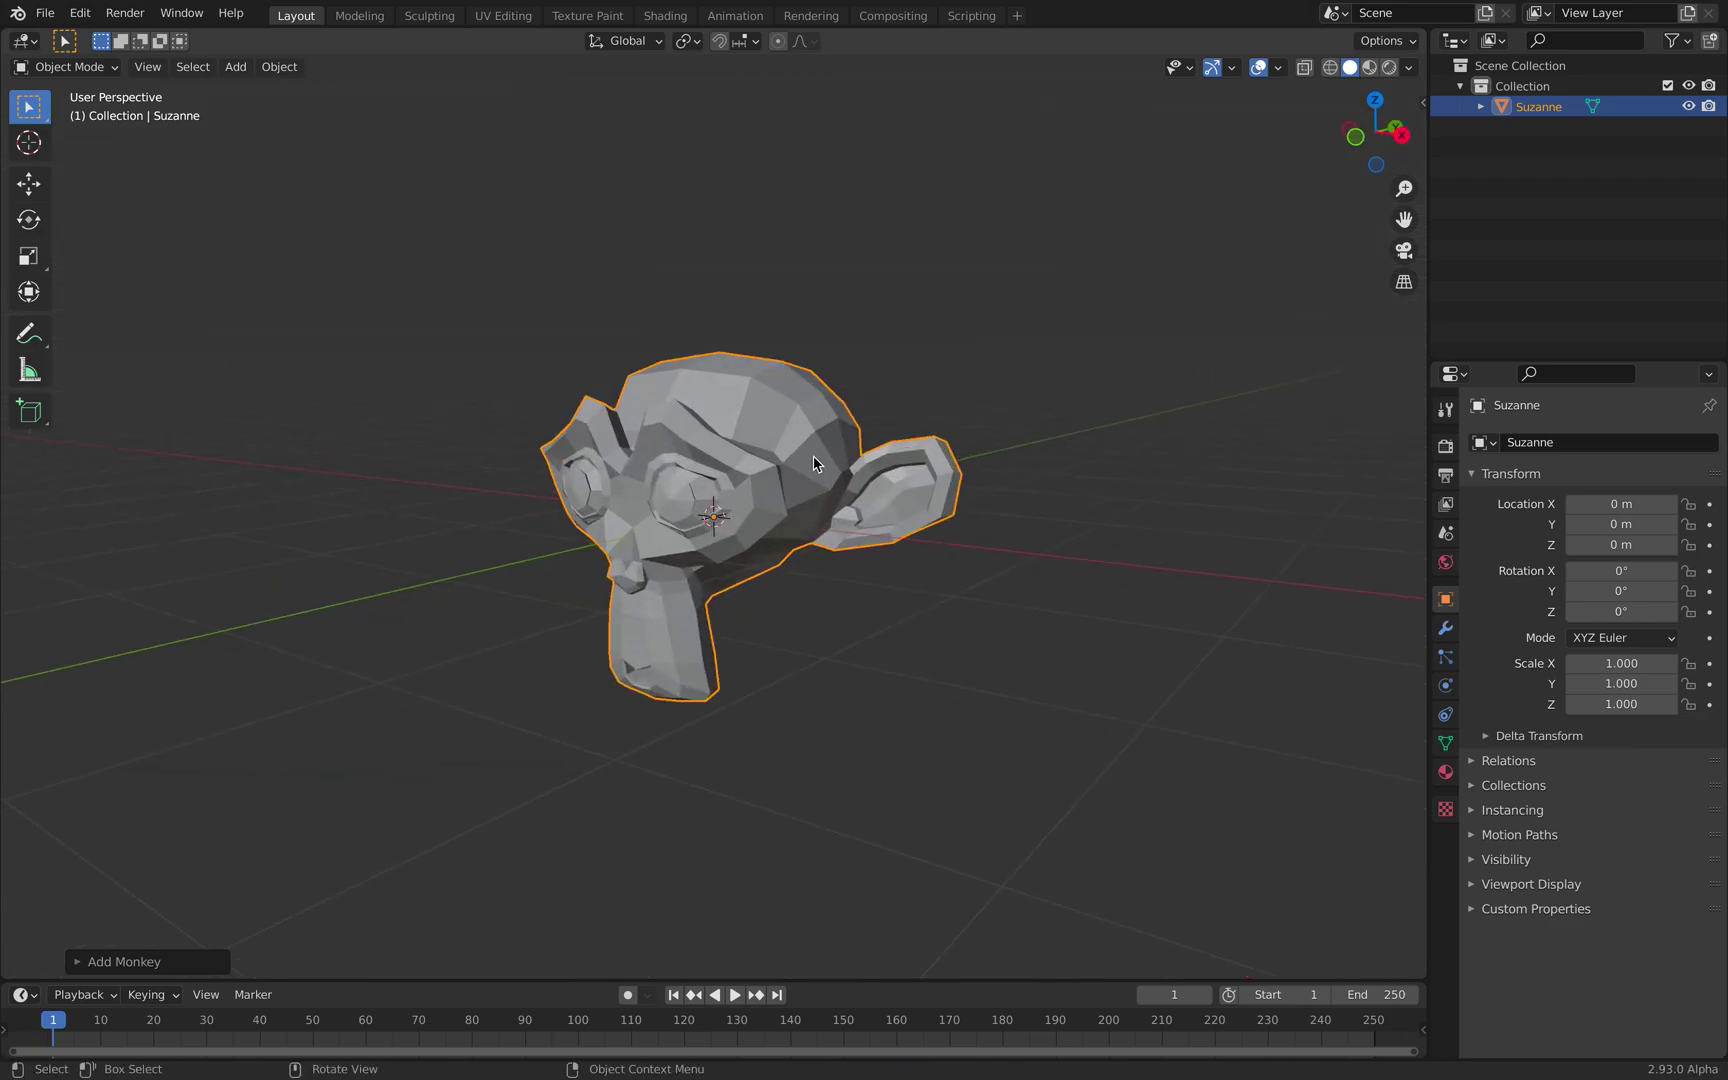
Step: Add a level 2 subdivision surface to the Suzanne monkey head and shade it smooth
key("ctrl+2")
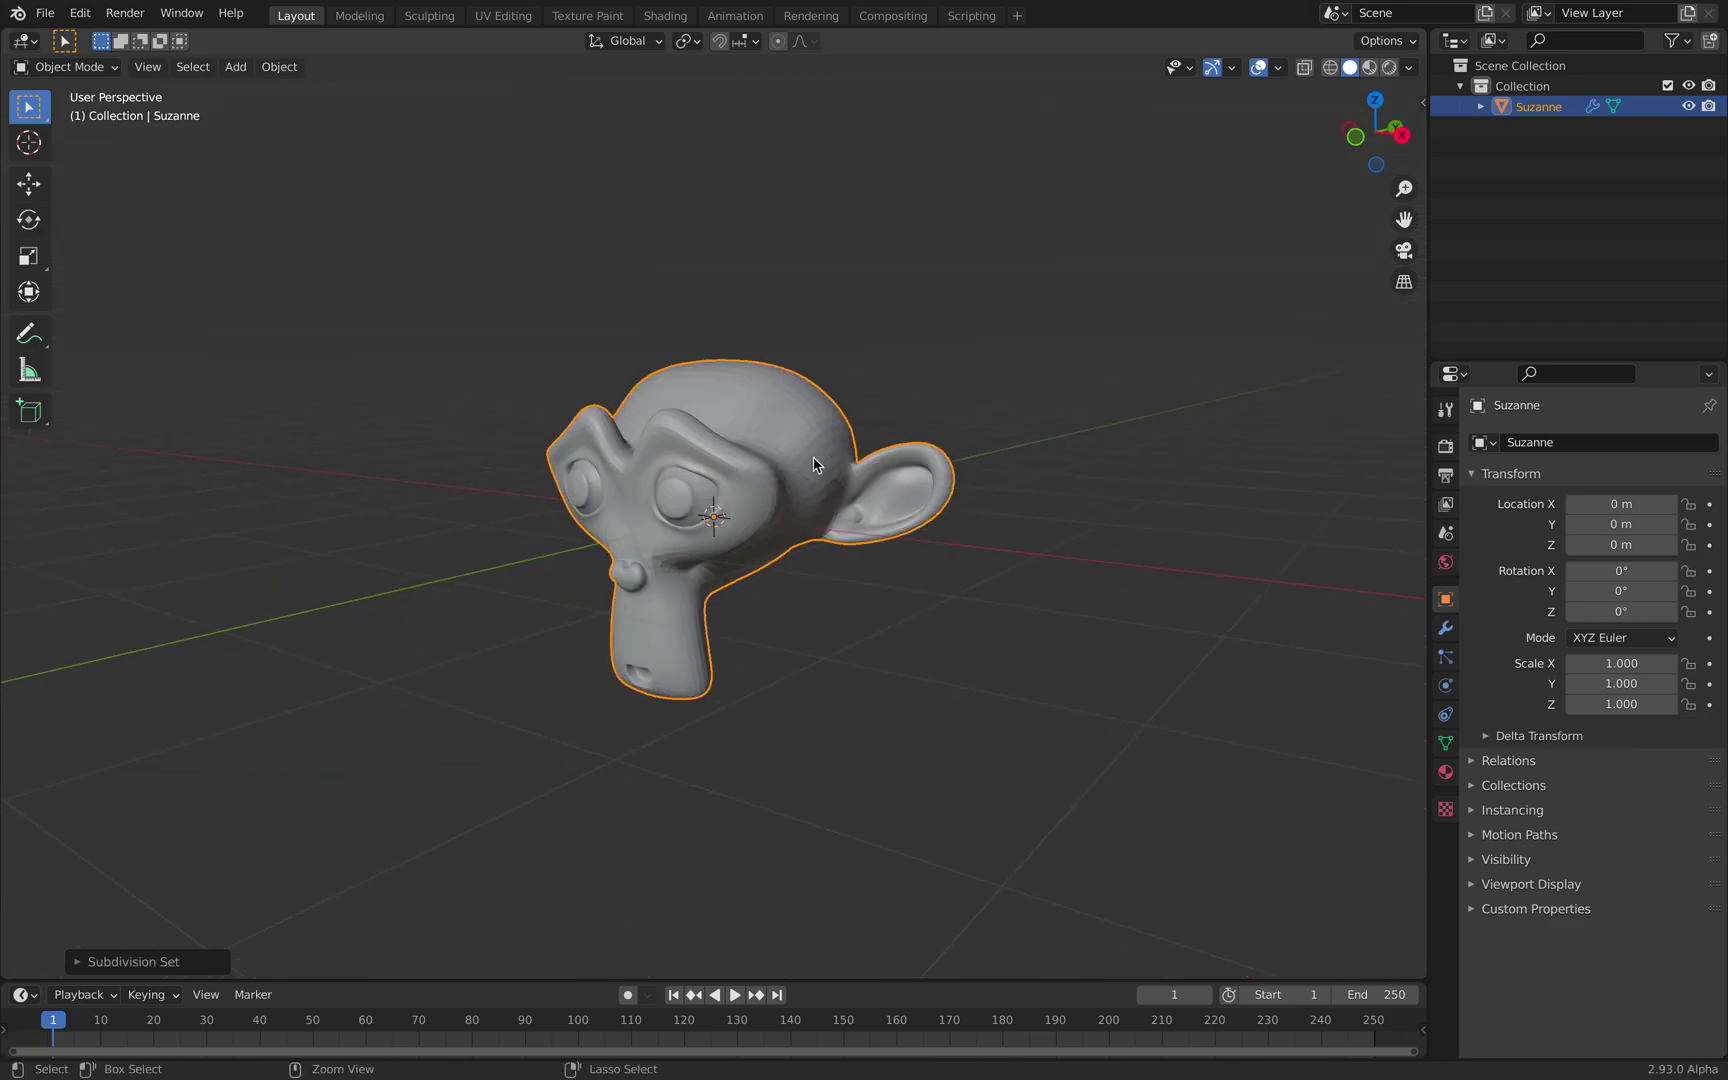
scroll(815, 460, "up", 3)
right_click(821, 444)
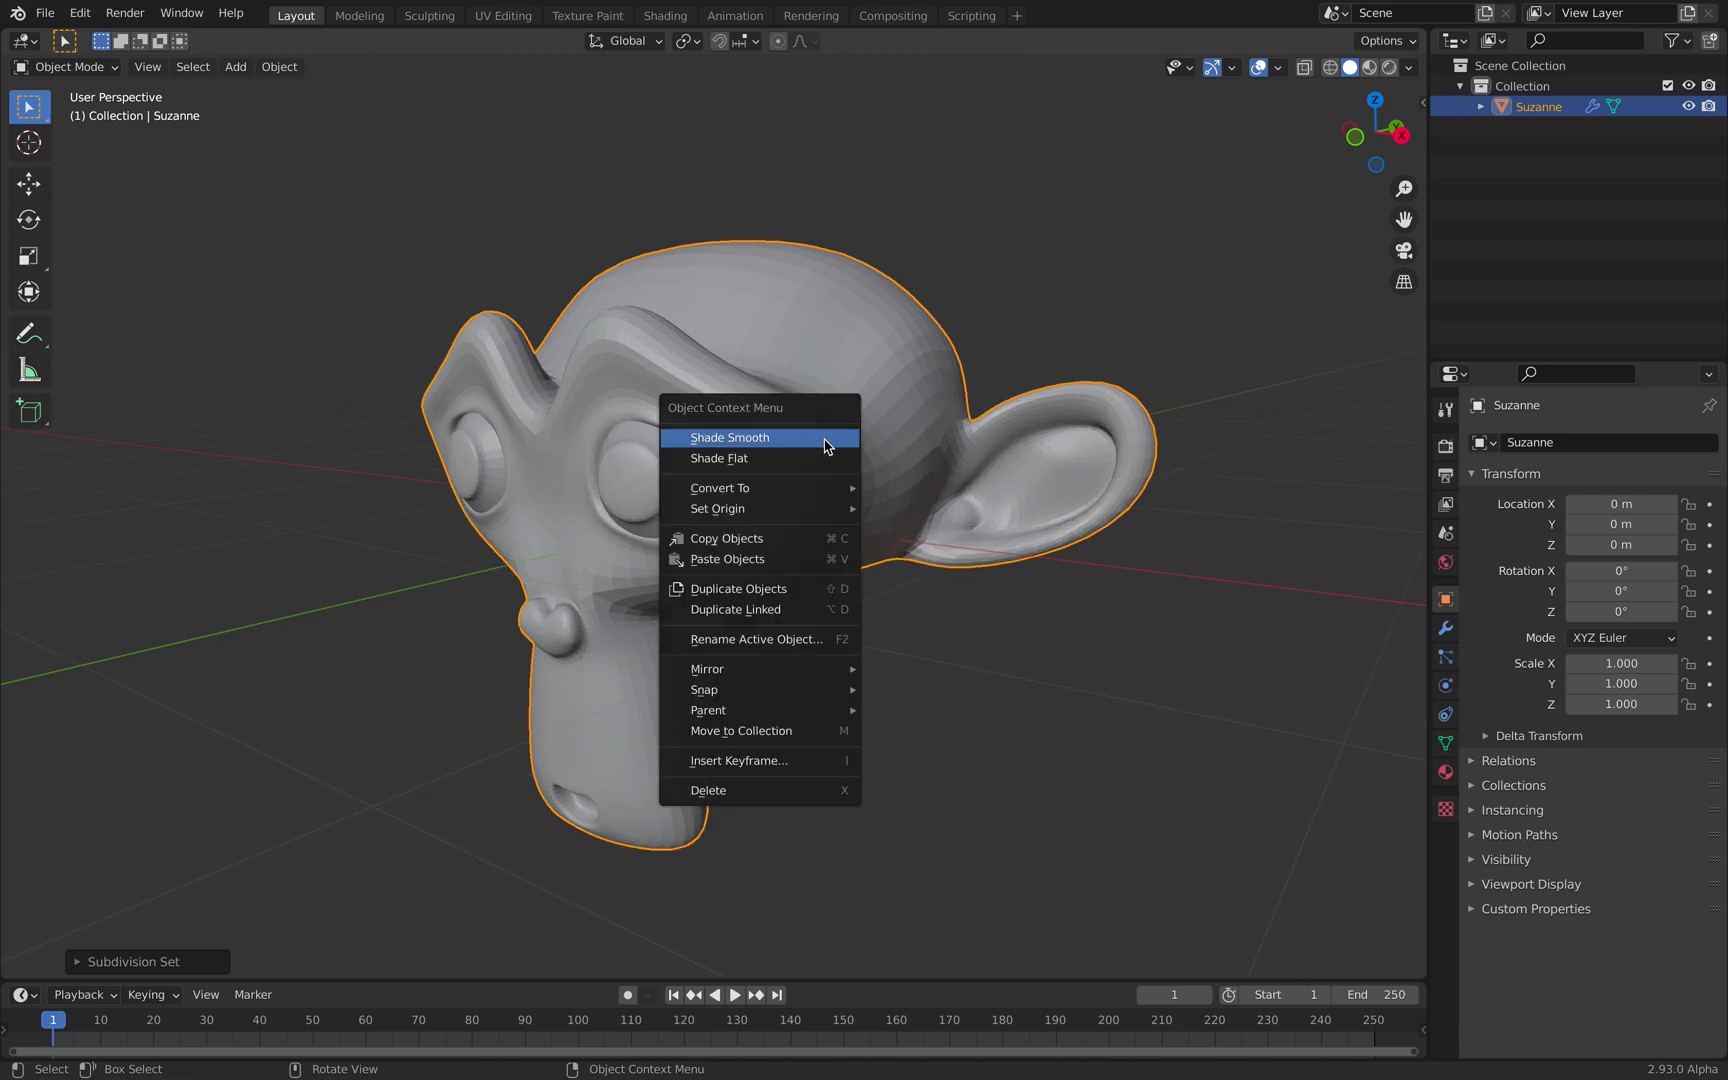
left_click(806, 438)
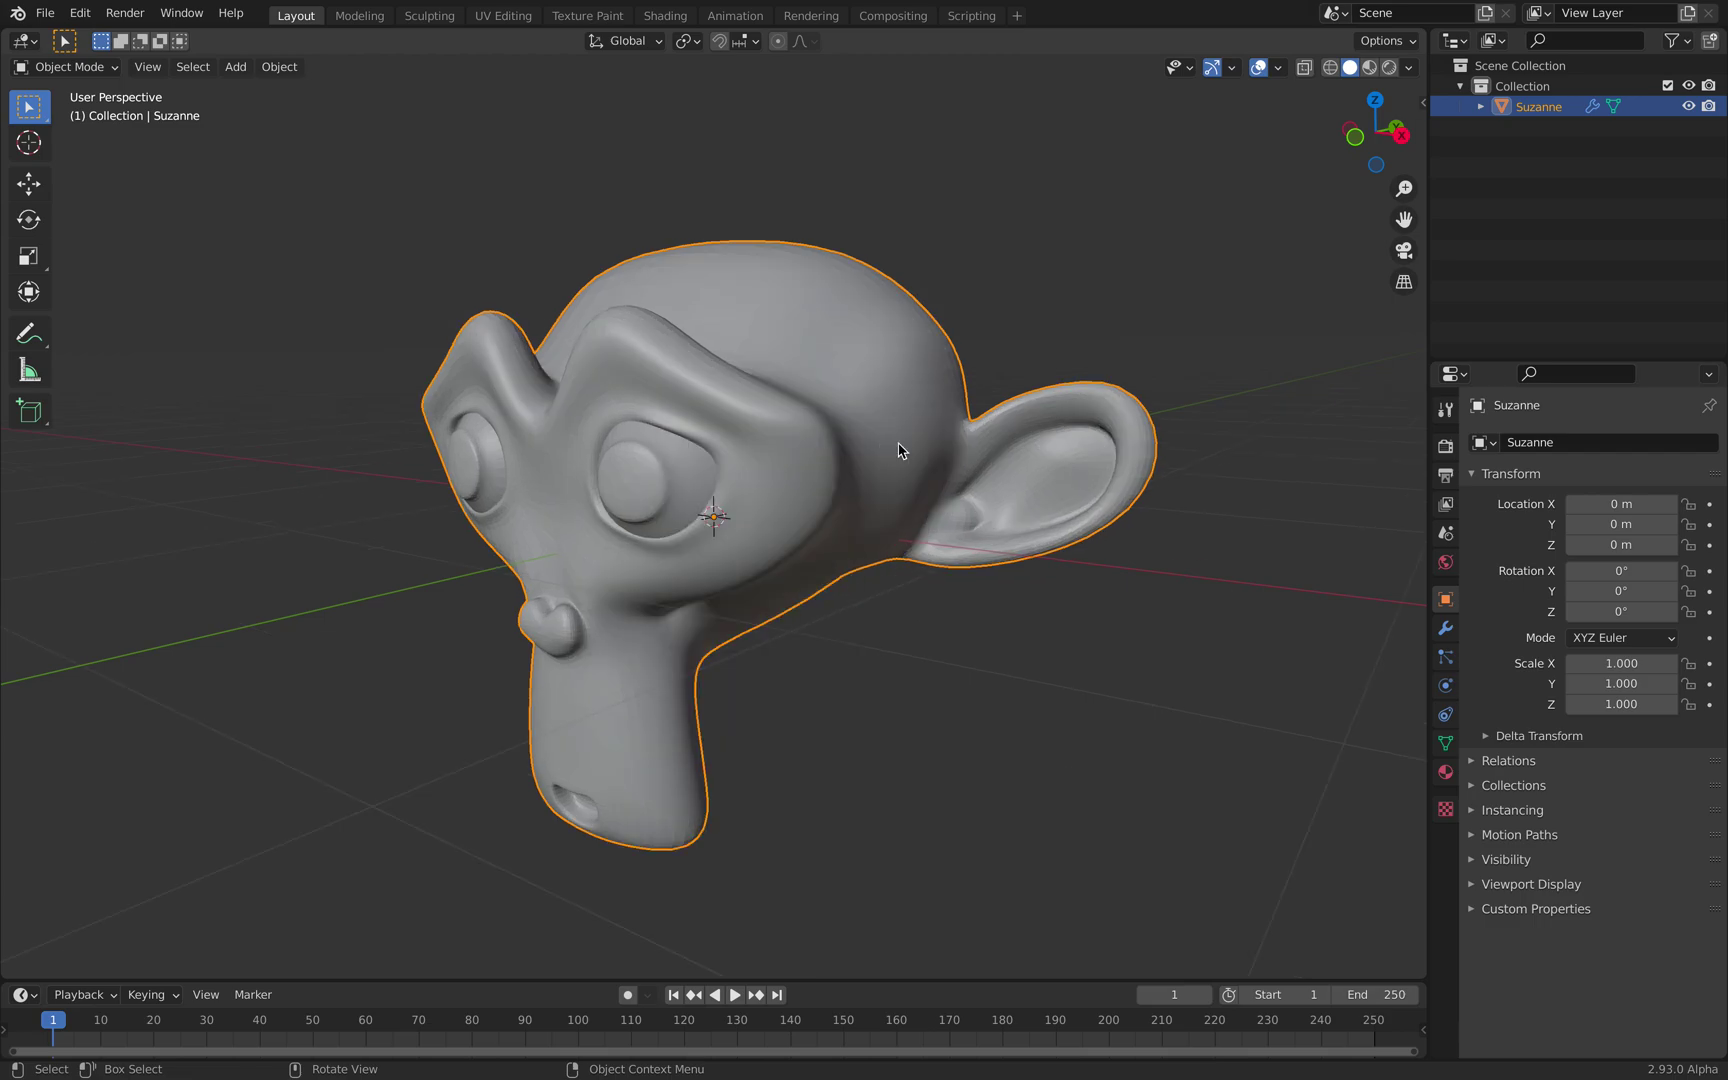
Step: Apply all of Suzanne's modifiers so the subdivision is baked into the mesh
left_click(1442, 628)
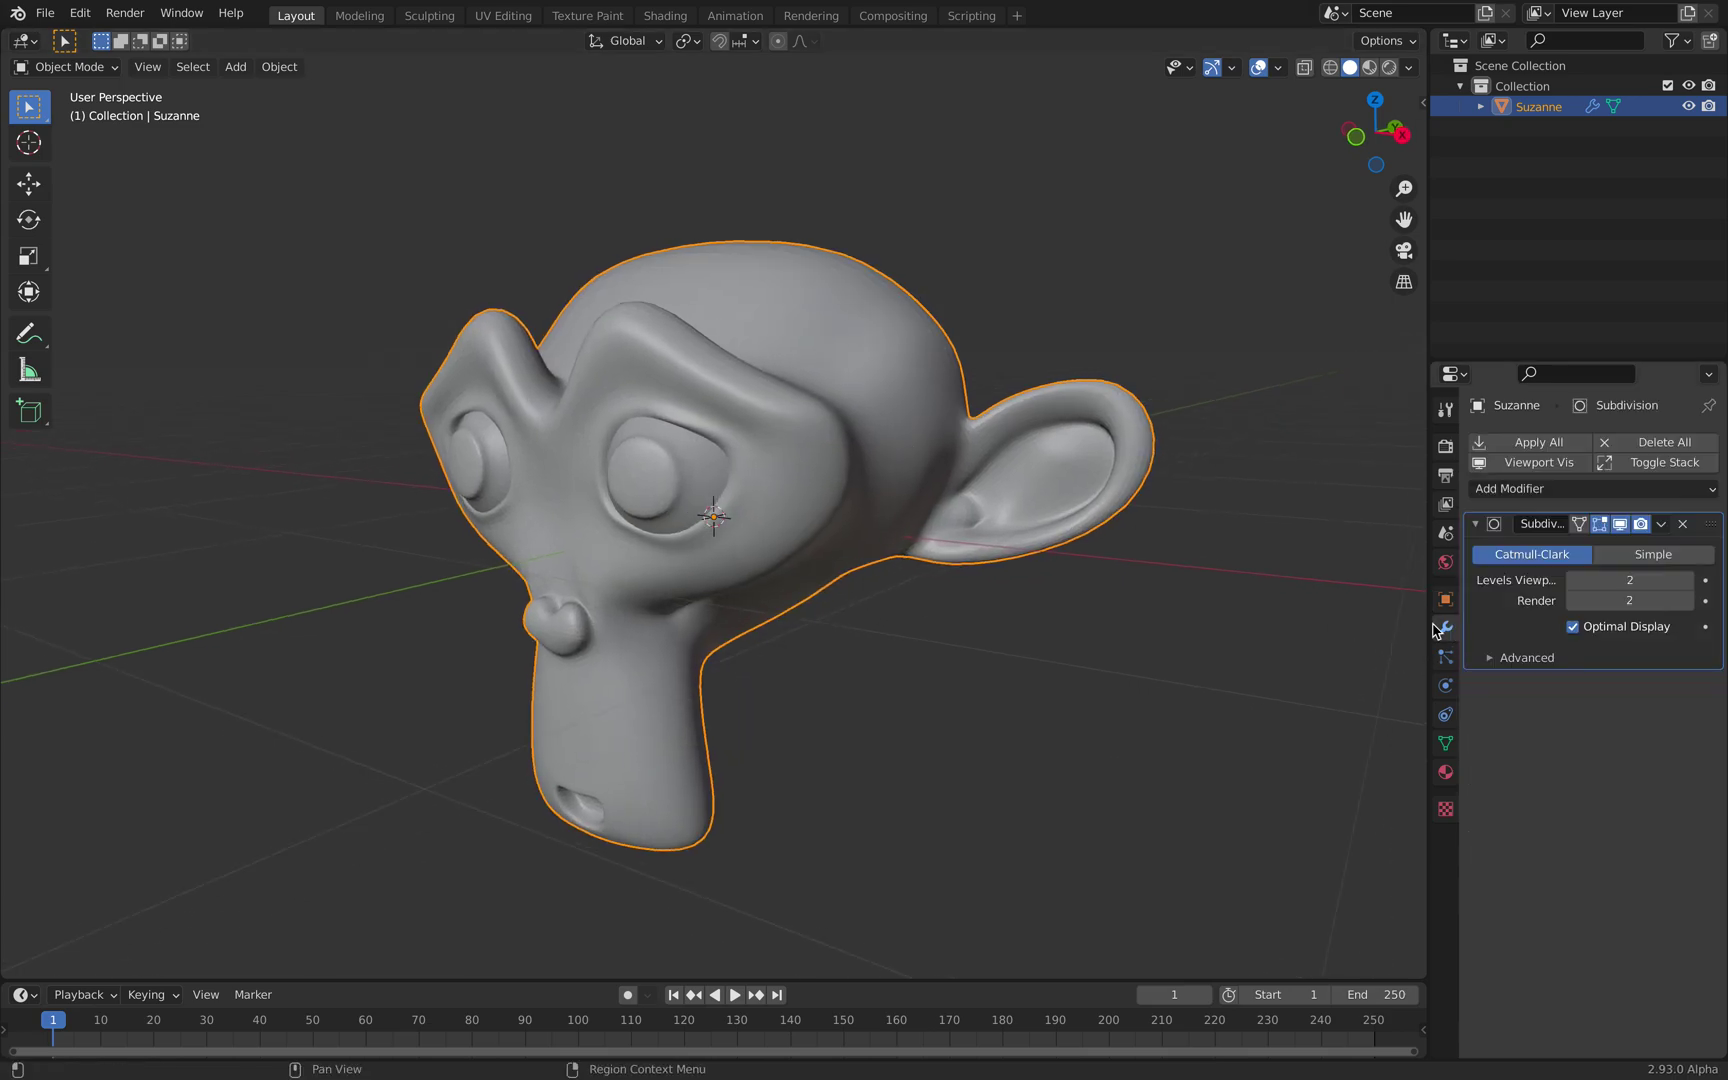
left_click(1539, 442)
scroll(945, 480, "down", 3)
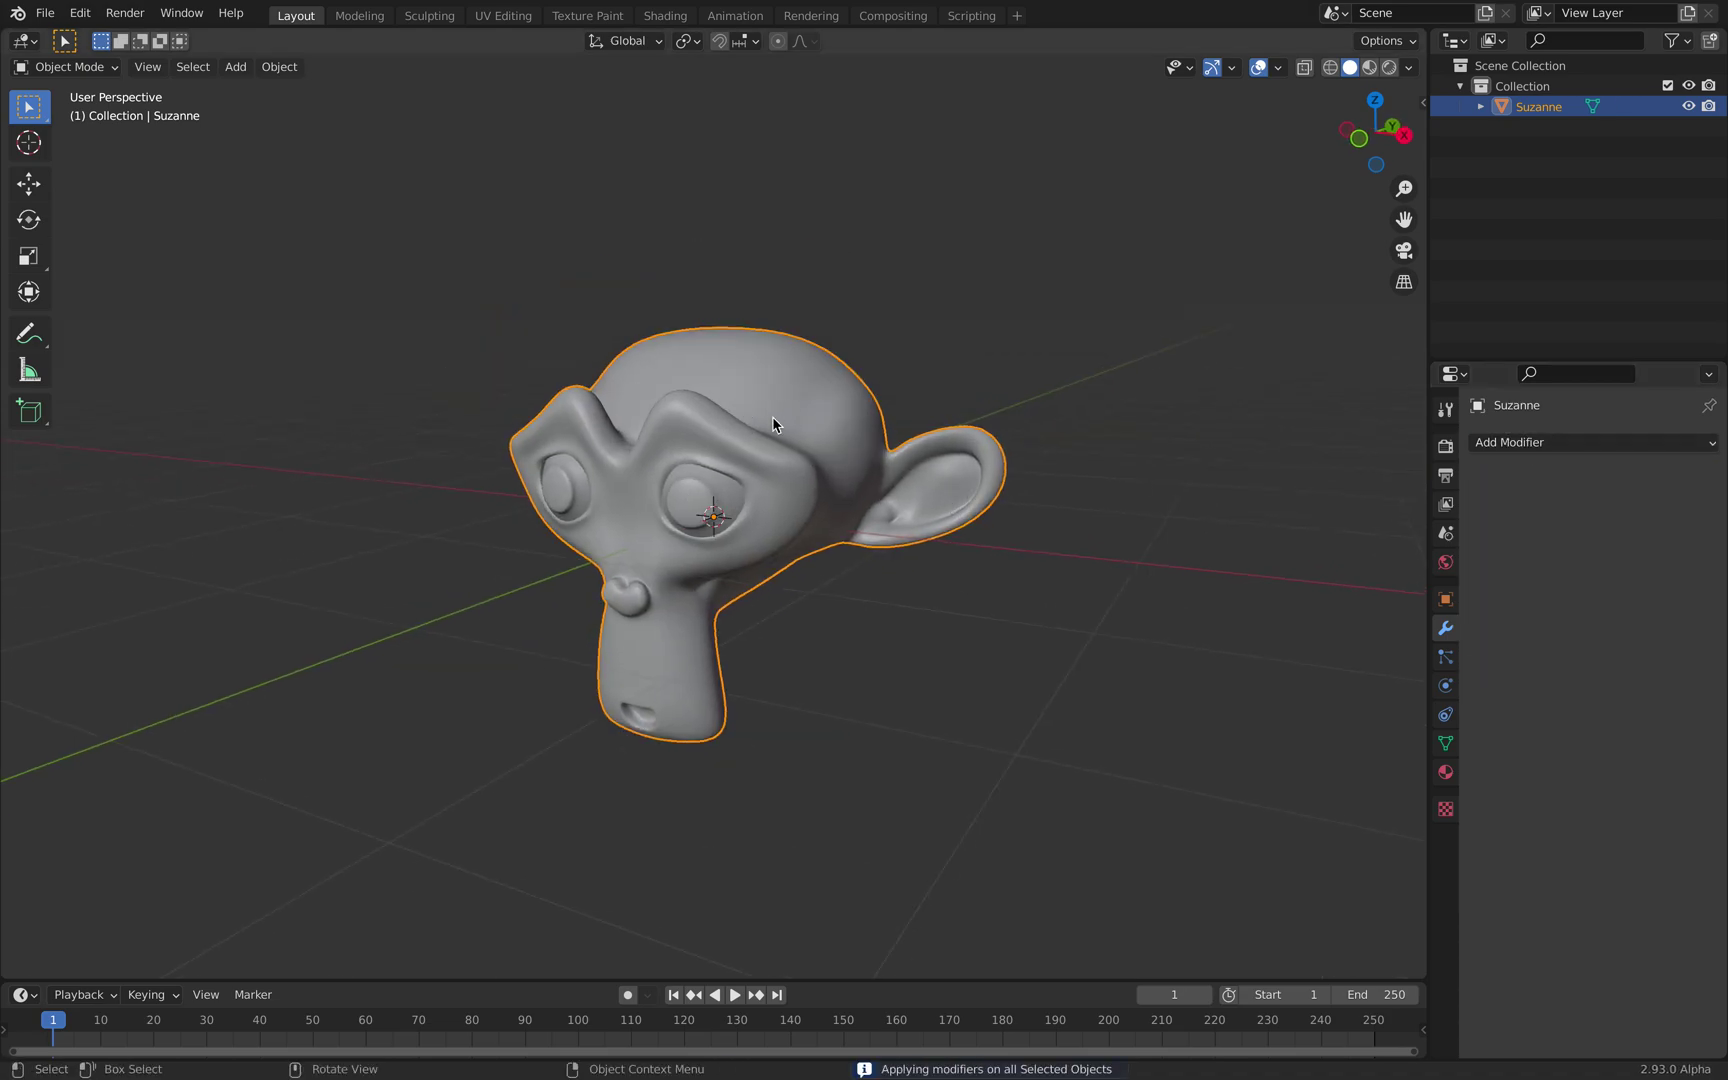
middle_click_drag(712, 318, 675, 353)
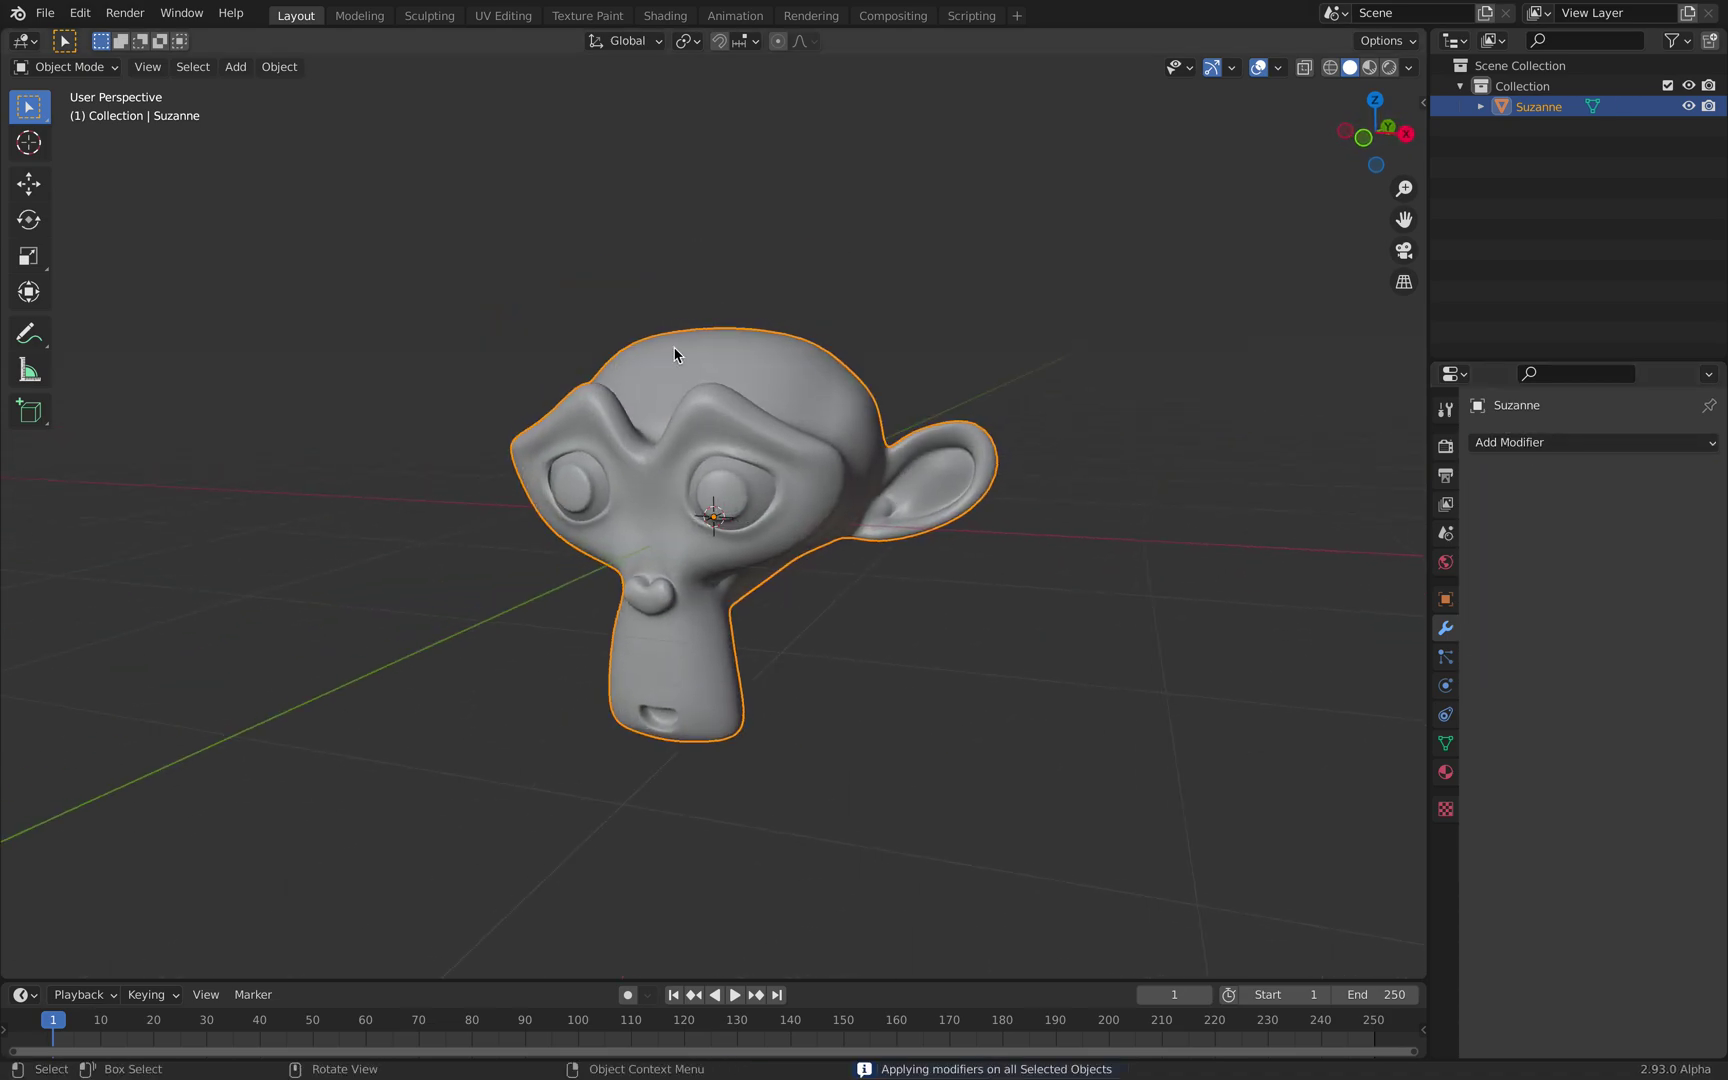
Step: Switch Suzanne to Weight Paint mode and paint strokes of weight 1.000 along both brow ridges
left_click(88, 68)
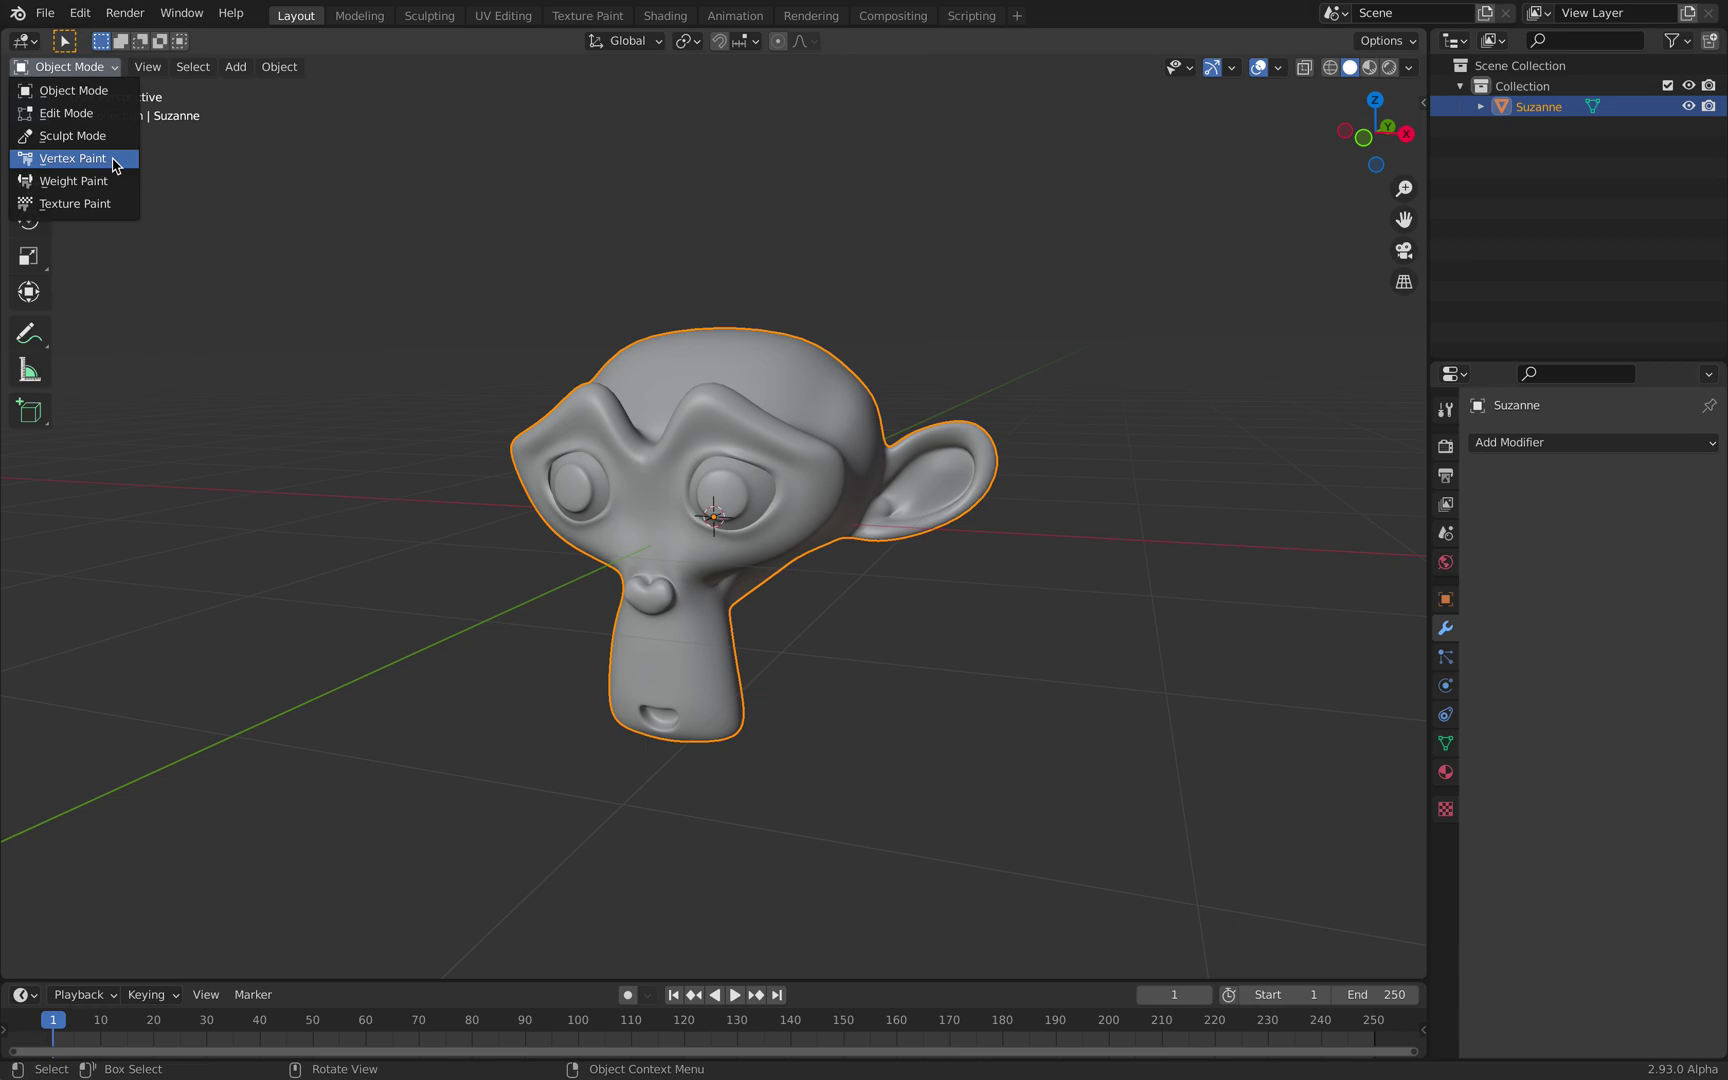
left_click(111, 189)
mouse_move(112, 181)
middle_mouse_down()
mouse_move(552, 463)
mouse_move(656, 463)
mouse_move(786, 341)
mouse_move(752, 374)
mouse_move(748, 312)
middle_mouse_up()
scroll(786, 341, "up", 2)
mouse_move(748, 312)
left_mouse_down()
mouse_move(856, 293)
mouse_move(938, 341)
mouse_move(748, 320)
left_mouse_up()
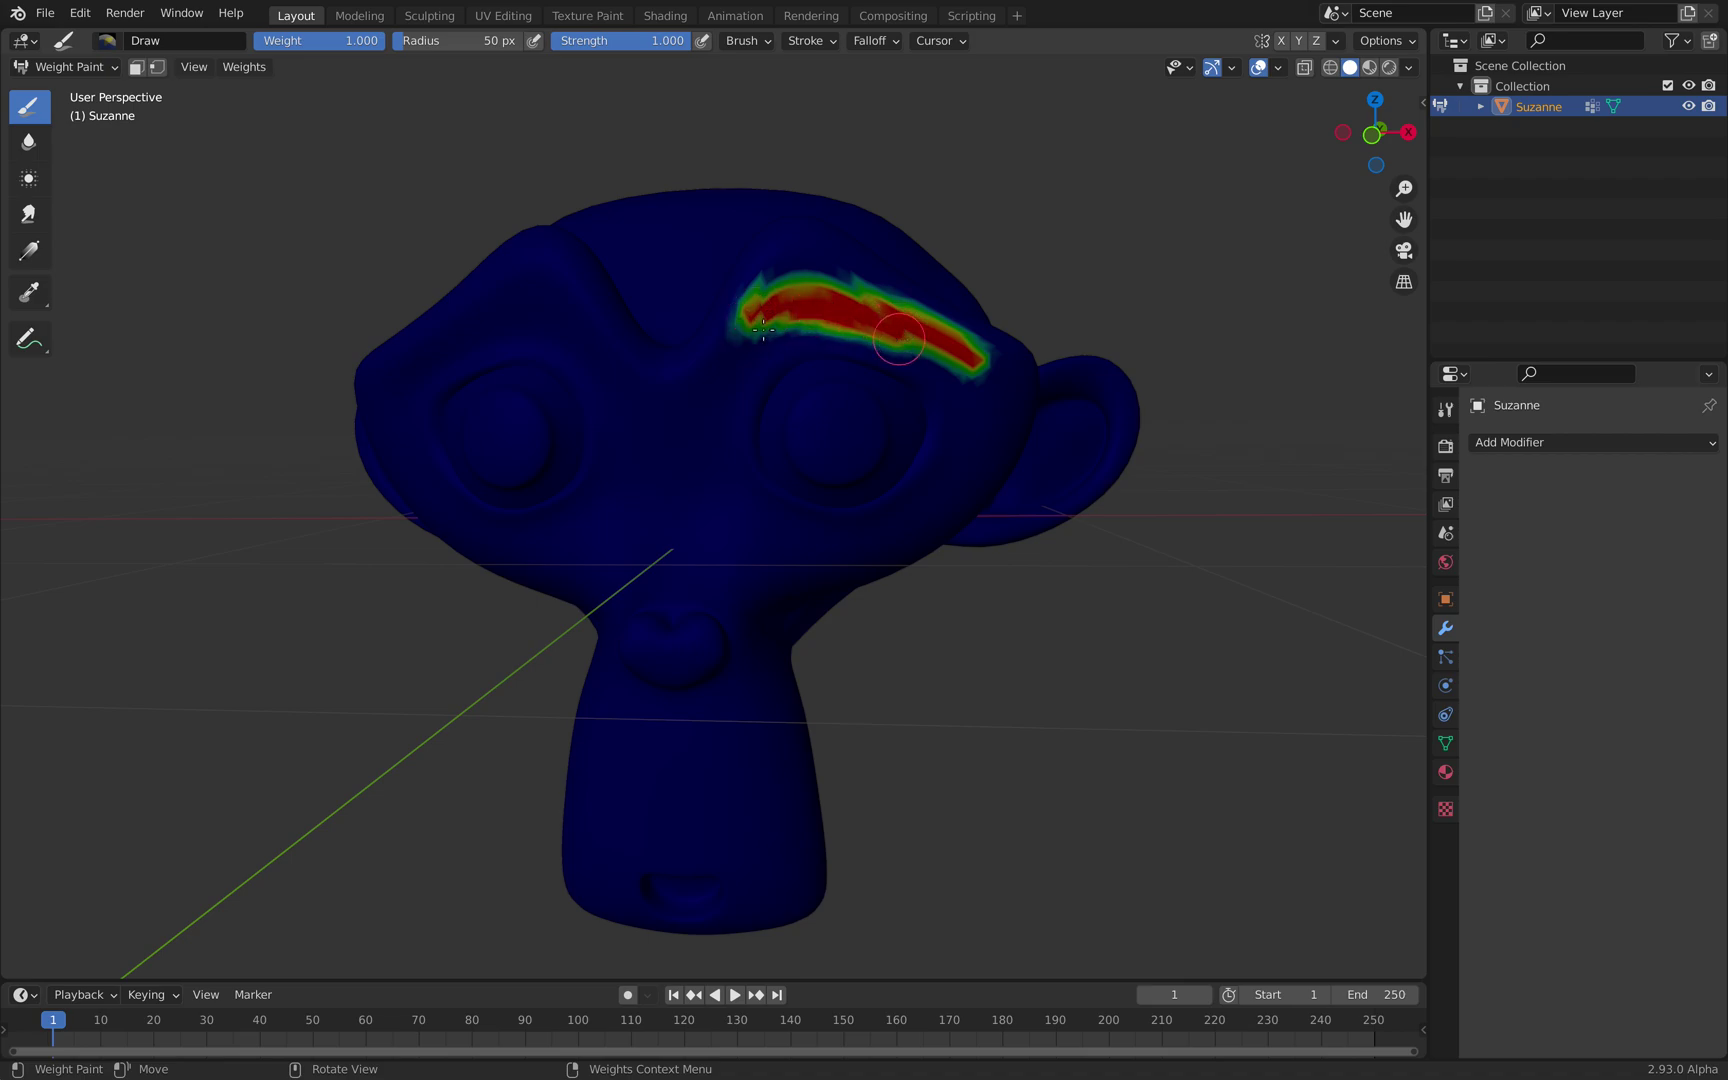
middle_click_drag(763, 329, 663, 332)
mouse_move(663, 332)
left_mouse_down()
mouse_move(460, 365)
mouse_move(648, 316)
mouse_move(476, 353)
mouse_move(540, 310)
left_mouse_up()
Step: Paint full weight over the top of the head, enlarging the brush radius to 104 px
middle_click_drag(668, 360, 400, 458)
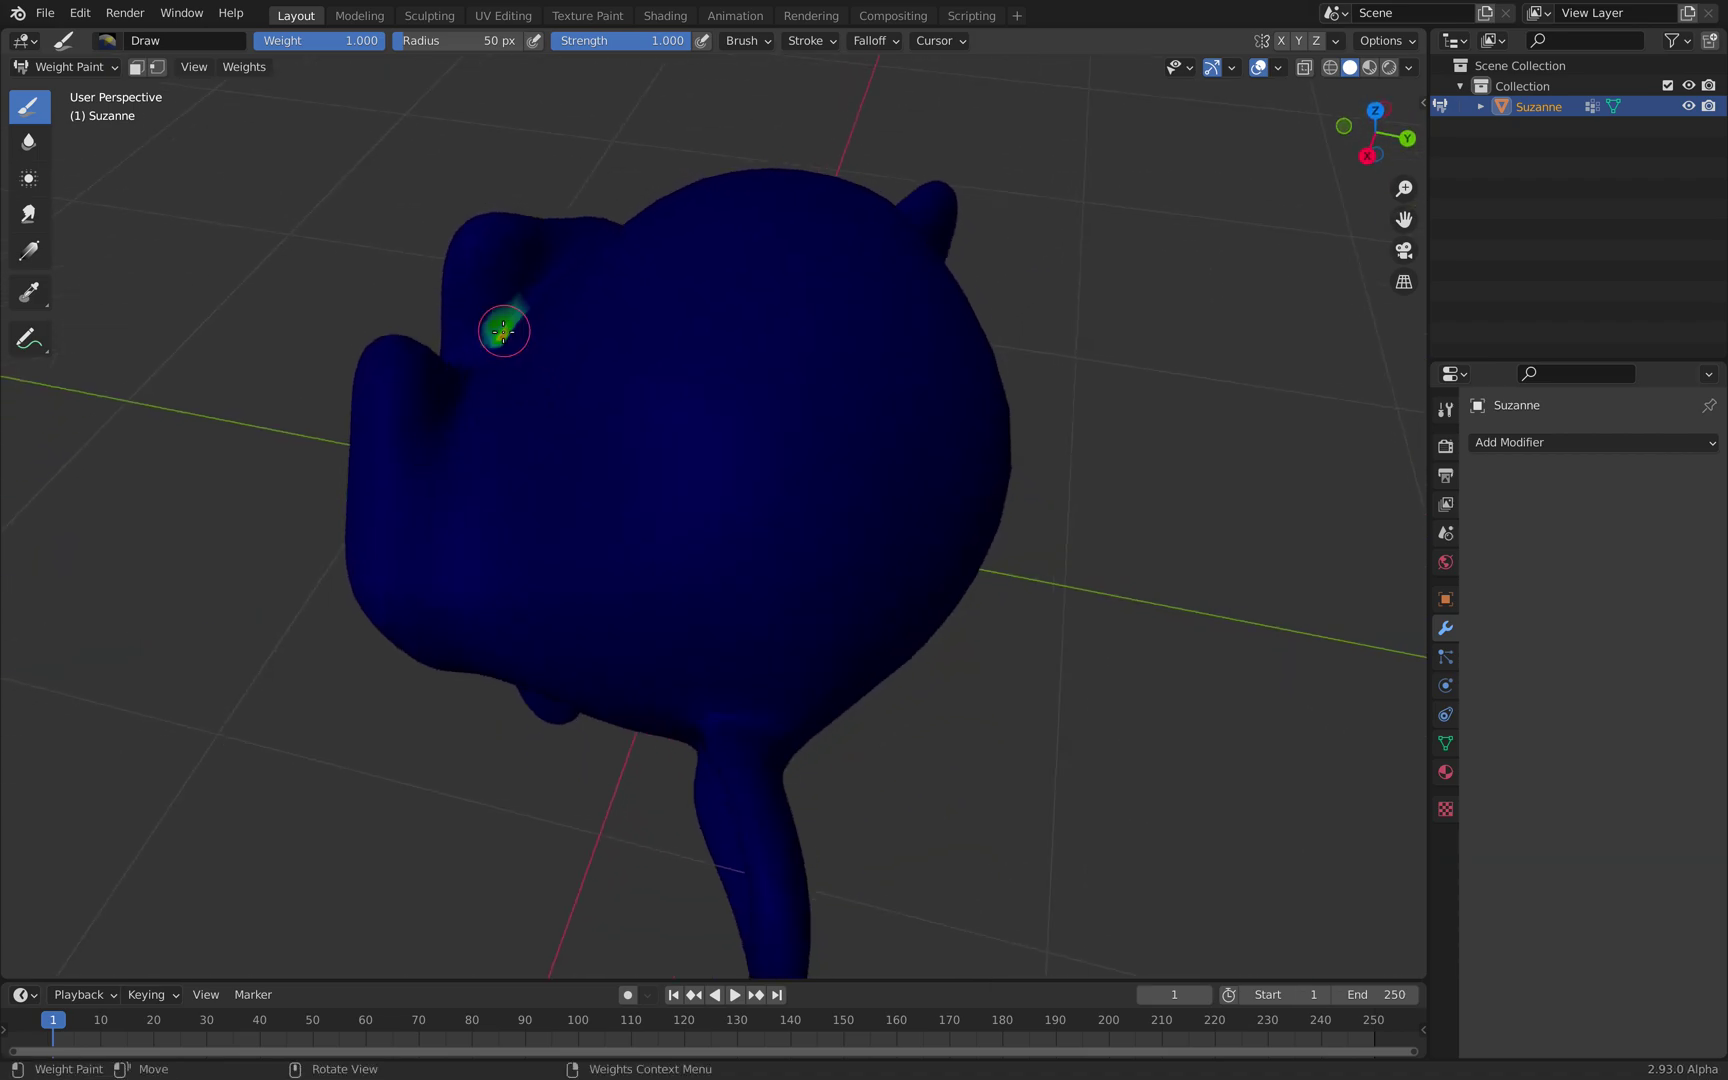
left_click_drag(503, 330, 663, 355)
middle_click_drag(663, 355, 557, 399)
mouse_move(653, 346)
left_mouse_down()
mouse_move(744, 401)
mouse_move(756, 278)
mouse_move(821, 490)
mouse_move(590, 430)
mouse_move(658, 428)
left_mouse_up()
scroll(658, 428, "down", 2)
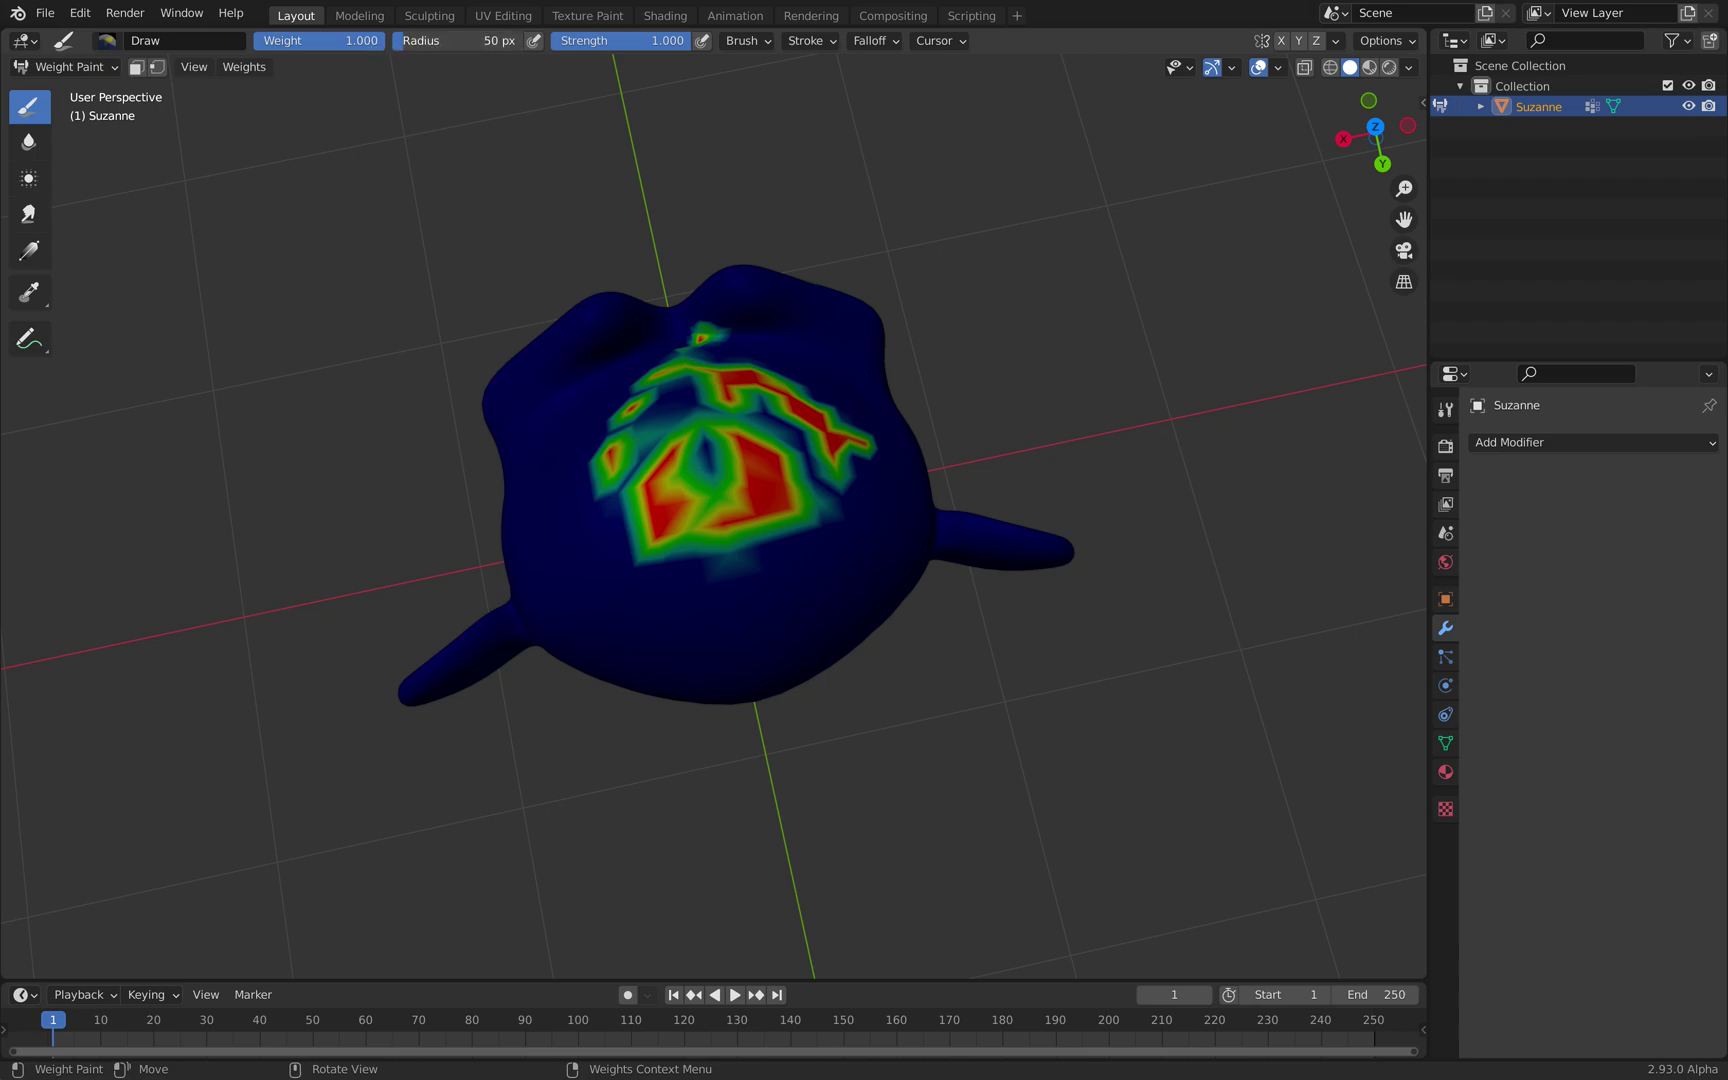
mouse_move(745, 500)
left_mouse_down()
mouse_move(617, 482)
mouse_move(740, 460)
mouse_move(767, 365)
mouse_move(880, 472)
mouse_move(730, 580)
mouse_move(580, 430)
mouse_move(673, 590)
mouse_move(740, 450)
mouse_move(575, 592)
mouse_move(600, 570)
mouse_move(728, 605)
mouse_move(850, 500)
mouse_move(755, 456)
left_mouse_up()
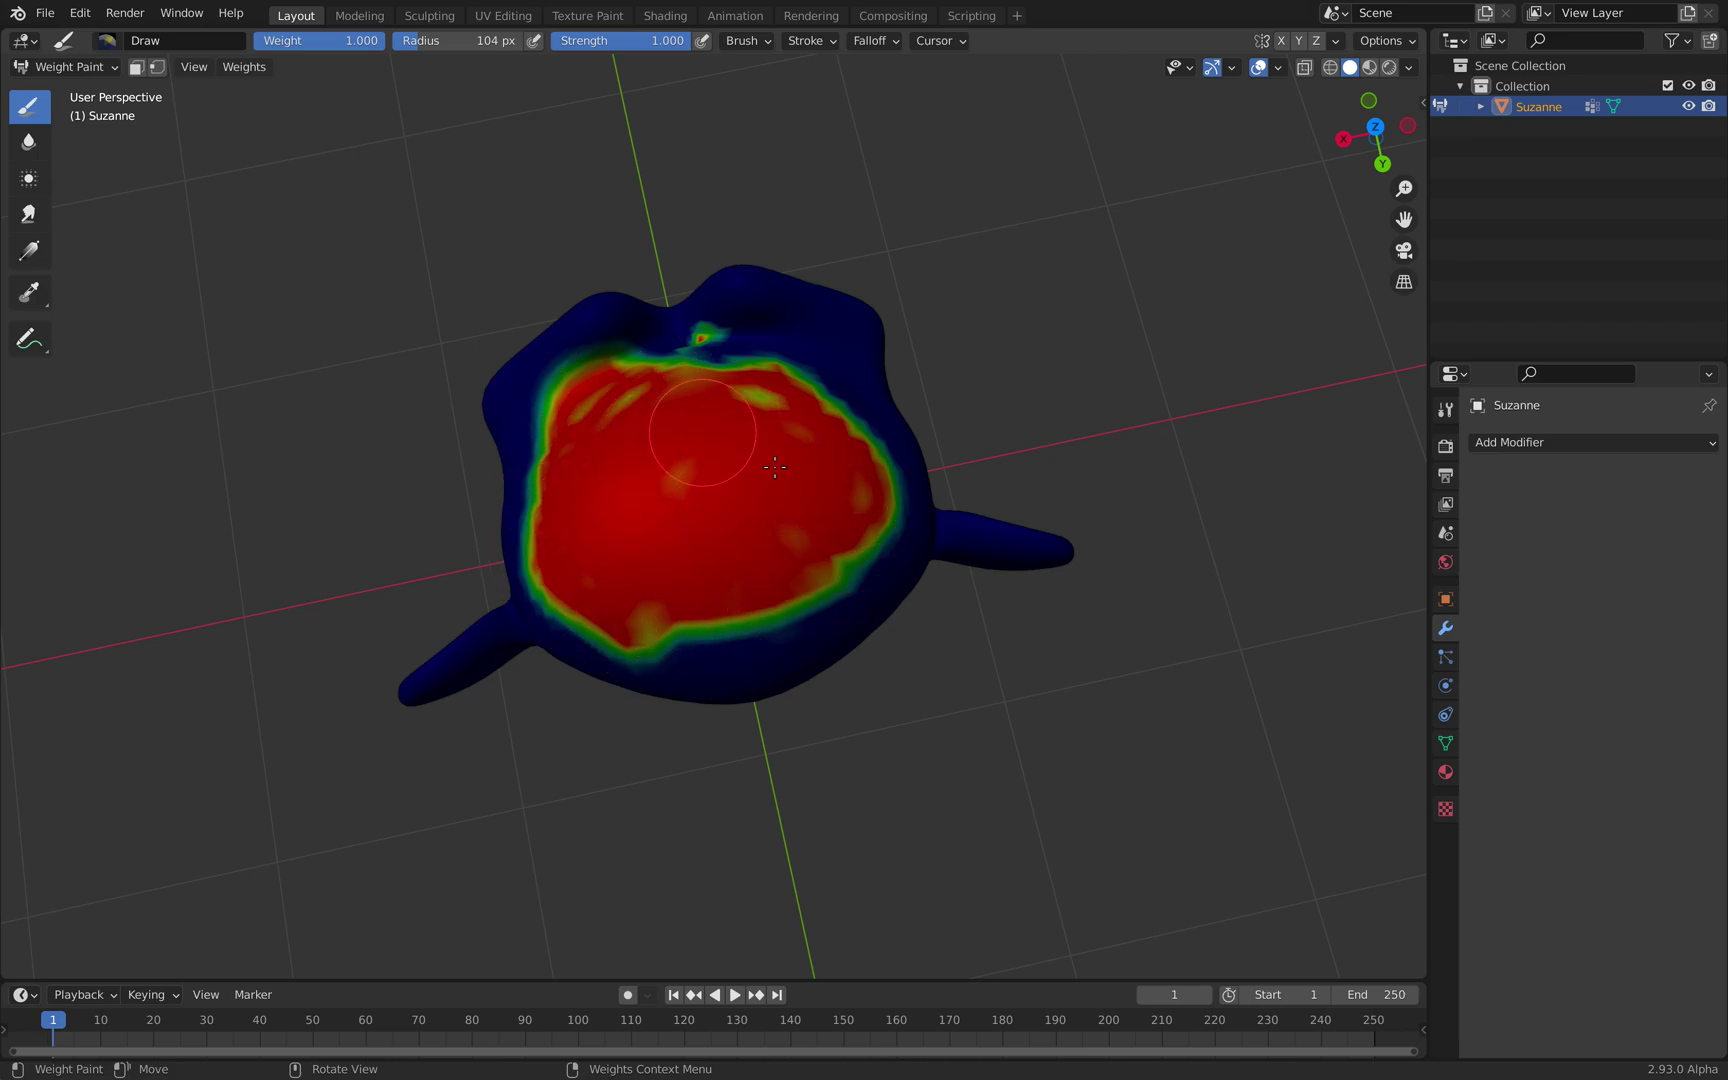
Step: Thicken the full-weight strokes over both brows with the larger brush and return to Object Mode
middle_click_drag(811, 495, 804, 387)
scroll(804, 387, "up", 1)
mouse_move(823, 287)
left_mouse_down()
mouse_move(856, 280)
mouse_move(997, 362)
left_mouse_up()
left_click_drag(625, 300, 447, 303)
left_click(42, 66)
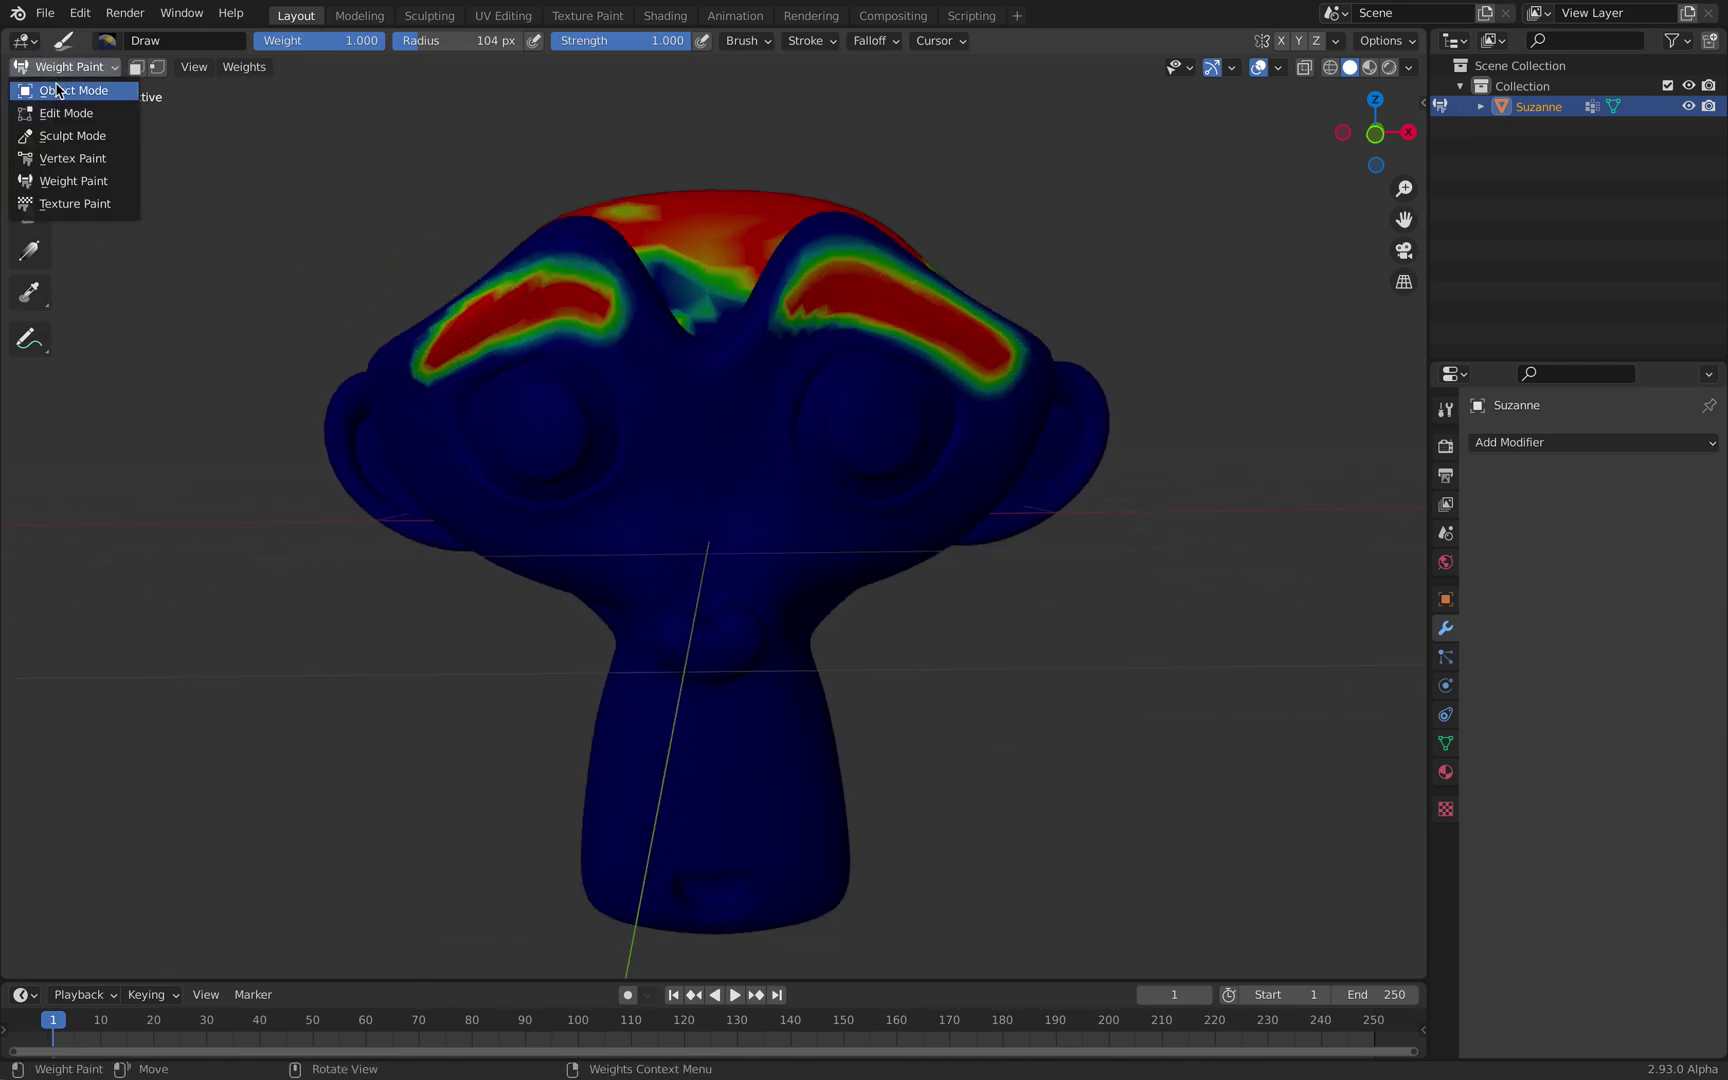
left_click(60, 91)
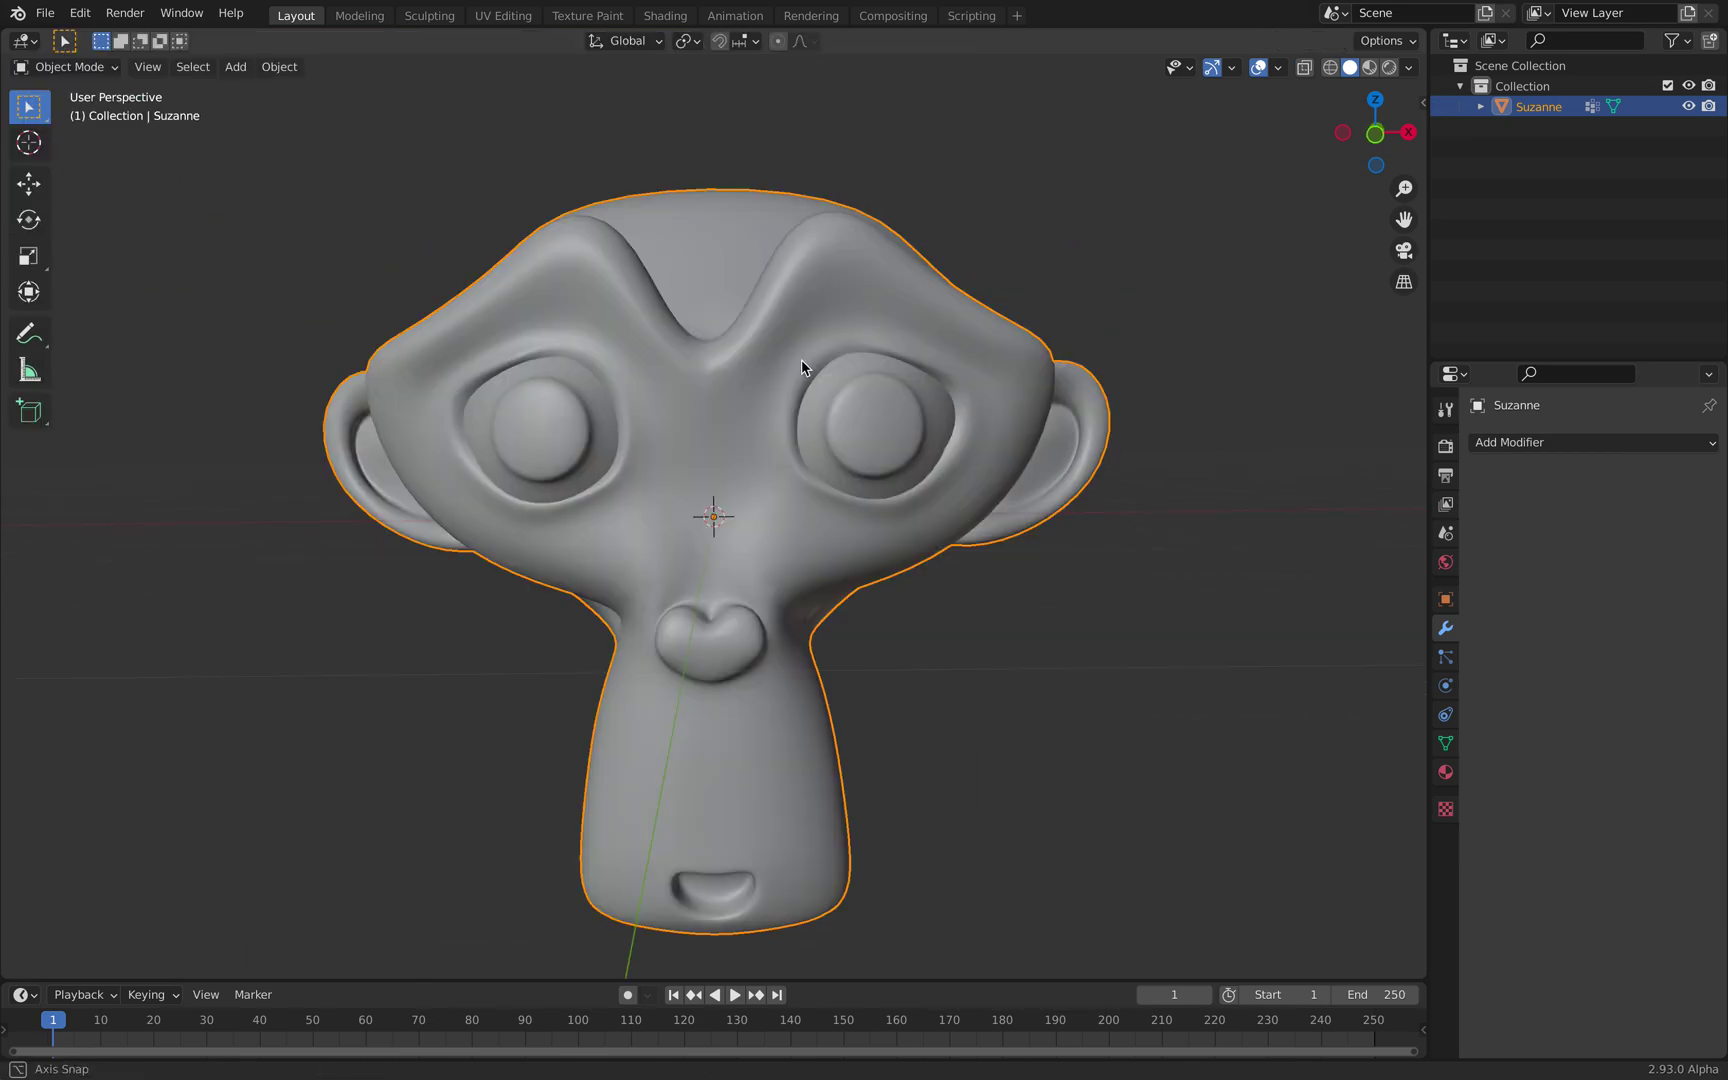
Step: Rename Suzanne's painted vertex group to HairA and deselect the head
left_click(1444, 744)
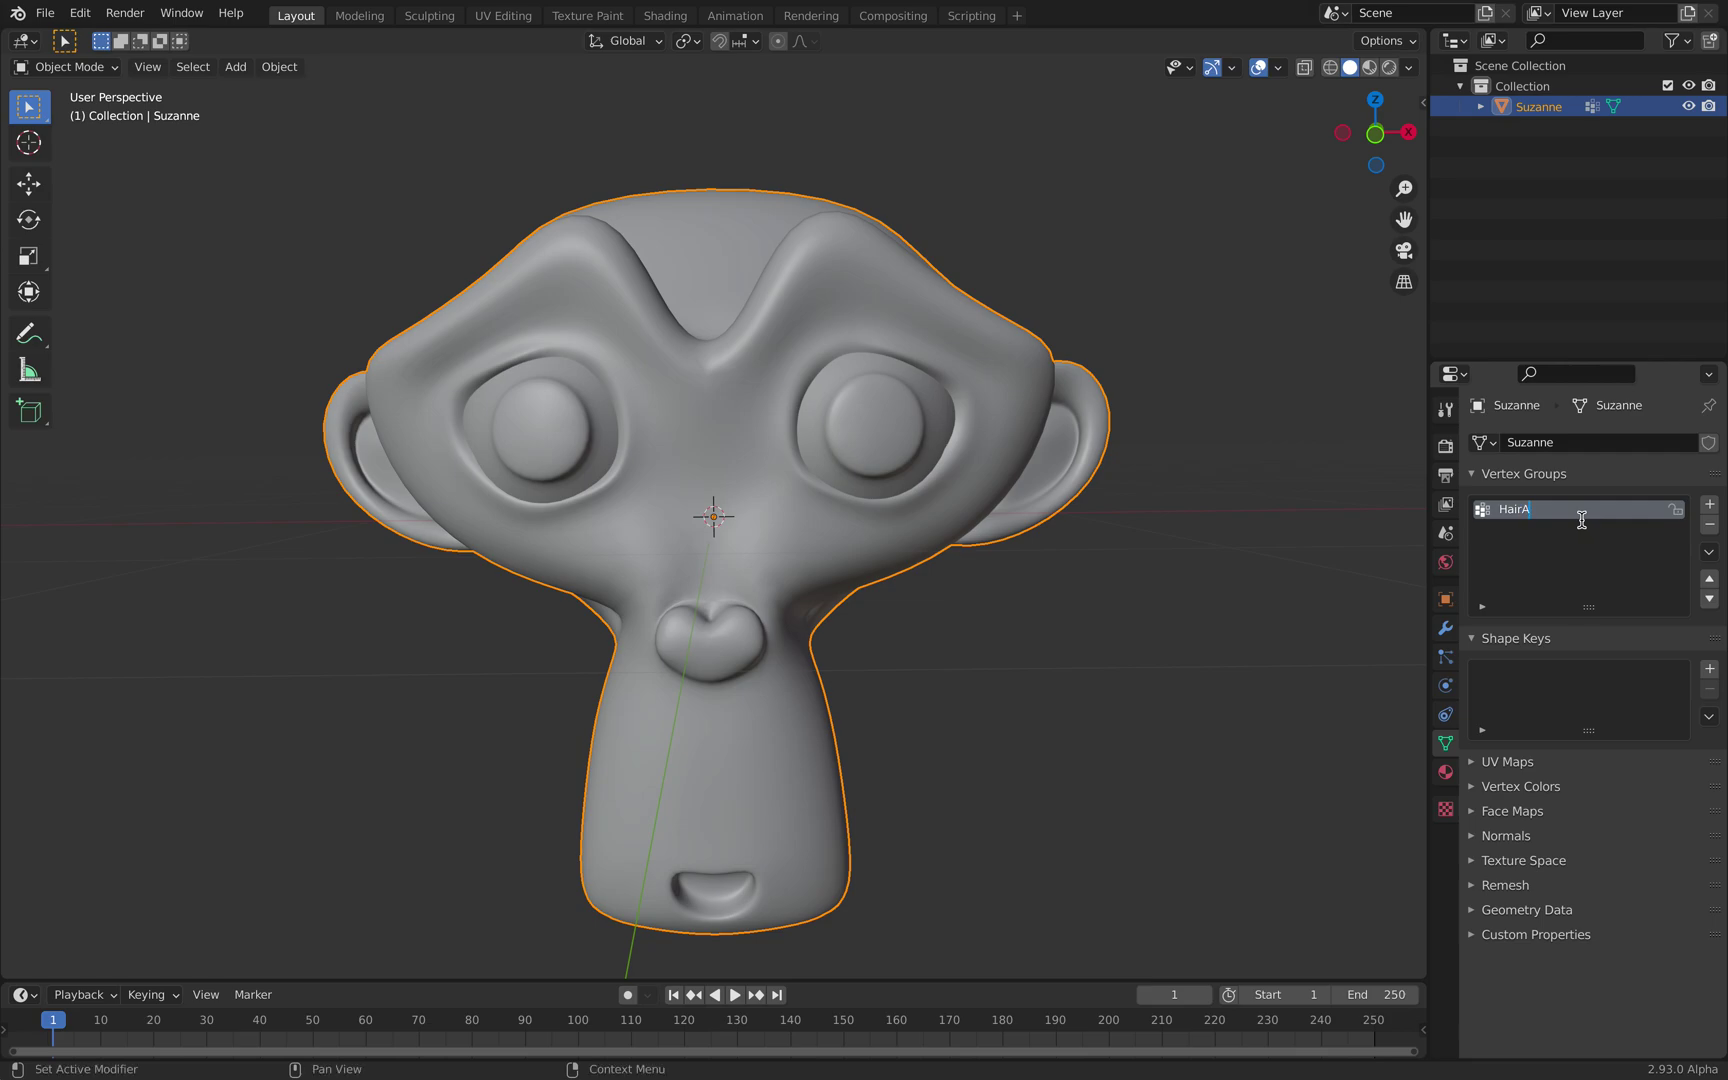
left_click(1072, 339)
middle_click_drag(1072, 339, 965, 381)
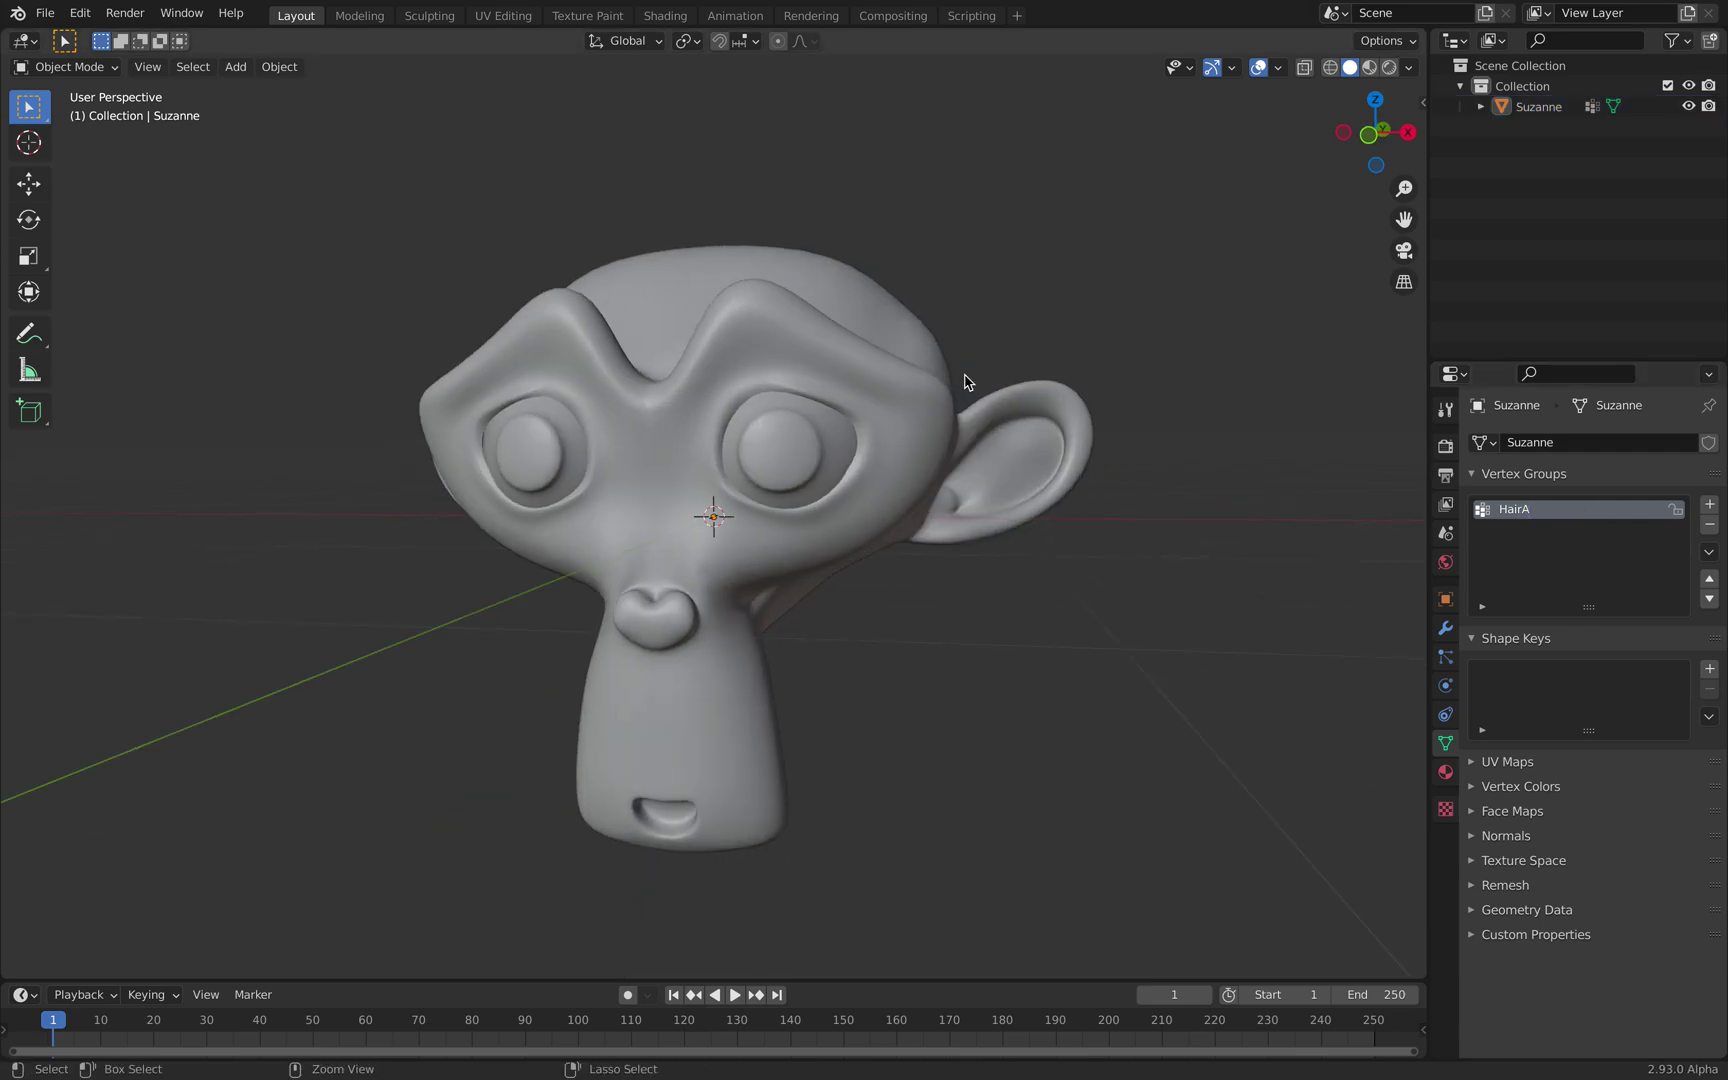
Step: Save the file to the Desktop as suz_hair_001.blend
key("super+s")
left_click(663, 955)
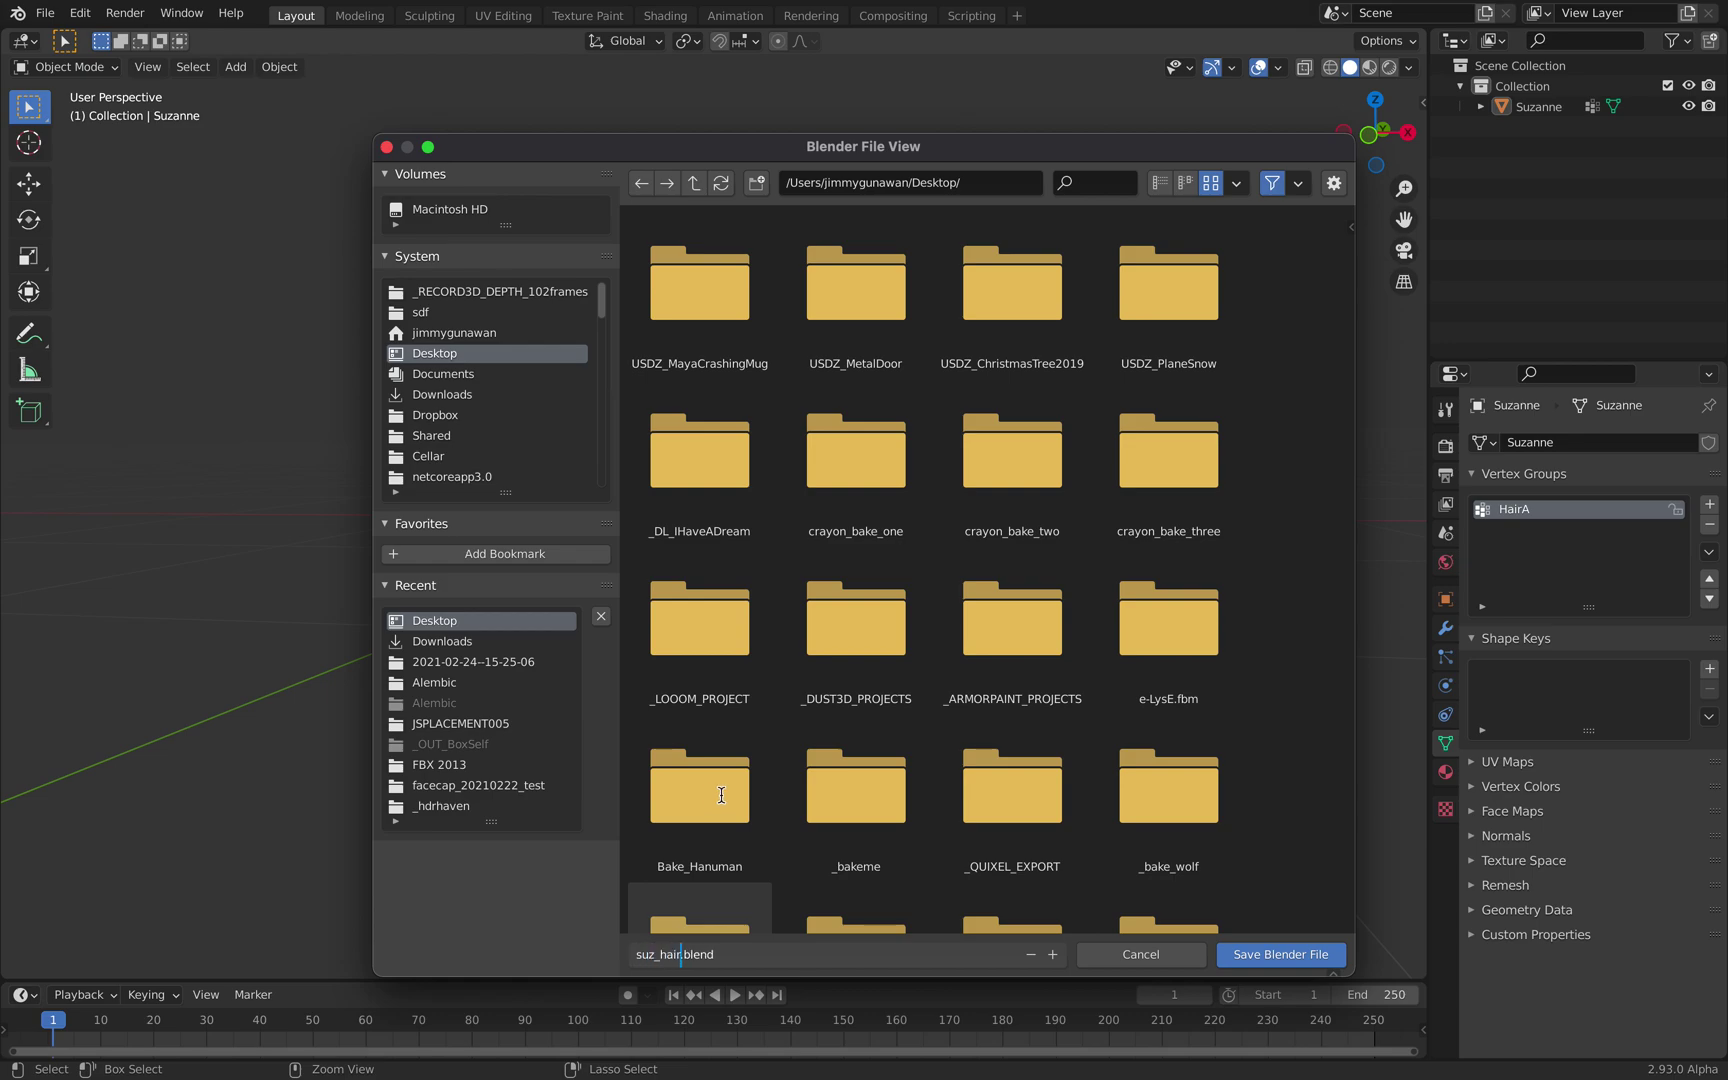
type("suz_hair_001")
key("Return")
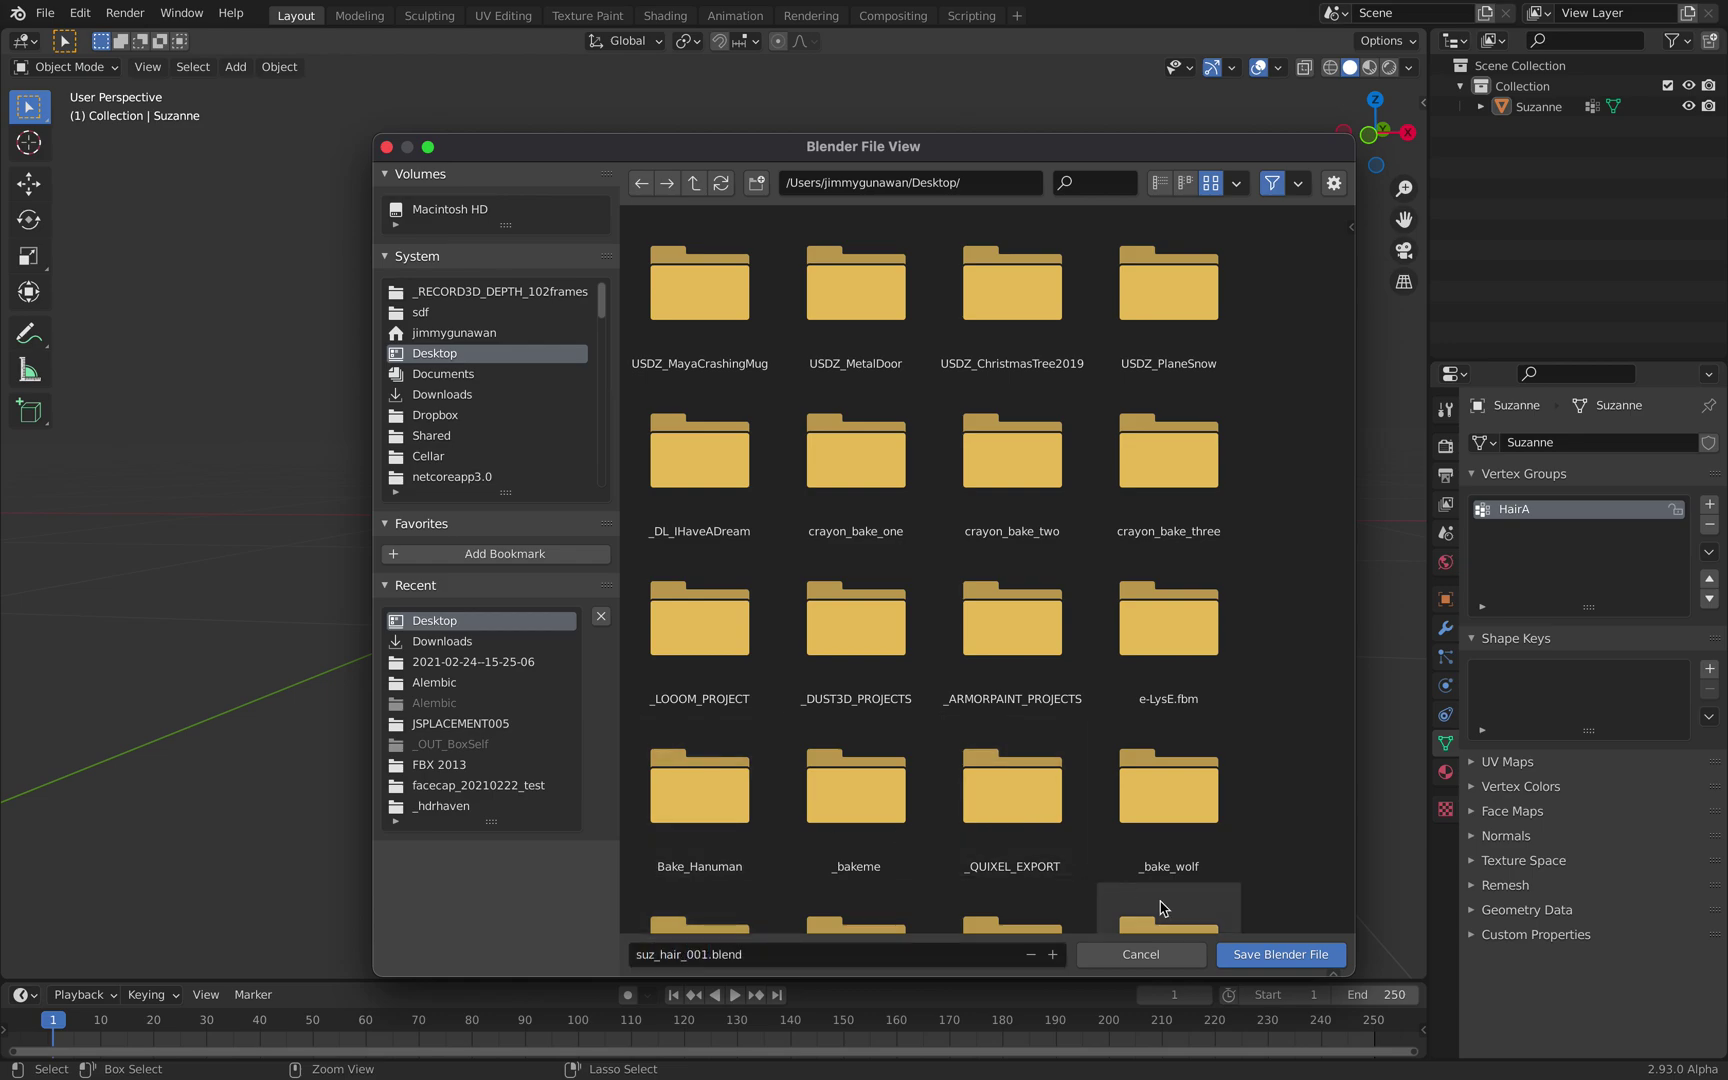
left_click(1280, 954)
middle_click_drag(744, 479, 633, 532)
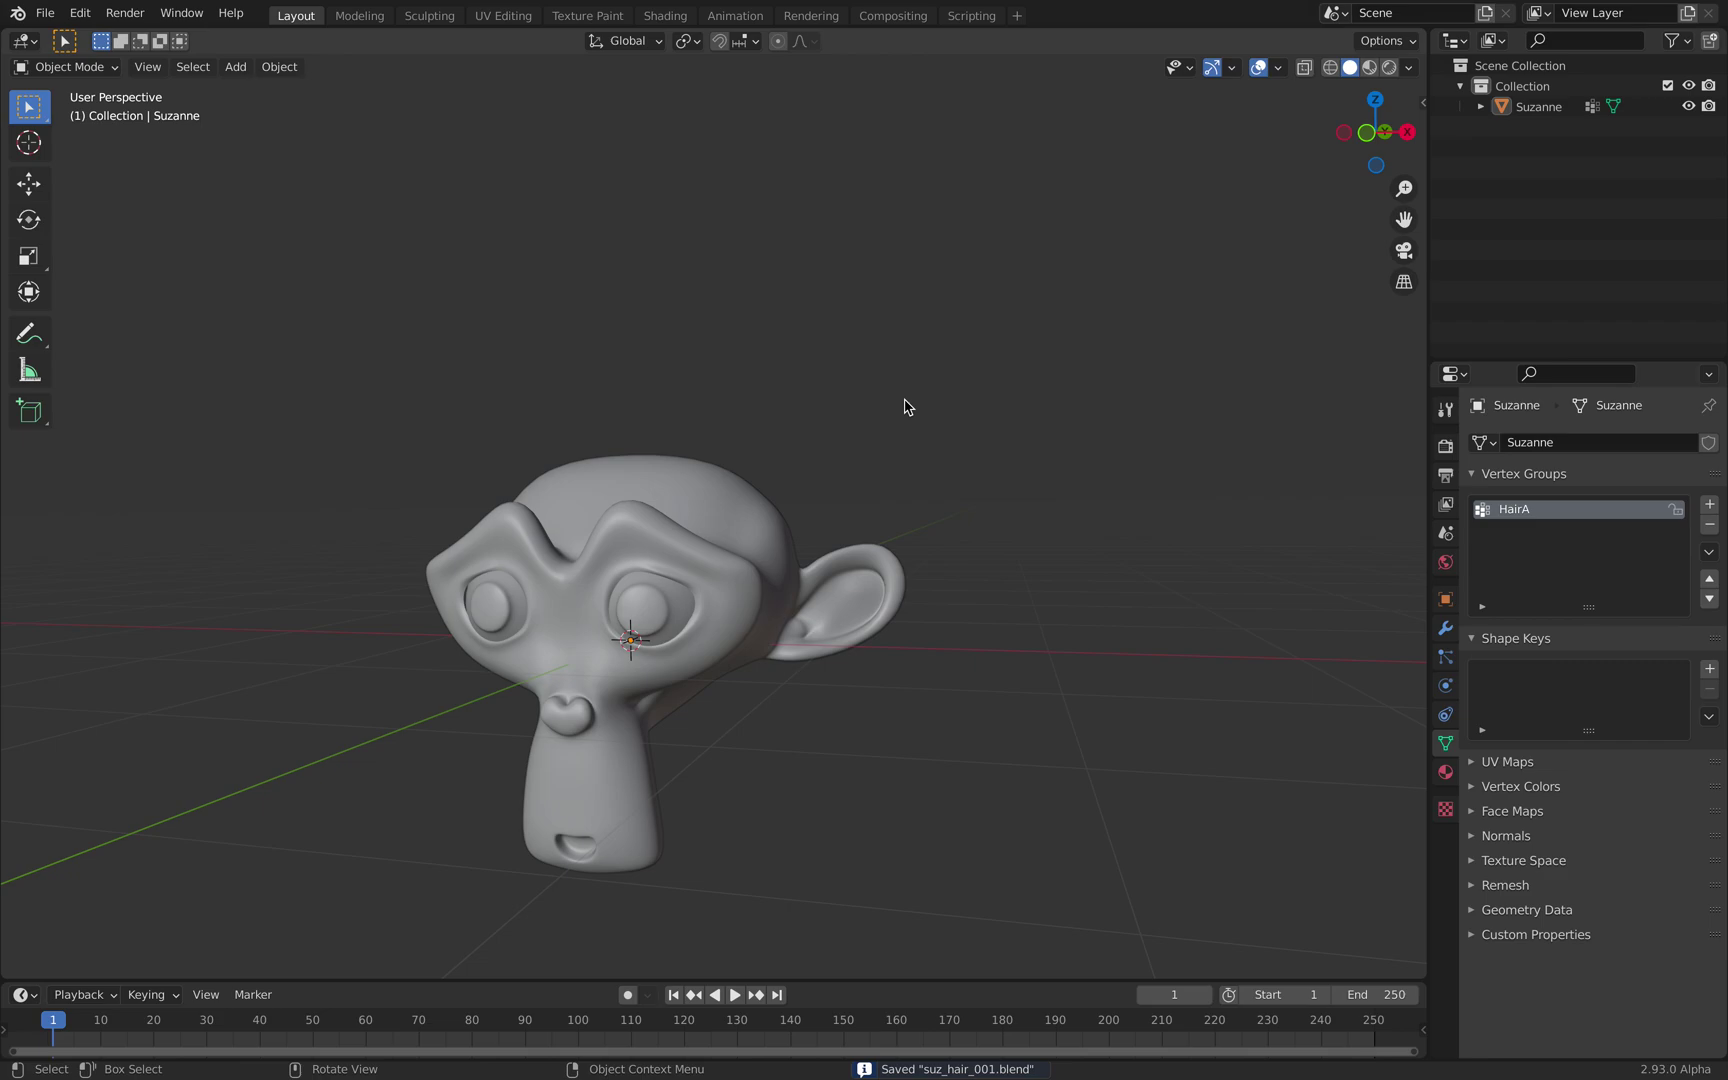
Step: Split the 3D viewport into two stacked areas and create a new geometry node tree for Suzanne in the upper one
left_click_drag(1420, 35, 1386, 437)
left_click(22, 46)
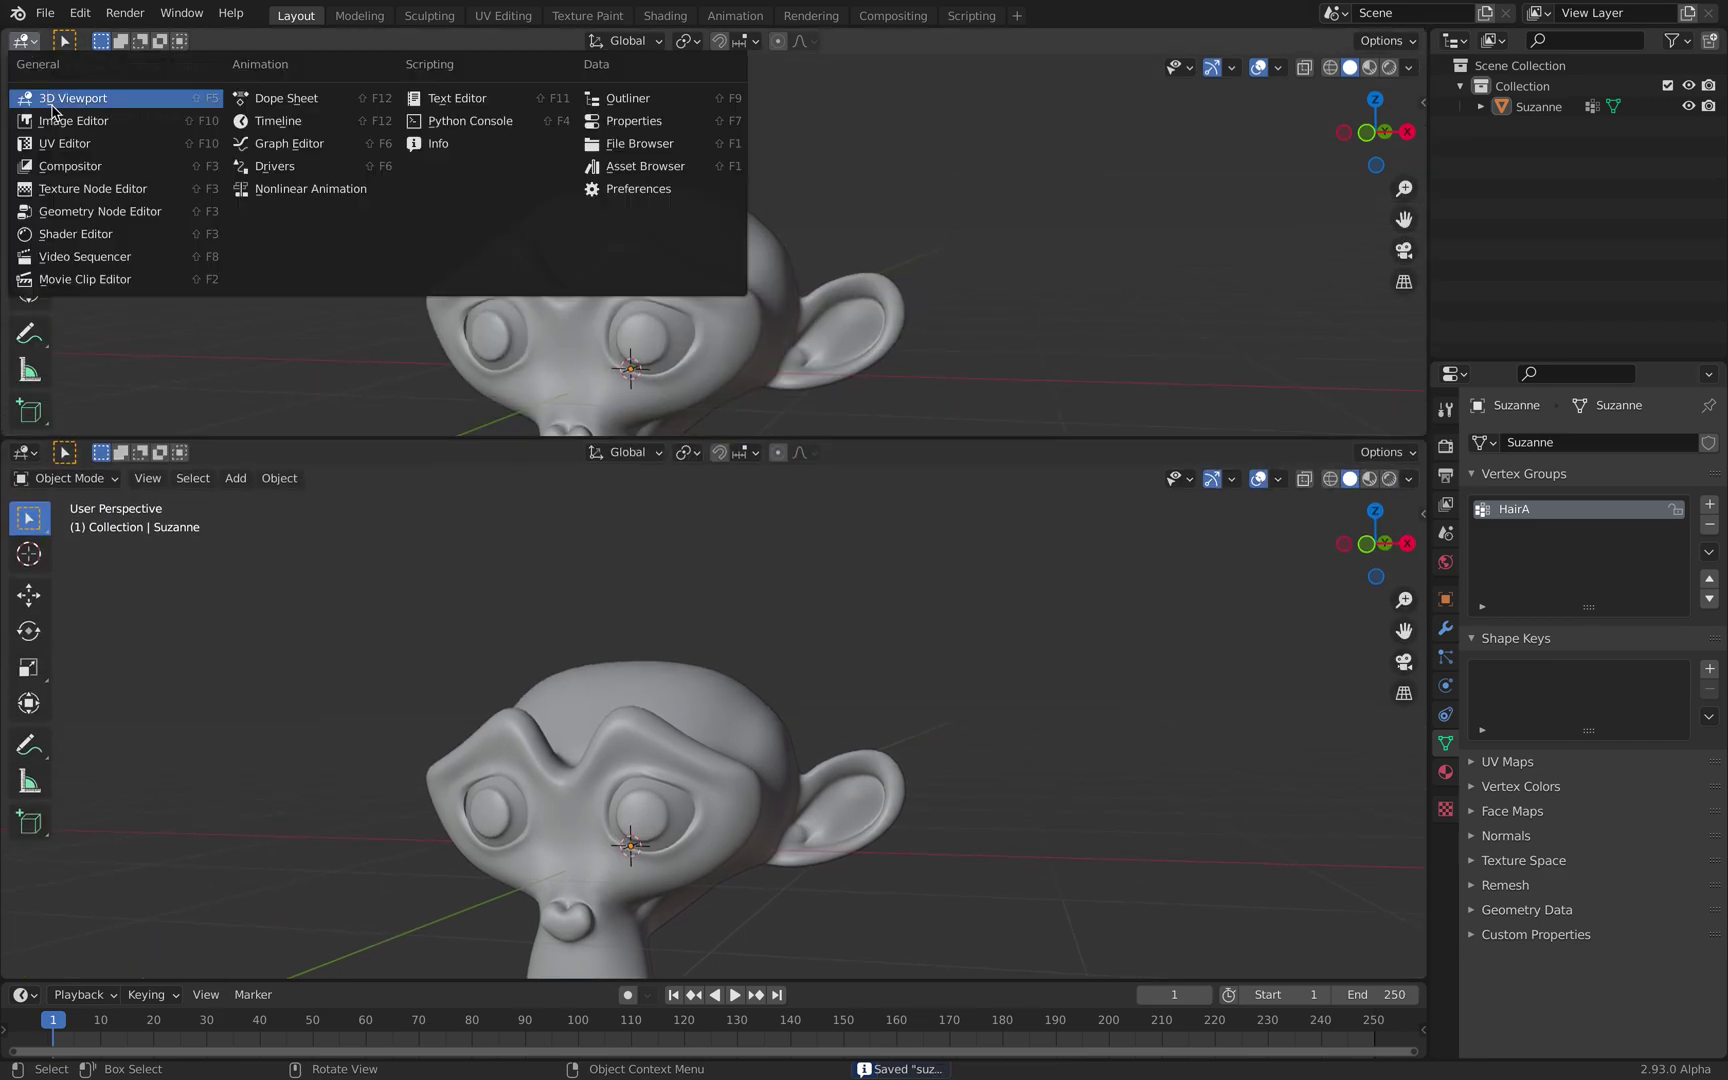
left_click(146, 217)
left_click(680, 42)
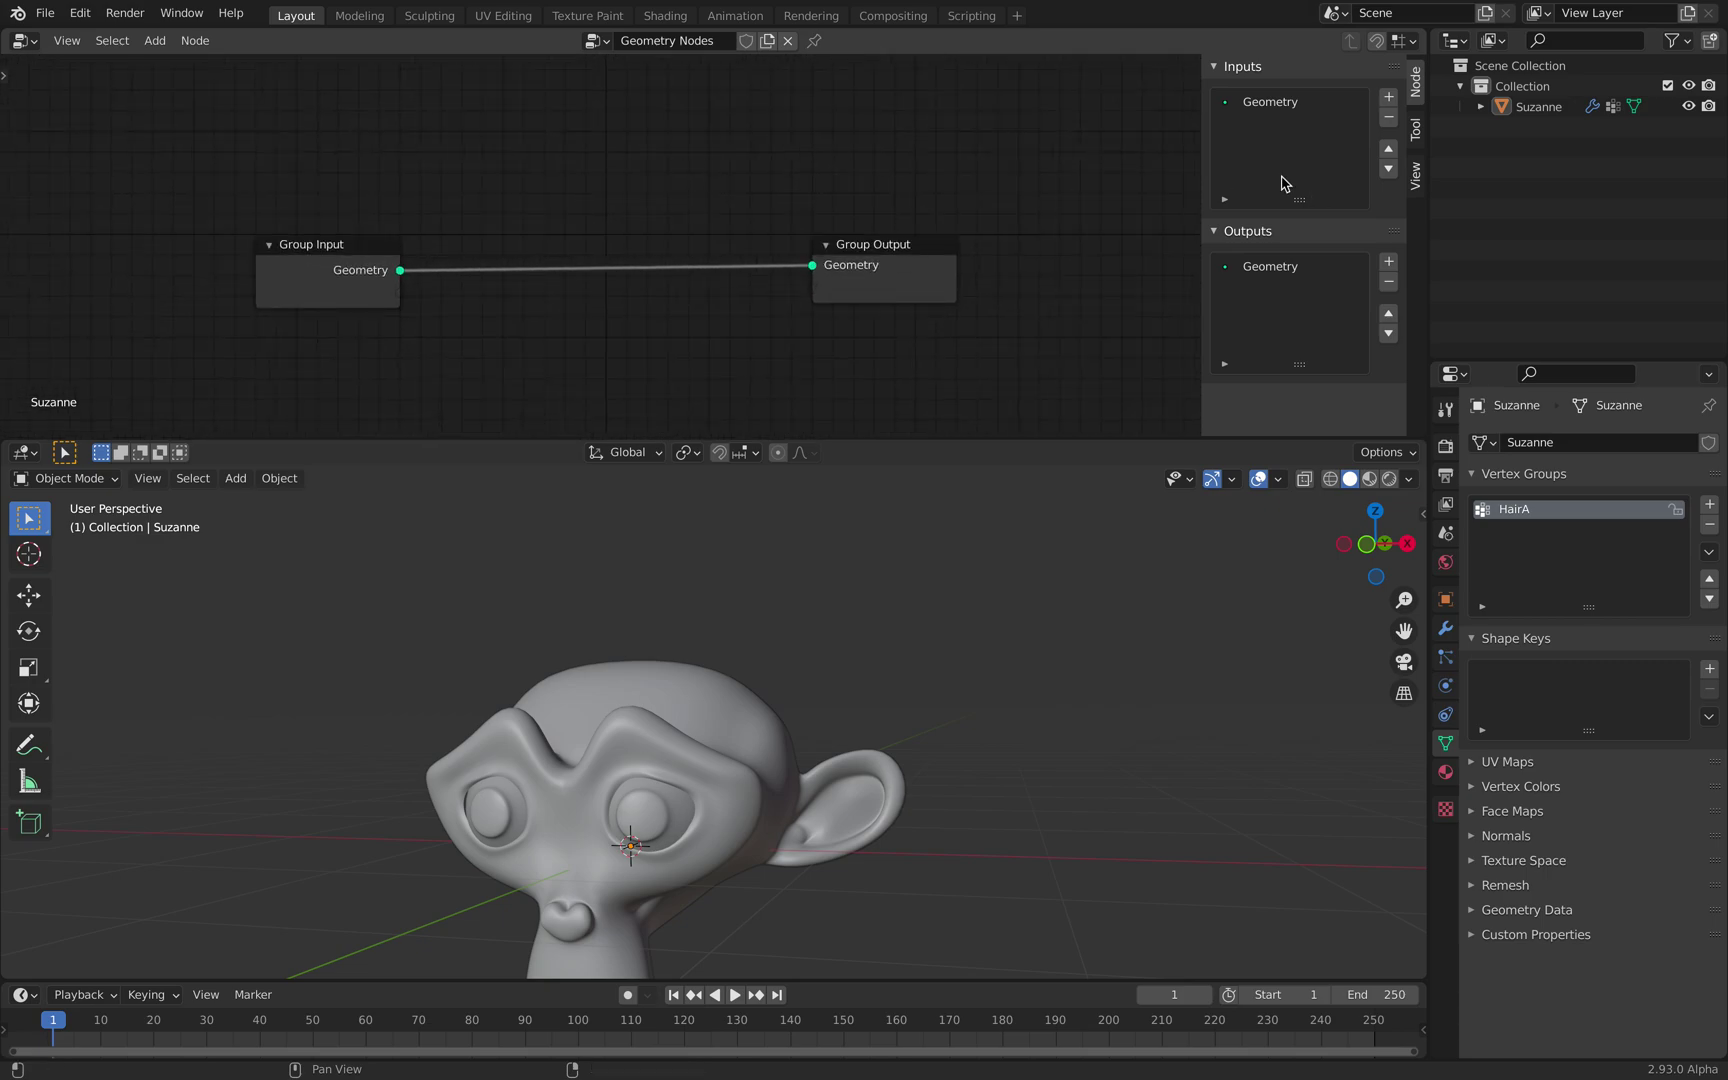
Step: Hide the node editor's sidebar and move the Group Input node further away from Group Output
left_click_drag(1206, 168, 1420, 172)
mouse_move(852, 578)
middle_mouse_down()
mouse_move(883, 575)
mouse_move(868, 586)
middle_mouse_up()
scroll(720, 338, "up", 1)
left_click_drag(441, 248, 331, 255)
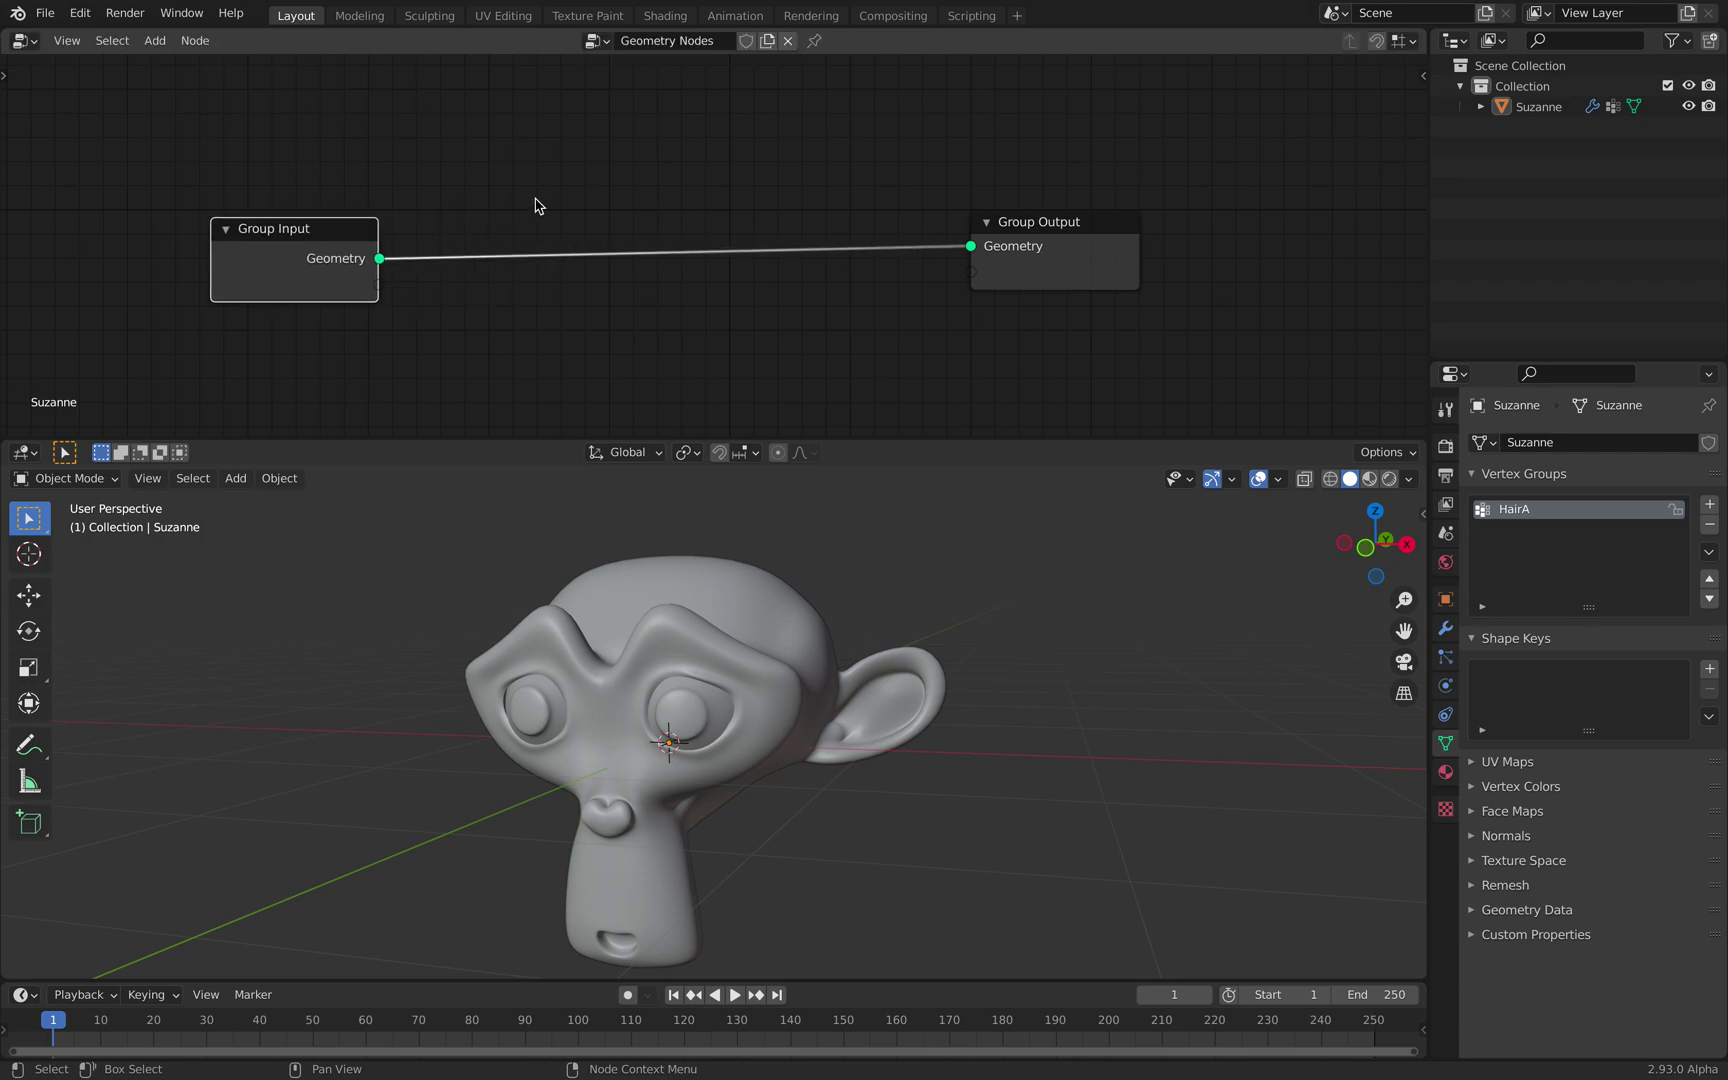
Step: Insert a Point Distribute node on the link between Group Input and Group Output
middle_click_drag(791, 636, 617, 339)
key("shift+a")
mouse_move(545, 207)
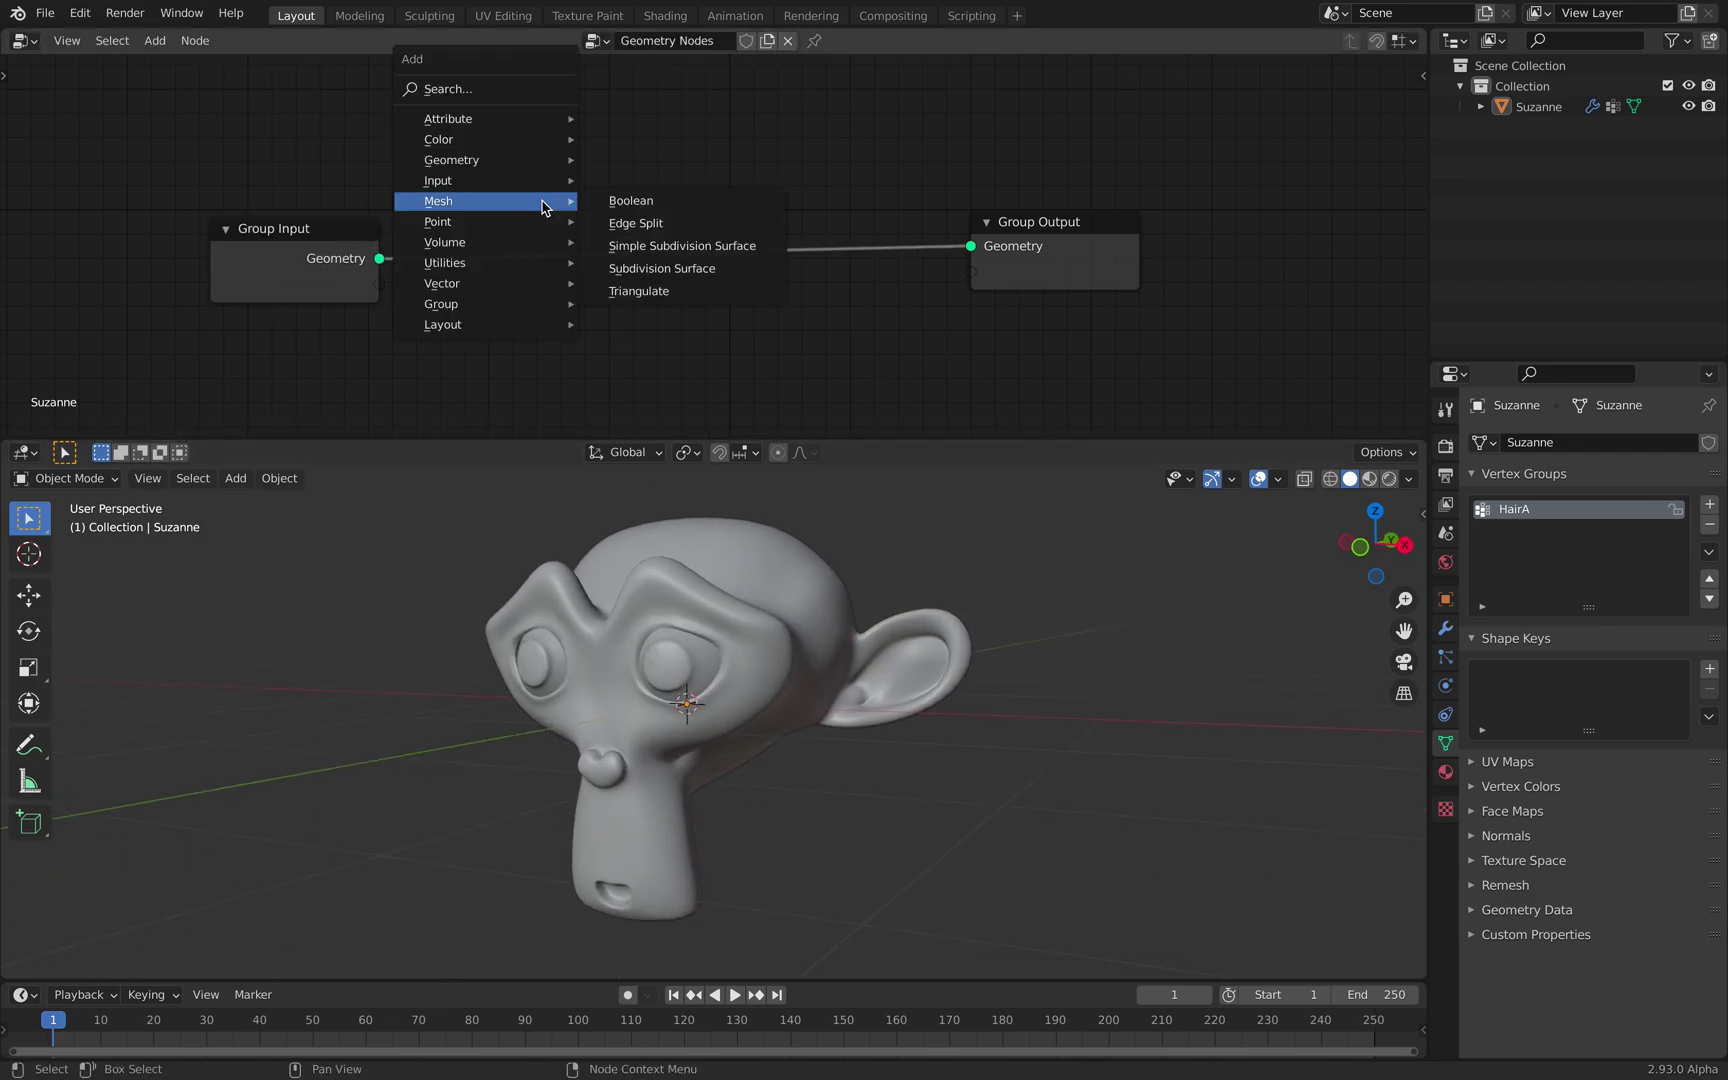
left_click(526, 89)
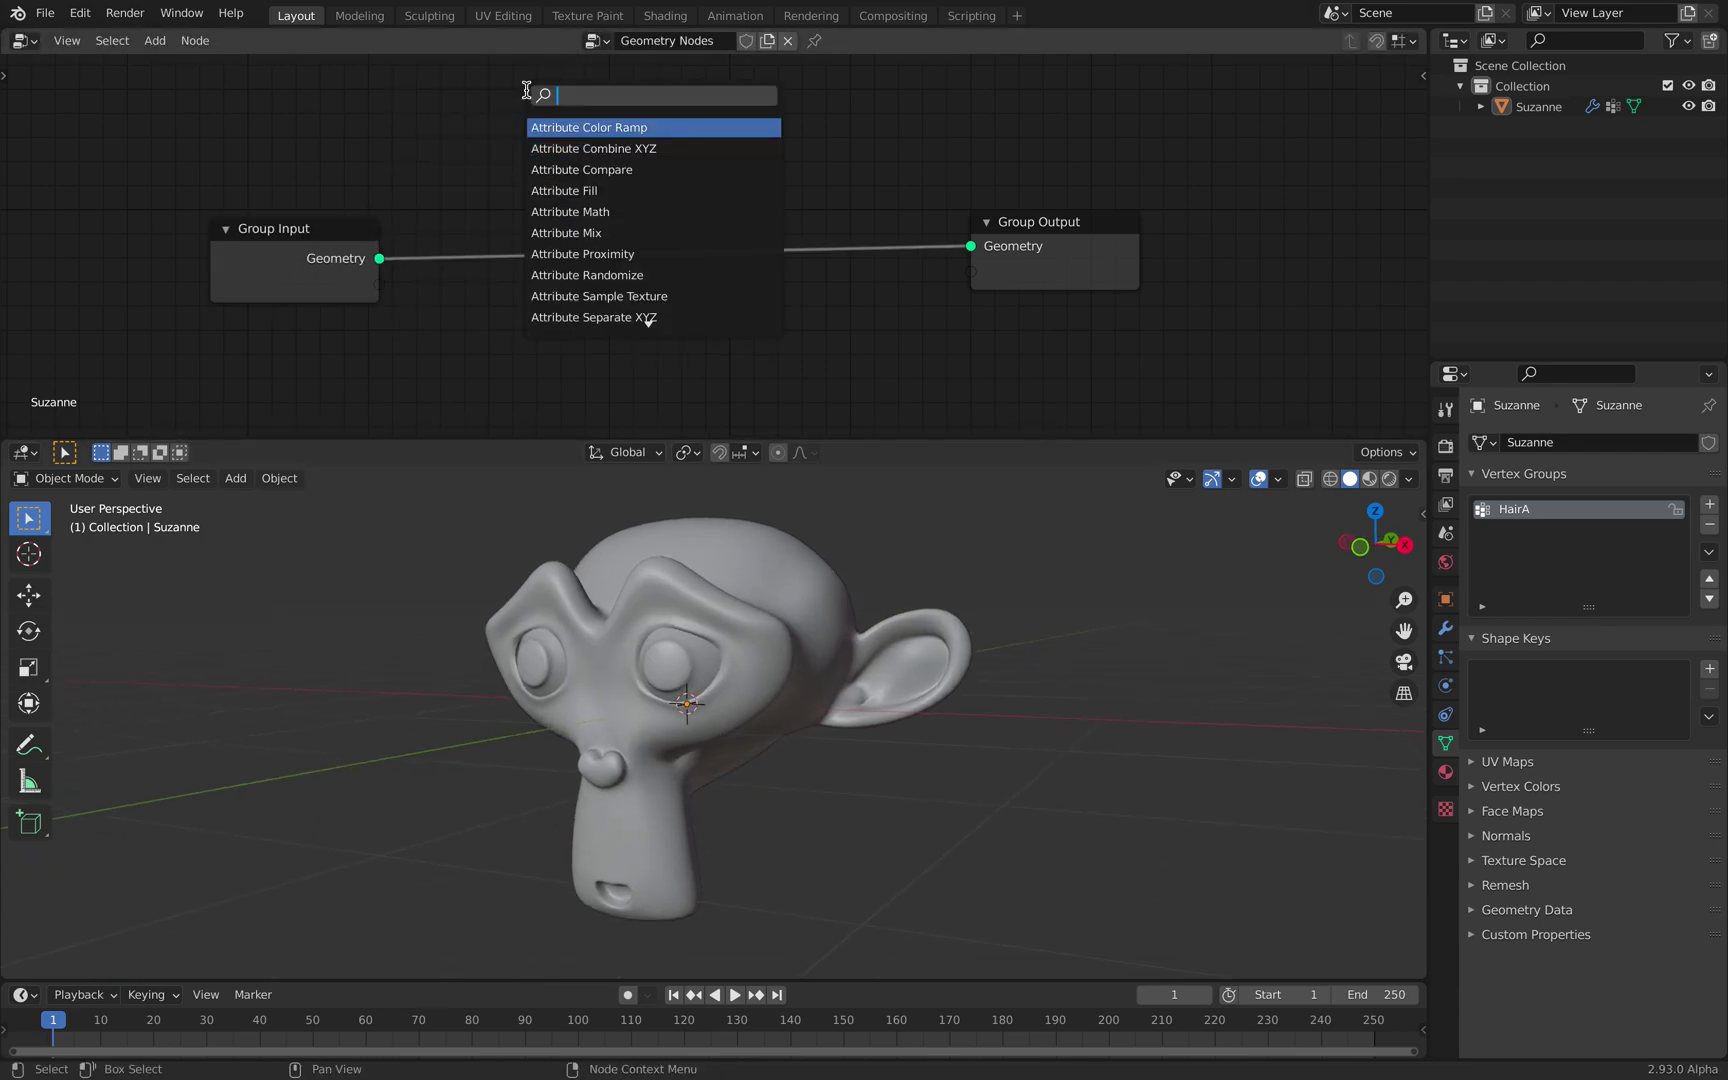
type("dist")
key("Return")
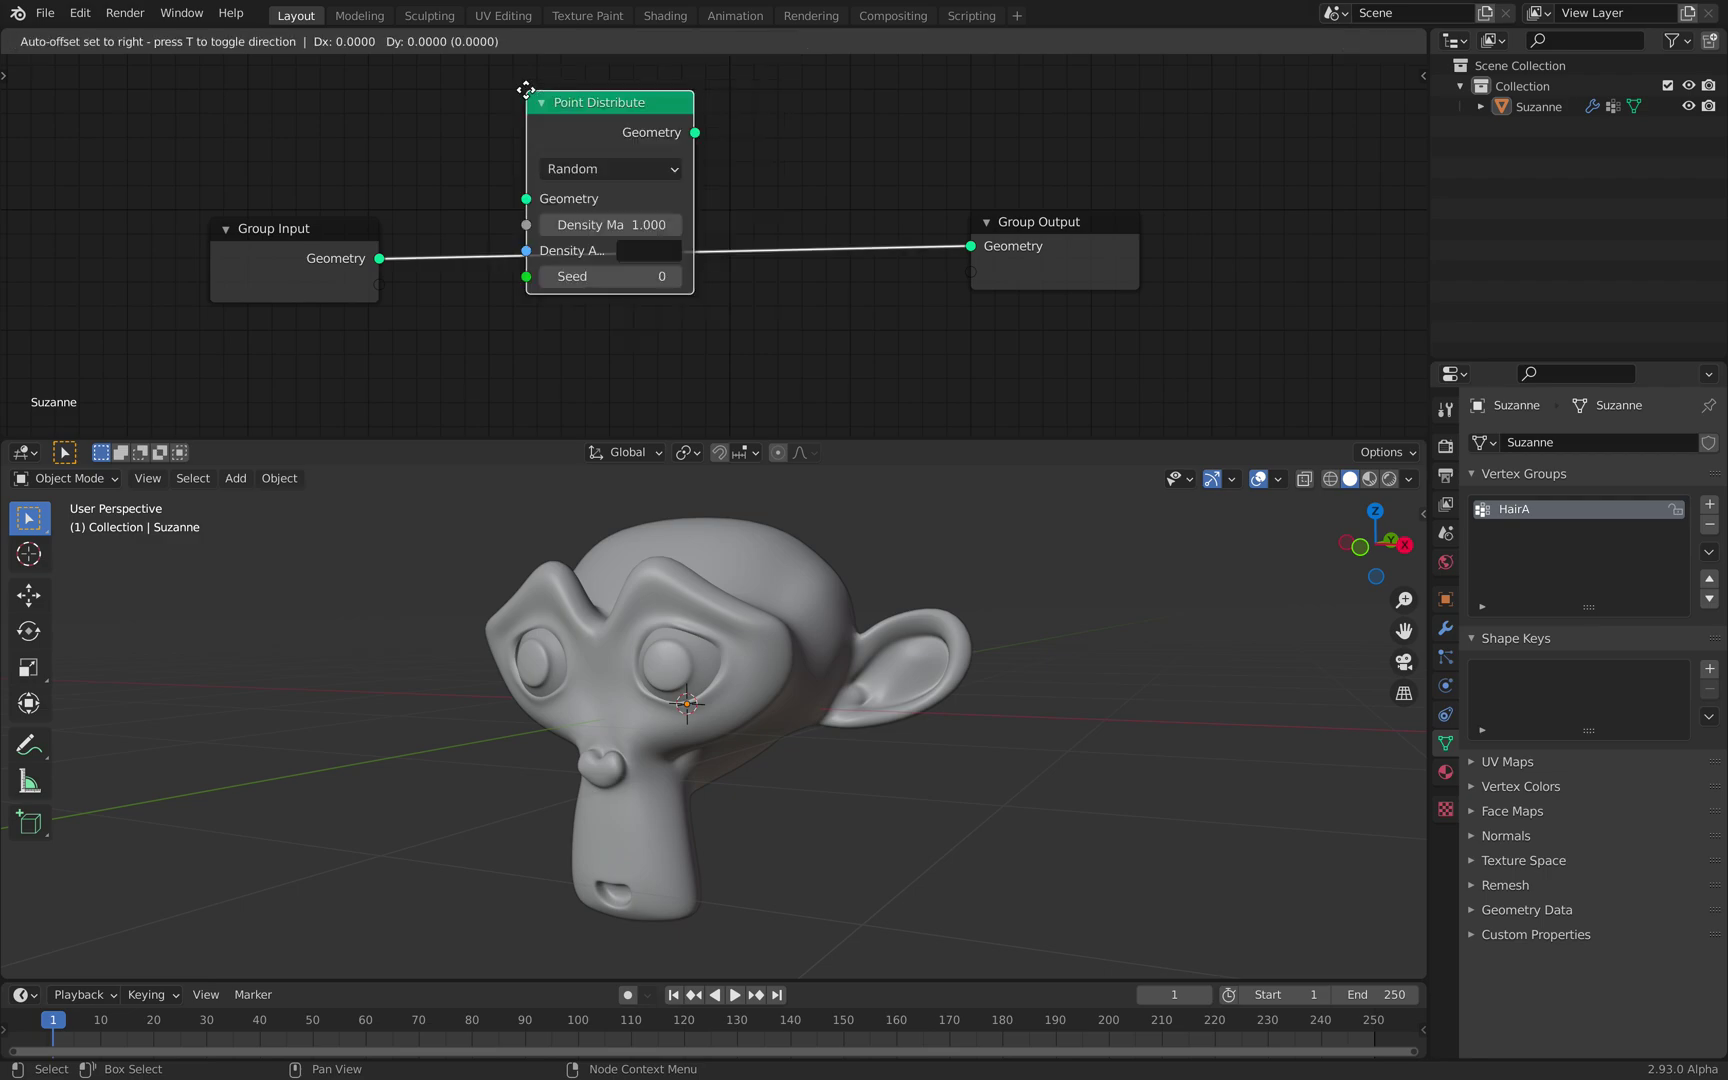
left_click(476, 151)
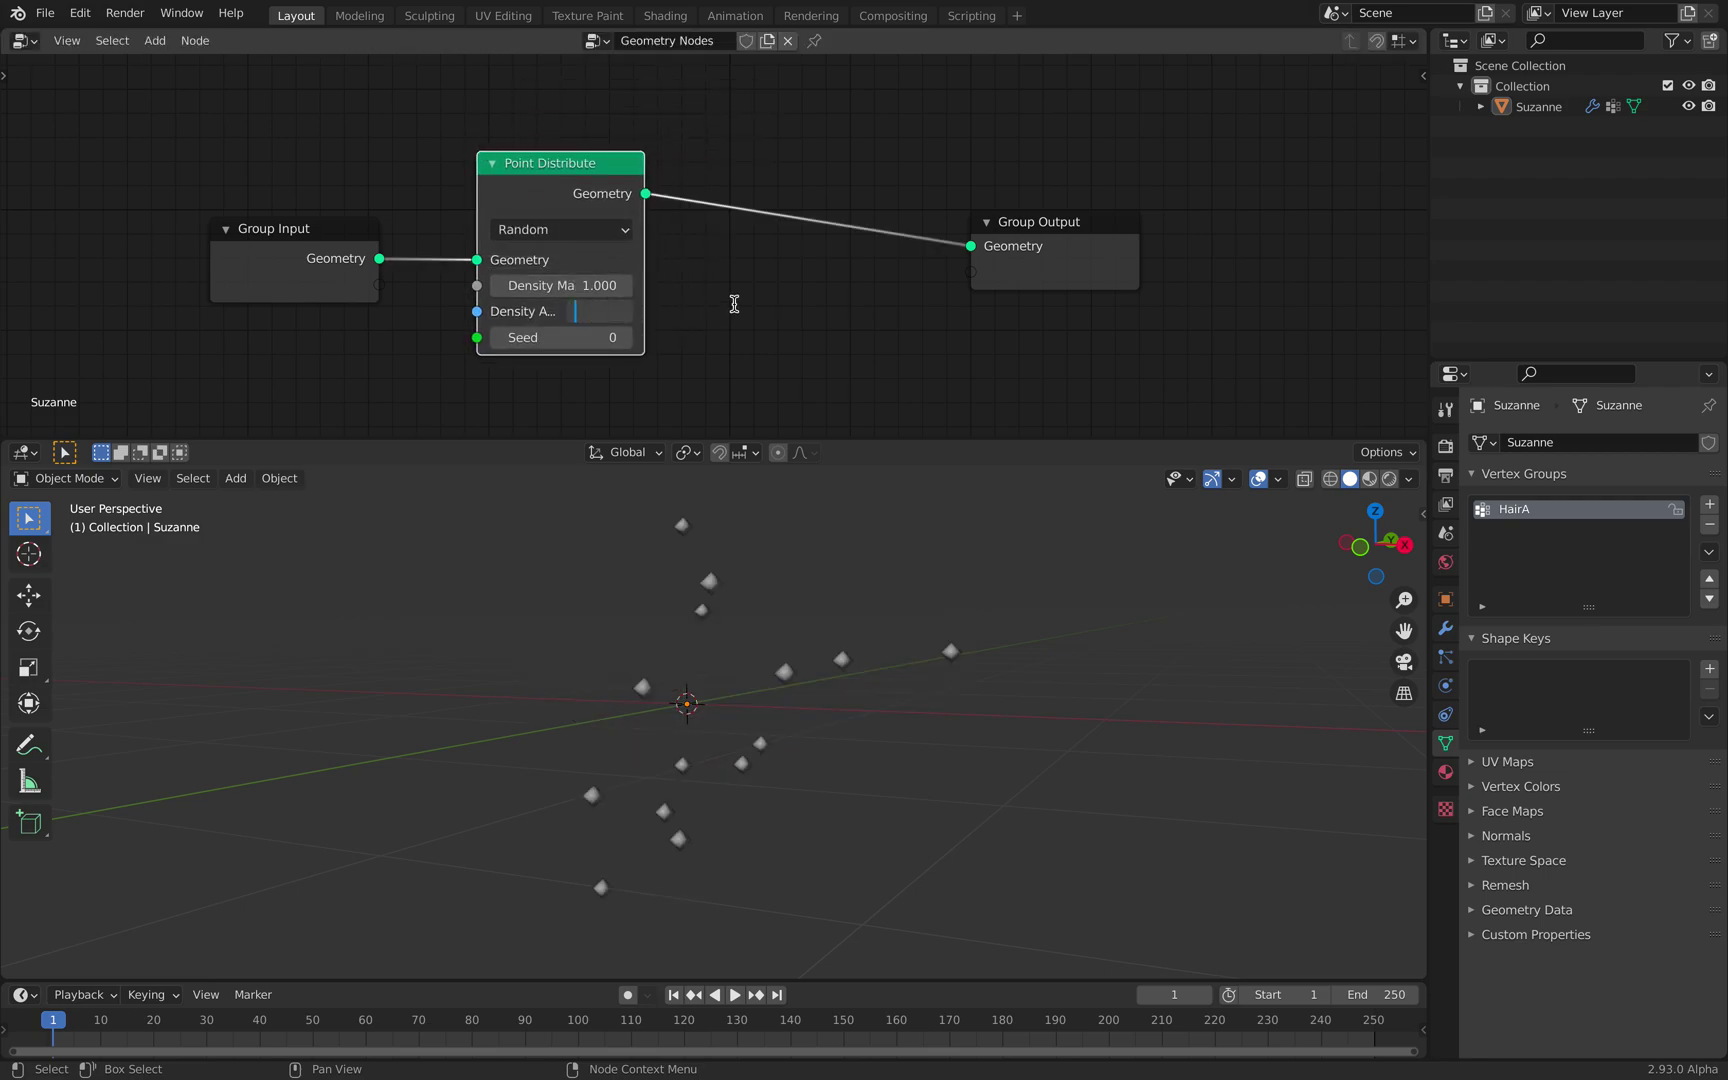
Step: Set Point Distribute's density attribute to HairA, its seed to 506 and its maximum density to 100
type("HairA")
key("Return")
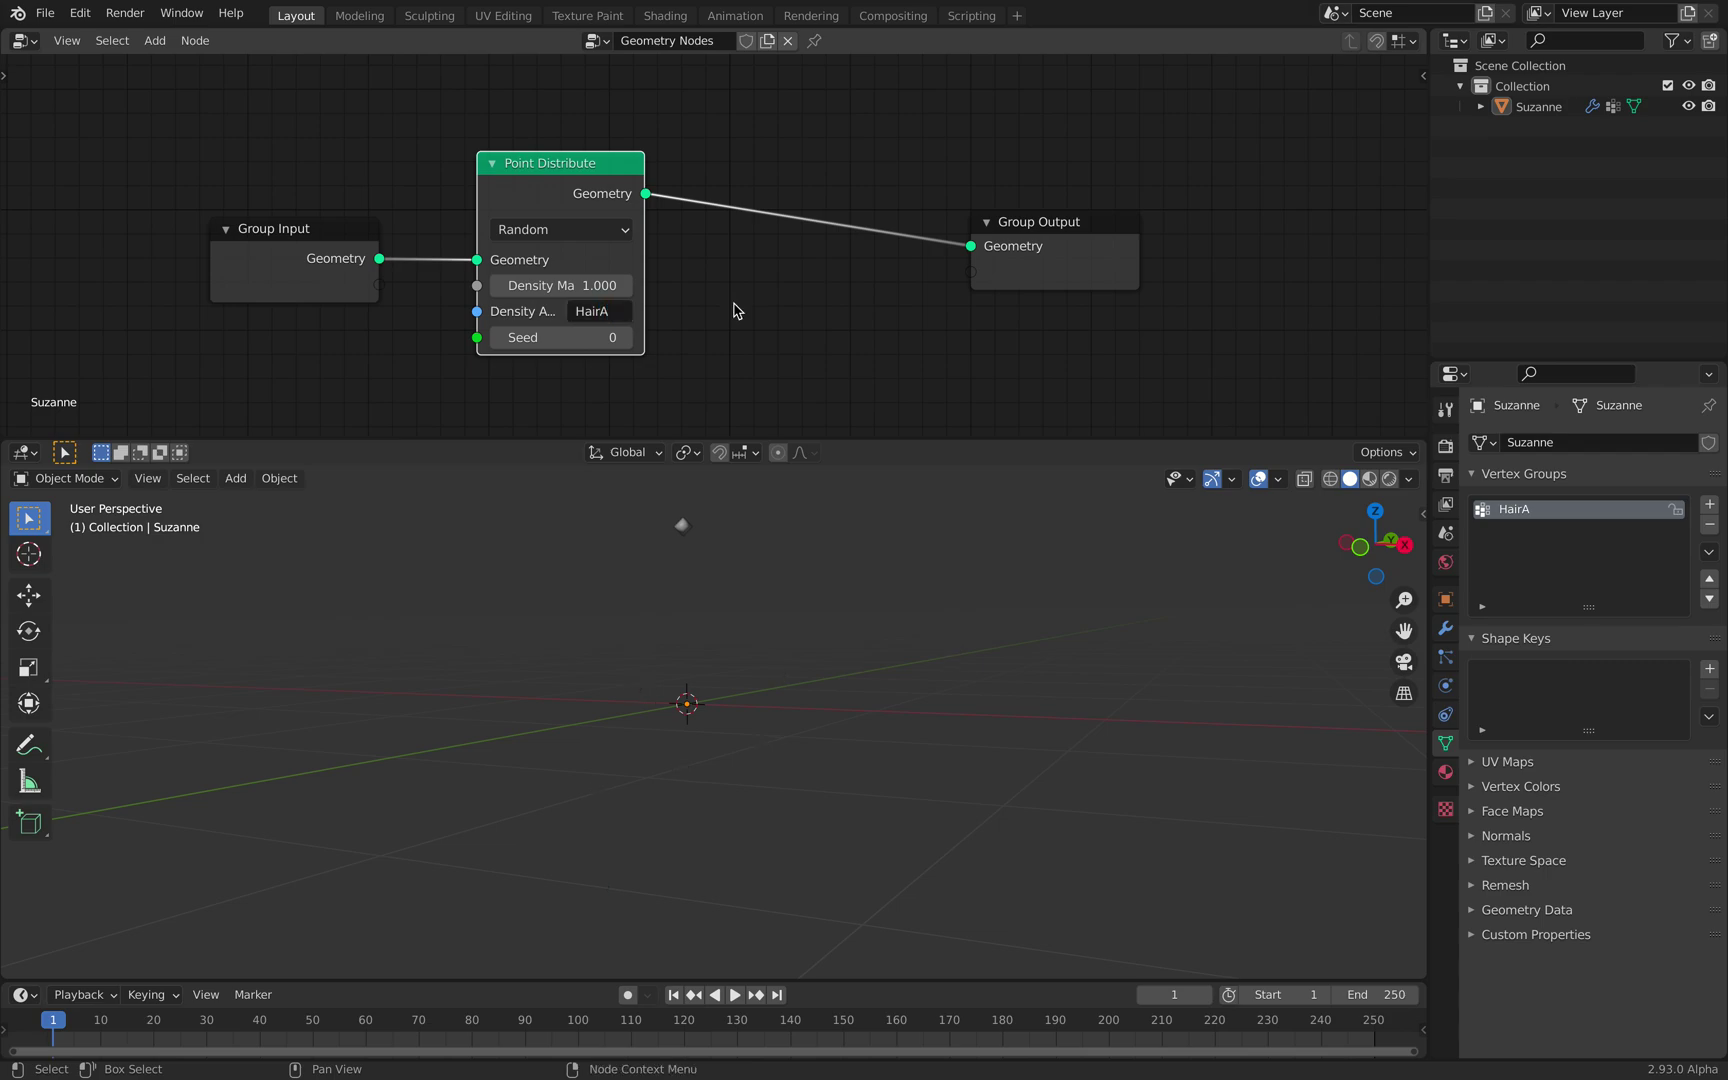
left_click_drag(560, 285, 590, 338)
mouse_move(760, 660)
middle_mouse_down()
mouse_move(548, 717)
mouse_move(688, 721)
mouse_move(686, 687)
mouse_move(798, 675)
mouse_move(848, 612)
mouse_move(815, 647)
mouse_move(776, 652)
middle_mouse_up()
left_click_drag(570, 337, 690, 337)
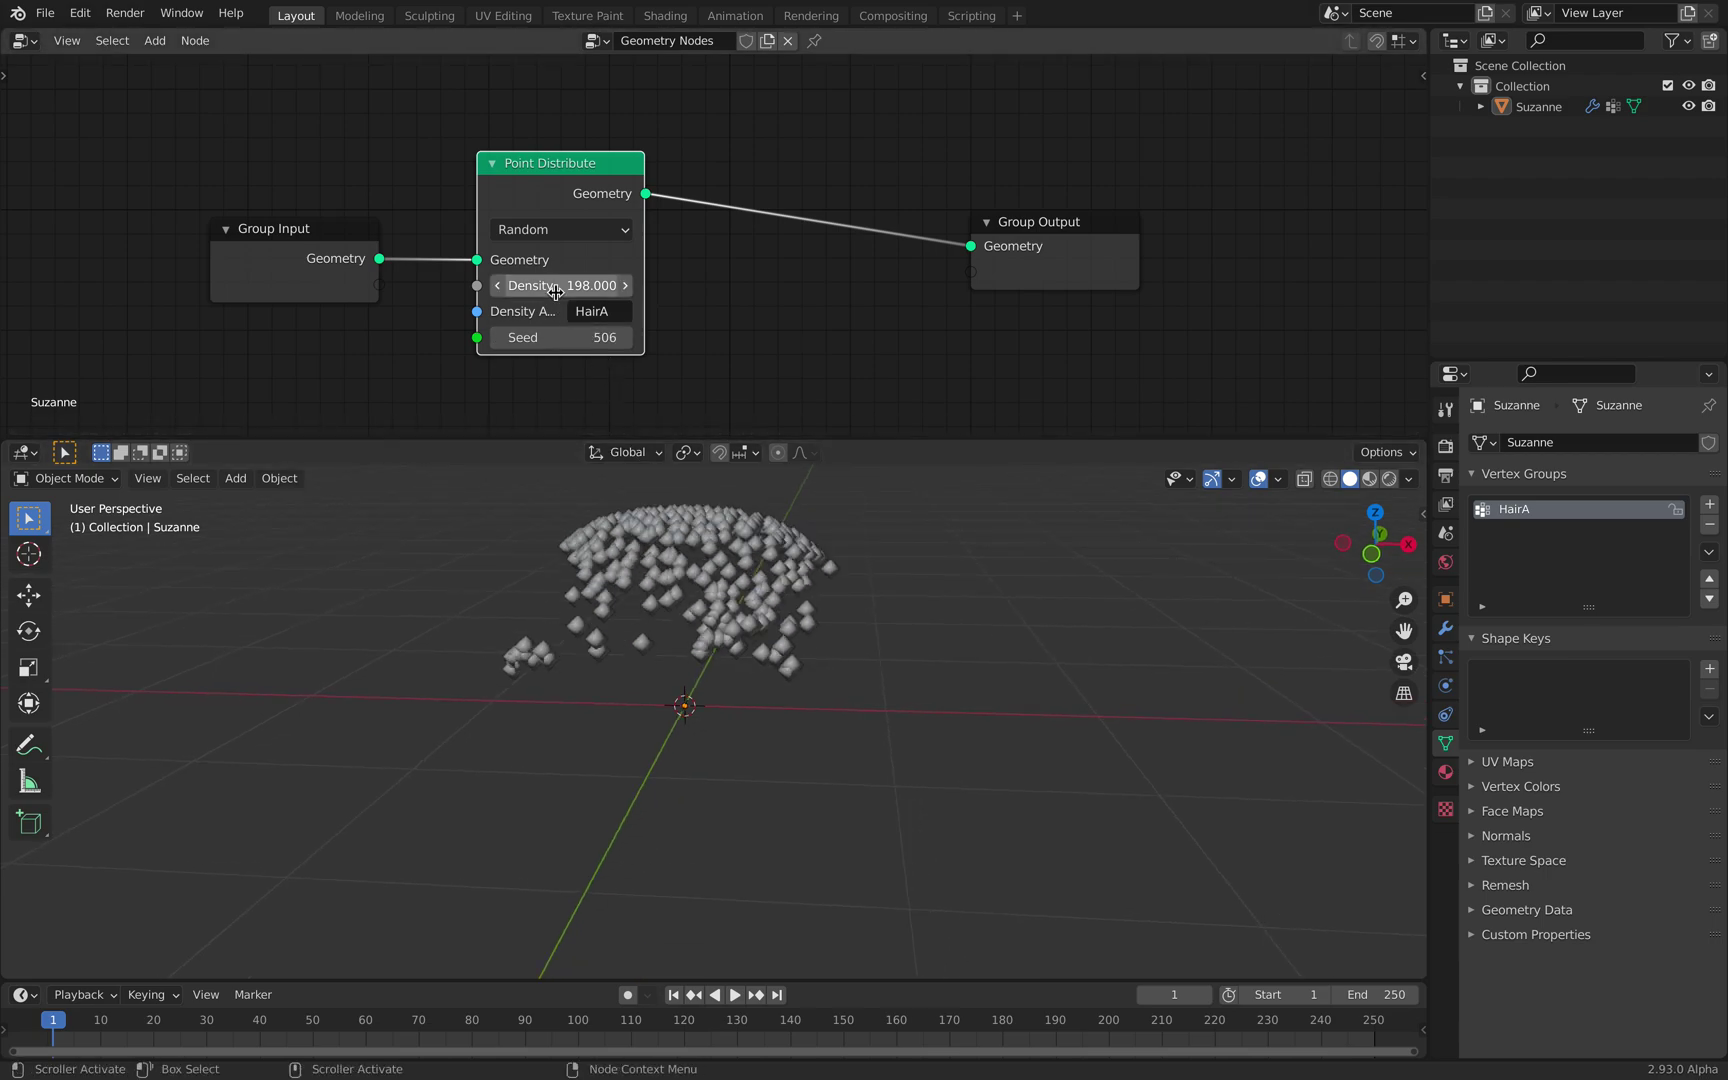
left_click(557, 286)
type("100")
key("Return")
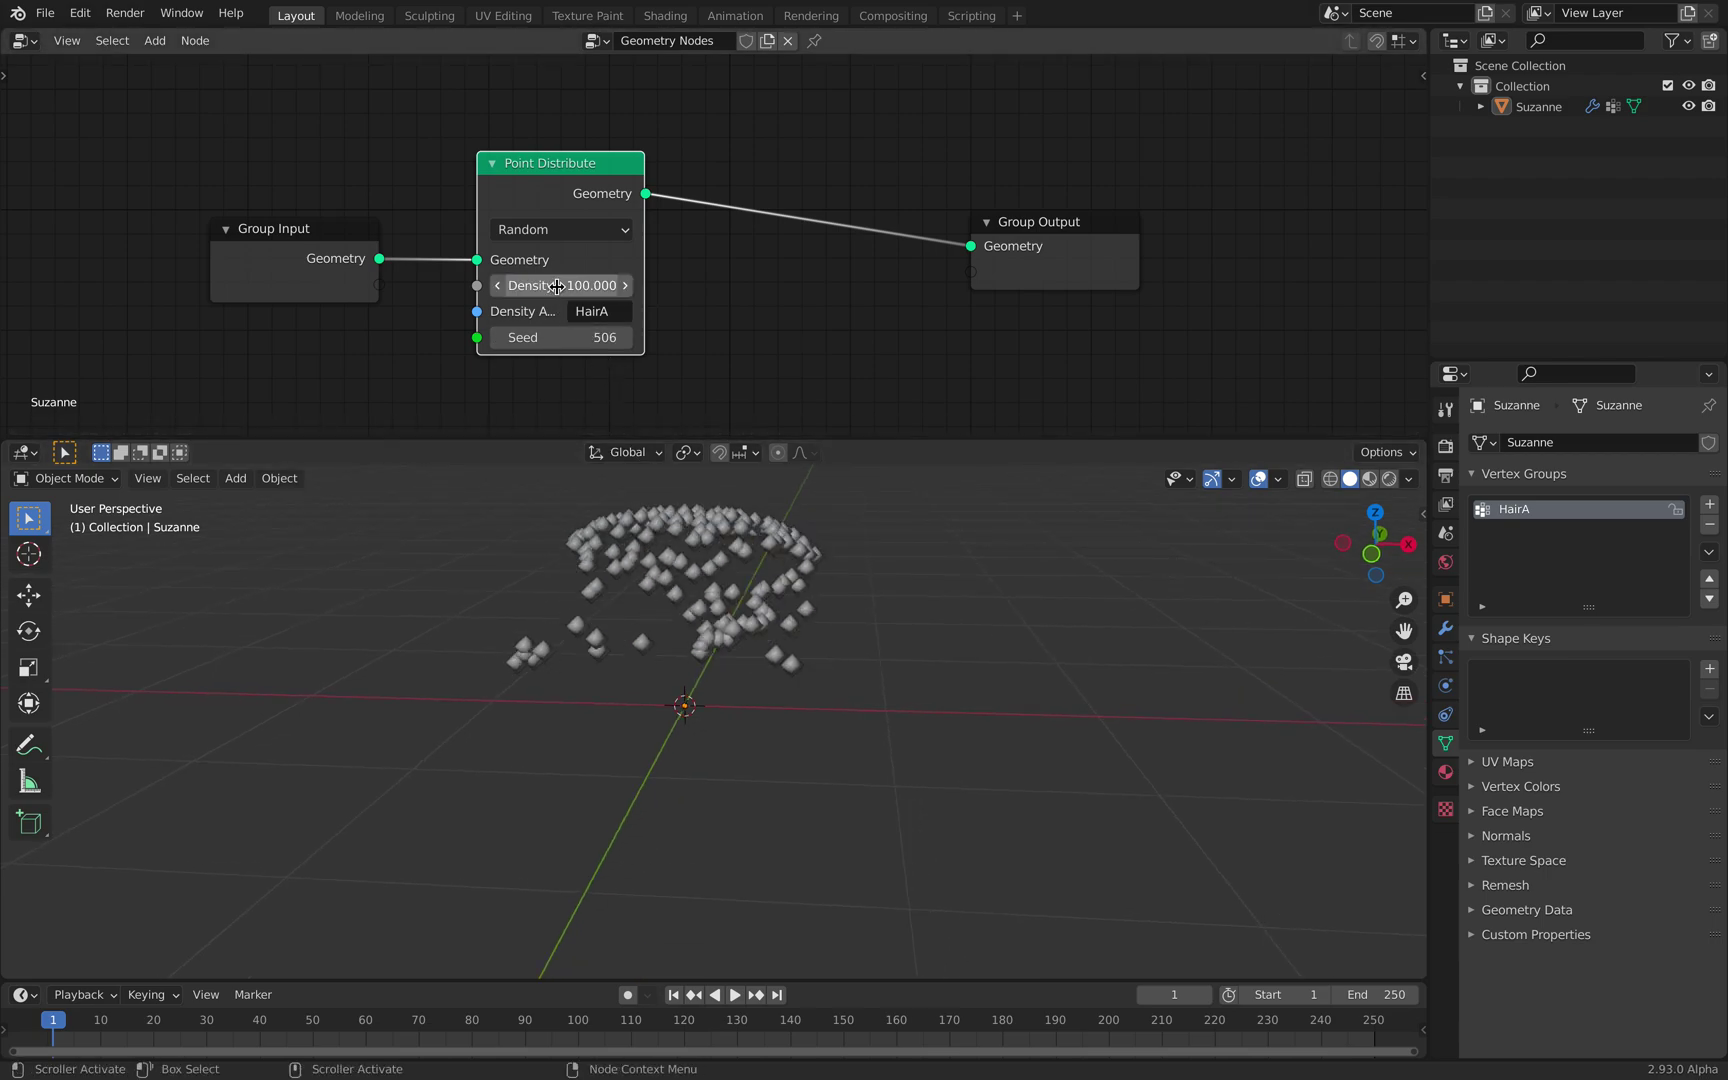
Step: Make room after Group Input and insert a Transform node between it and Point Distribute
middle_click_drag(730, 585, 638, 470)
middle_click_drag(700, 640, 745, 605)
left_click_drag(316, 230, 181, 230)
middle_click_drag(197, 233, 447, 201)
left_click_drag(418, 191, 317, 211)
key("shift+a")
type("s")
type("tran")
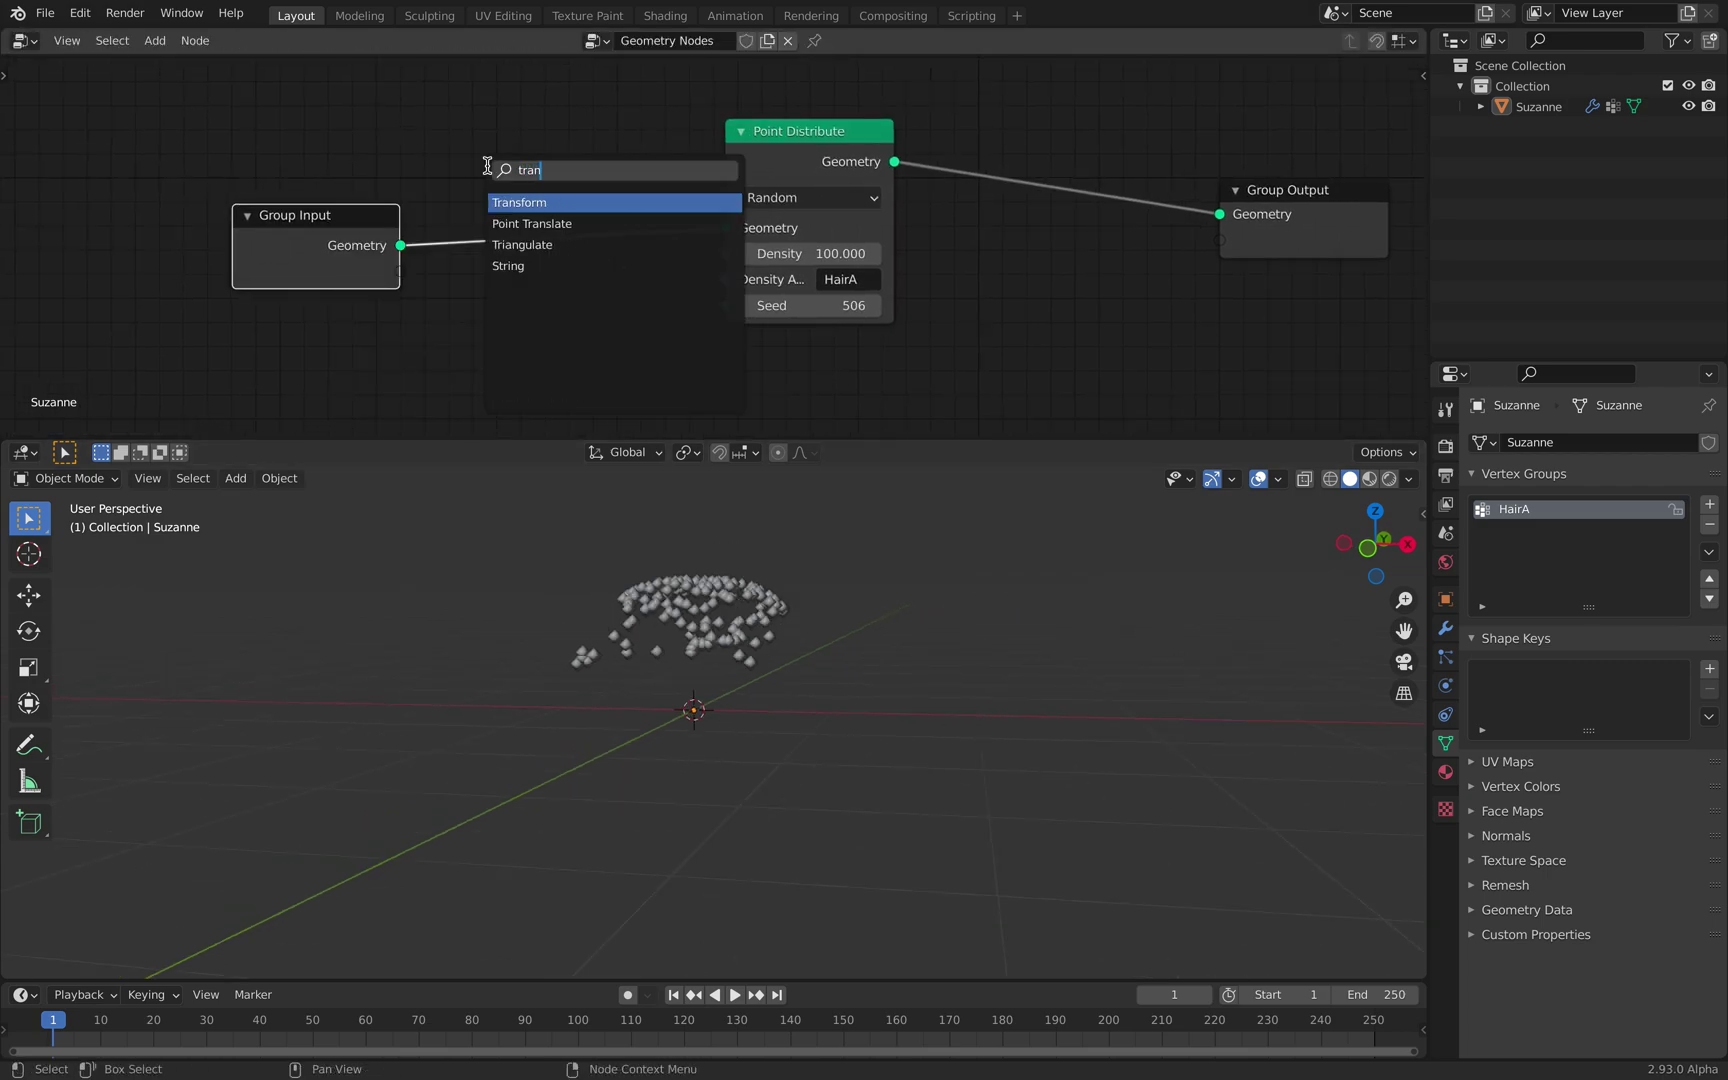
key("Return")
left_click(497, 165)
Step: Set the Transform node's scale to 5 on the X, Y and Z axes
middle_click_drag(607, 256, 594, 97)
left_click_drag(590, 318, 780, 371)
scroll(733, 586, "down", 7)
middle_click_drag(733, 586, 748, 590)
scroll(733, 586, "up", 2)
mouse_move(593, 323)
left_mouse_down()
mouse_move(593, 371)
mouse_move(733, 371)
mouse_move(613, 371)
mouse_move(615, 323)
mouse_move(660, 323)
mouse_move(590, 323)
left_mouse_up()
middle_click_drag(805, 497, 778, 505)
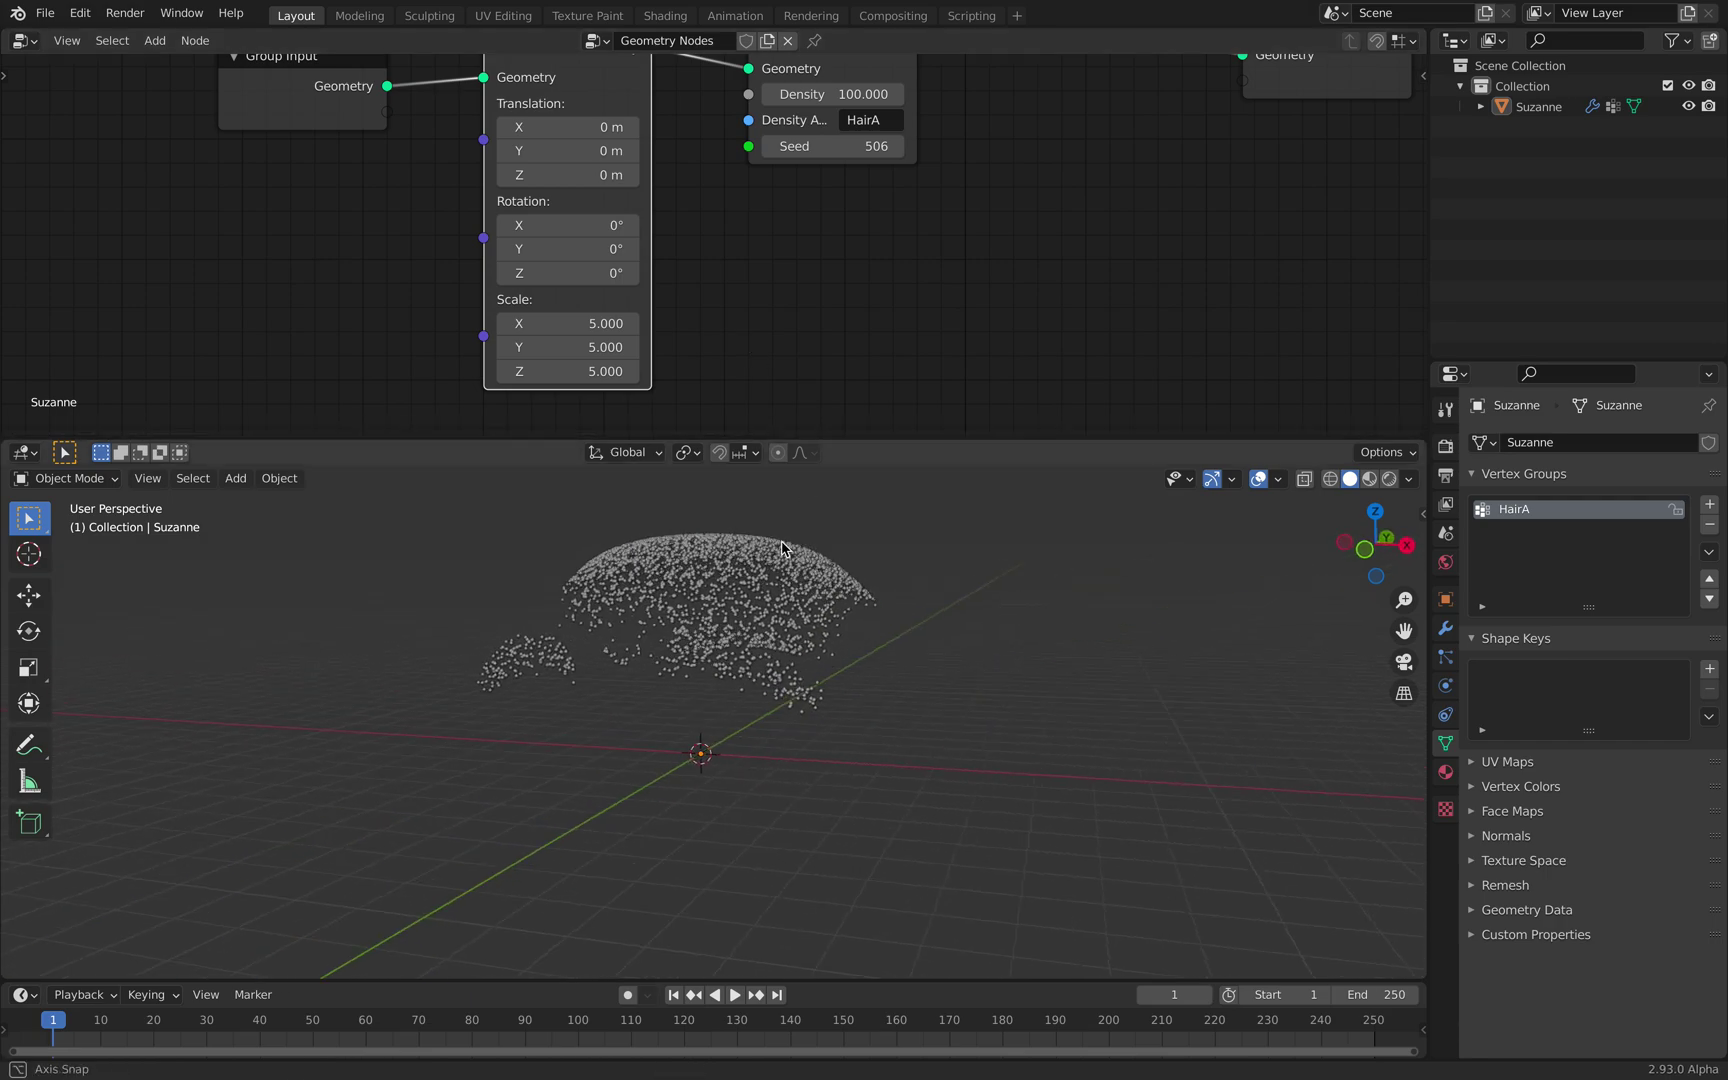
Step: Delete the Transform node and connect Group Input directly to Point Distribute
middle_click_drag(534, 135, 496, 244)
left_click_drag(349, 195, 709, 179)
left_click(559, 142)
key("x")
left_click_drag(297, 172, 506, 173)
Step: Set the maximum density of the Point Distribute node to 200
middle_click_drag(587, 201, 421, 230)
scroll(520, 224, "up", 3)
left_click_drag(603, 226, 627, 226)
left_click(607, 227)
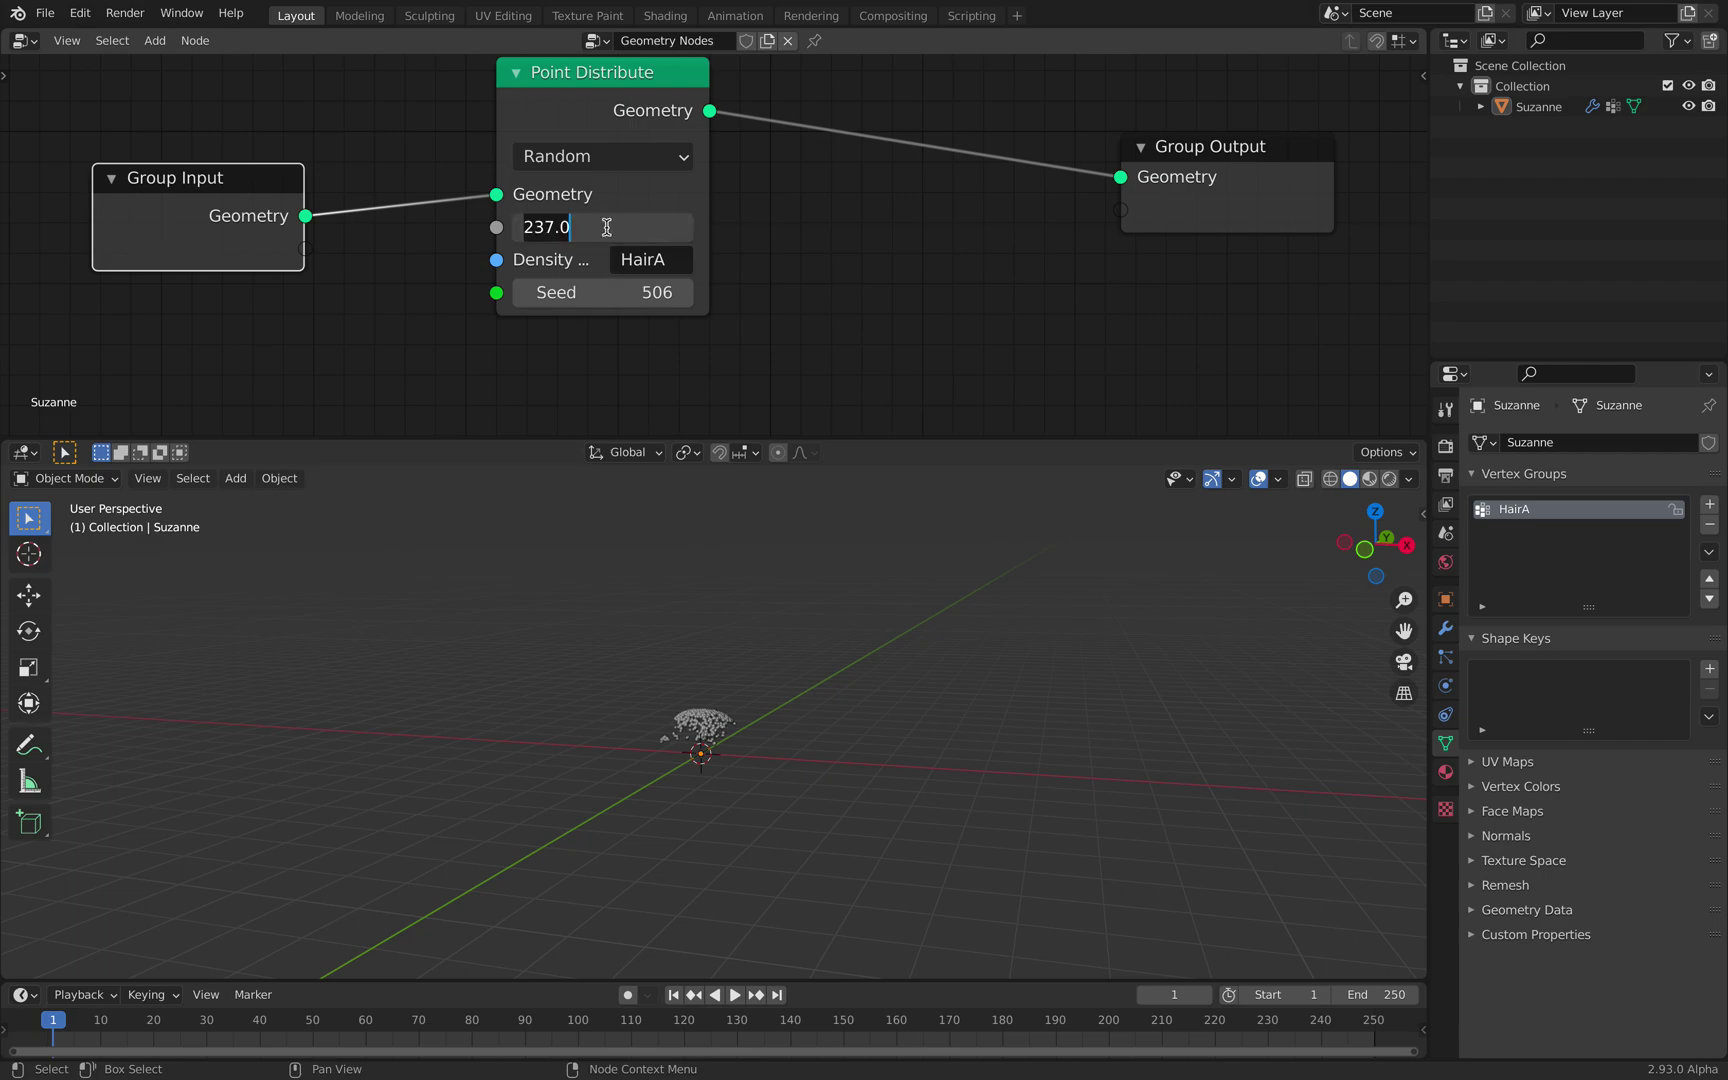
type("200")
key("Return")
Step: Move Group Output farther from Point Distribute and insert a Points to Volume node between them
scroll(864, 741, "up", 6)
middle_click_drag(864, 741, 693, 362)
left_click_drag(1064, 247, 1196, 265)
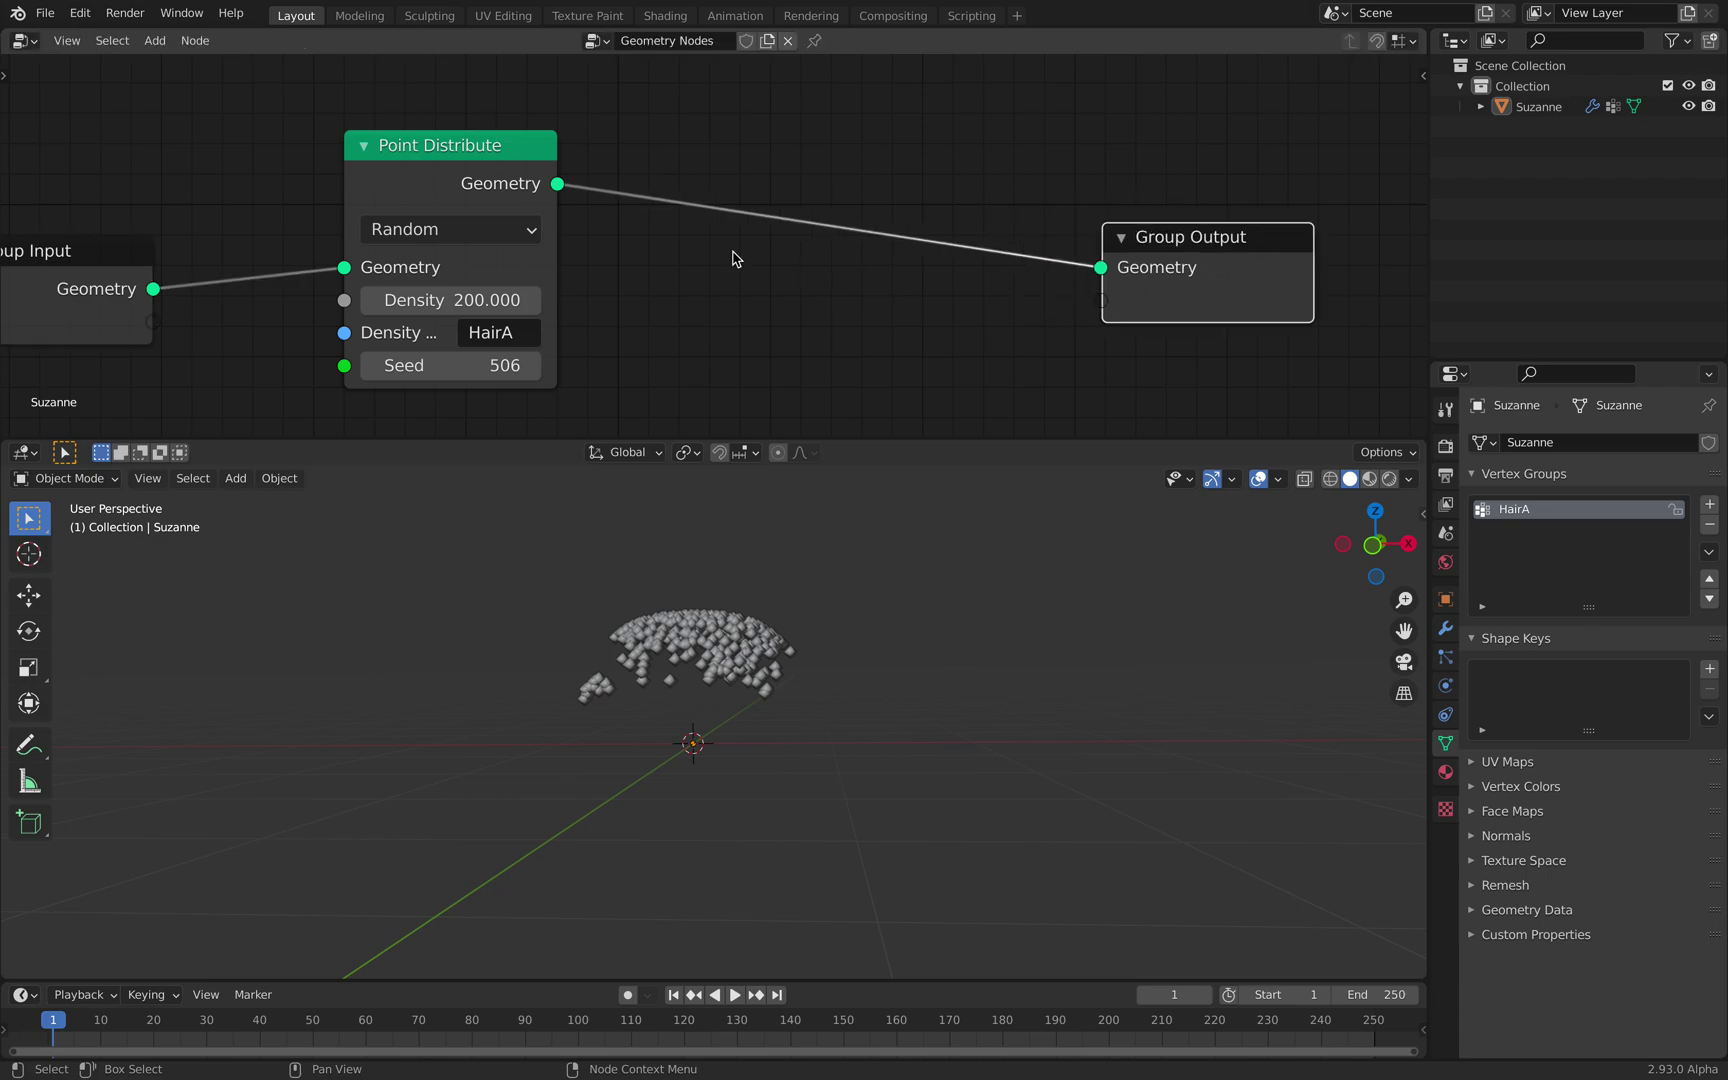
middle_click_drag(692, 213, 785, 204)
key("shift+a")
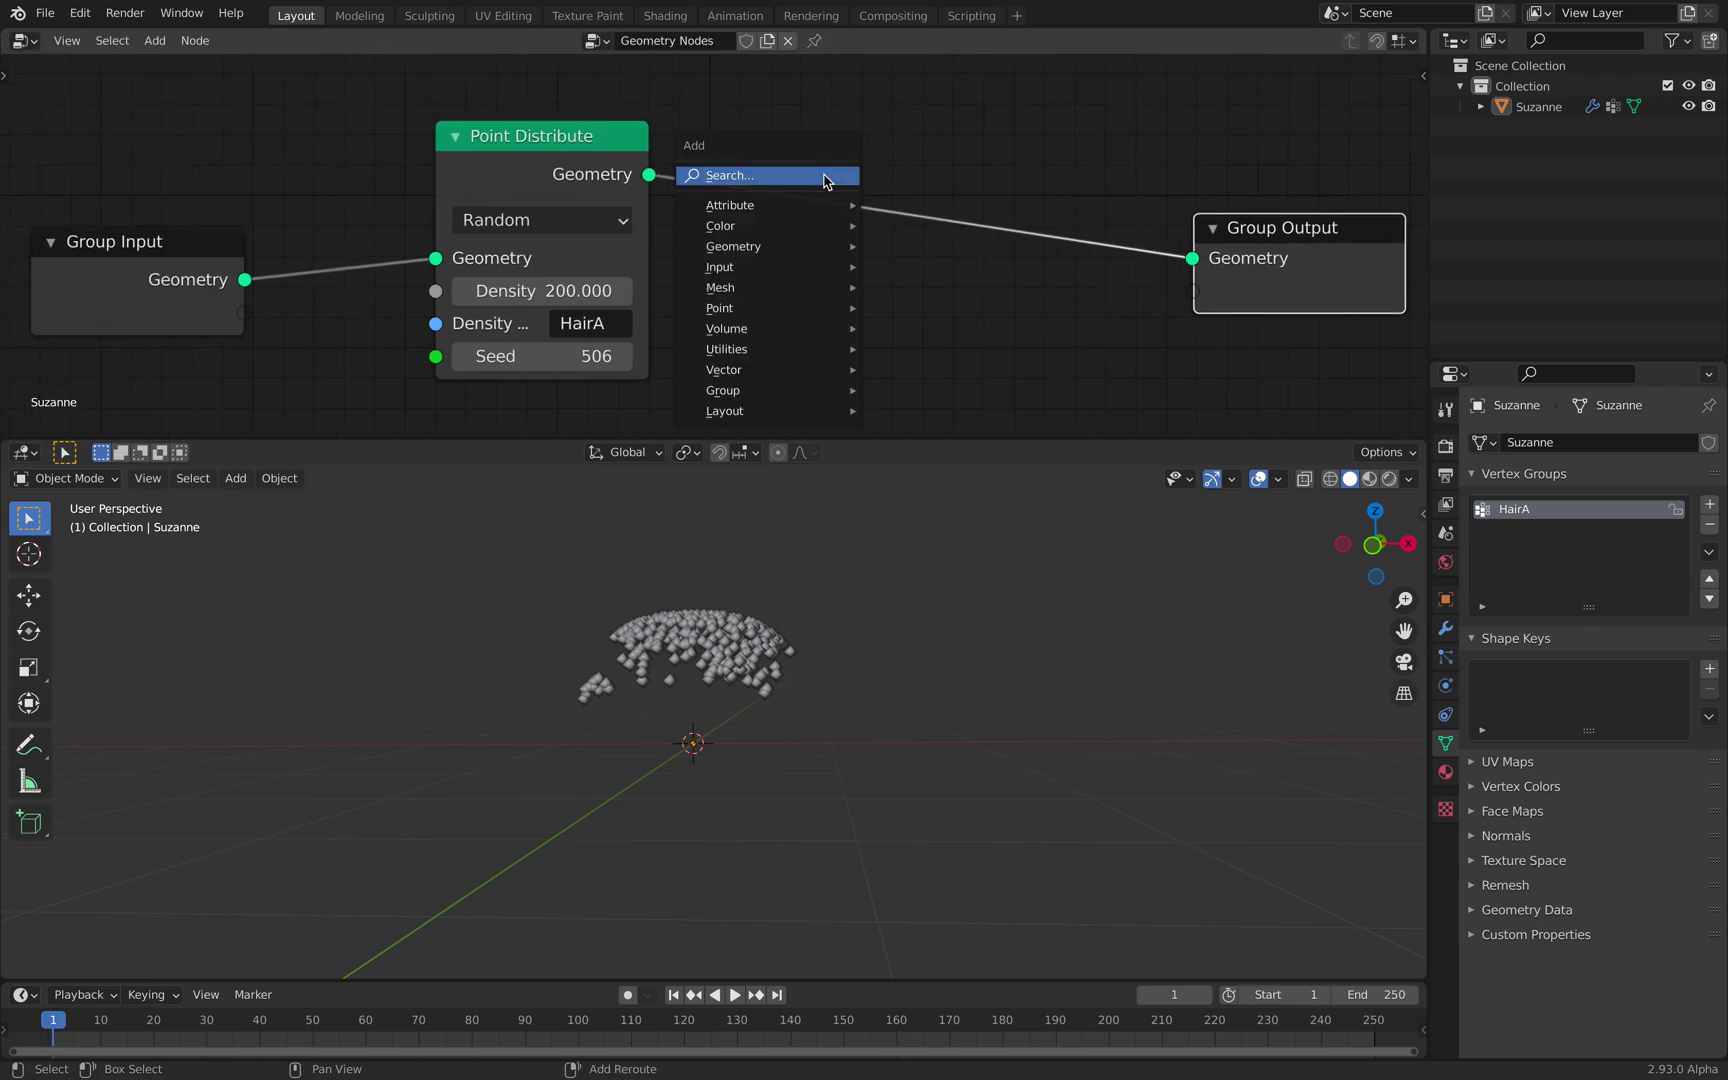
left_click(825, 178)
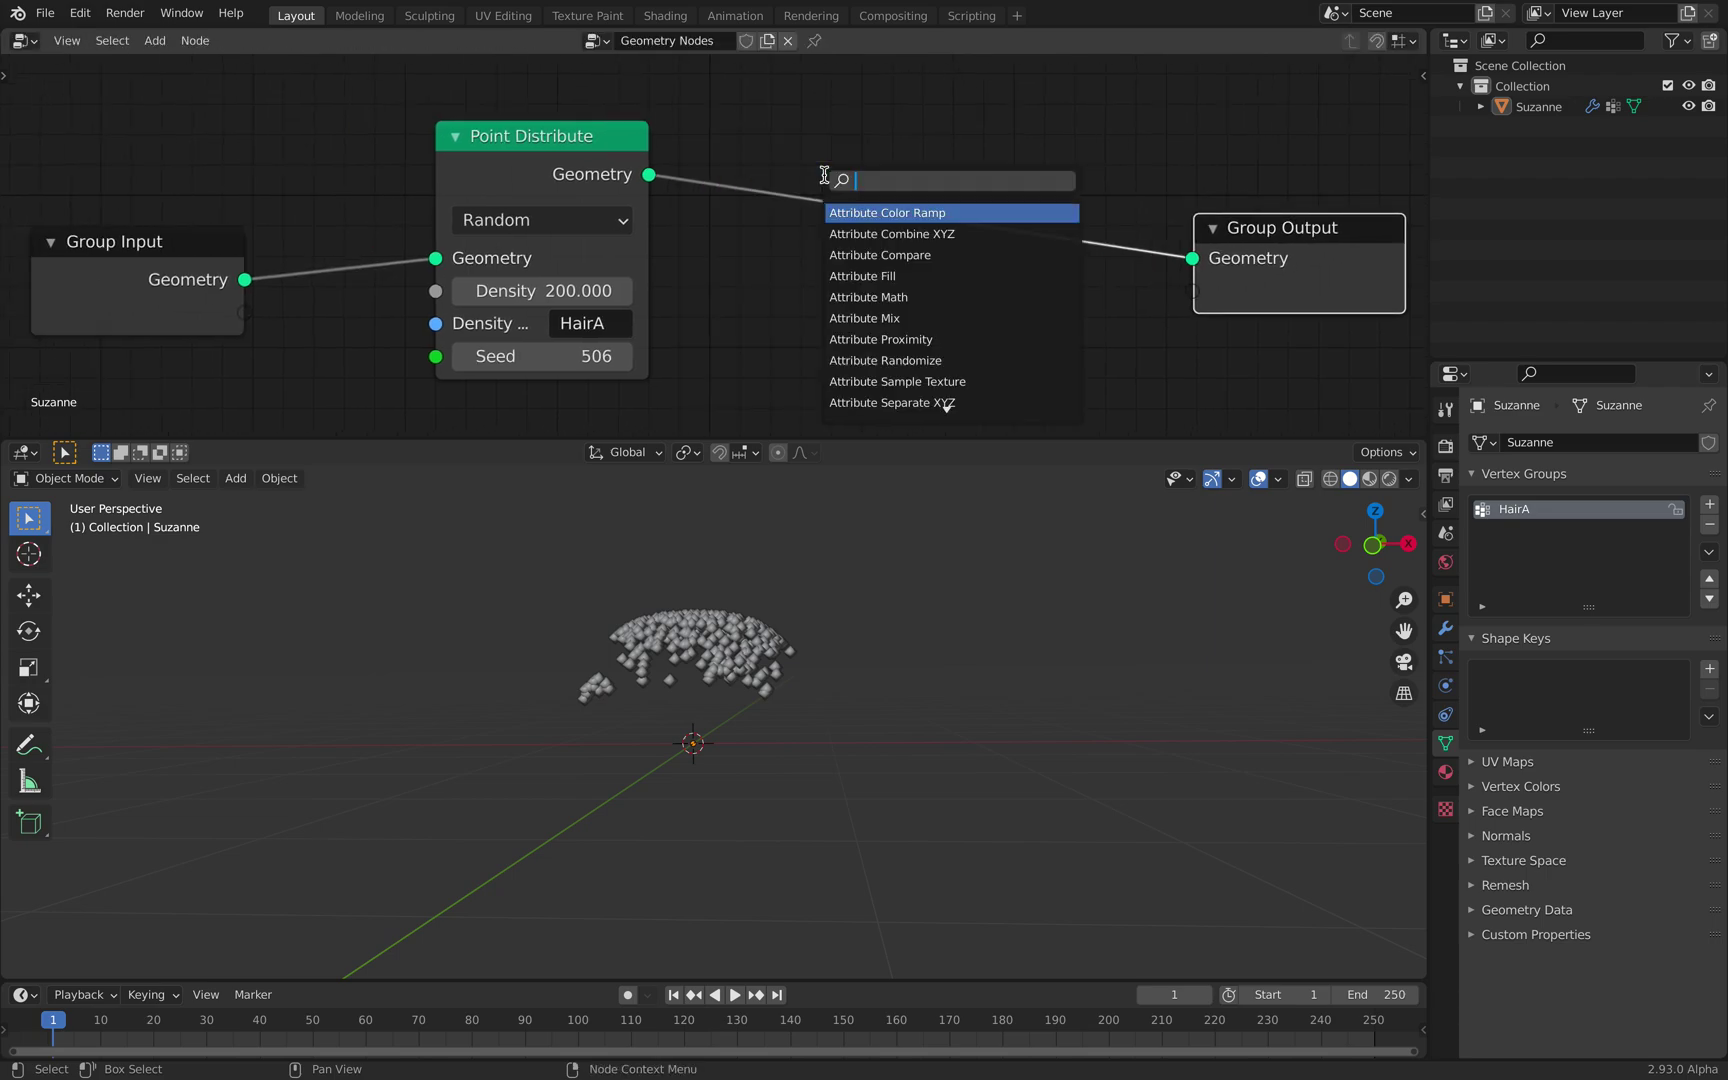
type("vlo")
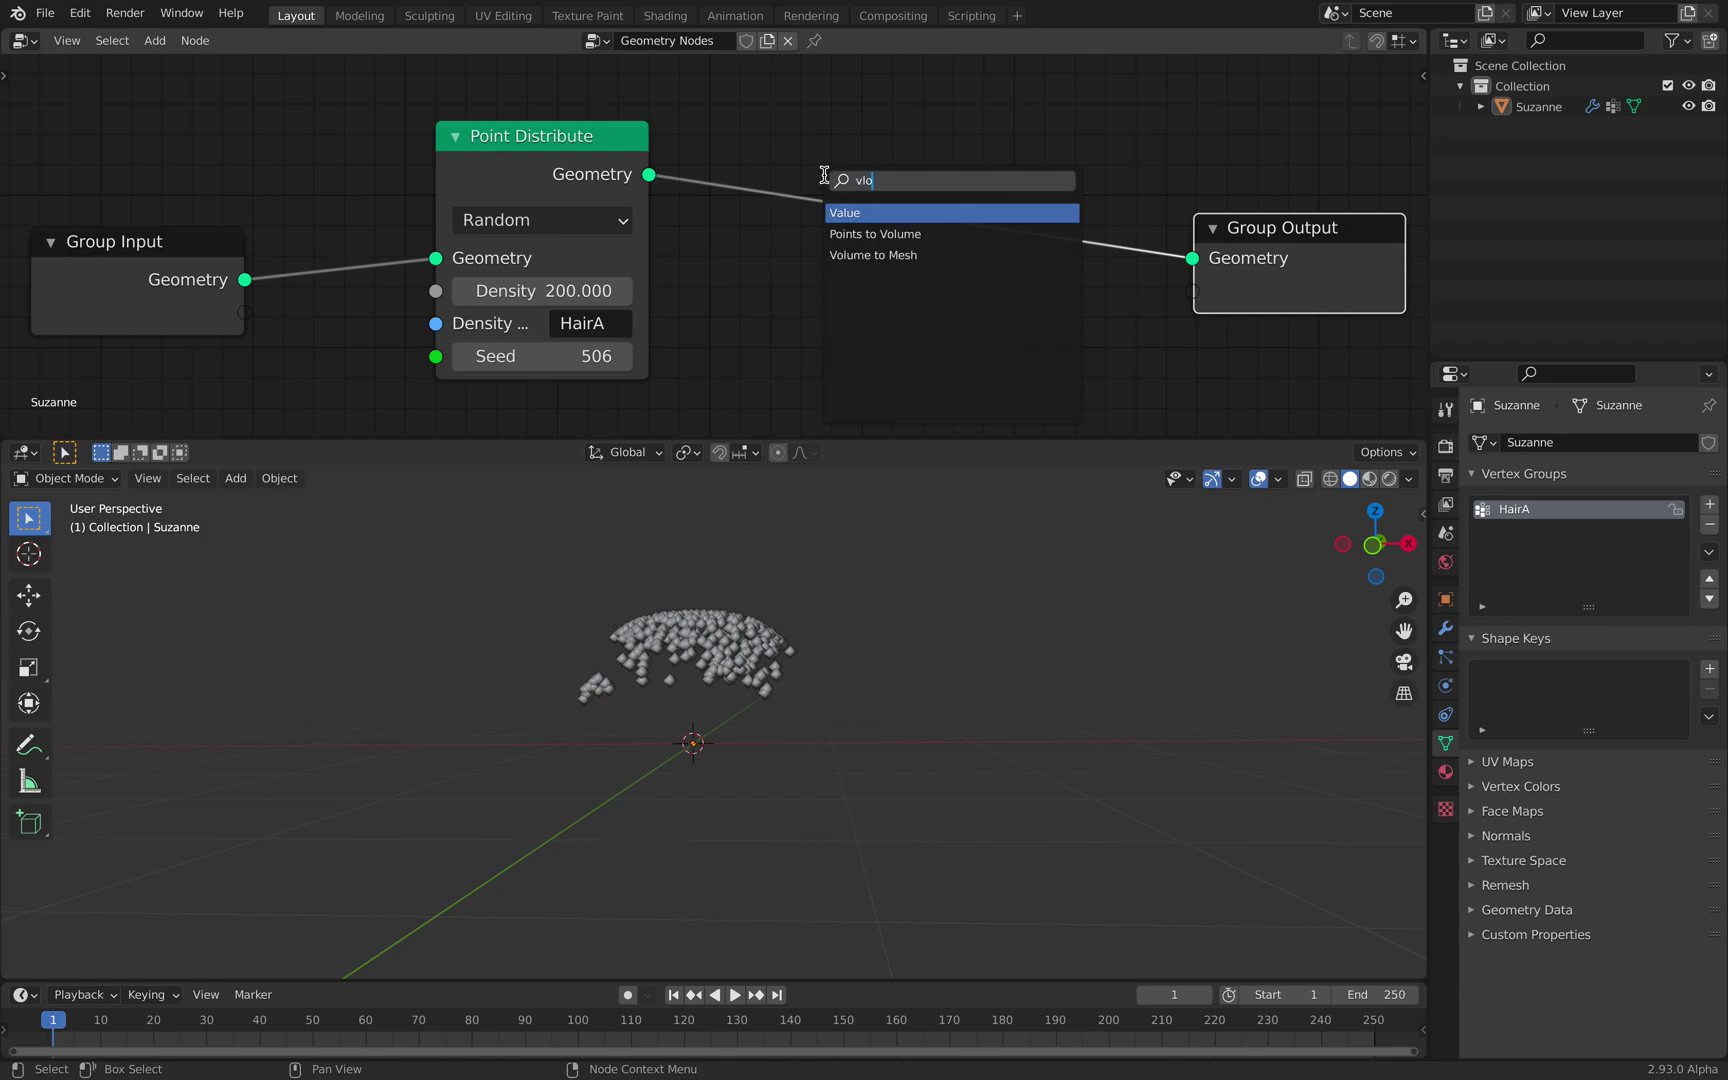
key("Down")
key("Return")
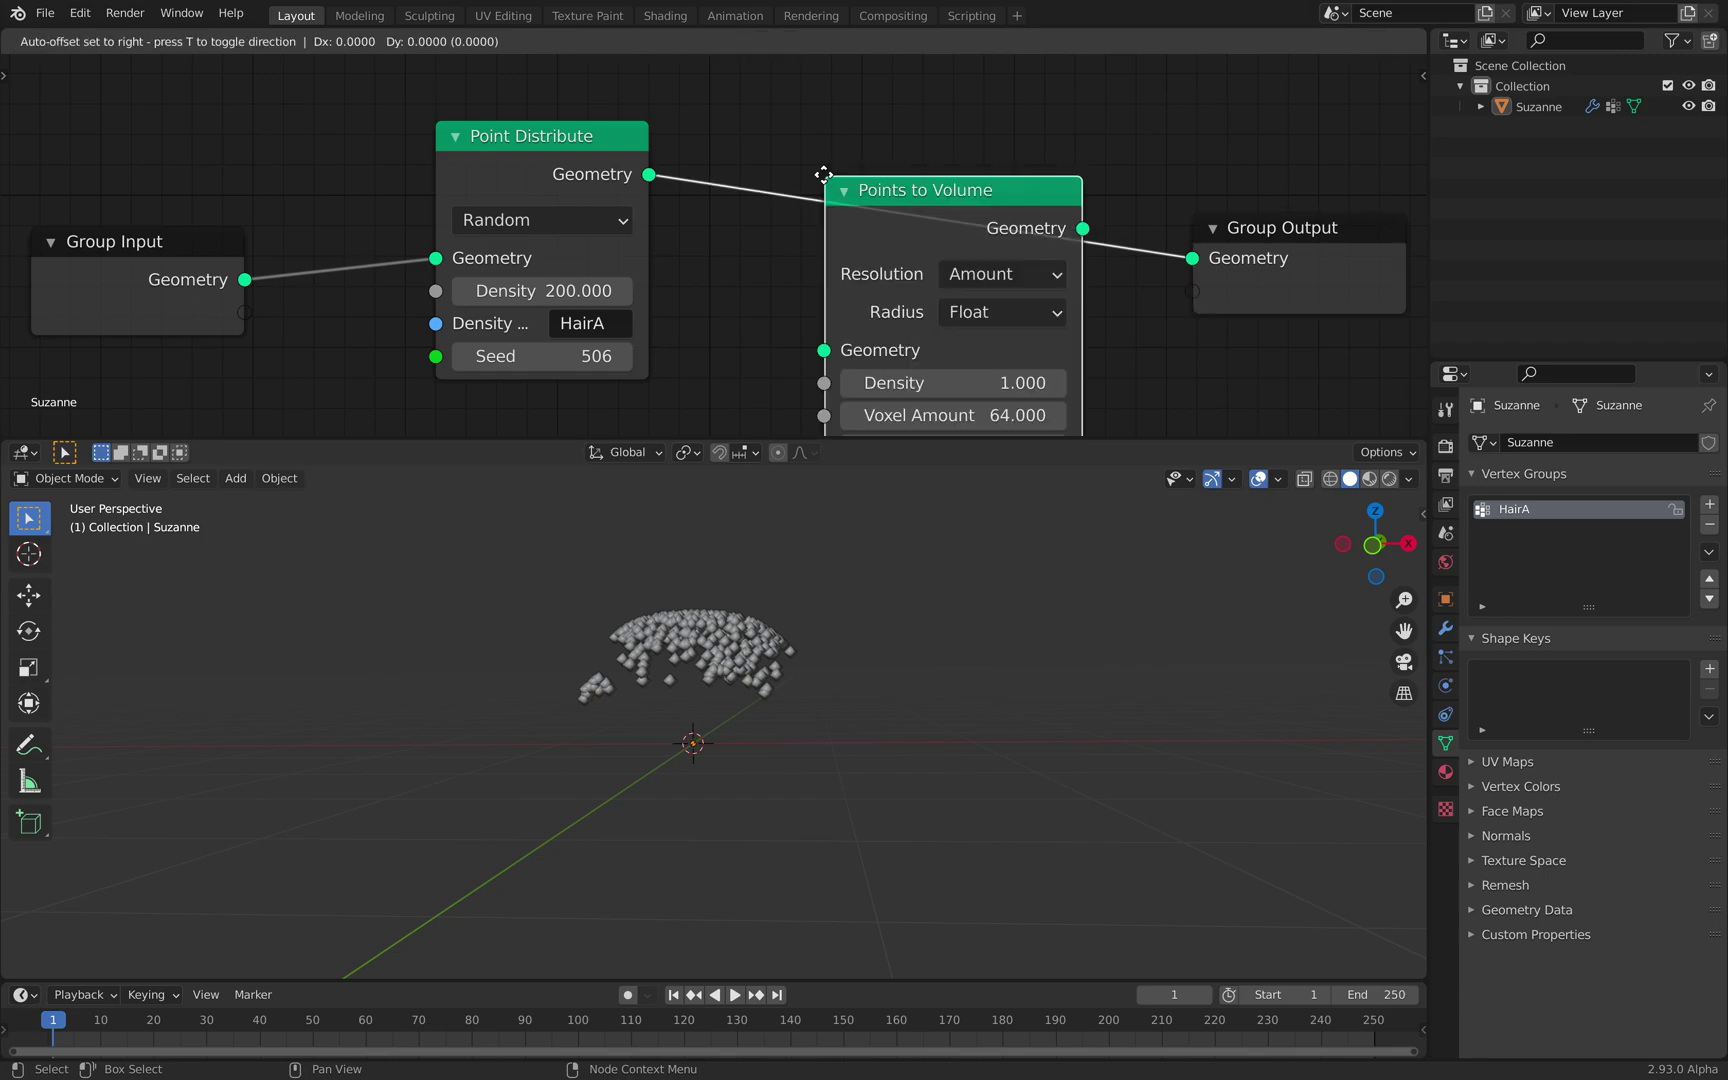
left_click(782, 153)
Step: Set the Points to Volume node's density to 0.640, voxel amount to 65.460 and radius to 0.100
mouse_move(880, 360)
left_mouse_down()
mouse_move(845, 360)
mouse_move(868, 360)
left_mouse_up()
middle_click_drag(914, 382, 841, 355)
left_click_drag(850, 367, 890, 367)
middle_click_drag(842, 370, 813, 338)
left_click_drag(813, 366, 772, 366)
middle_click_drag(791, 590, 708, 690)
Step: Make room before Group Output and insert a Volume to Mesh node after Points to Volume
middle_click_drag(941, 269, 708, 303)
left_click_drag(959, 218, 1131, 224)
key("shift+a")
key("s")
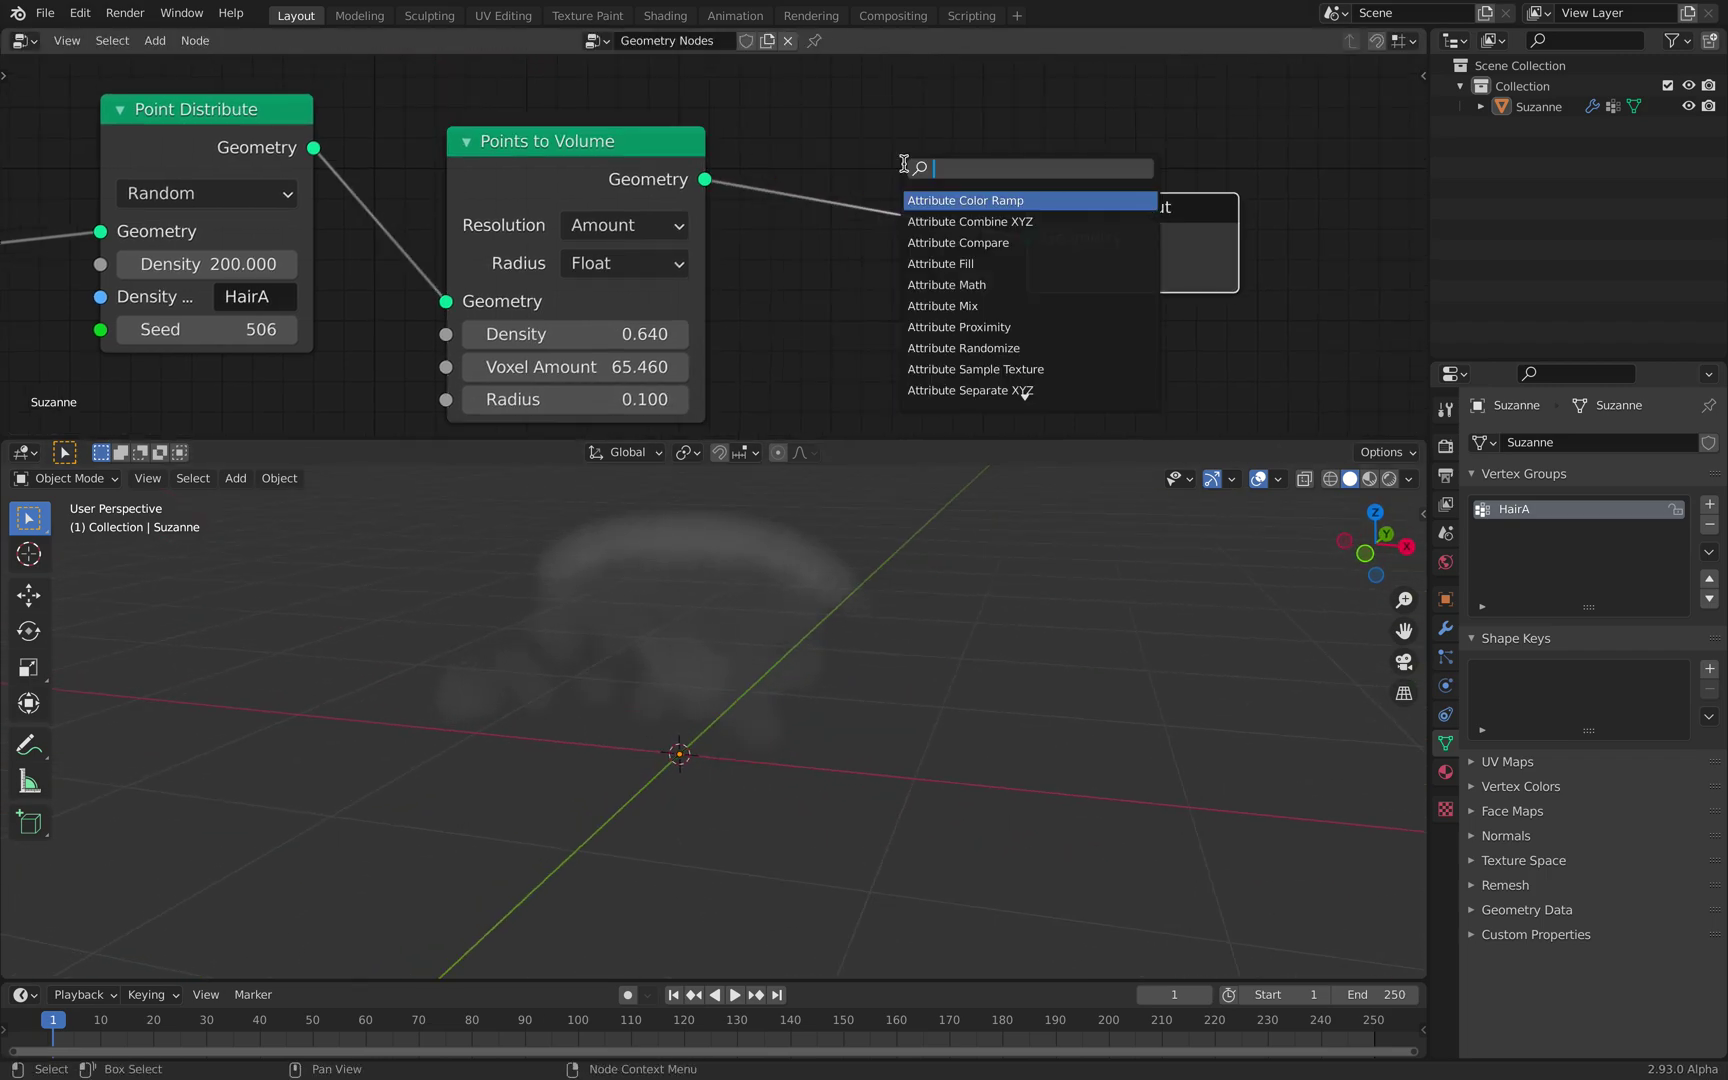
type("volu")
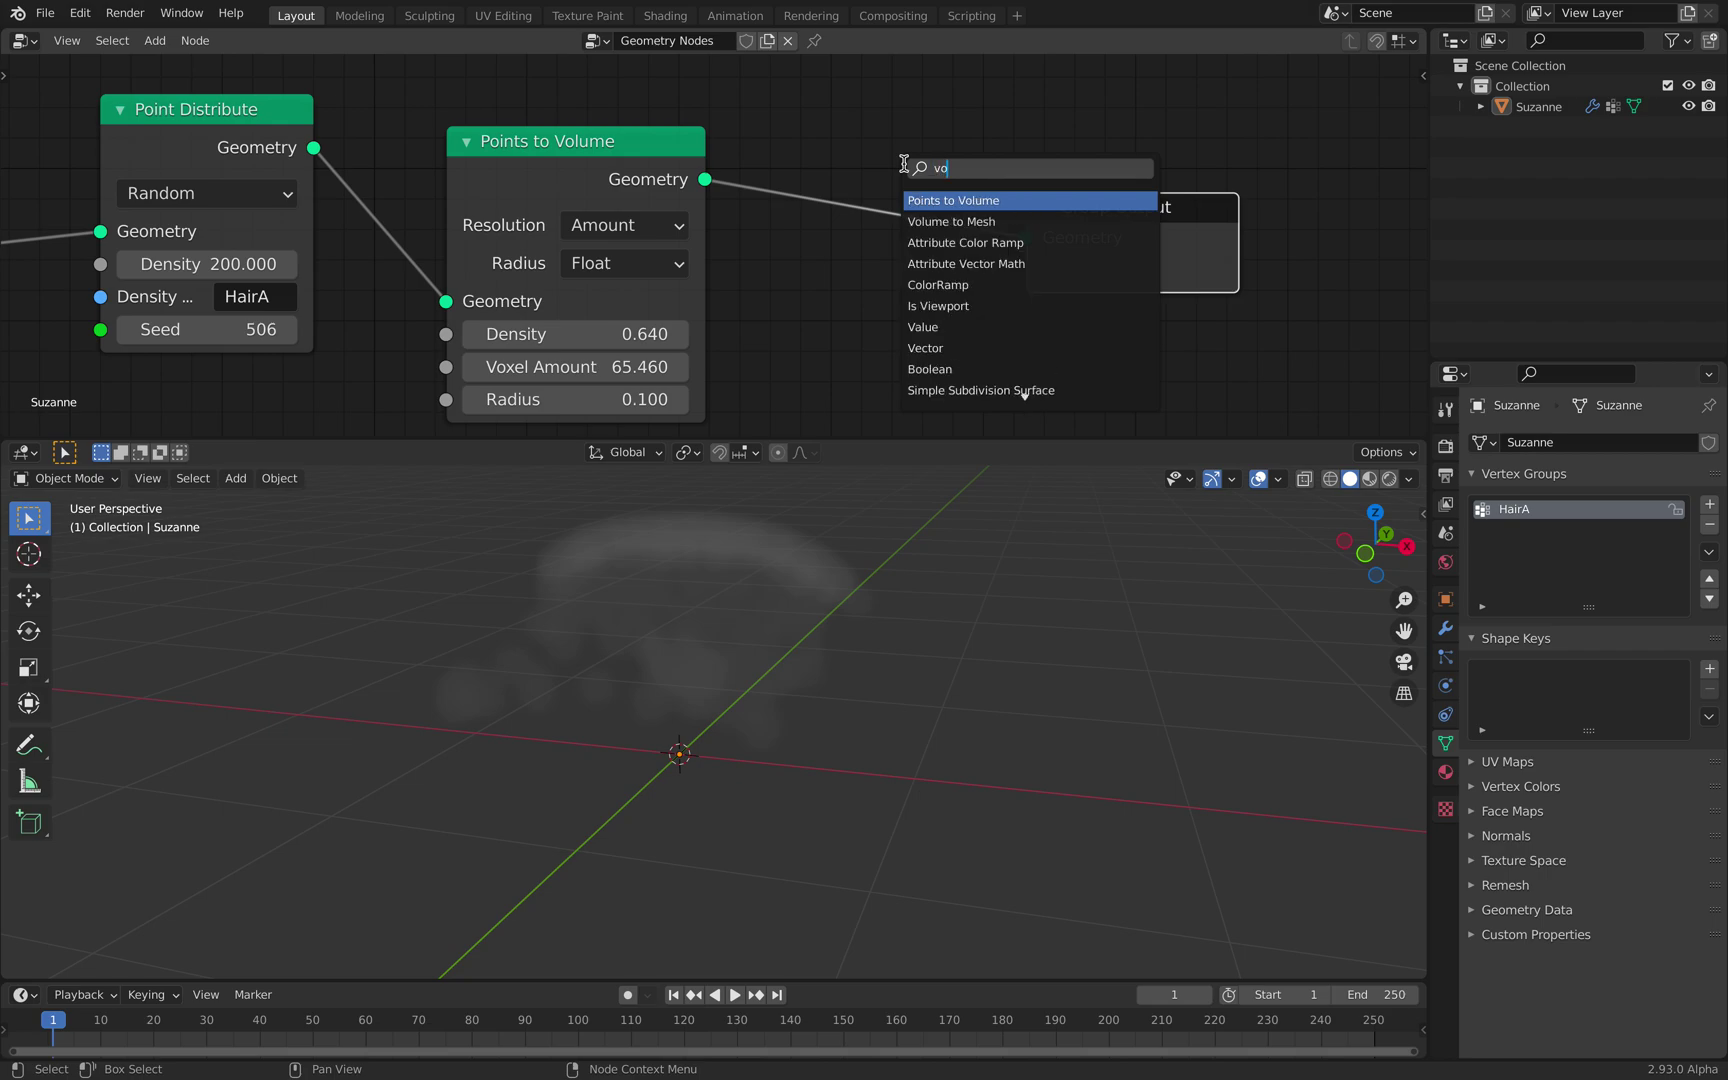
left_click(951, 221)
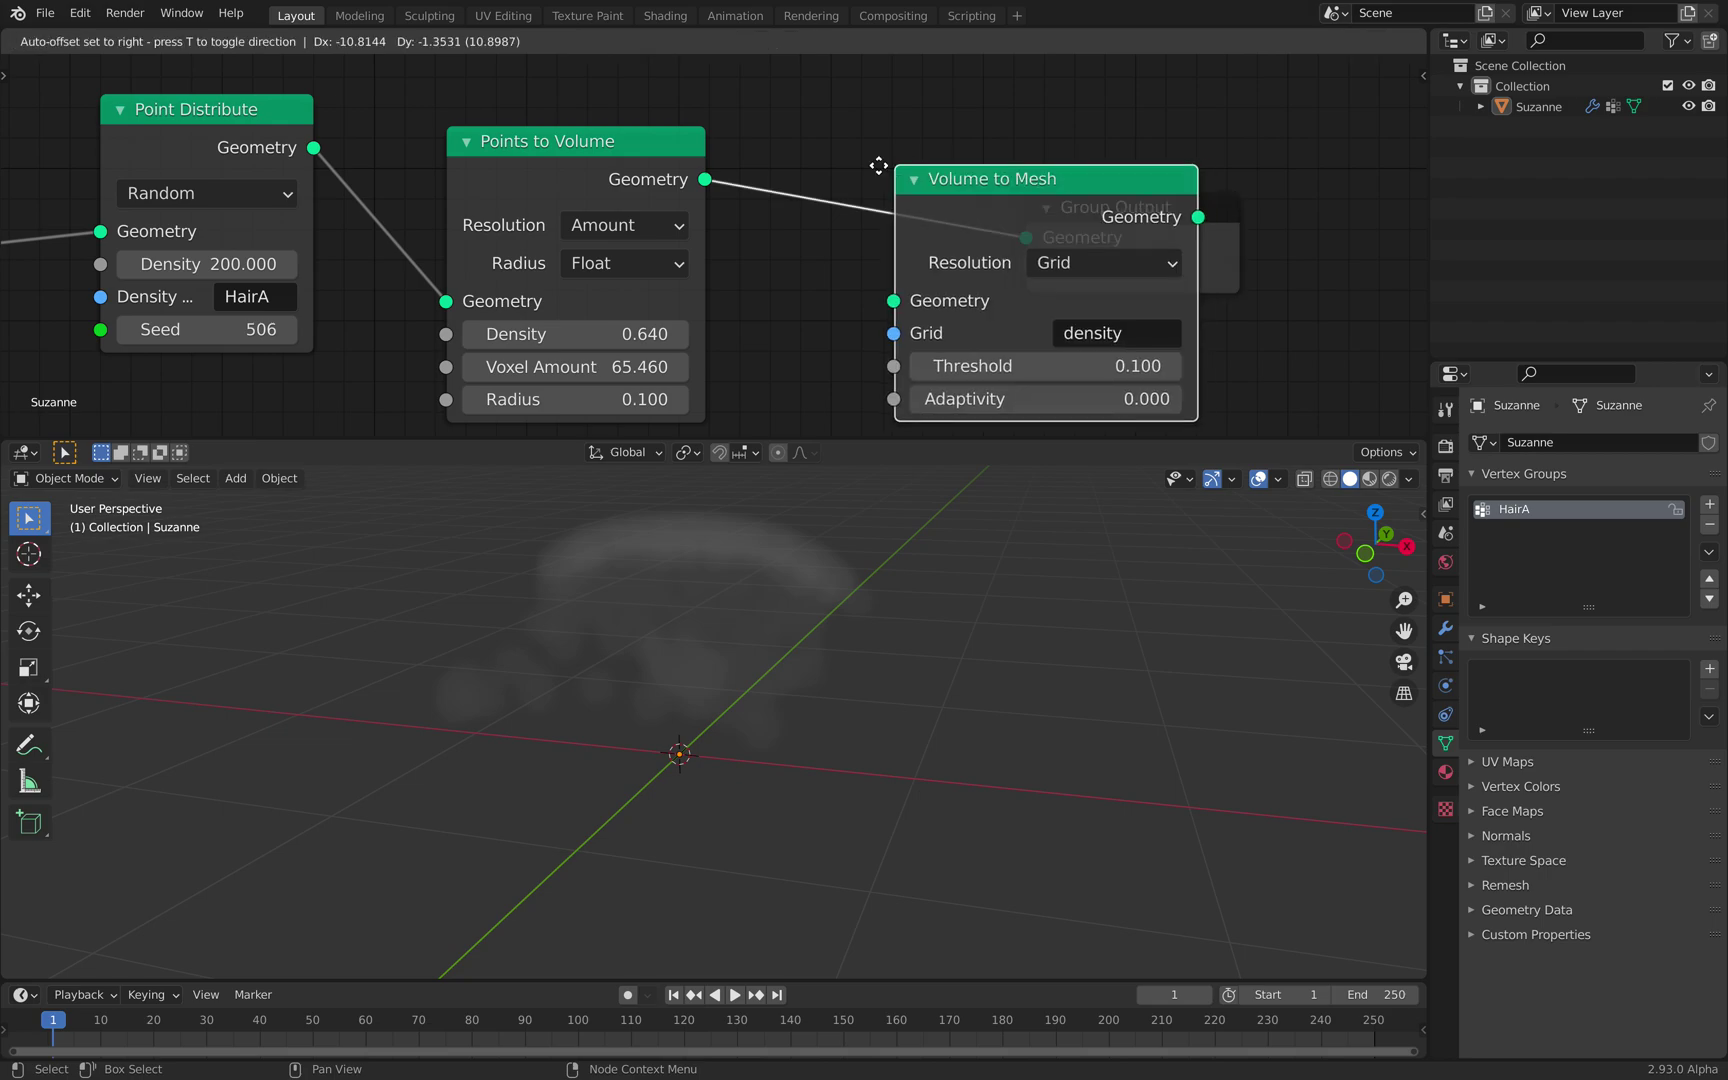
left_click(875, 215)
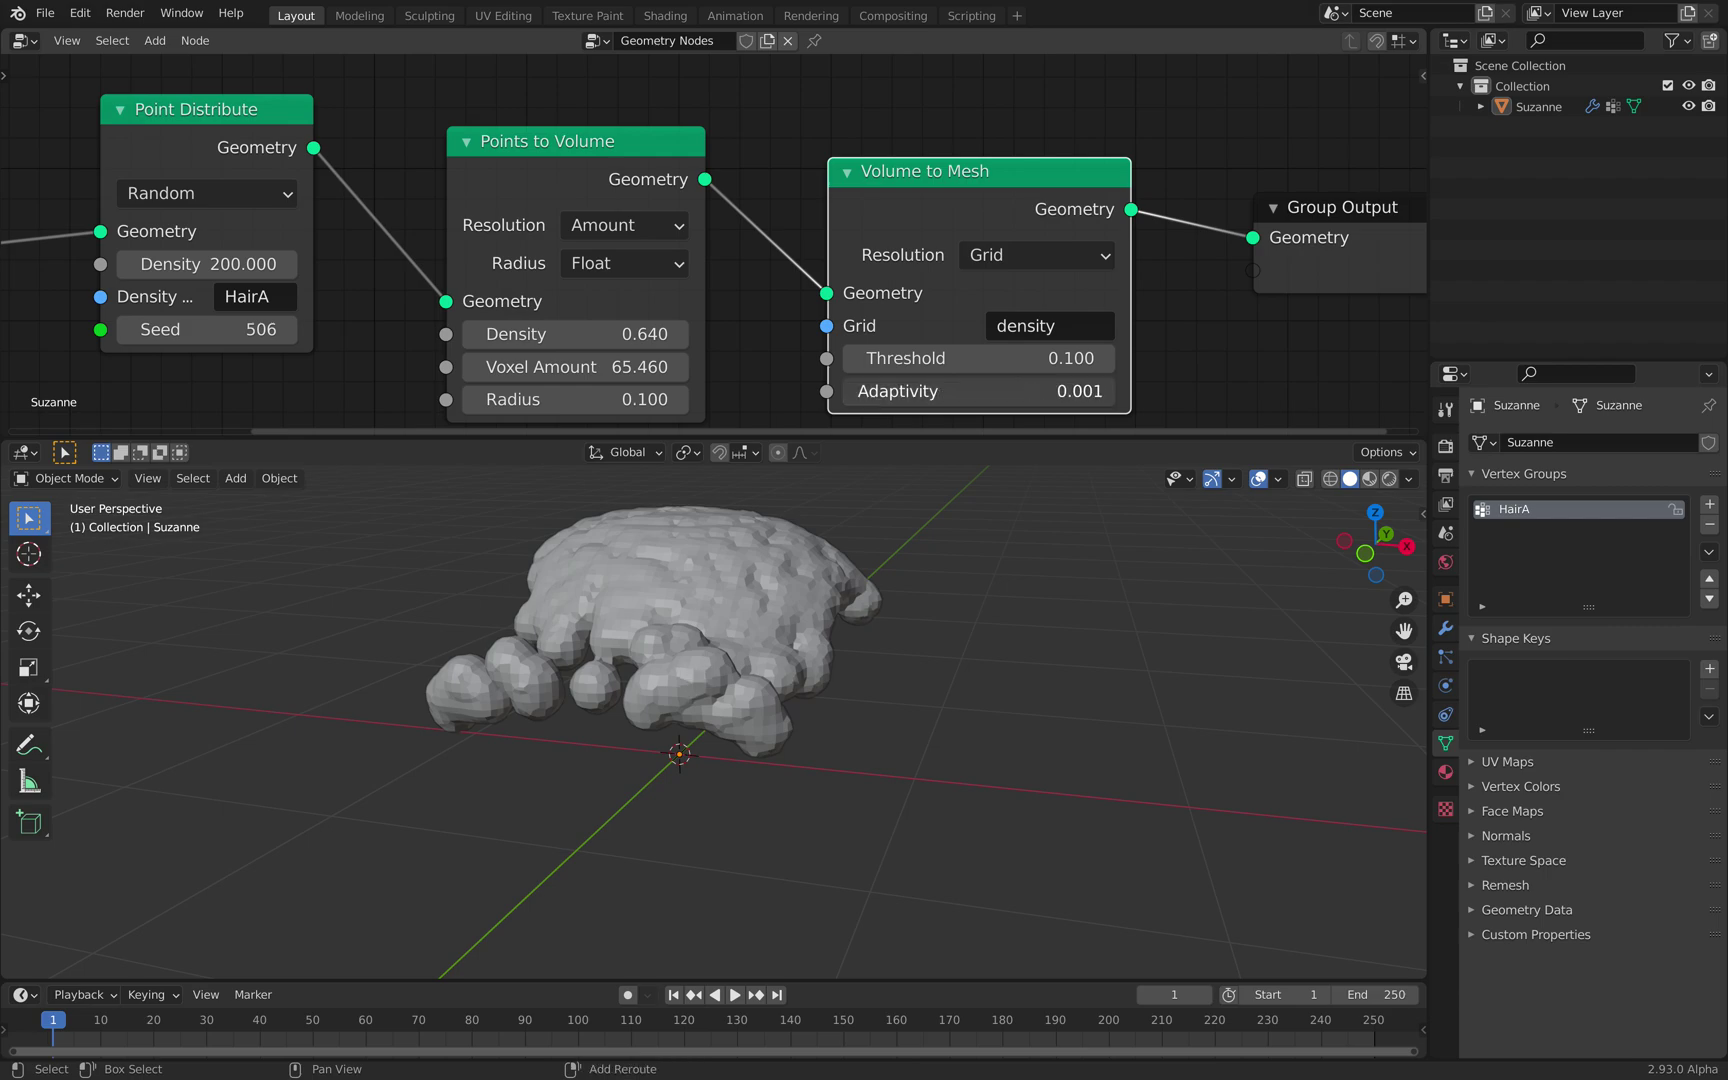
Step: Set the Volume to Mesh node's threshold to 0.420 and its adaptivity to 0
left_click_drag(978, 391, 1050, 357)
left_click(1006, 354)
left_click(1128, 367)
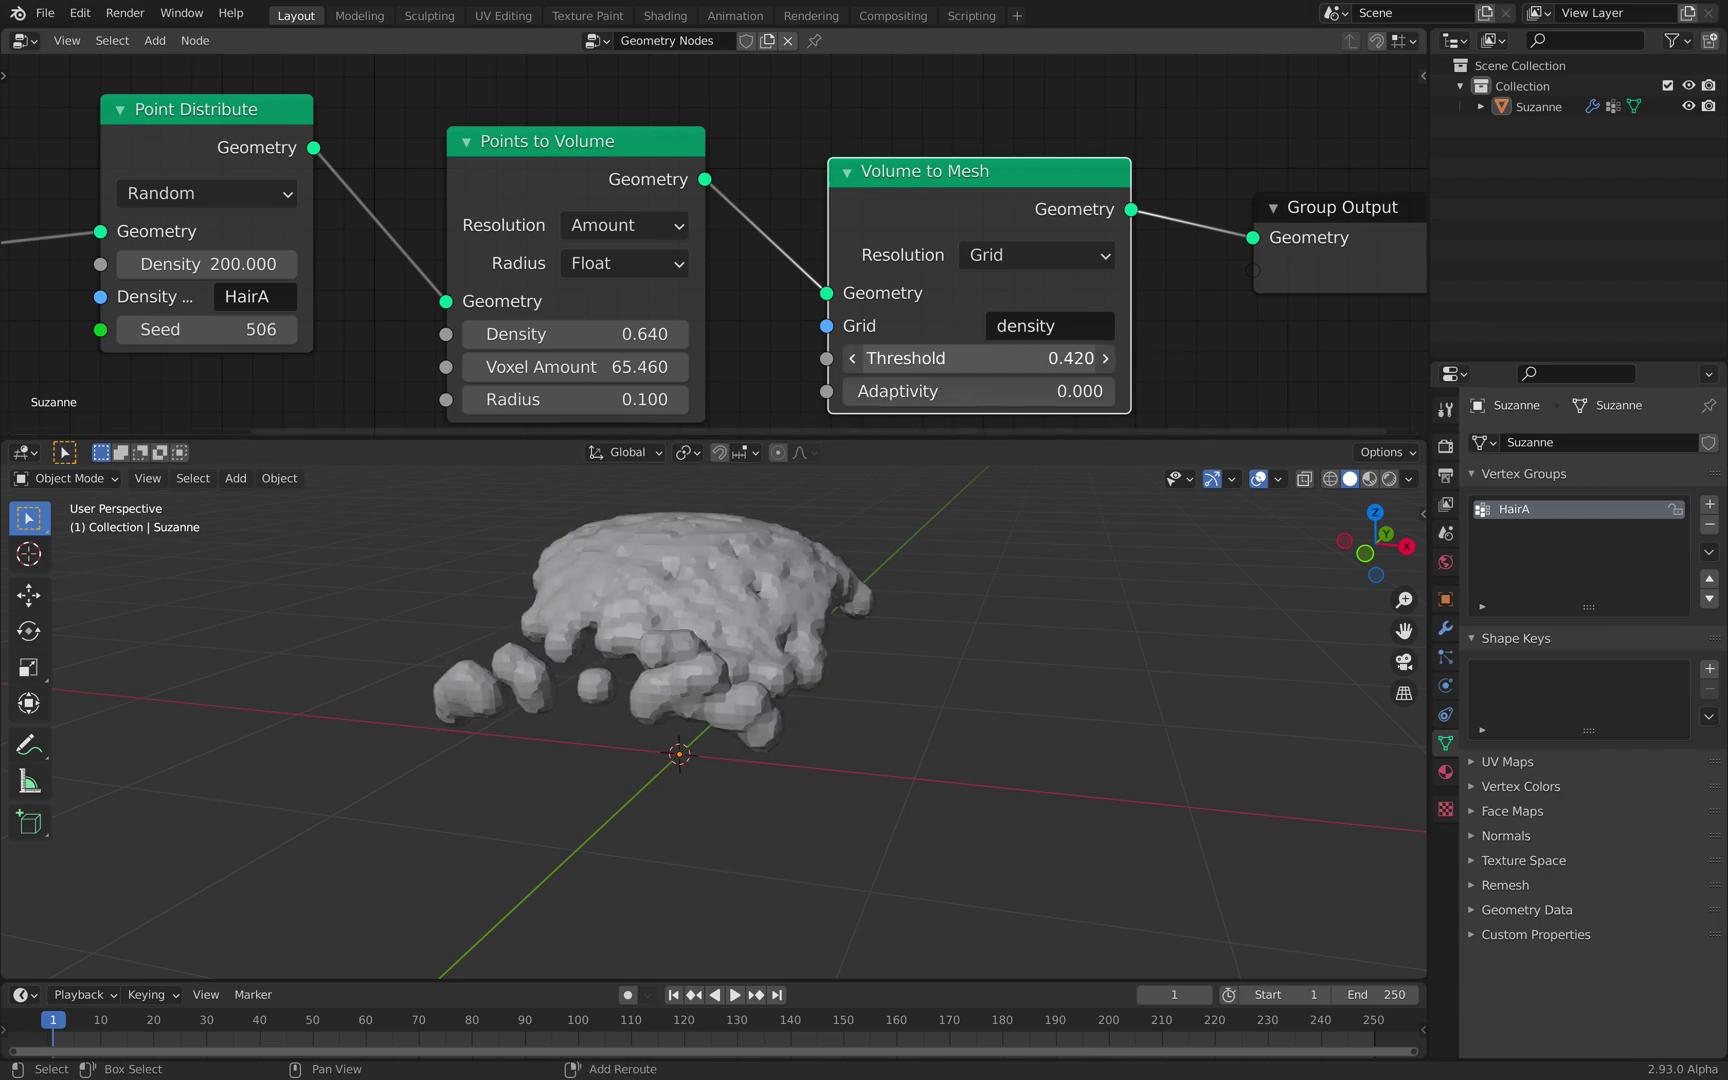
mouse_move(910, 636)
middle_mouse_down()
mouse_move(1061, 586)
mouse_move(885, 624)
middle_mouse_up()
Step: Try HairA as the grid name of the Volume to Mesh node and restore it to density
middle_click_drag(1060, 331, 946, 292)
scroll(950, 295, "up", 3)
scroll(945, 290, "up", 1)
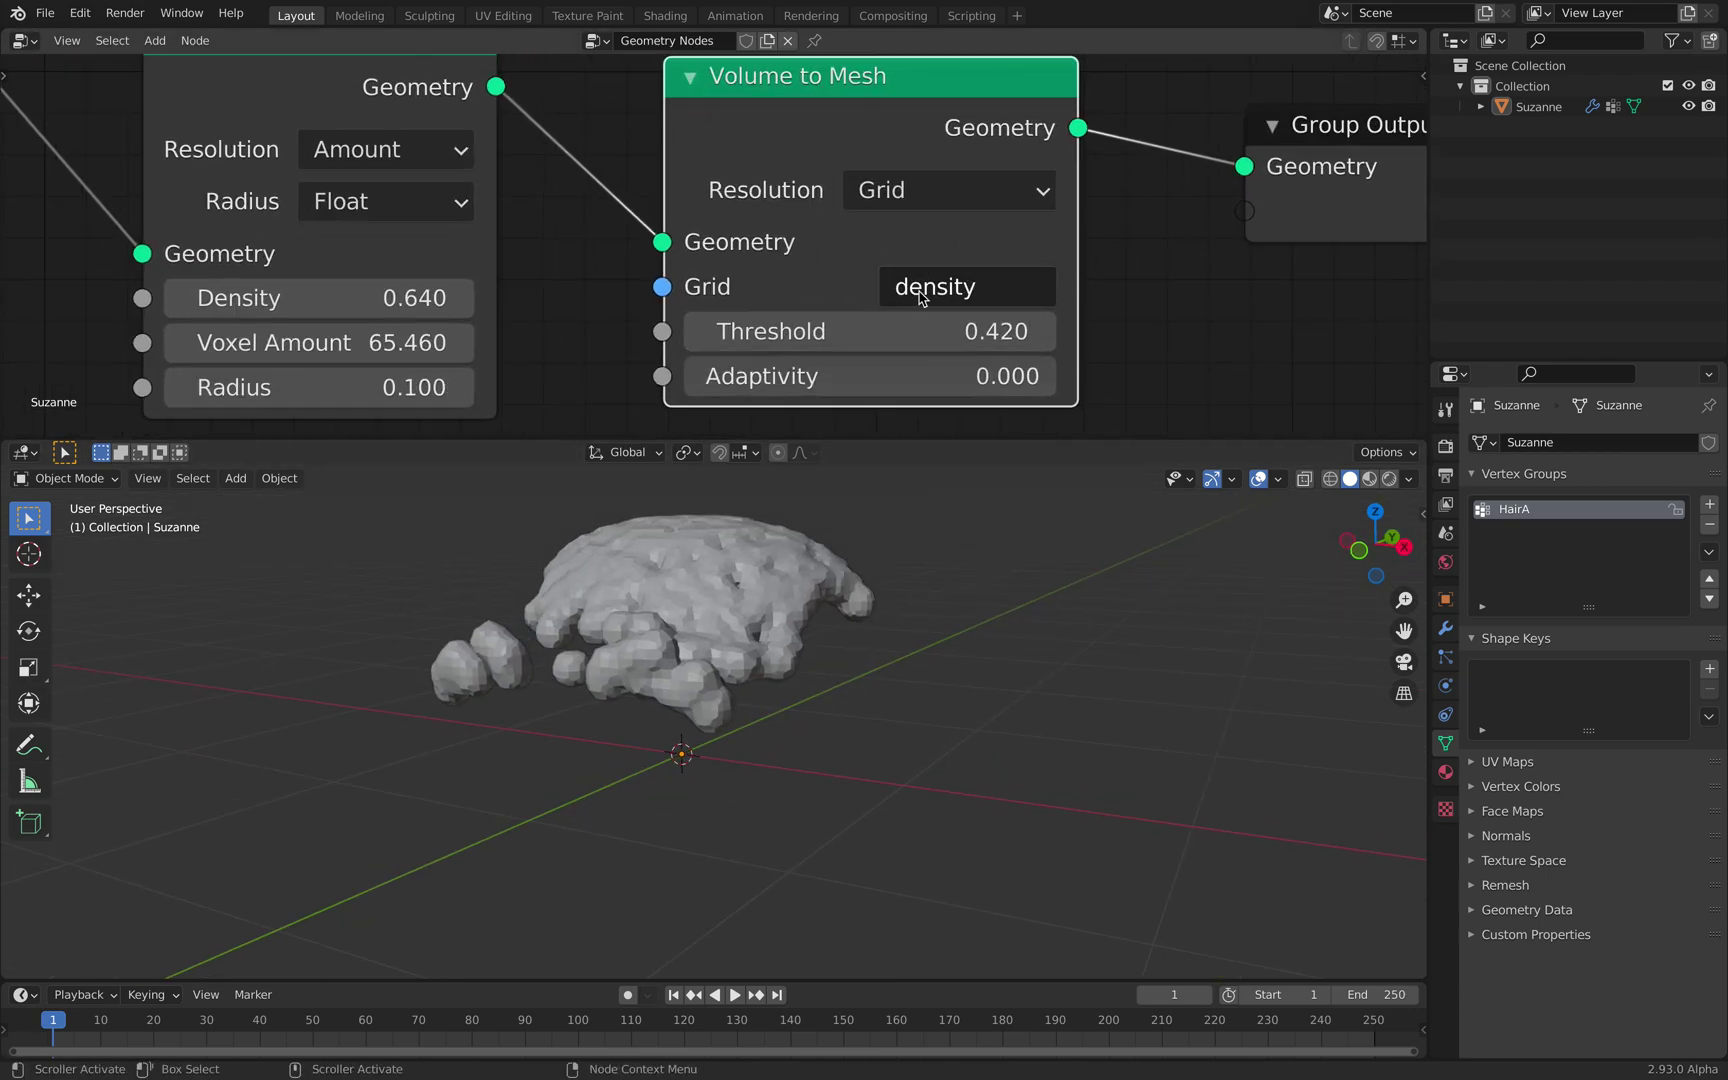
scroll(870, 270, "down", 3)
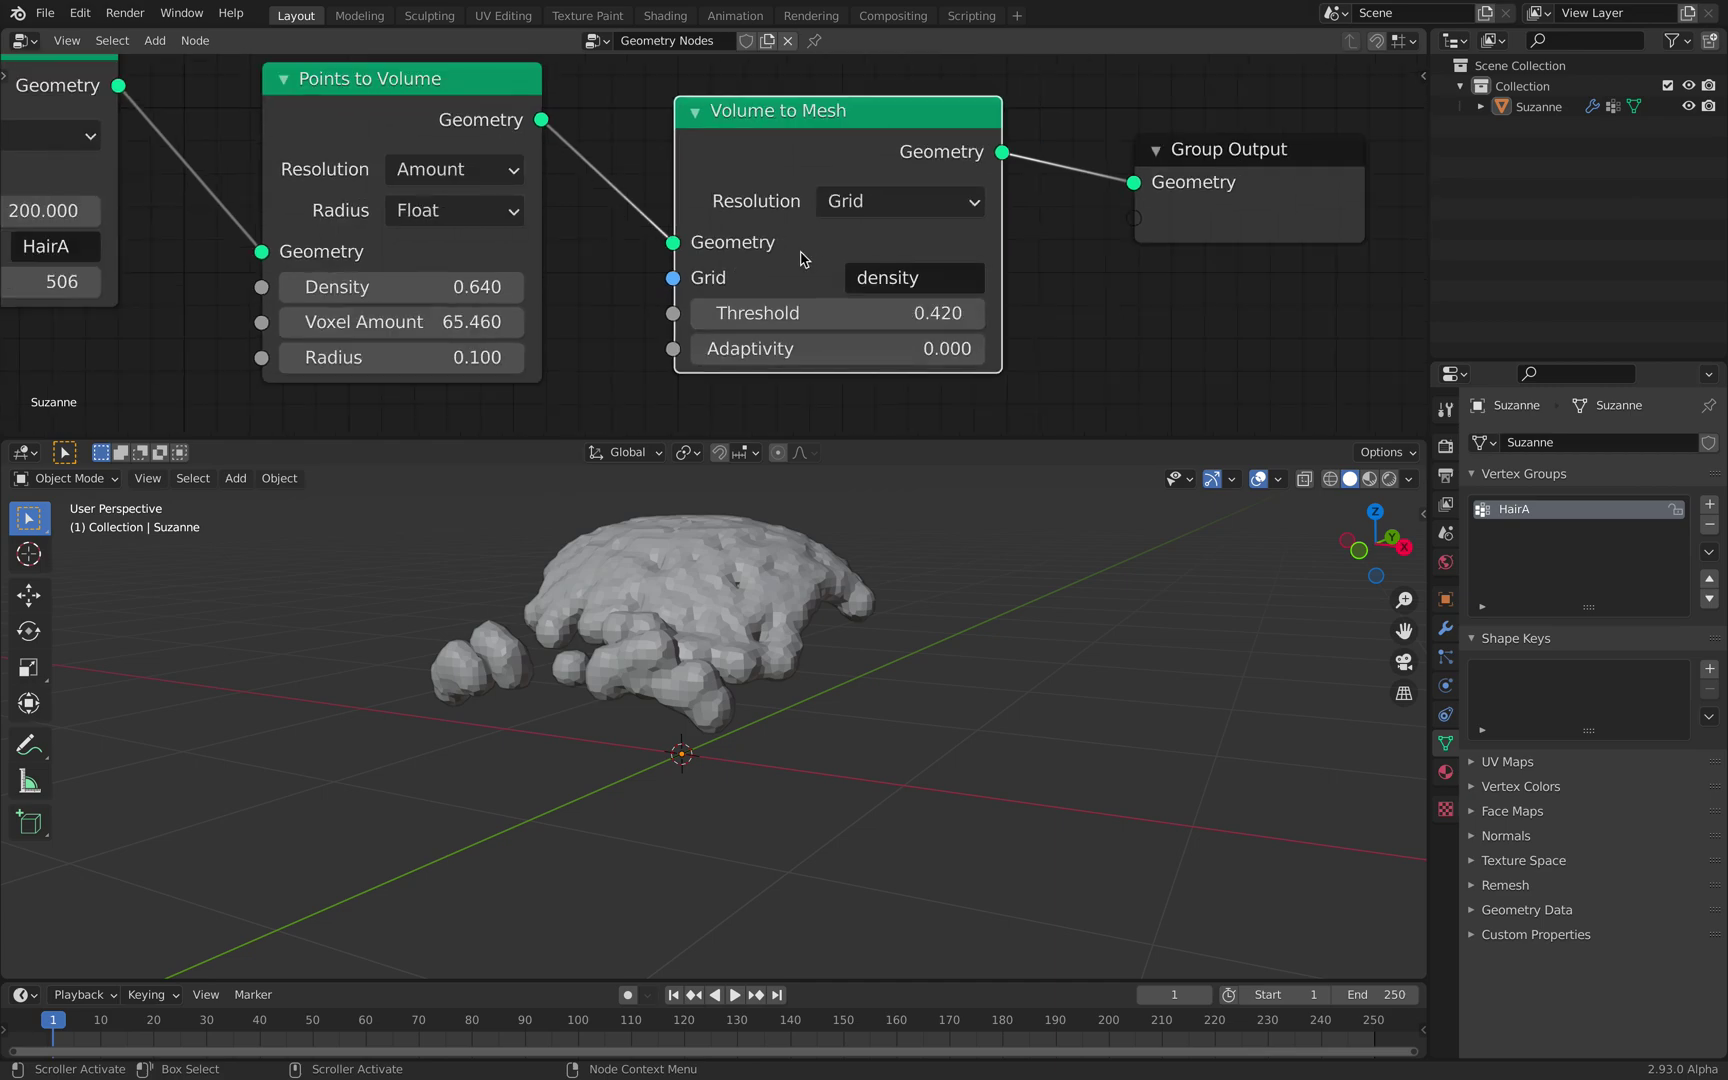
scroll(886, 263, "down", 2)
scroll(335, 265, "up", 1)
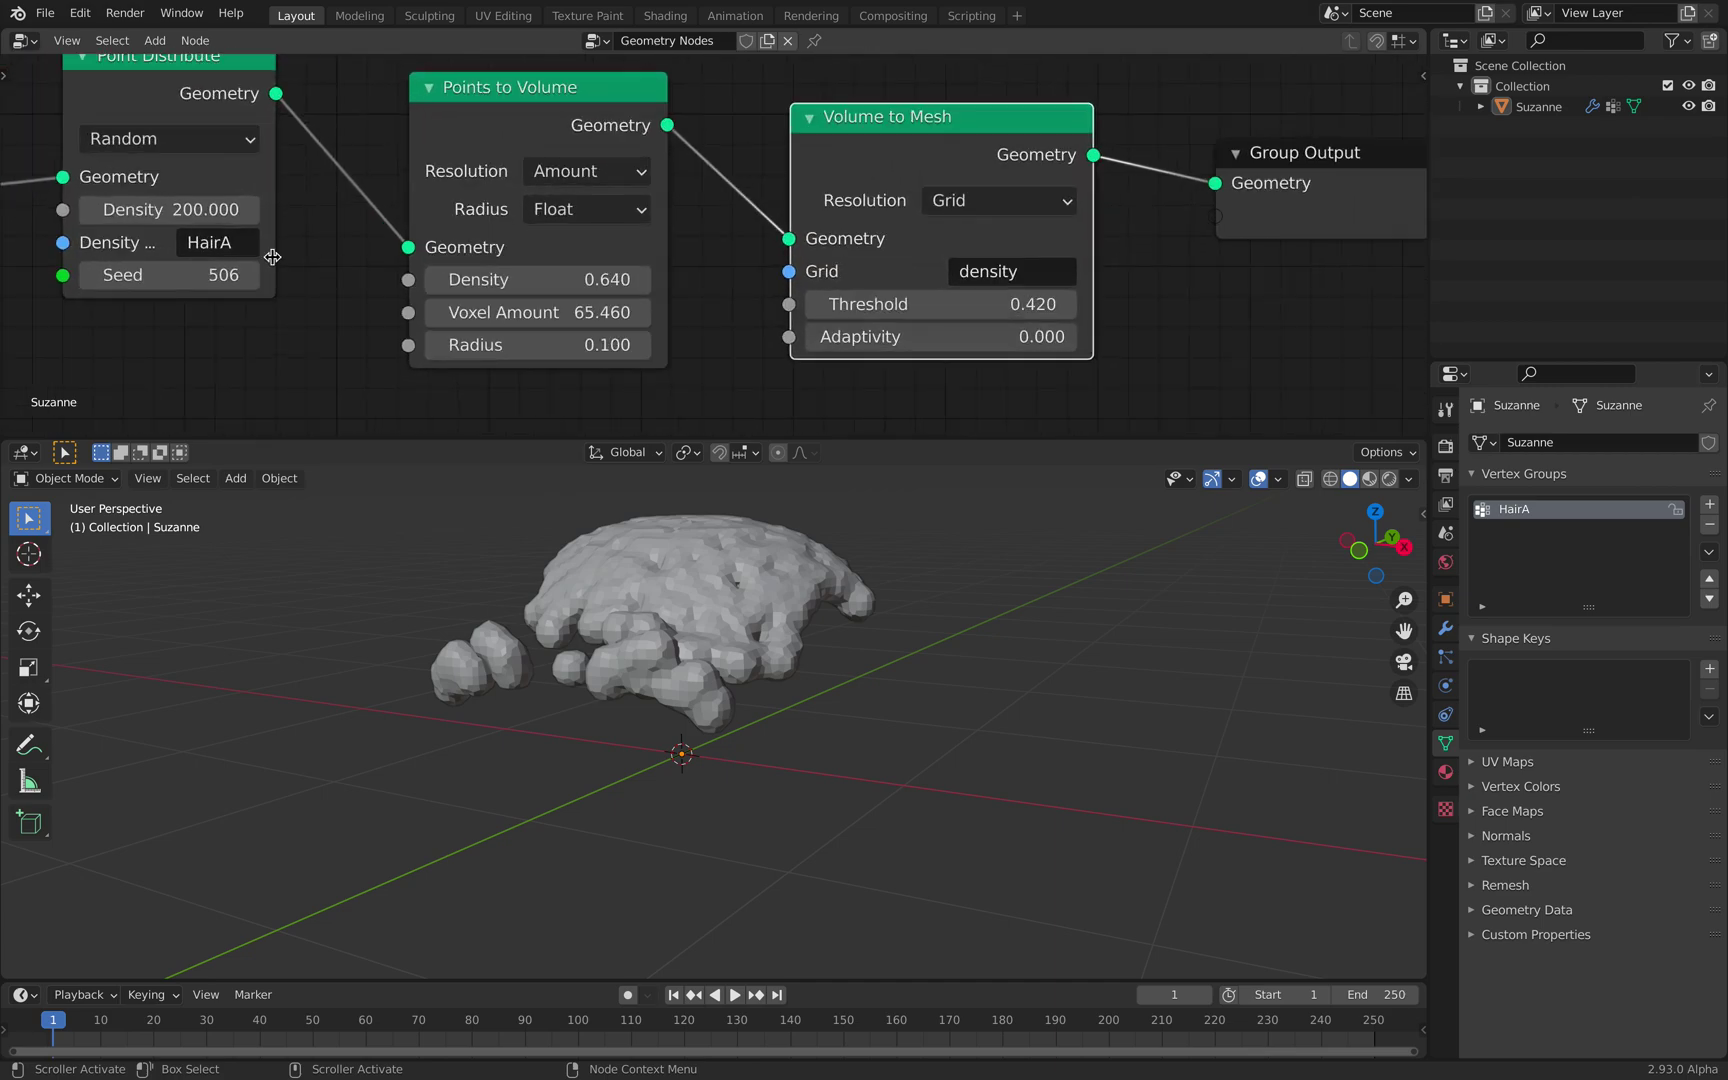
type("HairA")
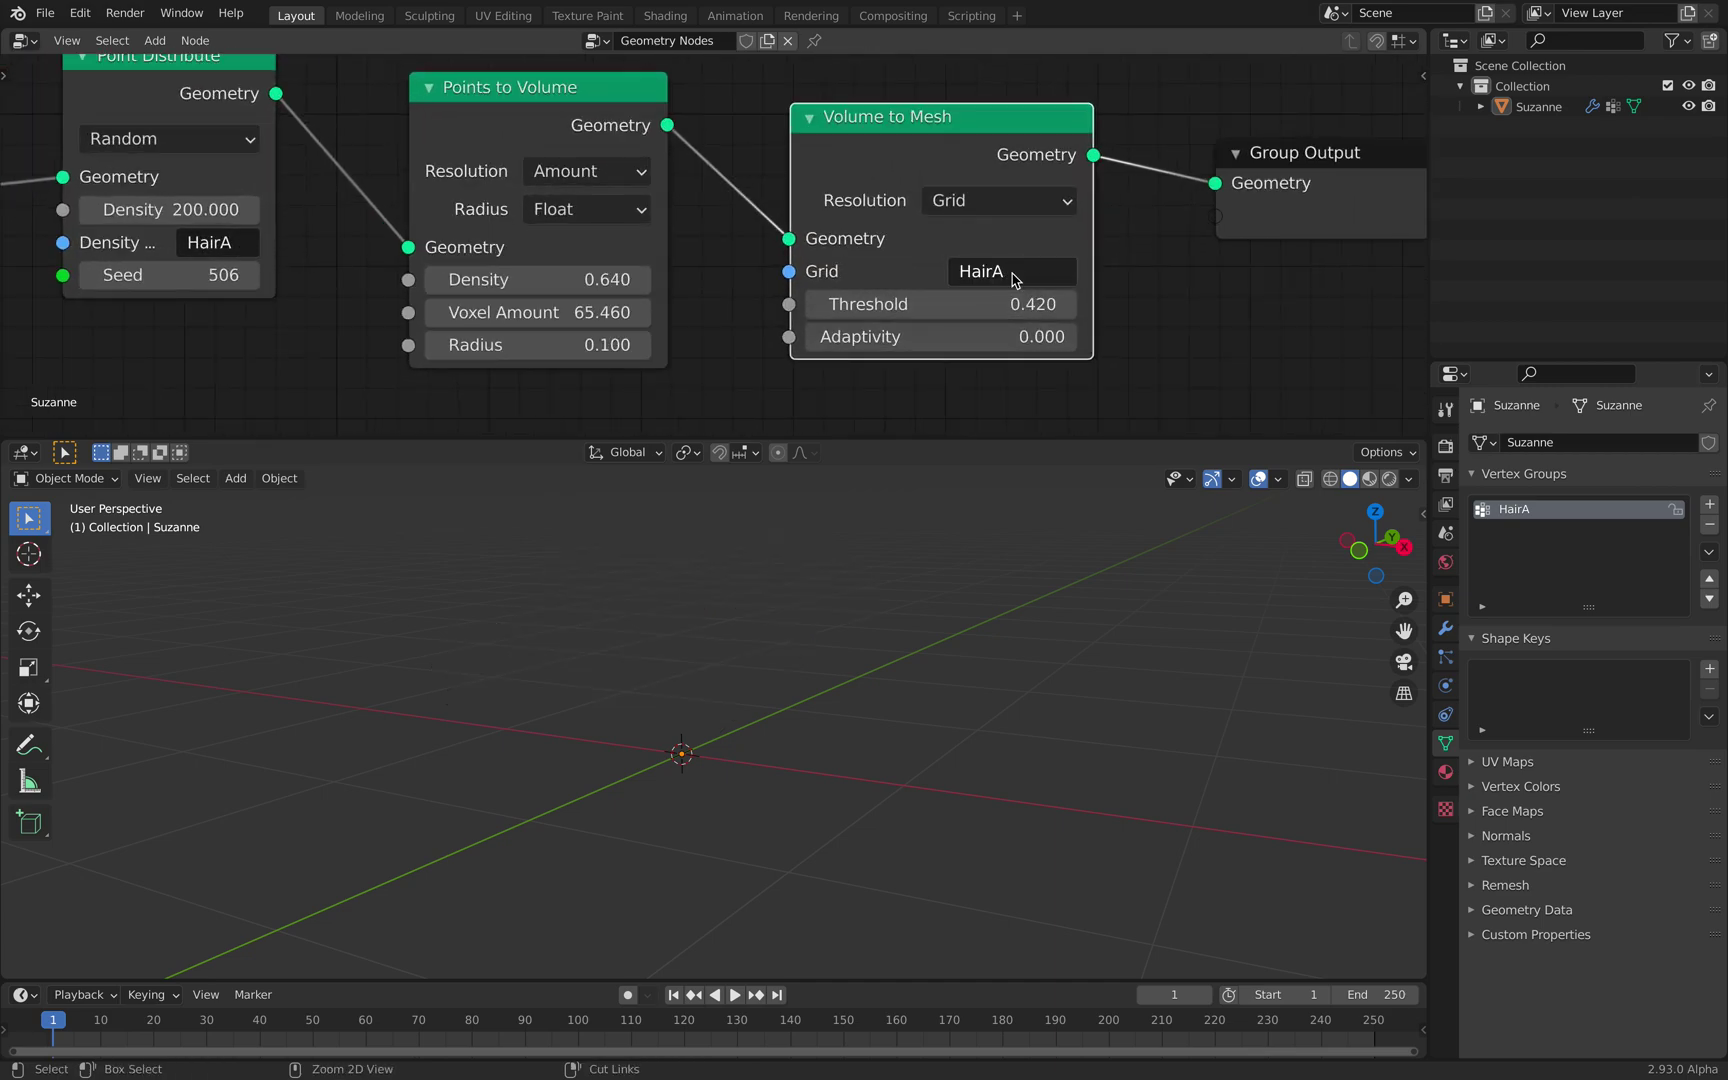
middle_click_drag(1049, 456, 1028, 466)
left_click(1046, 277)
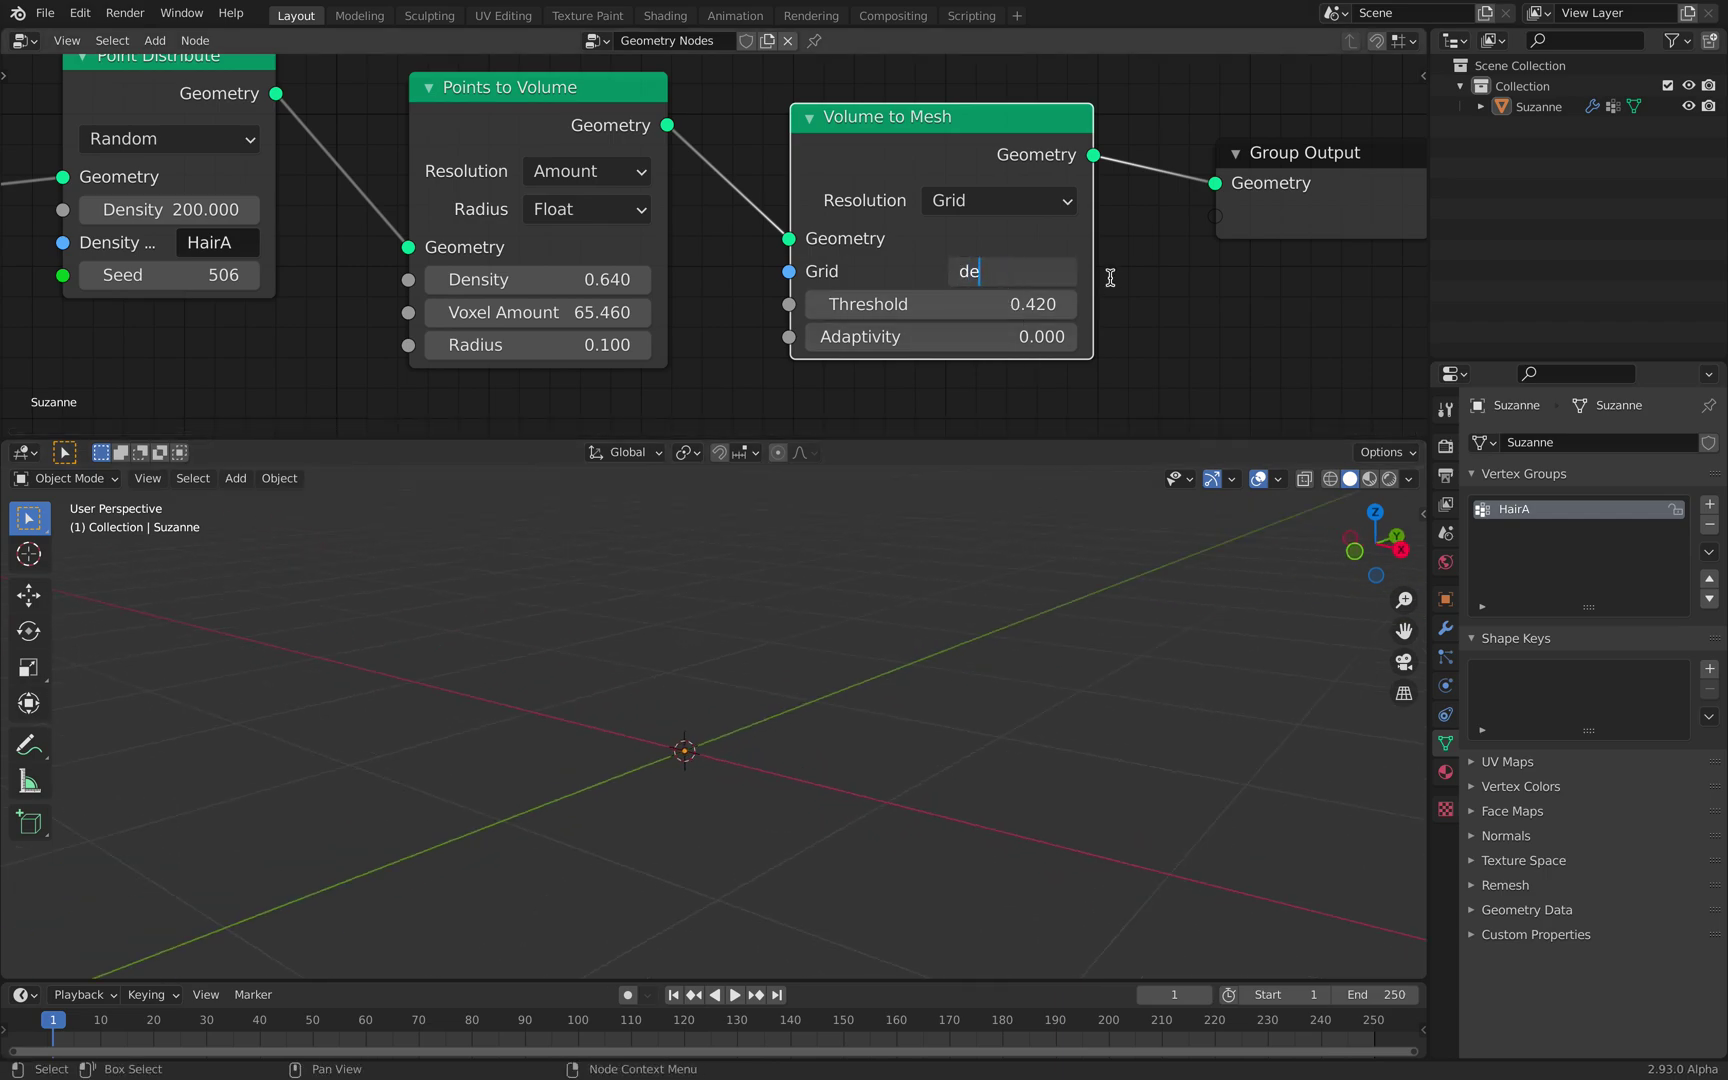
key("Return")
middle_click_drag(1030, 490, 1018, 521)
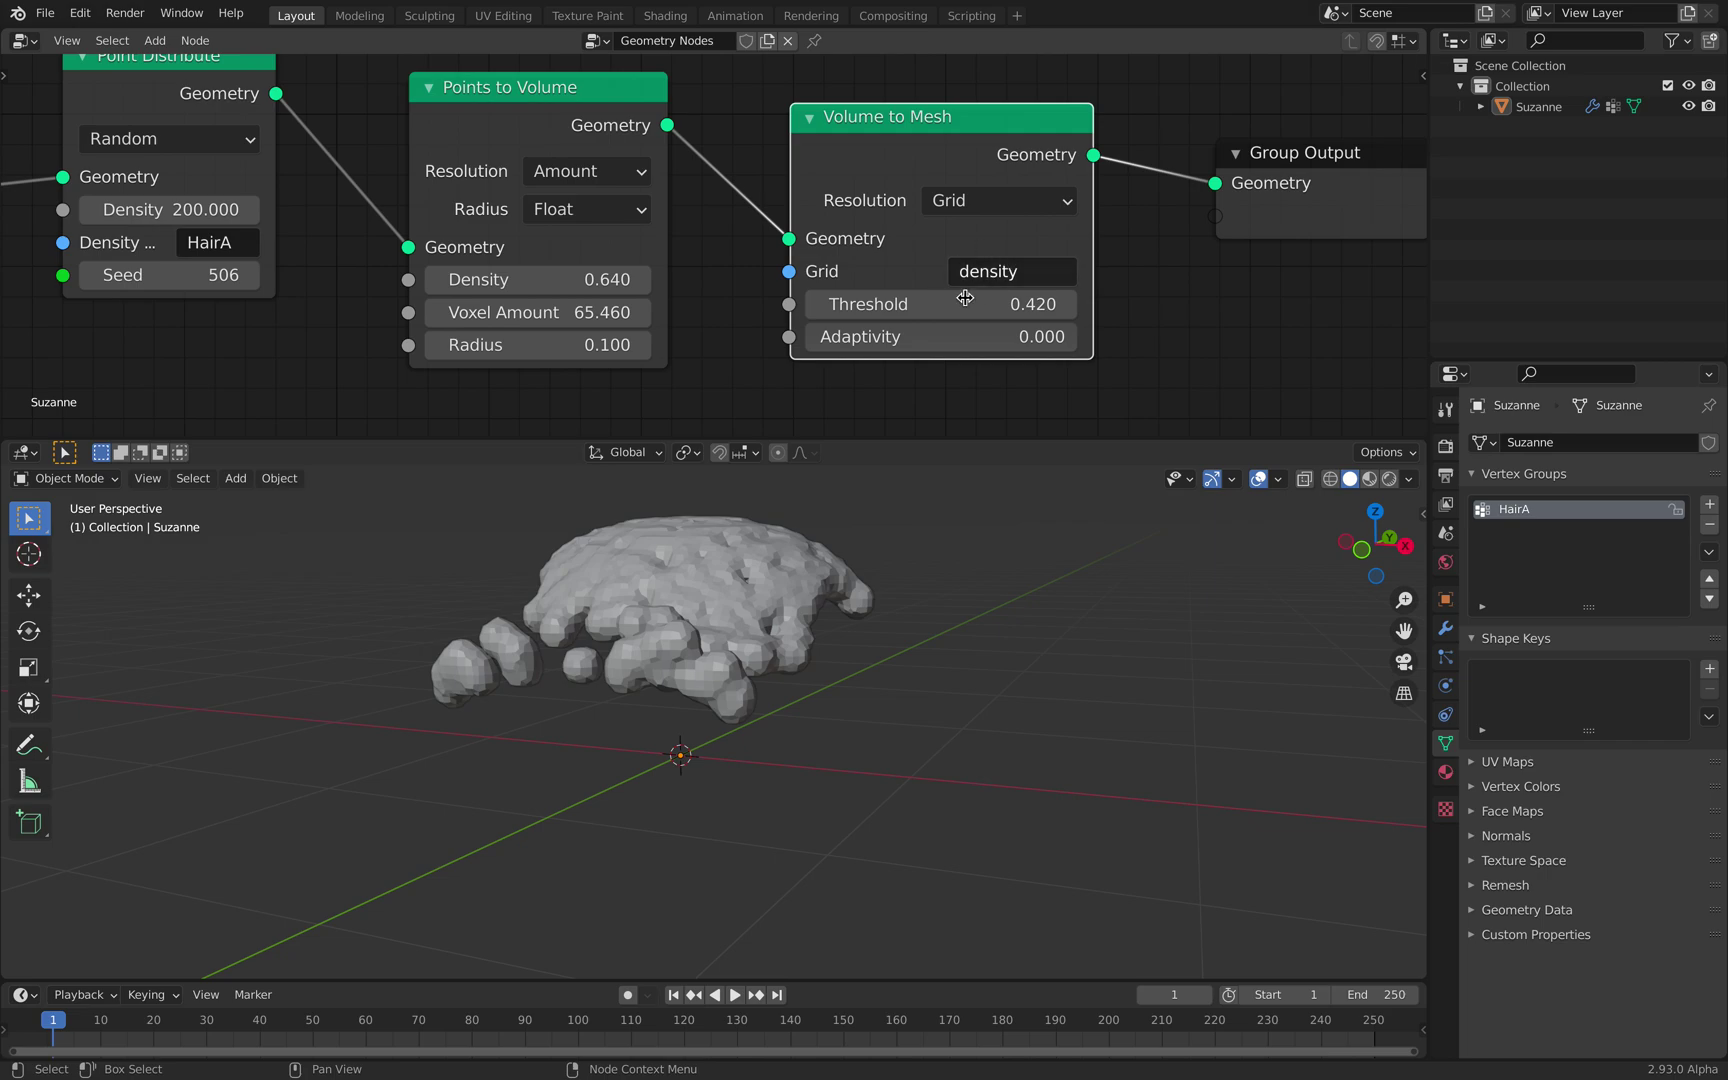
Step: Move the Group Output and Group Input nodes up, above the chain of point and volume nodes
scroll(1007, 265, "down", 2)
middle_click_drag(1040, 600, 910, 632)
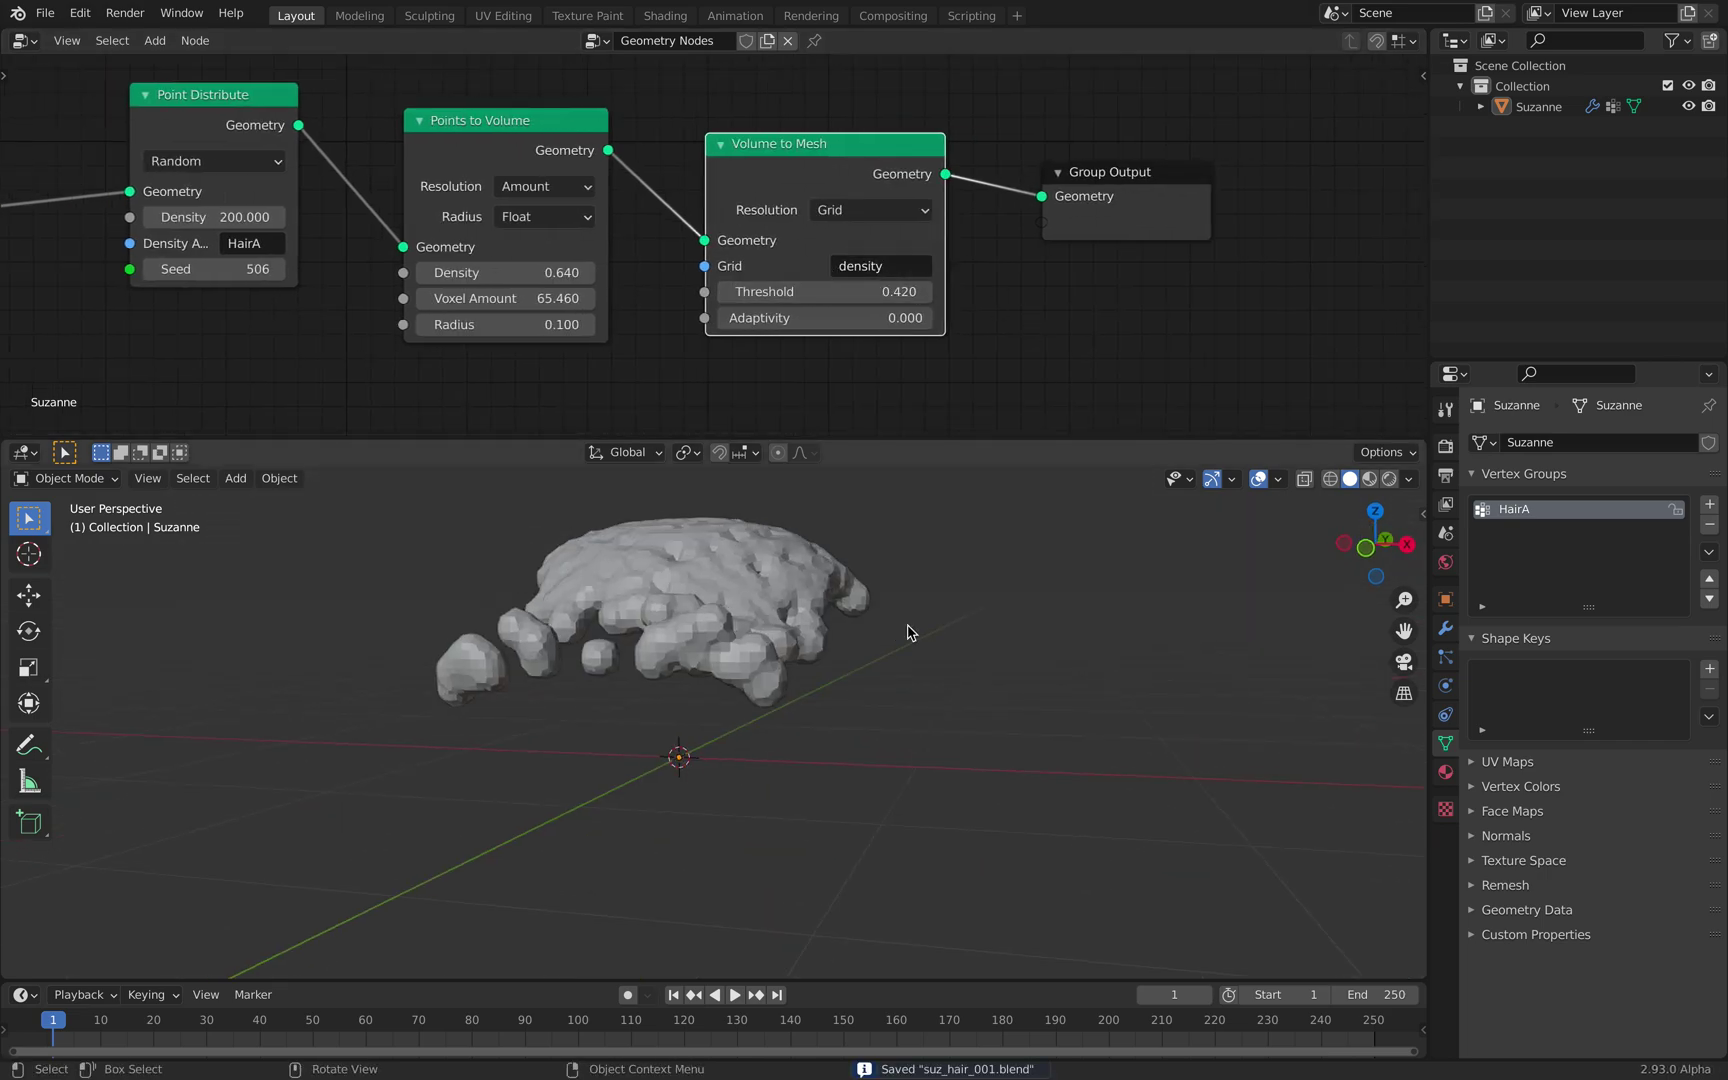
scroll(891, 280, "down", 2)
middle_click_drag(911, 286, 917, 392)
left_click_drag(1094, 292, 1139, 120)
middle_click_drag(578, 167, 855, 118)
left_click_drag(236, 265, 267, 81)
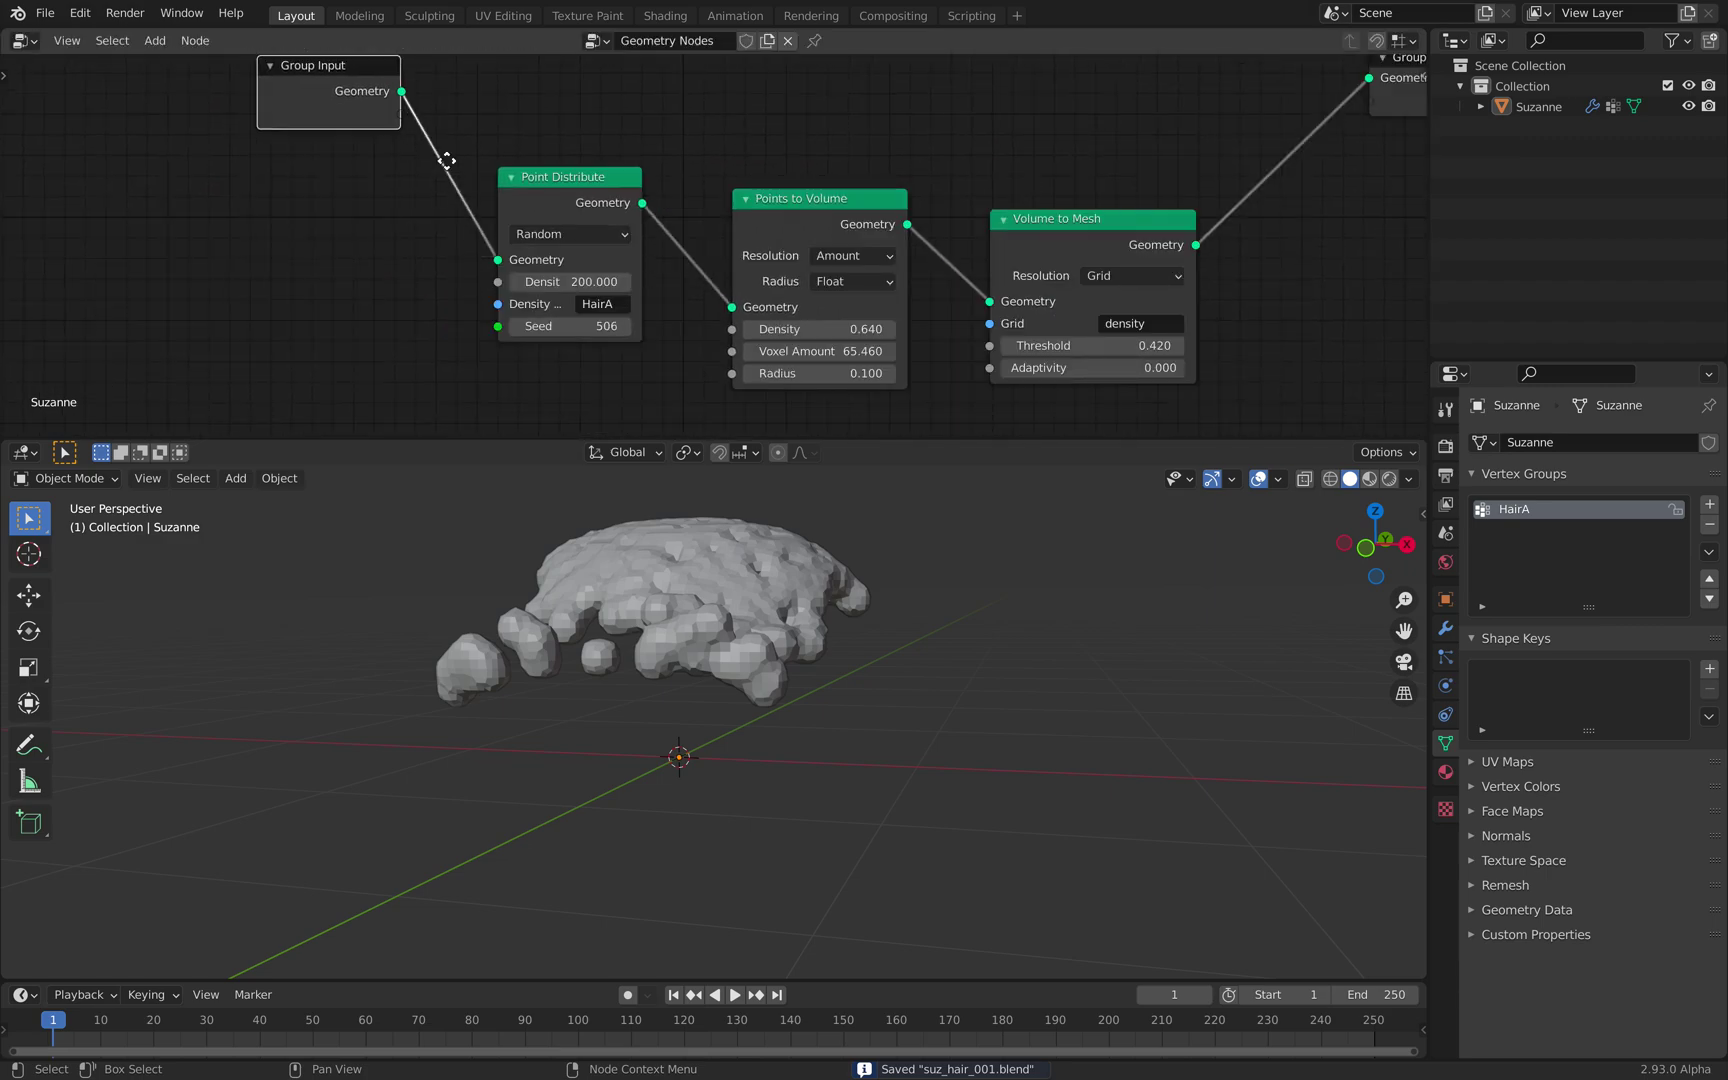
middle_click_drag(463, 98, 395, 209)
left_click_drag(317, 181, 267, 149)
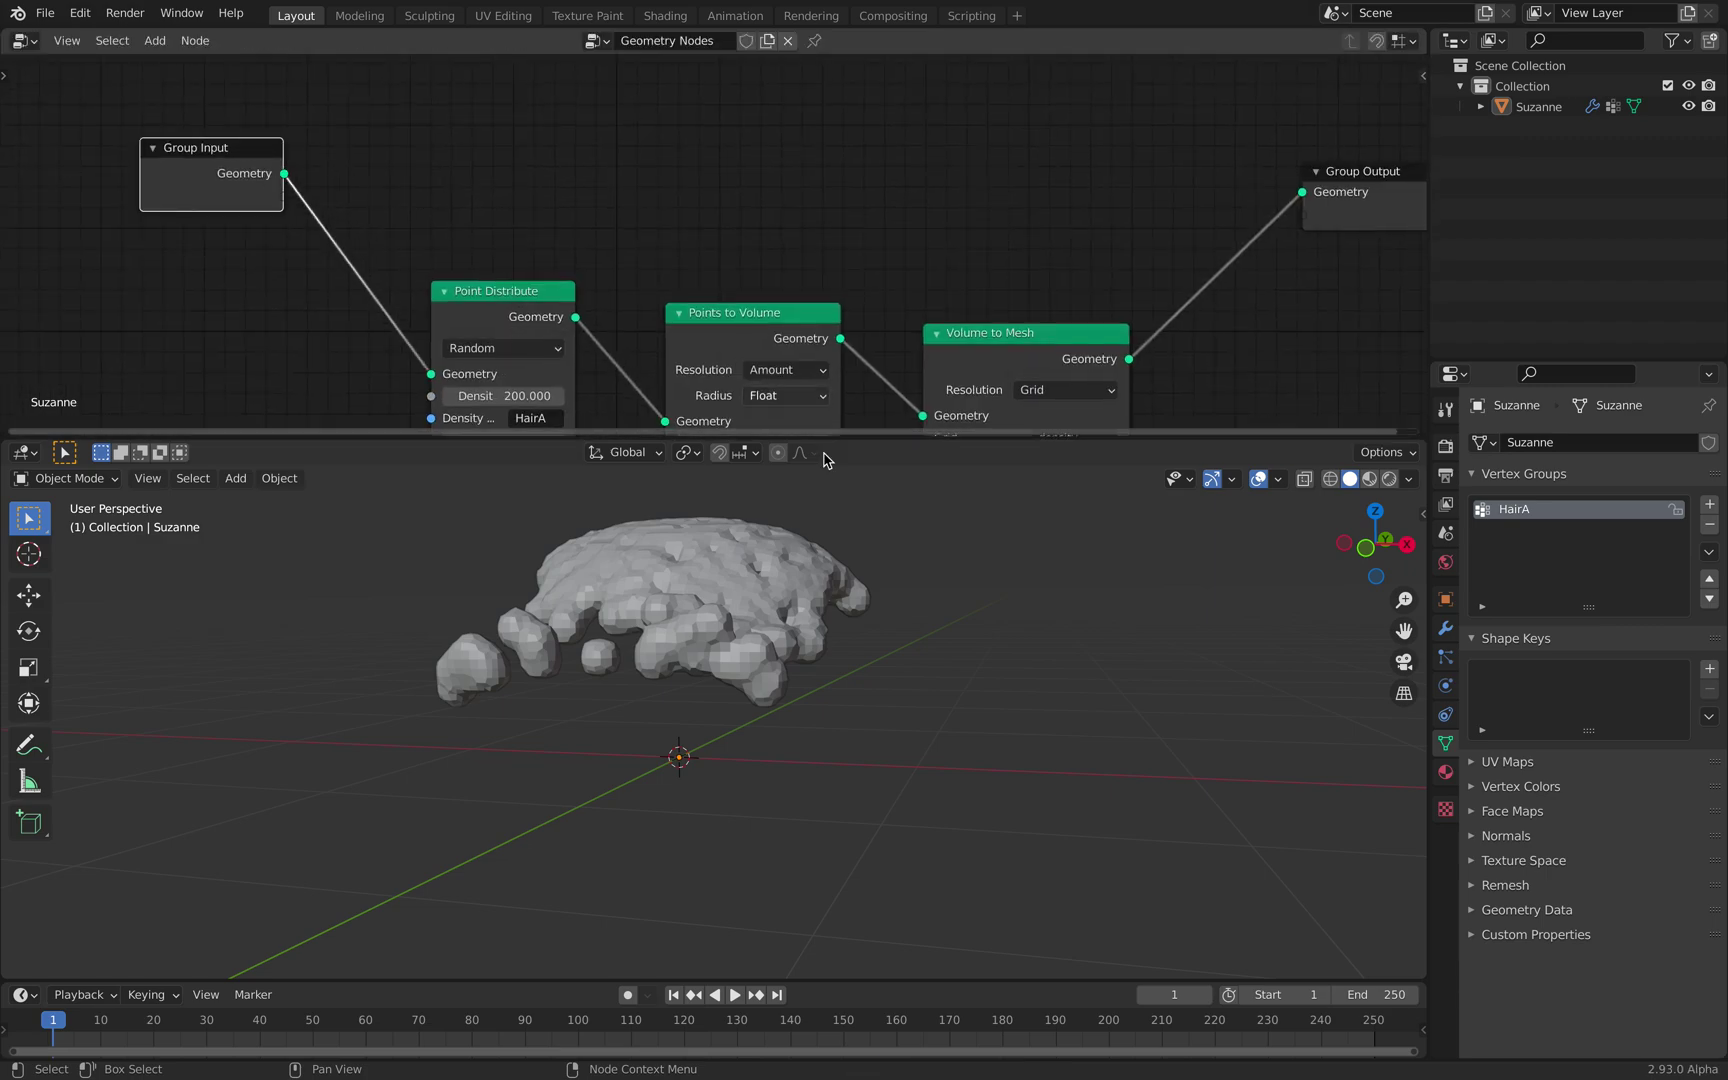
Step: Create a material for Suzanne and set its base color to light orange (H 0.087, S 0.663, V 0.800)
left_click(1445, 771)
left_click(1583, 538)
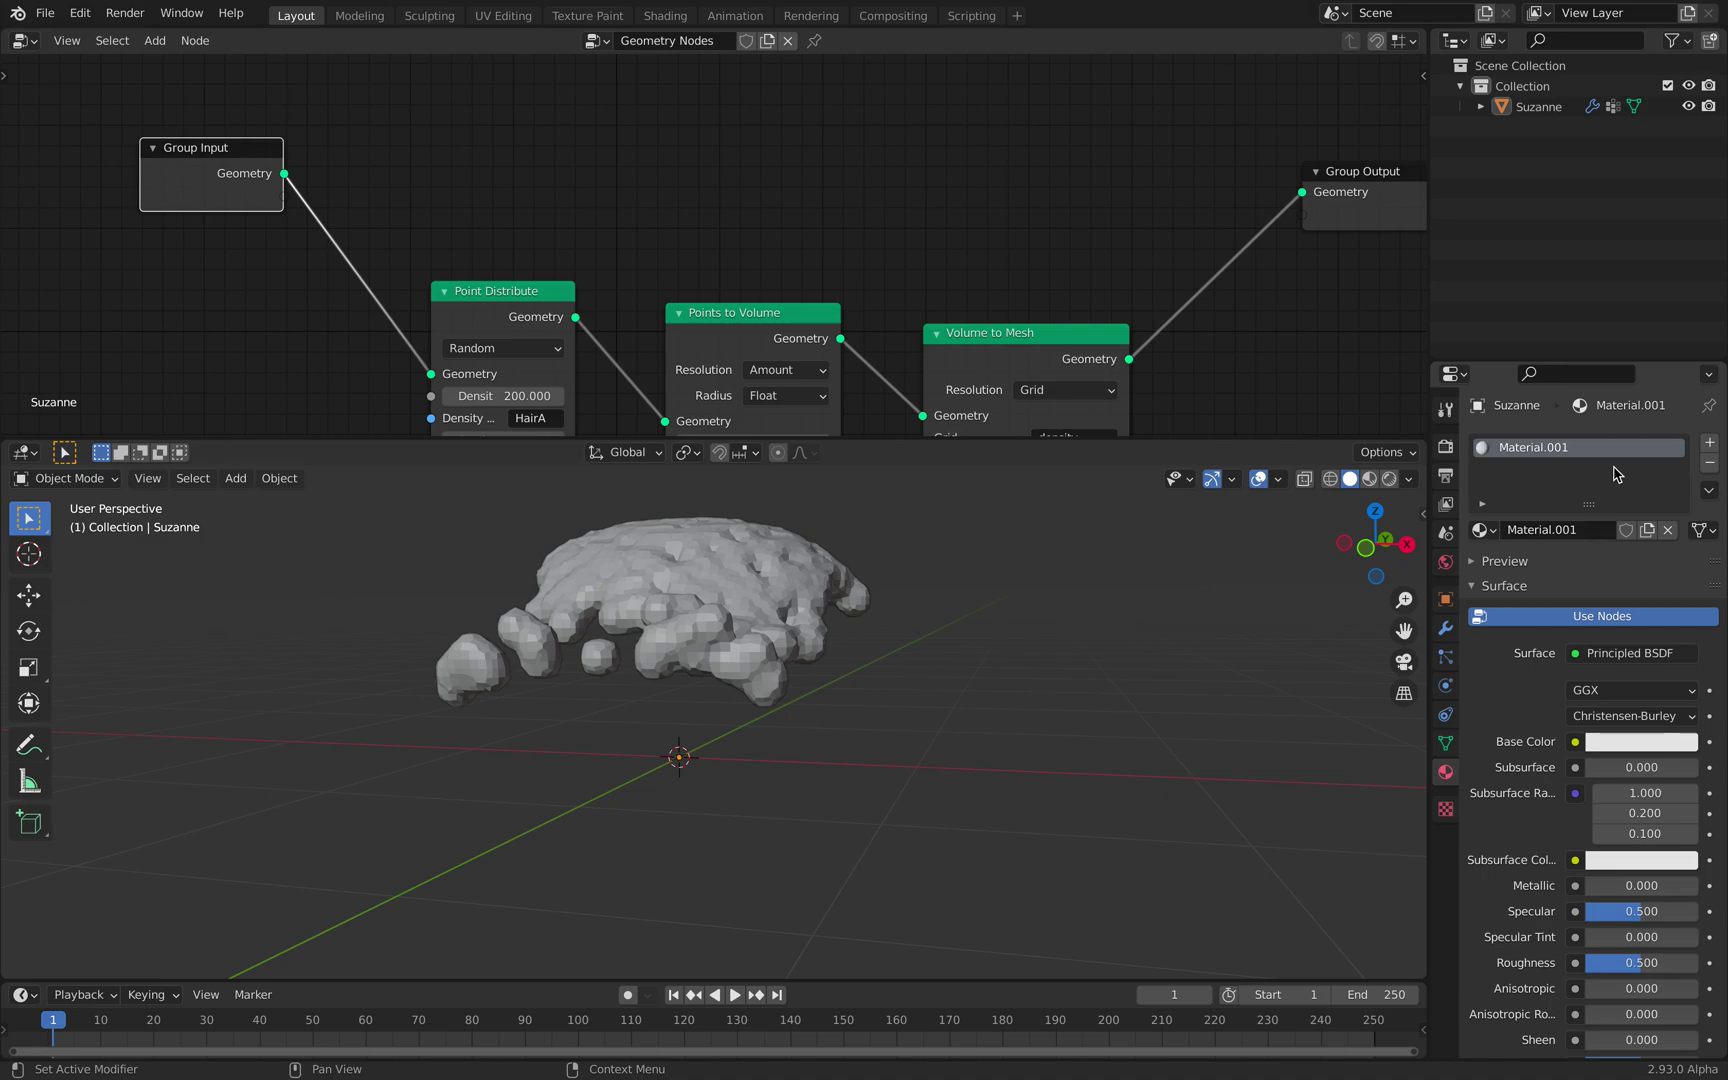
left_click(1641, 744)
left_click(1576, 513)
left_click_drag(1576, 514, 1570, 549)
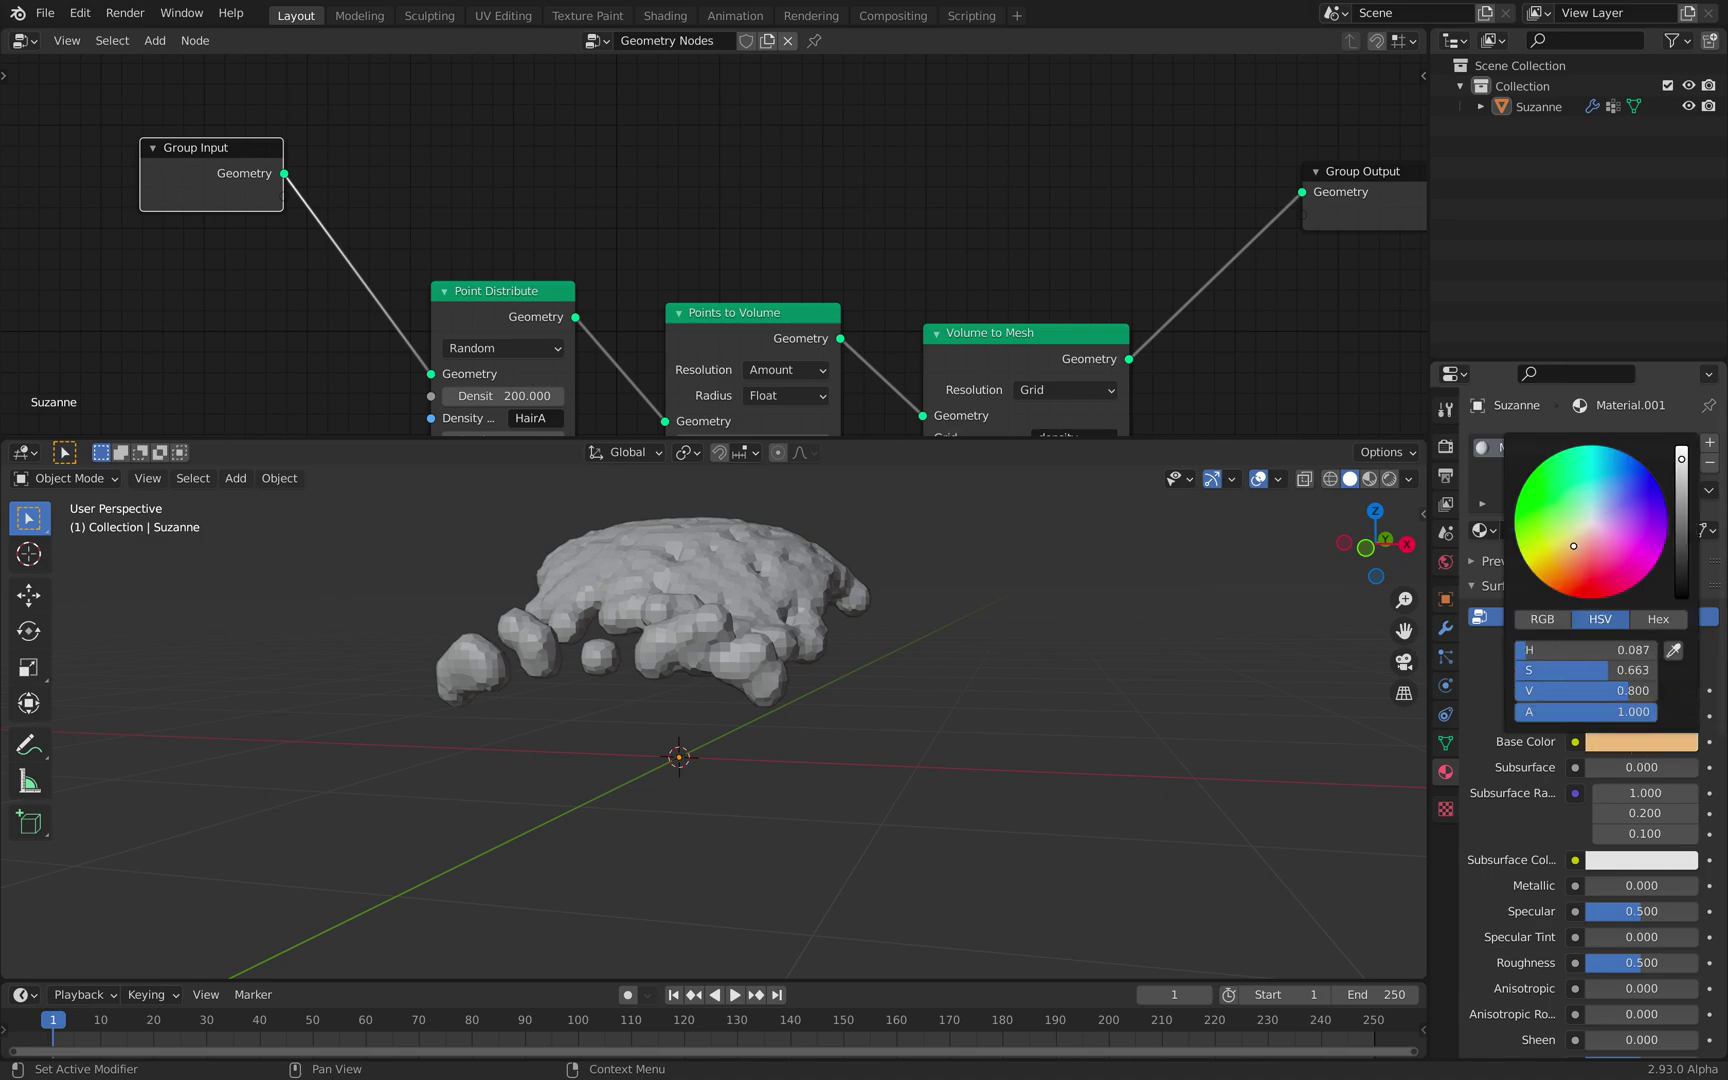
Step: Add a second material slot with a new material, give it a pure red base color, and save the file
left_click(1710, 442)
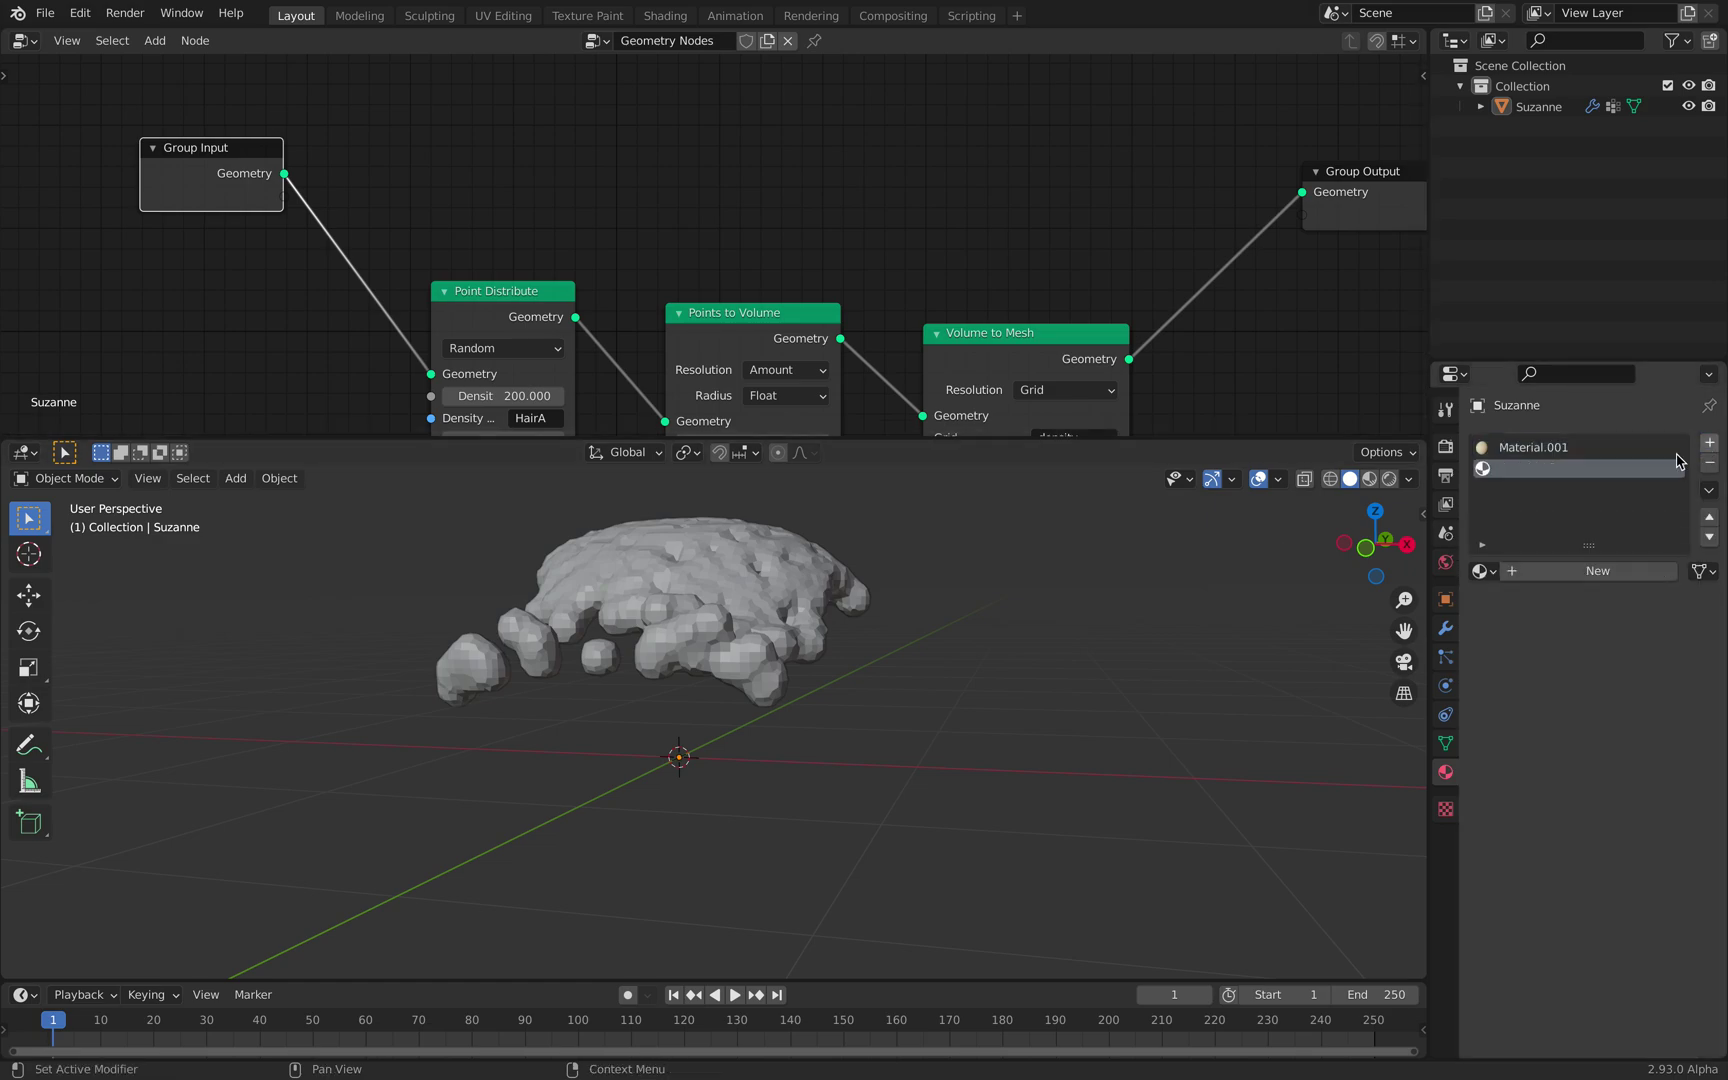
left_click(1545, 571)
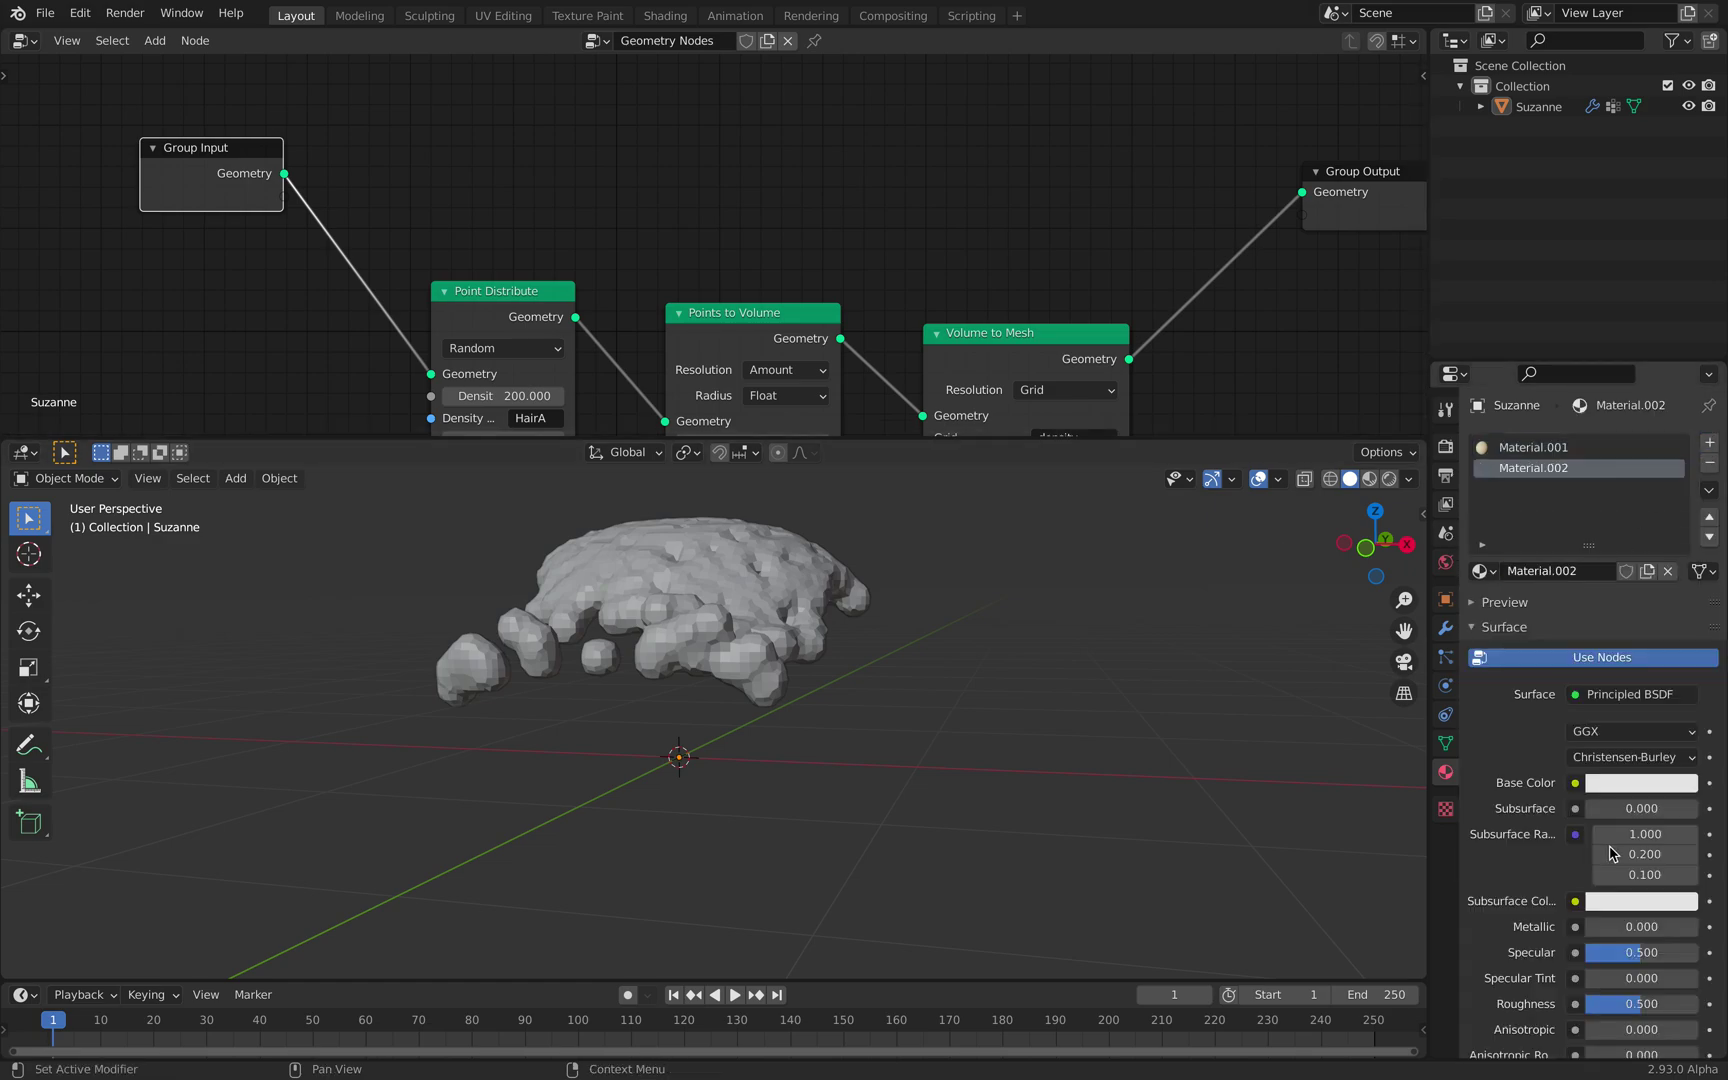
left_click(1623, 781)
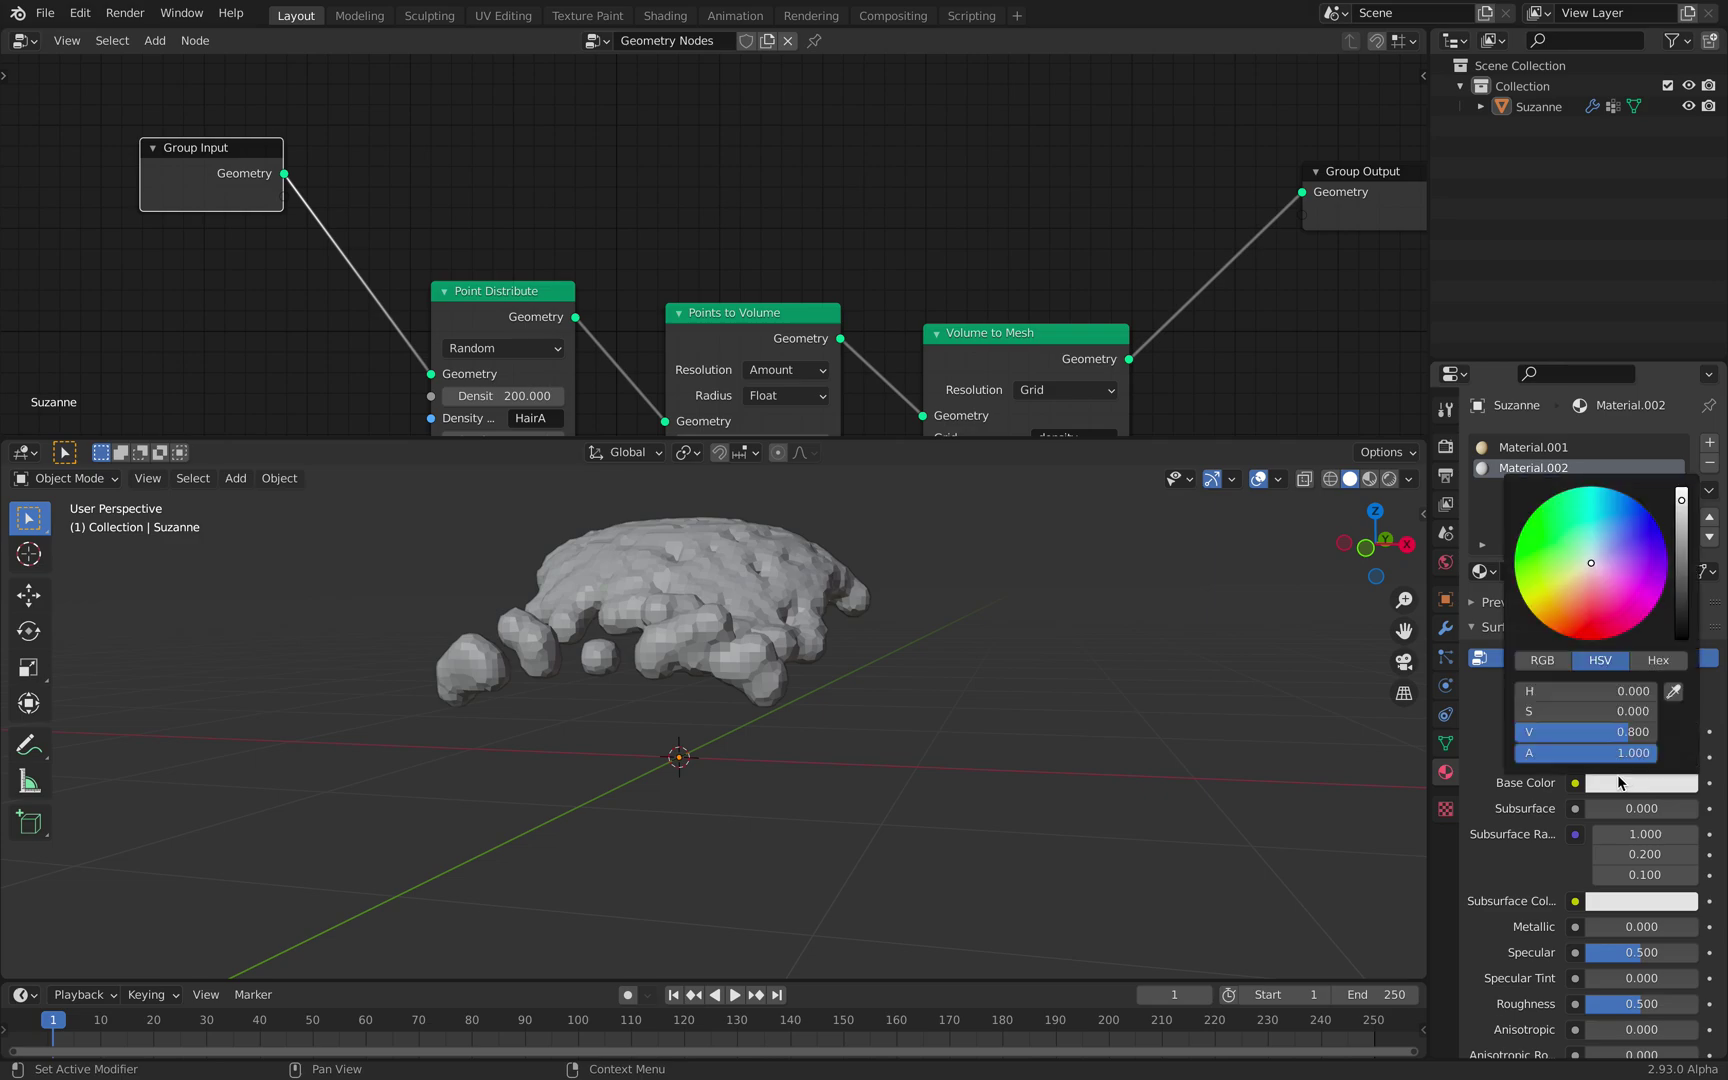
left_click_drag(1586, 578, 1580, 642)
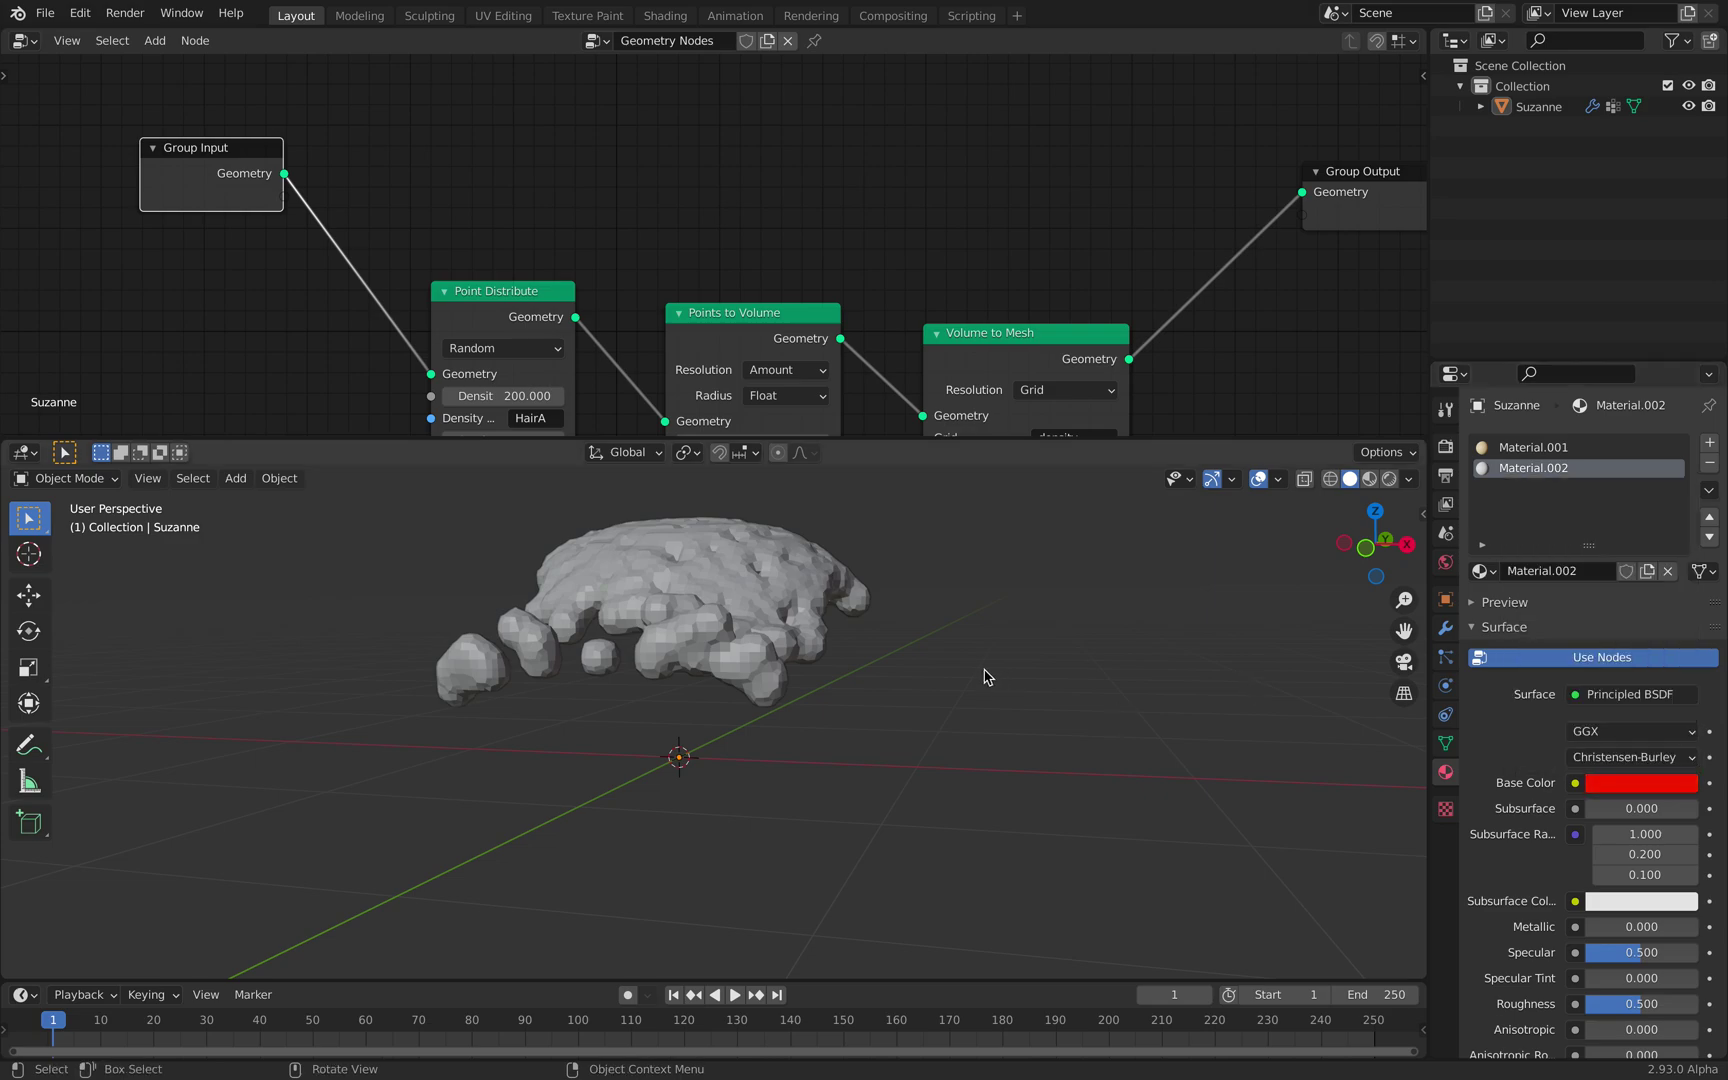
middle_click_drag(984, 675, 1018, 671)
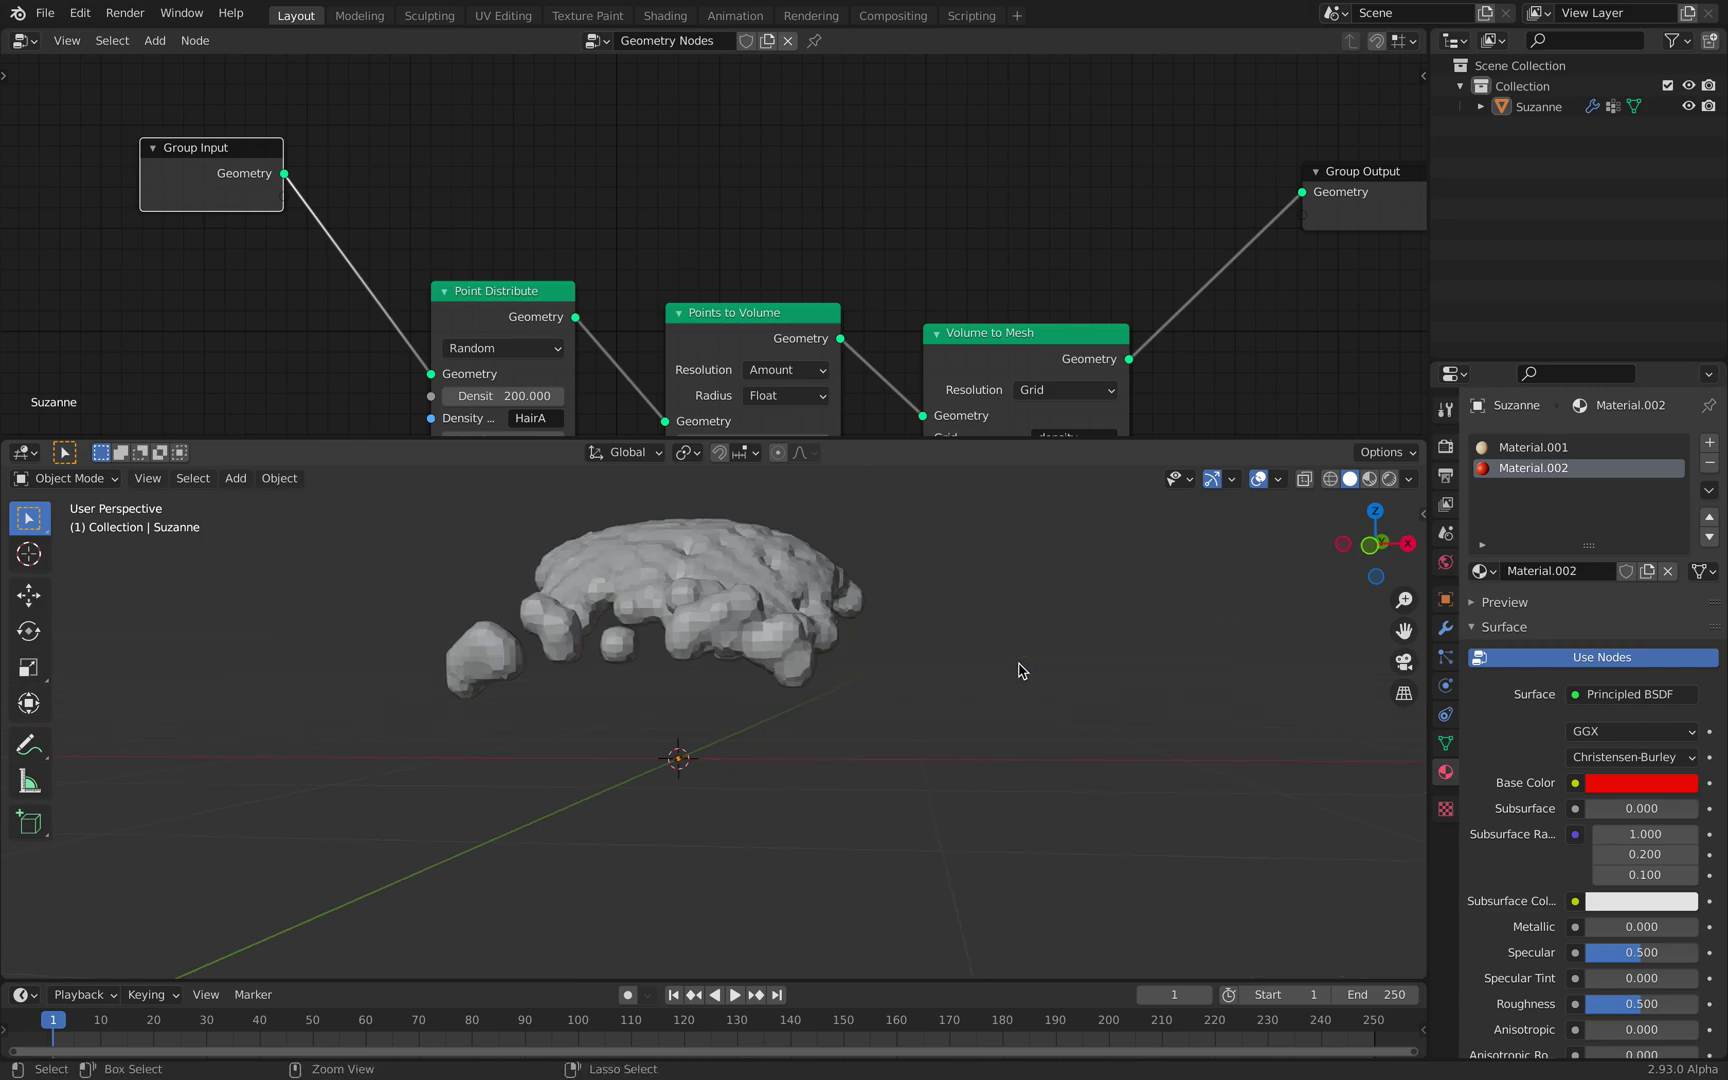
key("ctrl+s")
Step: Shift Group Output aside and add a Join Geometry node above Volume to Mesh
middle_click_drag(999, 204, 918, 205)
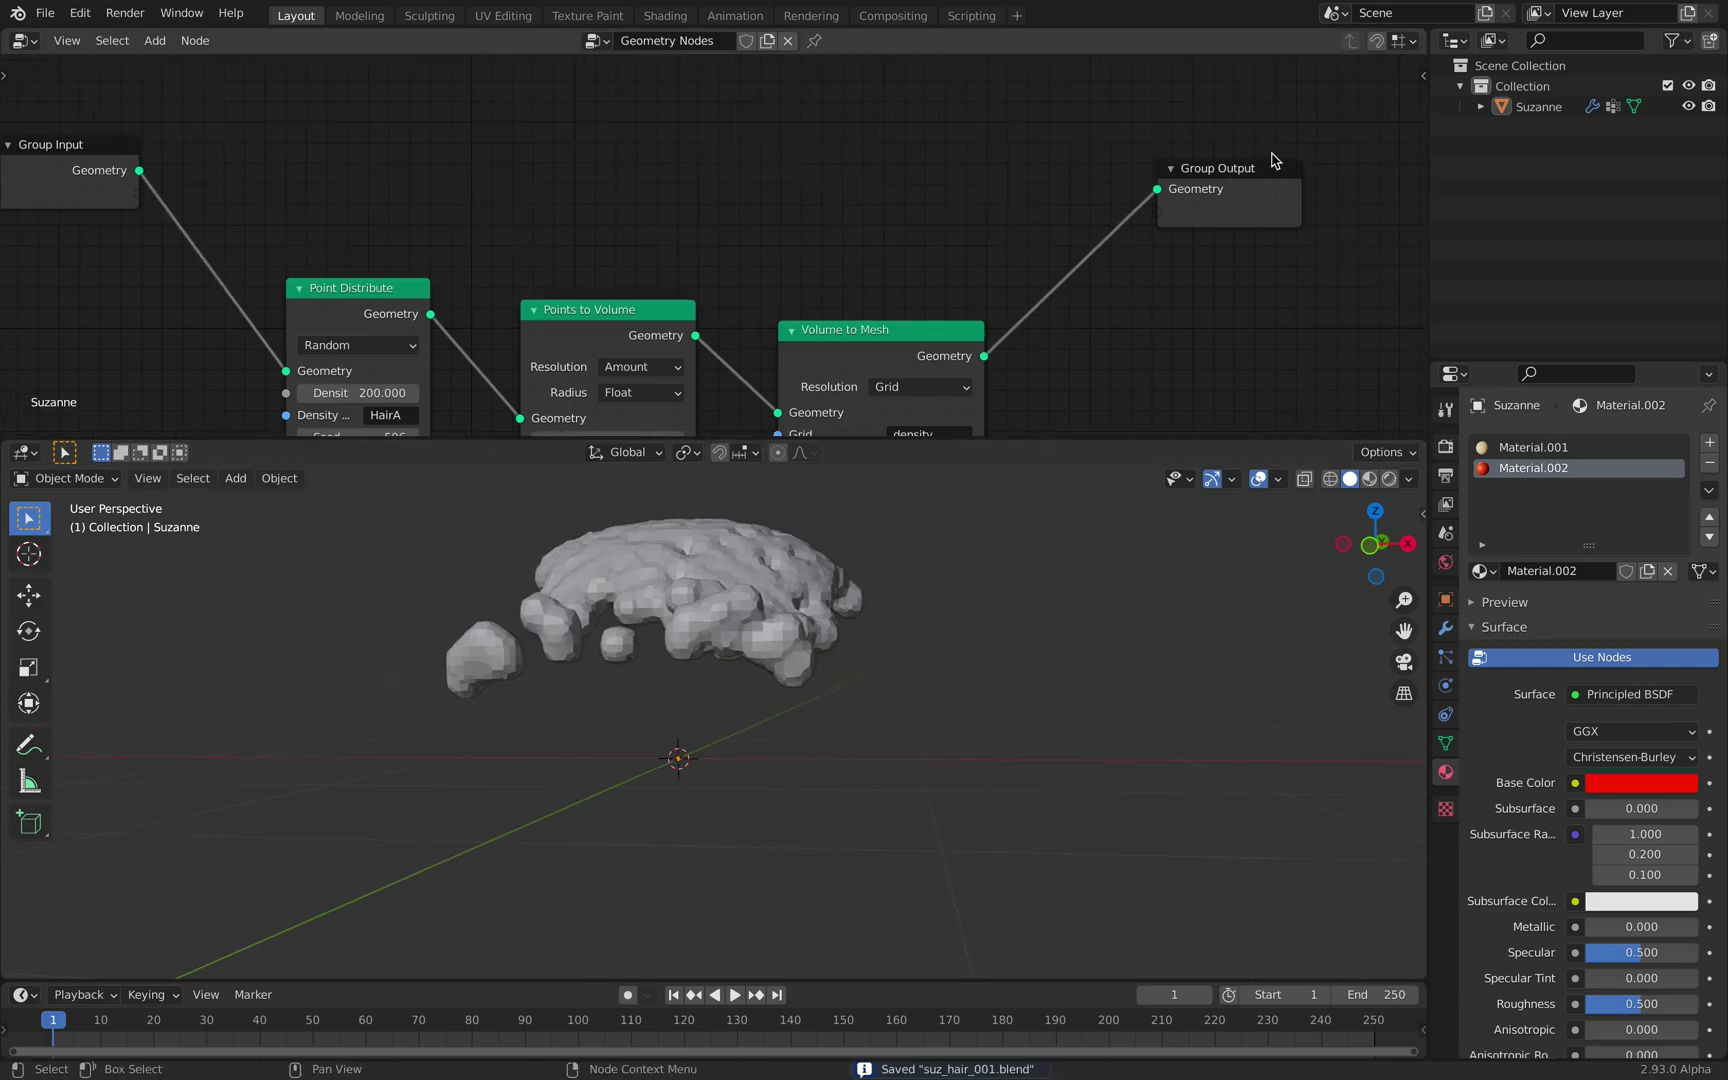
left_click_drag(1270, 175, 1314, 180)
middle_click_drag(1048, 275, 983, 226)
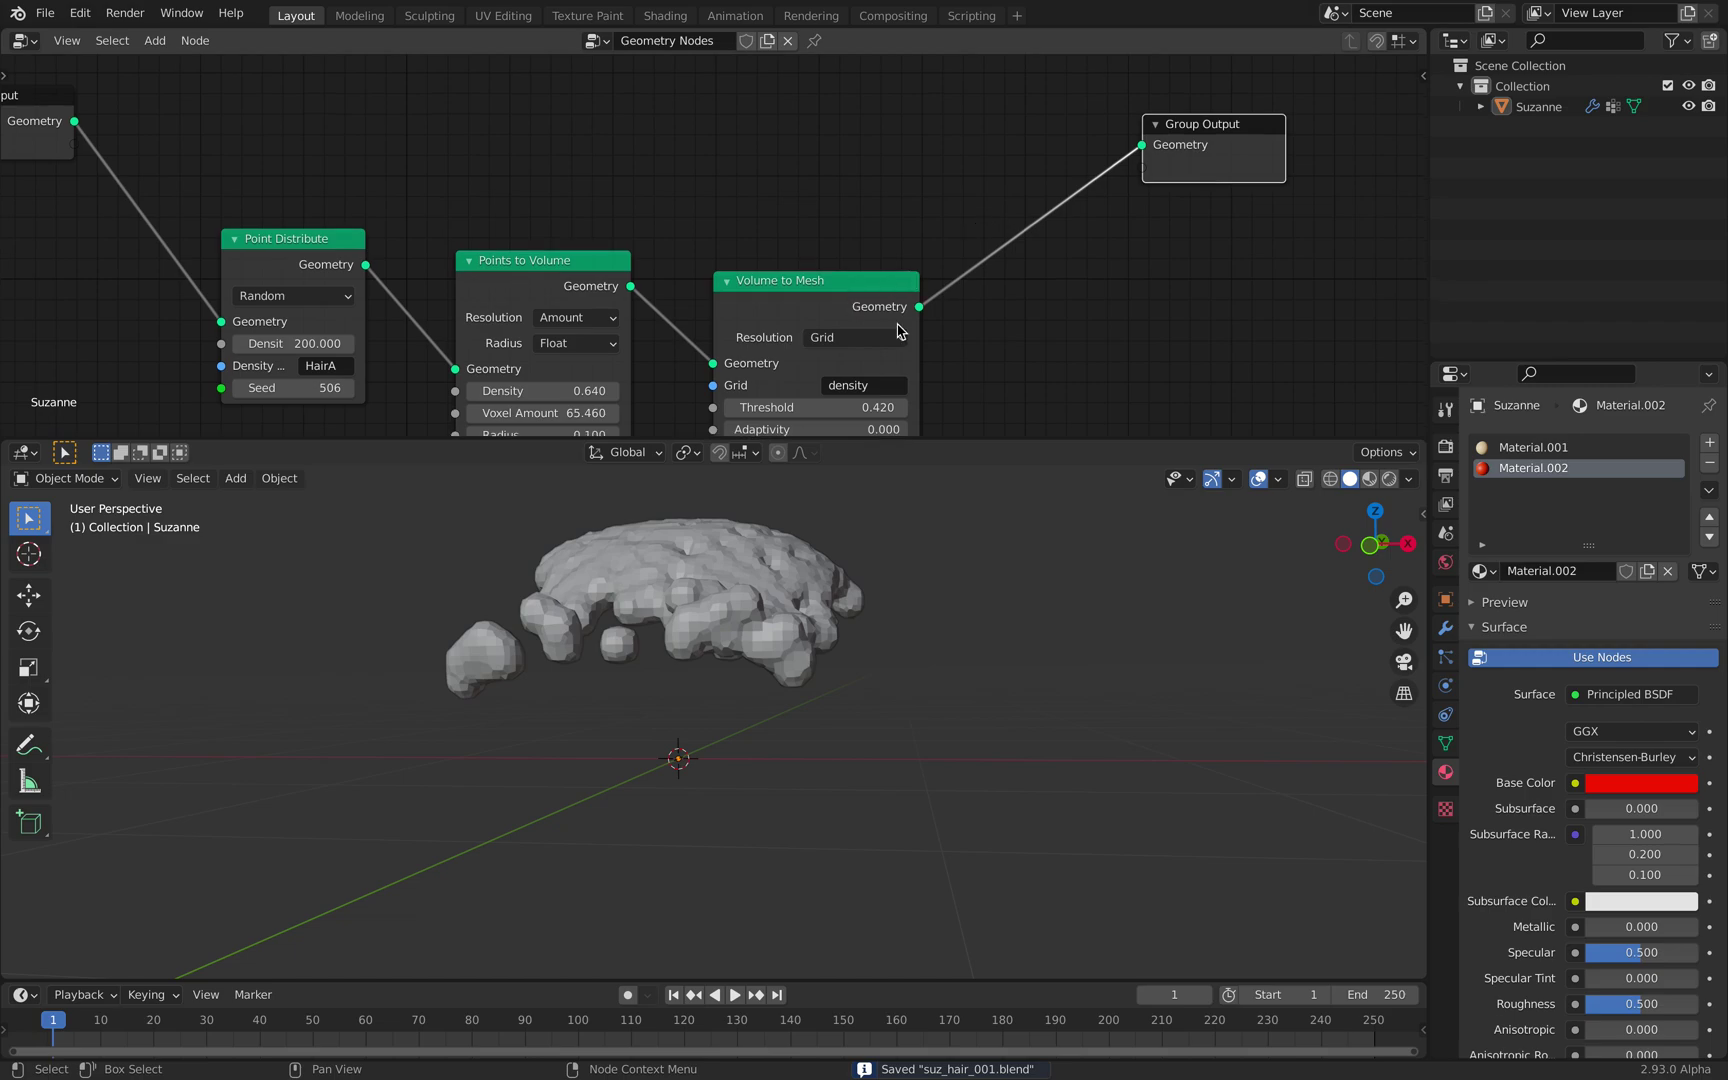
middle_click_drag(933, 736, 750, 673)
middle_click_drag(901, 159, 934, 236)
scroll(953, 200, "down", 1)
key("shift+a")
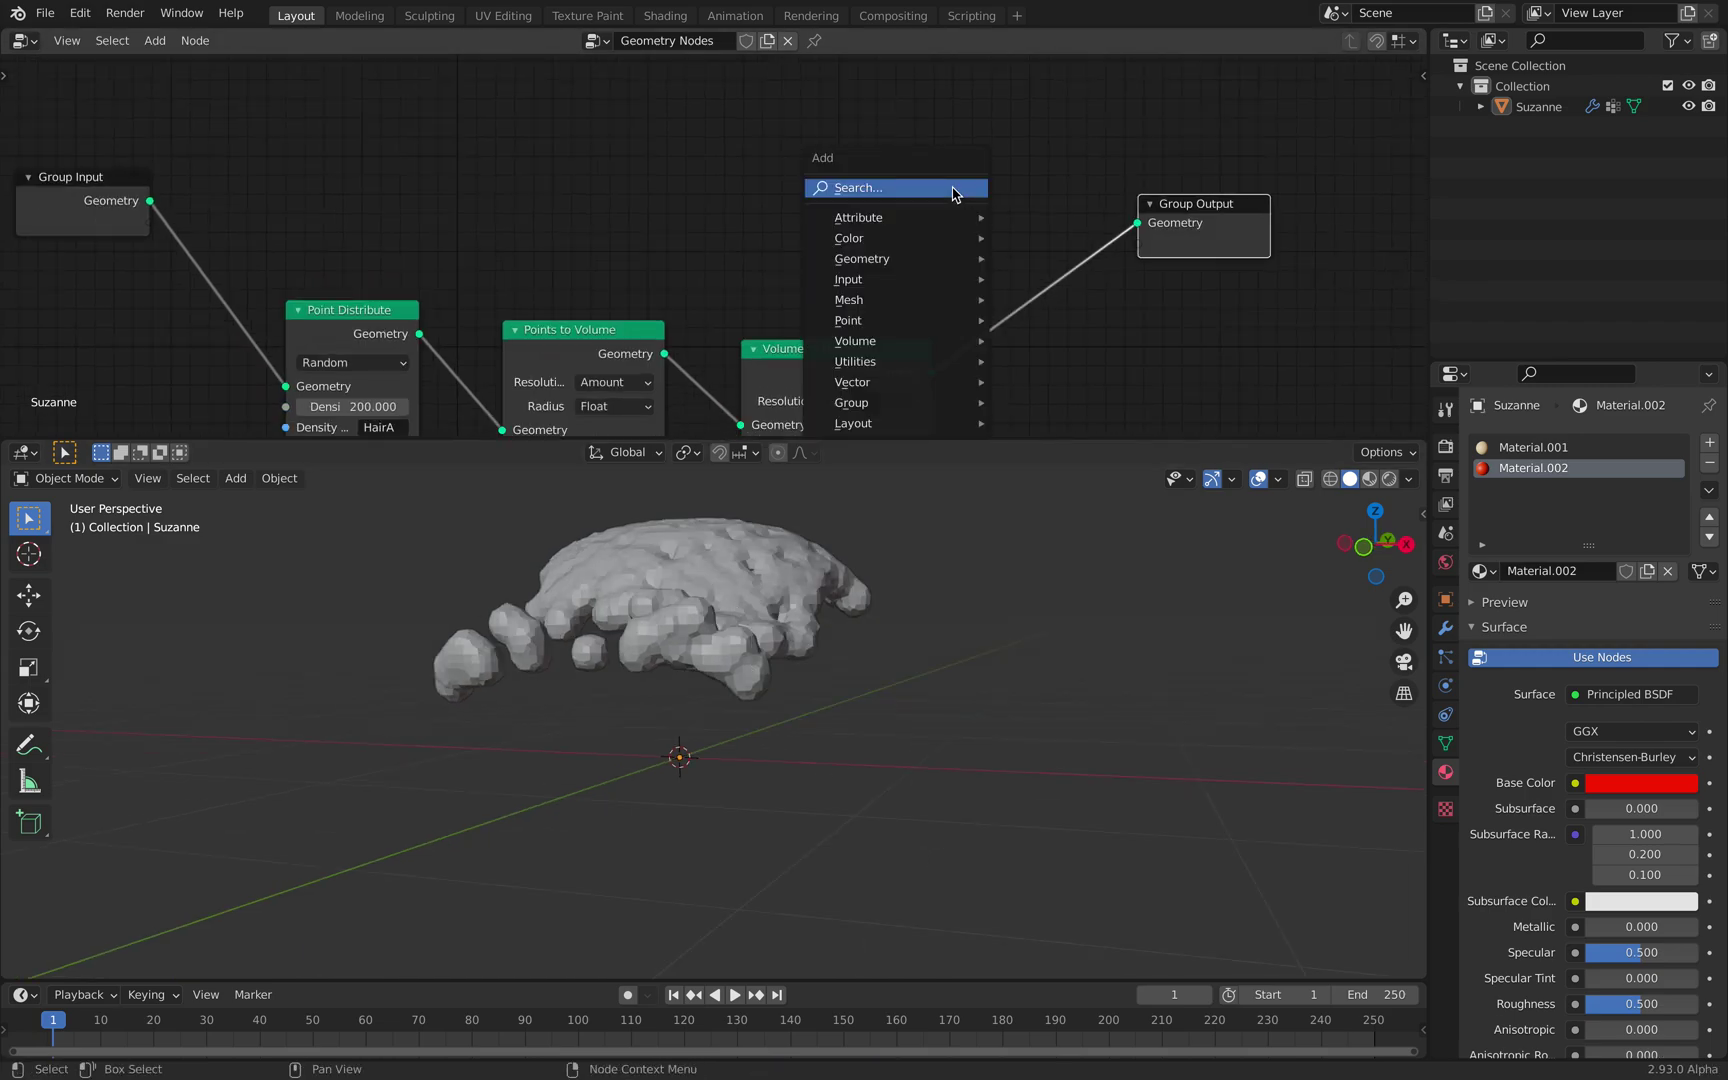
left_click(952, 193)
type("join")
key("Return")
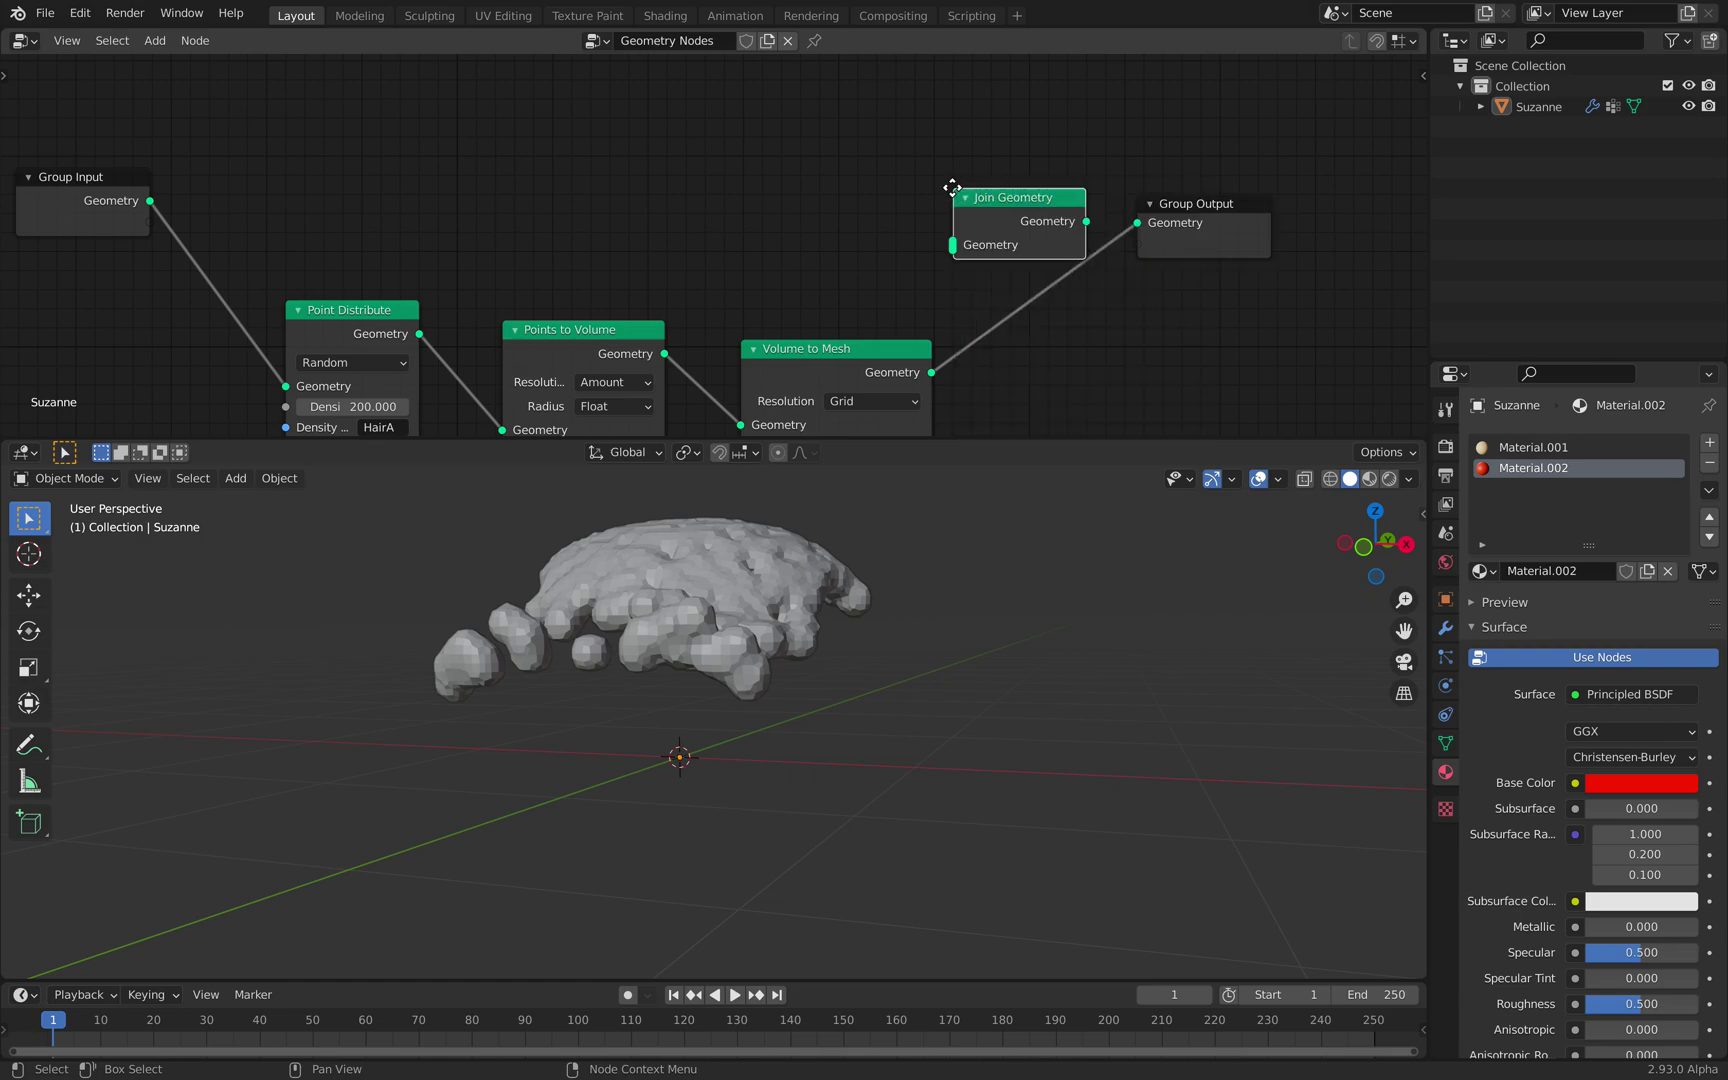
left_click(990, 120)
Step: Connect Group Input and Volume to Mesh into Join Geometry, and link its output to Group Output
left_click_drag(150, 201, 990, 176)
left_click_drag(935, 374, 993, 173)
left_click(1137, 170)
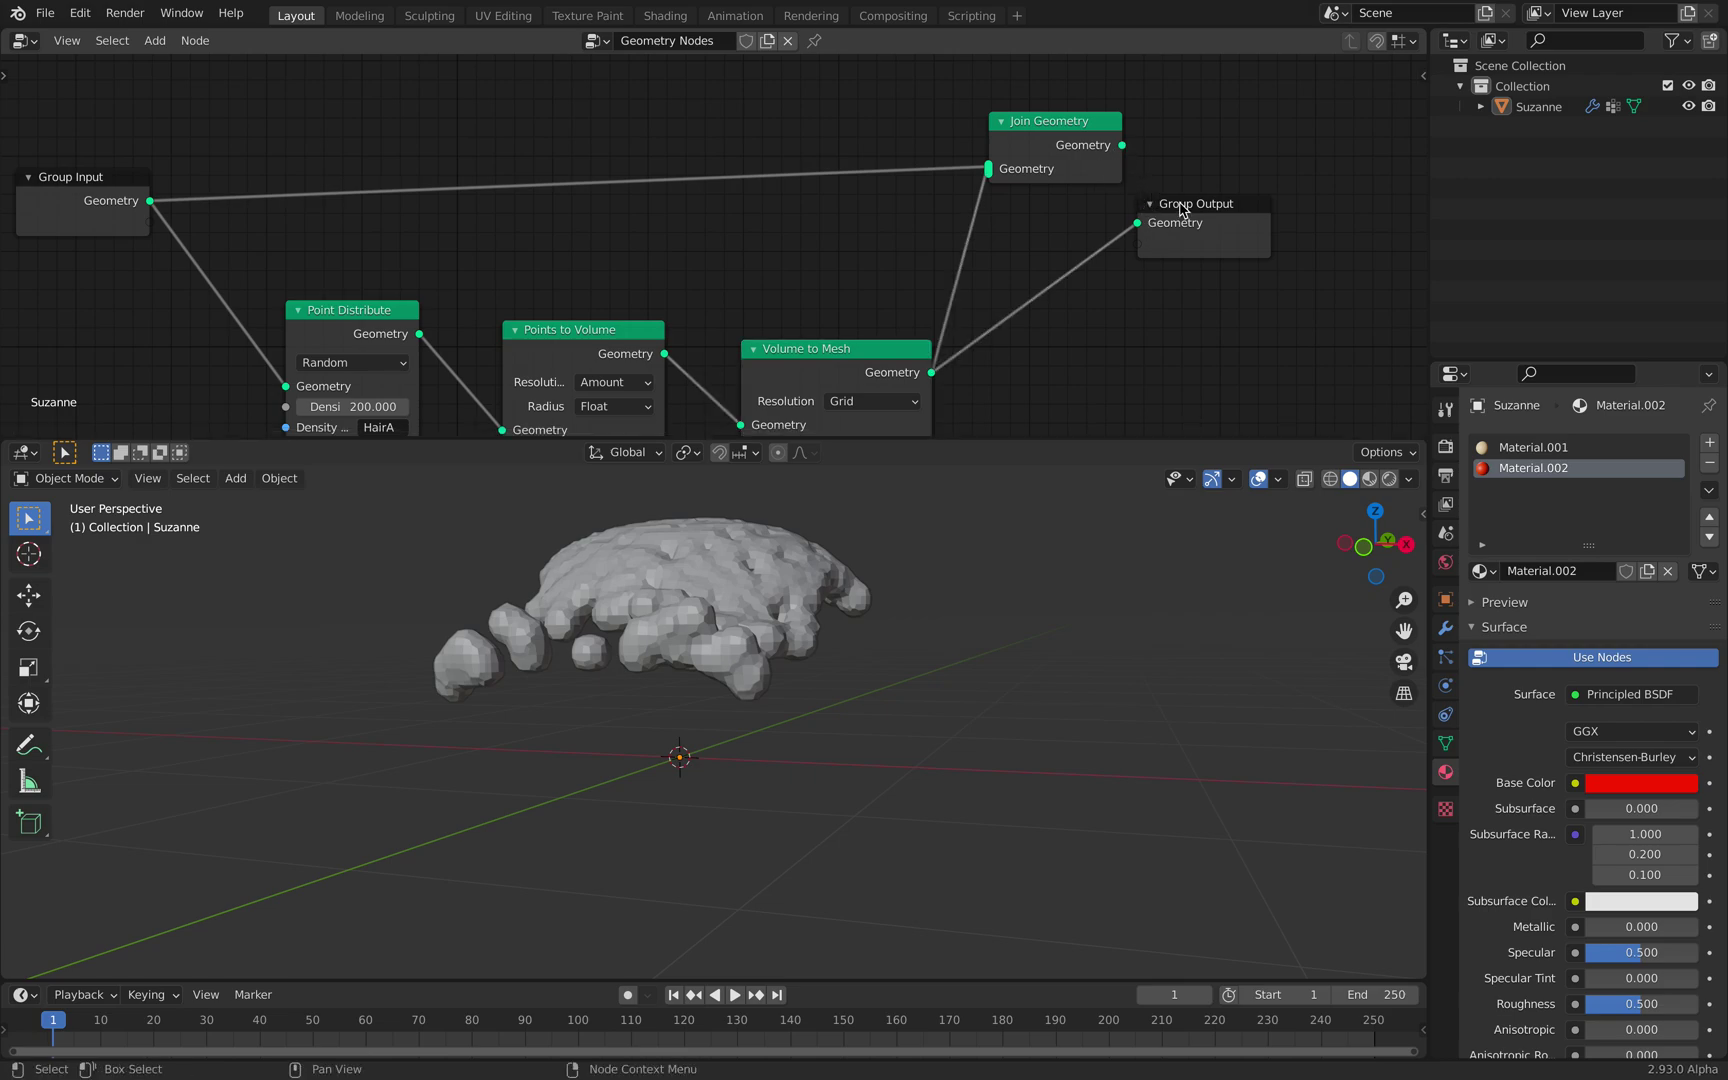
left_click_drag(1205, 204, 1264, 195)
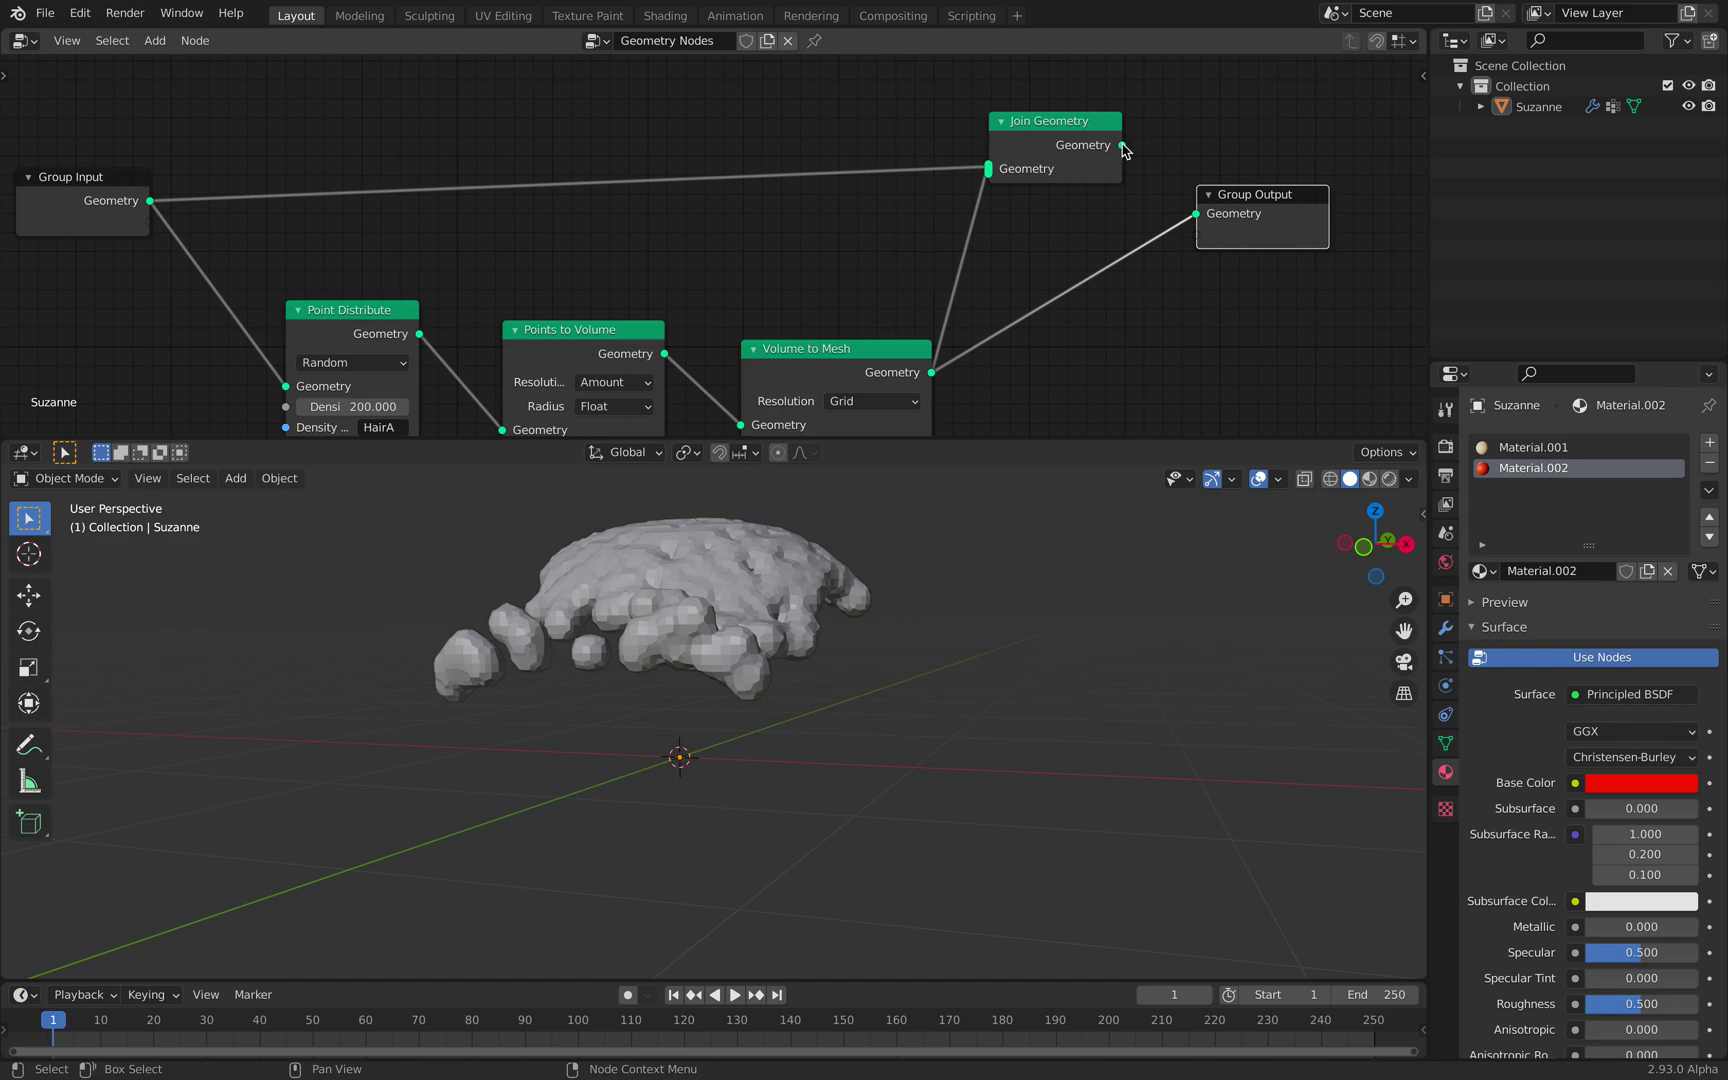
left_click_drag(1123, 145, 1205, 215)
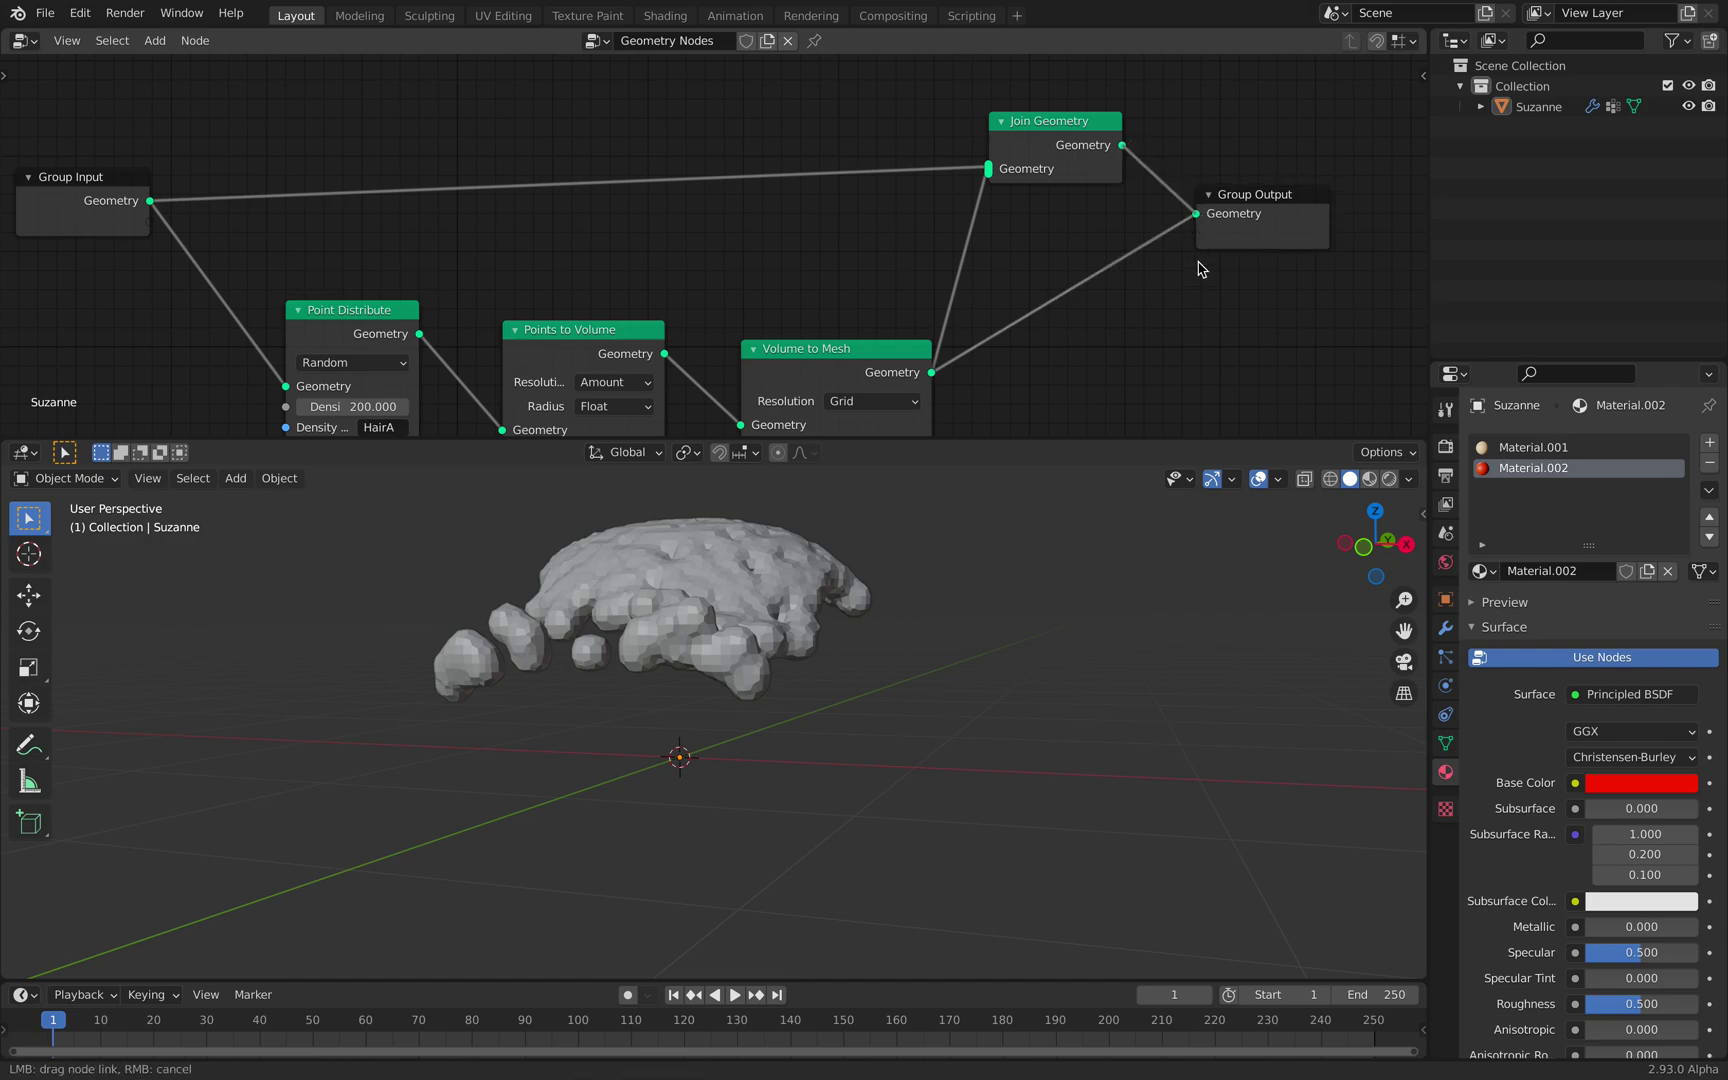
middle_click_drag(805, 615, 872, 636)
Step: Add an Attribute Fill node below Join Geometry and set its data type to Integer
middle_click_drag(887, 298, 838, 290)
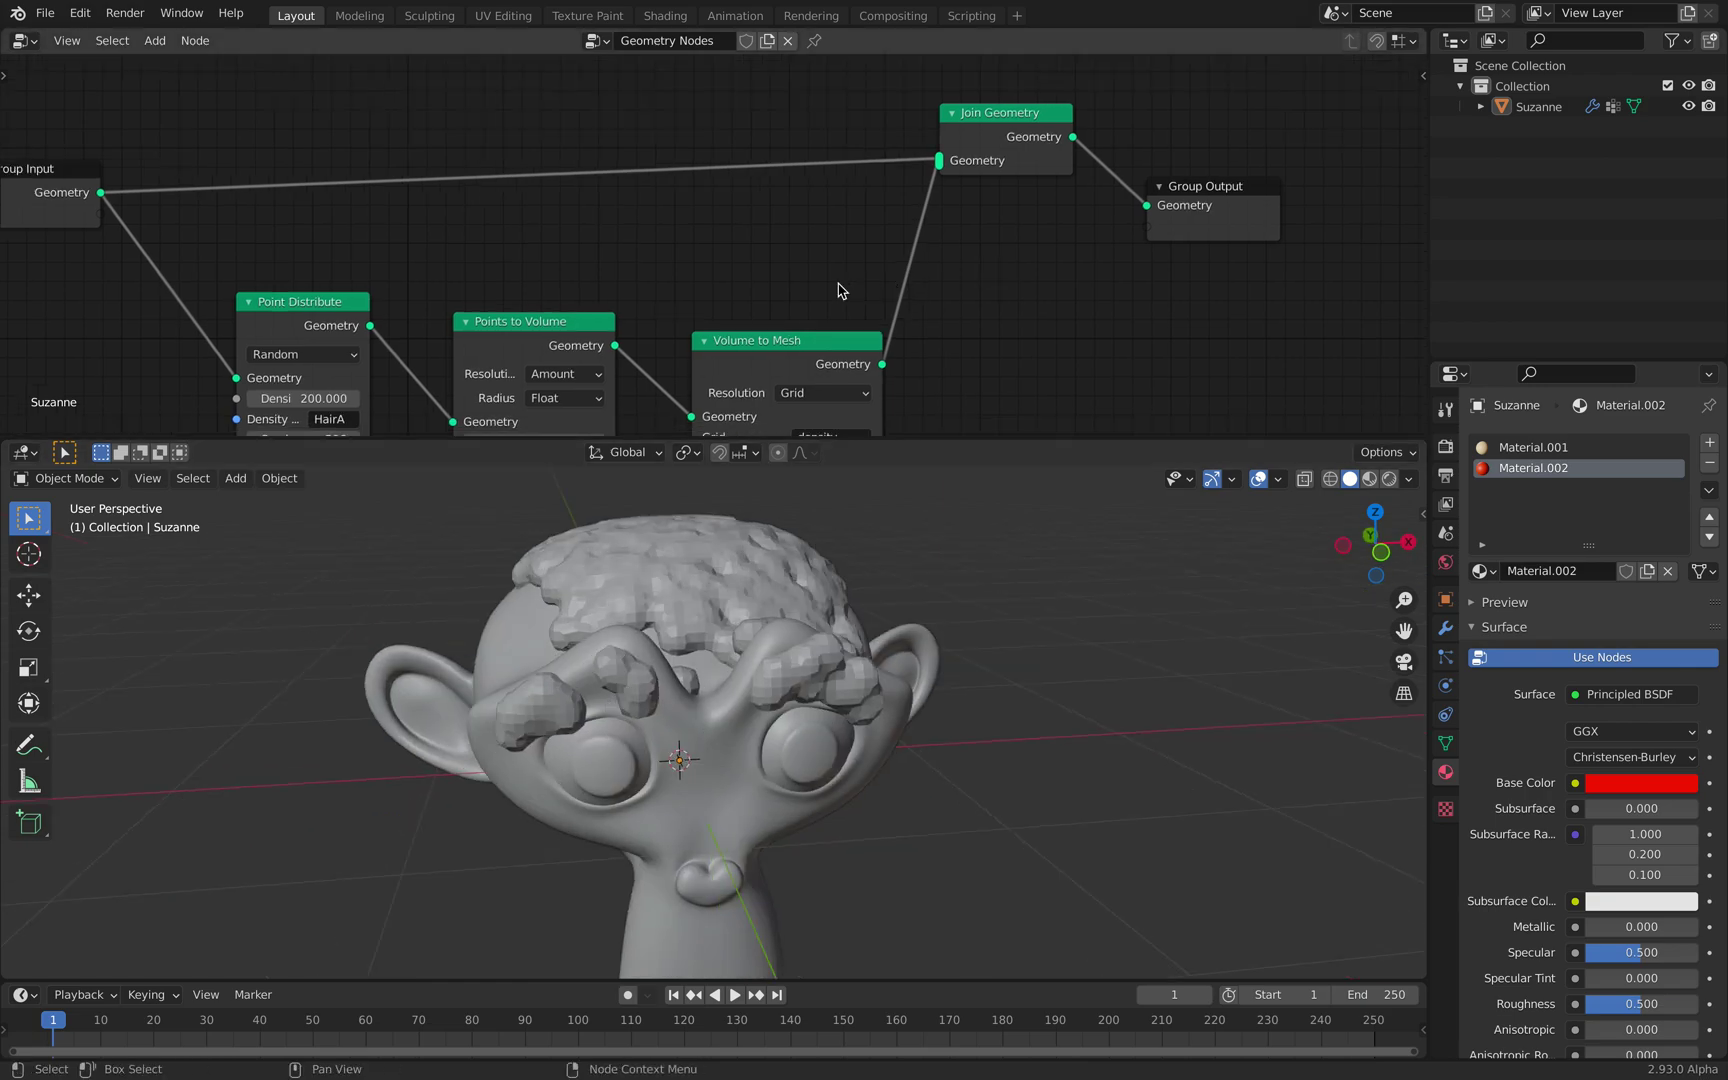
scroll(860, 289, "up", 1)
key("shift+a")
left_click(883, 287)
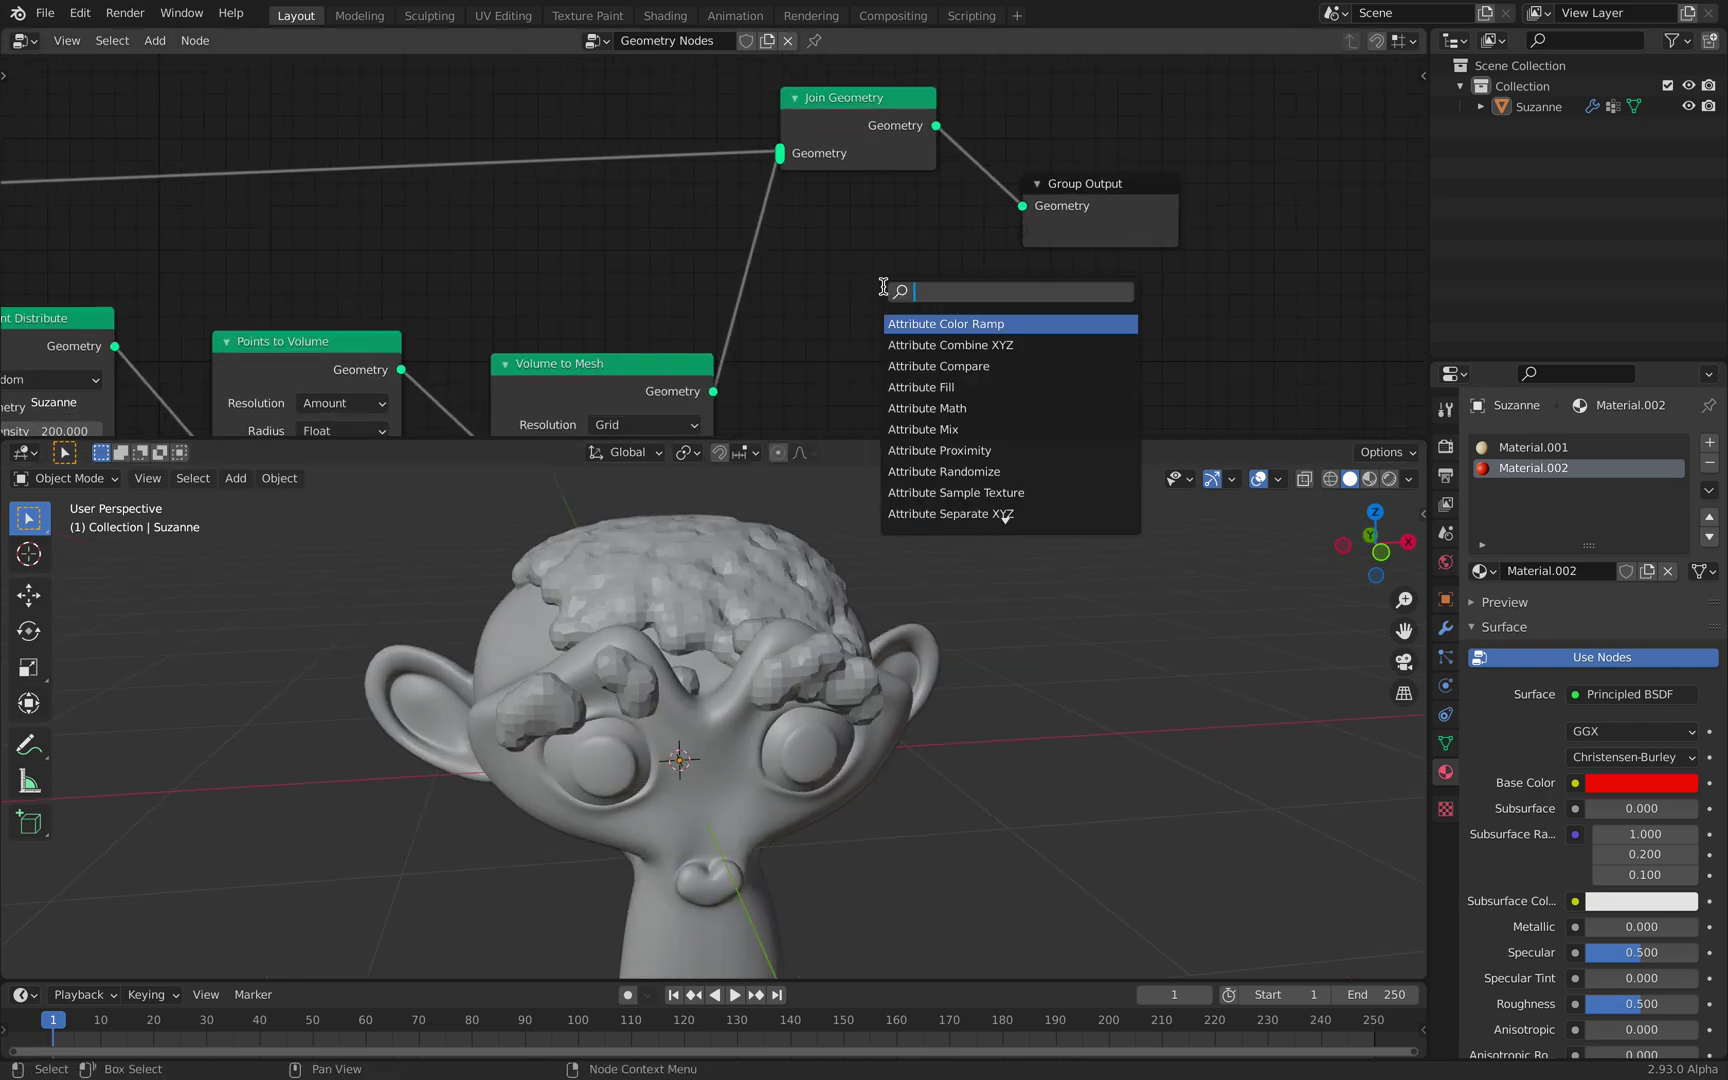
key("Down")
key("Down")
key("Down")
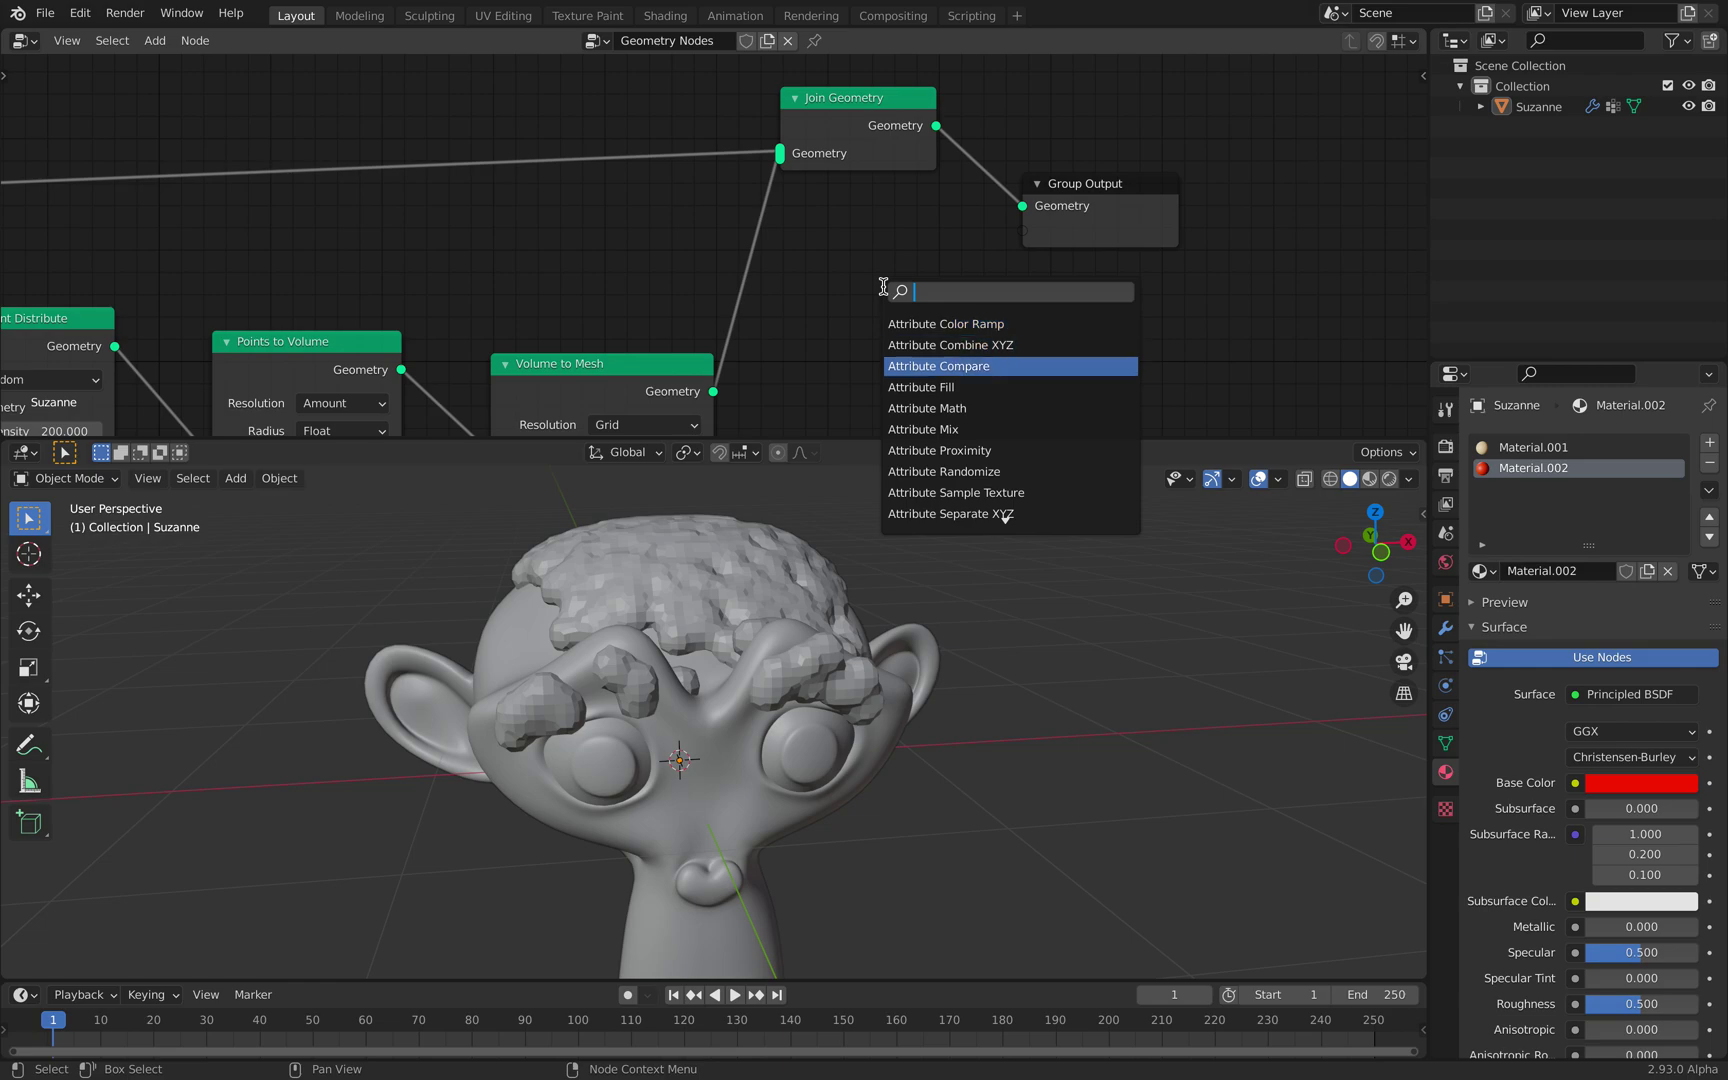
key("Return")
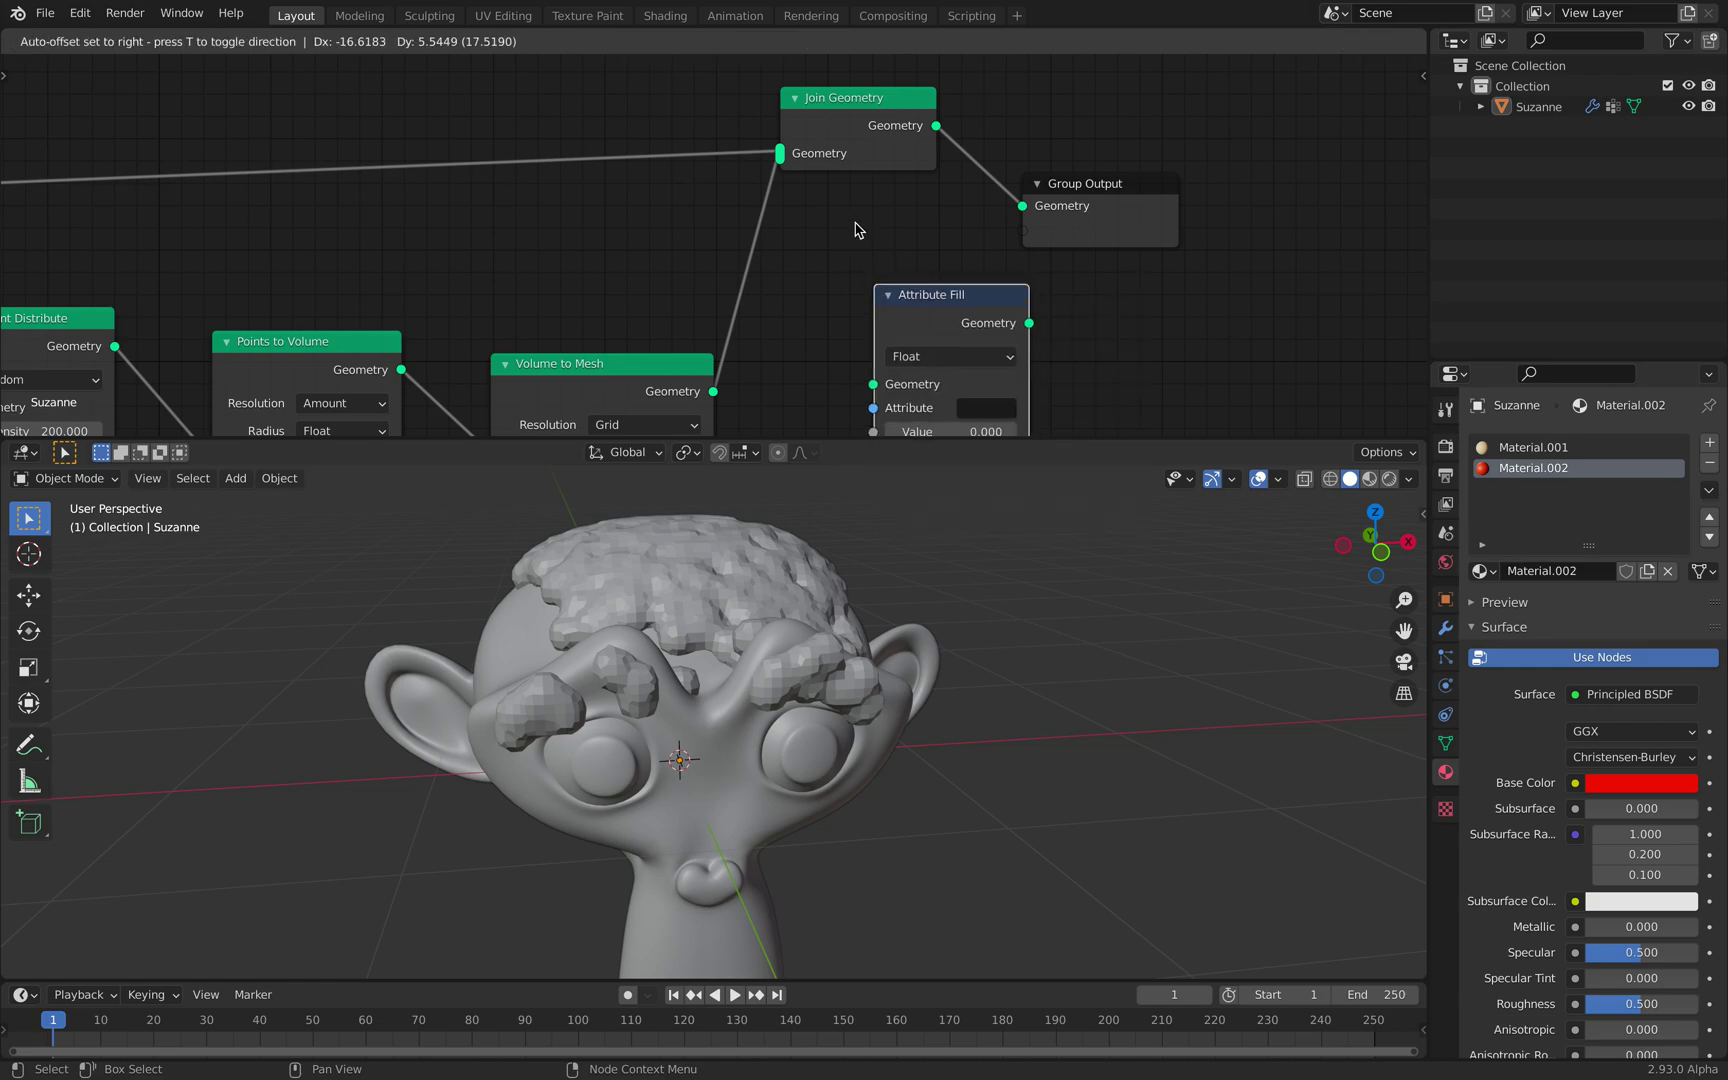
left_click(855, 228)
left_click(906, 296)
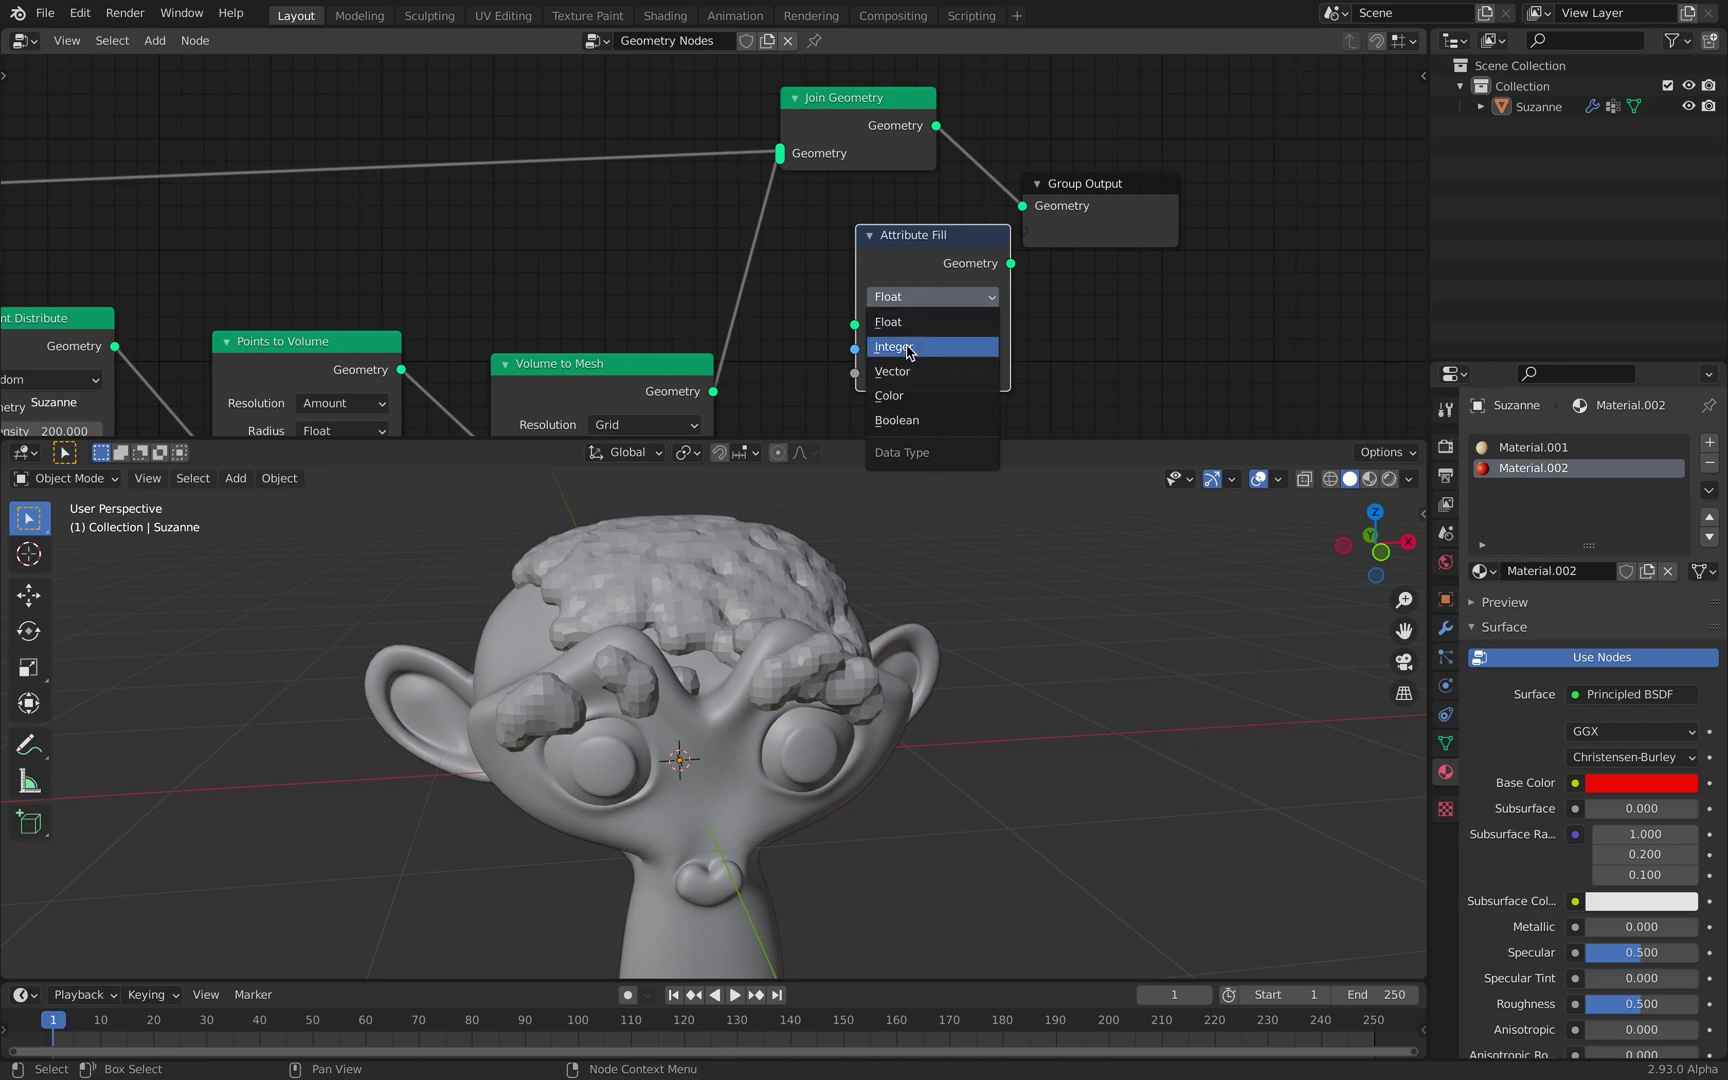
left_click(906, 346)
Step: Set the fill attribute to material_index and insert the Attribute Fill node between Volume to Mesh and Join Geometry
left_click(968, 350)
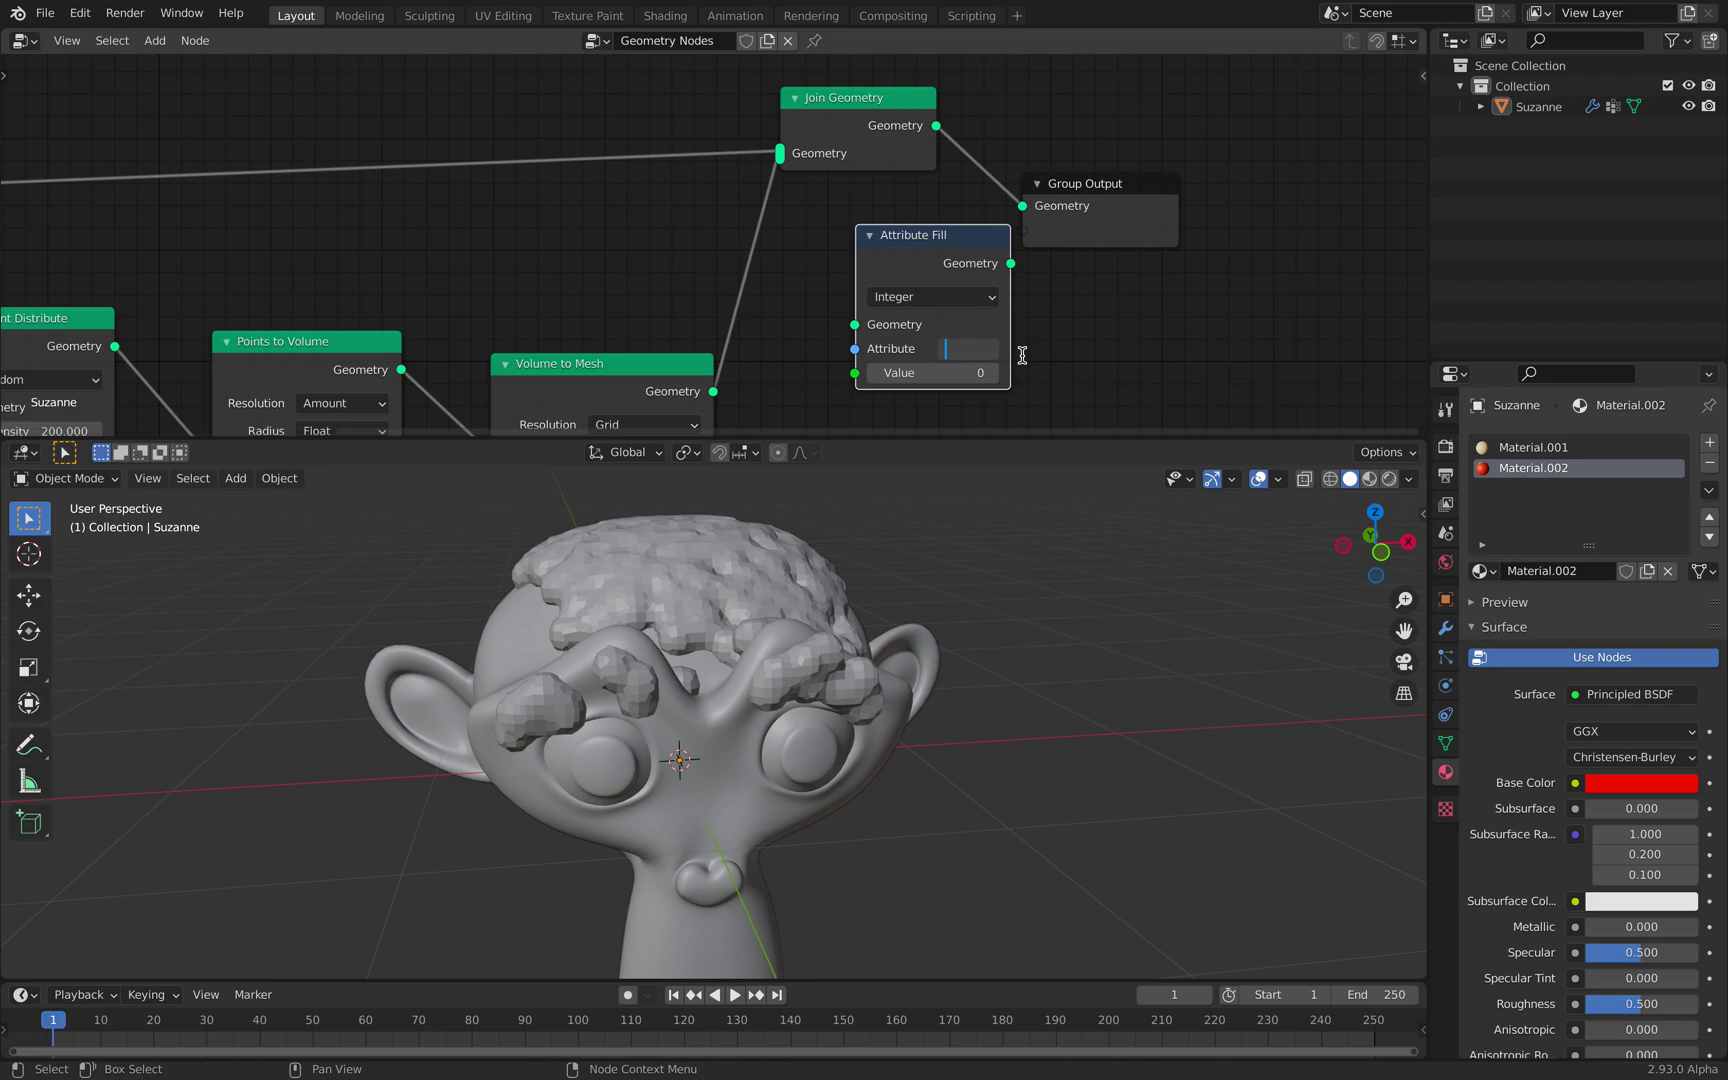
left_click_drag(1129, 189, 1202, 189)
left_click(968, 349)
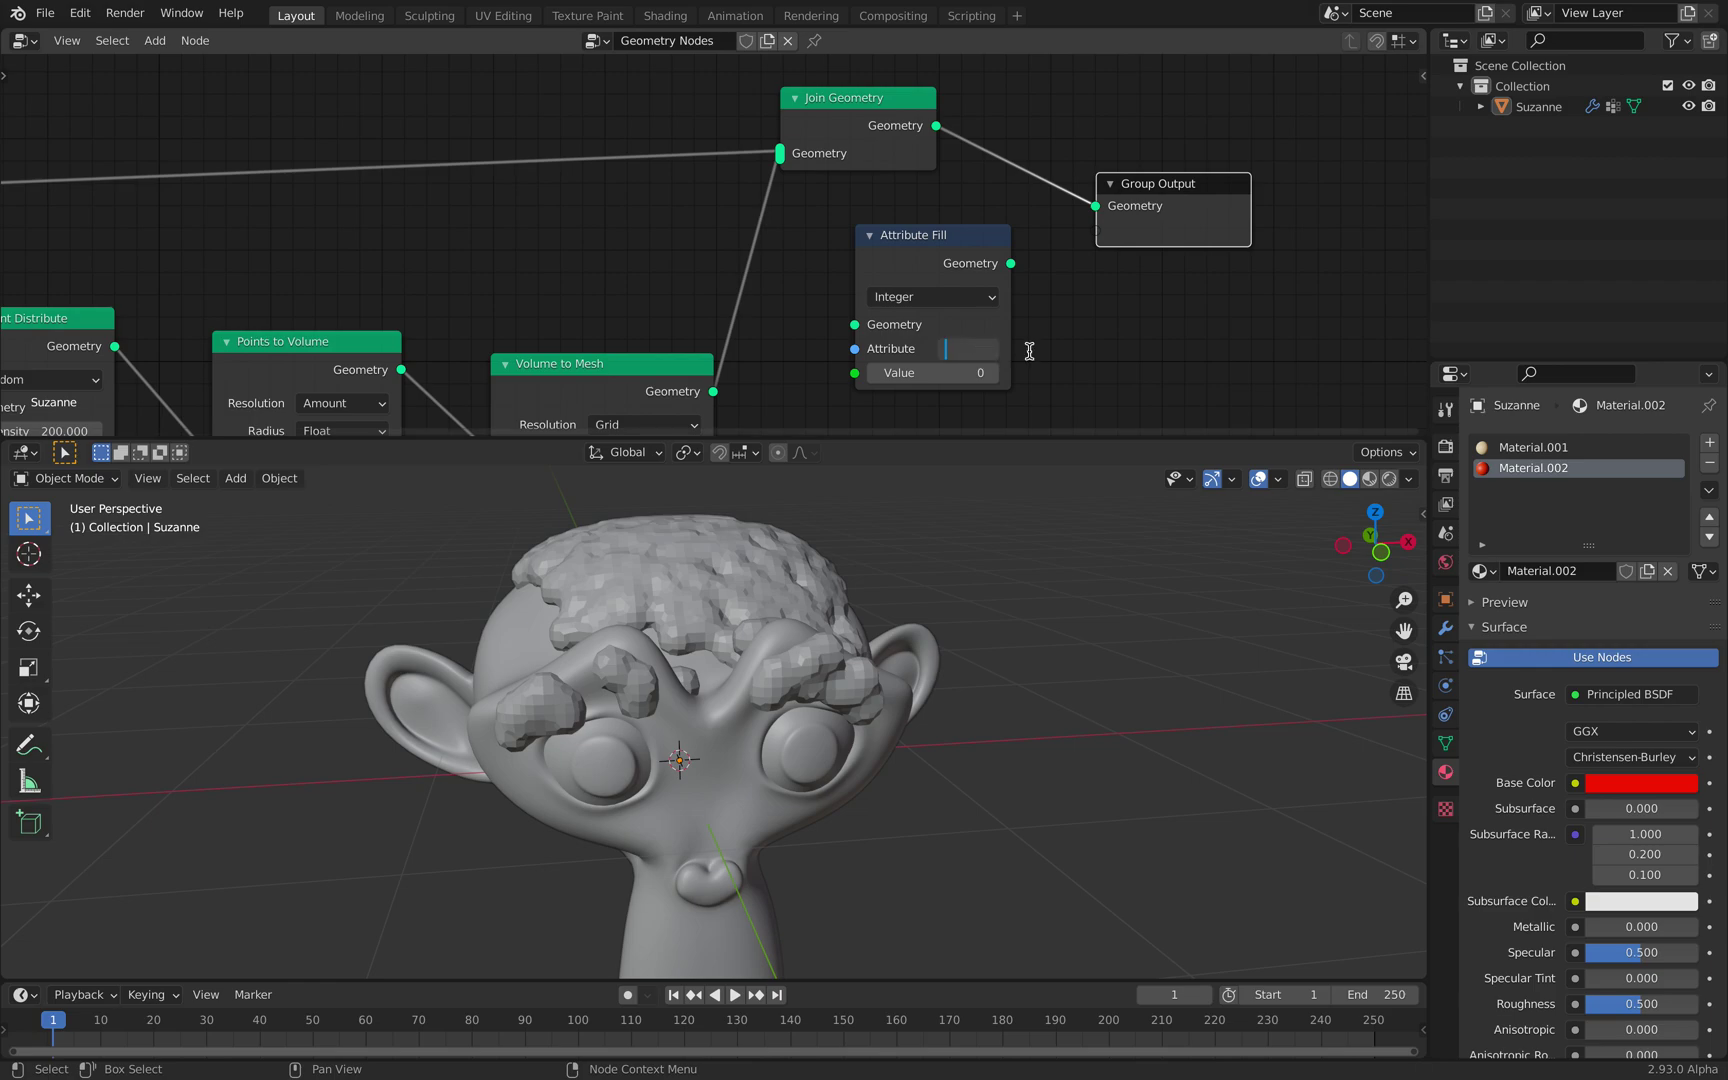
type("material_index")
key("Return")
left_click_drag(922, 235, 835, 233)
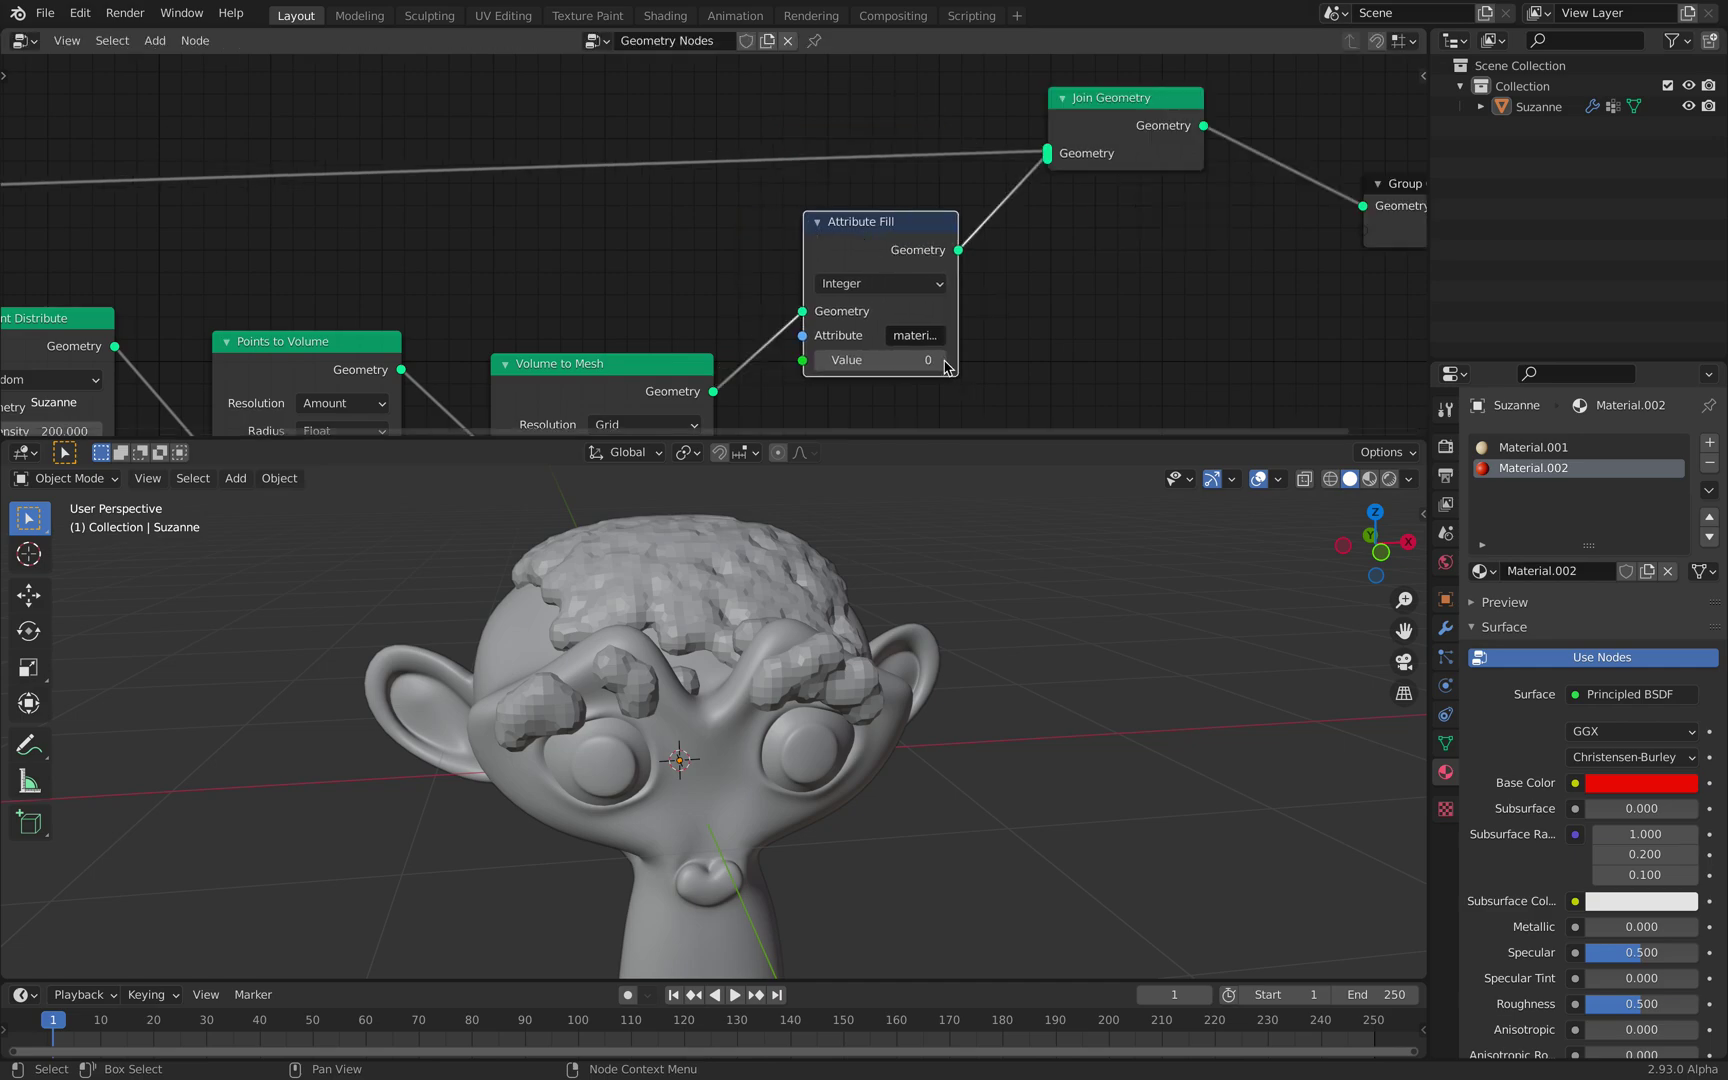
Step: Set the Attribute Fill value to 1 and display the 3D viewport in Material Preview shading
left_click(941, 361)
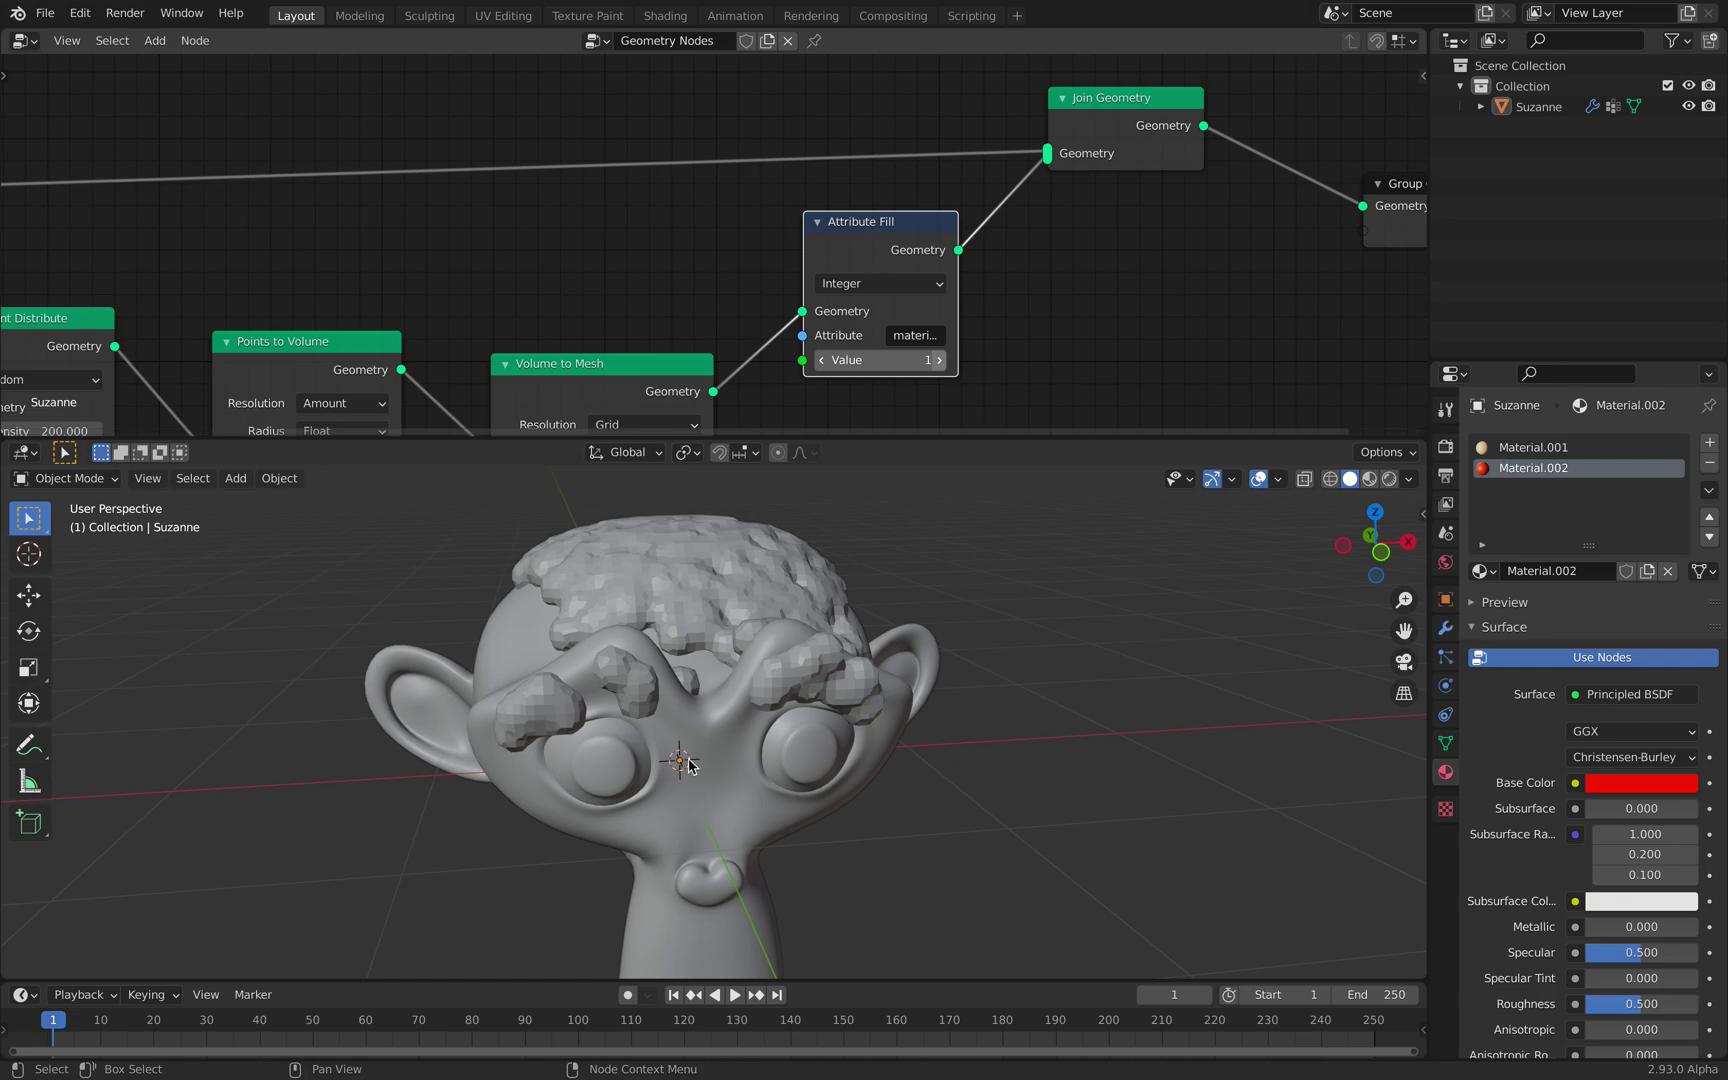
left_click(1370, 480)
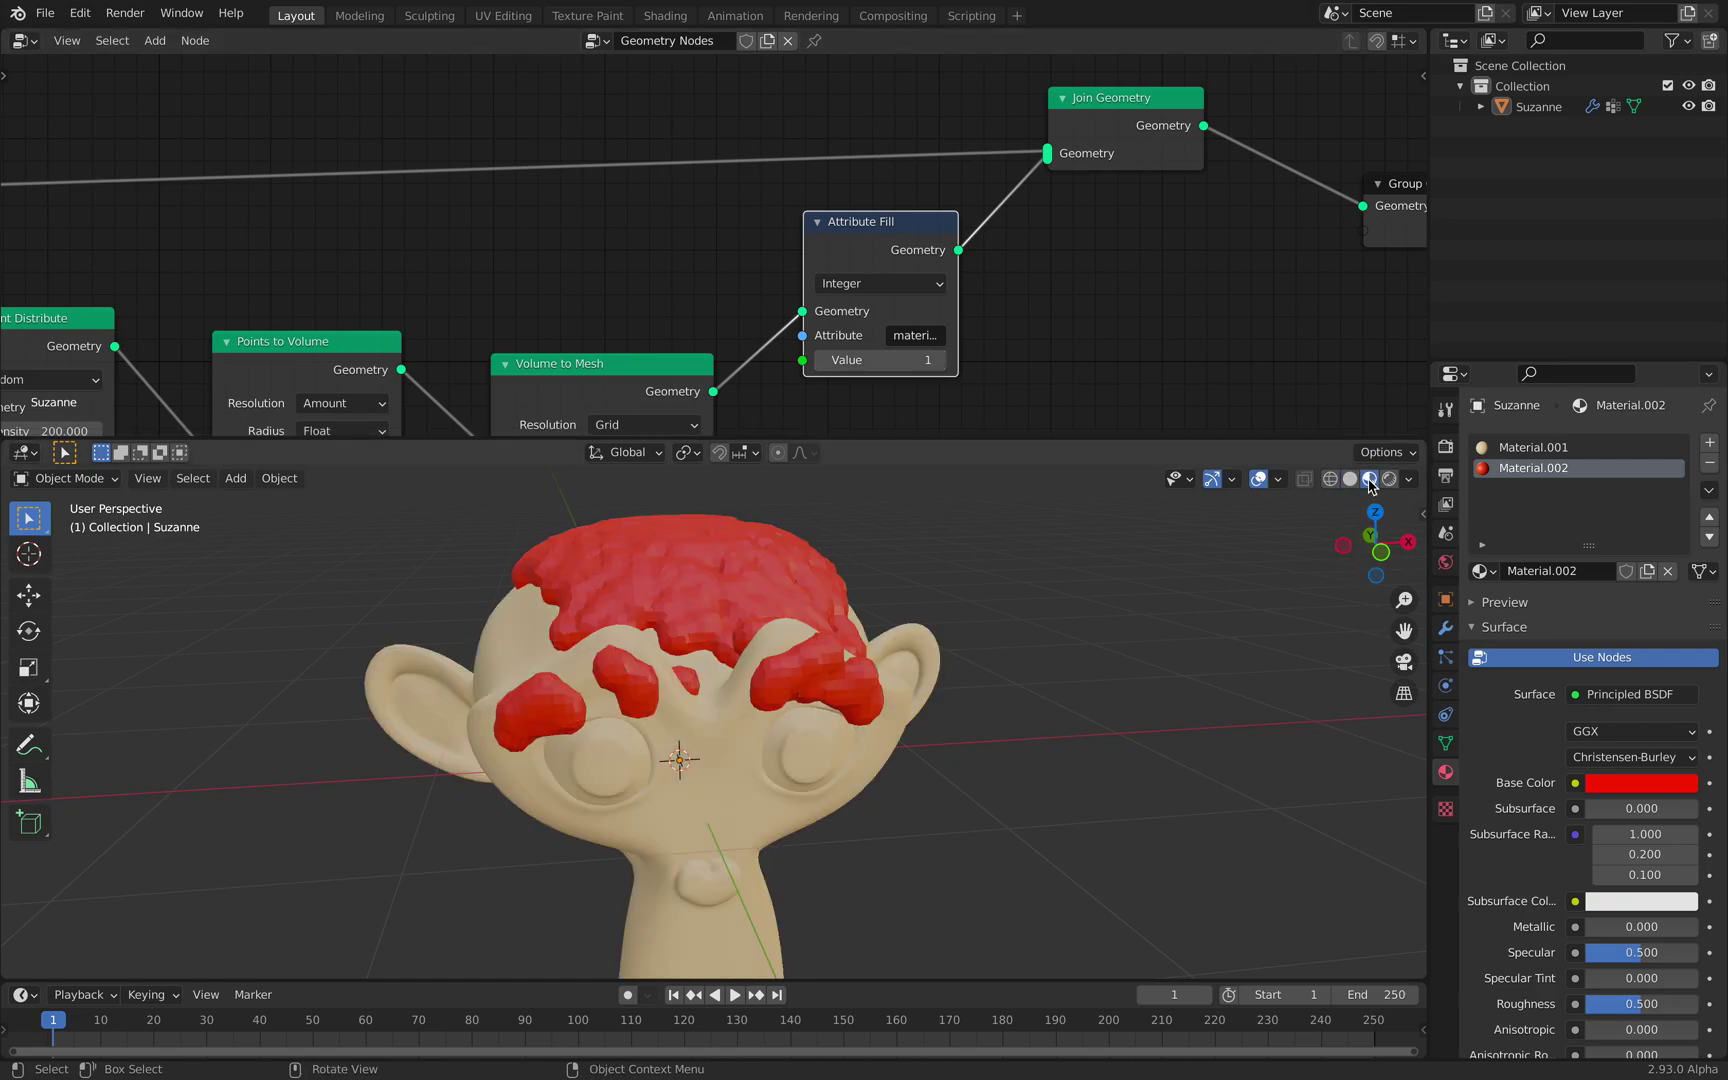
middle_click_drag(1024, 628, 744, 634)
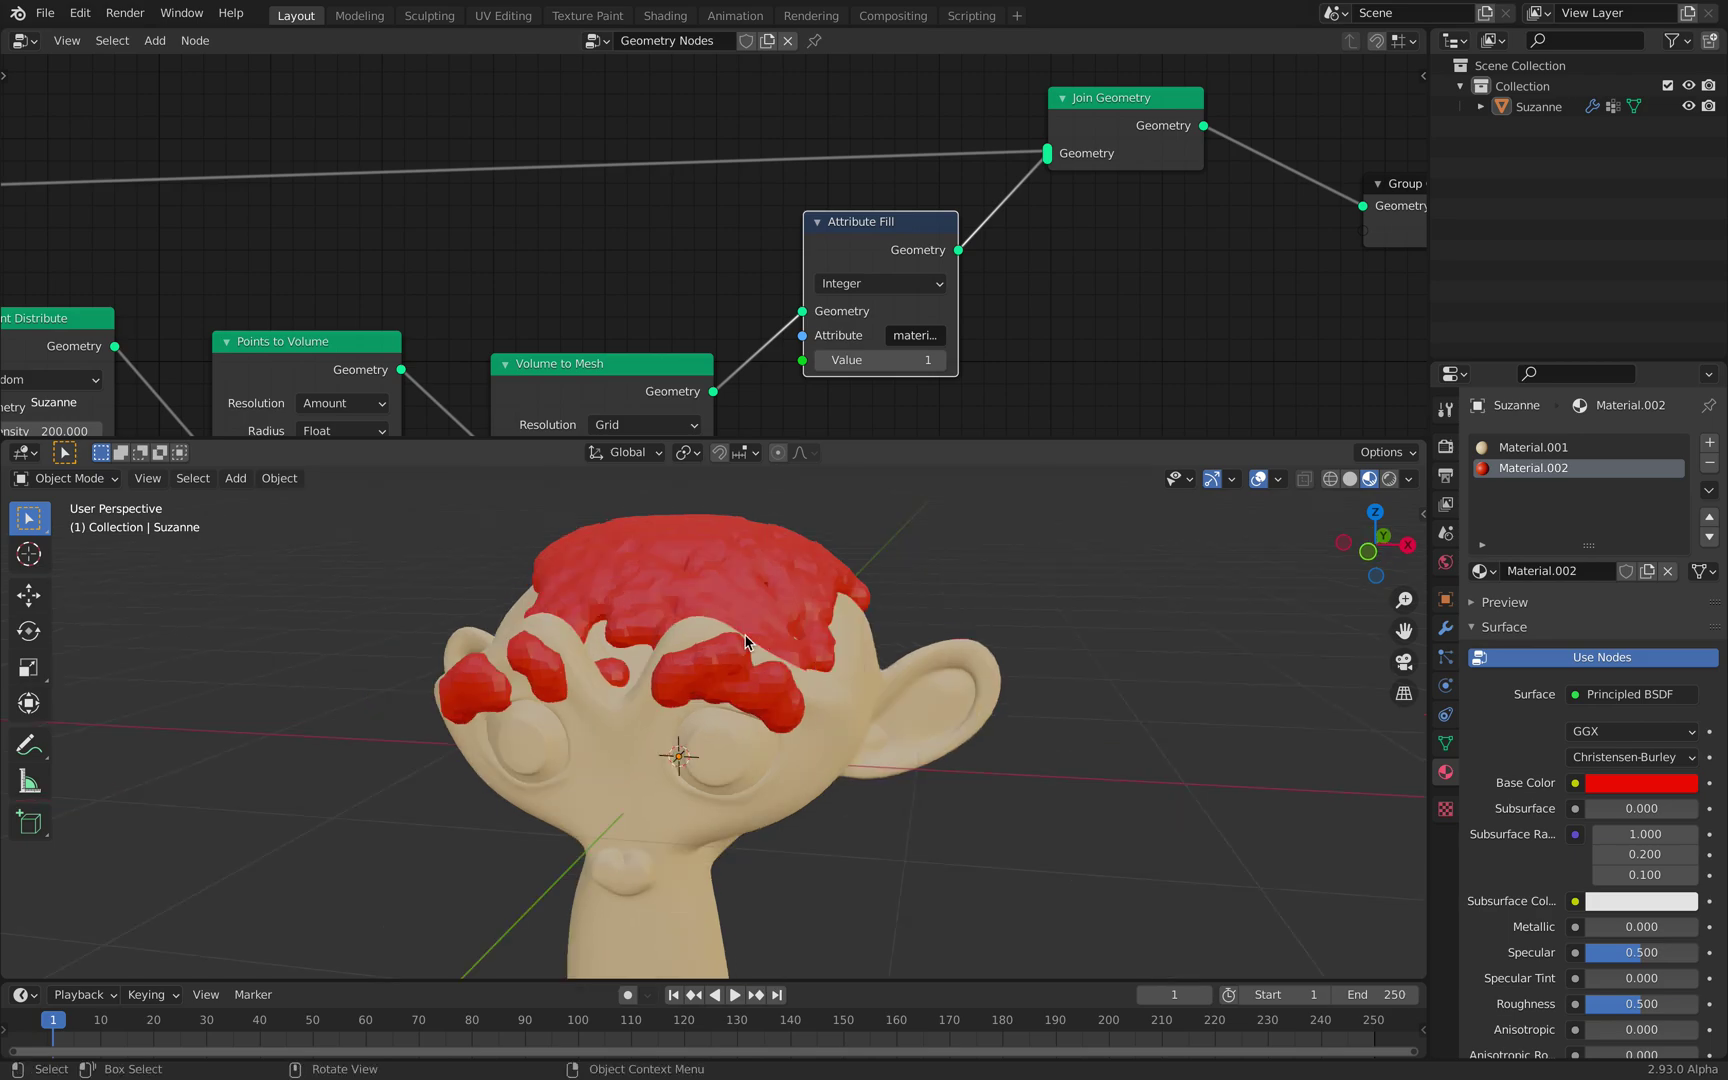
Step: Change the base color of Material.002 to green (H 0.310, S 0.918, V 0.800) and save the file
left_click(1648, 786)
left_click_drag(1615, 598, 1544, 547)
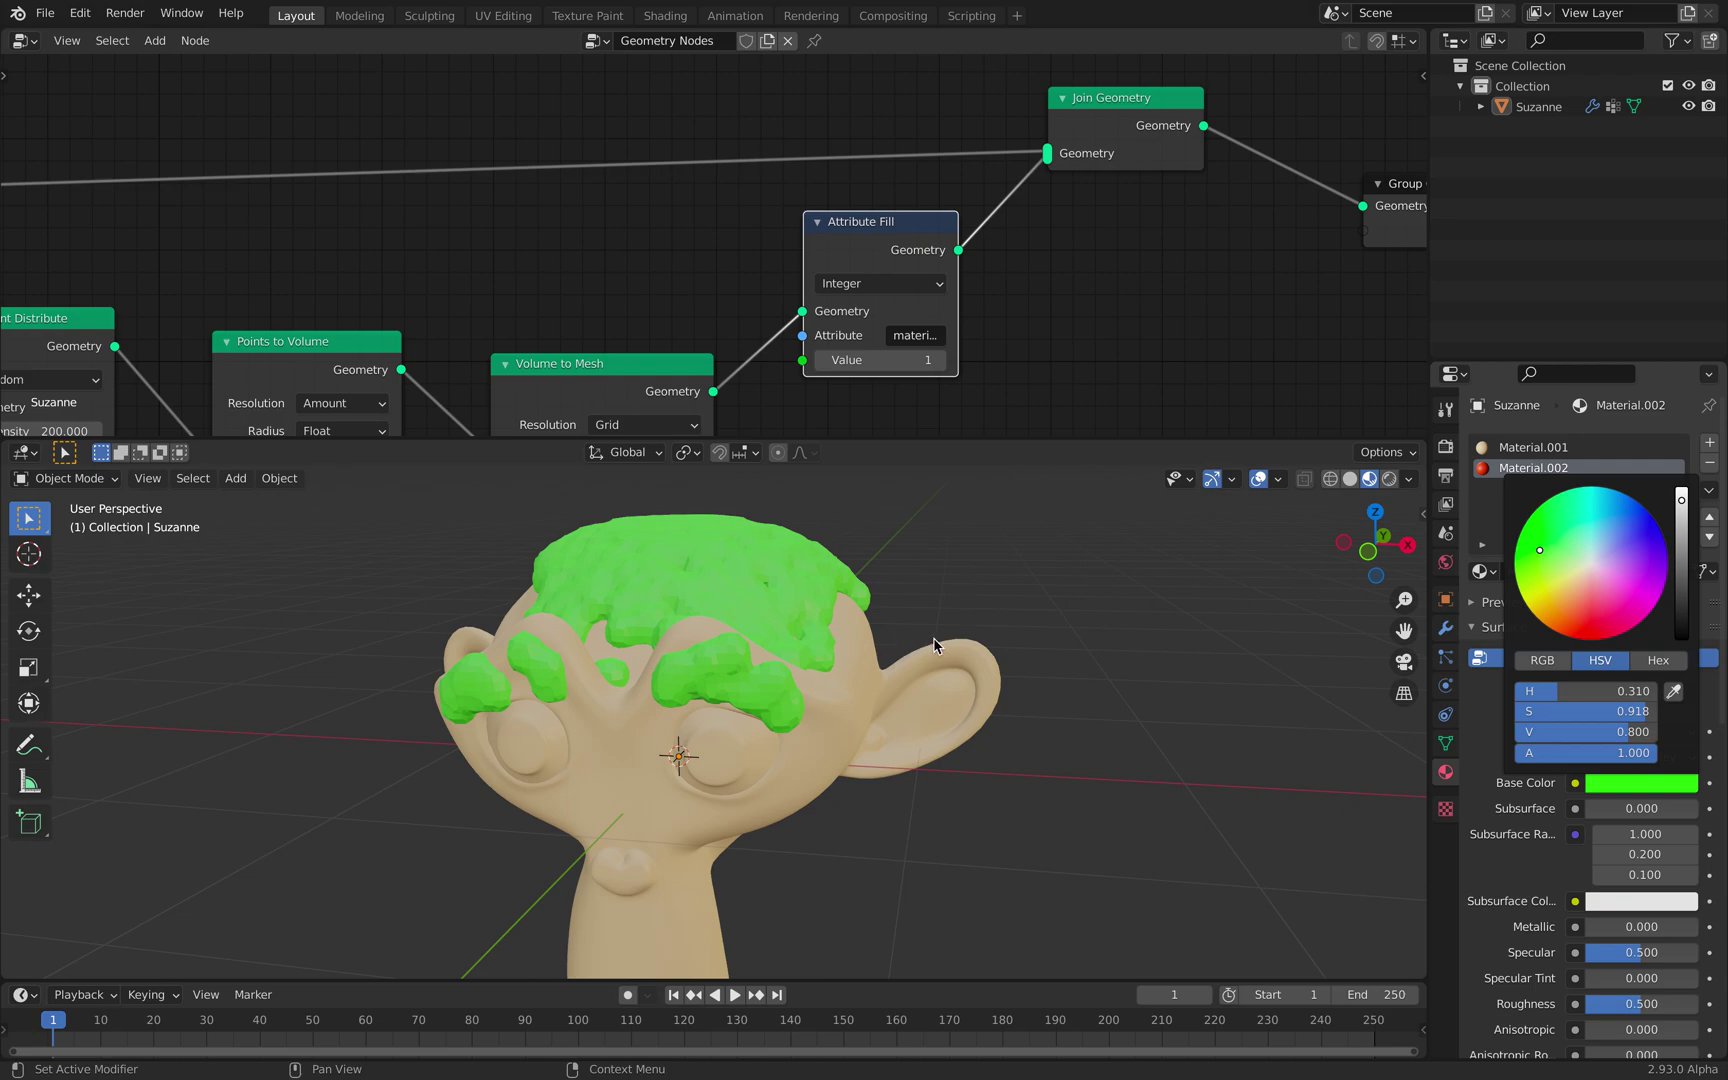
middle_click_drag(932, 643, 935, 643)
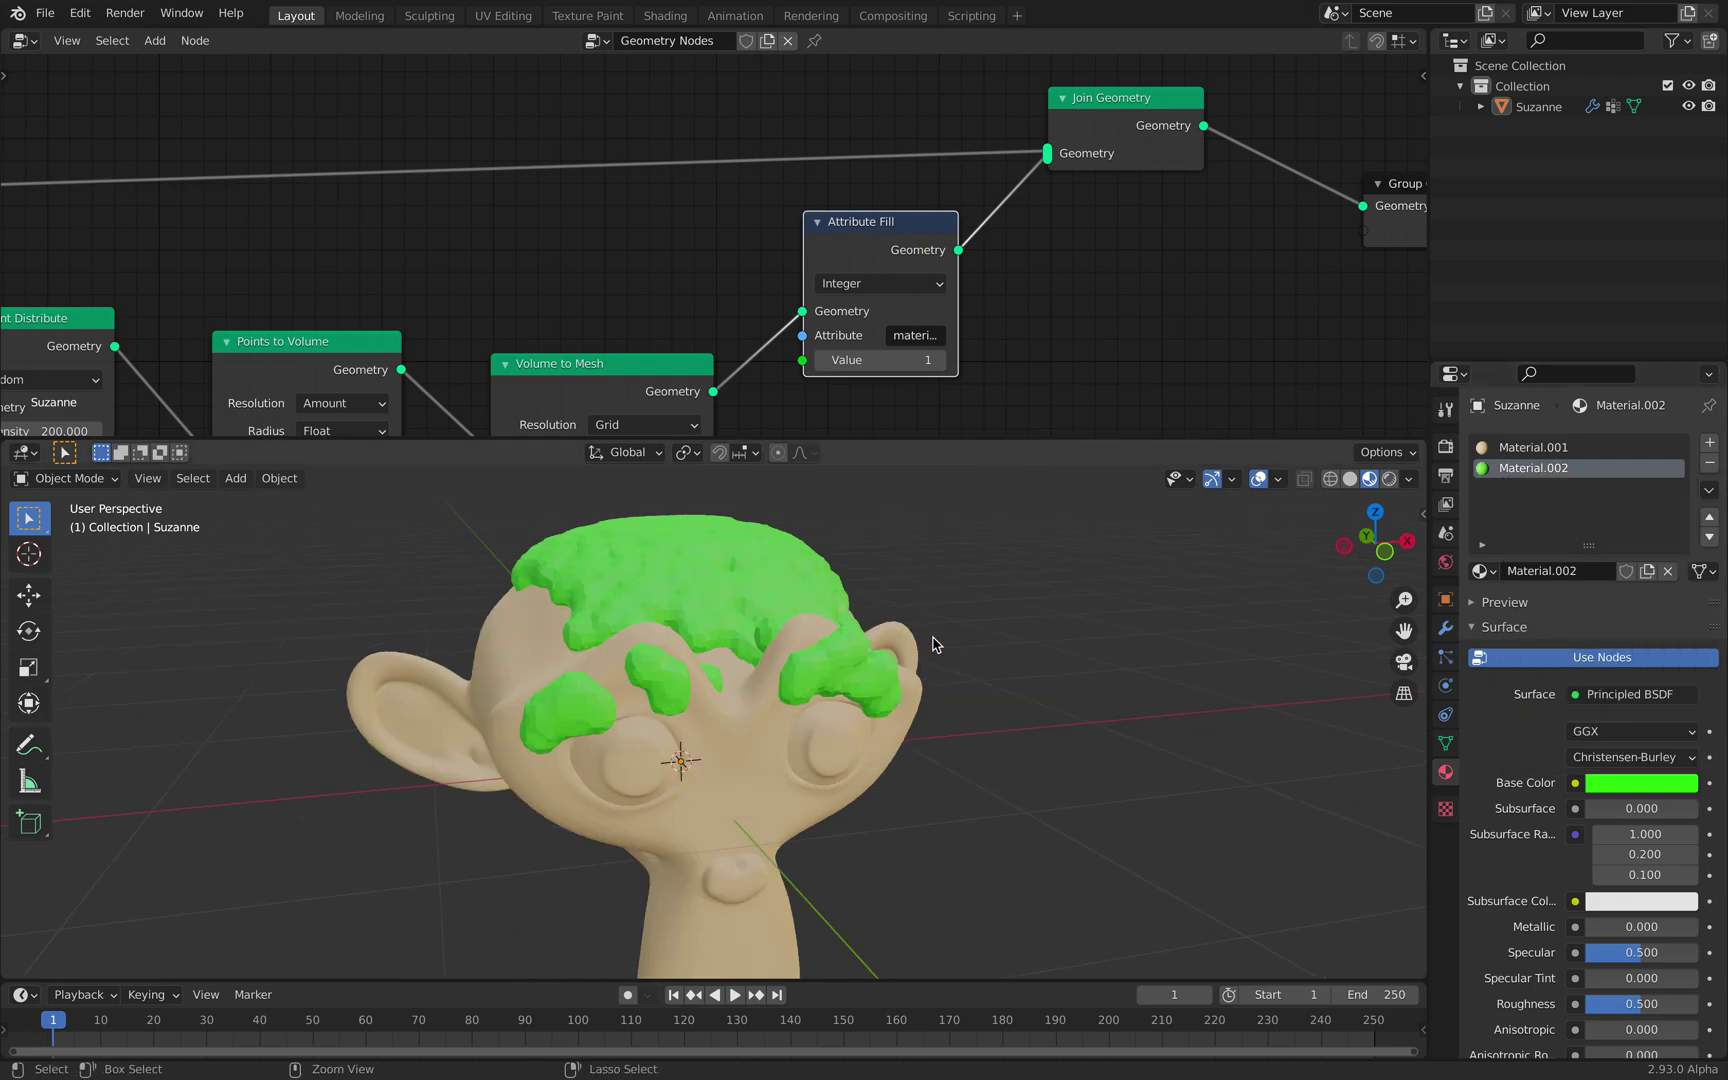
key("ctrl+s")
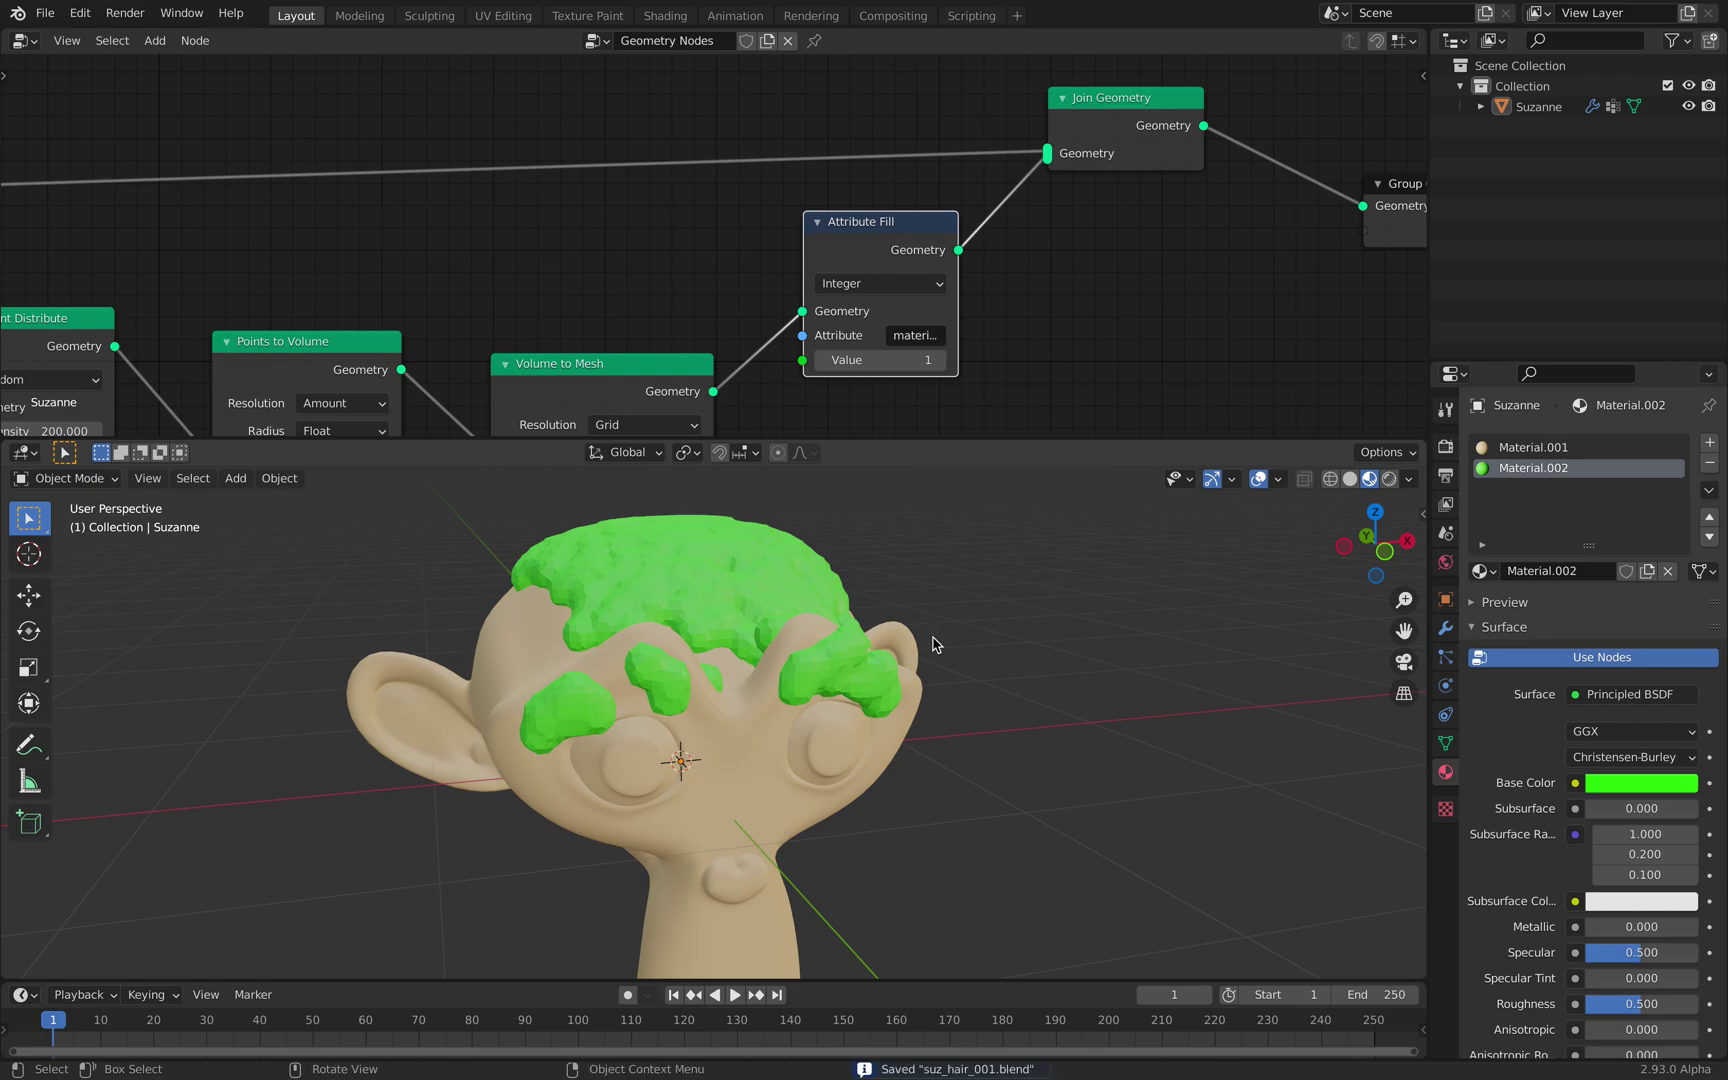
Step: Shift Group Output and Join Geometry farther away from Attribute Fill to make room for more nodes
middle_click_drag(932, 643, 757, 620)
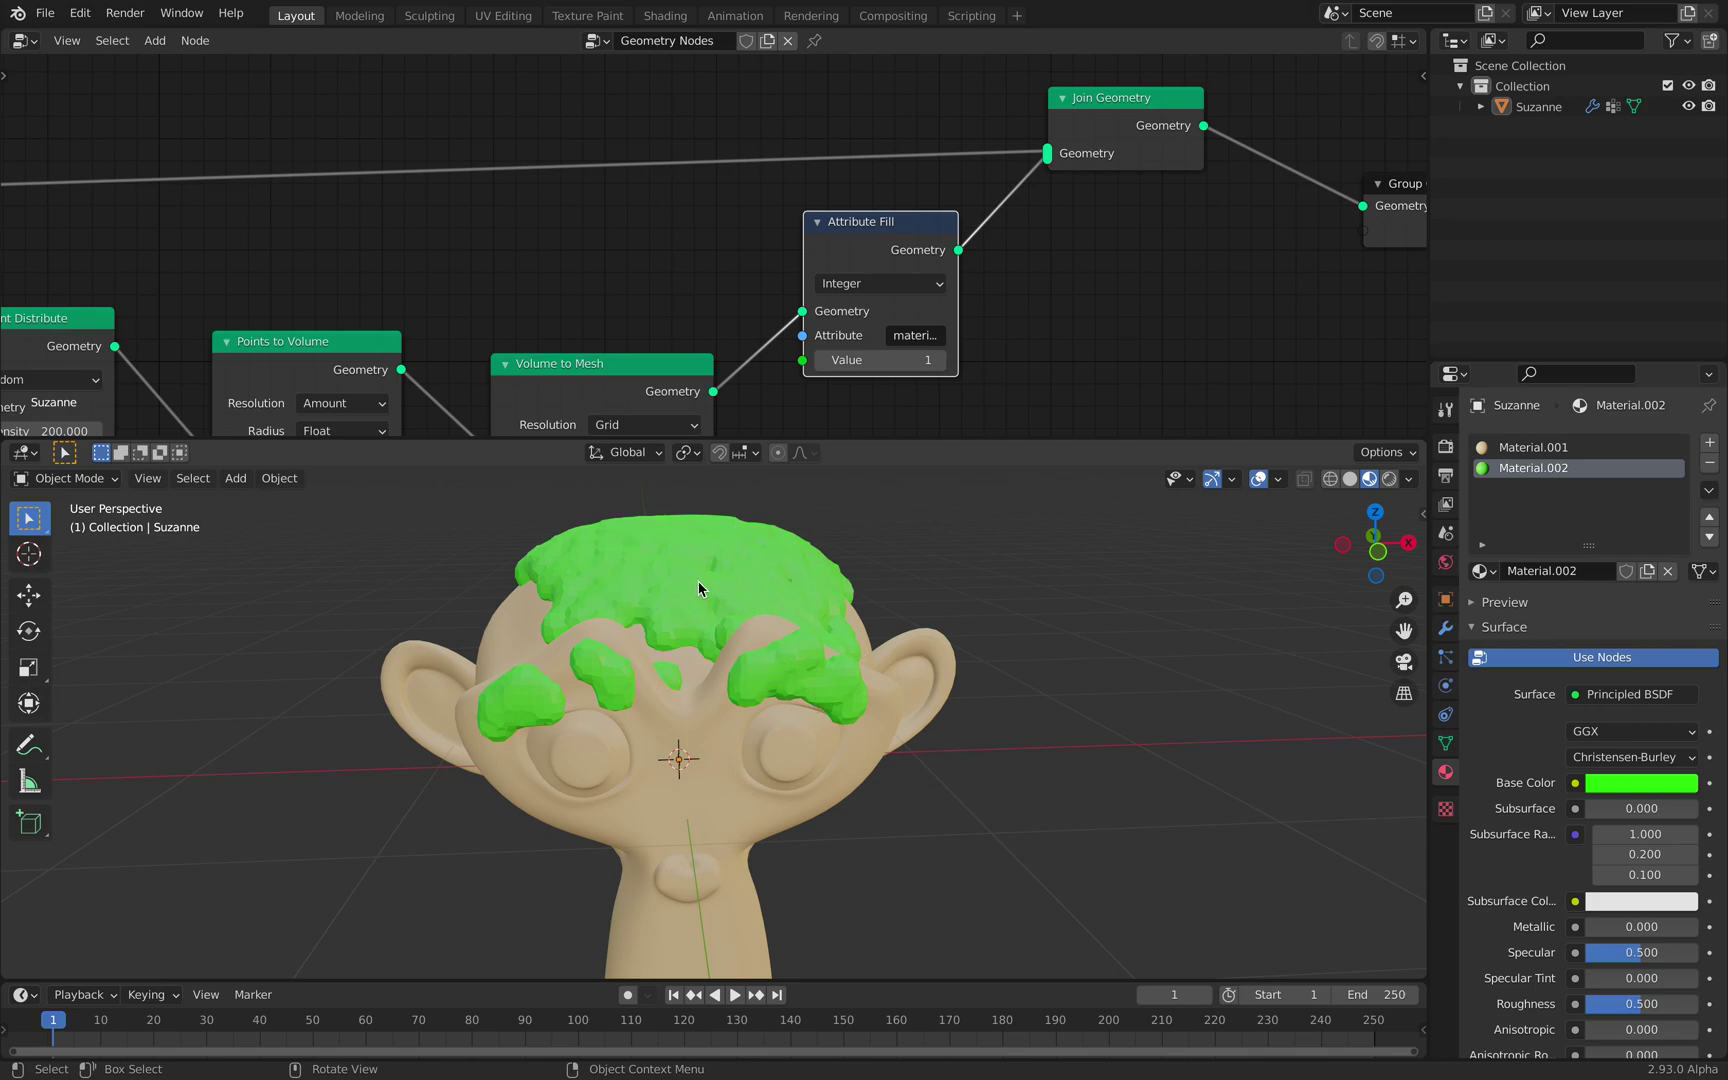
middle_click_drag(920, 601, 970, 600)
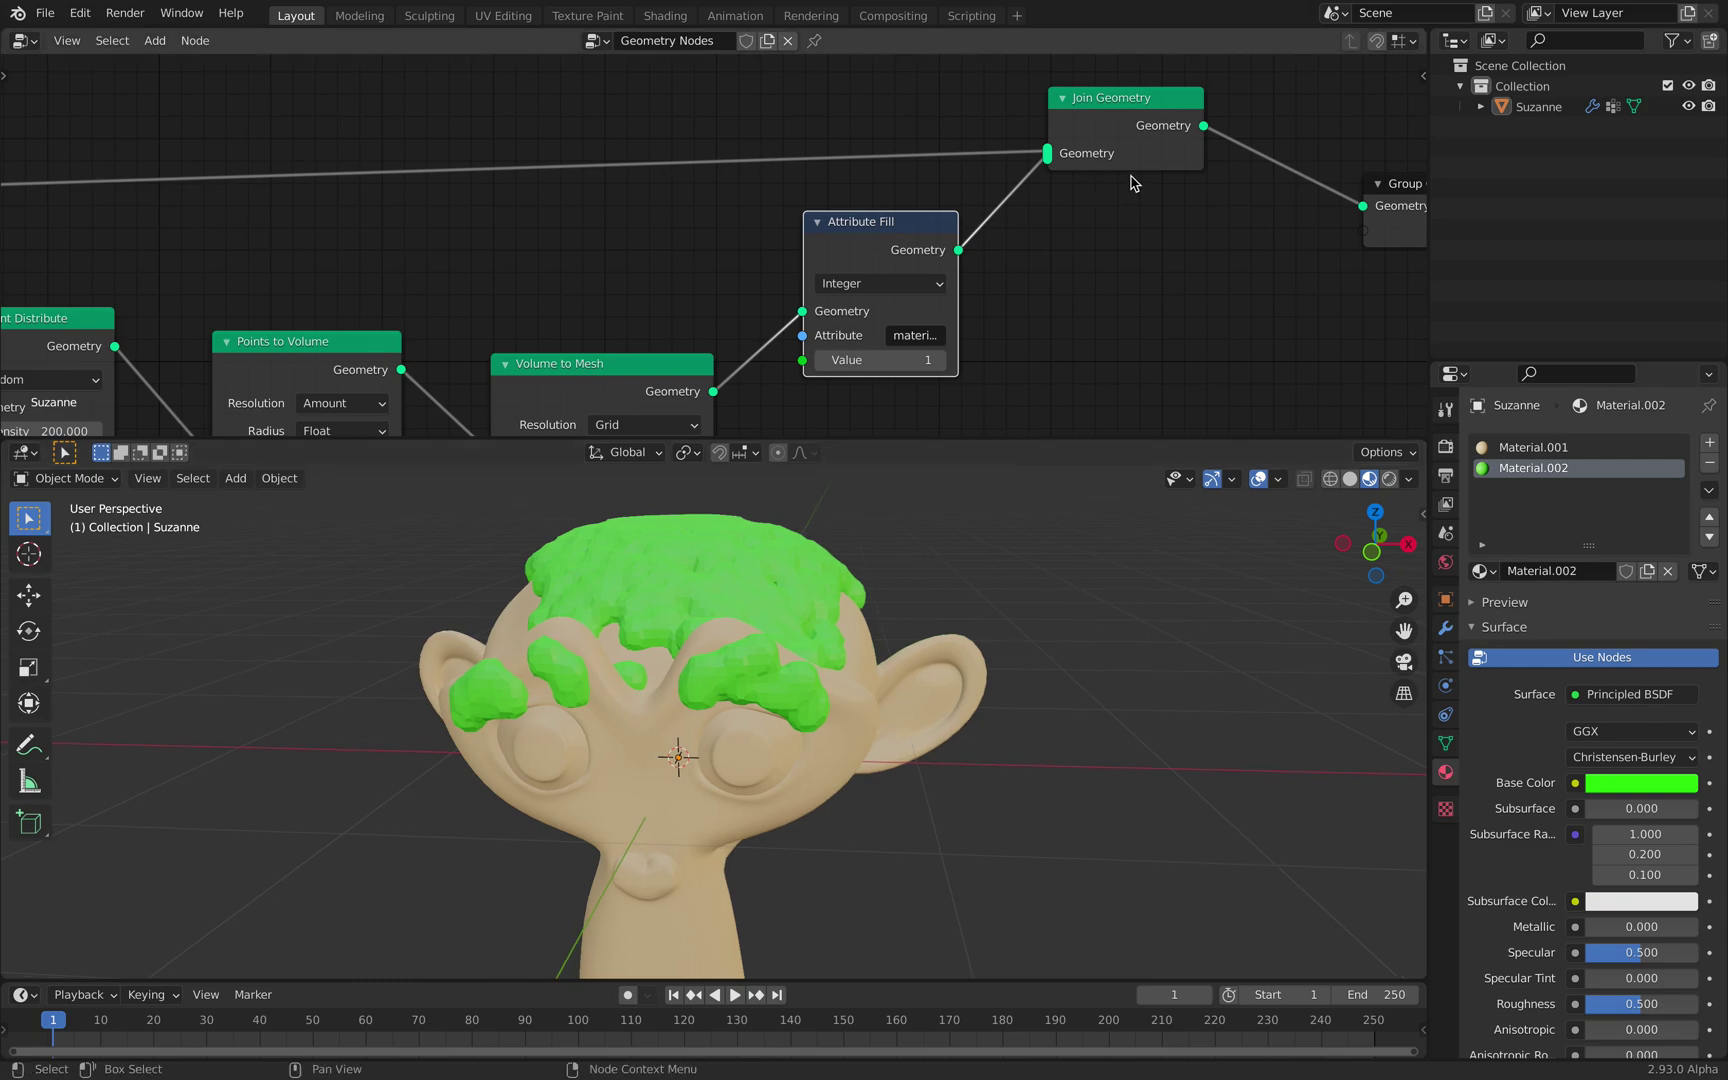
middle_click_drag(1051, 180, 714, 206)
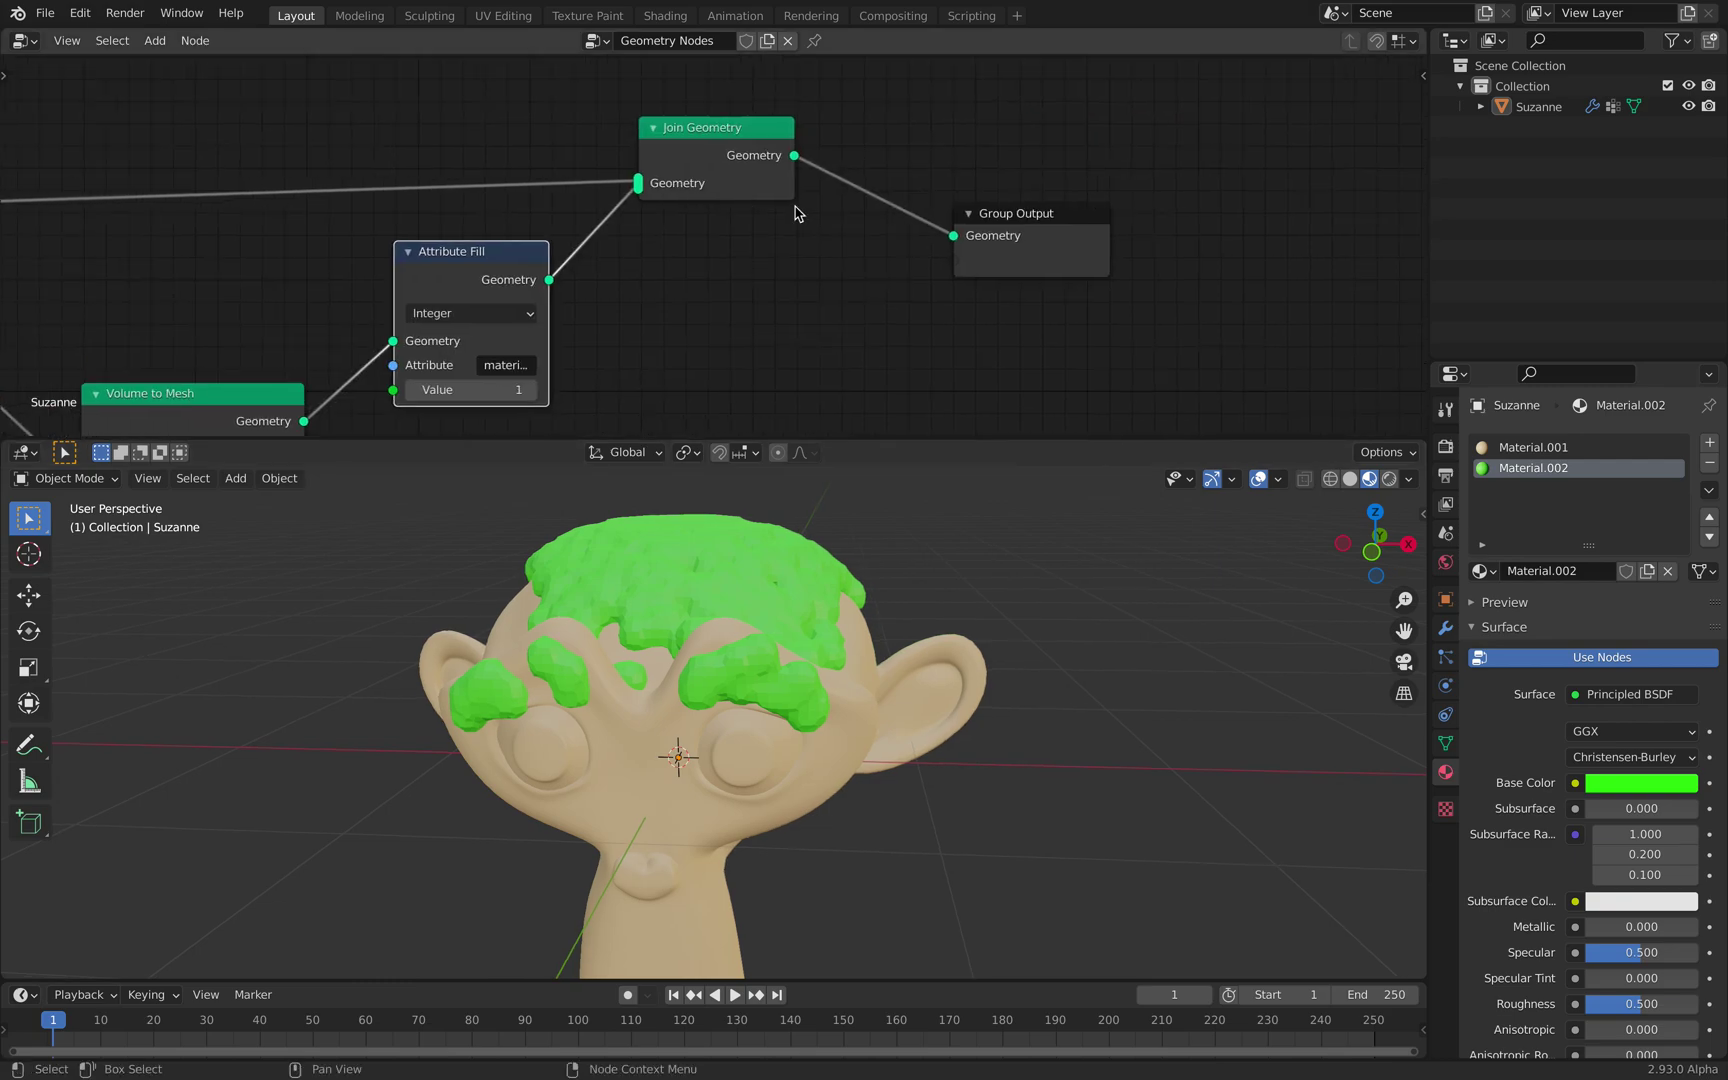
left_click_drag(1040, 220, 1277, 197)
left_click_drag(745, 132, 1037, 119)
scroll(860, 285, "up", 3)
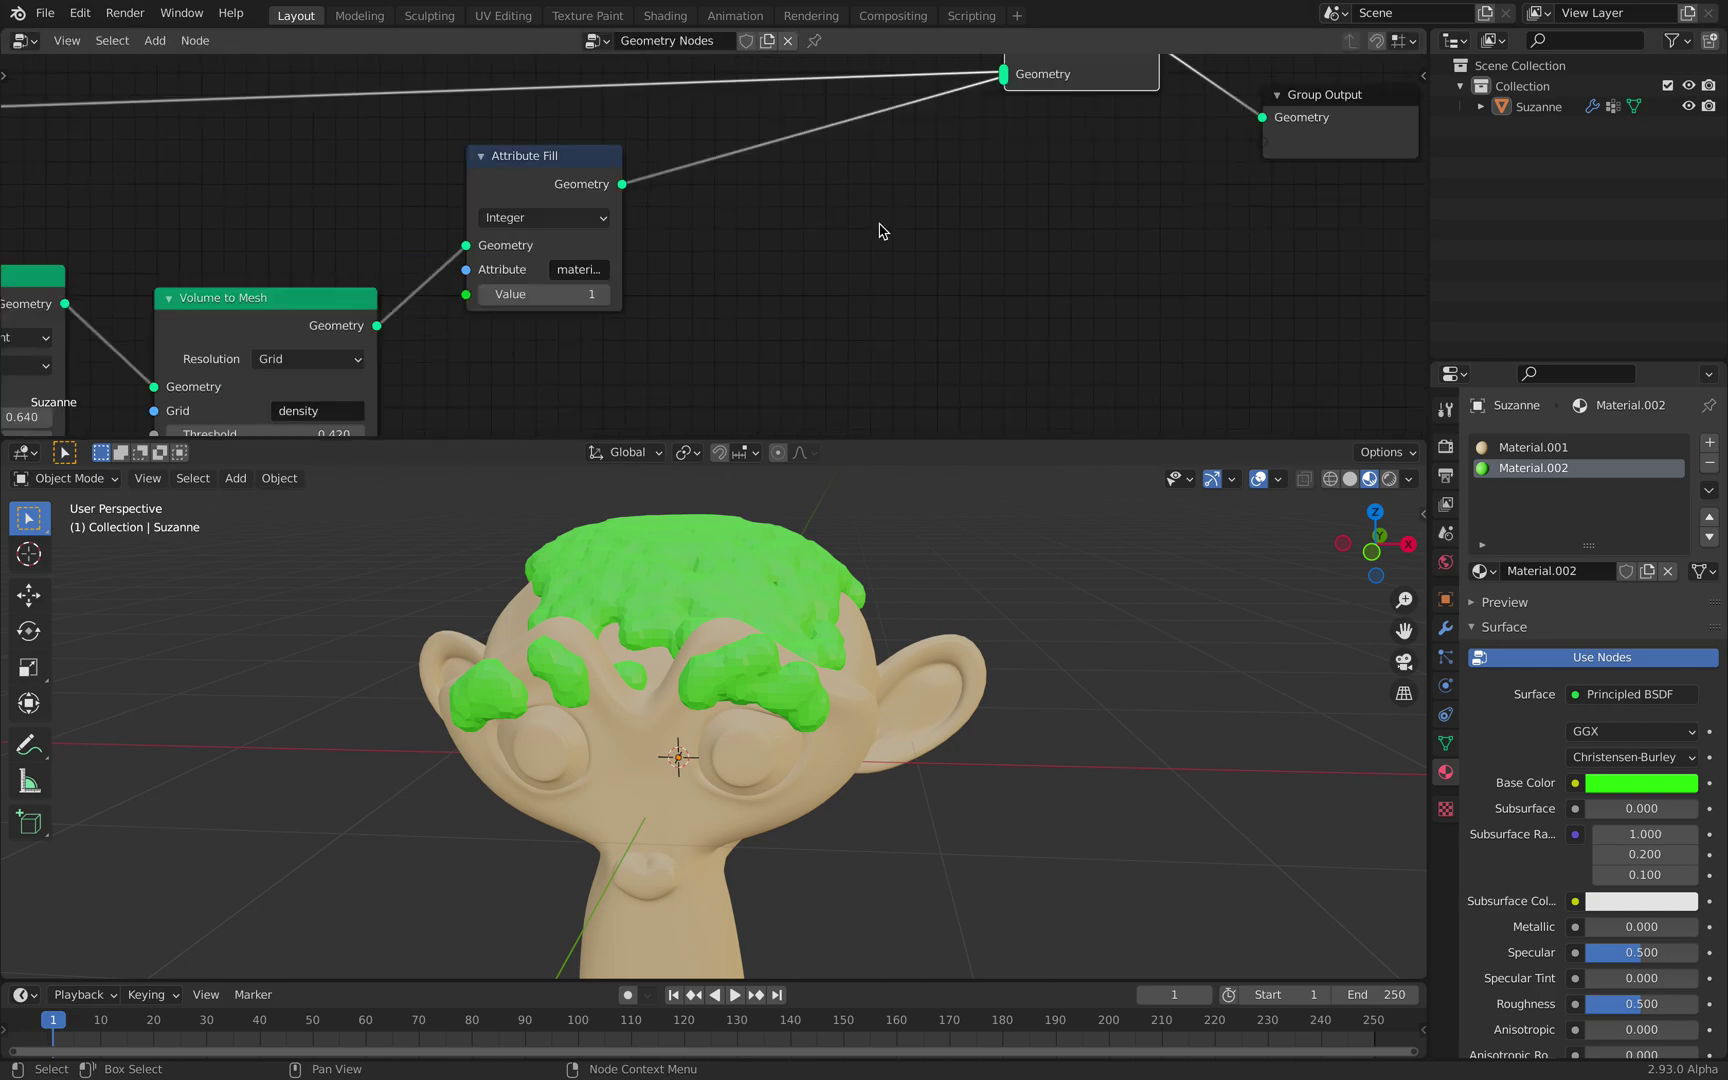
Step: Add a mesh cylinder to the scene and move it clear of Suzanne, beside the head
key("shift+a")
mouse_move(1107, 597)
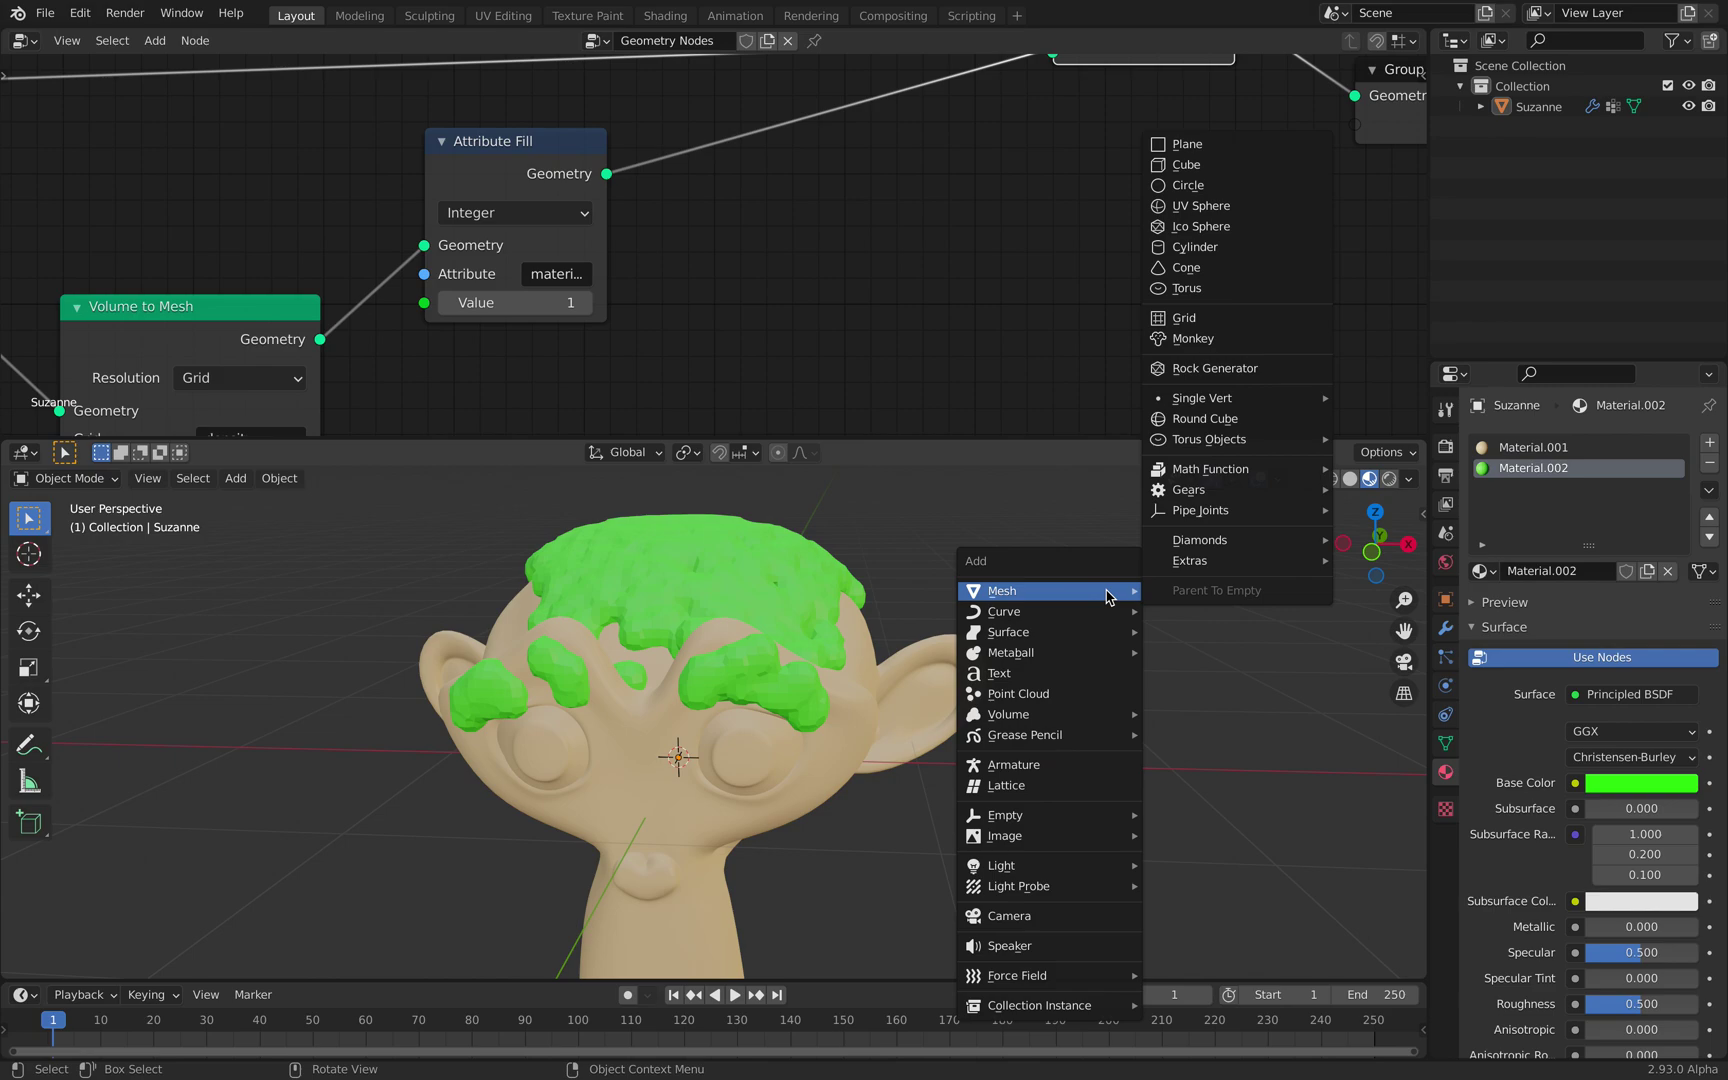
left_click(1185, 250)
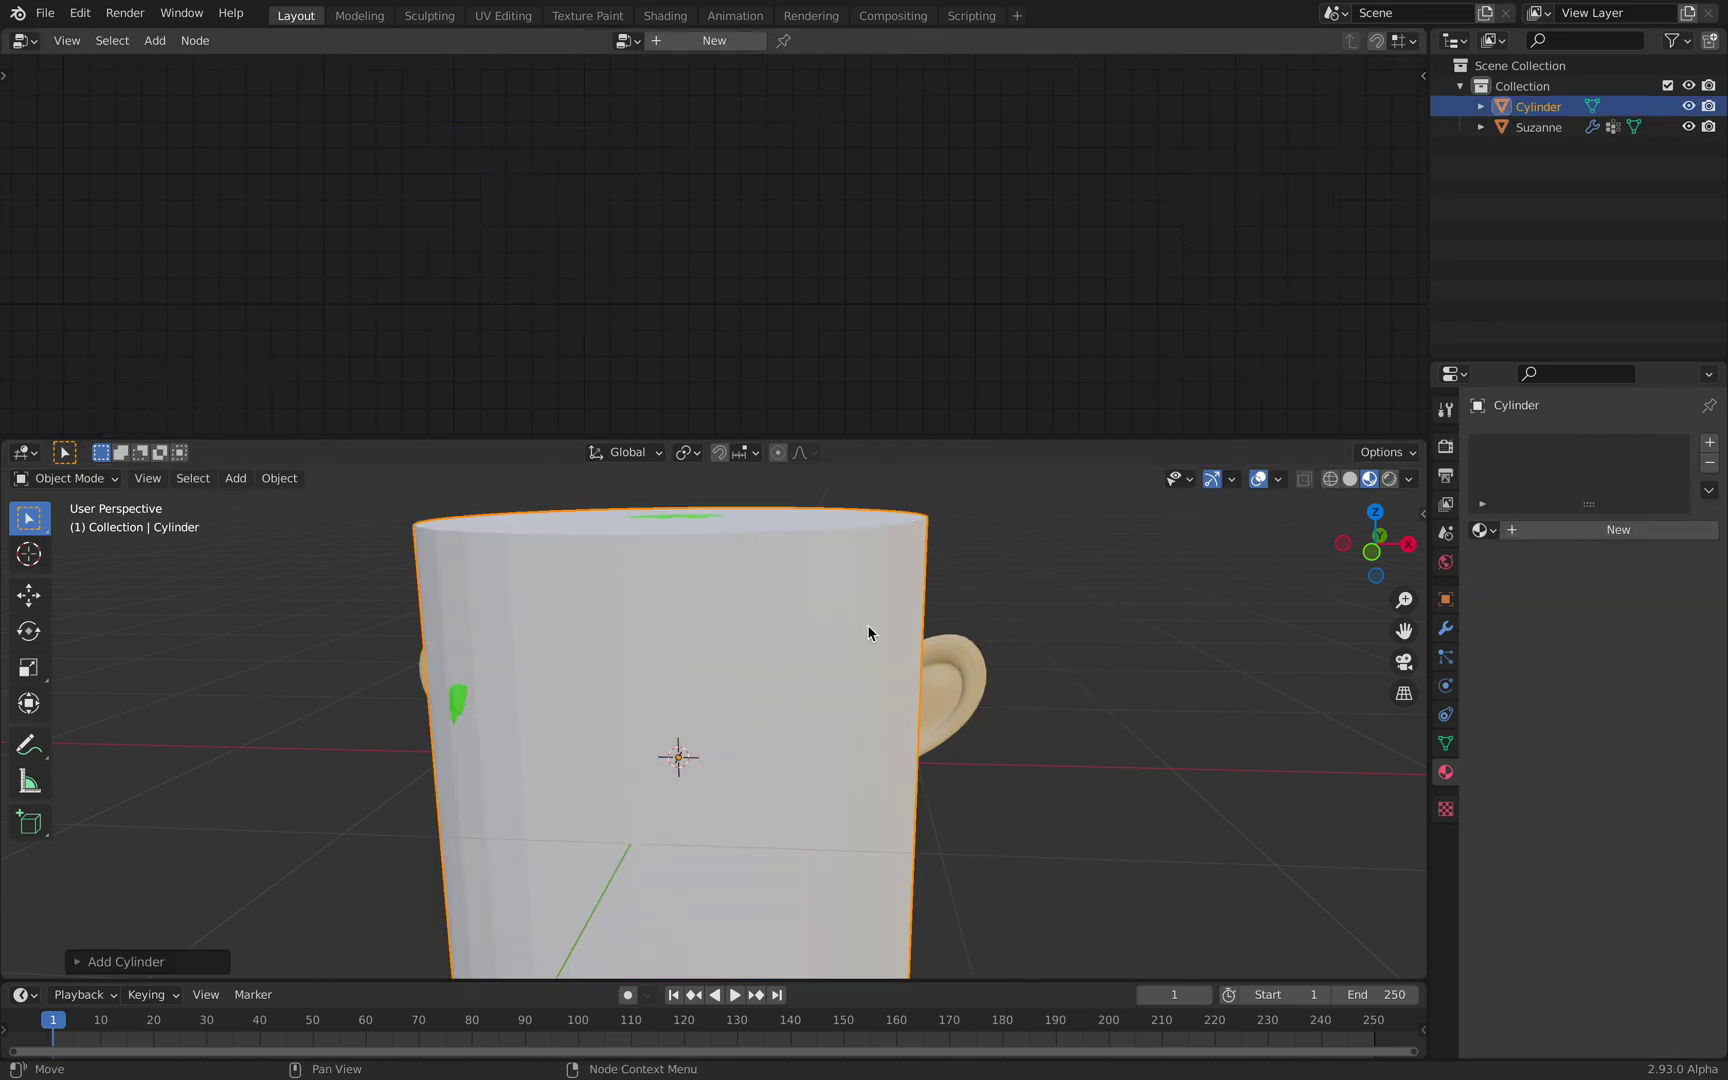
scroll(870, 635, "down", 2)
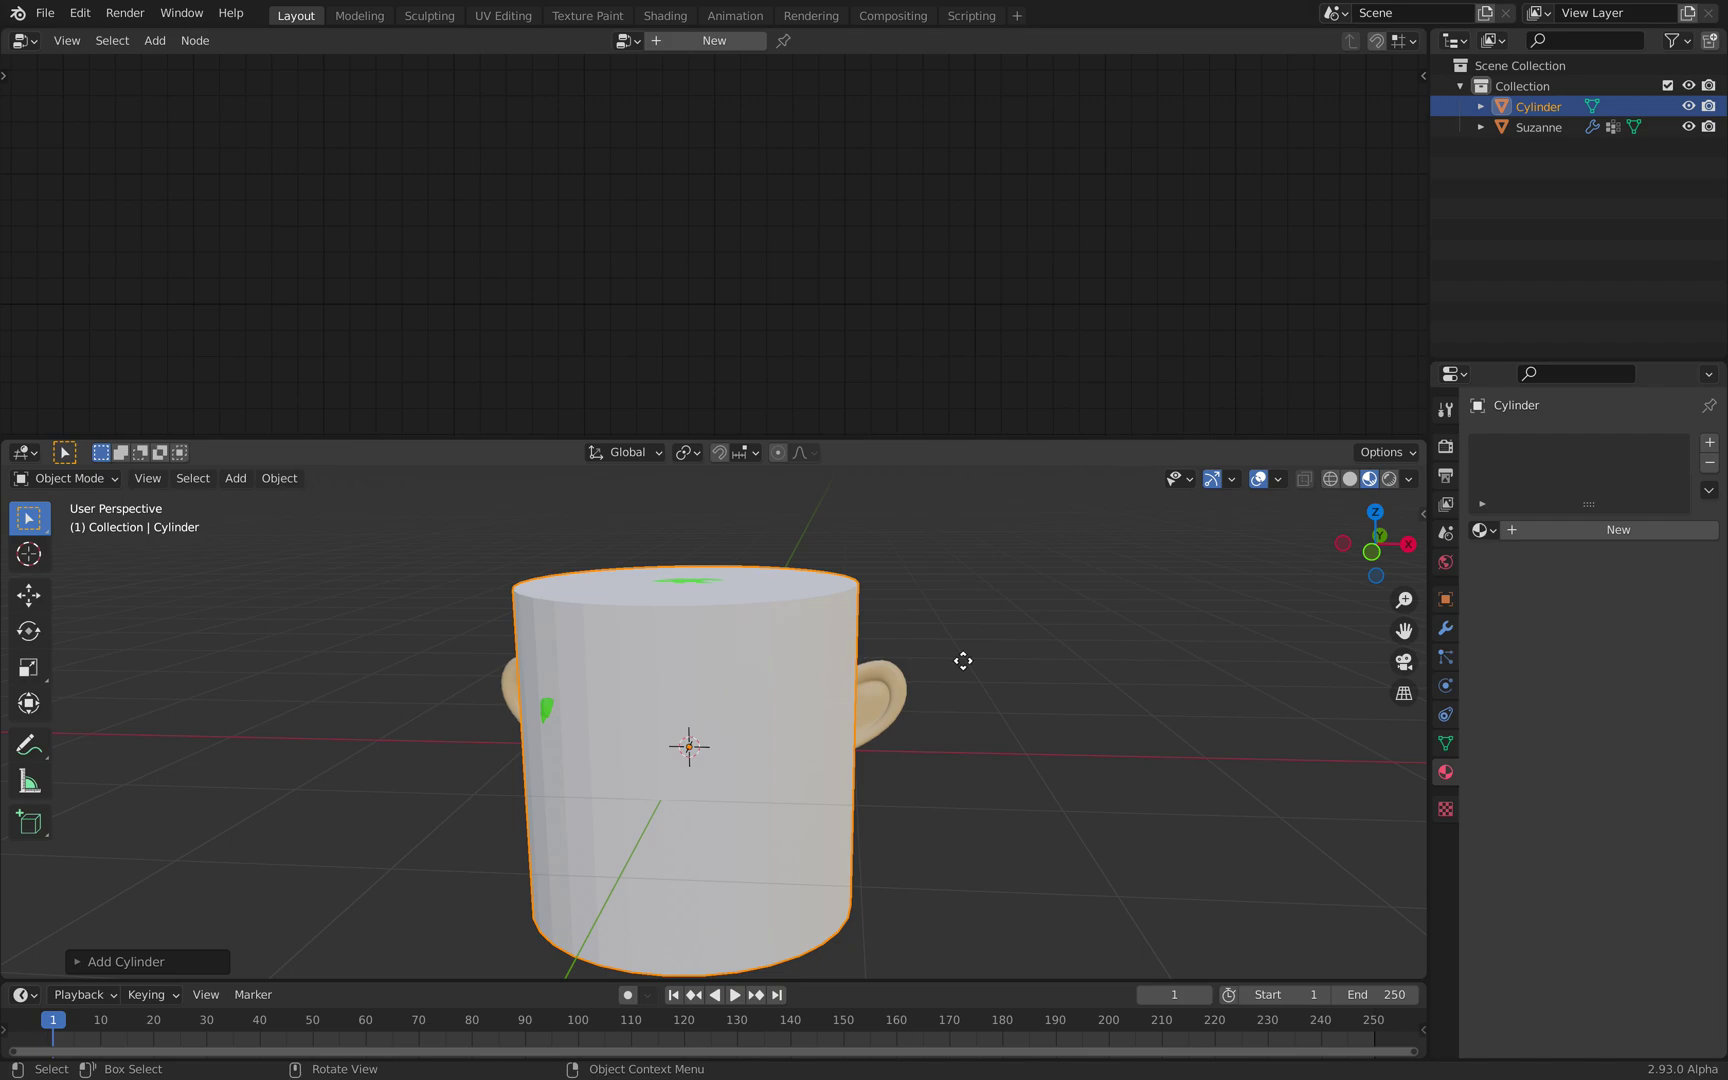
key("g")
left_click(1214, 653)
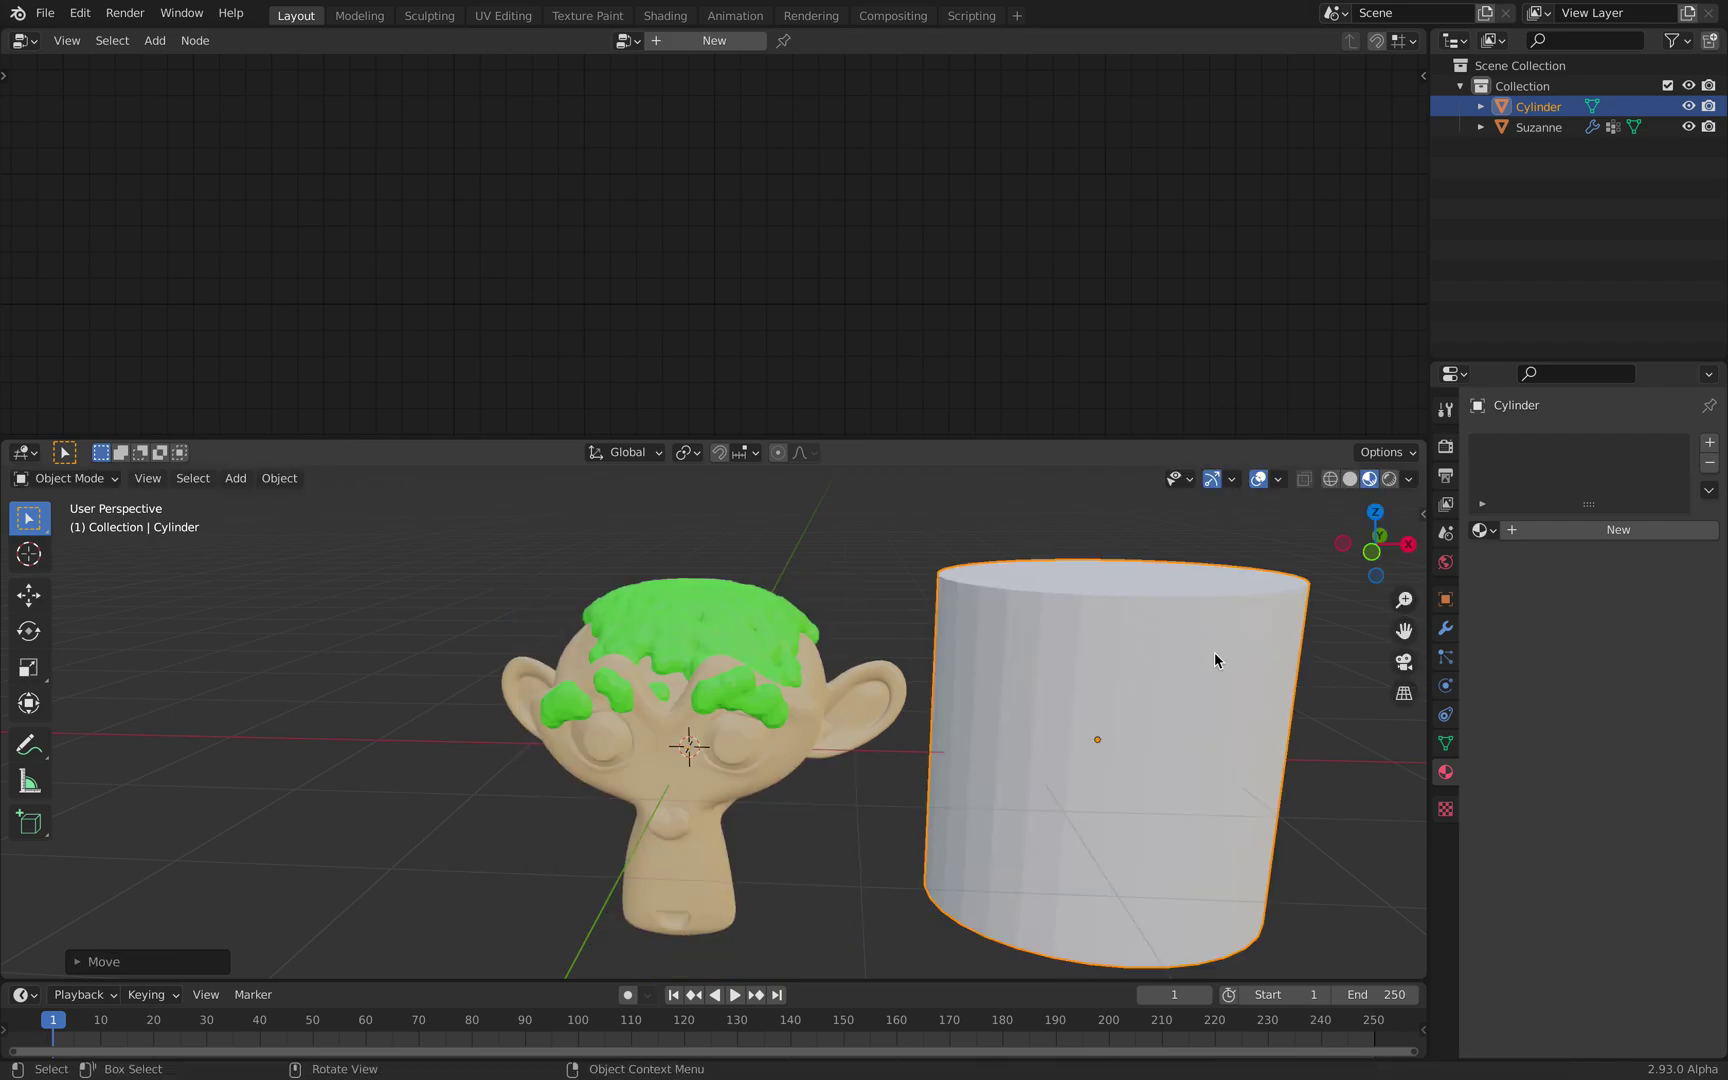
Step: Scale the cylinder's whole mesh down to about 0.08 in Edit Mode and return to Object Mode
key("Tab")
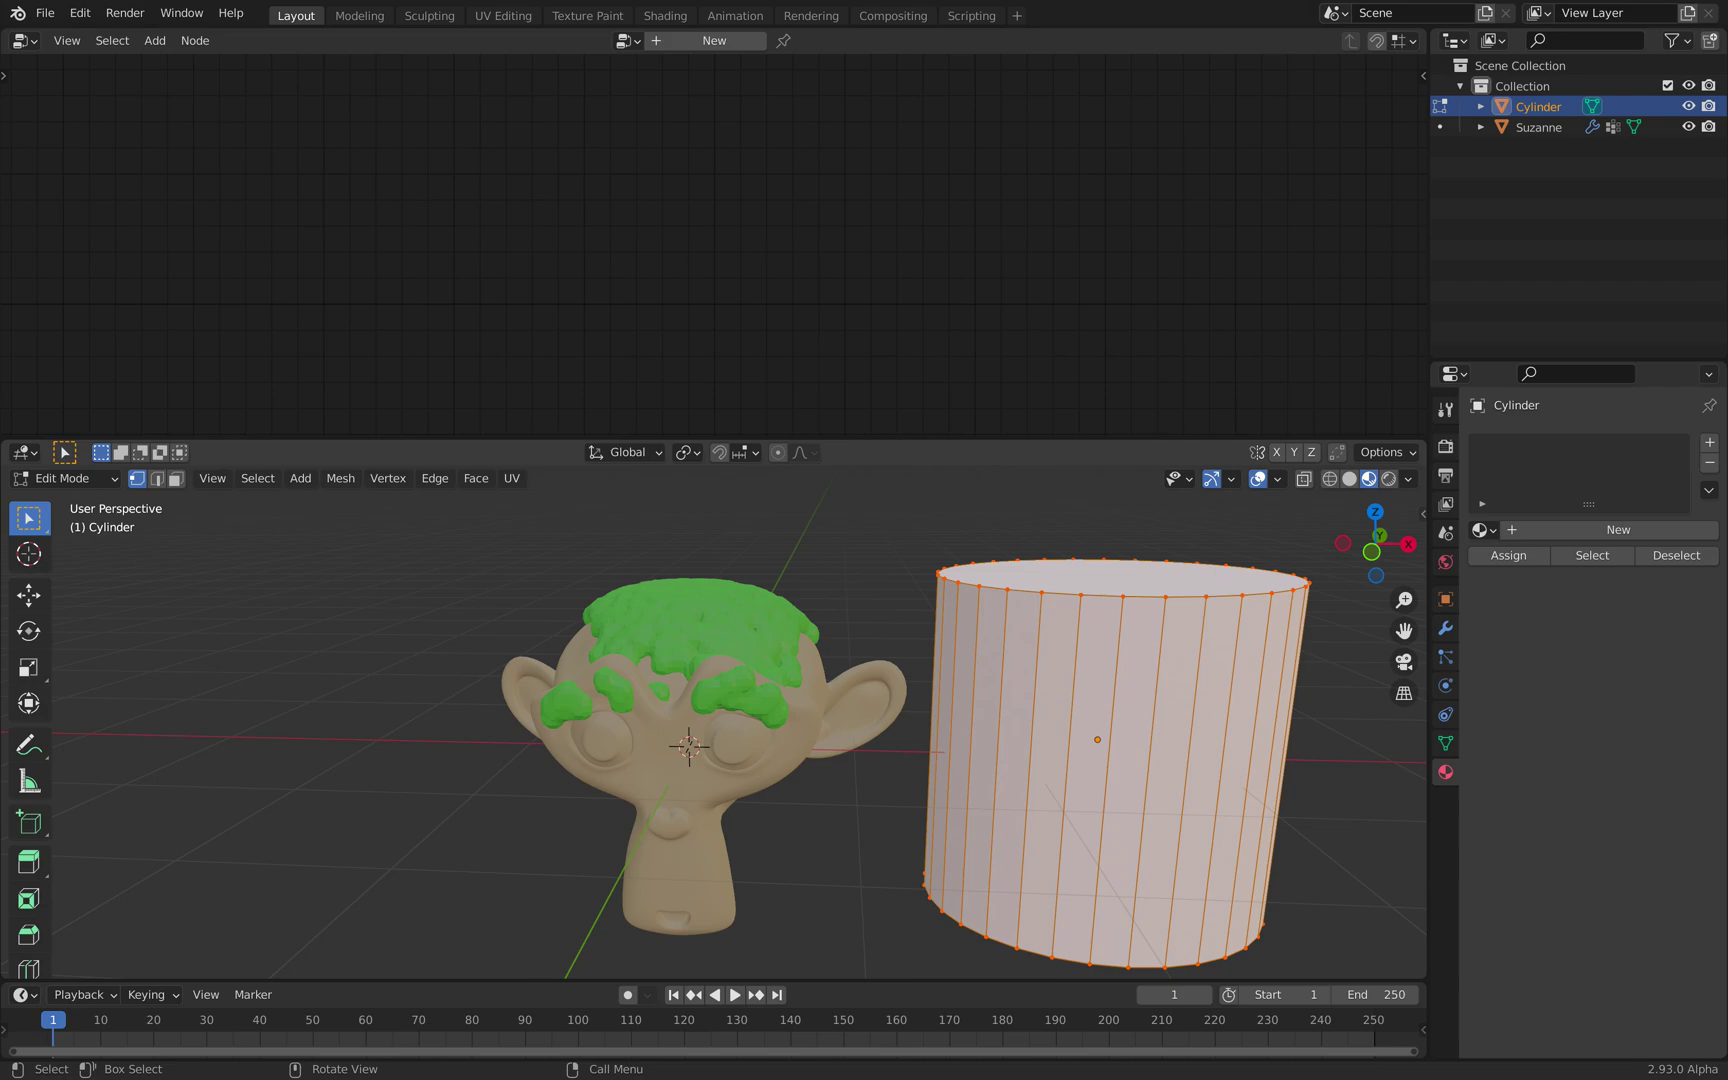
key("s")
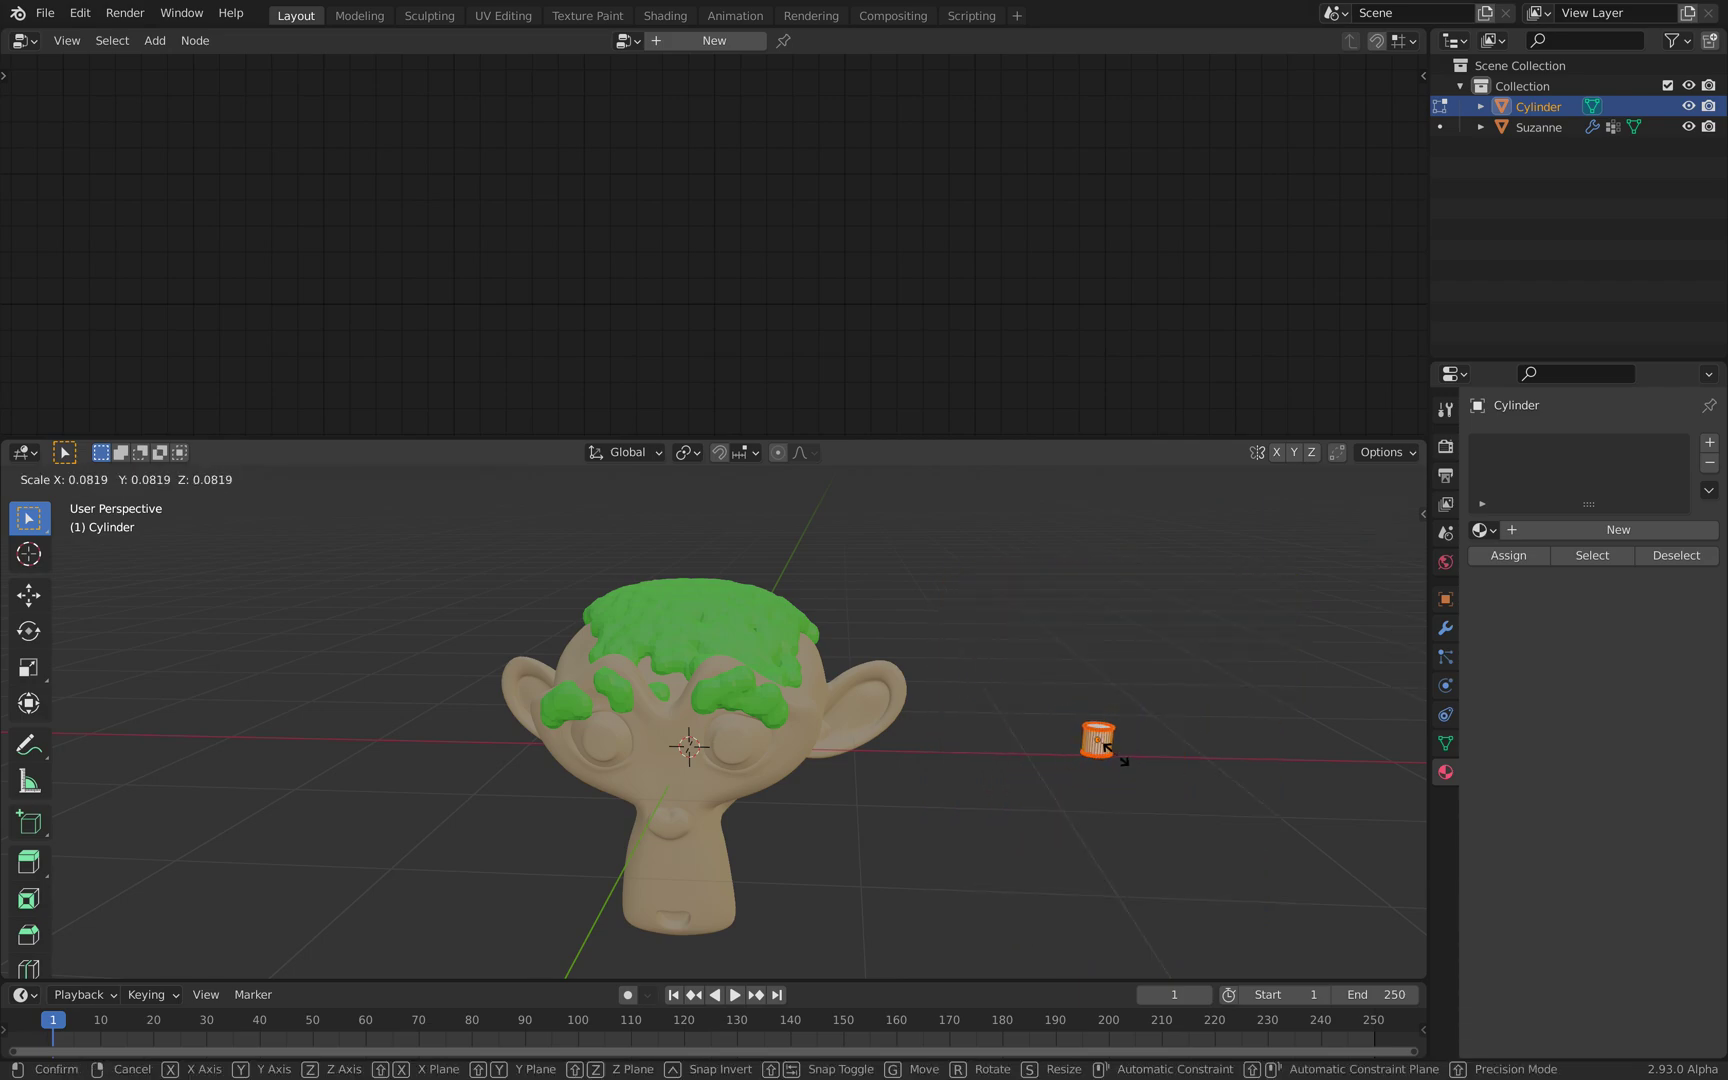
left_click(1115, 755)
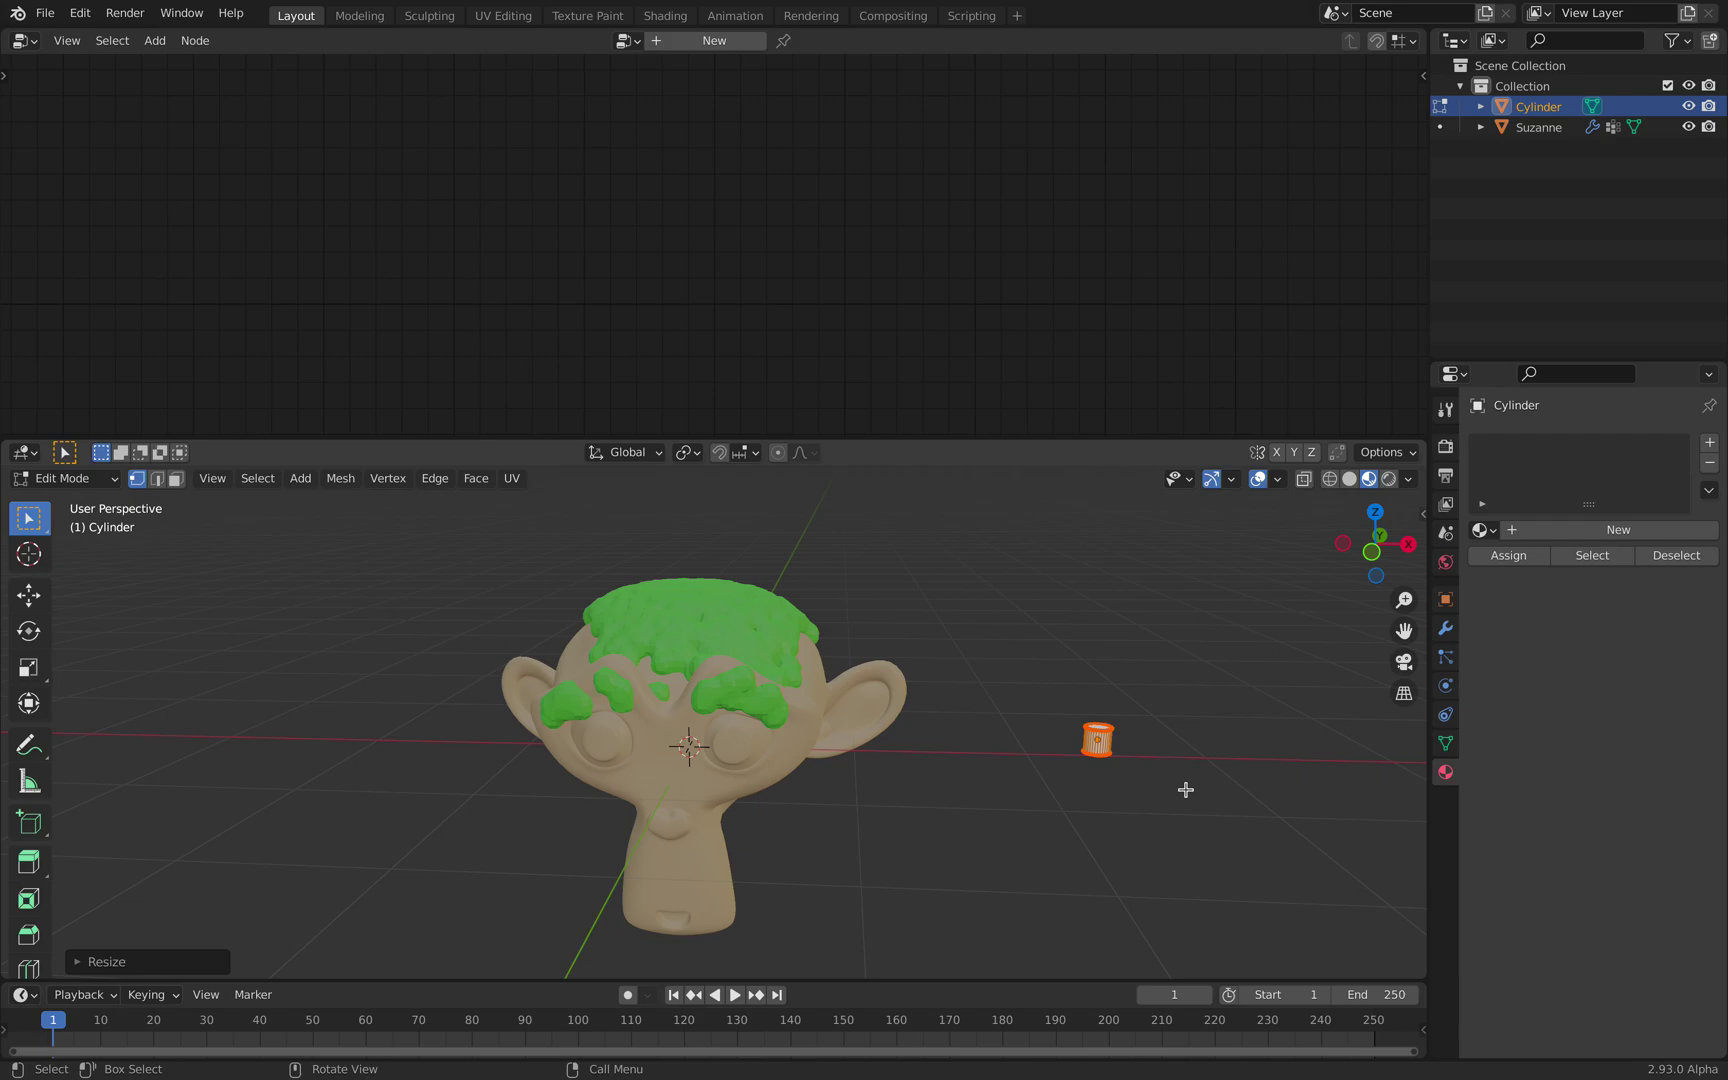
key("Tab")
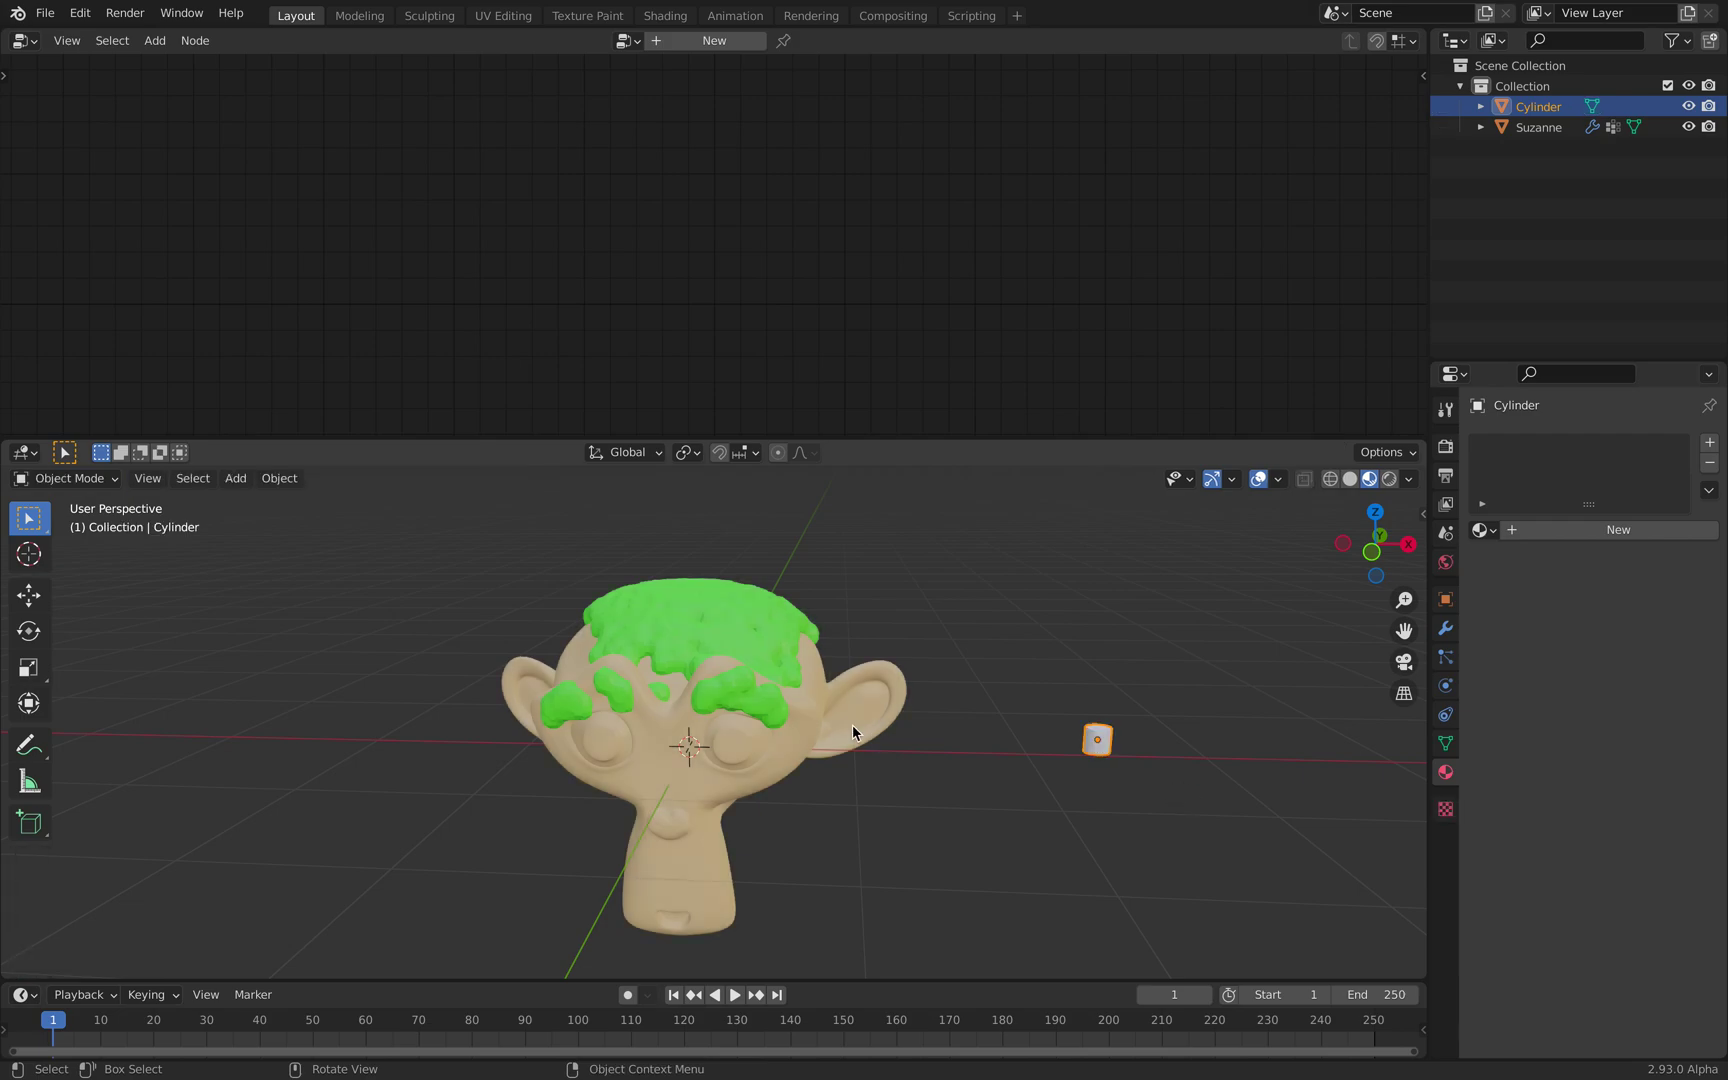
Step: Select Suzanne and insert a Point Distribute node between Attribute Fill and Join Geometry
left_click(776, 648)
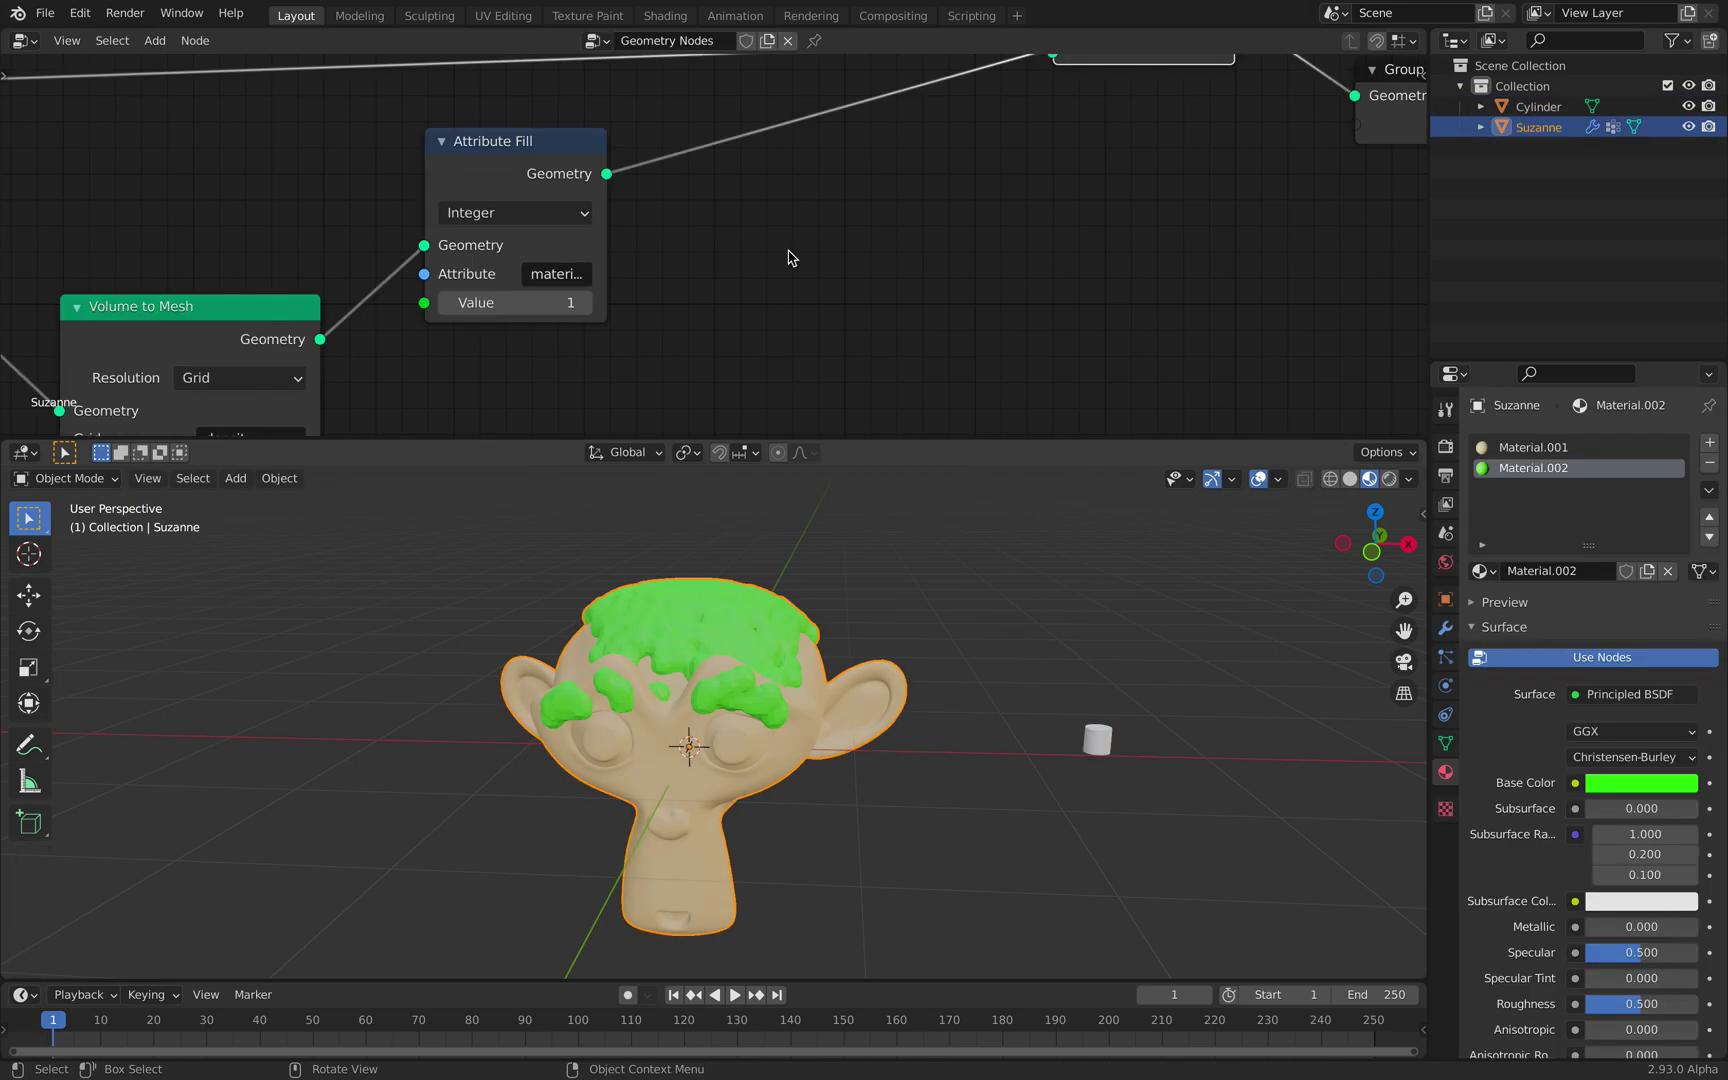
key("shift+a")
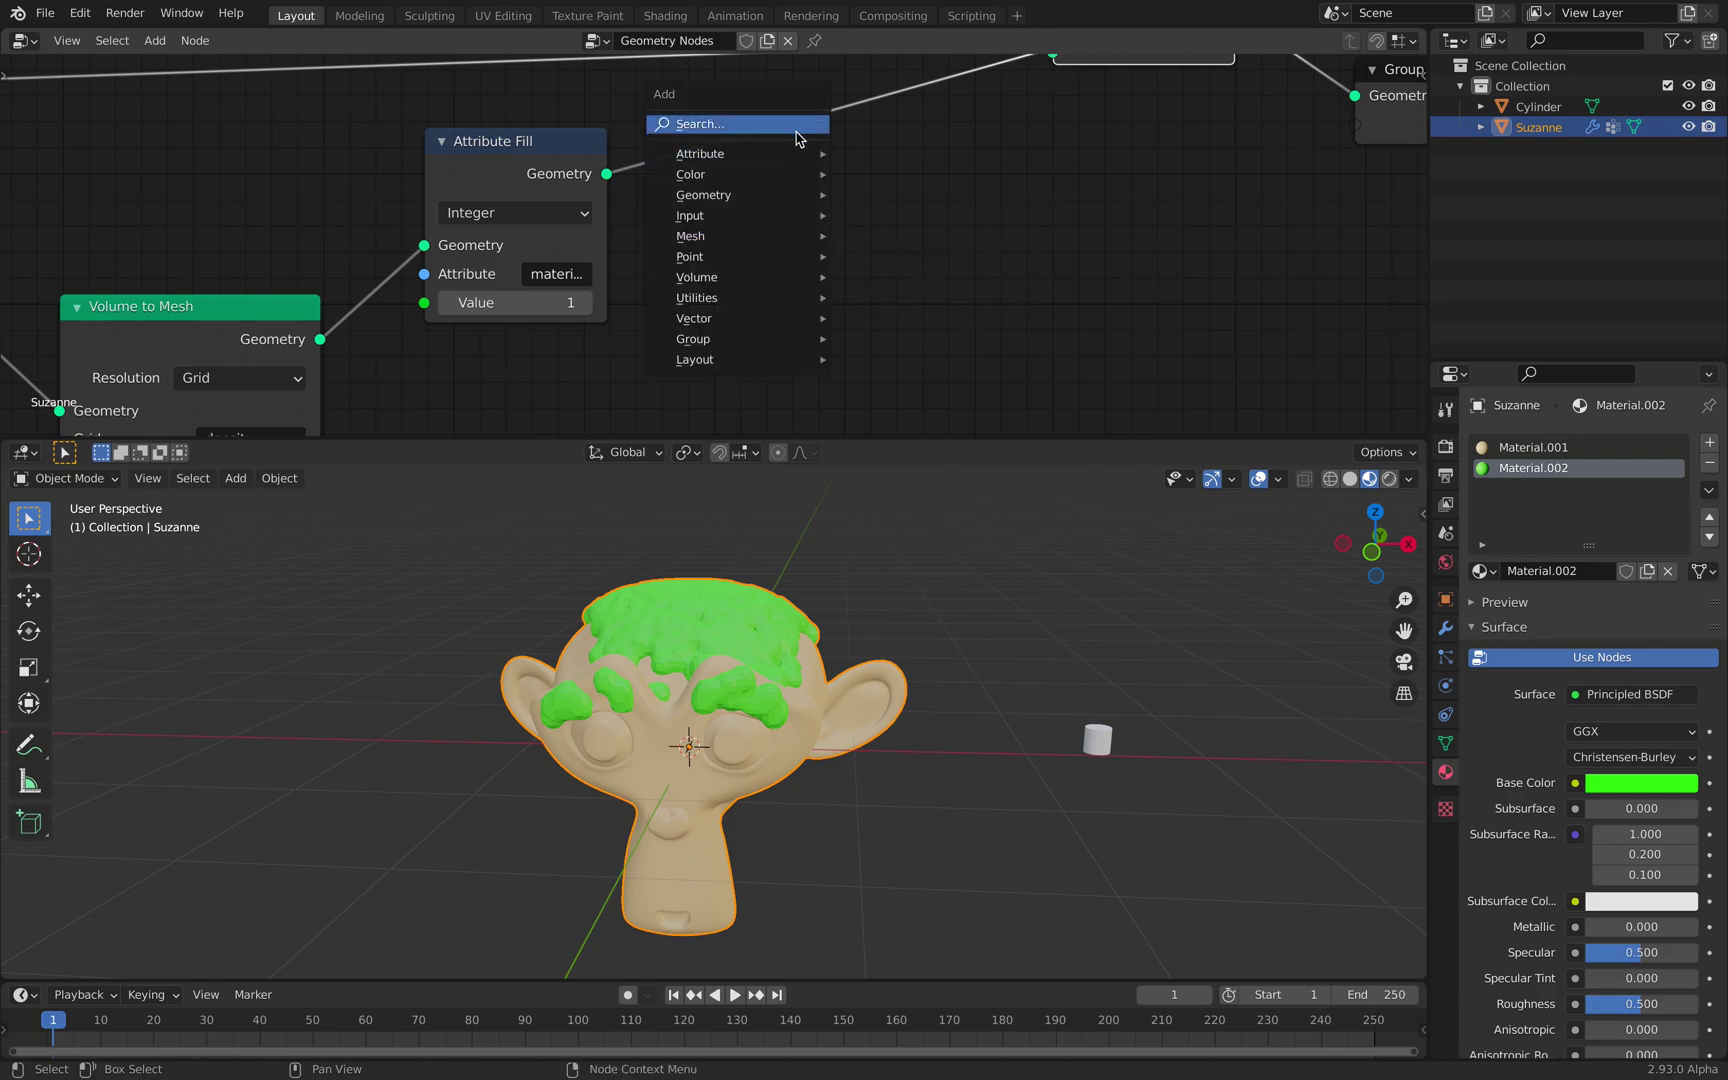
left_click(797, 131)
type("poin")
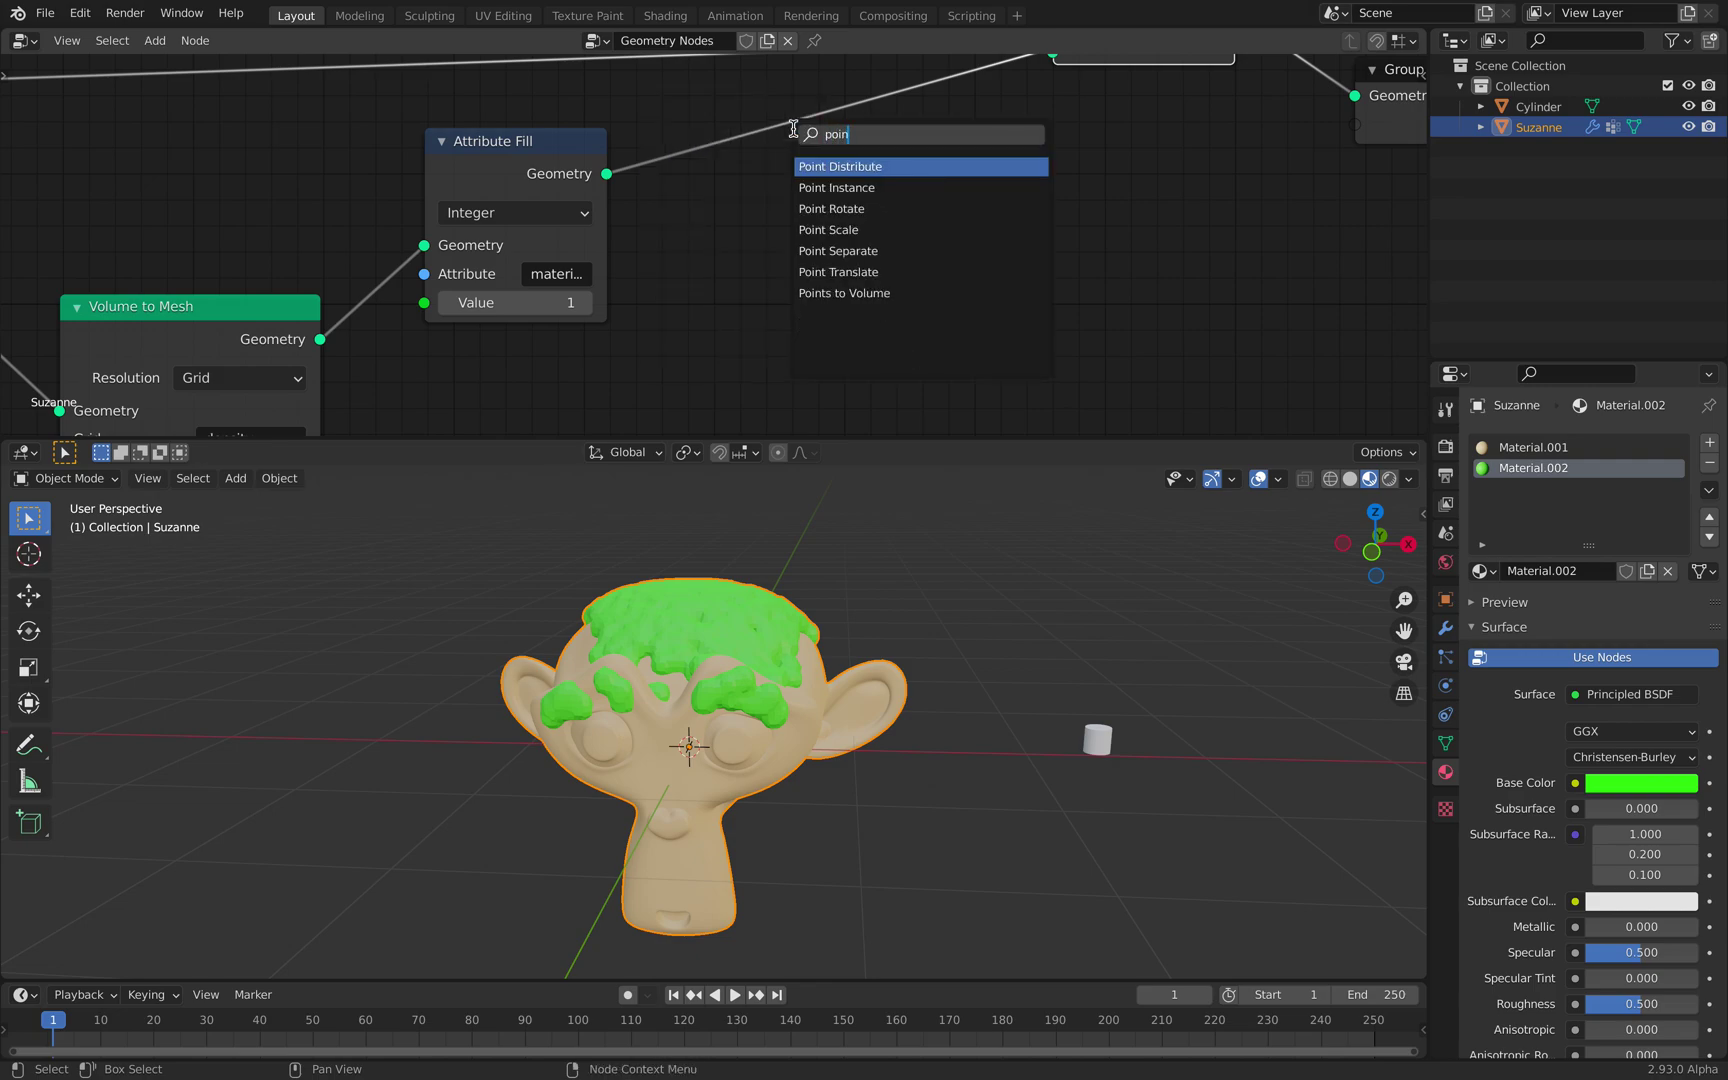
key("Return")
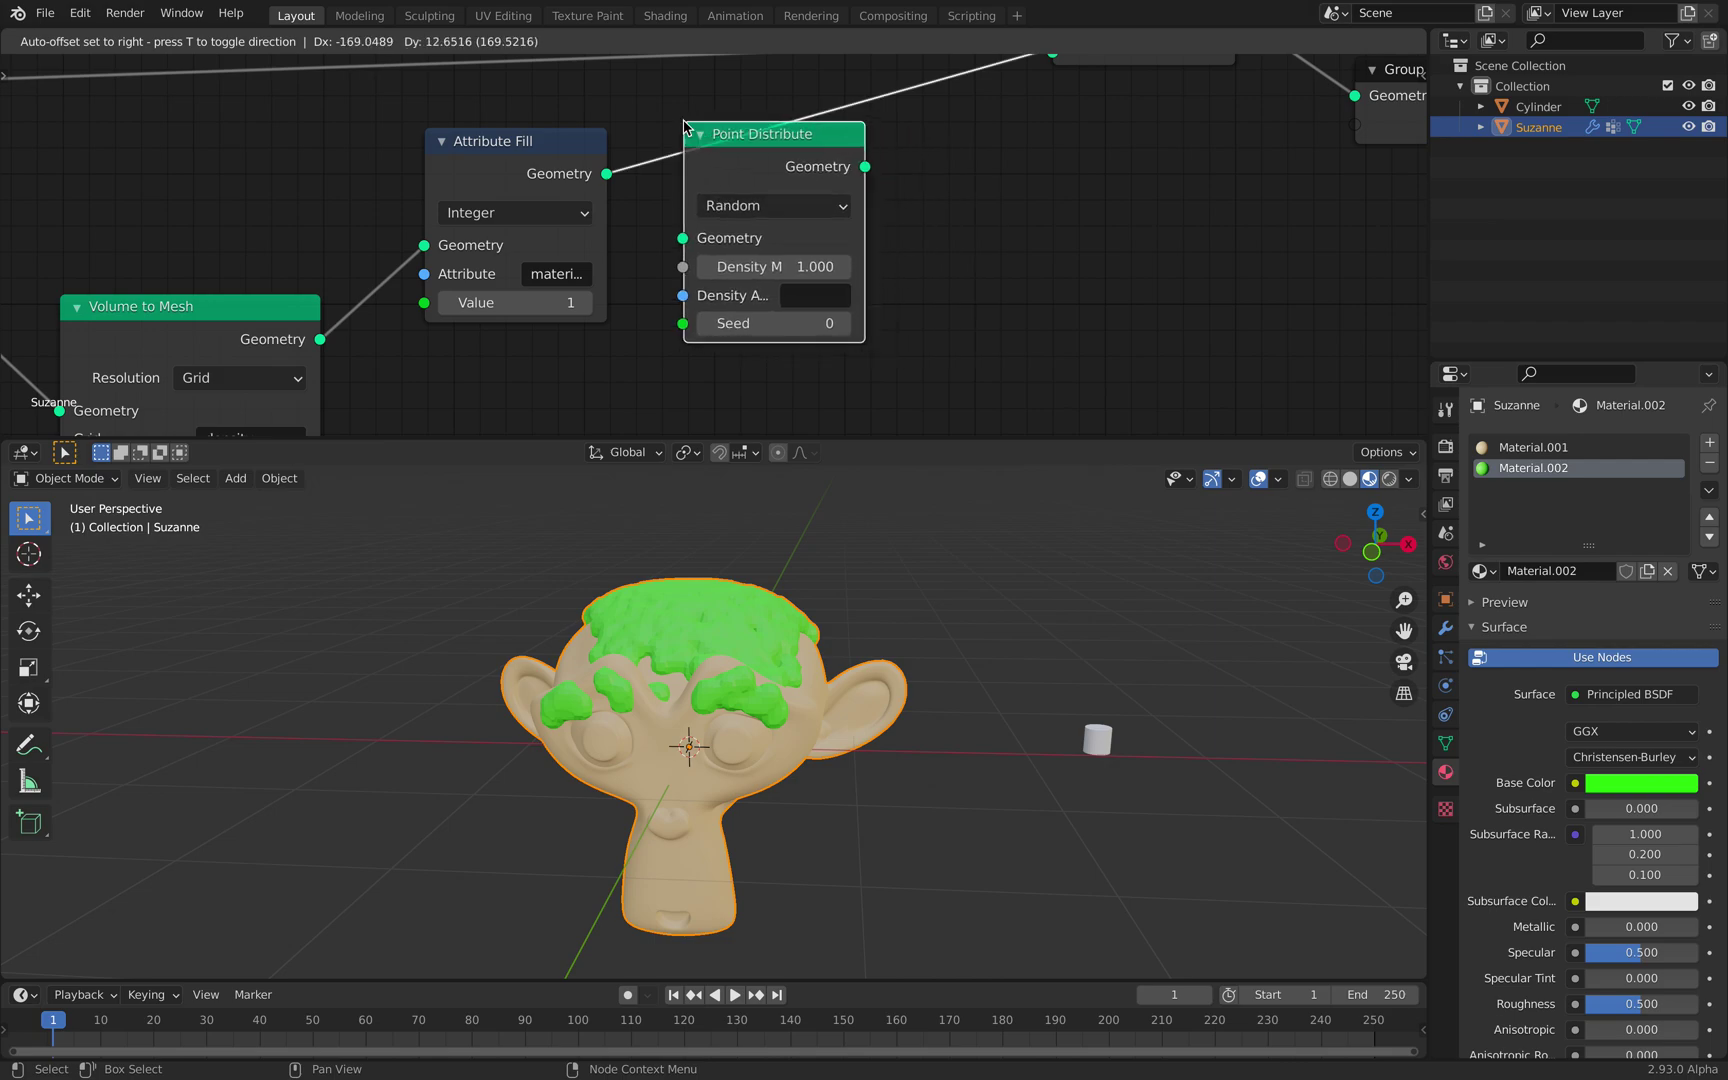
left_click(683, 127)
Step: Set the maximum density of the new Point Distribute node to 100.2
left_click(765, 265)
type("1.0")
type("100")
key("Return")
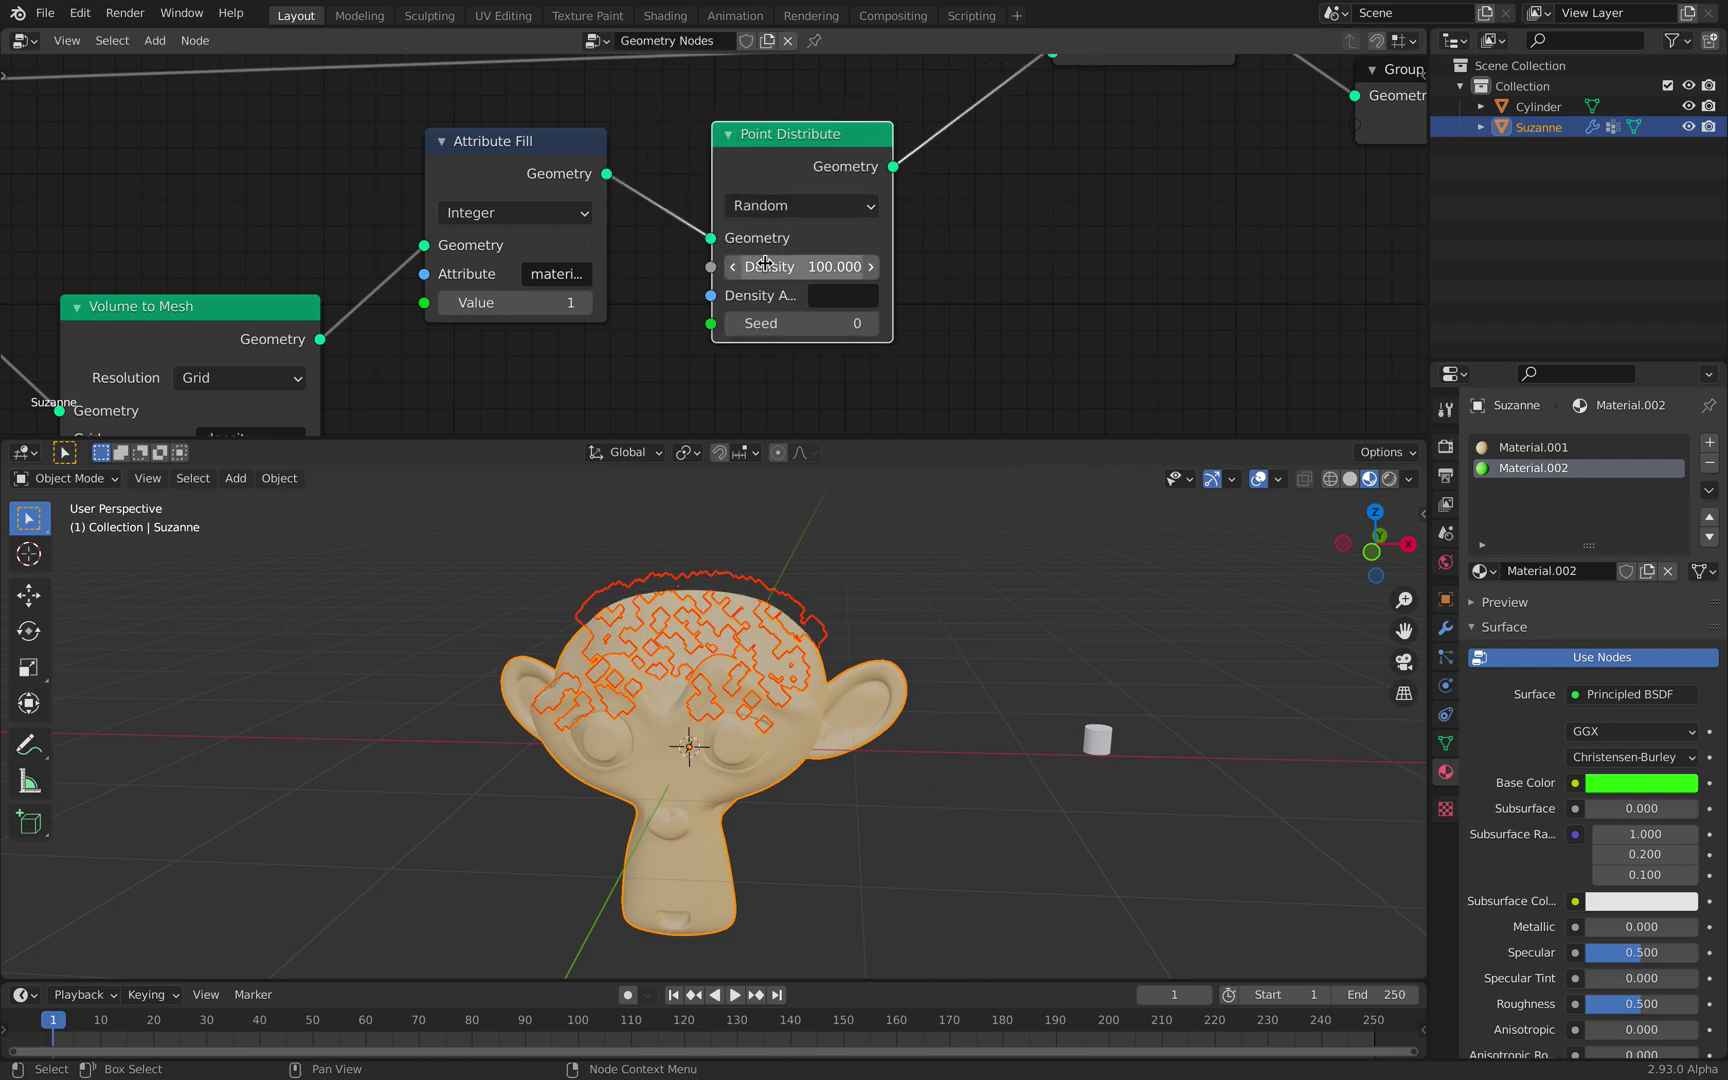
left_click_drag(770, 266, 790, 266)
left_click(1074, 256)
Step: Shift Group Output and Join Geometry aside and insert a Point Instance node after the second Point Distribute
middle_click_drag(1012, 276, 603, 403)
left_click_drag(1040, 195, 1316, 180)
left_click_drag(779, 118, 1017, 97)
key("shift+a")
left_click(753, 332)
type("pi")
key("BackSpace")
type("oint i")
key("Return")
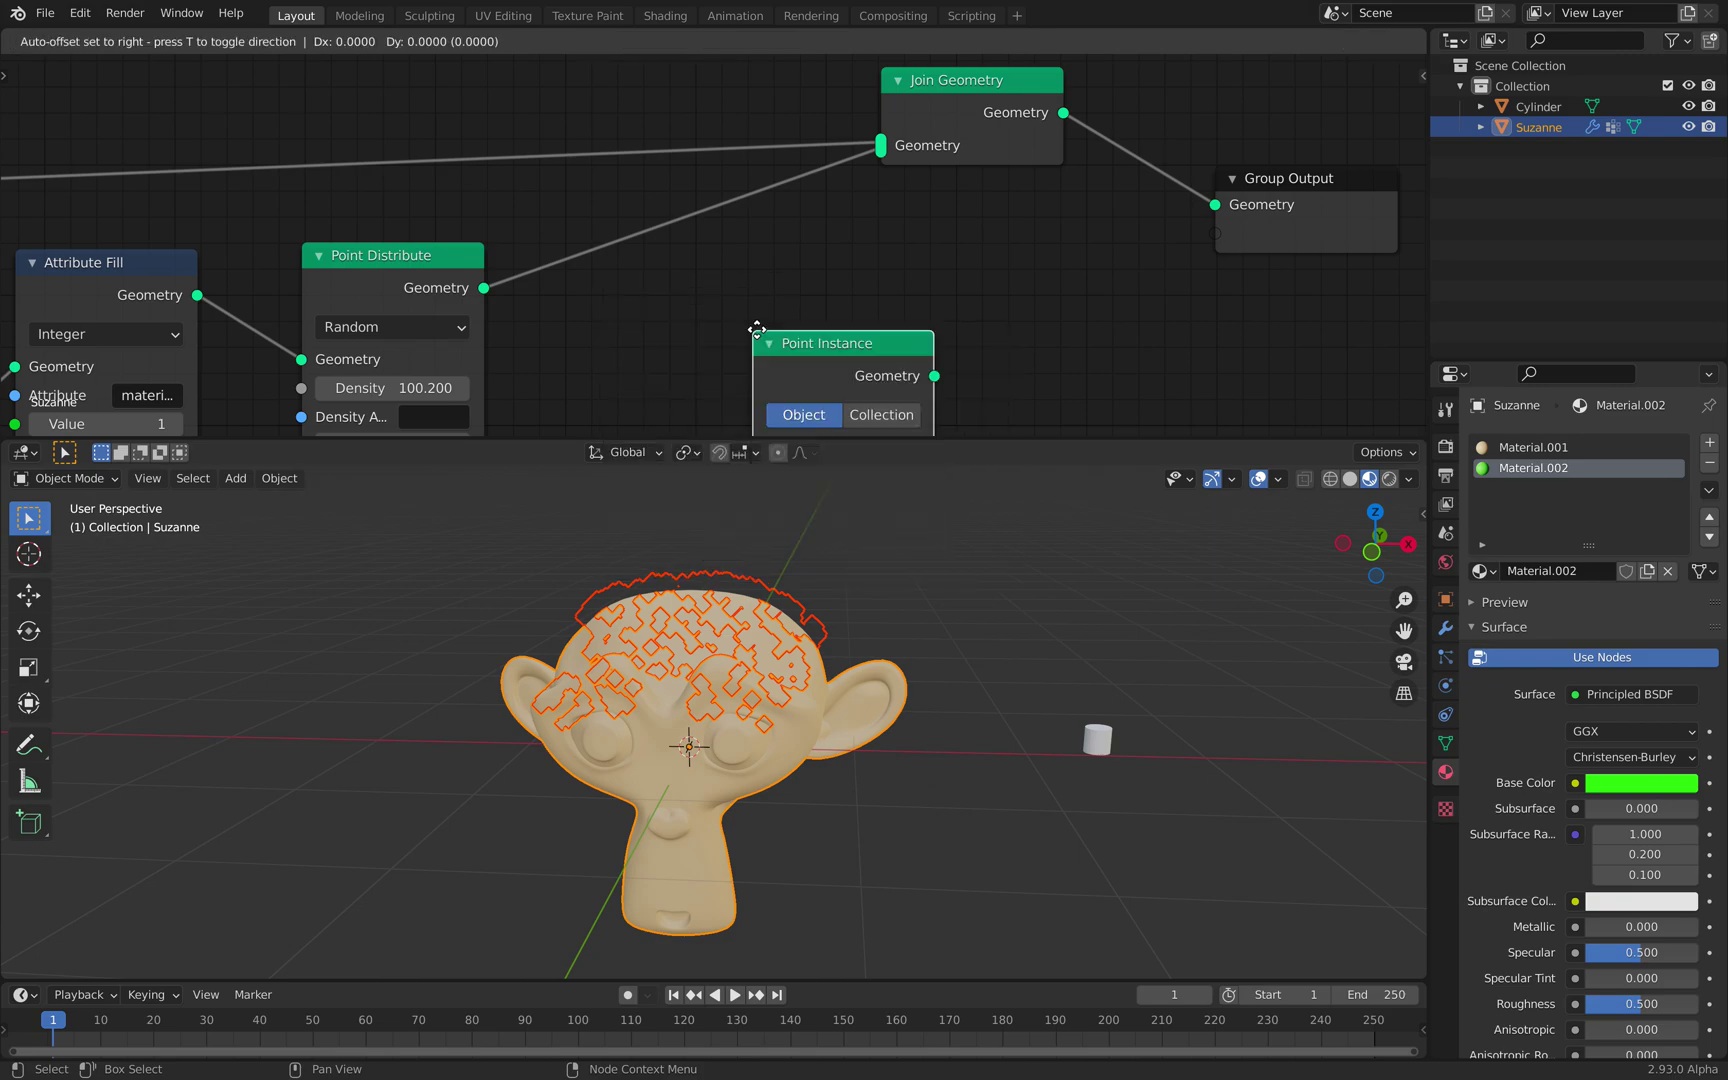
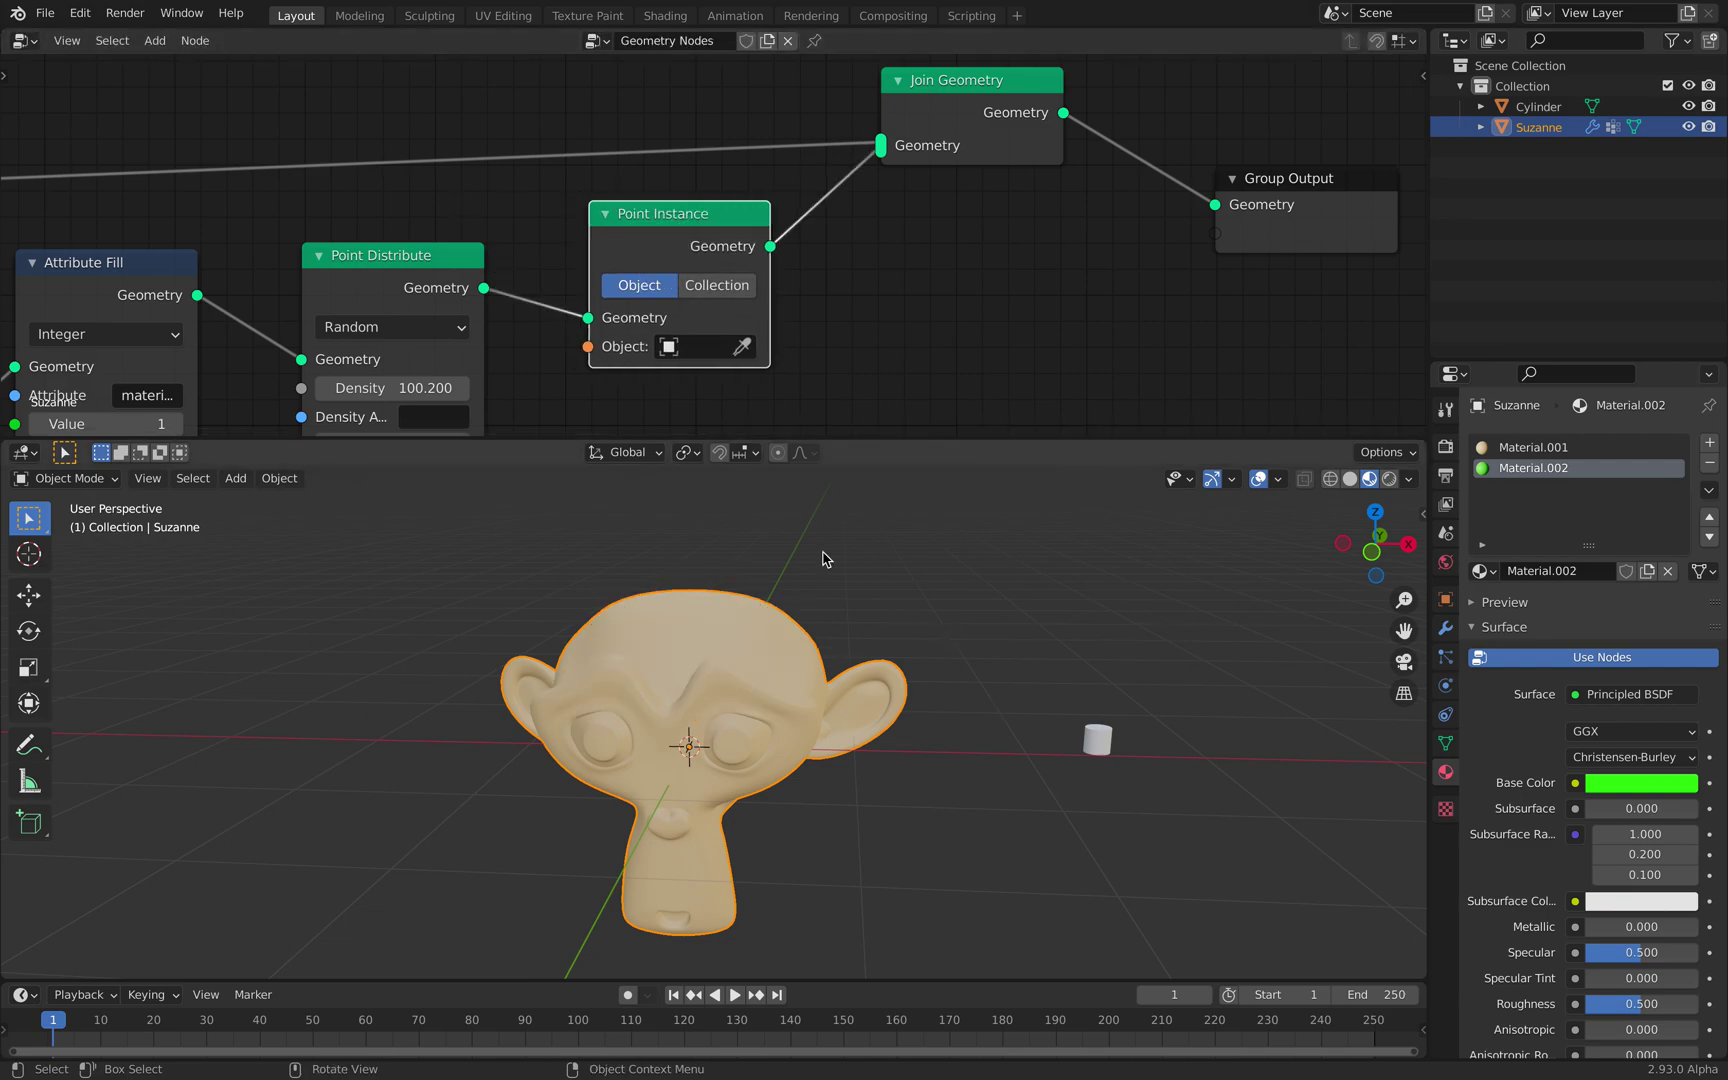
Step: Choose the Cylinder as the object instanced by the Point Instance node
left_click(715, 347)
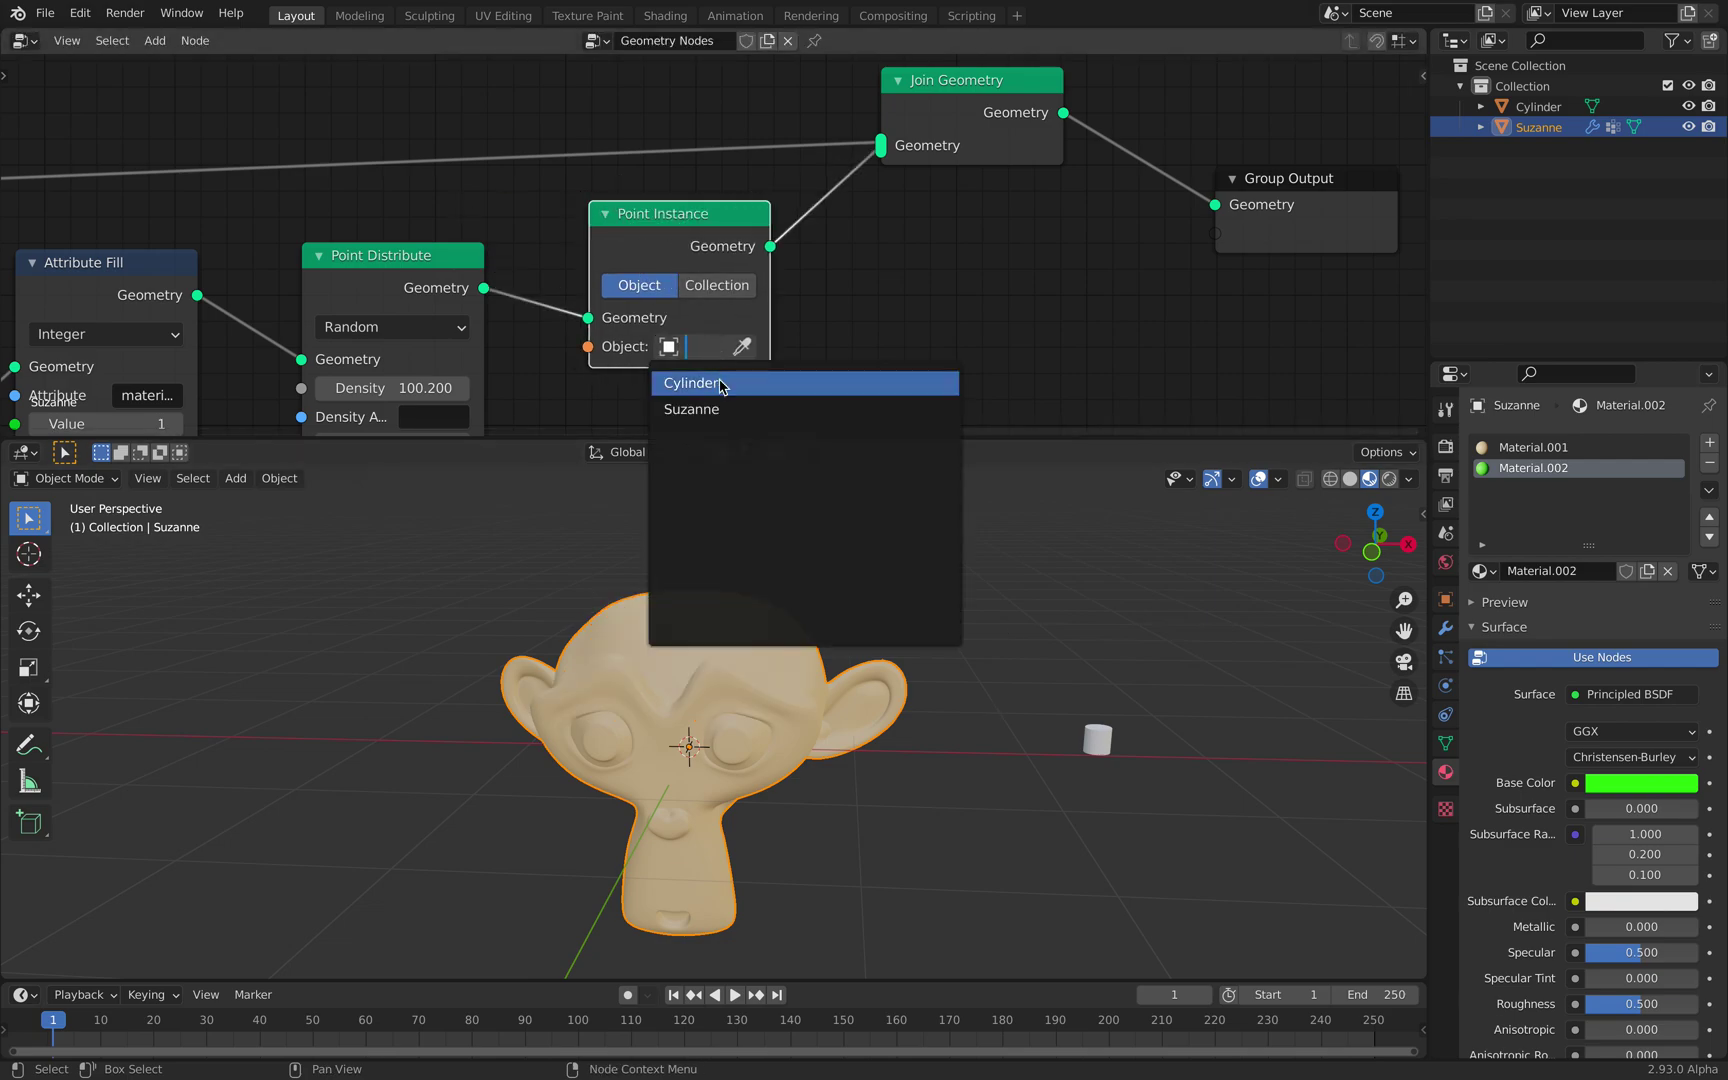
left_click(722, 384)
mouse_move(800, 505)
middle_mouse_down()
mouse_move(837, 528)
mouse_move(822, 534)
middle_mouse_up()
scroll(821, 534, "up", 1)
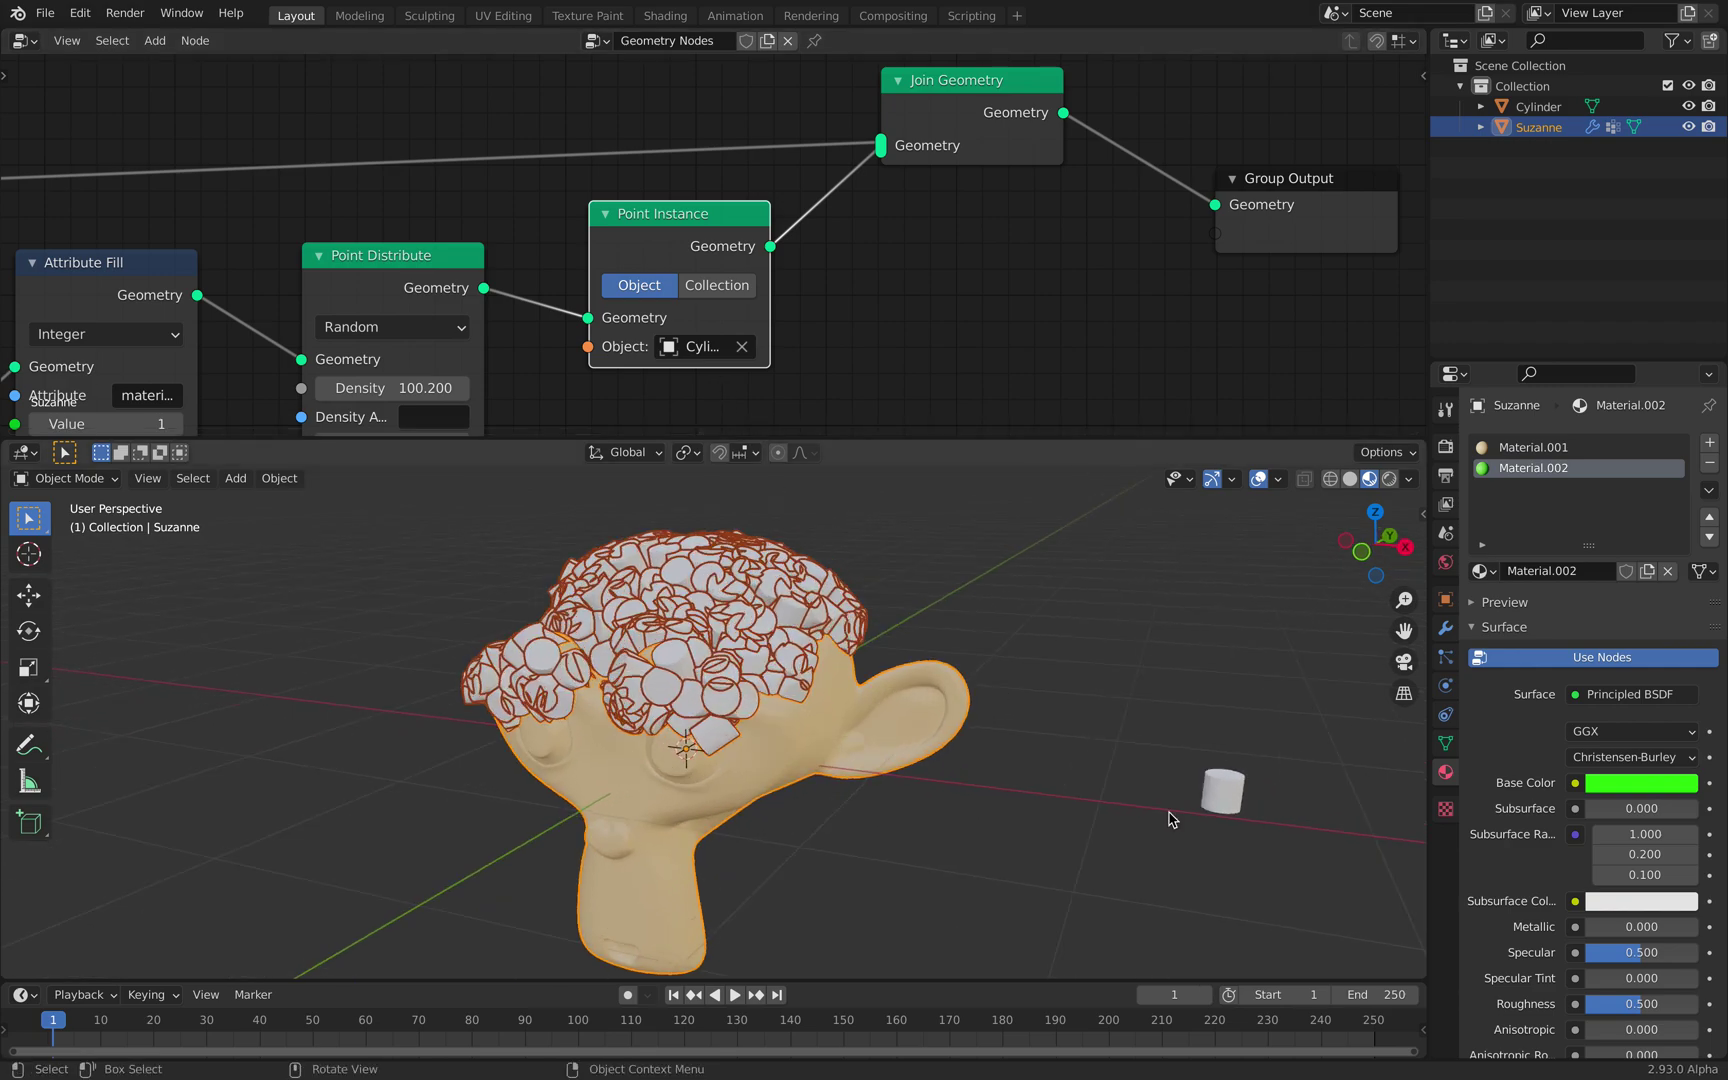
Step: Give the cylinder a new material with a purple base color
left_click(1222, 791)
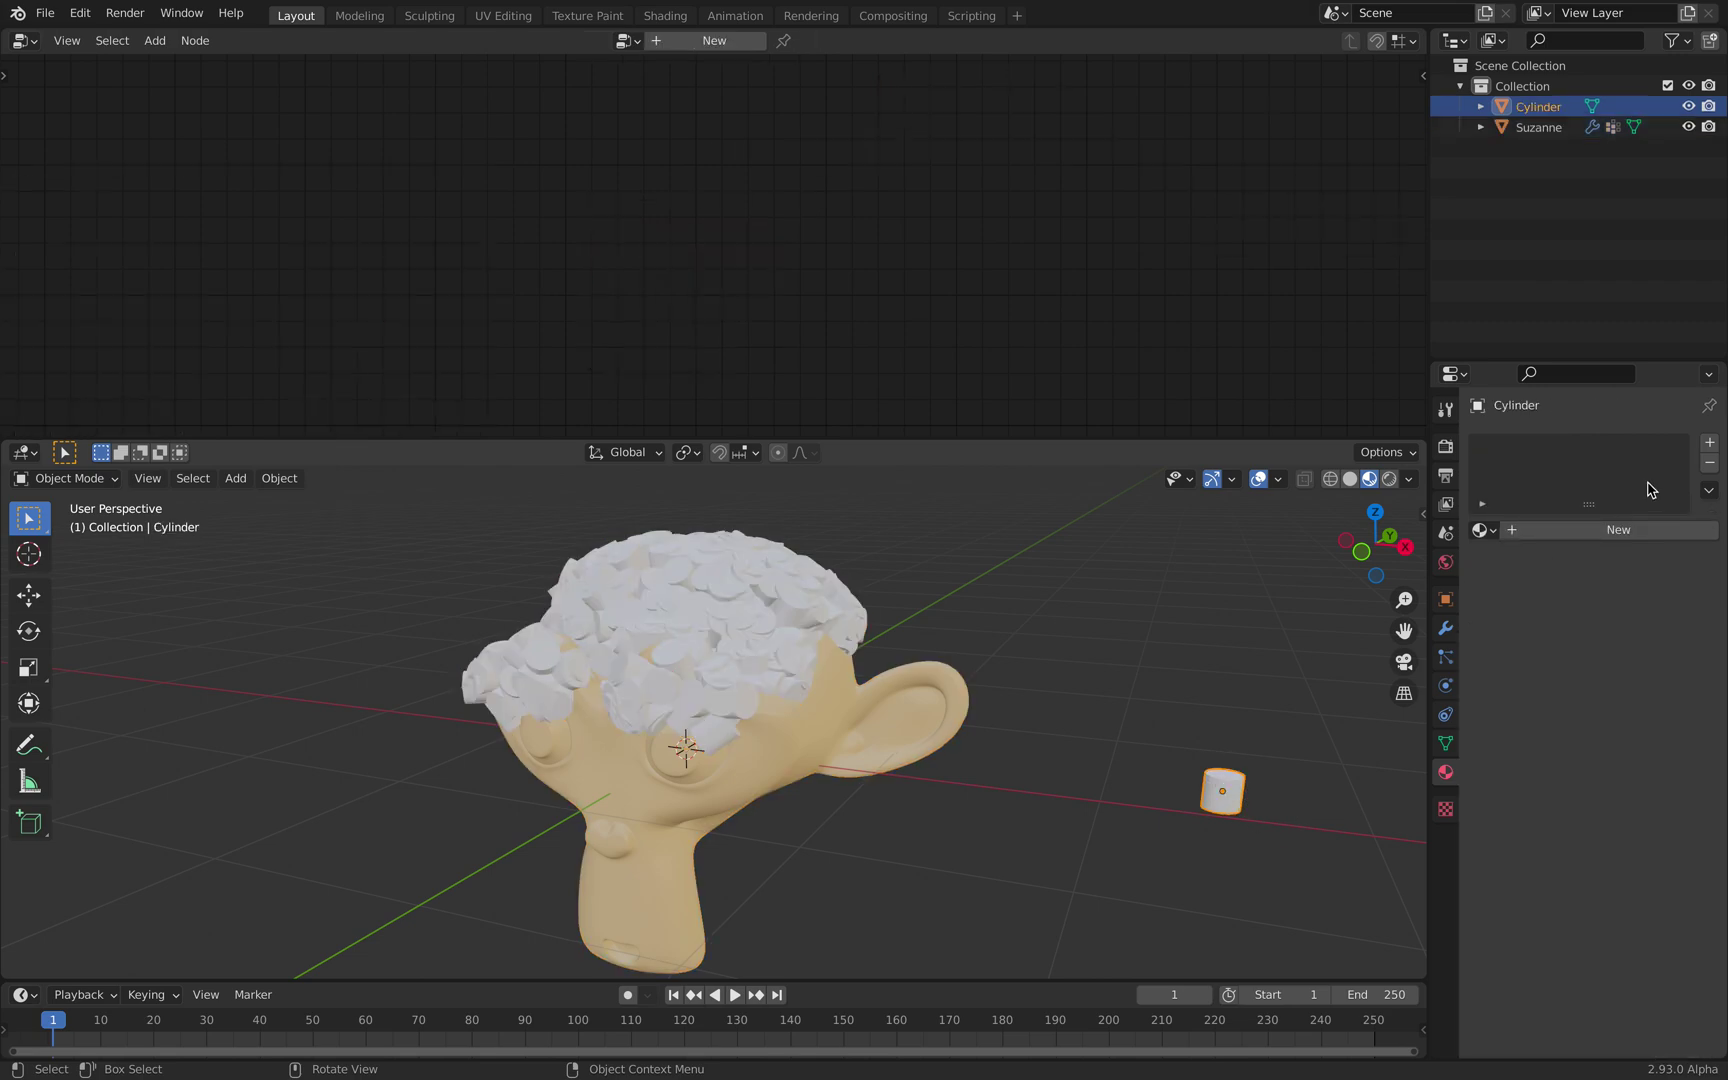
left_click(1633, 530)
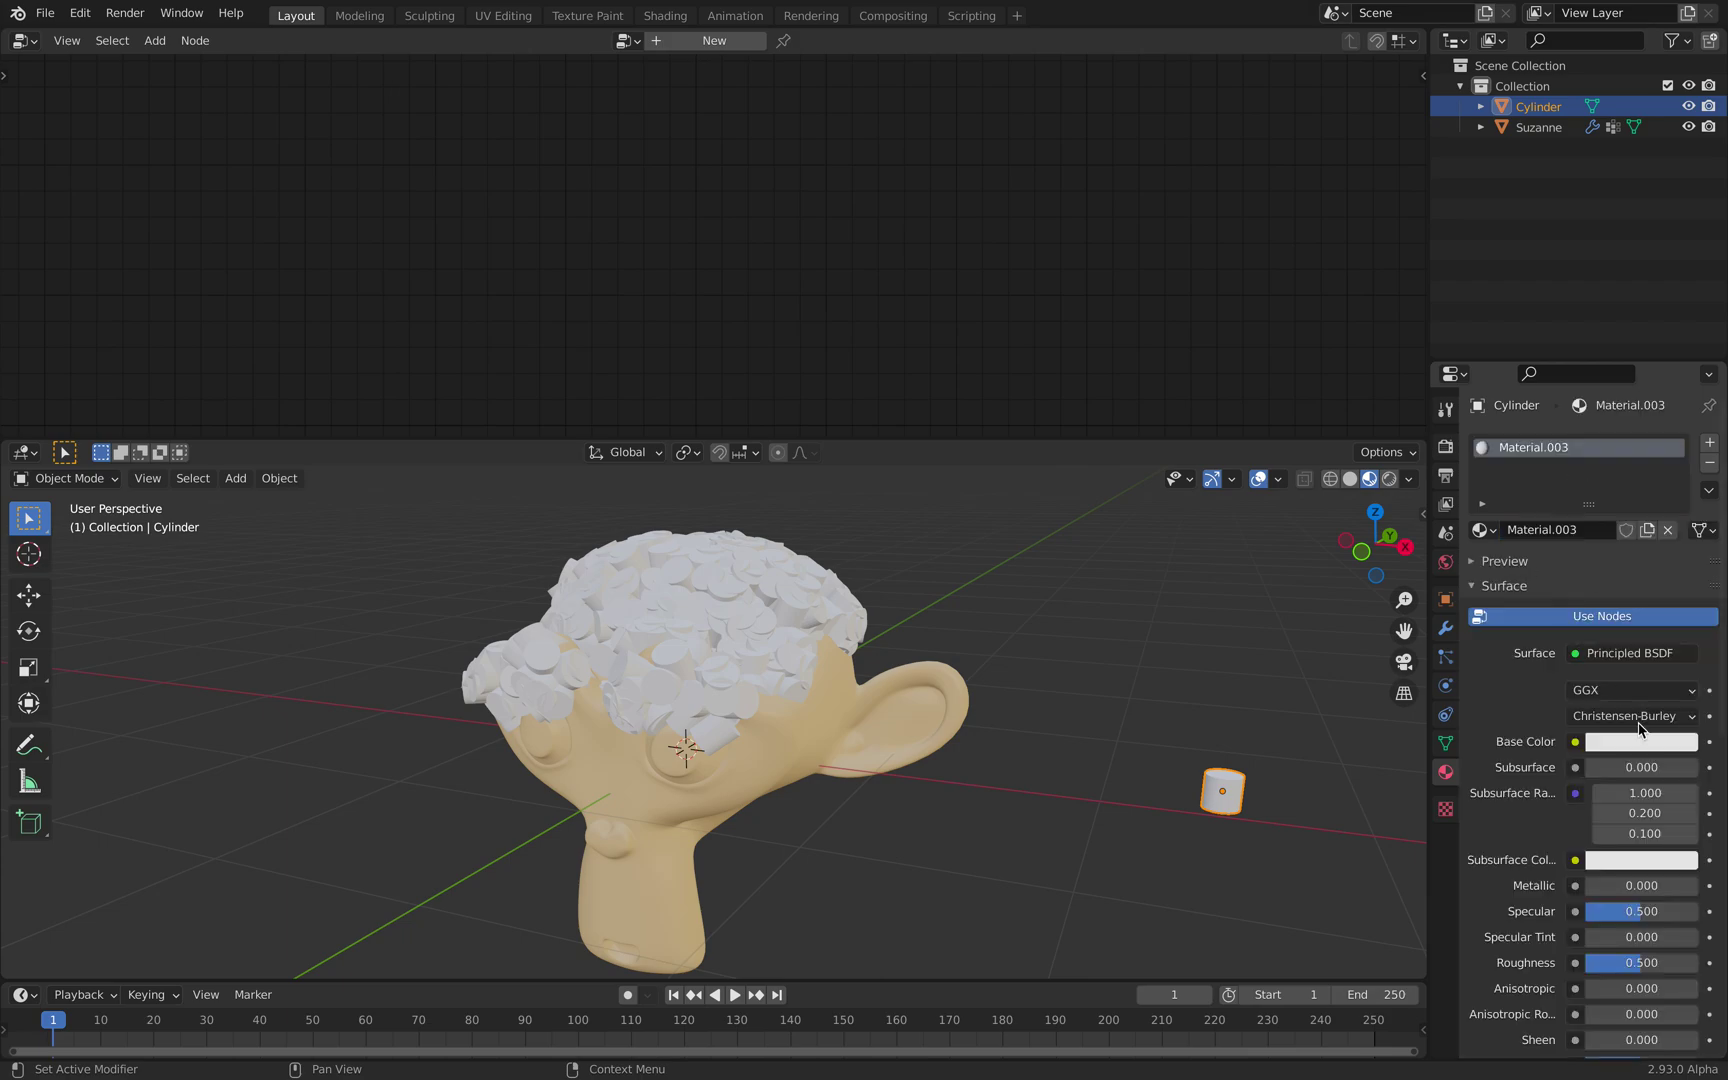
left_click(1637, 734)
left_click_drag(1597, 518, 1635, 501)
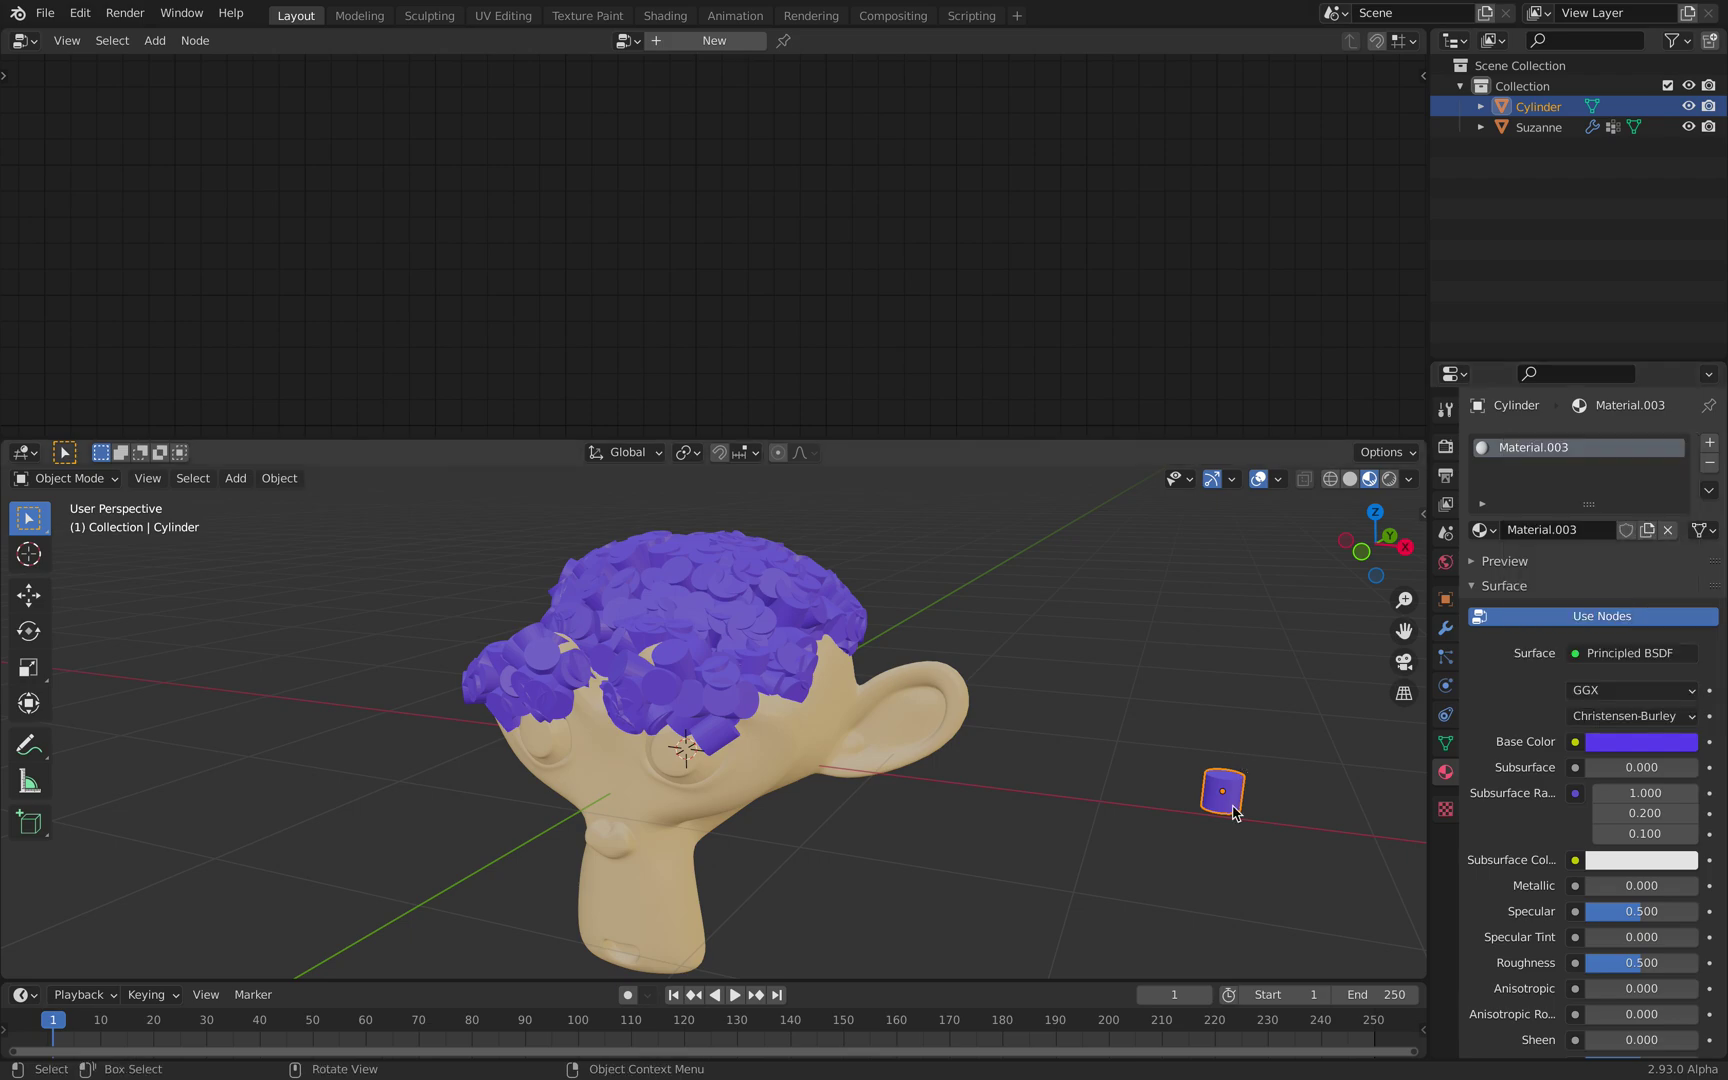
Step: Select Suzanne and move the Group Output, Join Geometry and Point Instance nodes aside to make room after the second Point Distribute
key("alt+a")
middle_click_drag(1163, 771, 892, 704)
left_click(880, 700)
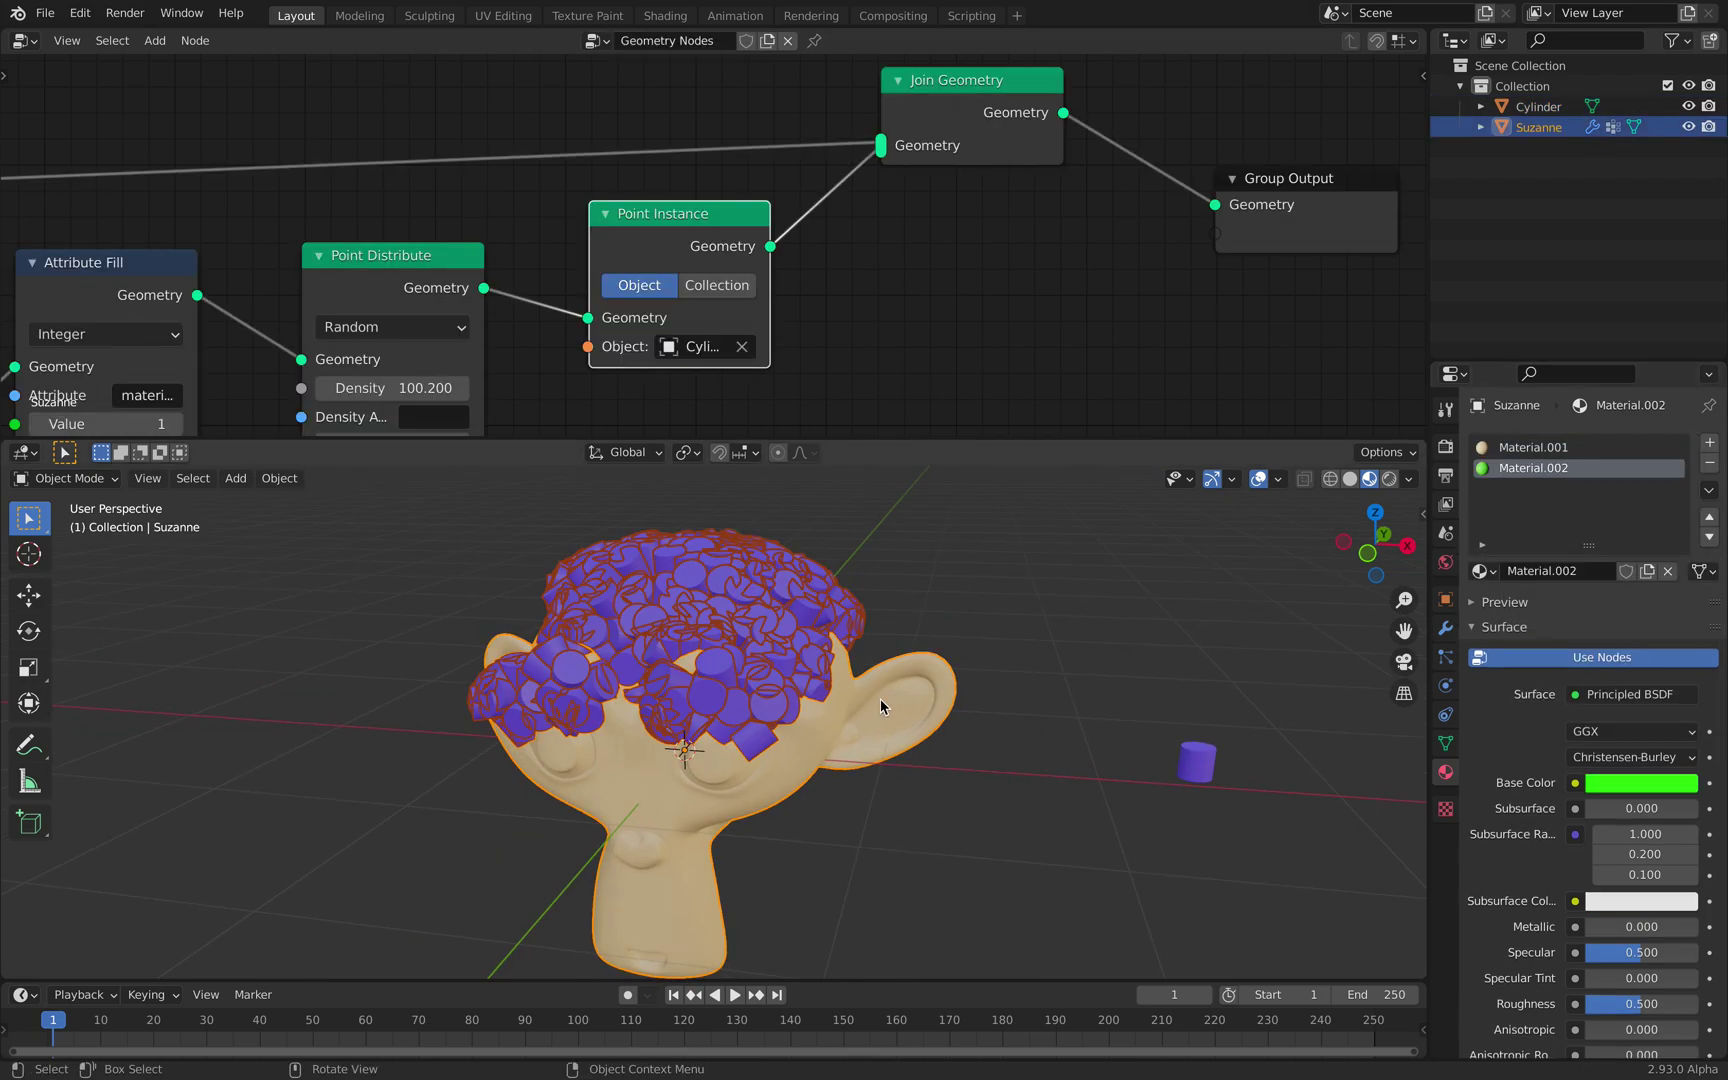
middle_click_drag(908, 228, 736, 219)
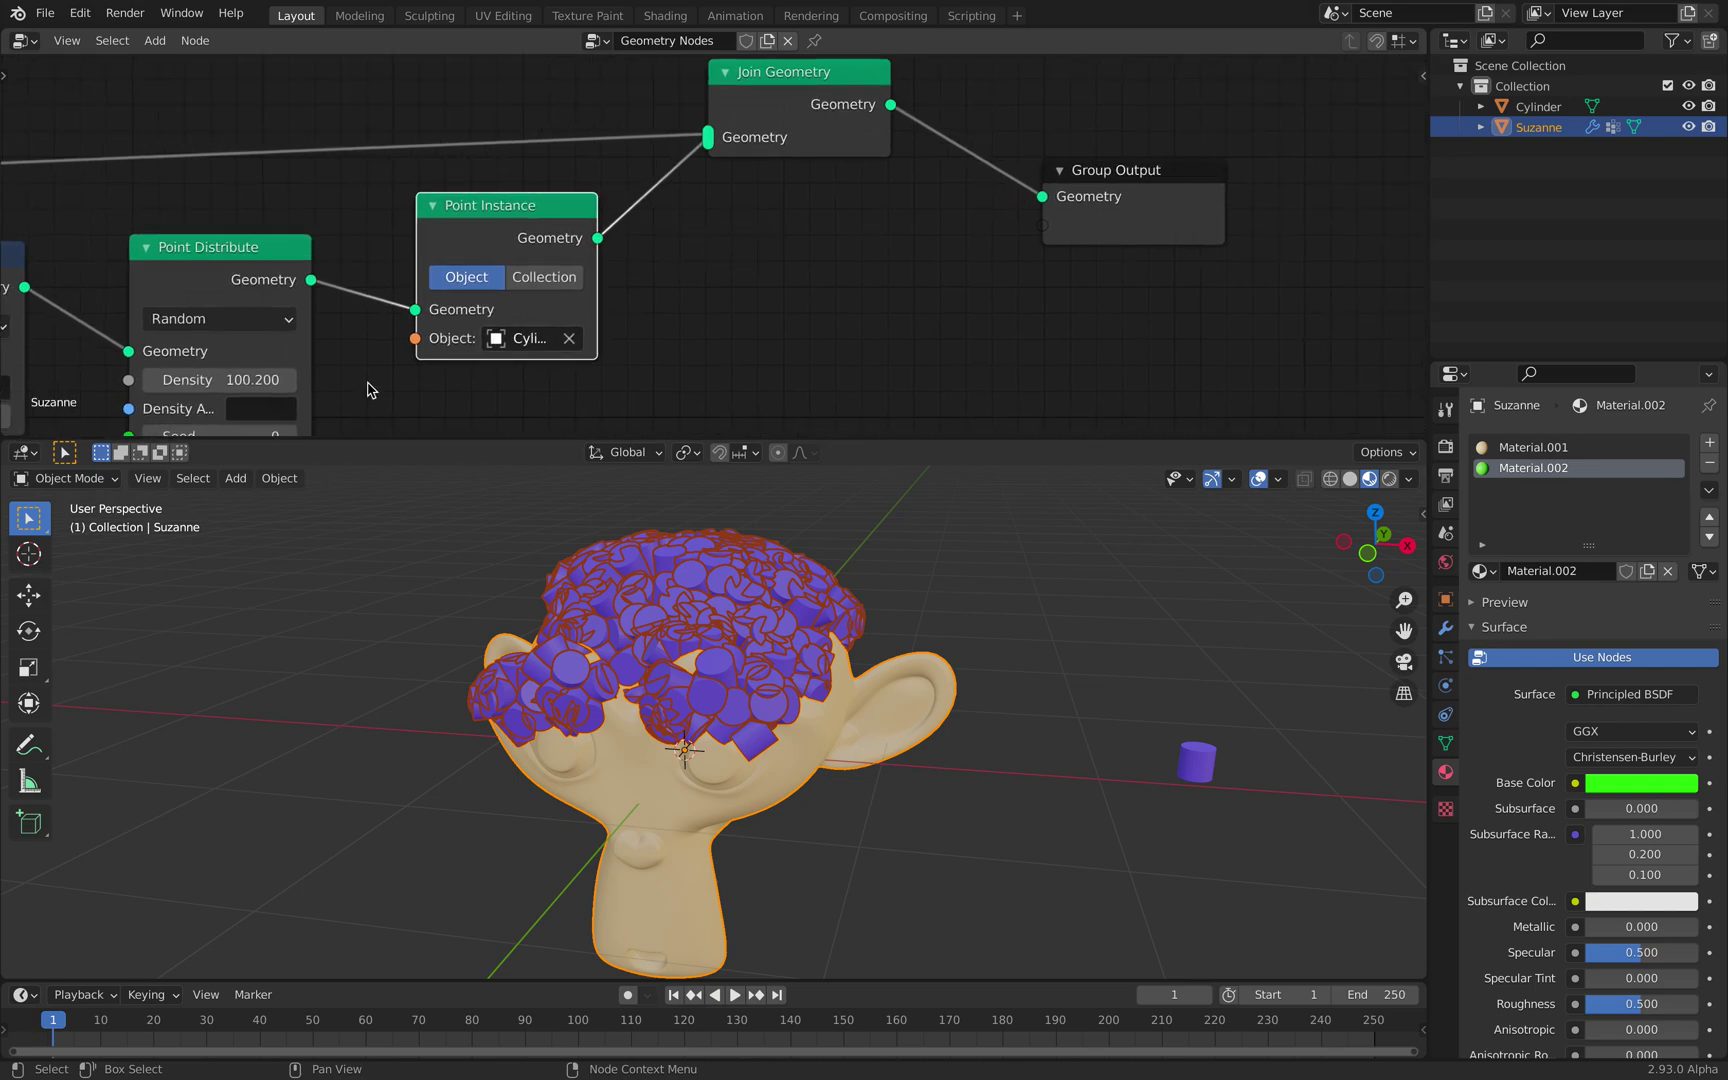
left_click_drag(1179, 177, 1333, 165)
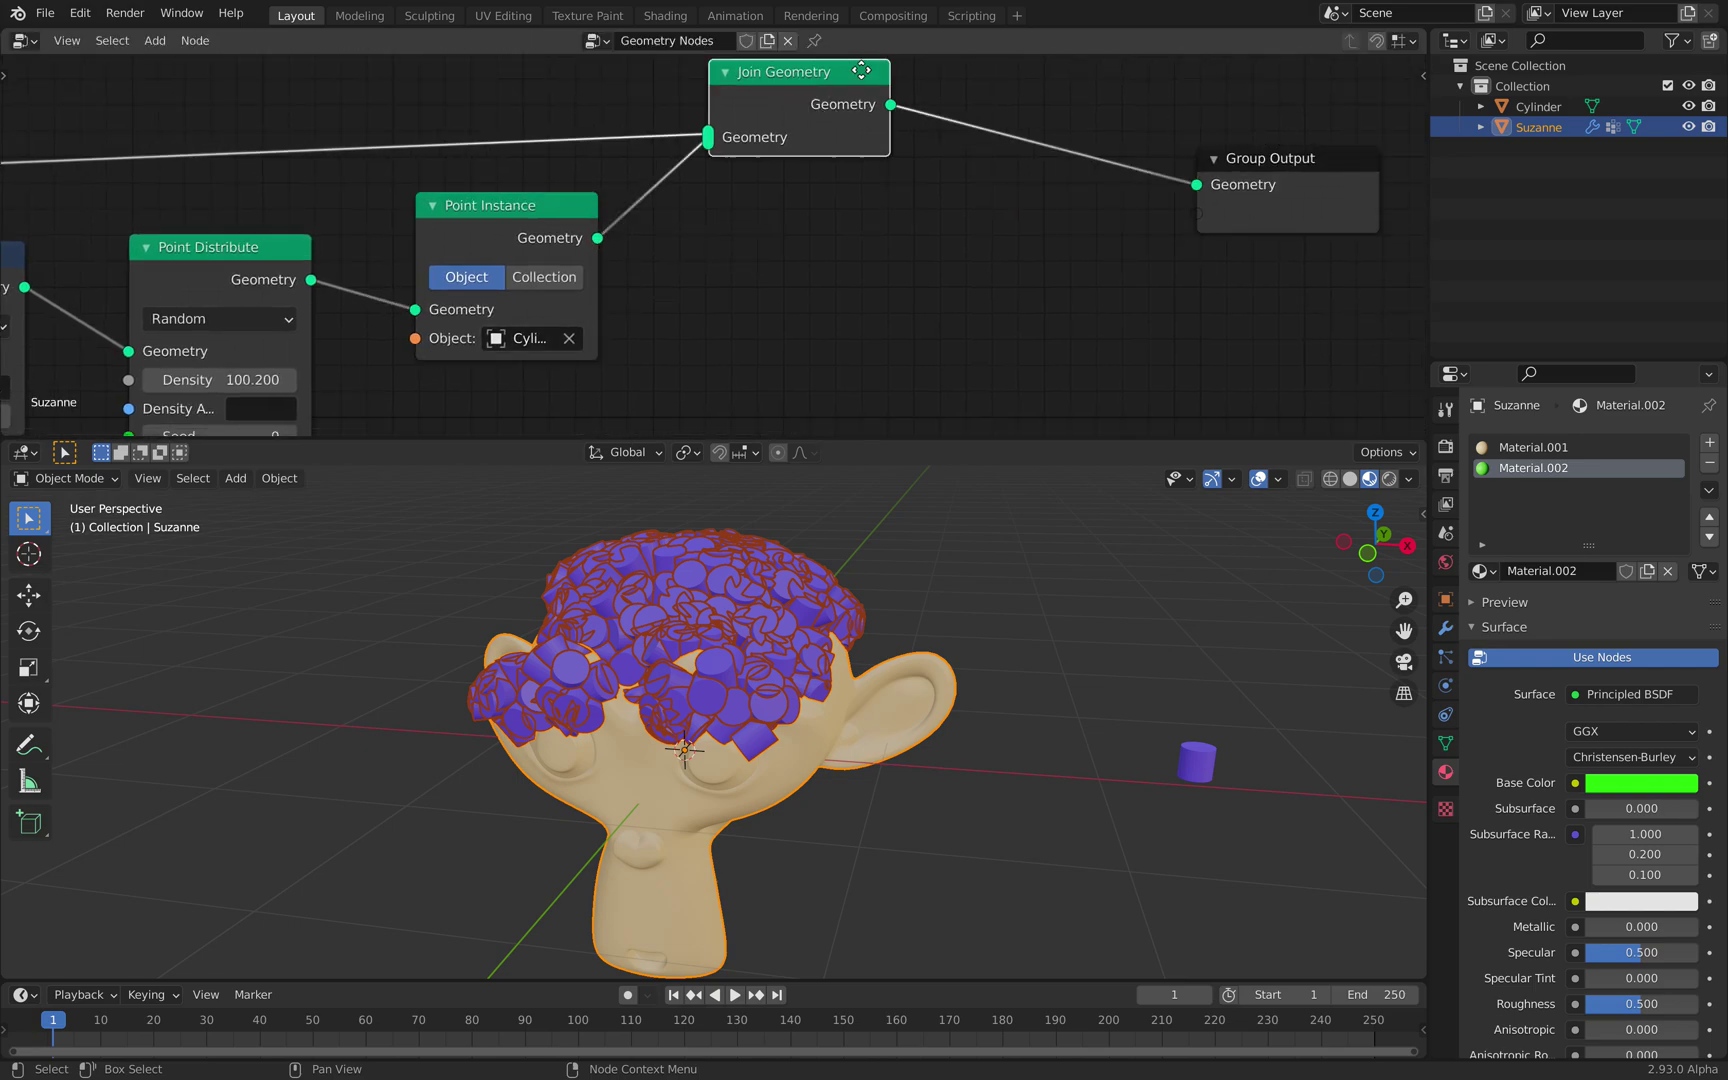
left_click_drag(763, 83, 914, 47)
middle_click_drag(736, 503, 725, 386)
key("shift+a")
left_click(706, 255)
left_click_drag(514, 218, 721, 171)
left_click_drag(950, 82, 1052, 79)
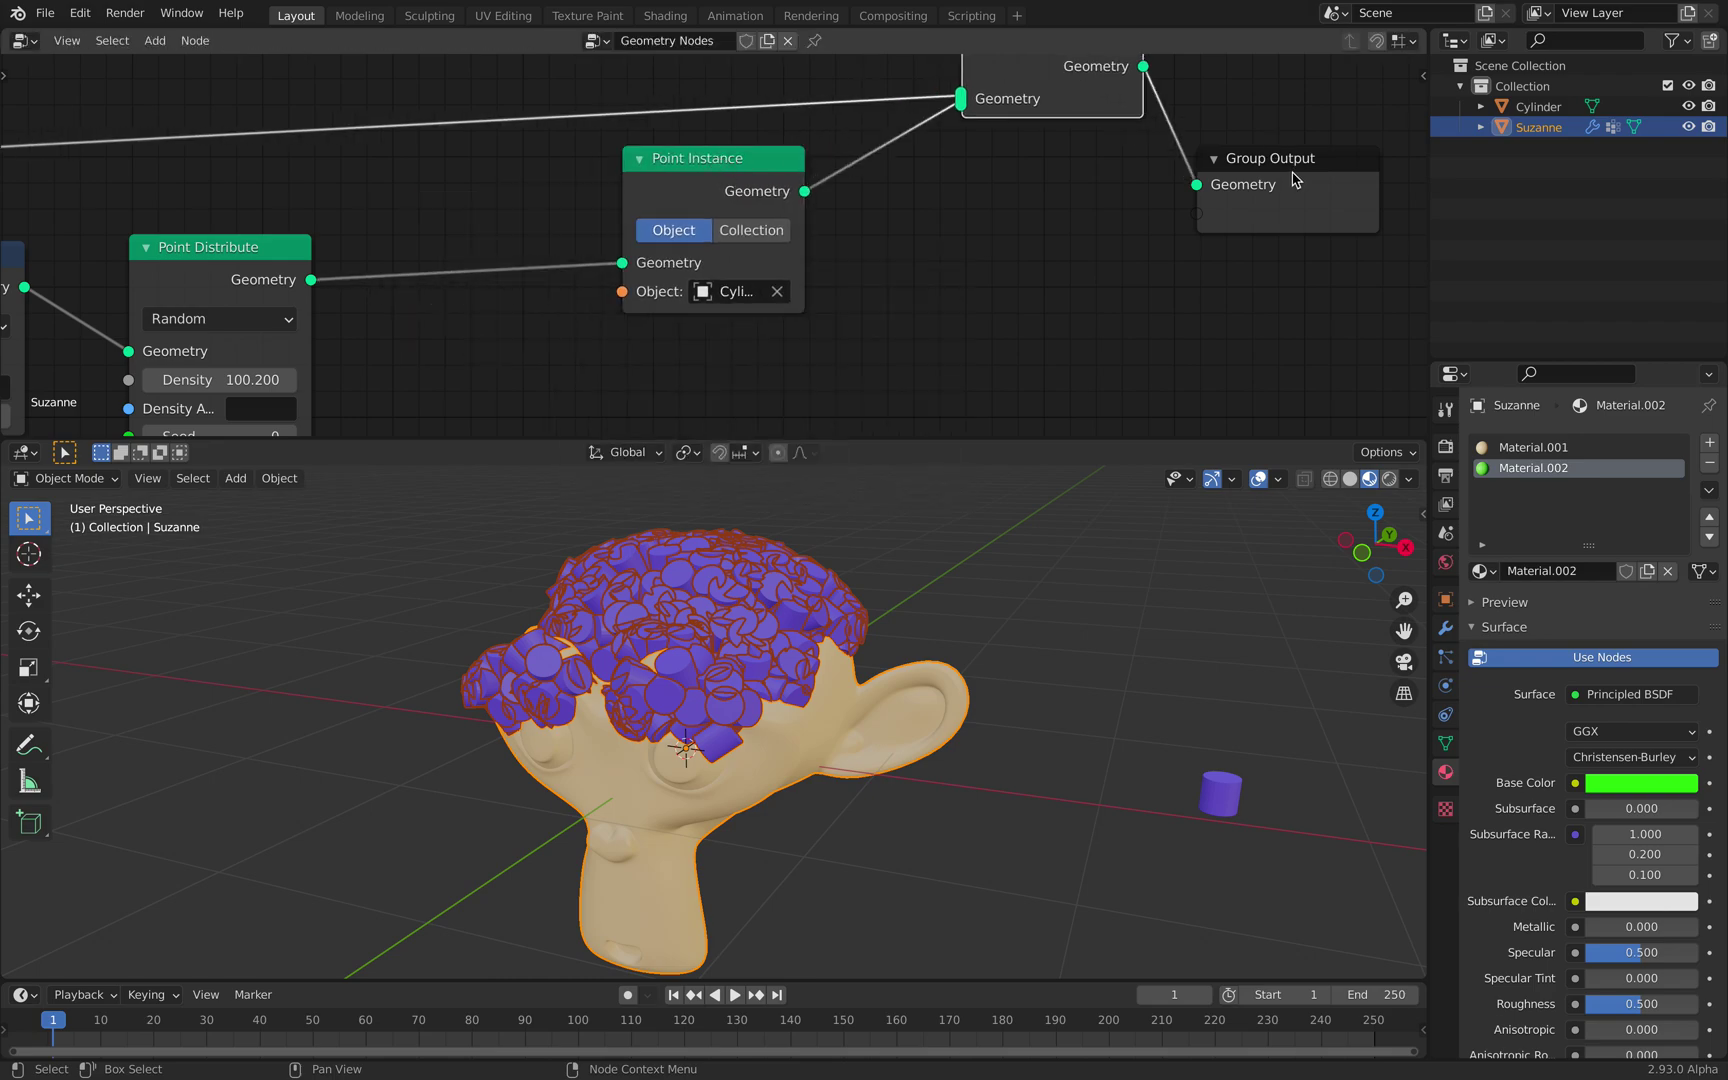
left_click_drag(1293, 180, 1342, 176)
Step: Insert an Attribute Fill node between the second Point Distribute and Point Instance
middle_click_drag(550, 205, 590, 162)
key("shift+a")
left_click(587, 166)
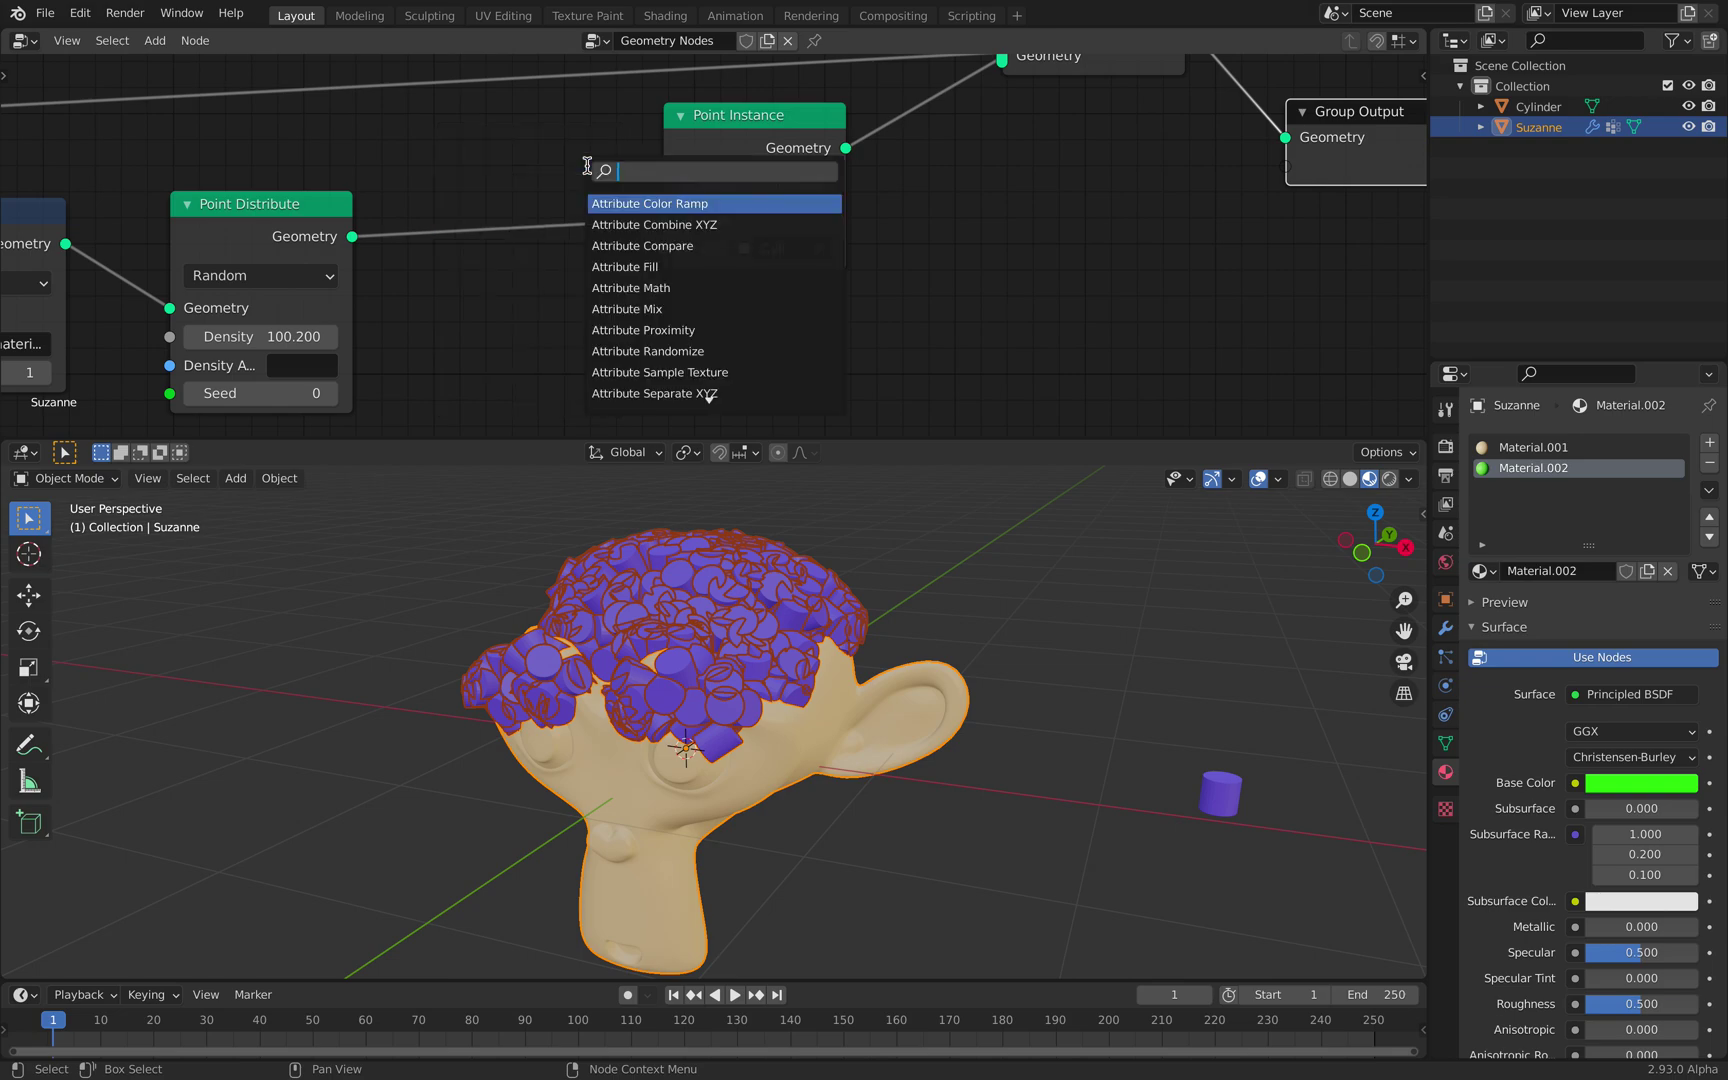
key("Down")
key("Down")
key("Down")
key("Return")
left_click(462, 159)
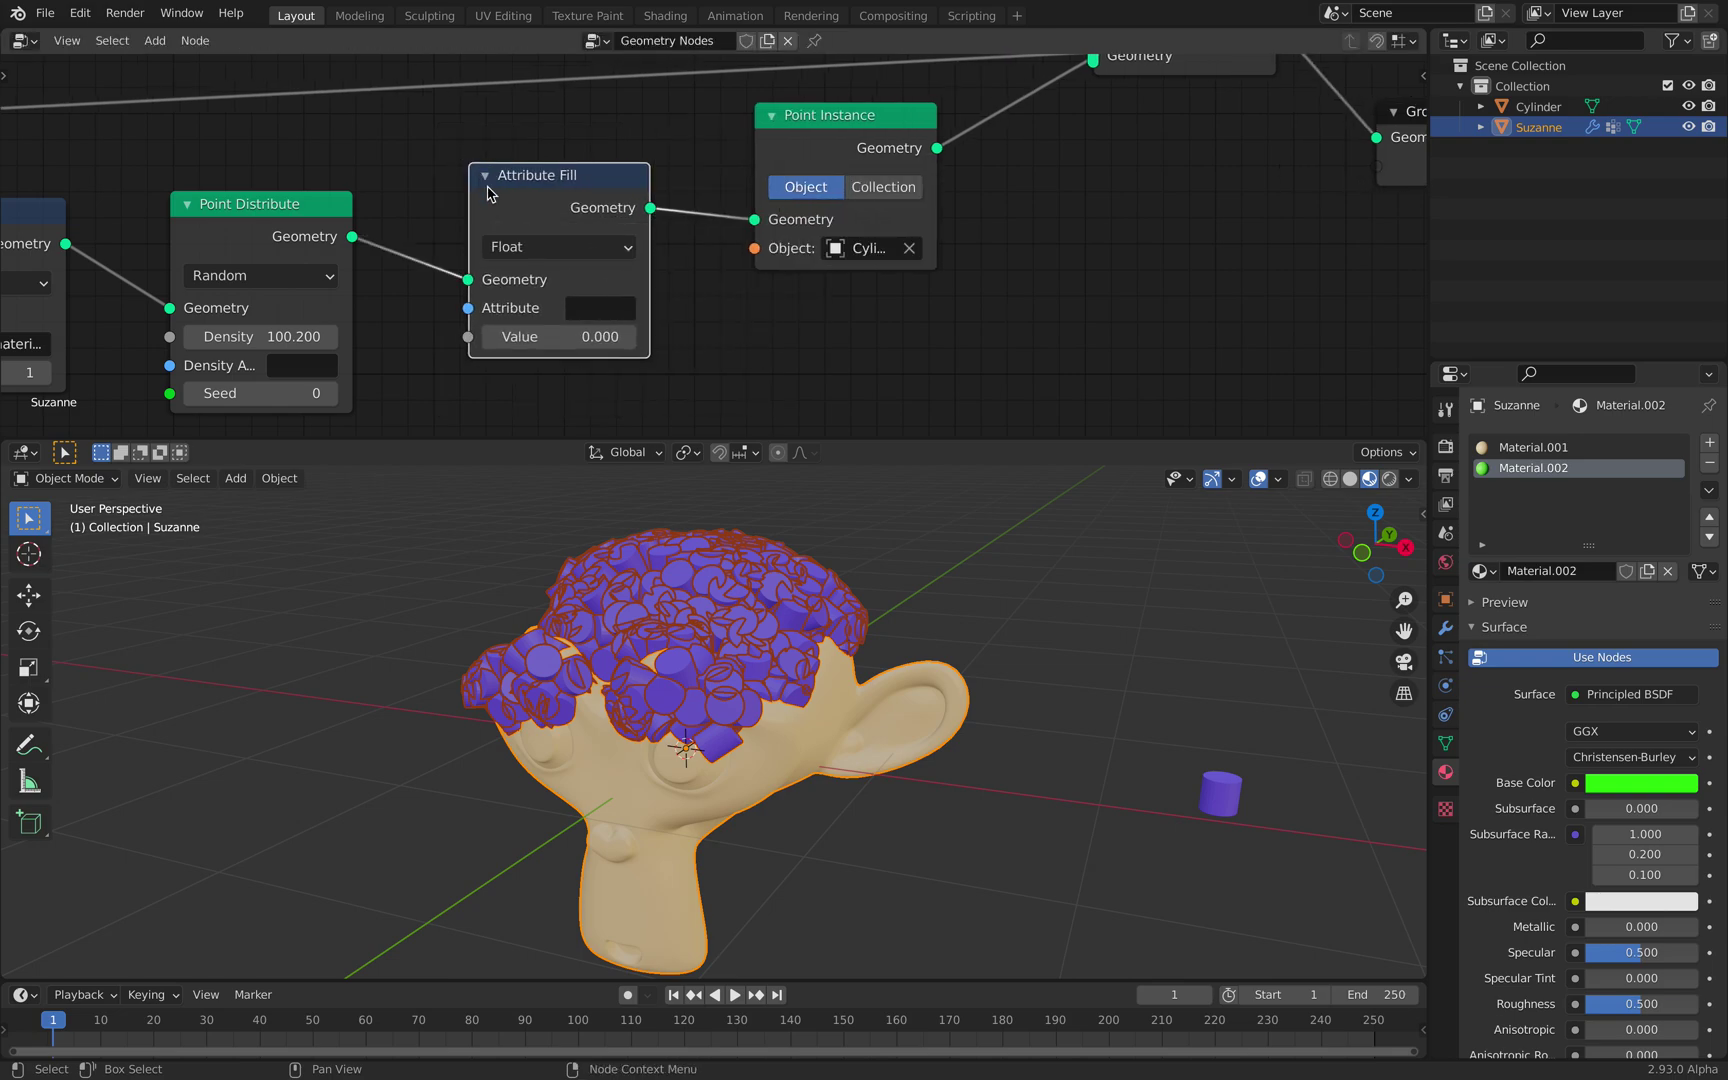
Step: Set the new Attribute Fill node's data type to Vector and its attribute to scale
left_click(520, 250)
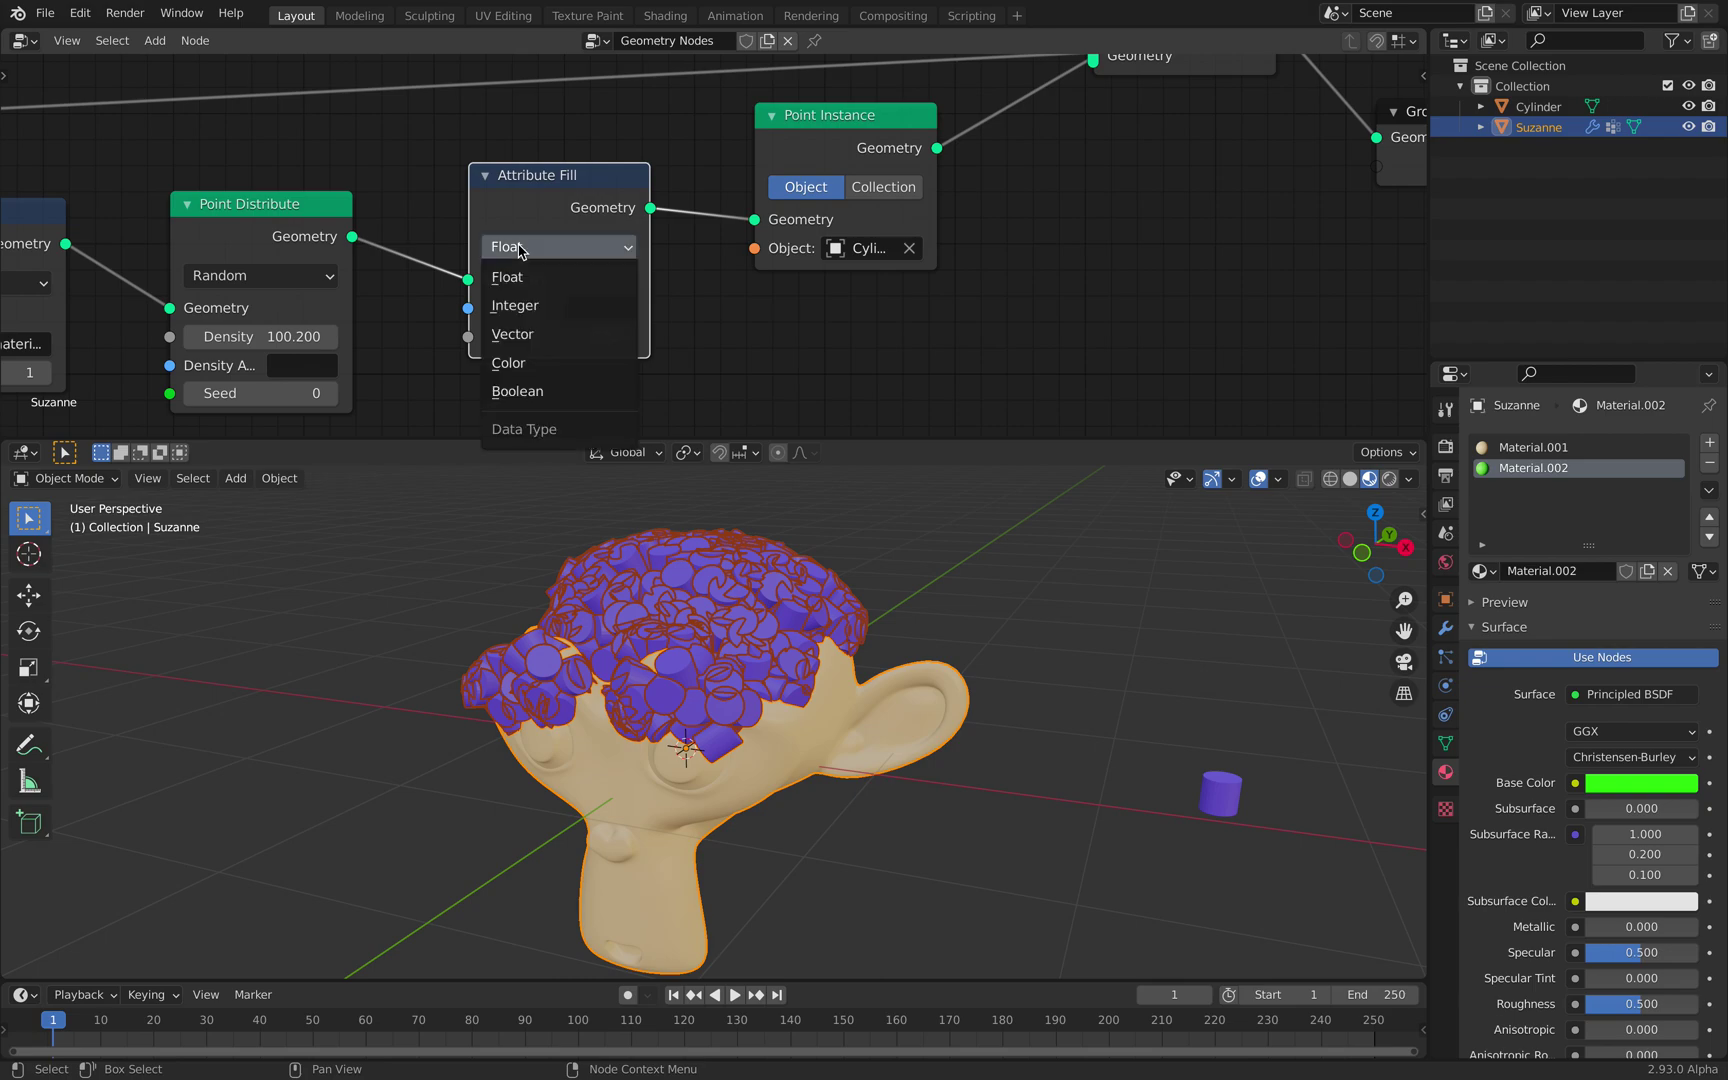
left_click(524, 336)
middle_click_drag(694, 327, 708, 284)
left_click(622, 268)
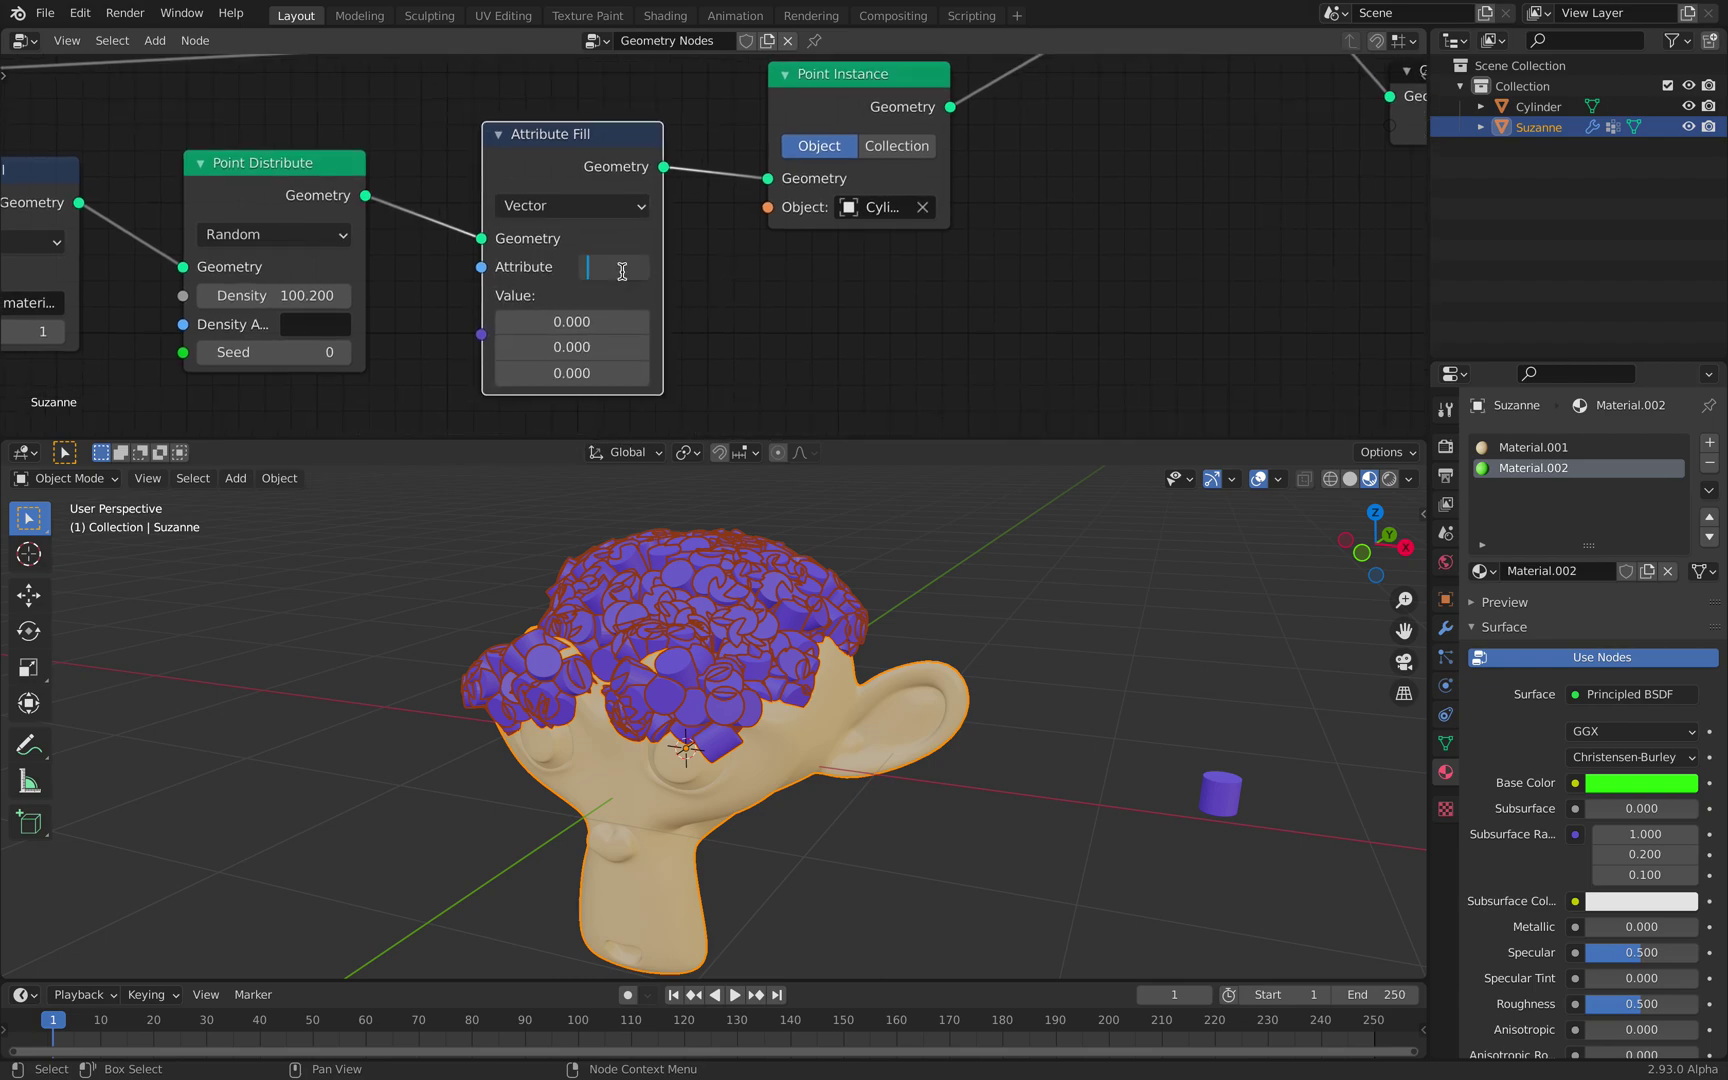
key("Return")
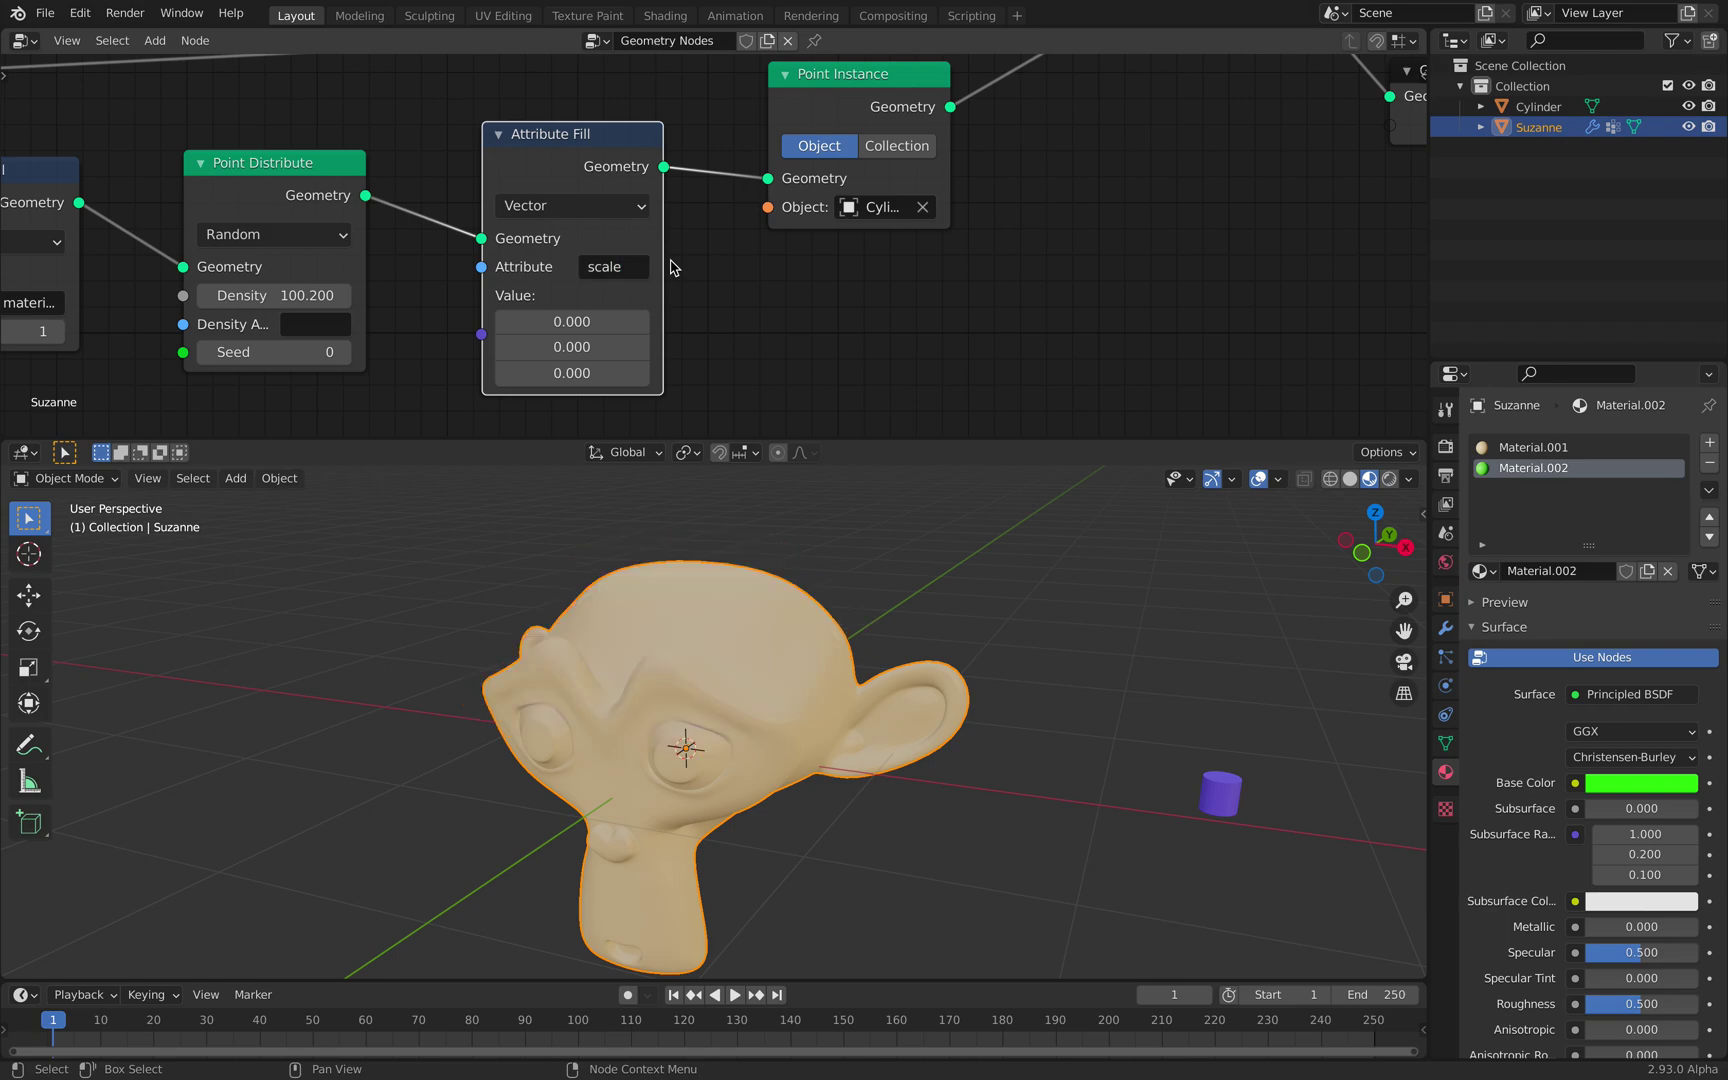
Step: Set all three scale values of the Attribute Fill node to 0.1 and raise the Z value to 2.1
left_click_drag(578, 321, 578, 373)
type(".")
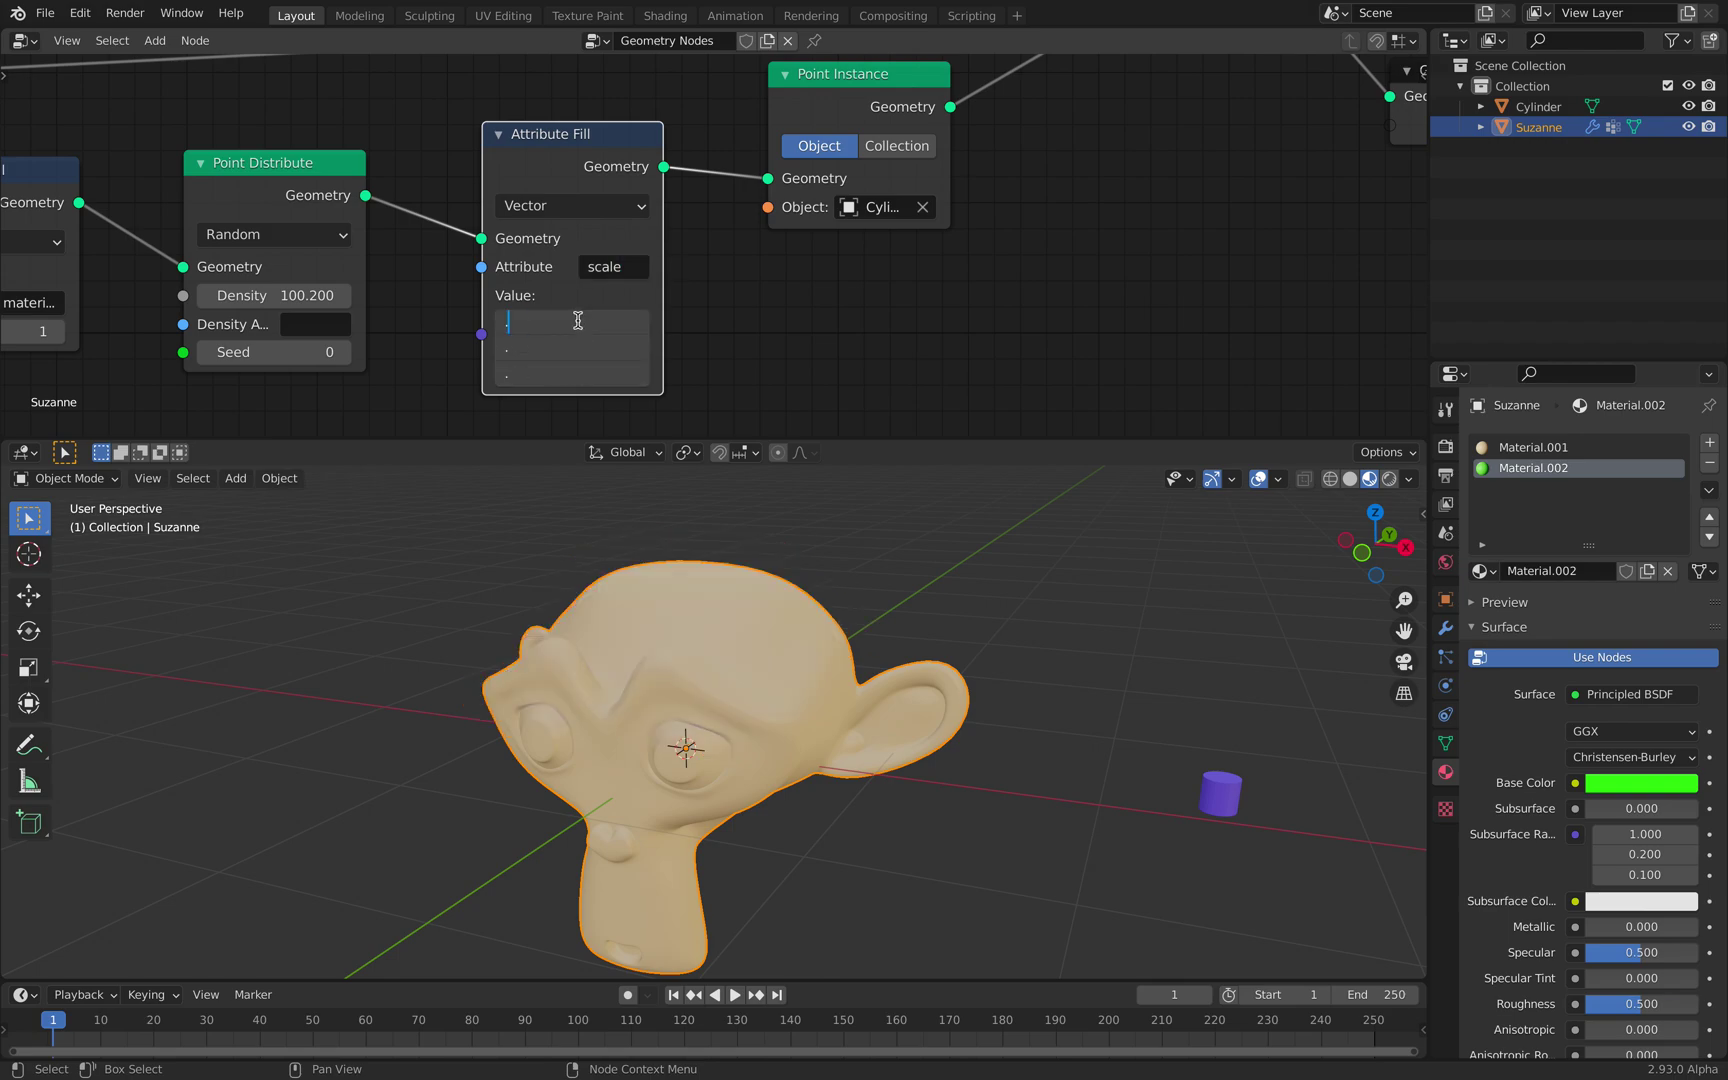
type("1")
key("Return")
left_click_drag(573, 368, 678, 368)
Step: Set the X and Y scale values of the Attribute Fill node to 0.2
middle_click_drag(740, 612, 820, 607)
scroll(808, 605, "up", 3)
left_click_drag(571, 321, 574, 347)
type("0.2")
key("Return")
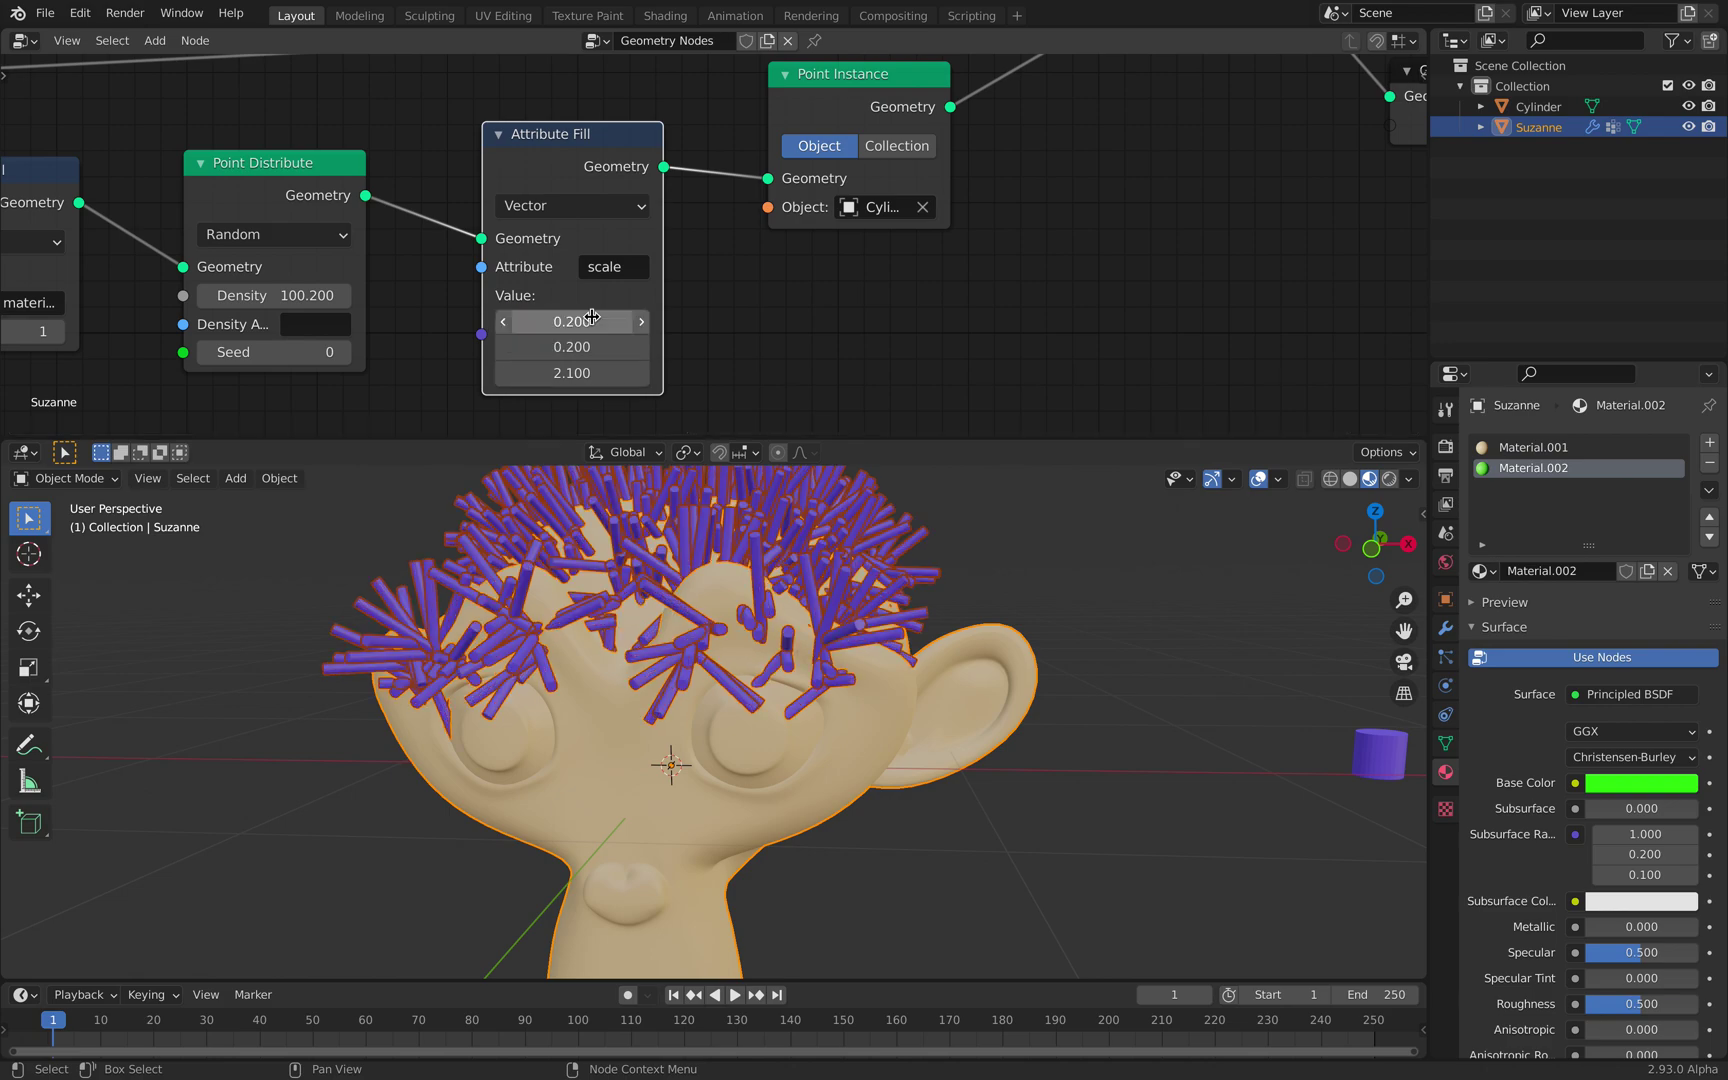
Step: Set the density of the second Point Distribute node to 200 and save the file
middle_click_drag(672, 610, 605, 610)
left_click(245, 294)
type("200")
key("Return")
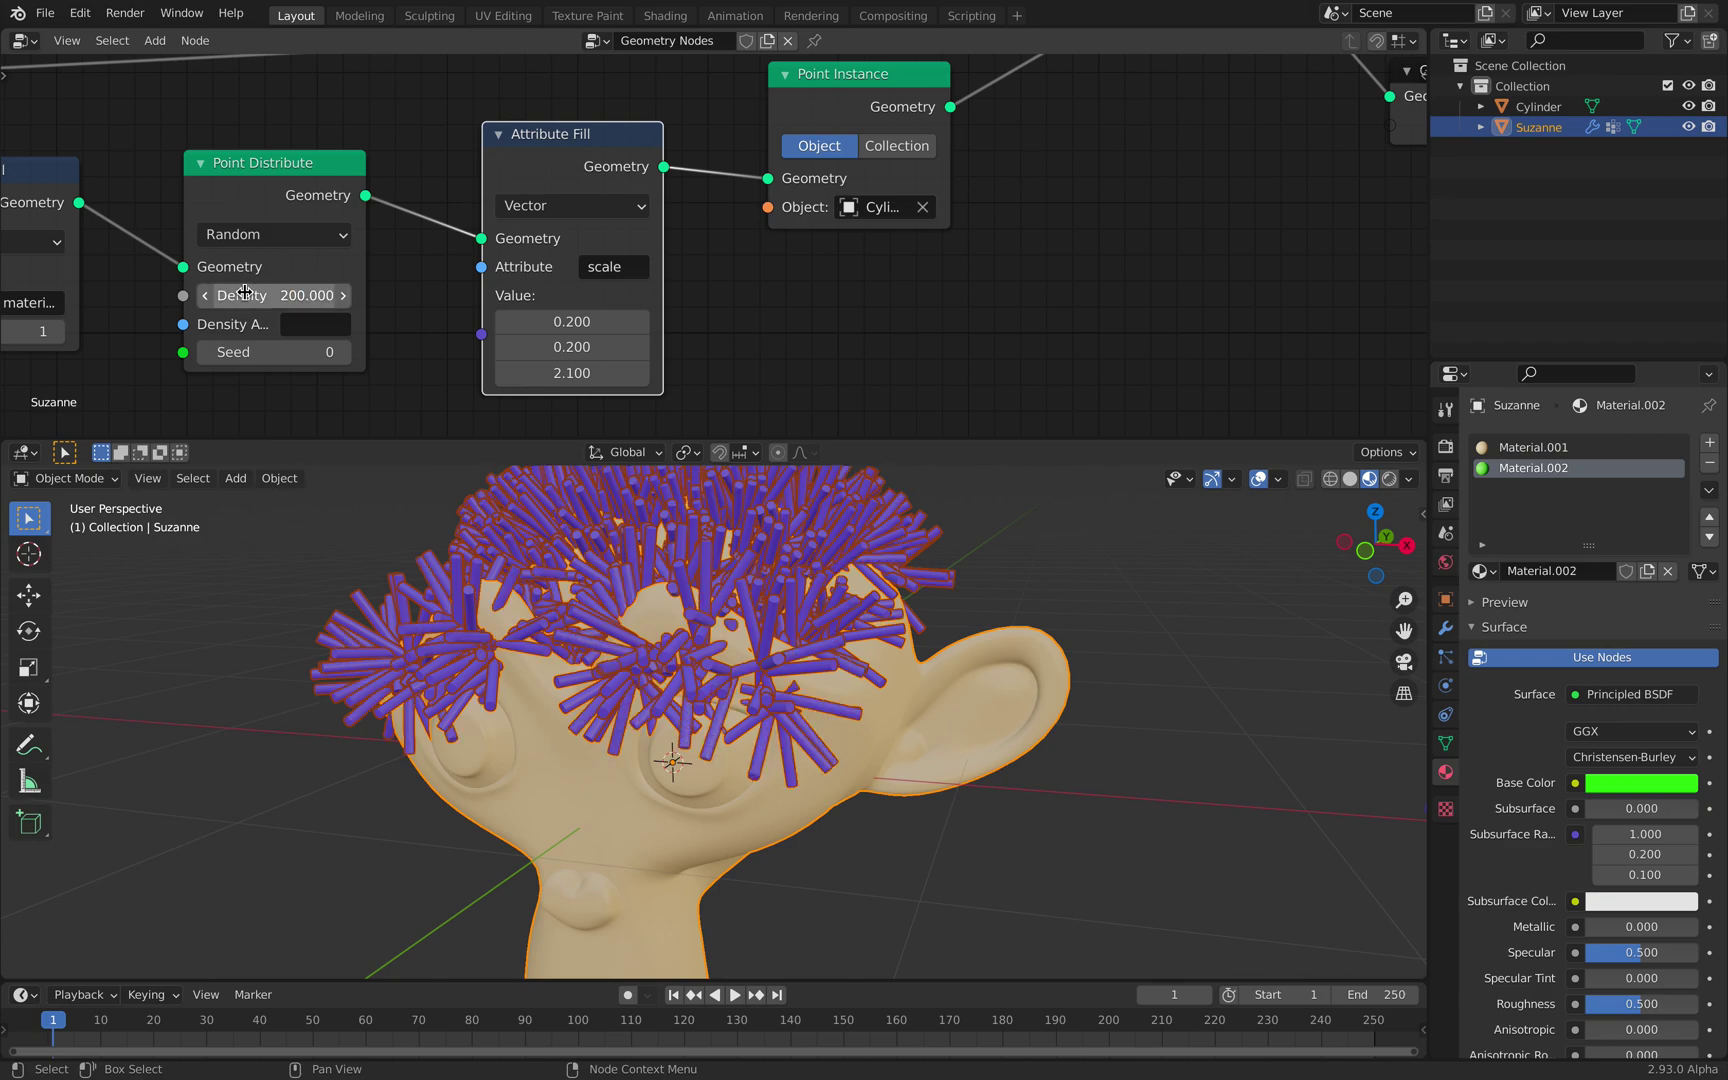
scroll(917, 684, "down", 4)
middle_click_drag(917, 684, 800, 715)
key("ctrl+s")
Step: Shift Group Output, Join Geometry and Point Instance further away from the scale Attribute Fill node
middle_click_drag(841, 320, 627, 357)
scroll(772, 291, "down", 3)
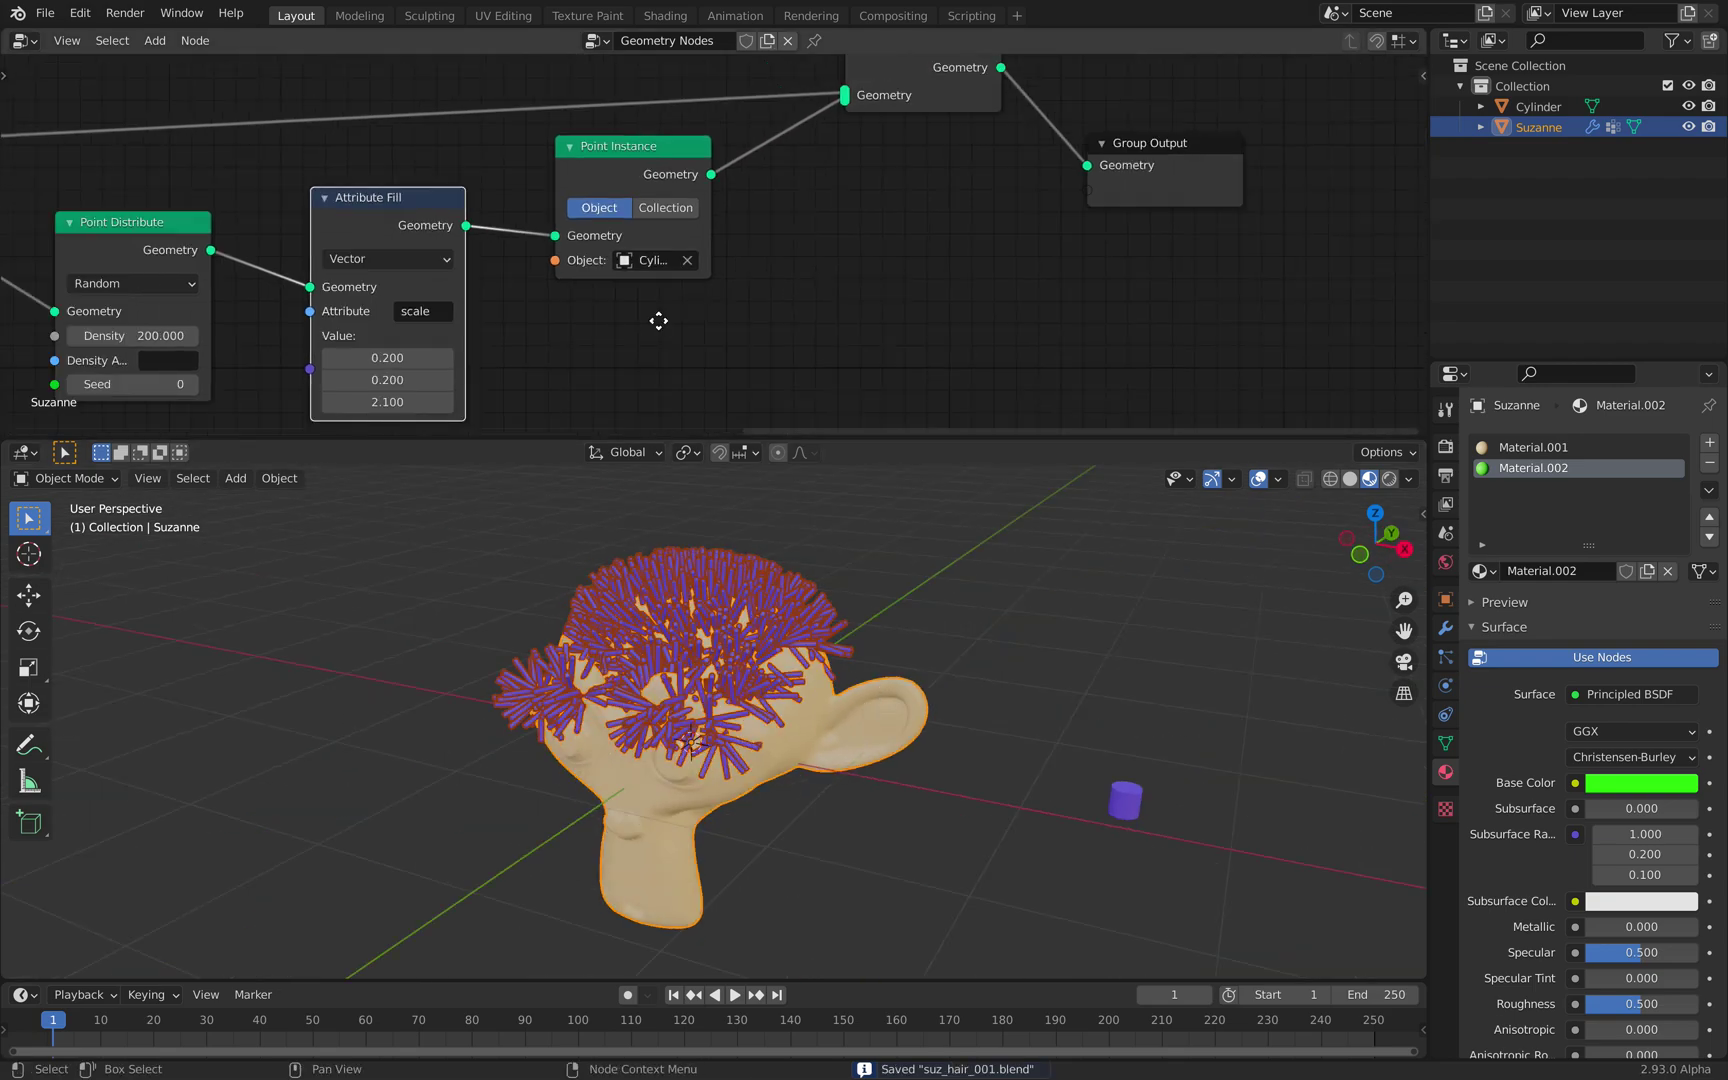
middle_click_drag(772, 291, 627, 343)
left_click_drag(984, 208, 1199, 209)
left_click_drag(786, 105, 1006, 100)
left_click_drag(498, 208, 703, 210)
Step: Insert an Attribute Randomize node between the scale Attribute Fill and Point Instance
middle_click_drag(394, 282, 532, 205)
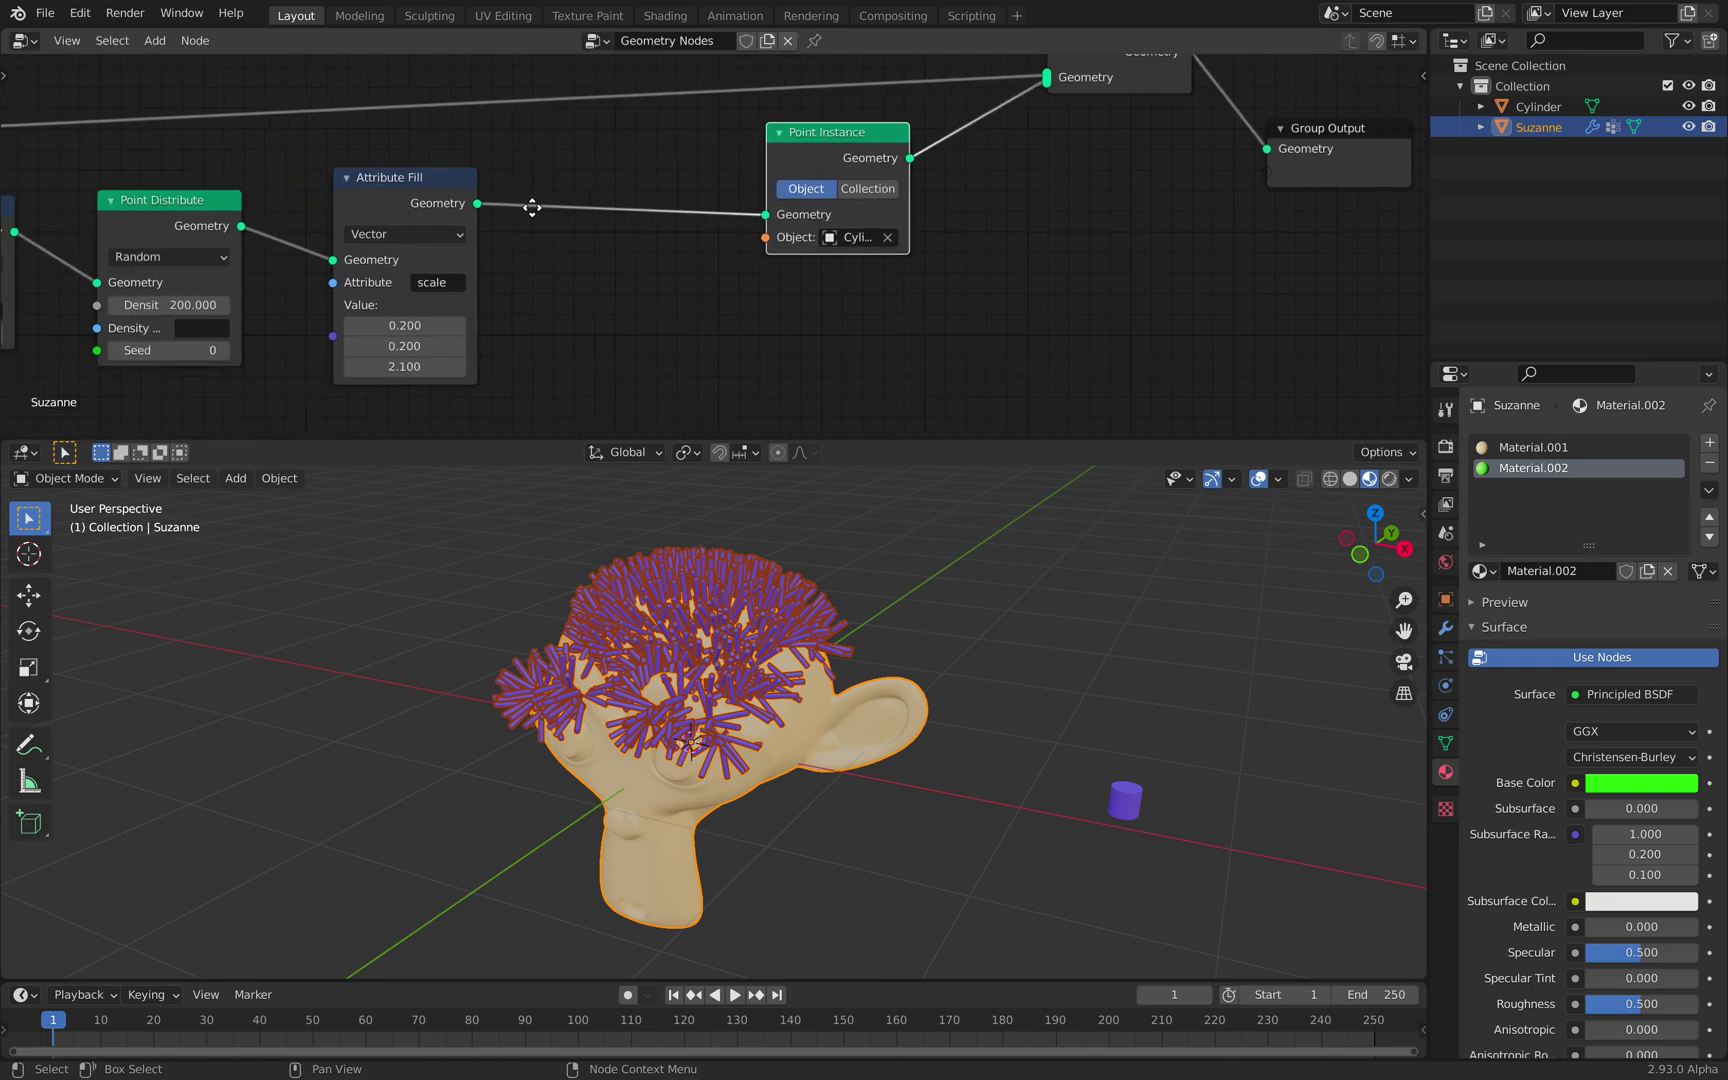
scroll(532, 205, "up", 3)
scroll(740, 653, "up", 1)
mouse_move(822, 516)
middle_mouse_down()
mouse_move(839, 515)
mouse_move(824, 554)
middle_mouse_up()
scroll(839, 515, "up", 1)
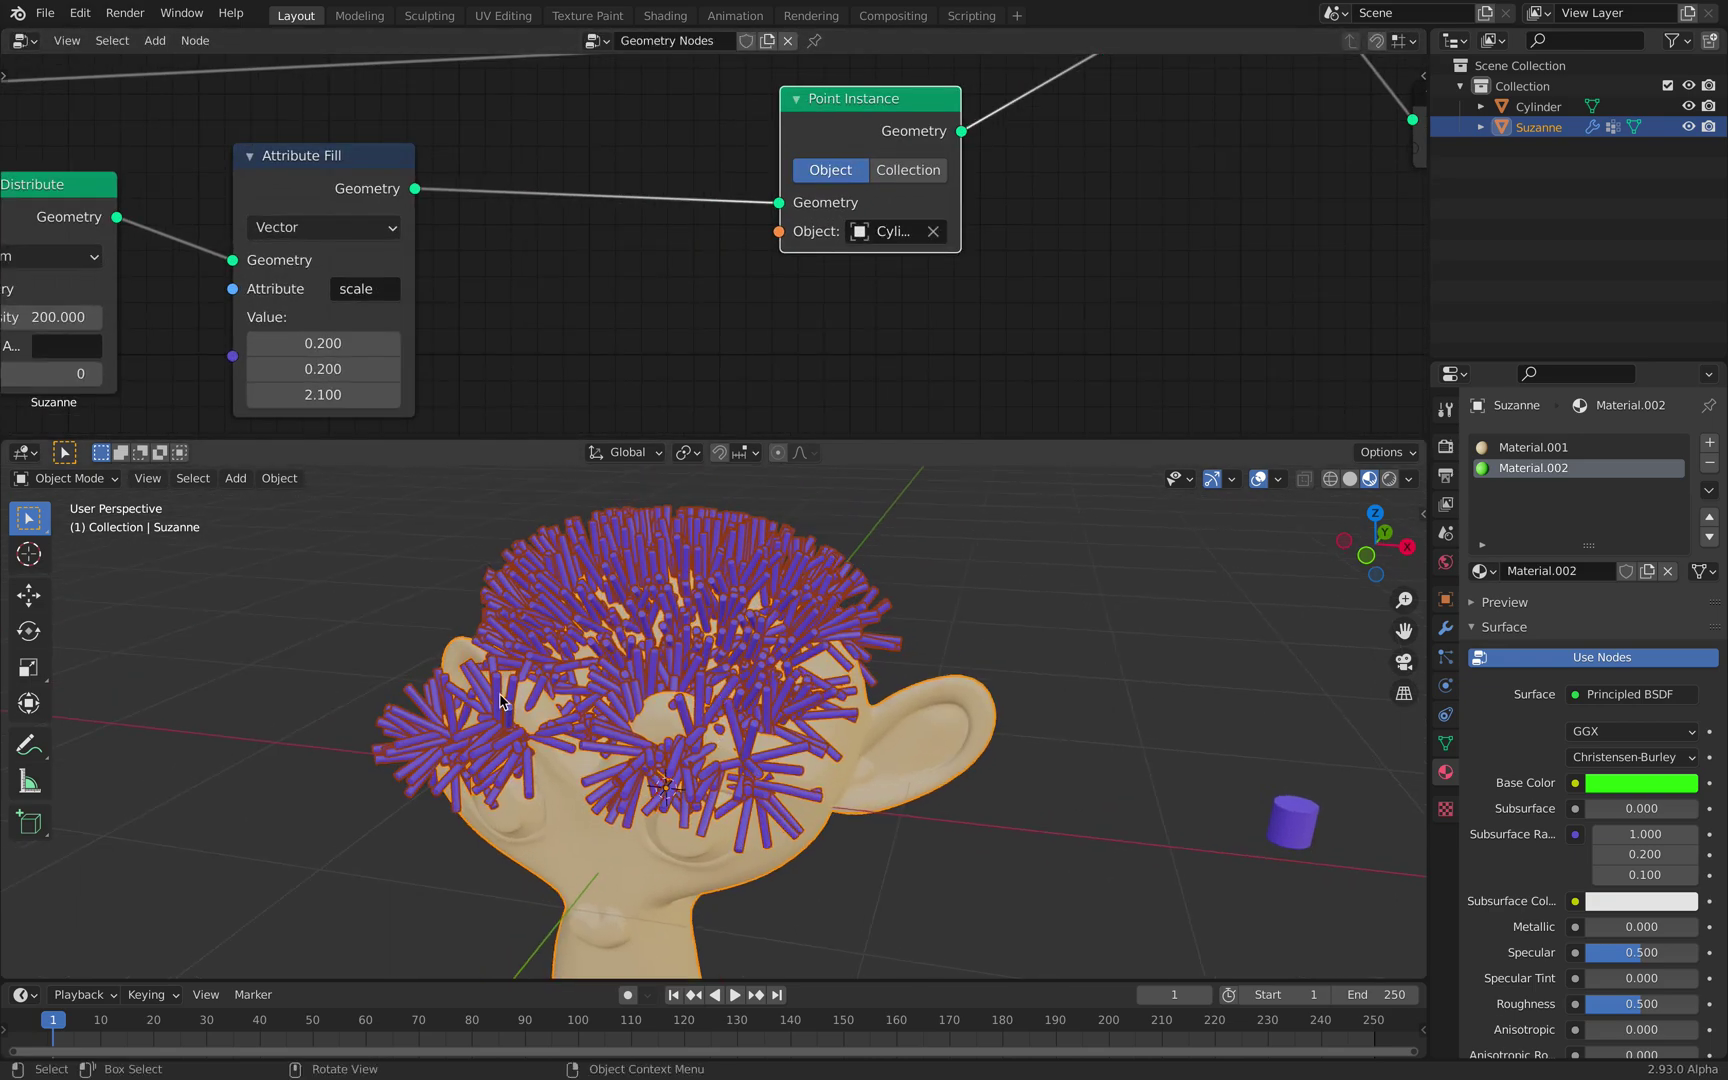
middle_click_drag(592, 298, 599, 301)
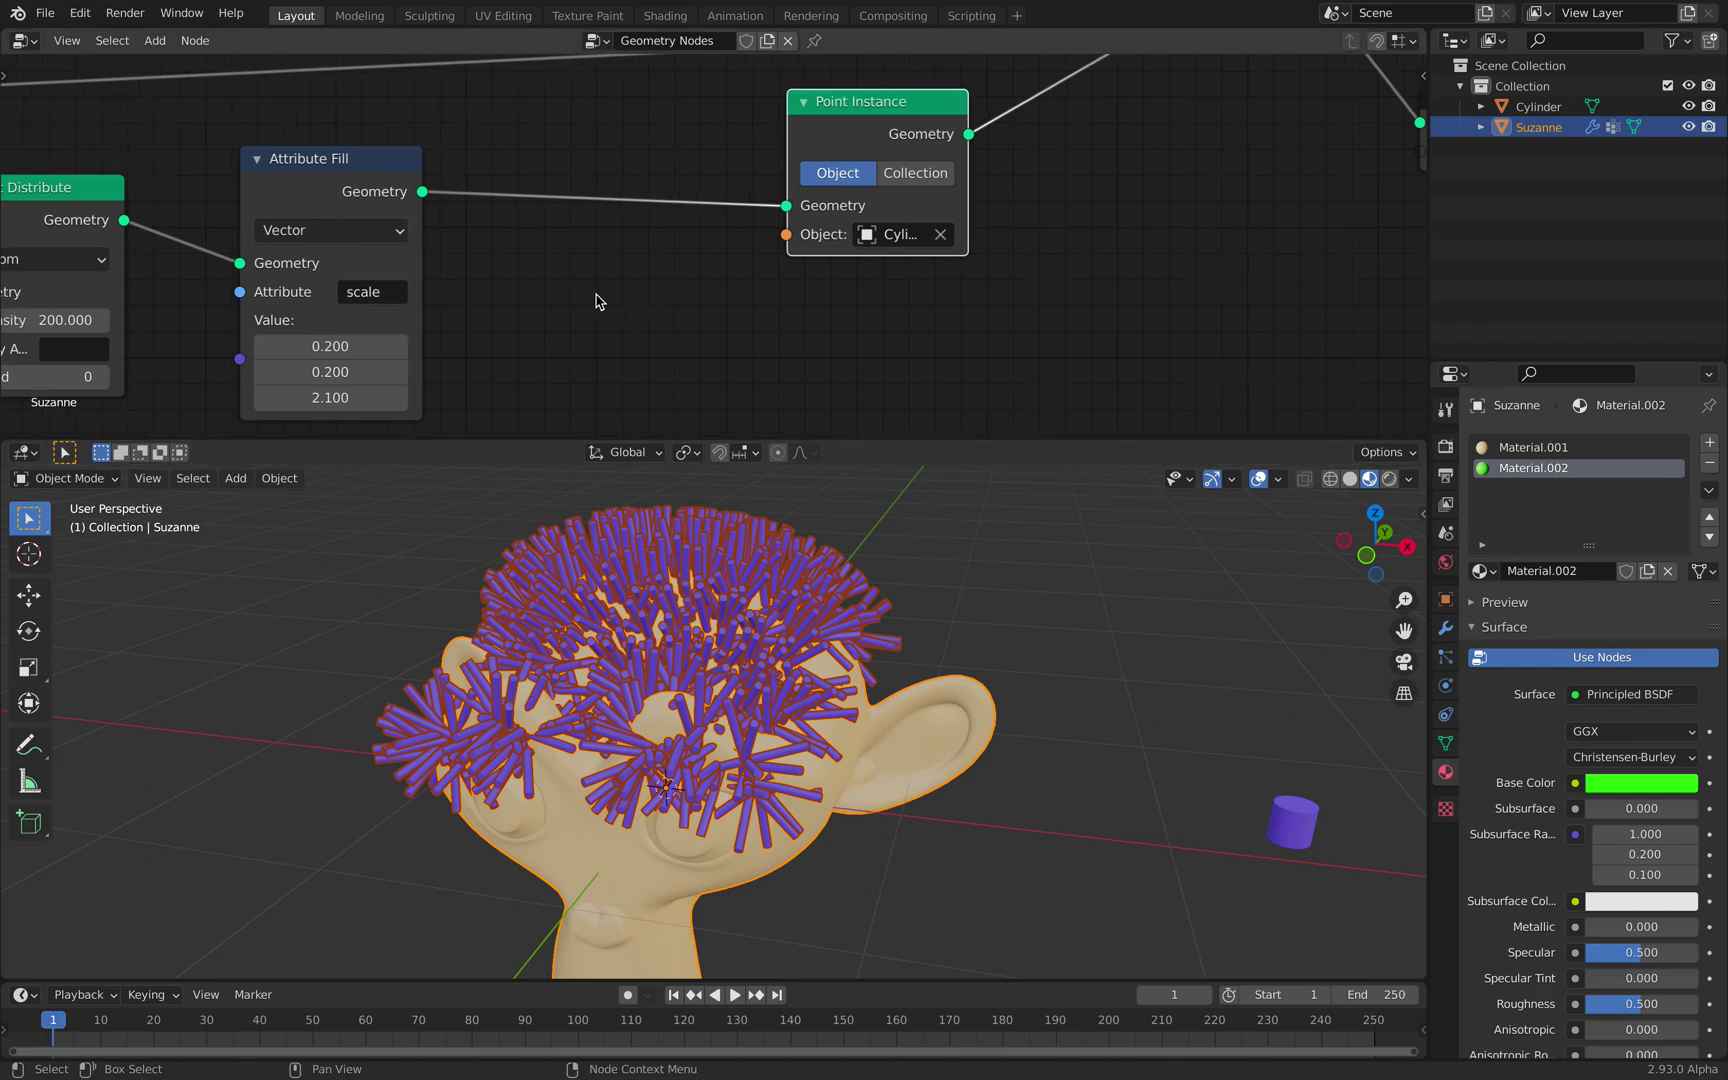
key("shift+a")
left_click(596, 295)
type("attribute ra")
key("Down")
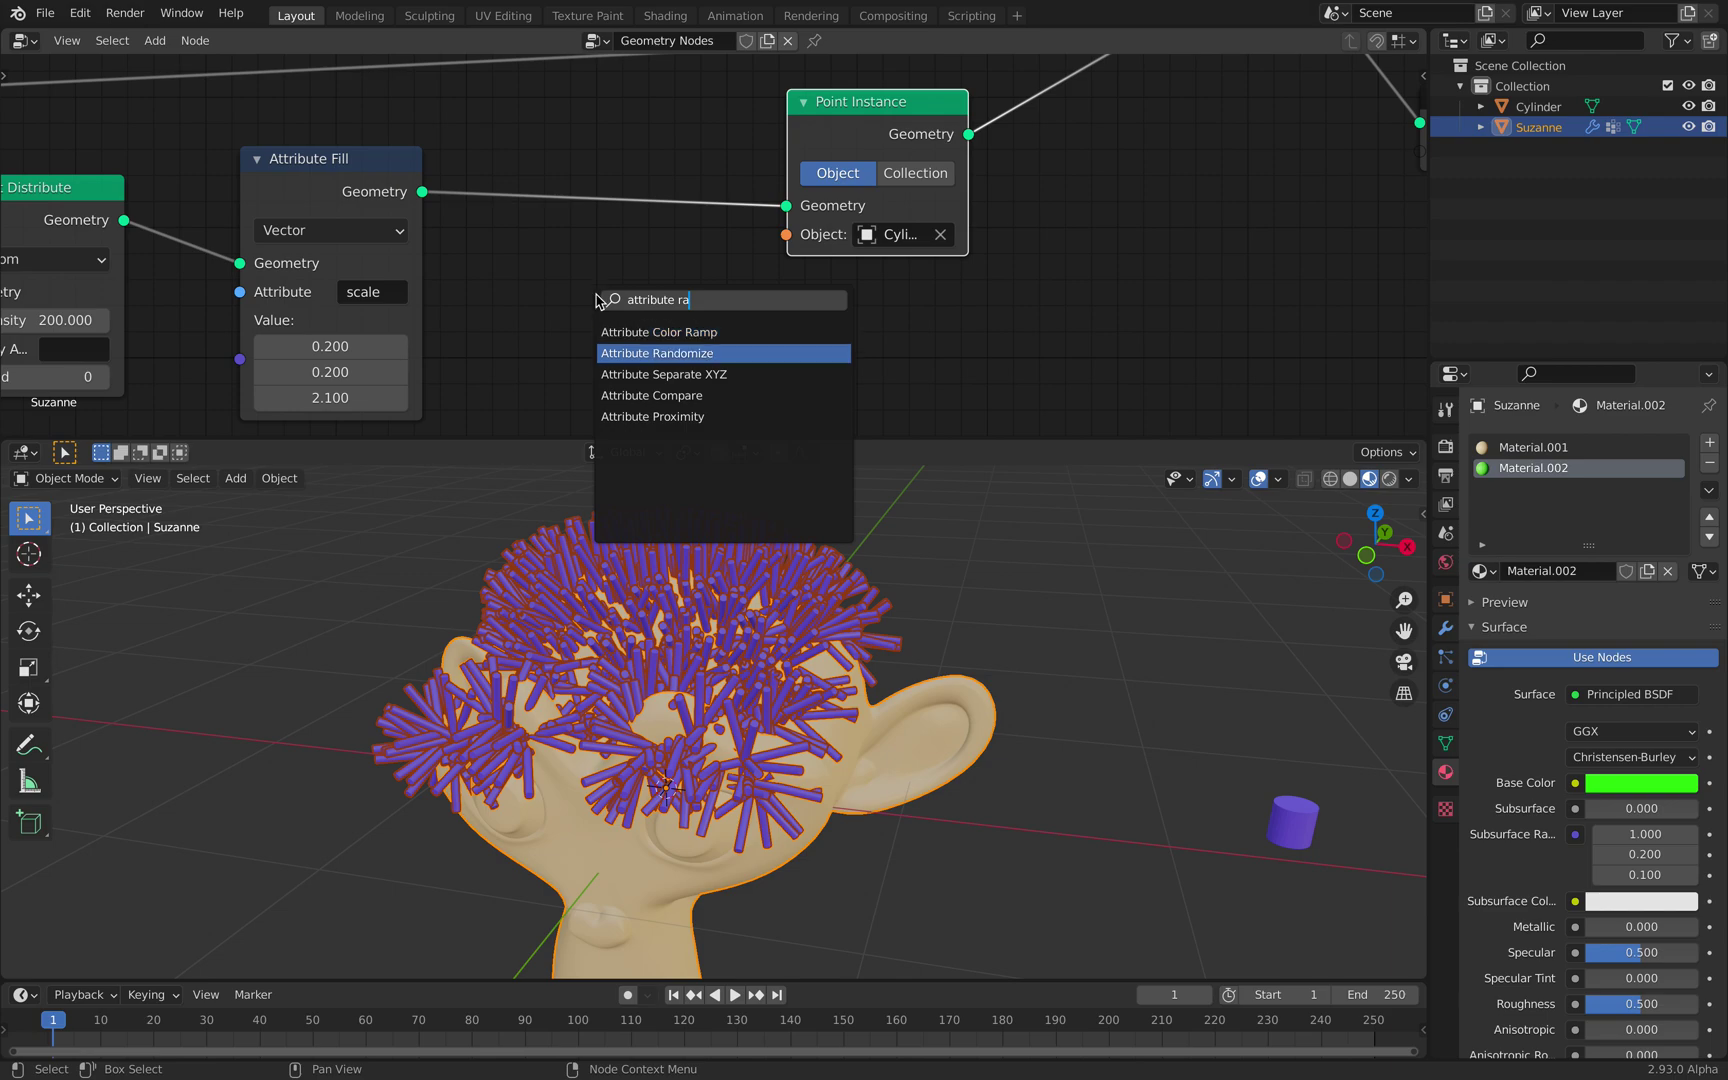
key("Return")
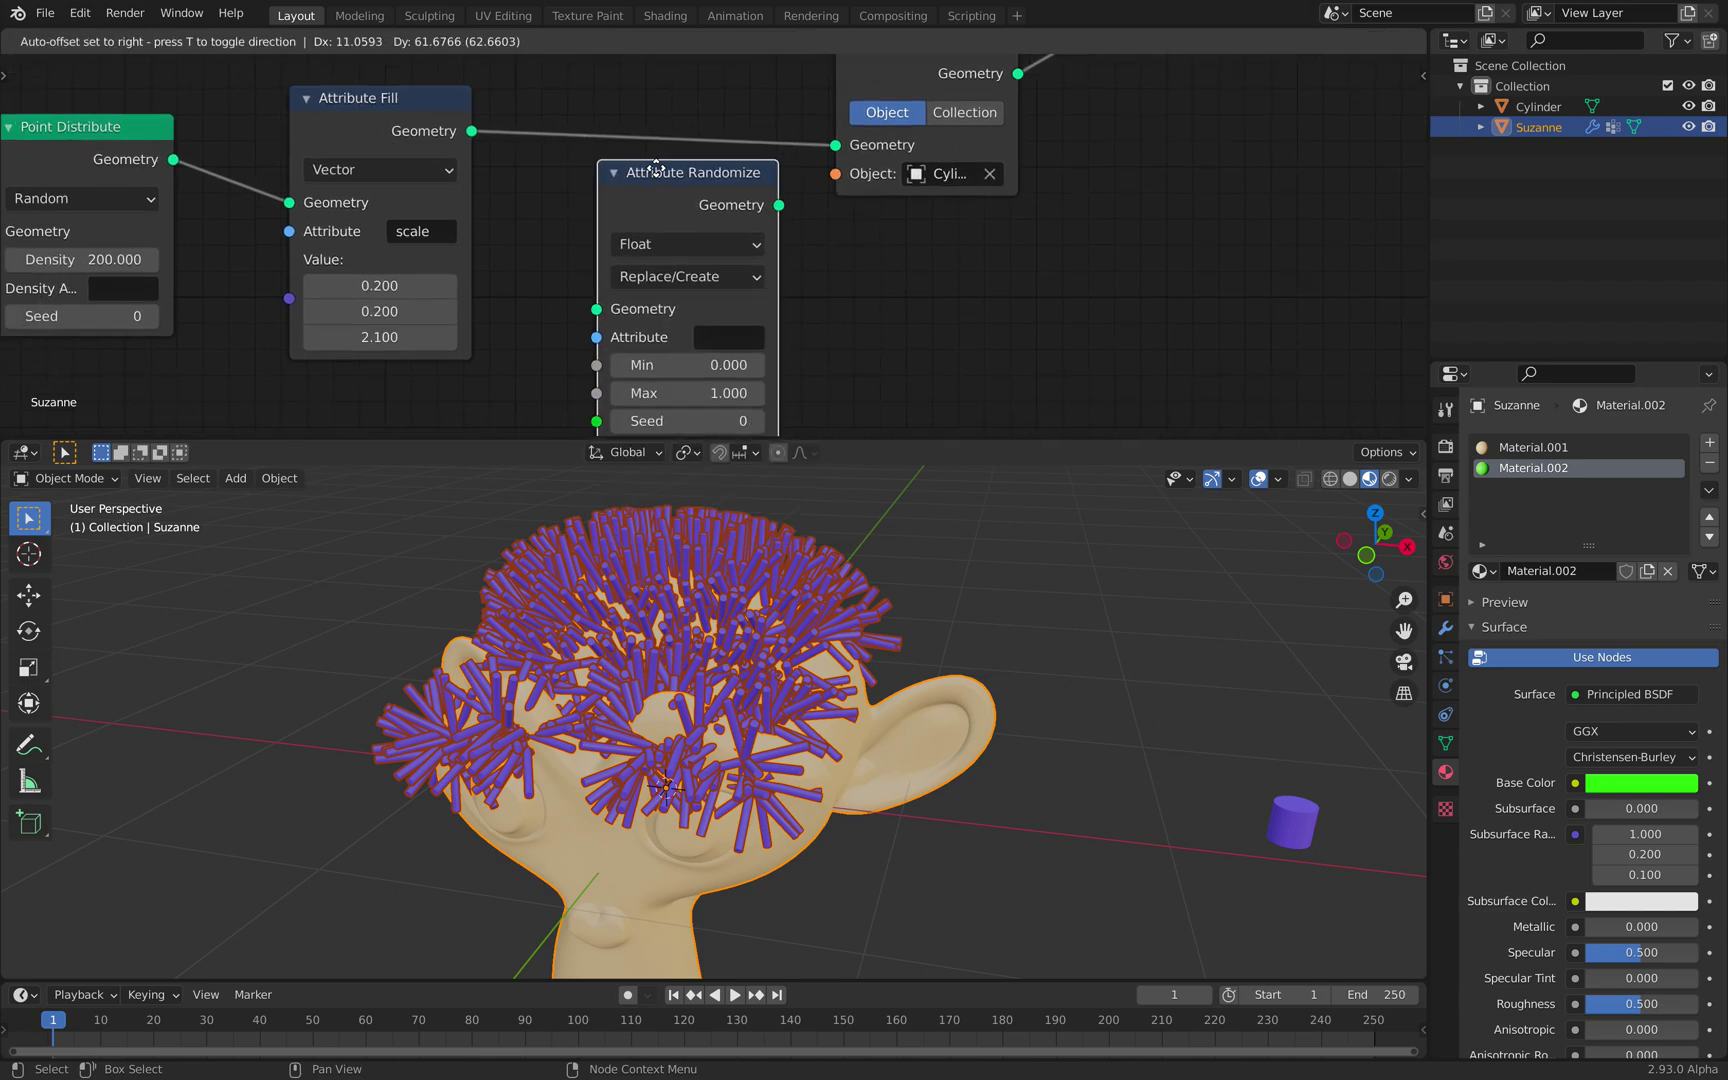
left_click(655, 143)
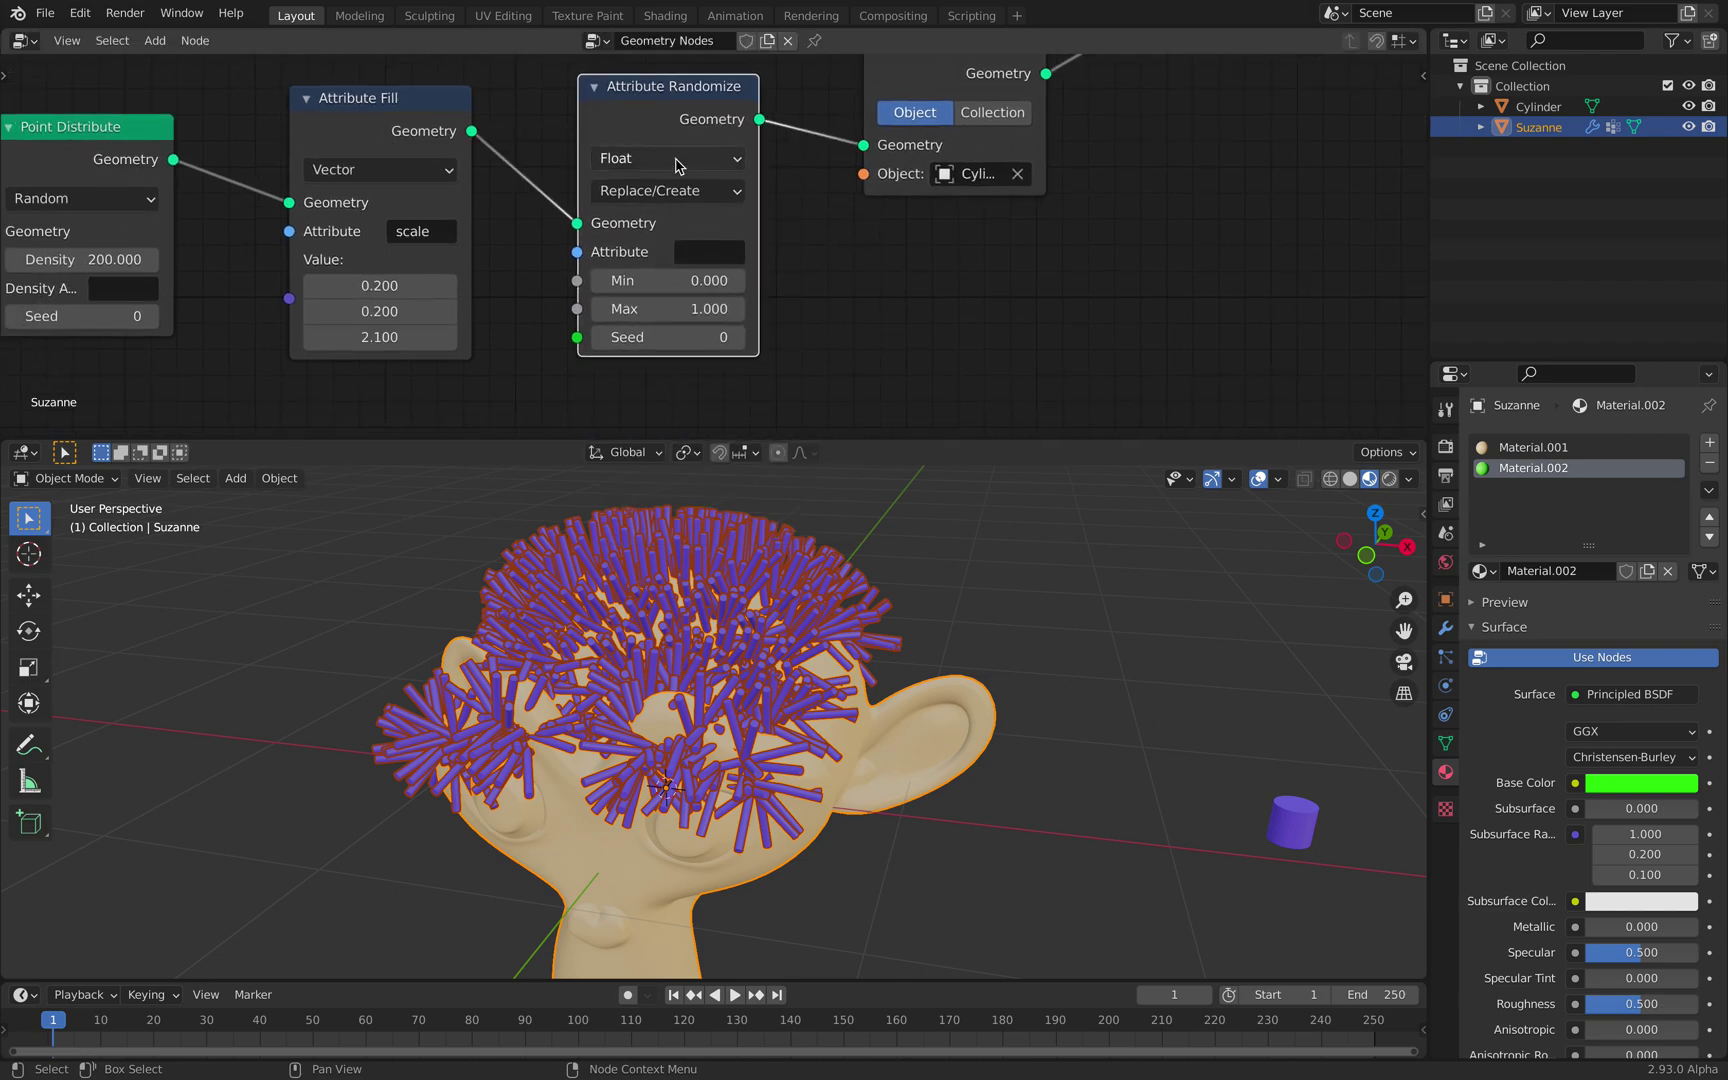
Step: Set the Attribute Randomize node's data type to Vector and its attribute to scale
left_click(676, 160)
left_click(680, 246)
left_click(695, 251)
type("scale")
key("Return")
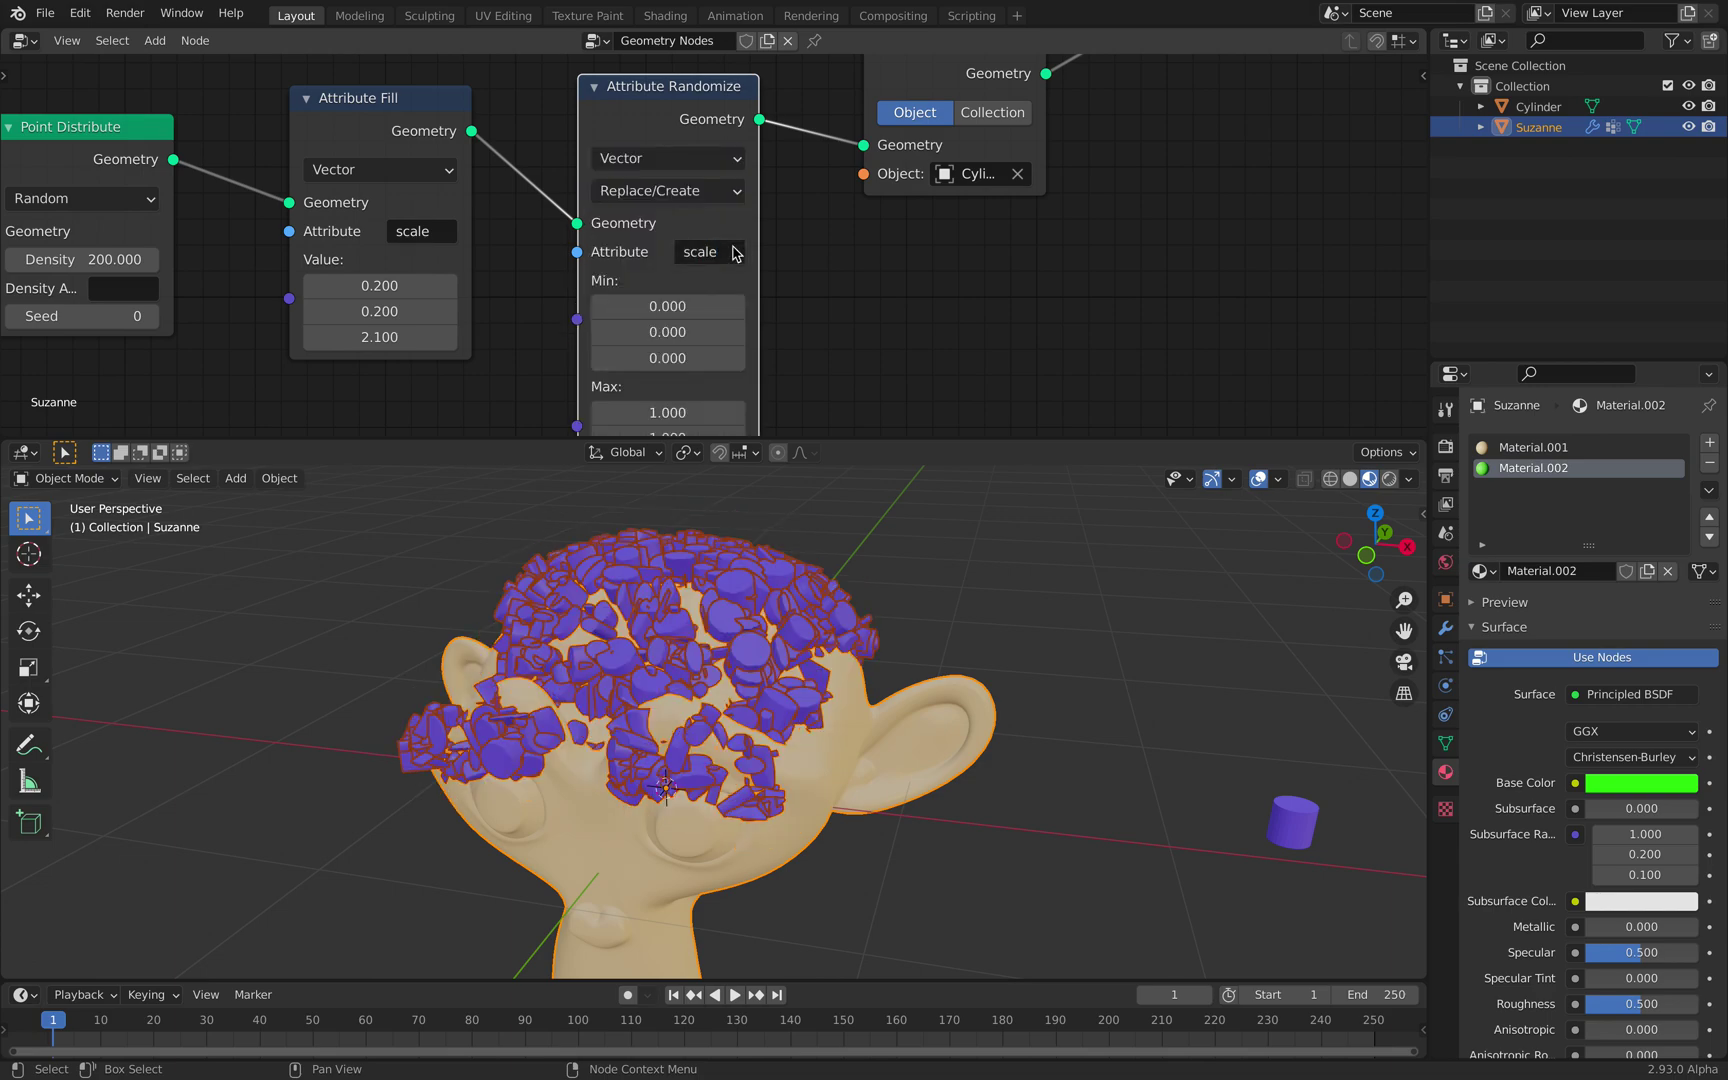
Step: Raise the maximum Z value of the Attribute Randomize node to 3.2
middle_click_drag(670, 310, 694, 240)
middle_click_drag(747, 667, 782, 739)
scroll(685, 652, "up", 4)
middle_click_drag(873, 205, 808, 199)
scroll(843, 218, "down", 1)
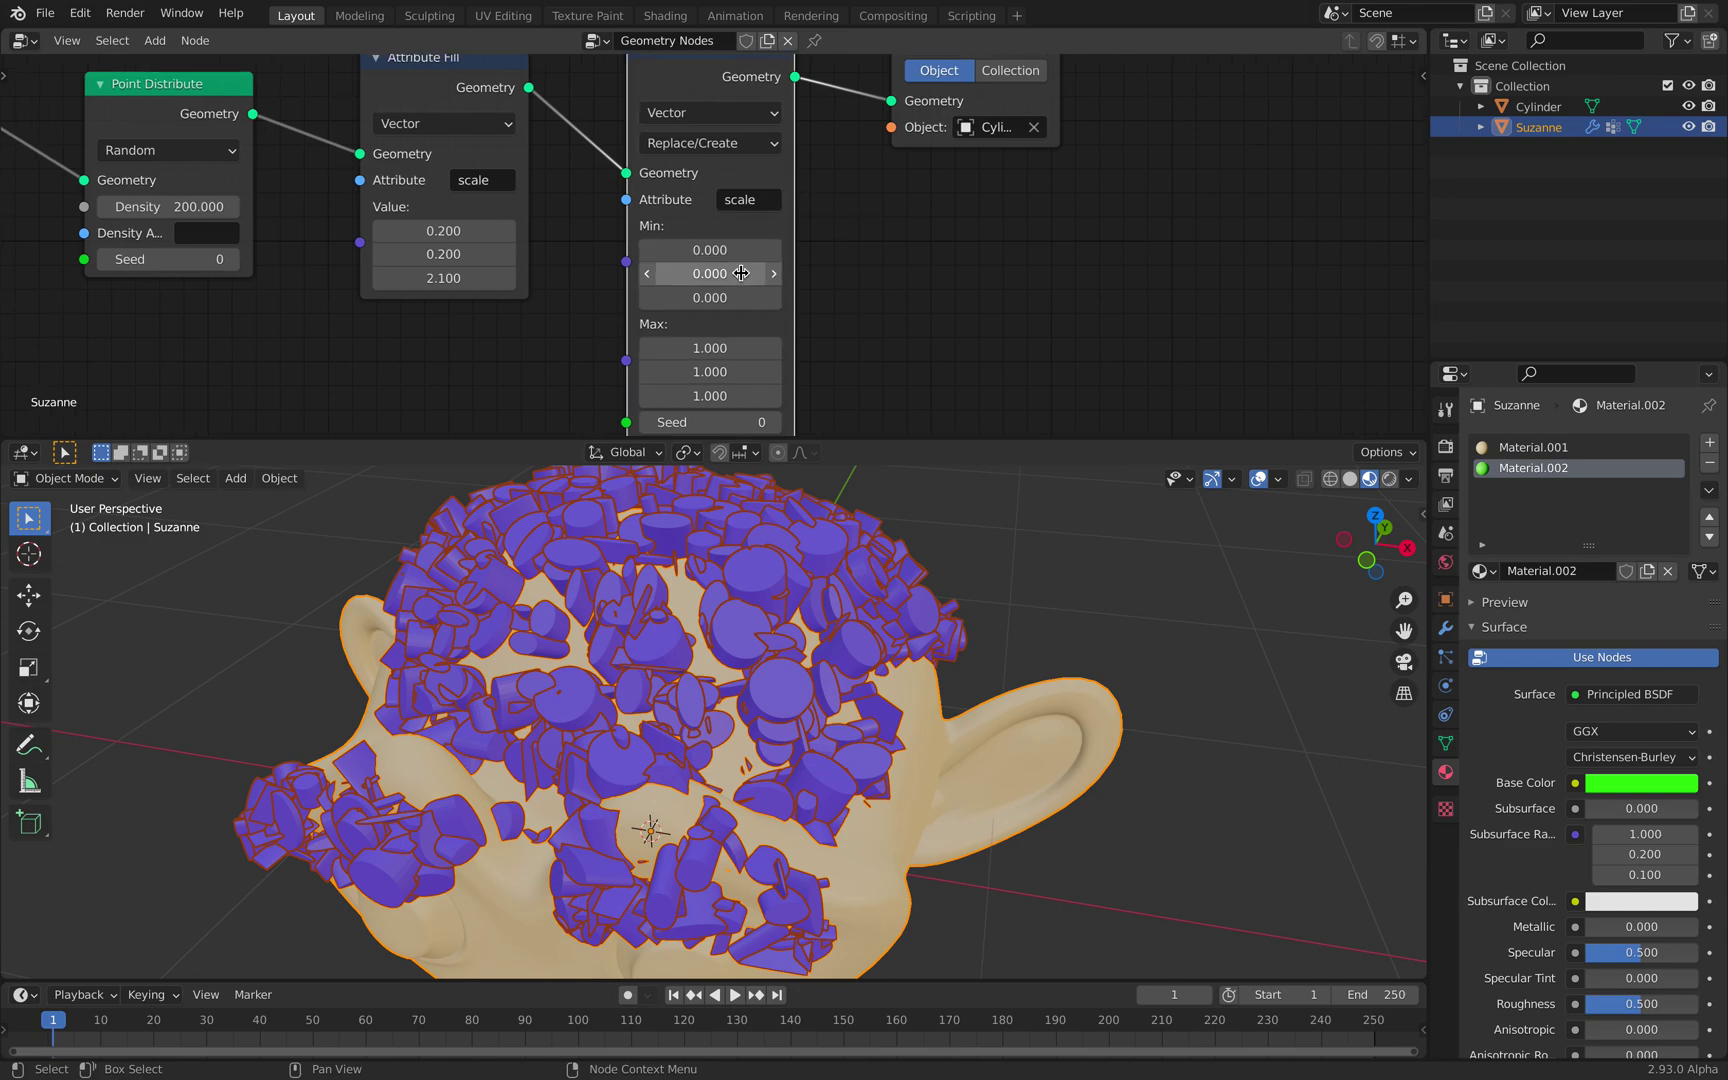
left_click_drag(709, 396, 850, 396)
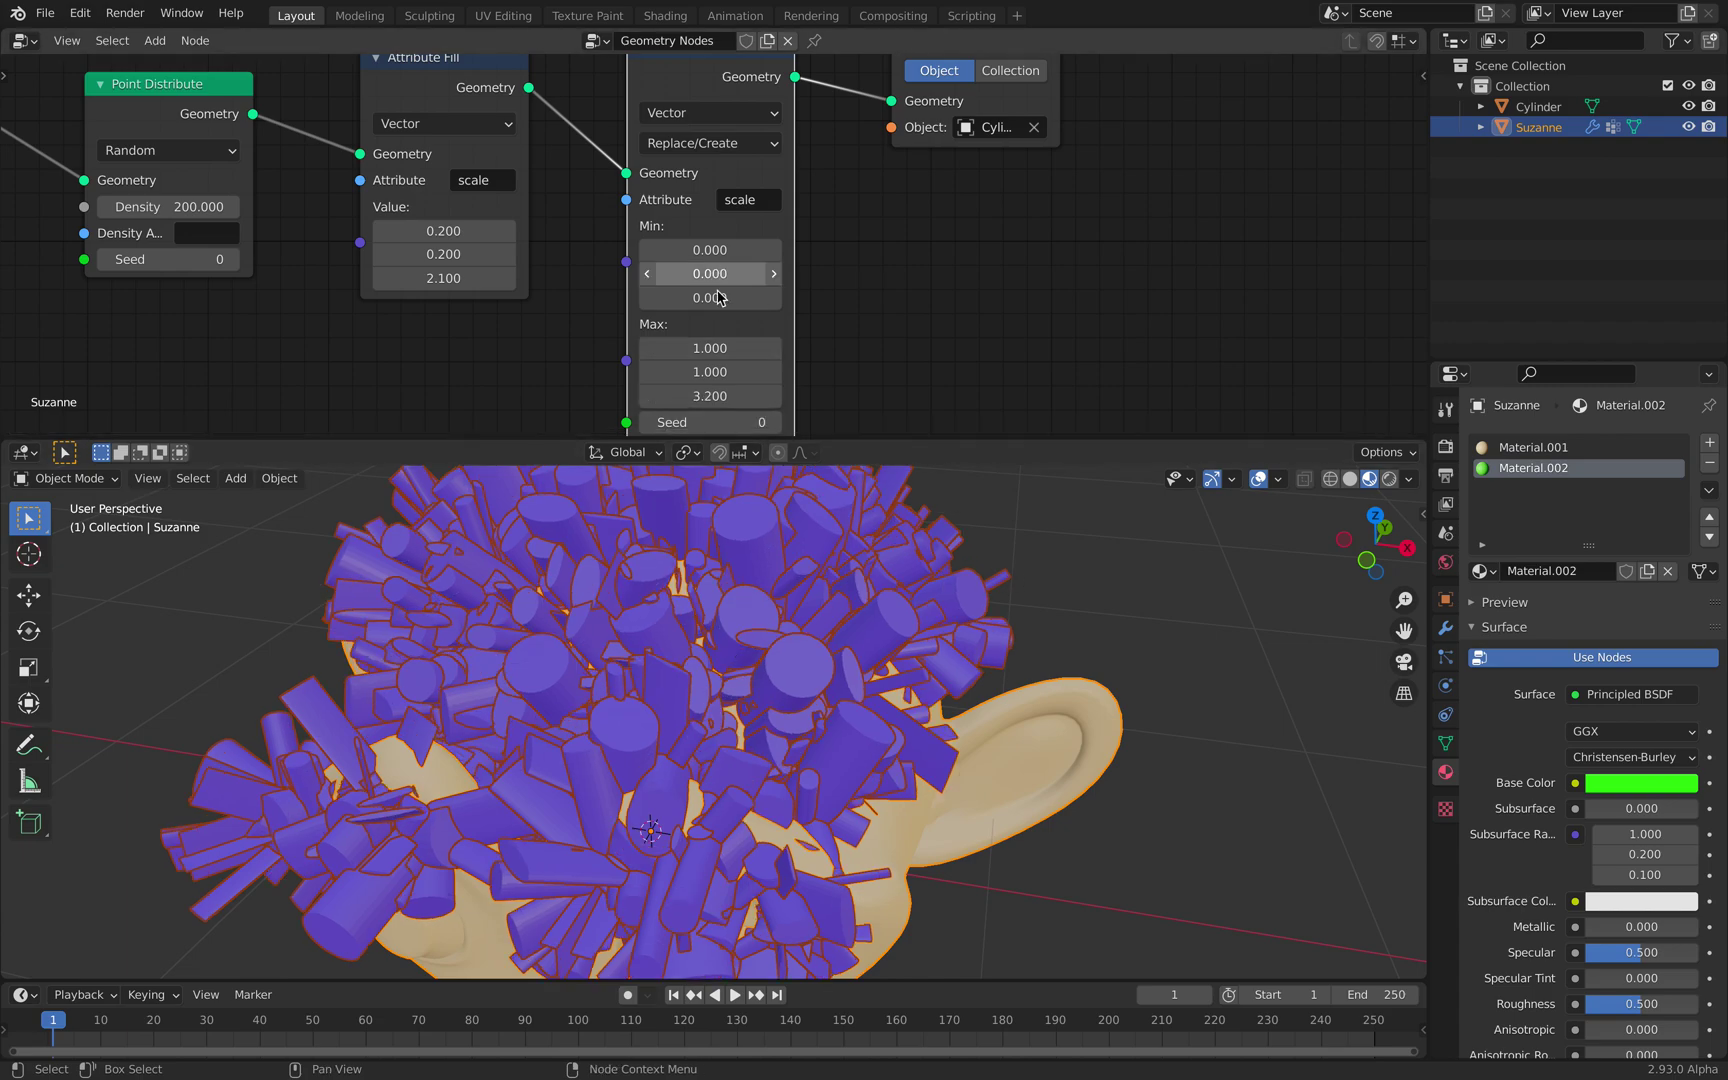
Step: Set the maximum X and Y values of Attribute Randomize to 0 and switch its operation to Add
left_click(714, 348)
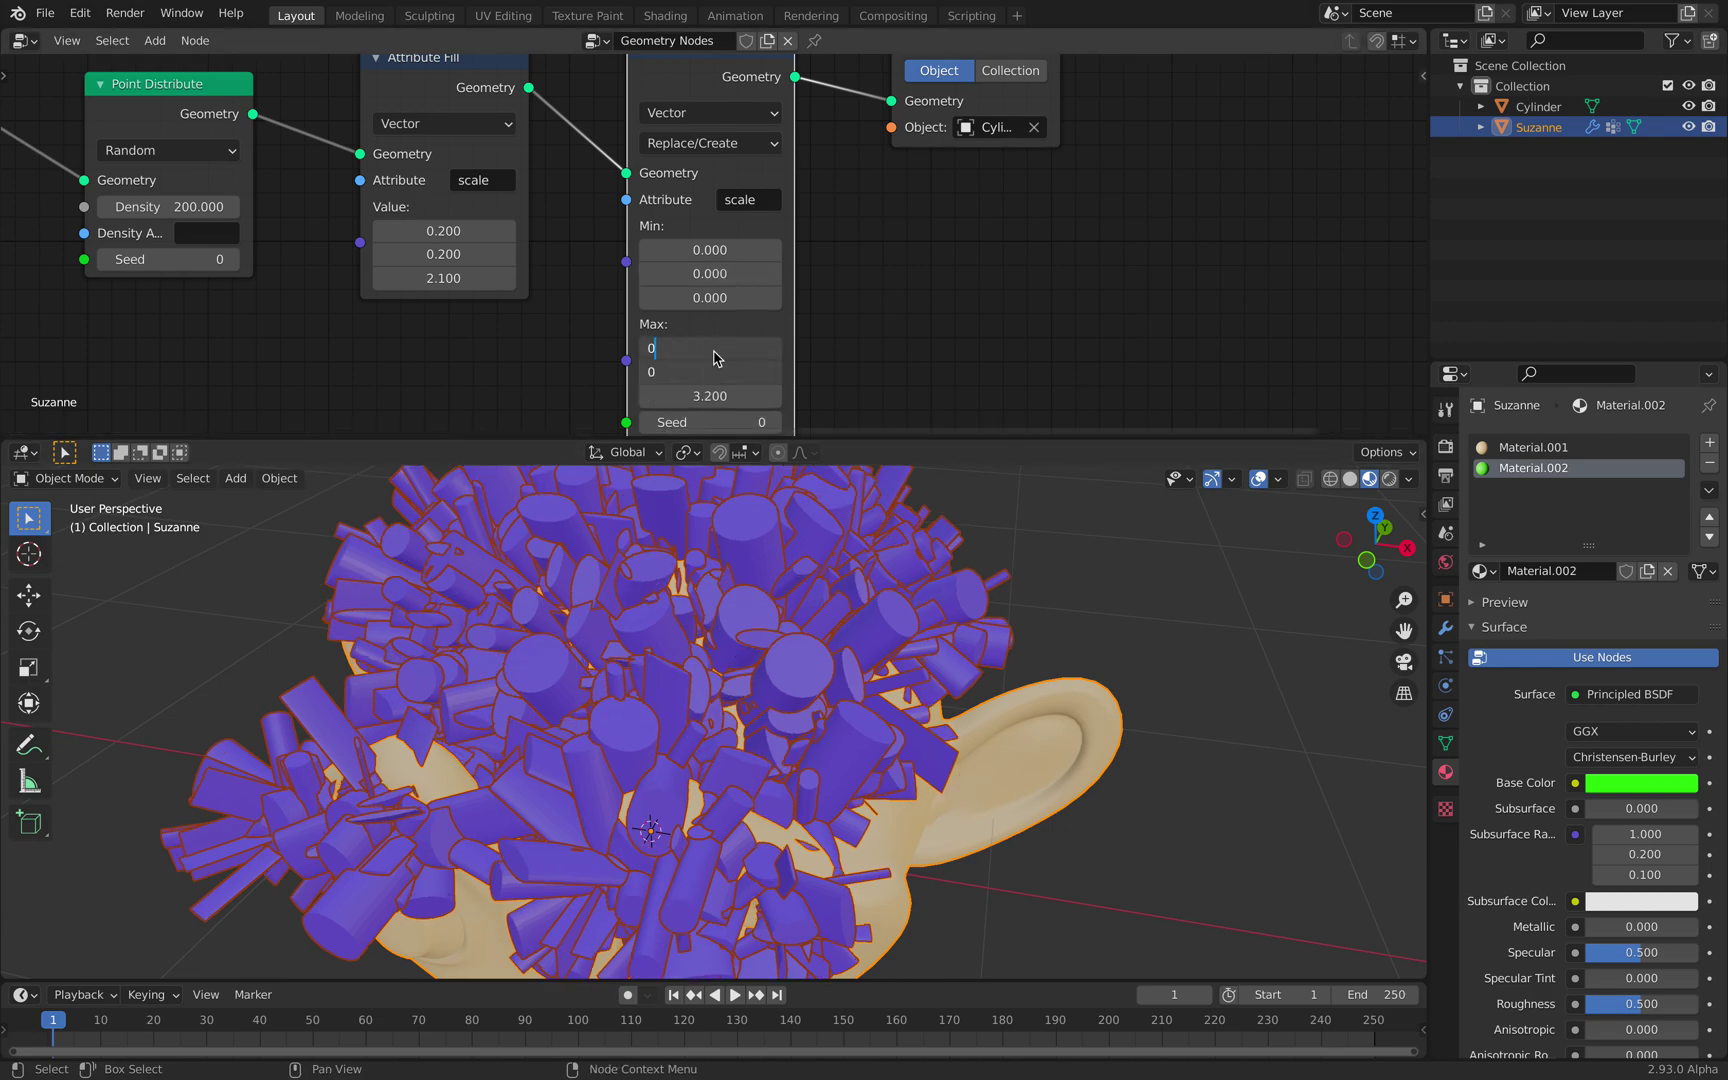
key("Return")
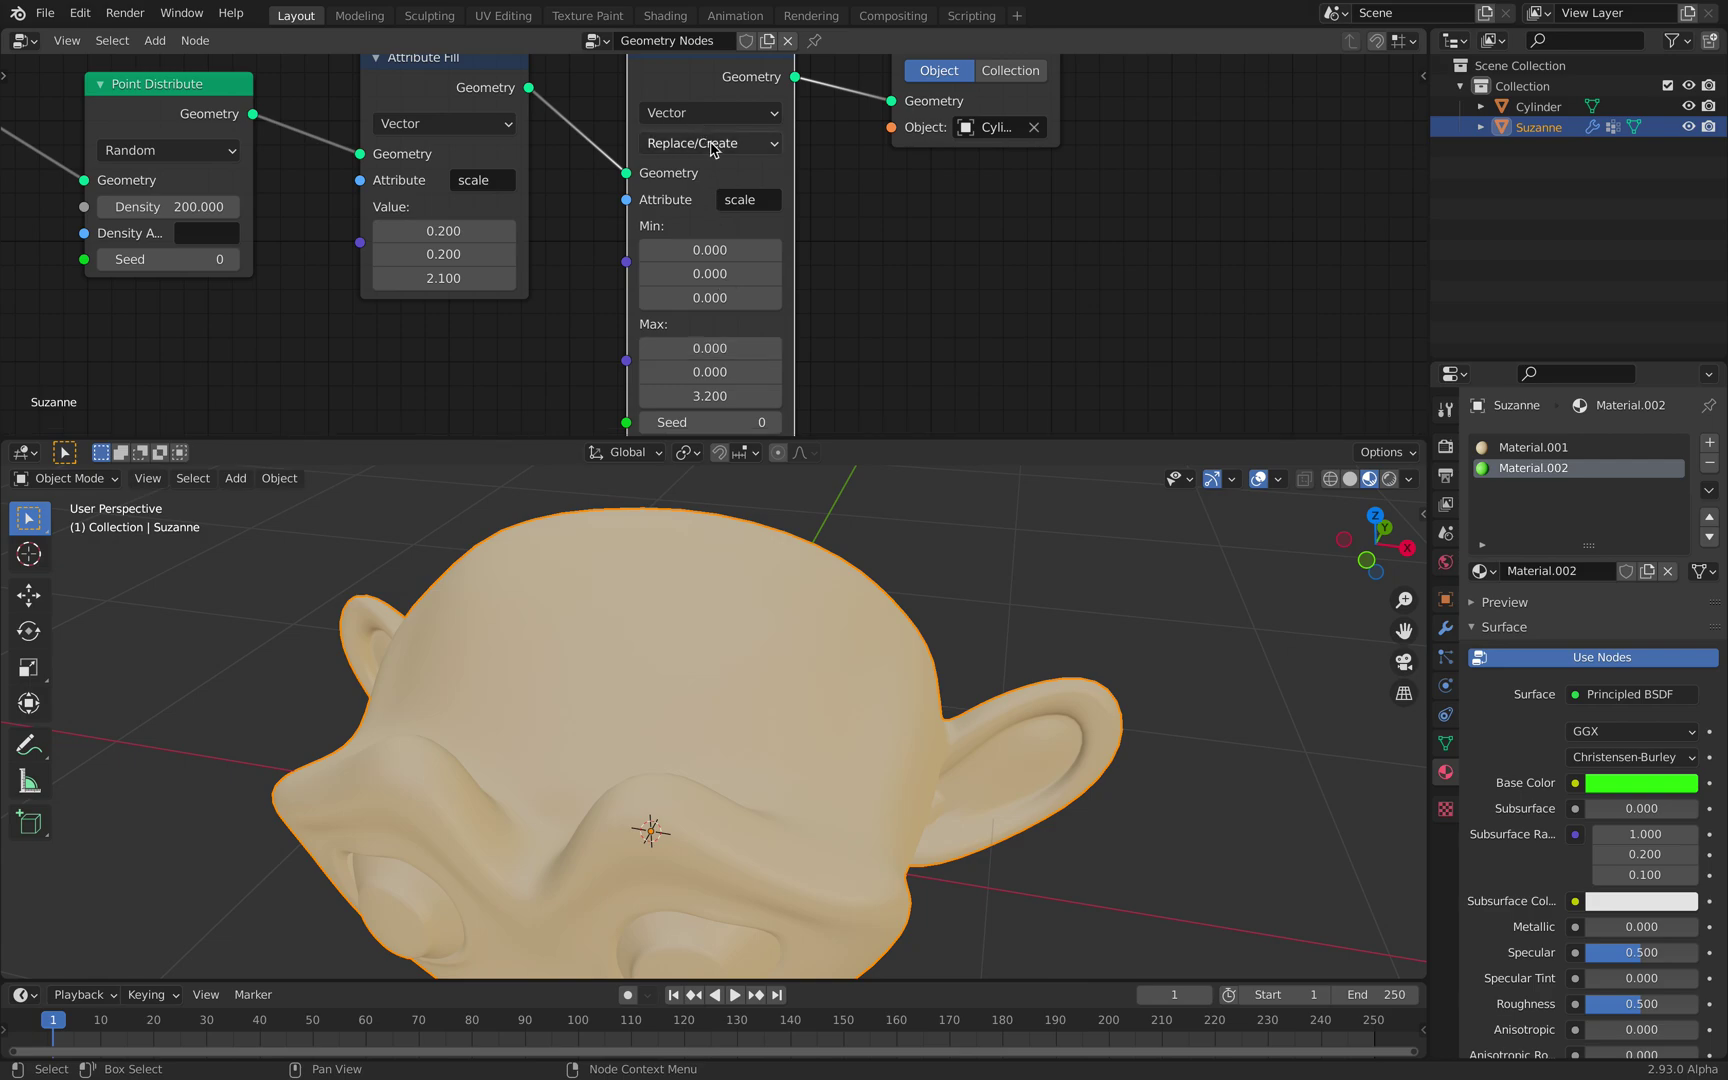
left_click(712, 144)
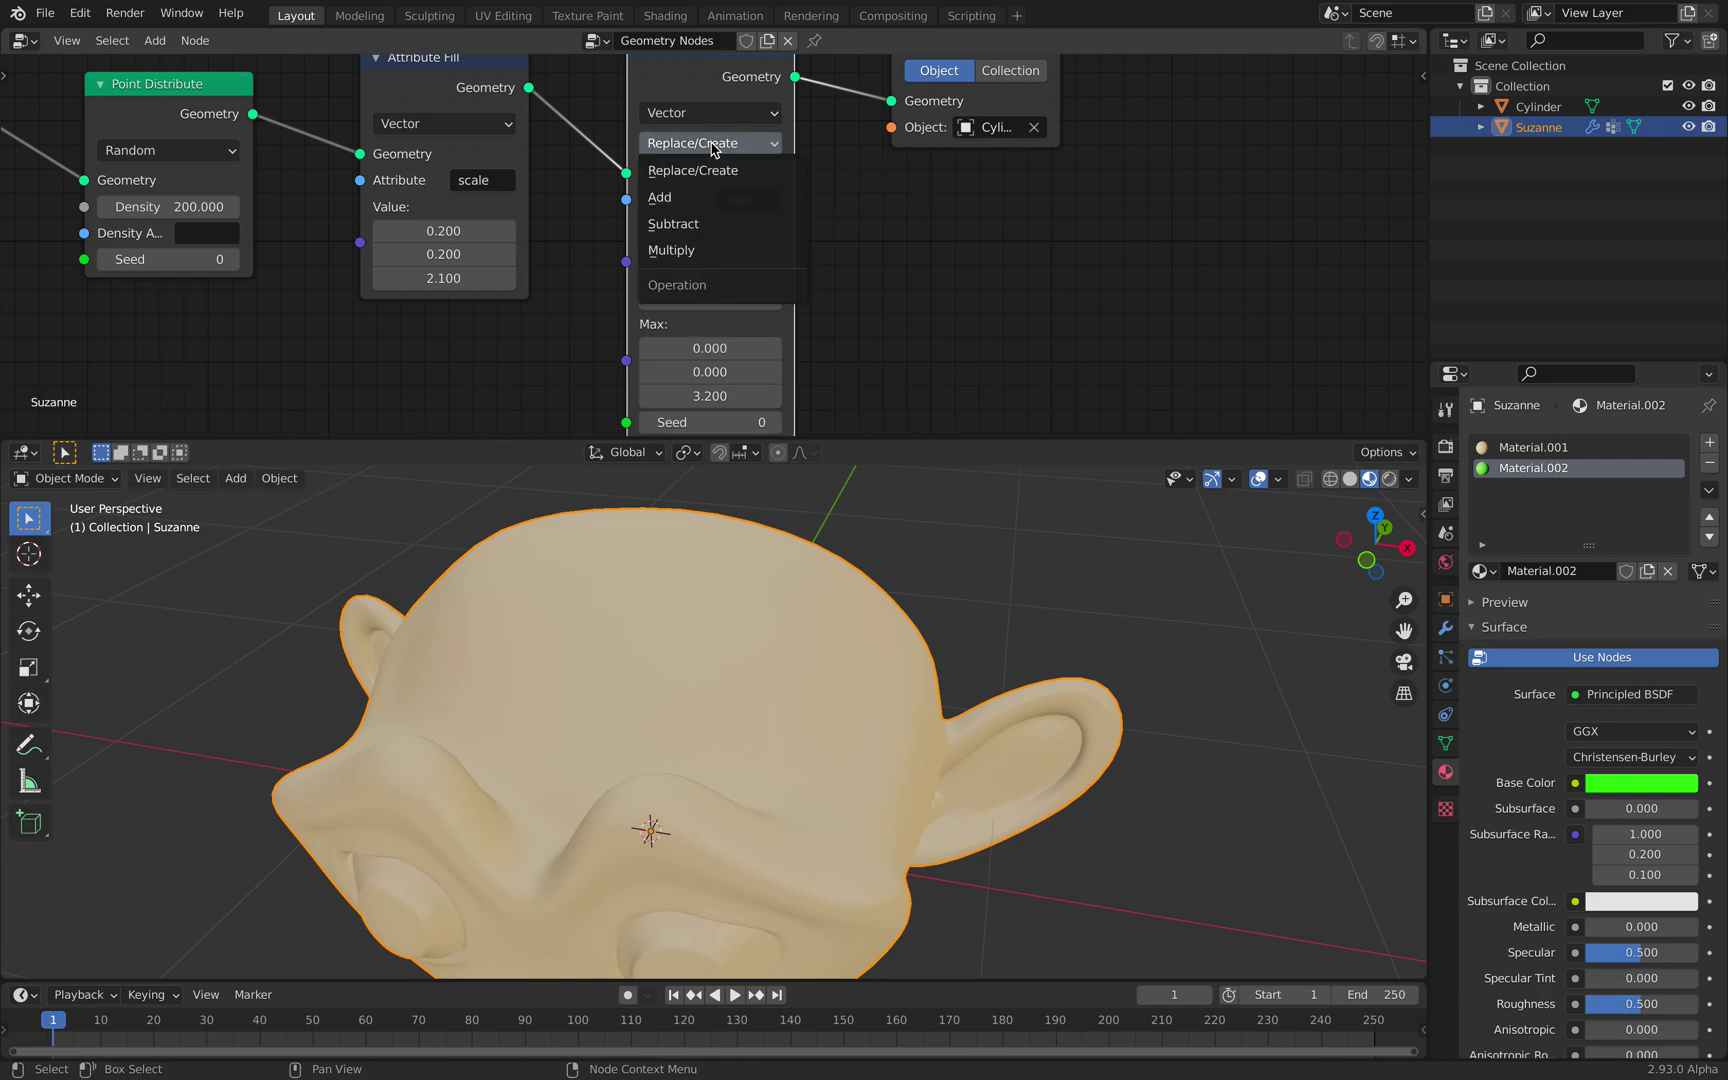
left_click(716, 198)
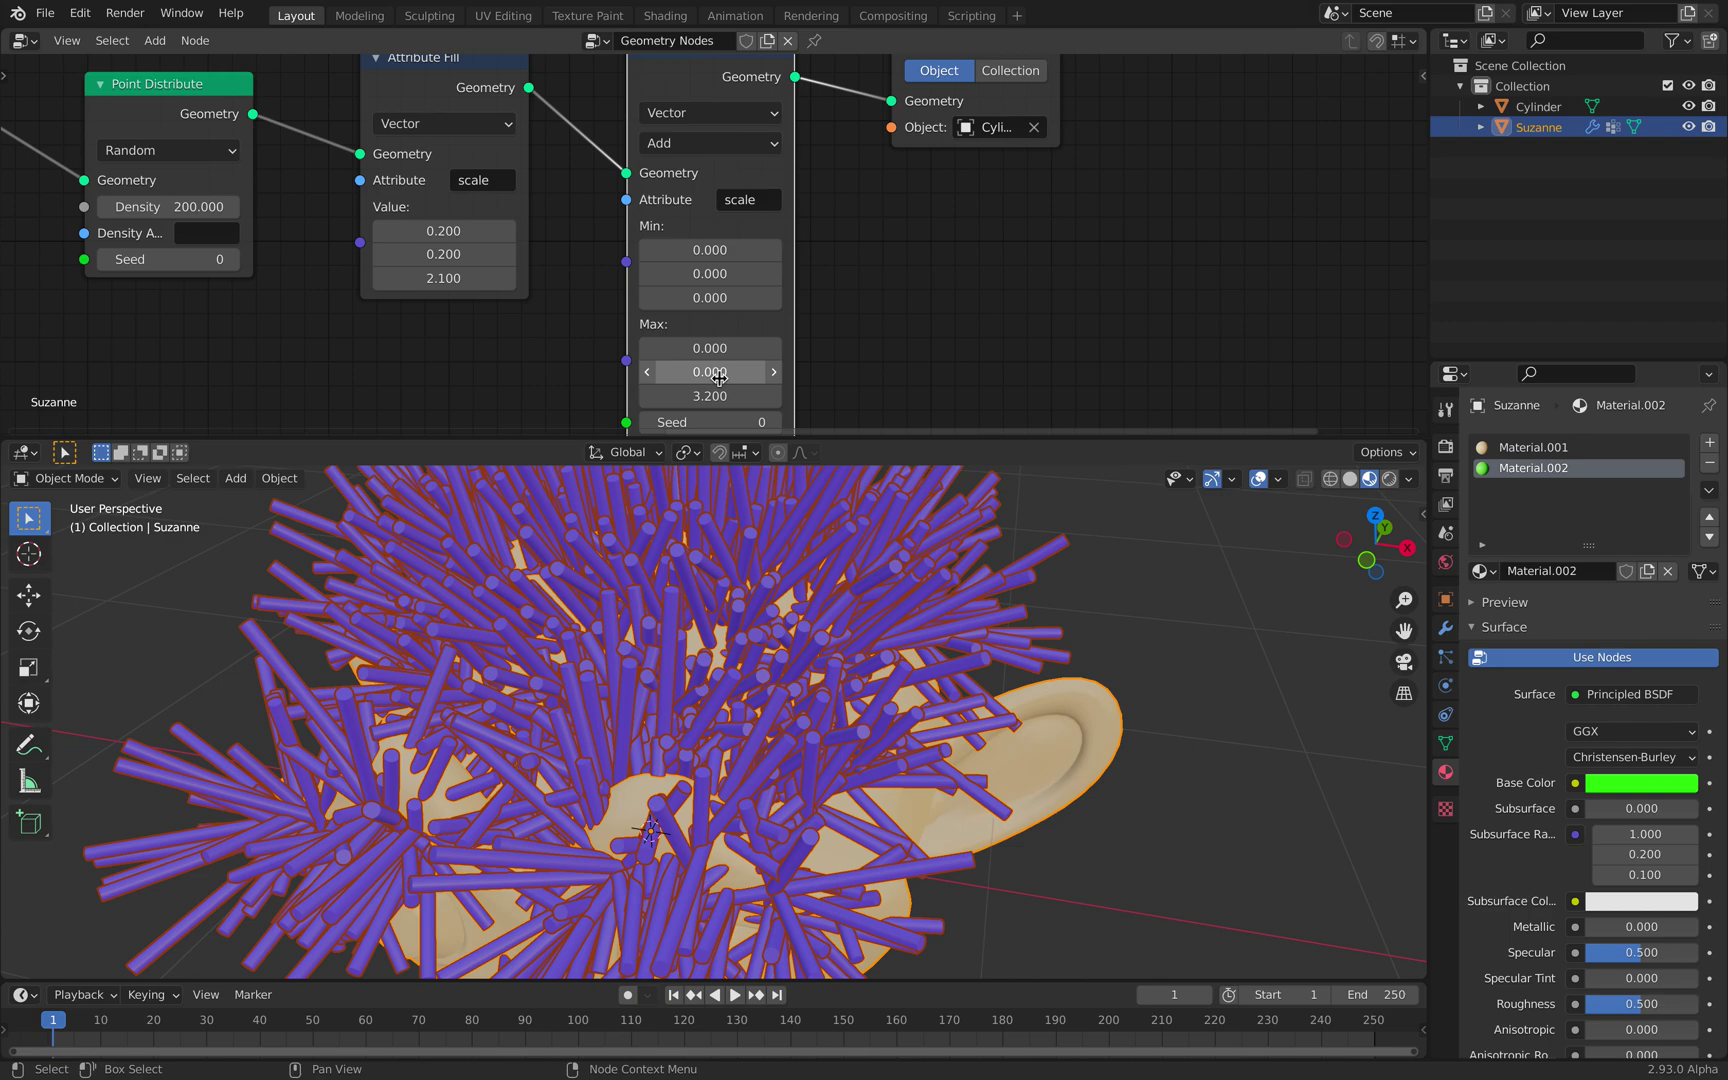
Step: Lower the minimum Z value of the Attribute Randomize node to -2.6
scroll(707, 368, "down", 1)
left_click_drag(710, 293, 690, 293)
scroll(710, 293, "down", 15, "ctrl")
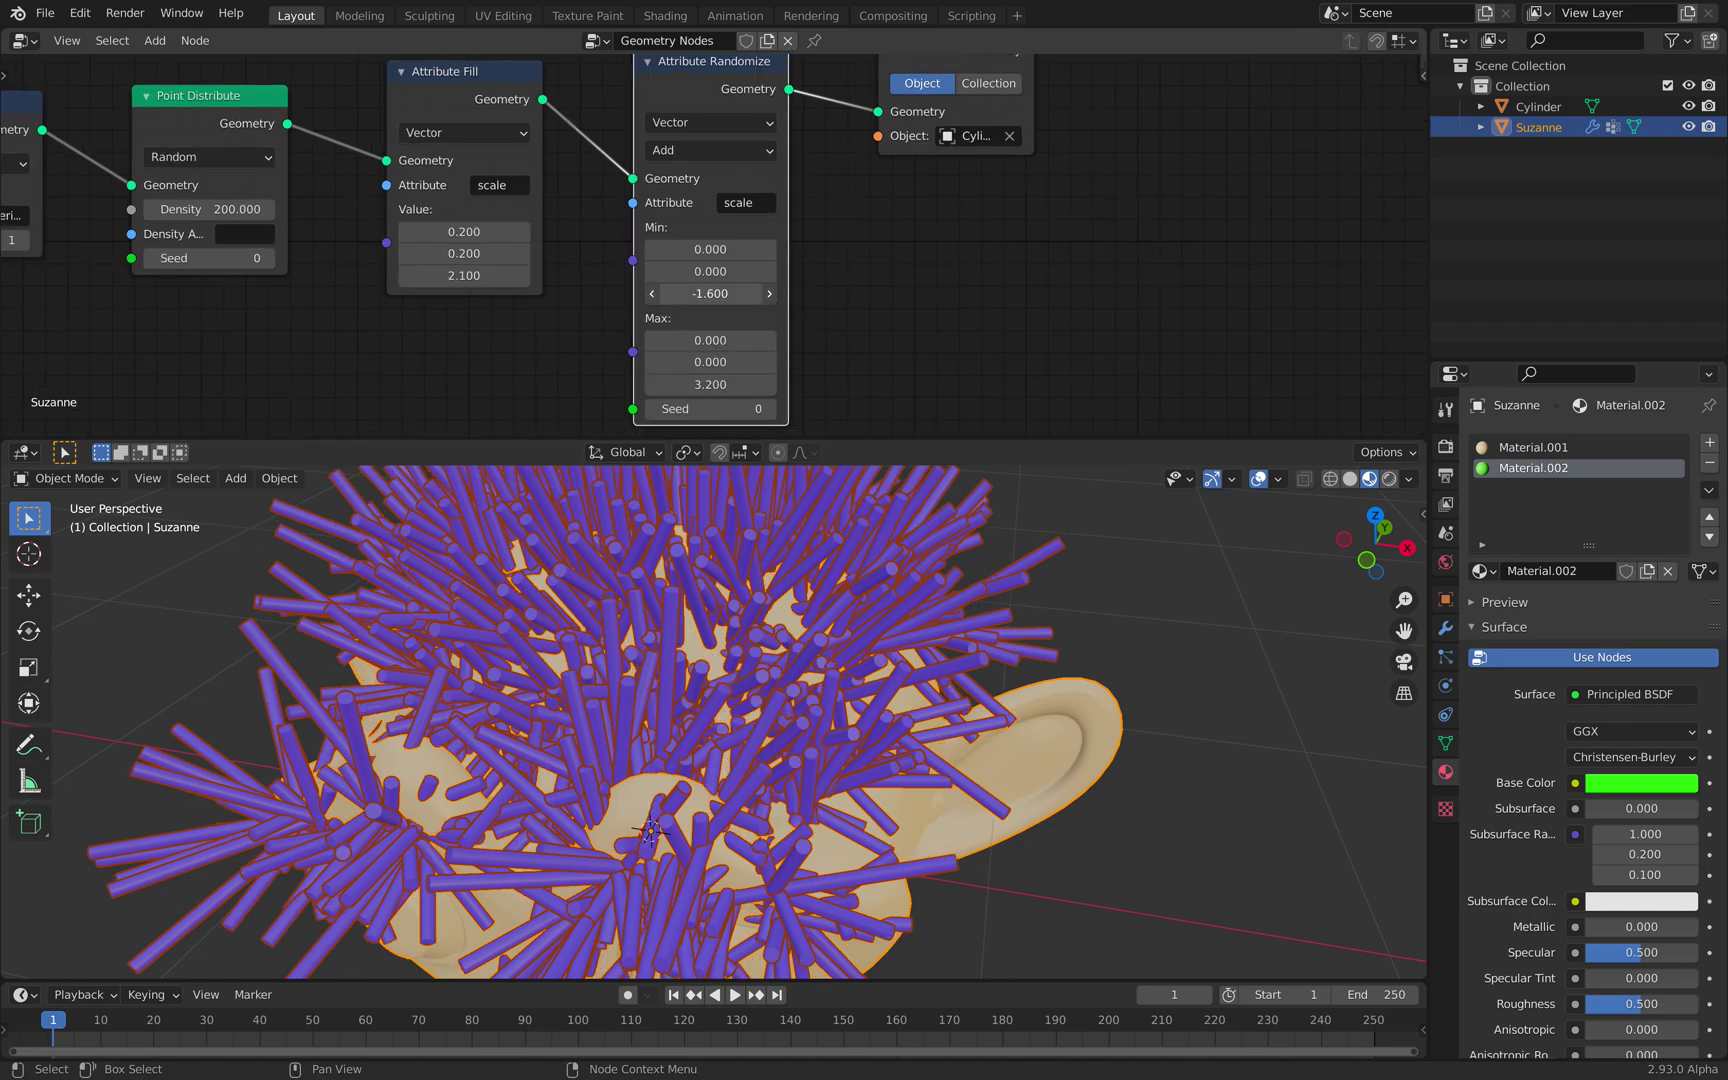
scroll(710, 293, "up", 10, "ctrl")
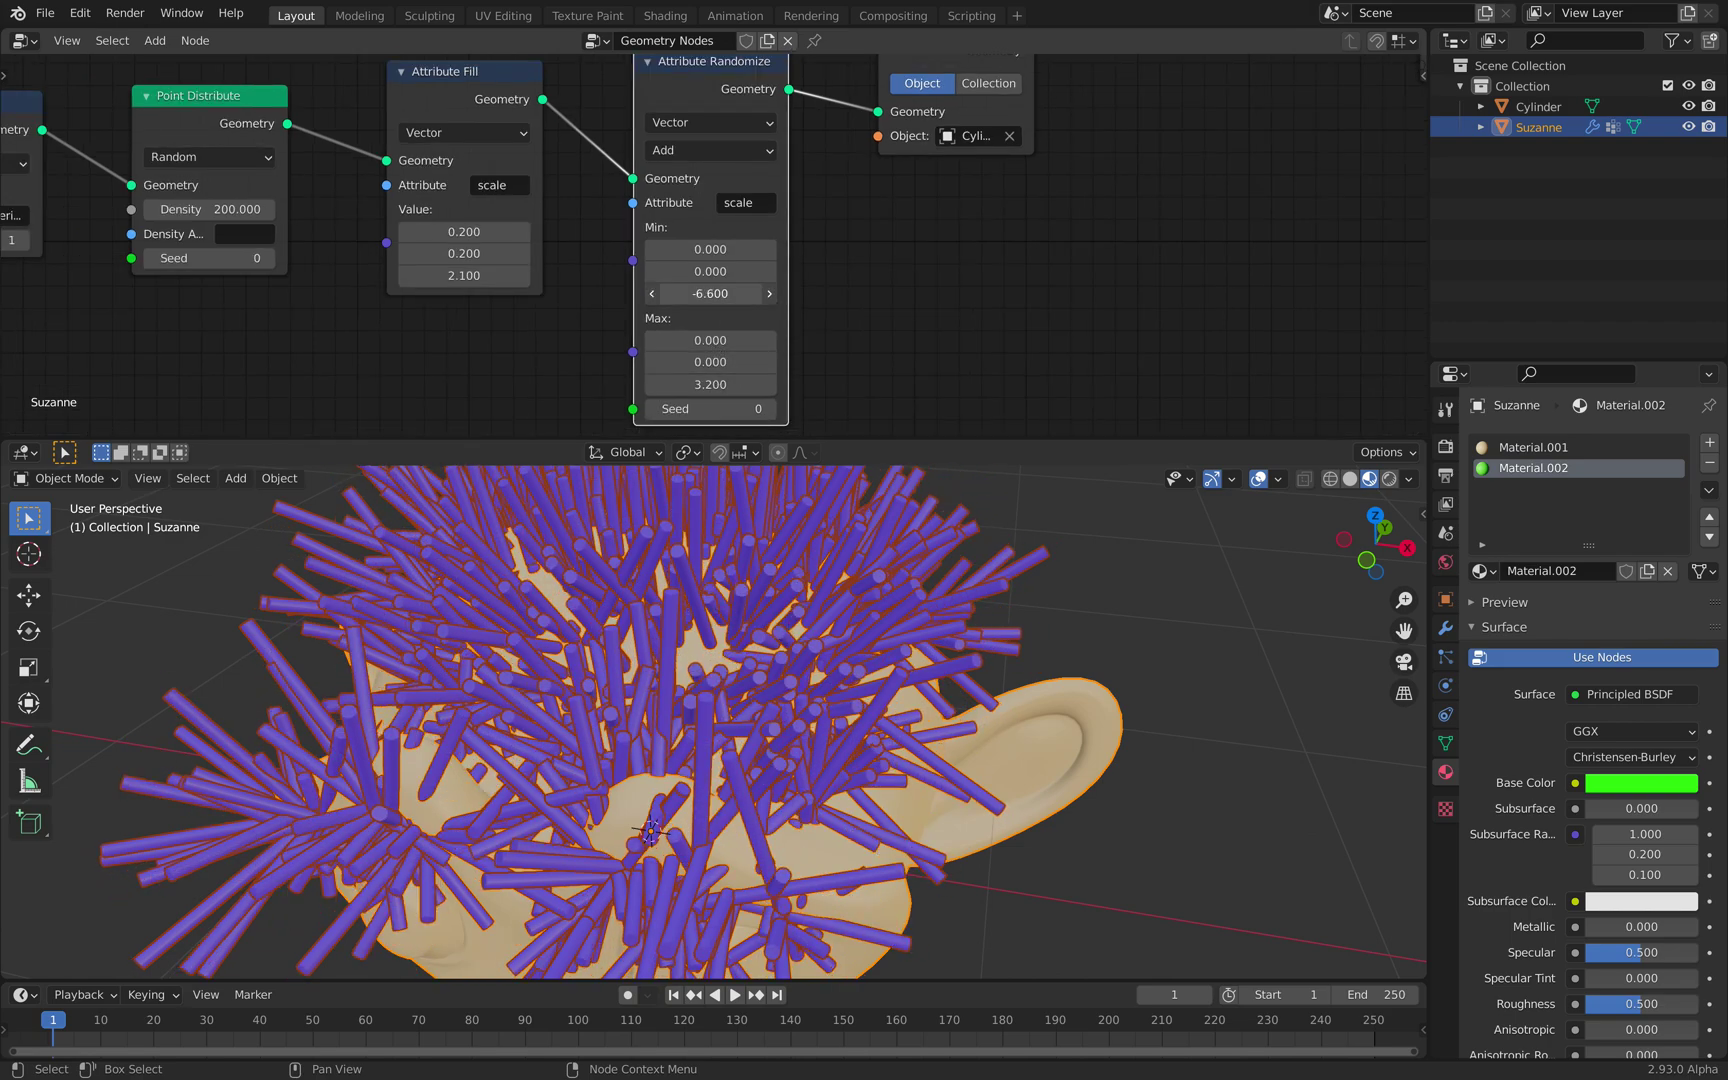
scroll(710, 293, "up", 6, "ctrl")
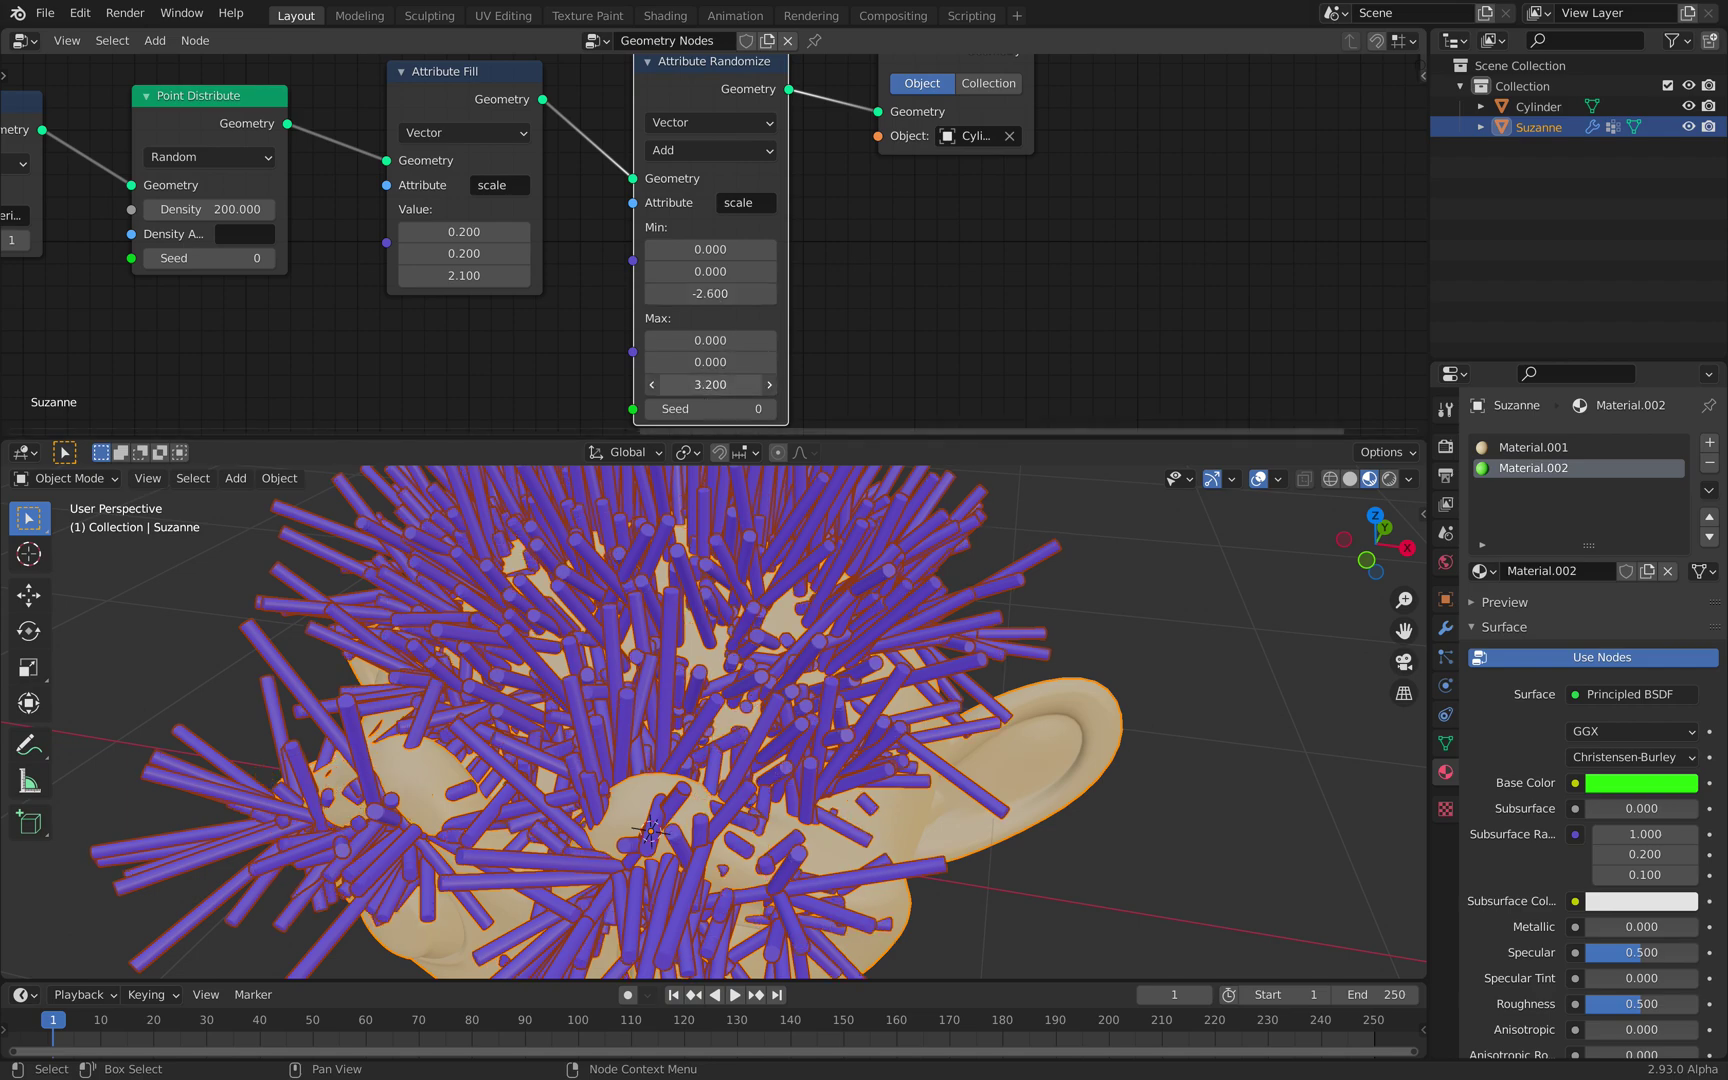
left_click(711, 385)
key("Return")
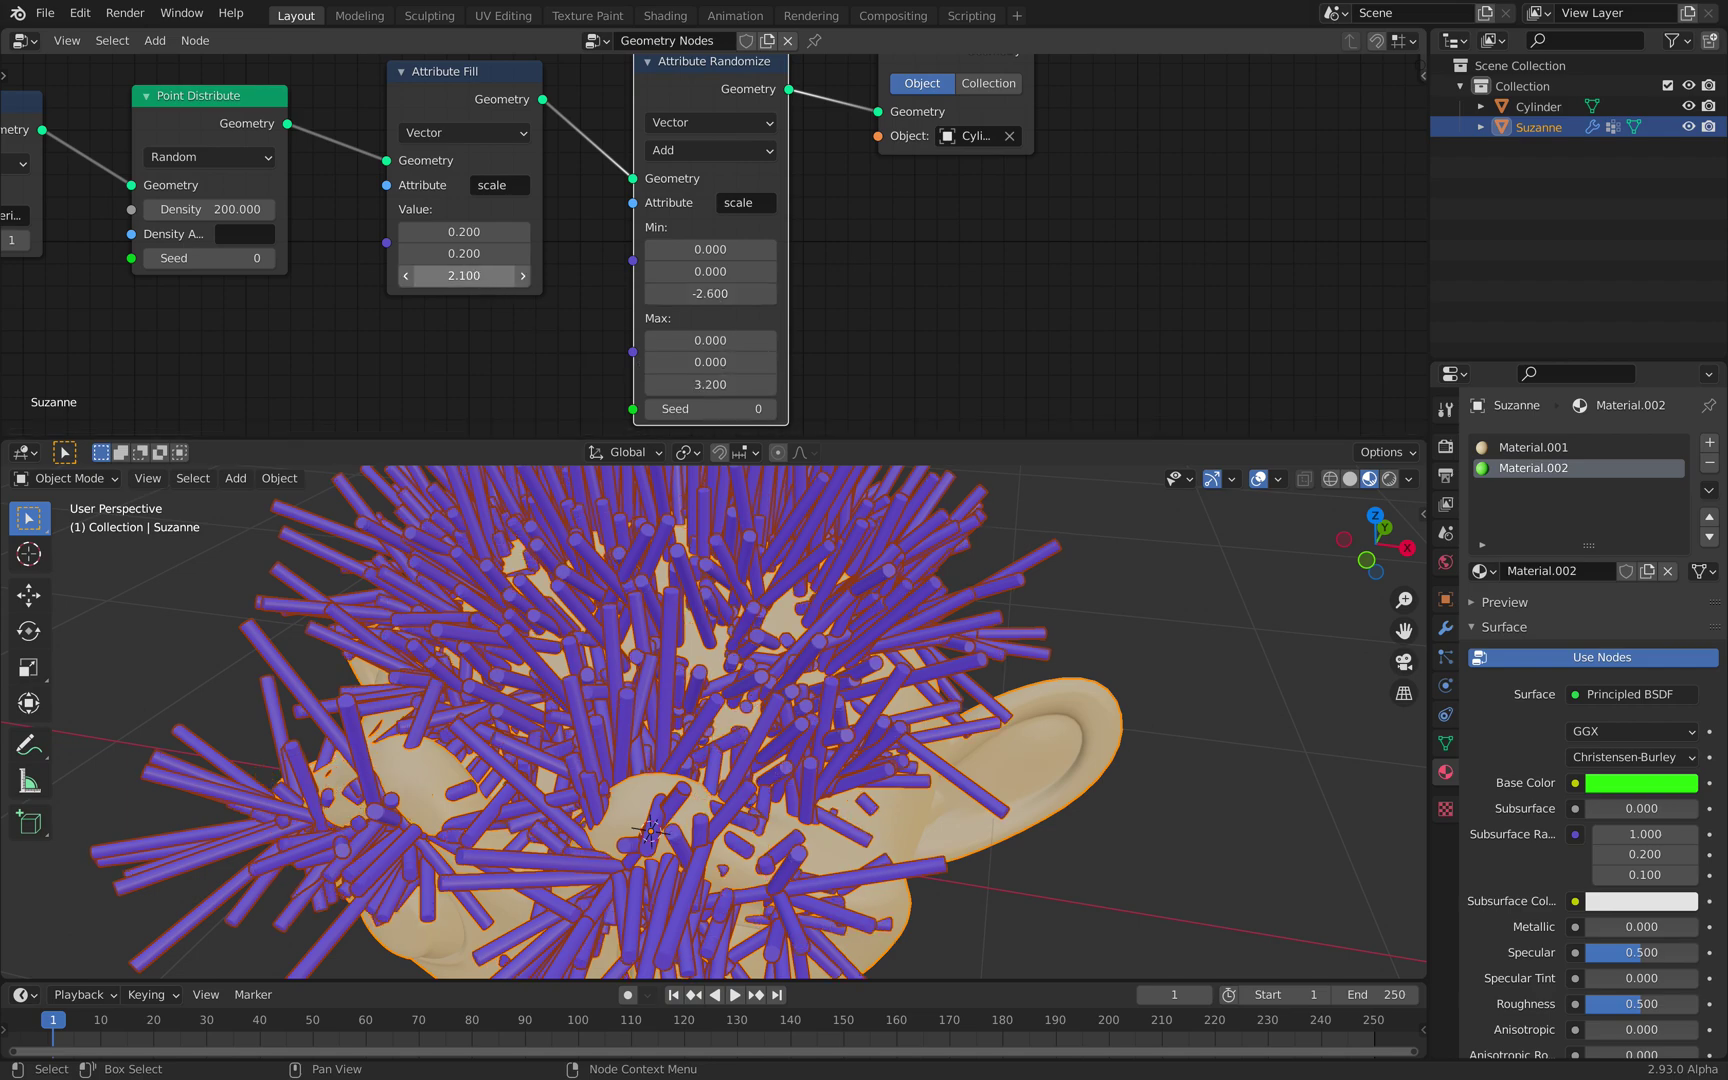
Step: Set the Attribute Fill node's Z scale to 2 and Attribute Randomize's minimum Z to -2
left_click(515, 277)
key("Return")
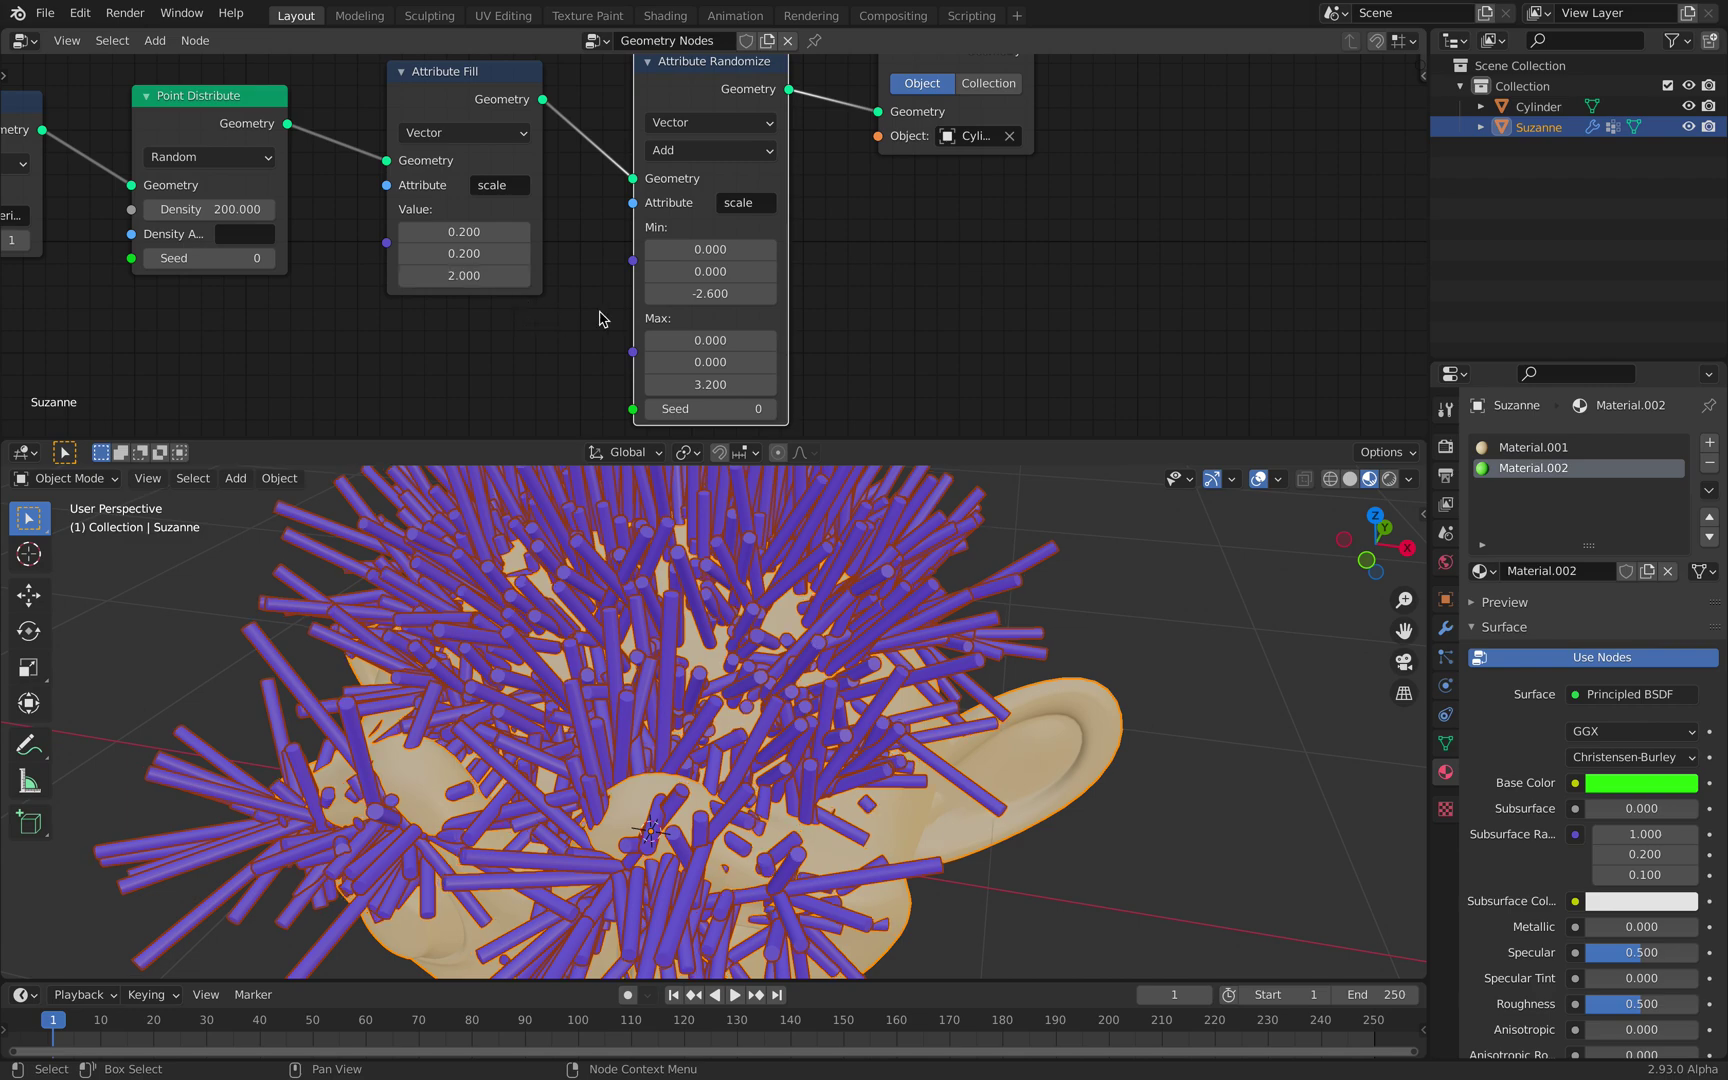
left_click(751, 287)
type("-2")
key("Return")
Step: Set the Attribute Fill node's Z scale to 3 and Attribute Randomize's maximum Z to 2
left_click(464, 277)
type("3")
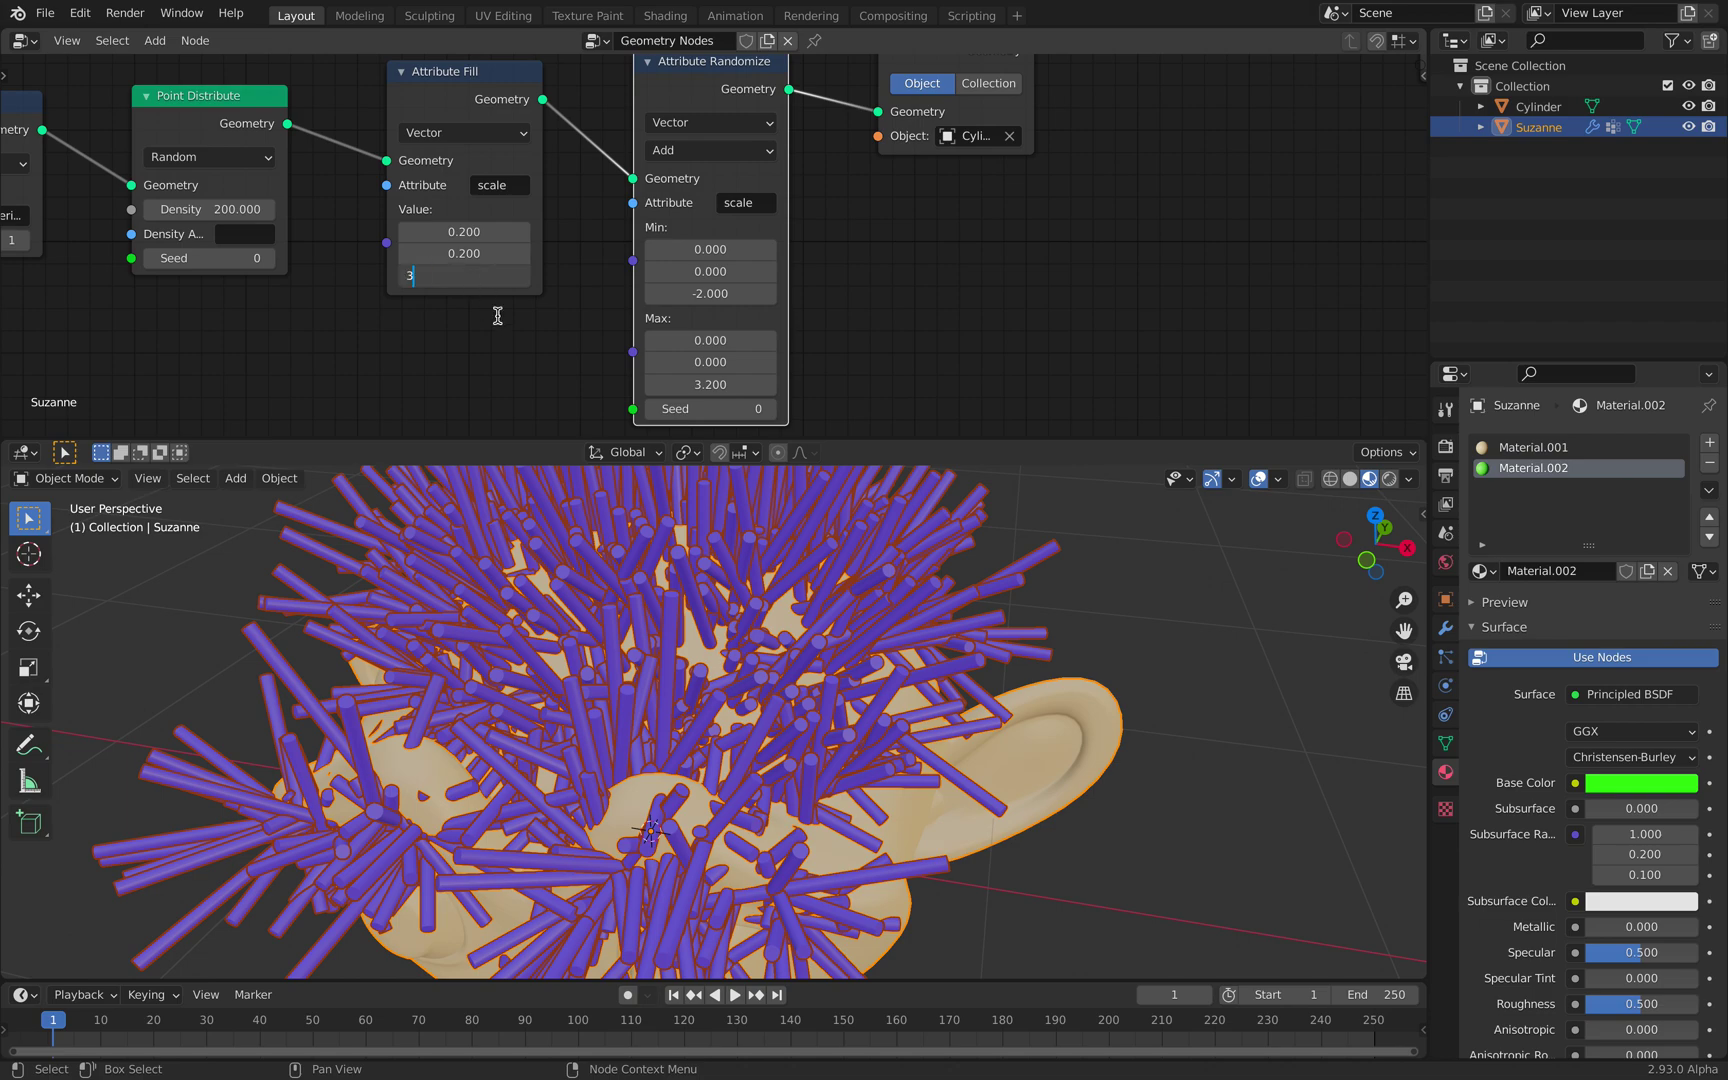
key("Return")
left_click(766, 383)
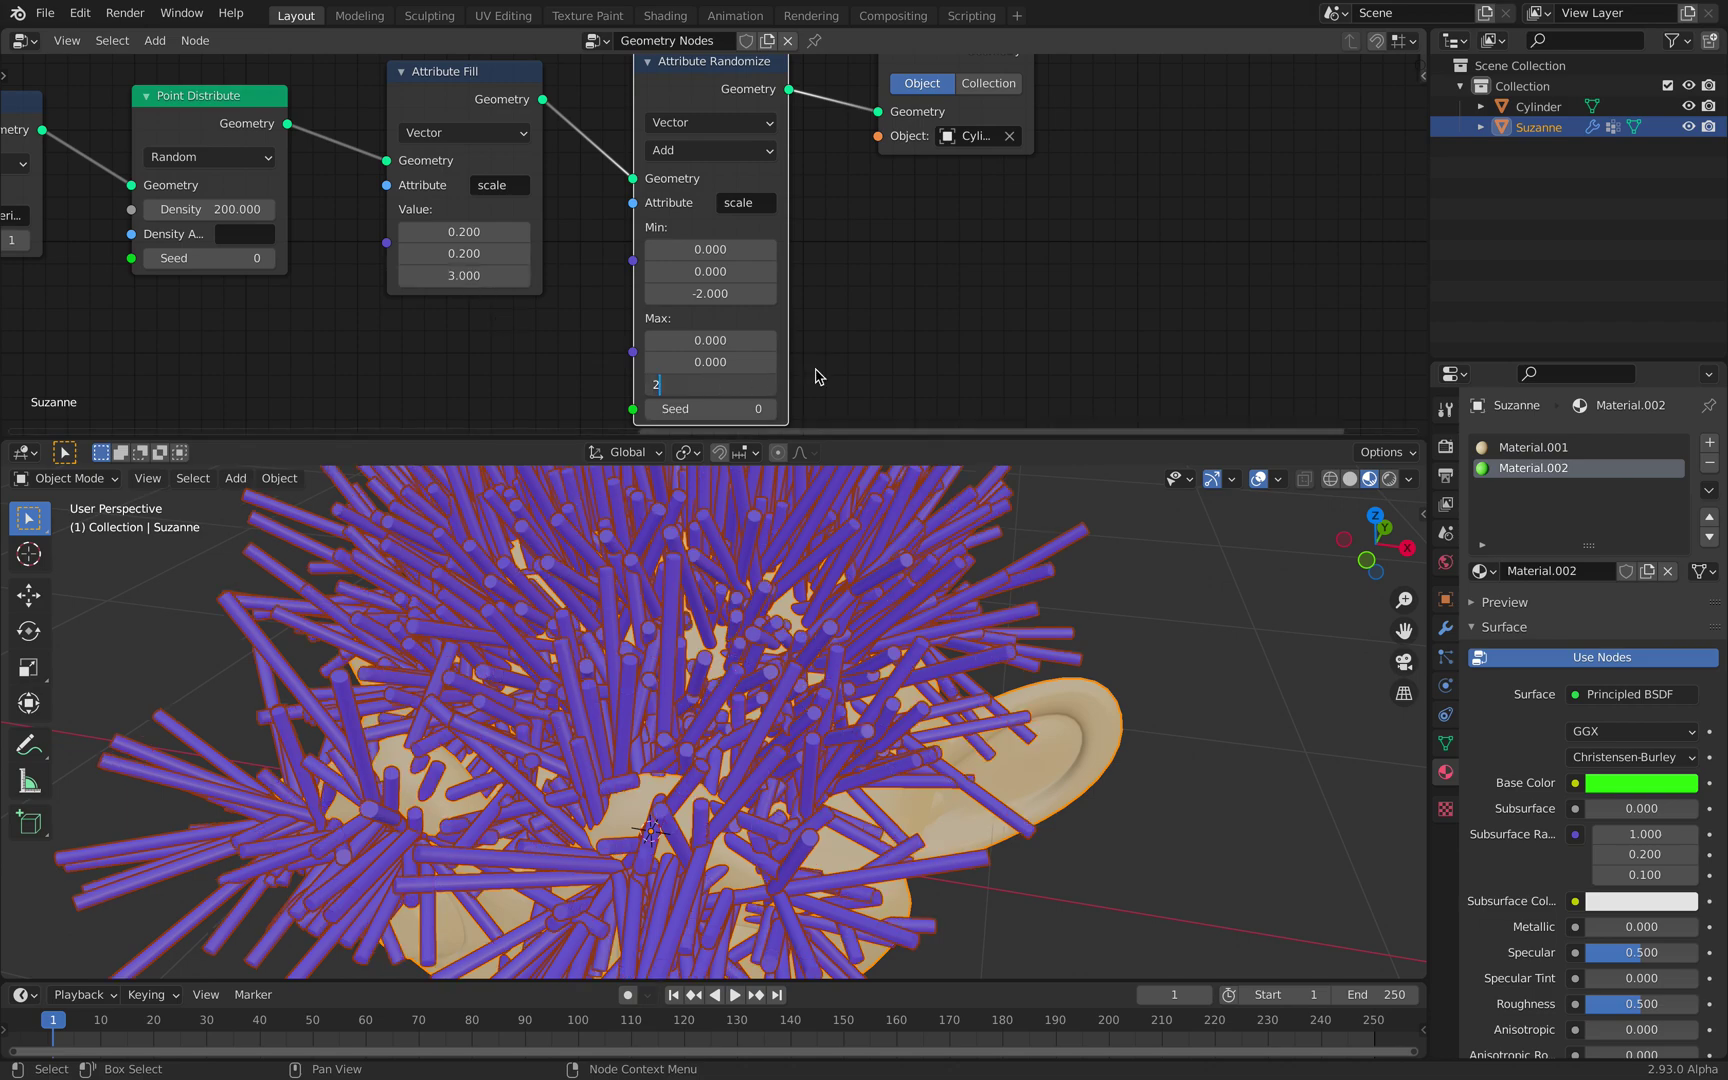
key("Return")
scroll(830, 620, "down", 5)
mouse_move(836, 622)
middle_mouse_down()
mouse_move(848, 615)
mouse_move(820, 599)
middle_mouse_up()
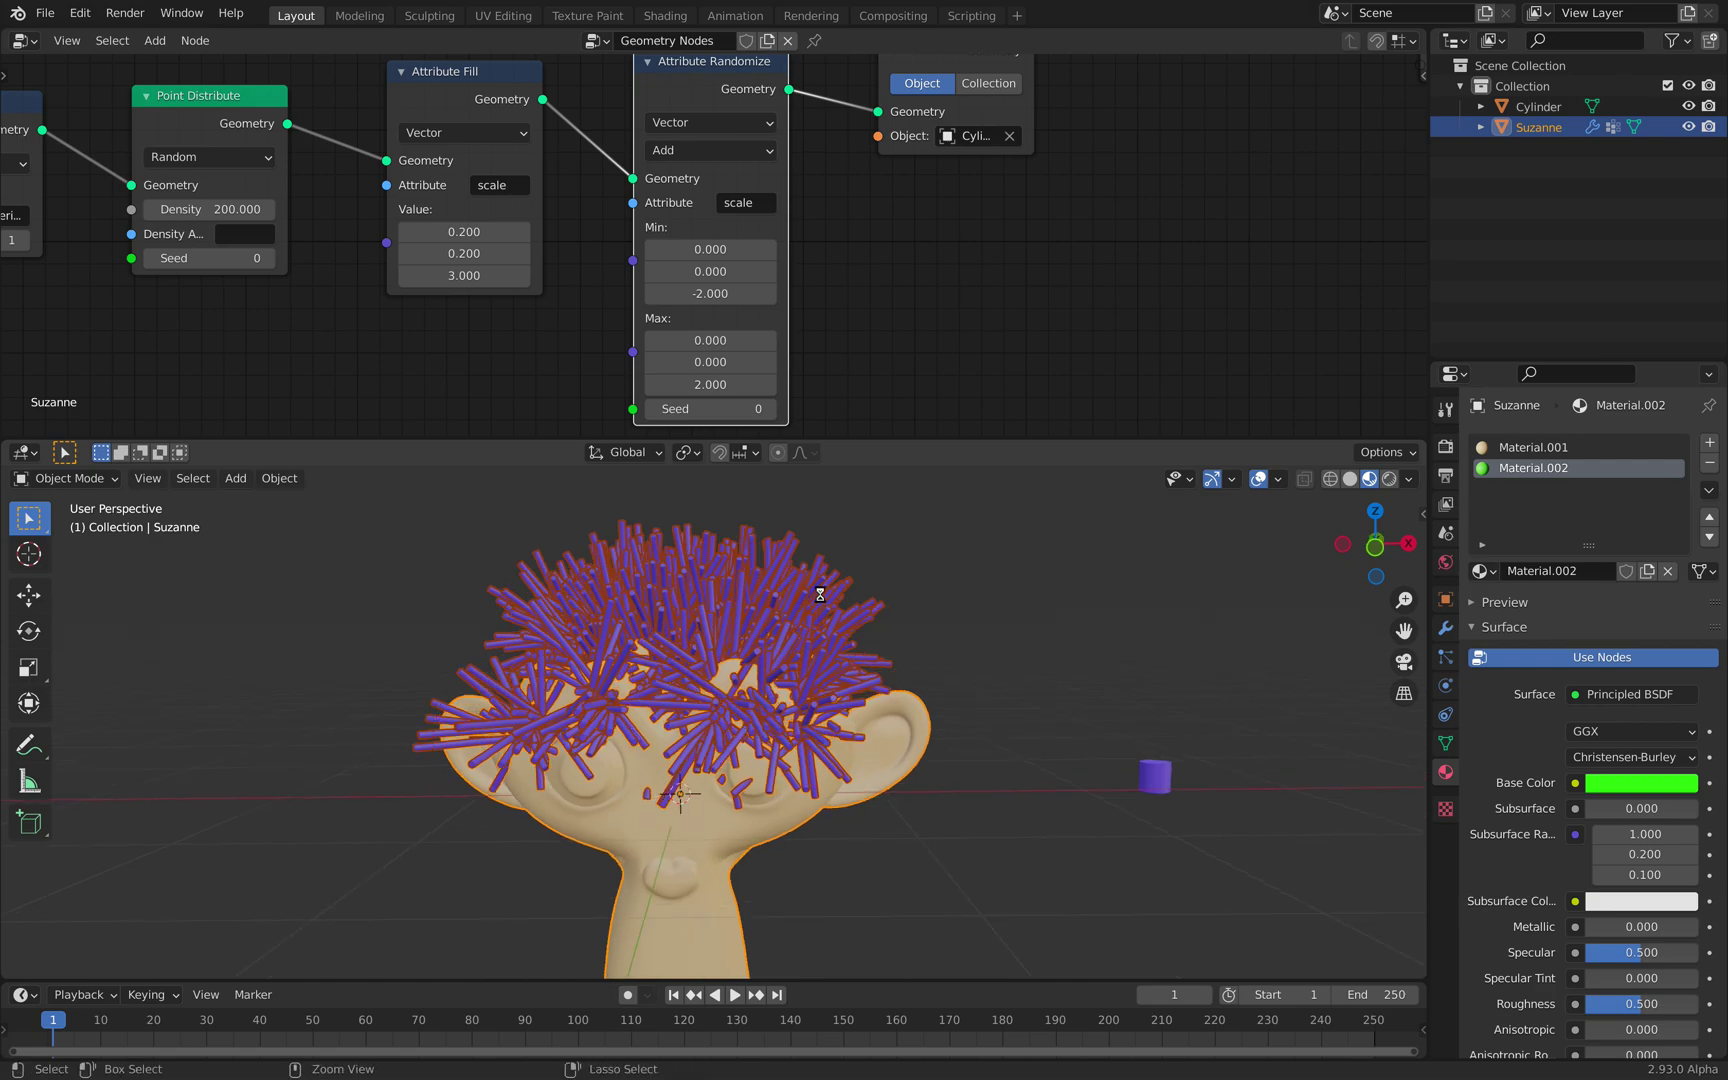
Step: Lower the Attribute Fill node's Z scale to 1
left_click(456, 275)
type("1")
key("Return")
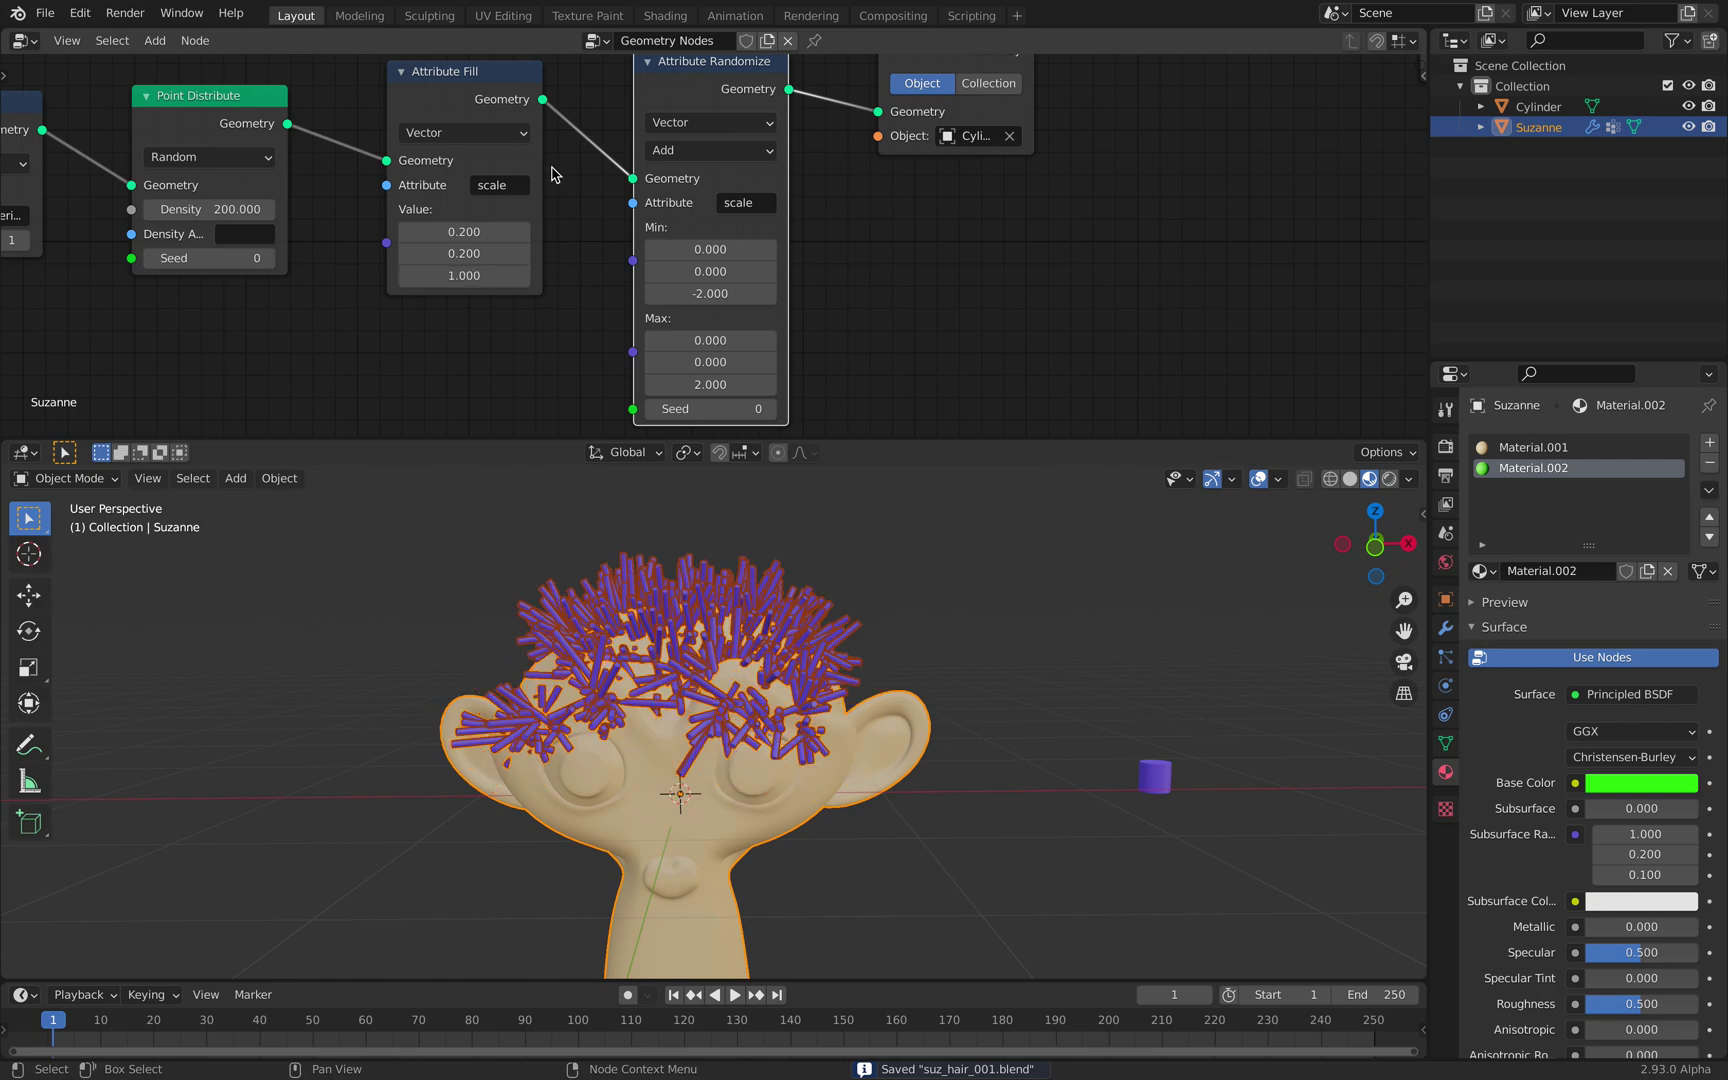
Step: Set Attribute Randomize's minimum Z to -0.5 and maximum Z to 0.5, and save the file
left_click(715, 296)
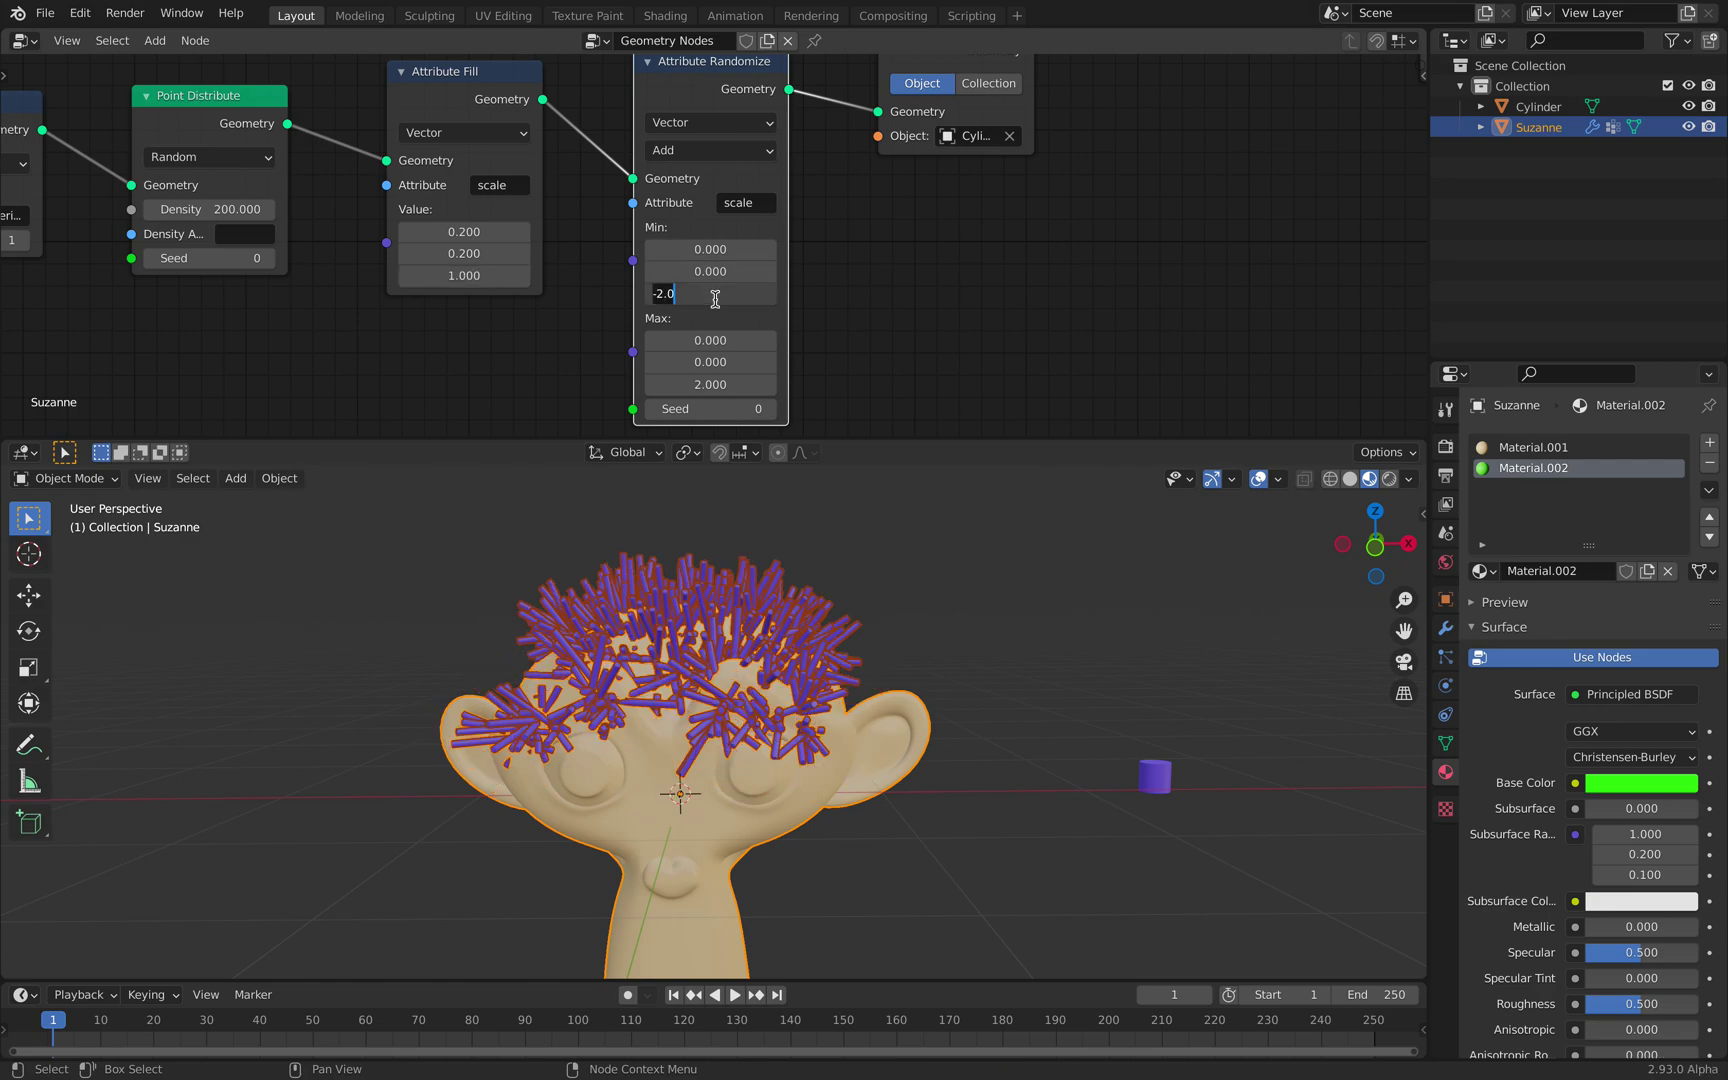
type("-0.5")
key("Return")
left_click(714, 386)
type(".5")
key("Return")
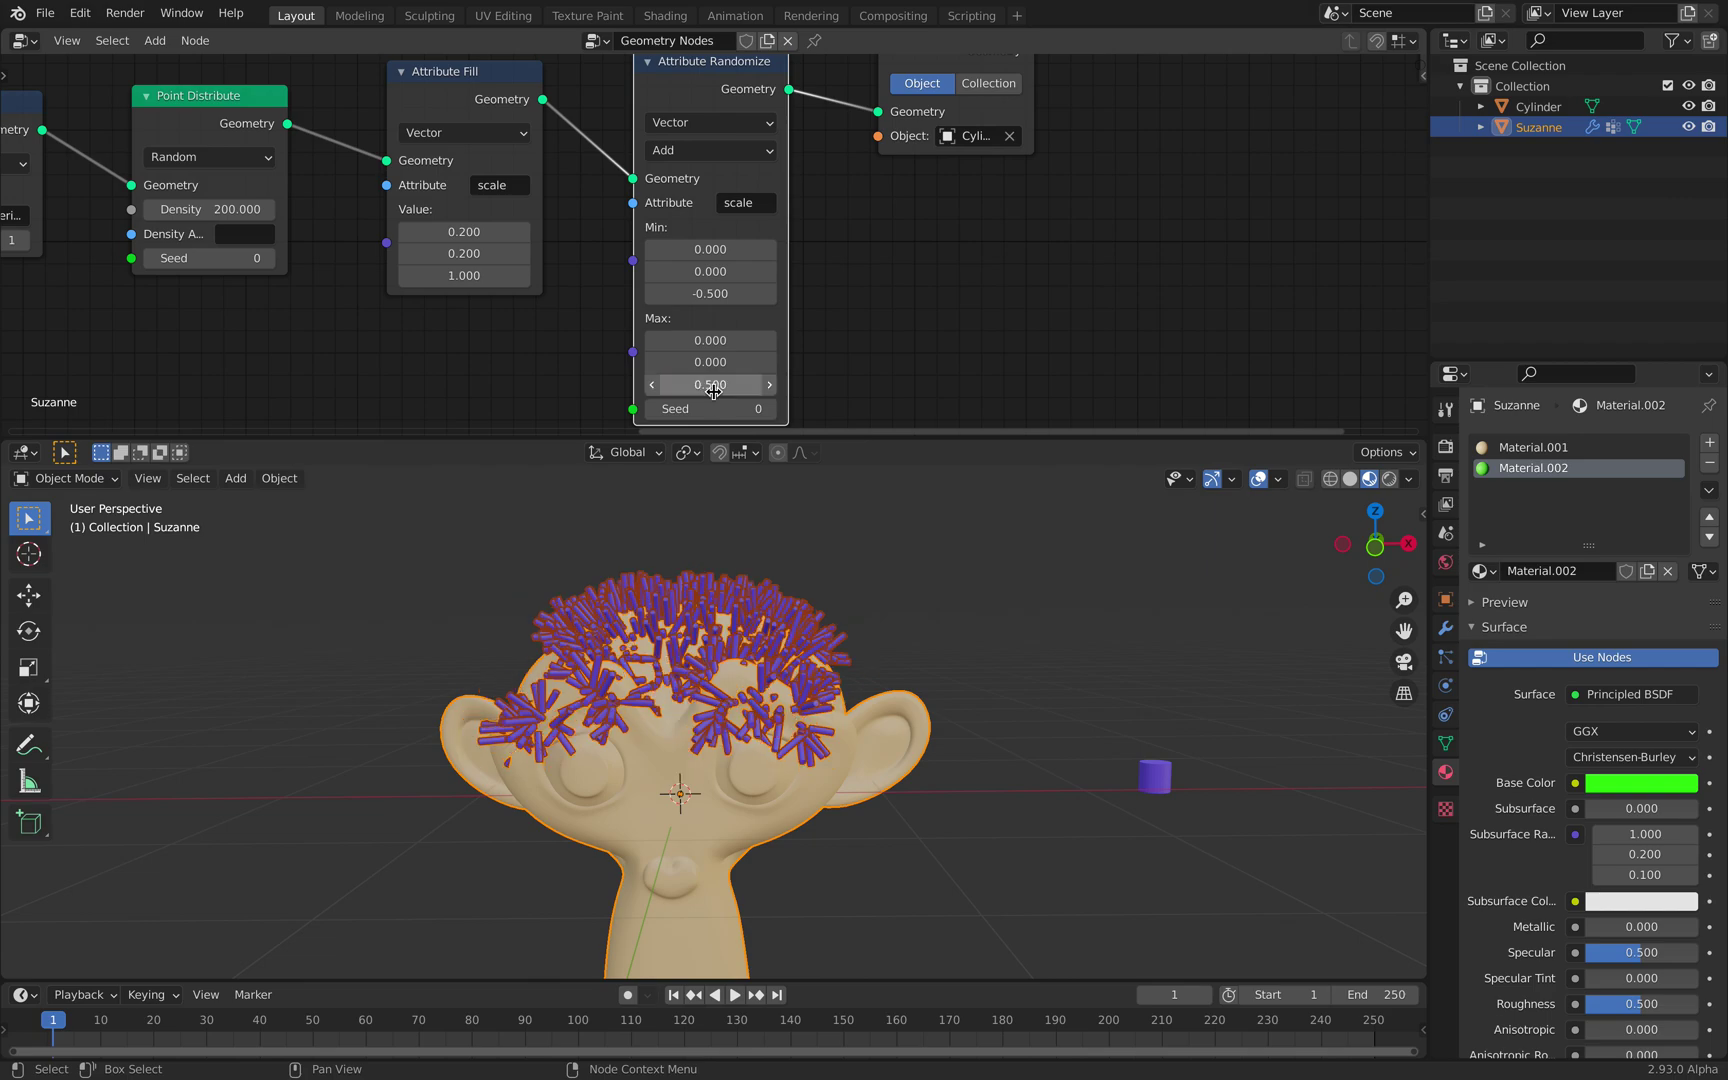
left_click(780, 618)
middle_click_drag(780, 618, 743, 825)
key("ctrl+s")
left_click(941, 662)
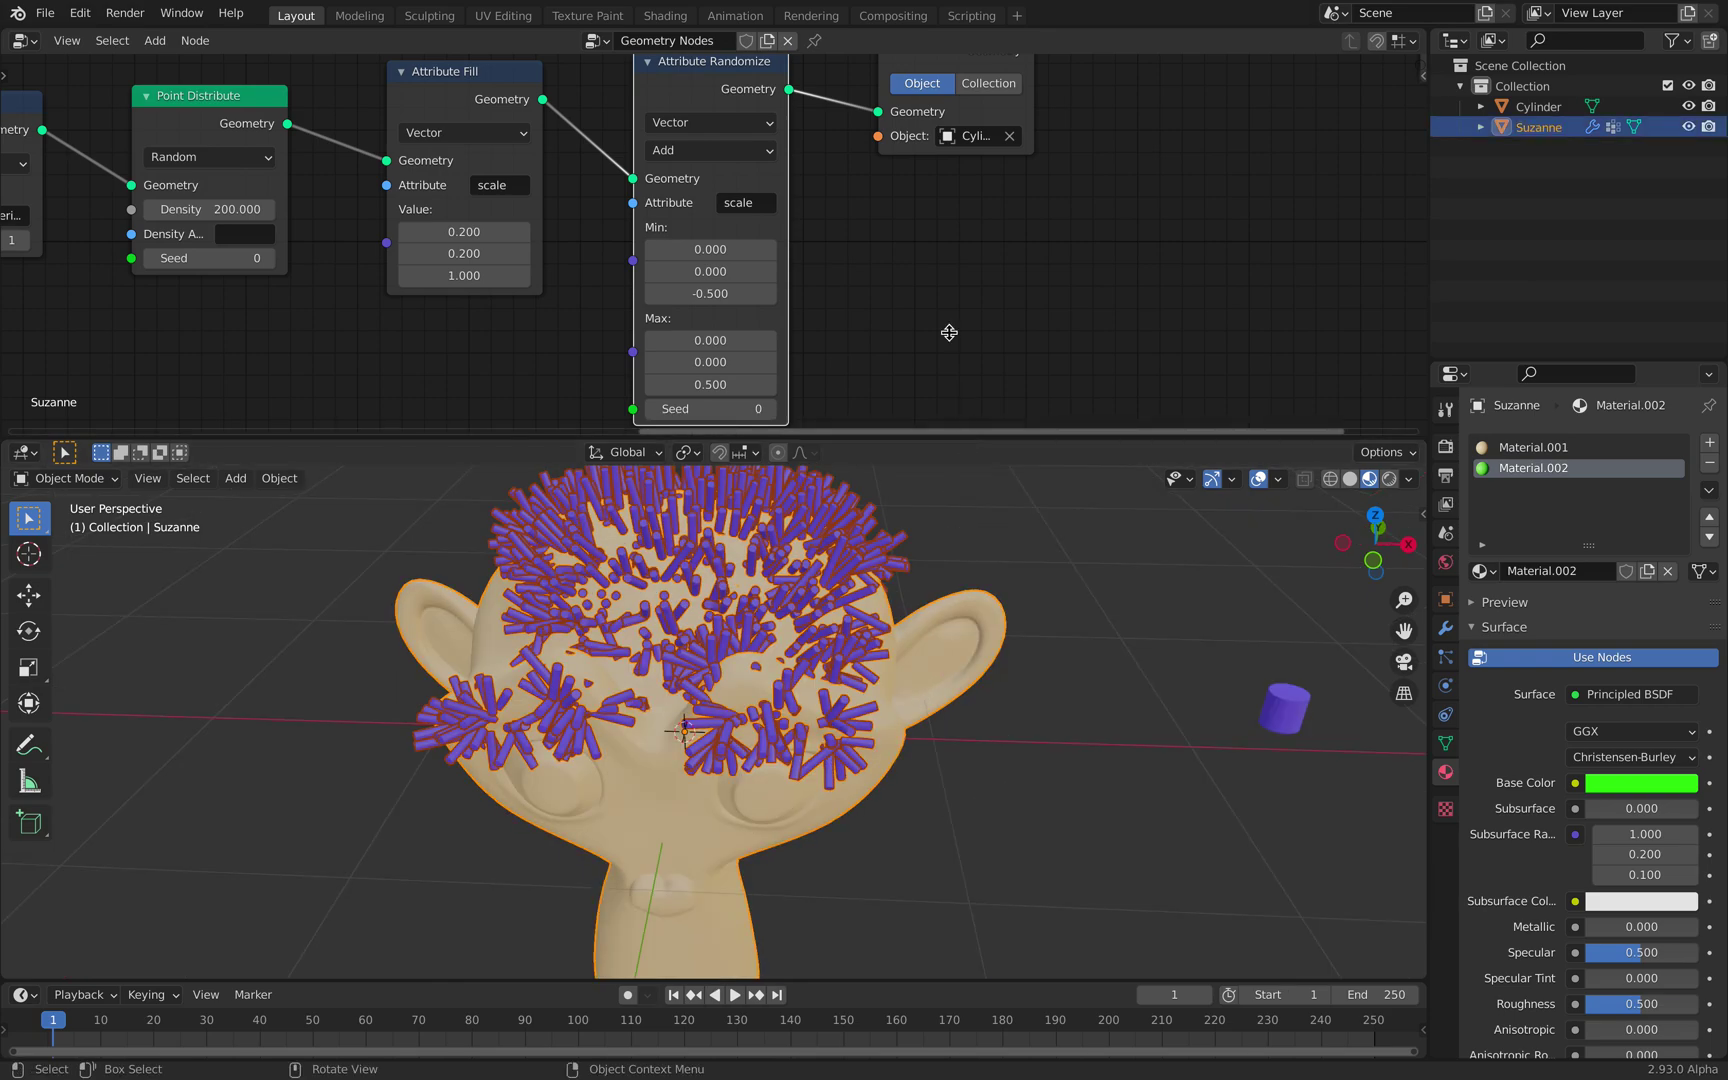
Step: Show the enlarged 3D viewport in solid shading and put Suzanne into Weight Paint mode
left_click_drag(955, 330, 955, 333)
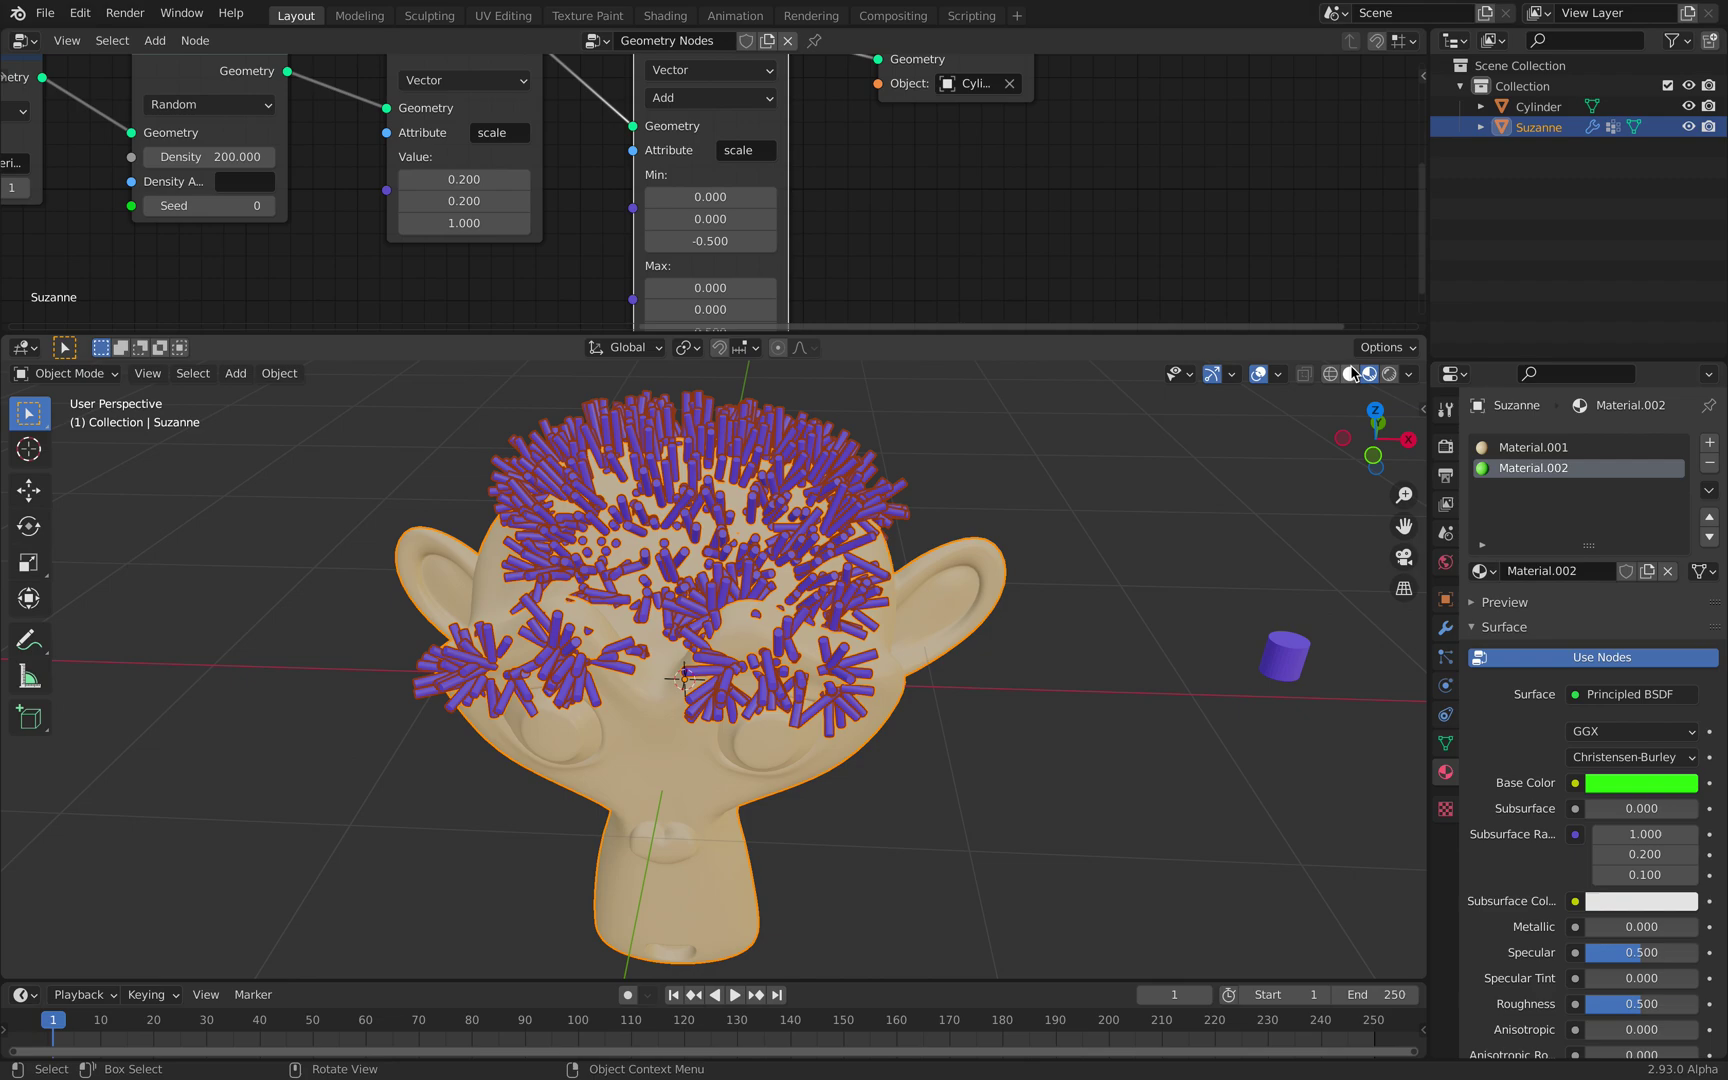
left_click(1351, 373)
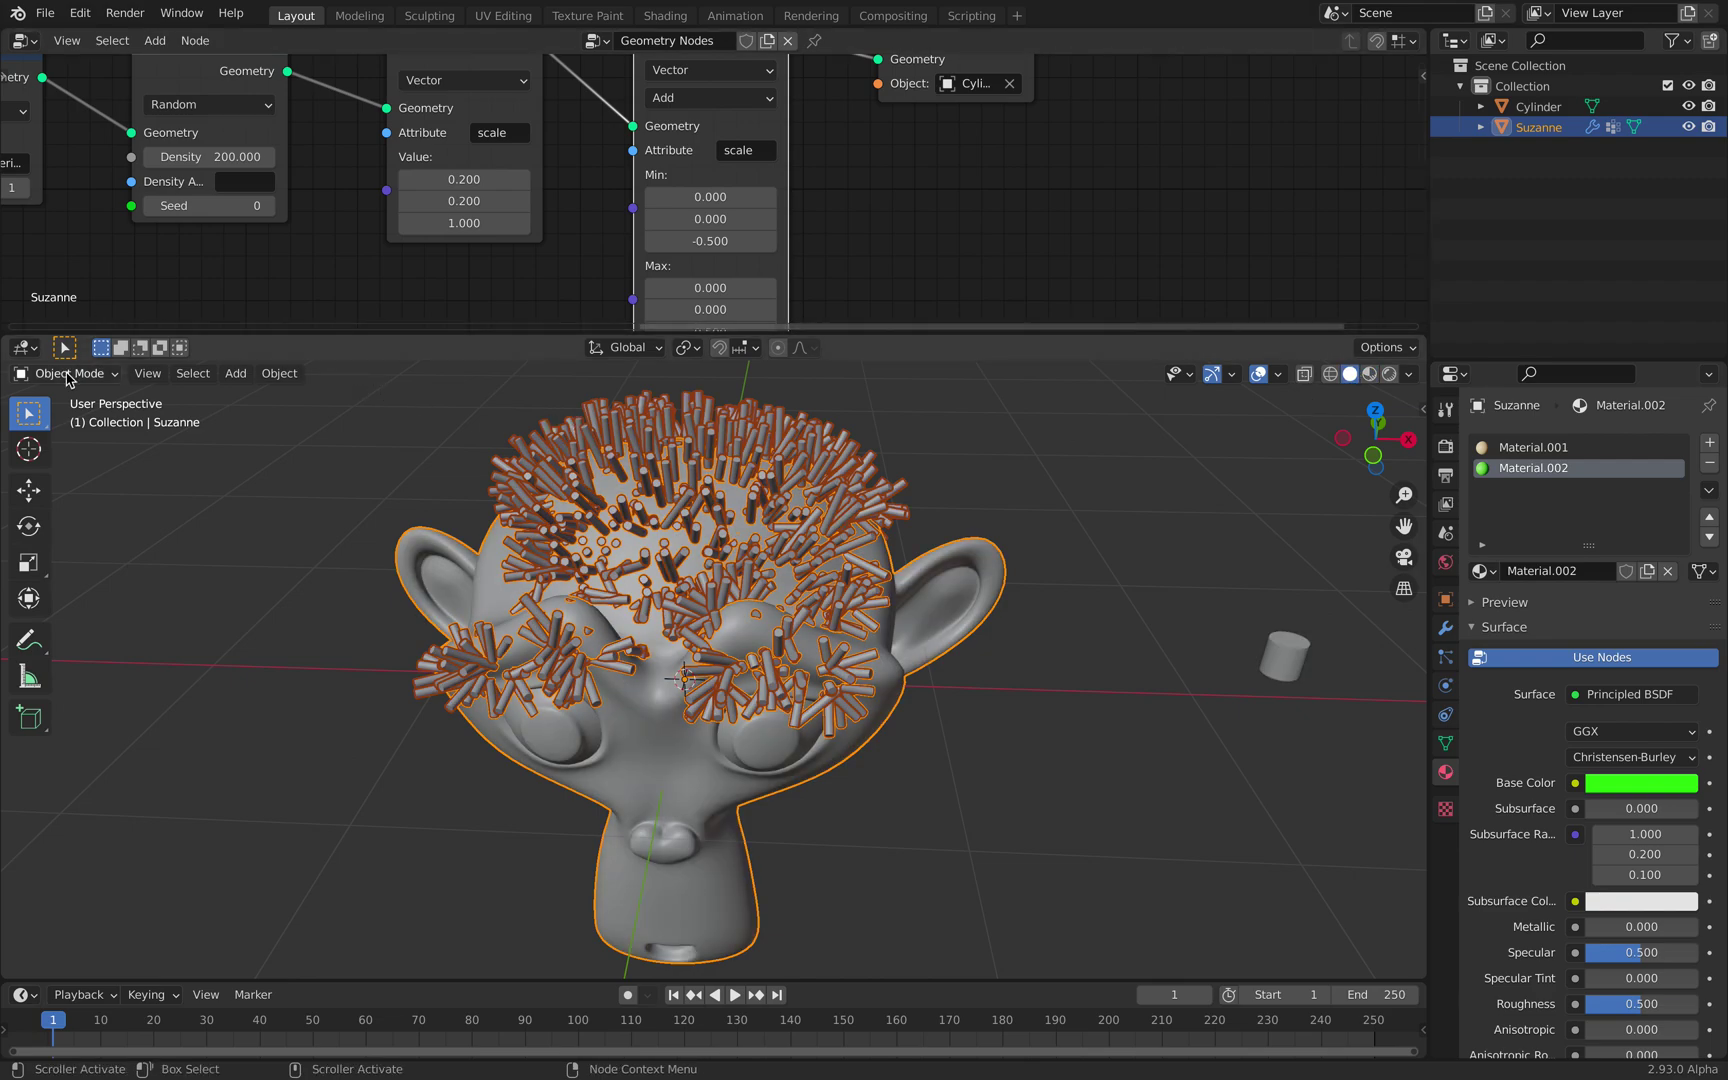
left_click(66, 373)
mouse_move(990, 590)
middle_mouse_down()
mouse_move(560, 592)
mouse_move(731, 541)
middle_mouse_up()
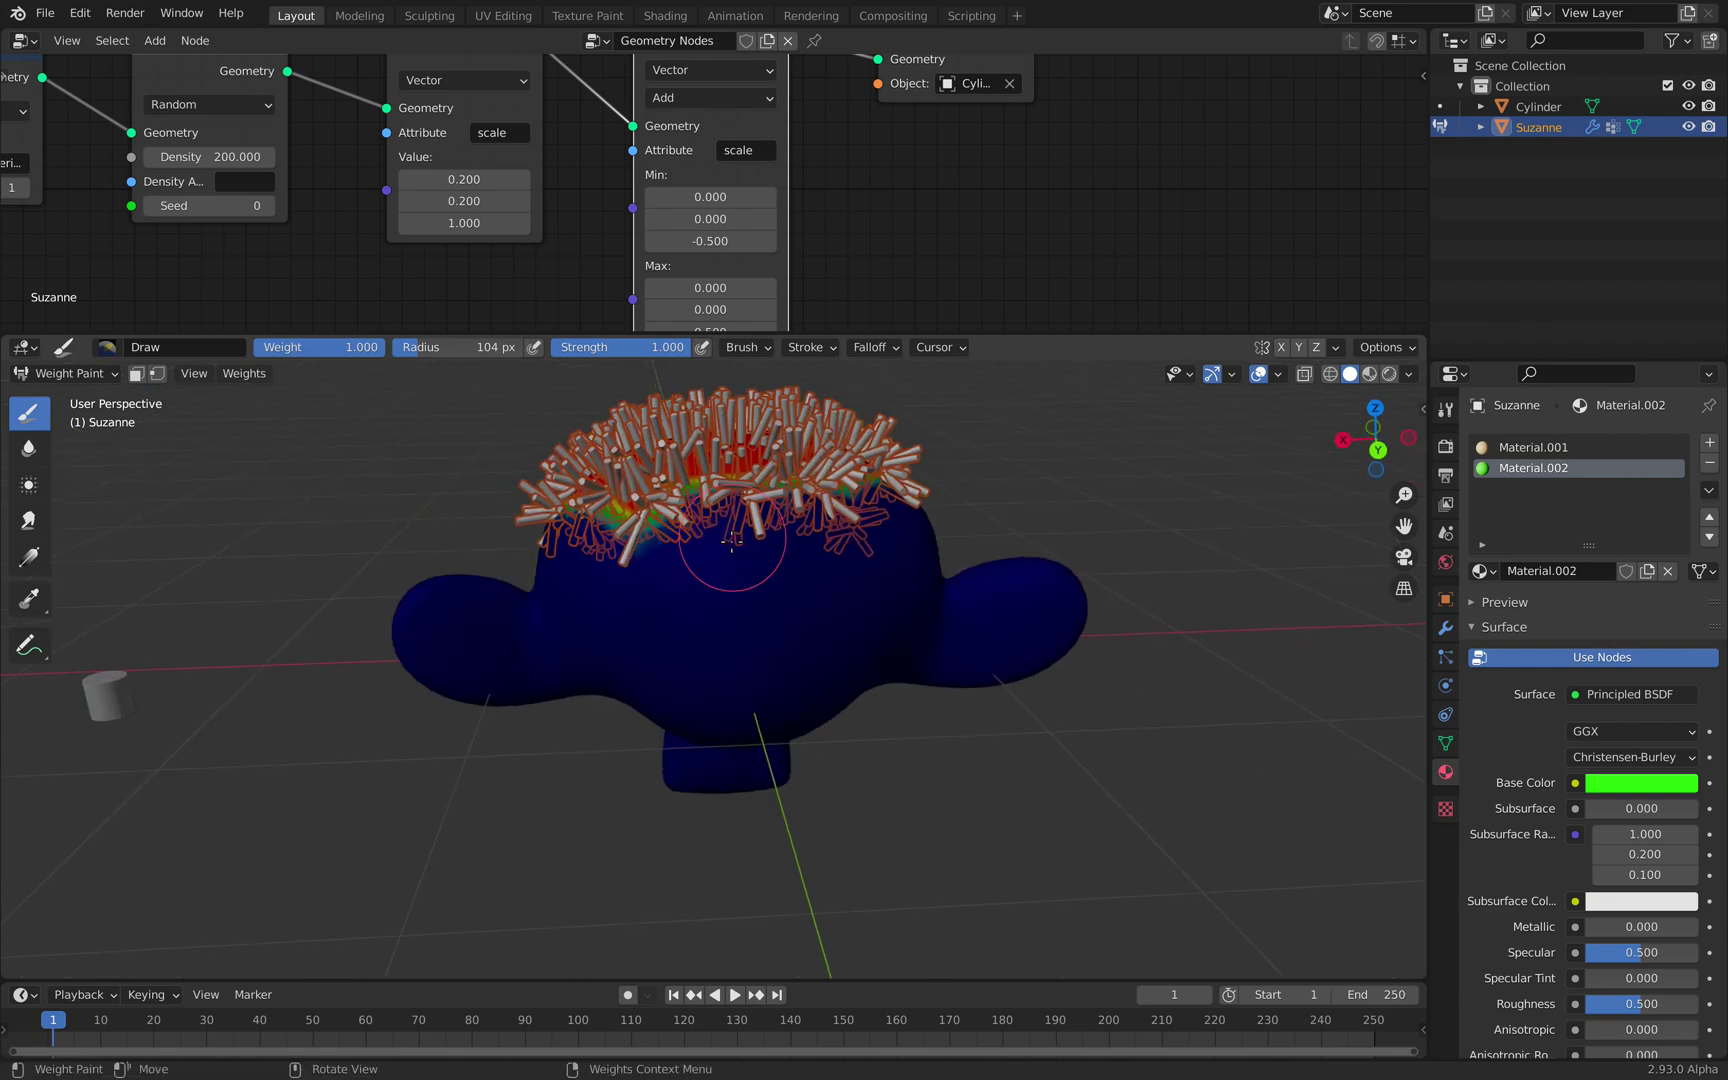
Step: Paint weight 1.0 with the Draw brush from Suzanne's crown down the middle of the back of the head
left_click(731, 541)
left_click_drag(731, 541, 740, 660)
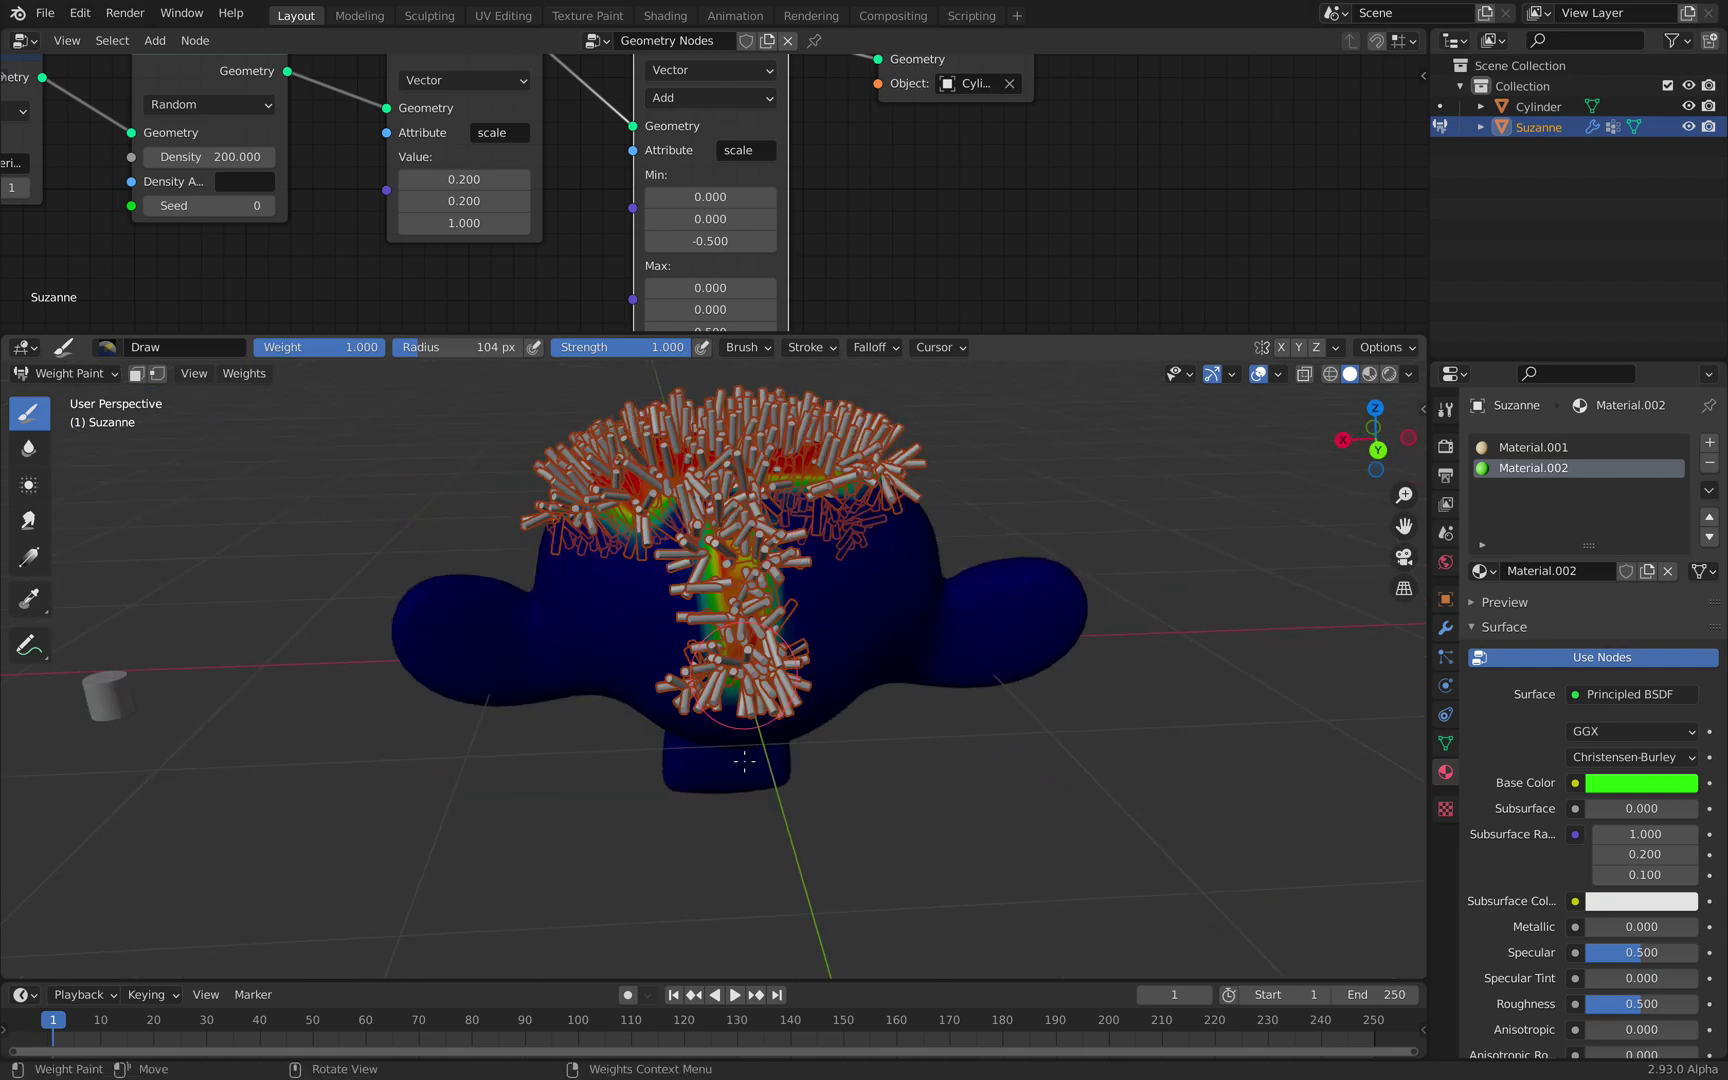
left_click_drag(744, 762, 742, 770)
mouse_move(769, 570)
middle_mouse_down()
mouse_move(760, 525)
mouse_move(780, 555)
middle_mouse_up()
mouse_move(752, 659)
left_mouse_down()
mouse_move(742, 708)
mouse_move(767, 553)
left_mouse_up()
middle_click_drag(774, 736, 771, 822)
mouse_move(816, 600)
left_mouse_down()
mouse_move(833, 566)
mouse_move(800, 530)
mouse_move(690, 580)
mouse_move(621, 562)
mouse_move(799, 557)
mouse_move(425, 481)
left_mouse_up()
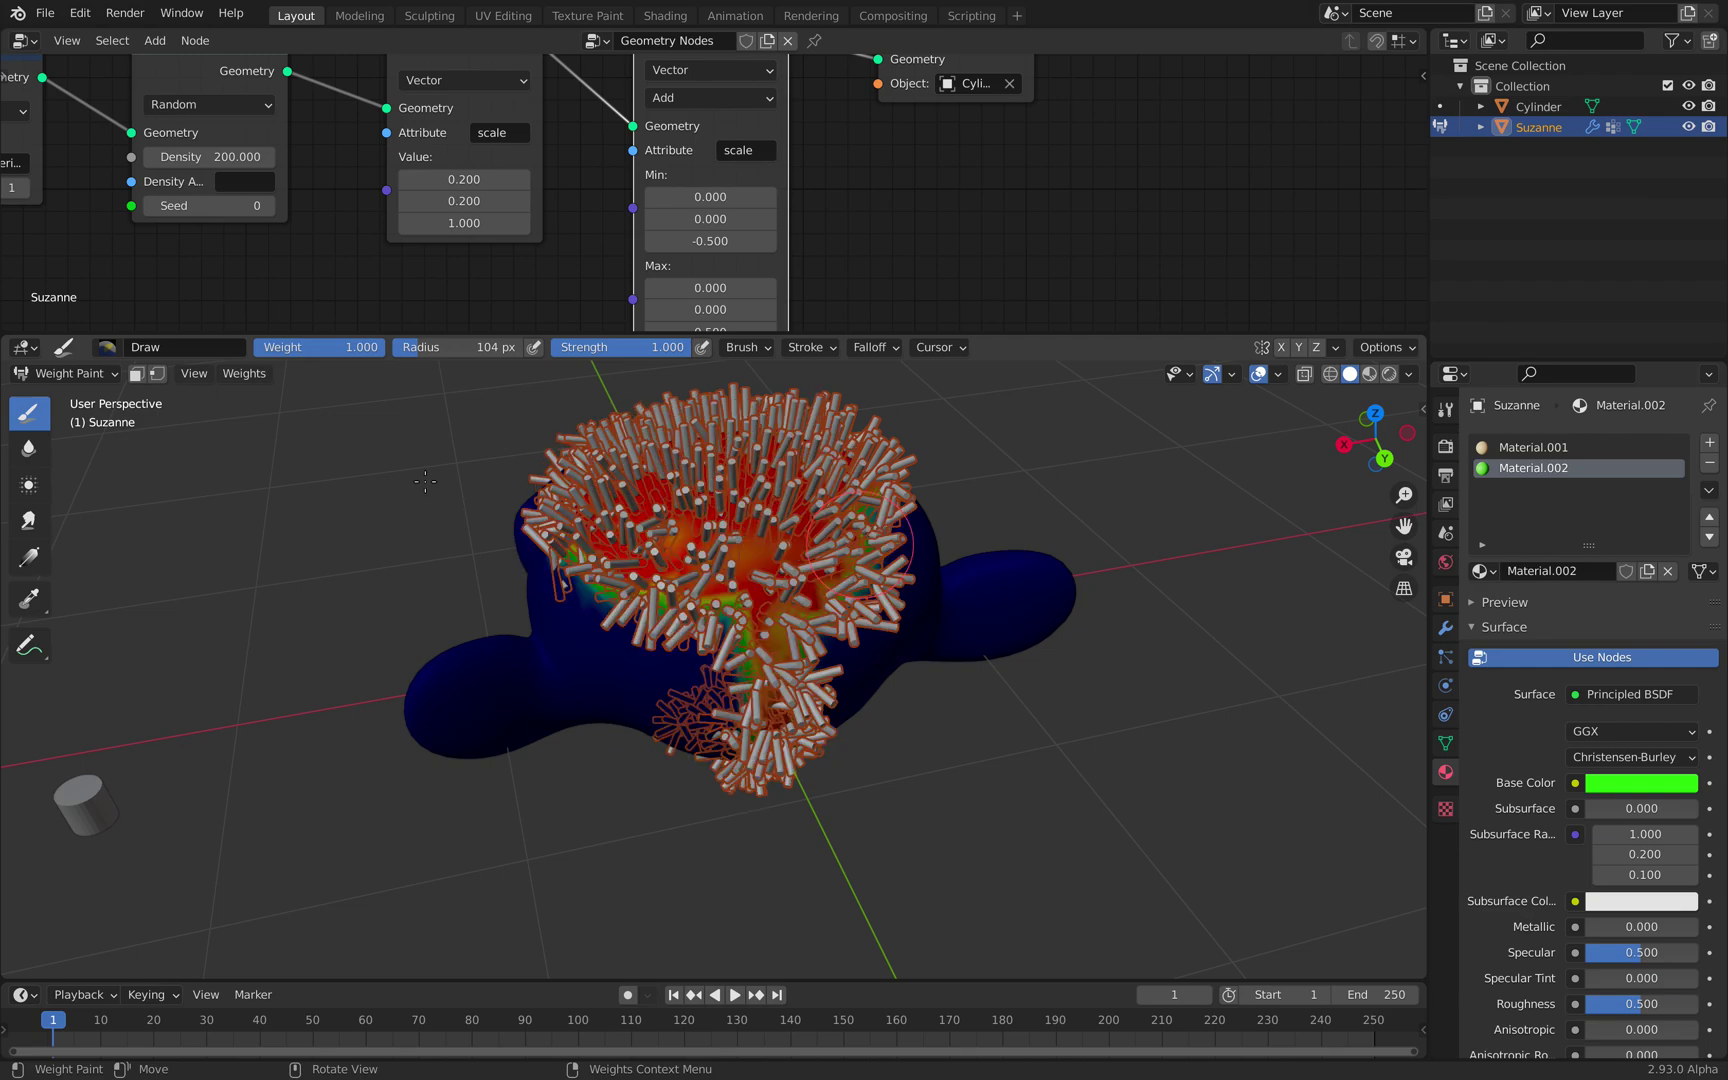
Step: Return Suzanne to Object Mode and save the file
left_click(95, 374)
key("Return")
middle_click_drag(930, 555, 1090, 555)
key("ctrl")
key("ctrl+s")
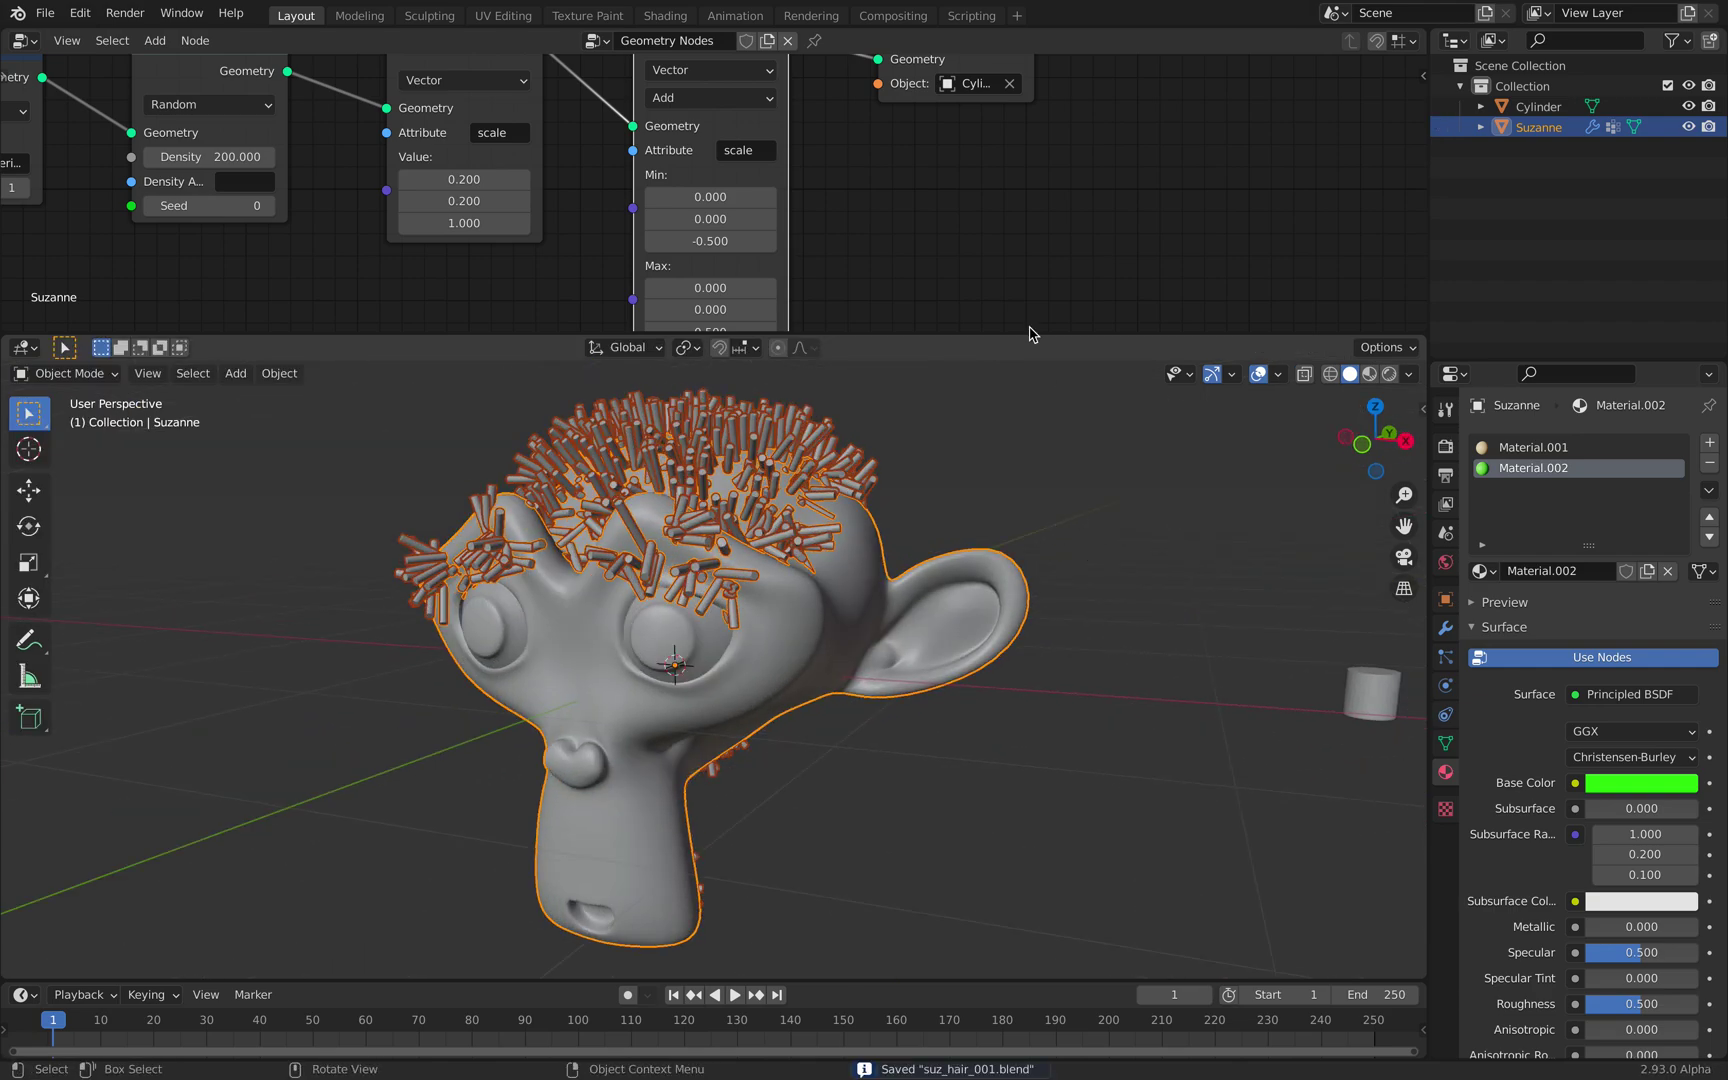
Step: Set the Attribute Fill node's X and Y scale values to 0.5 to thicken the cylinder instances
left_click_drag(1030, 334, 1038, 440)
middle_click_drag(972, 176, 813, 354)
middle_click_drag(1089, 140, 849, 241)
middle_click_drag(797, 613, 828, 621)
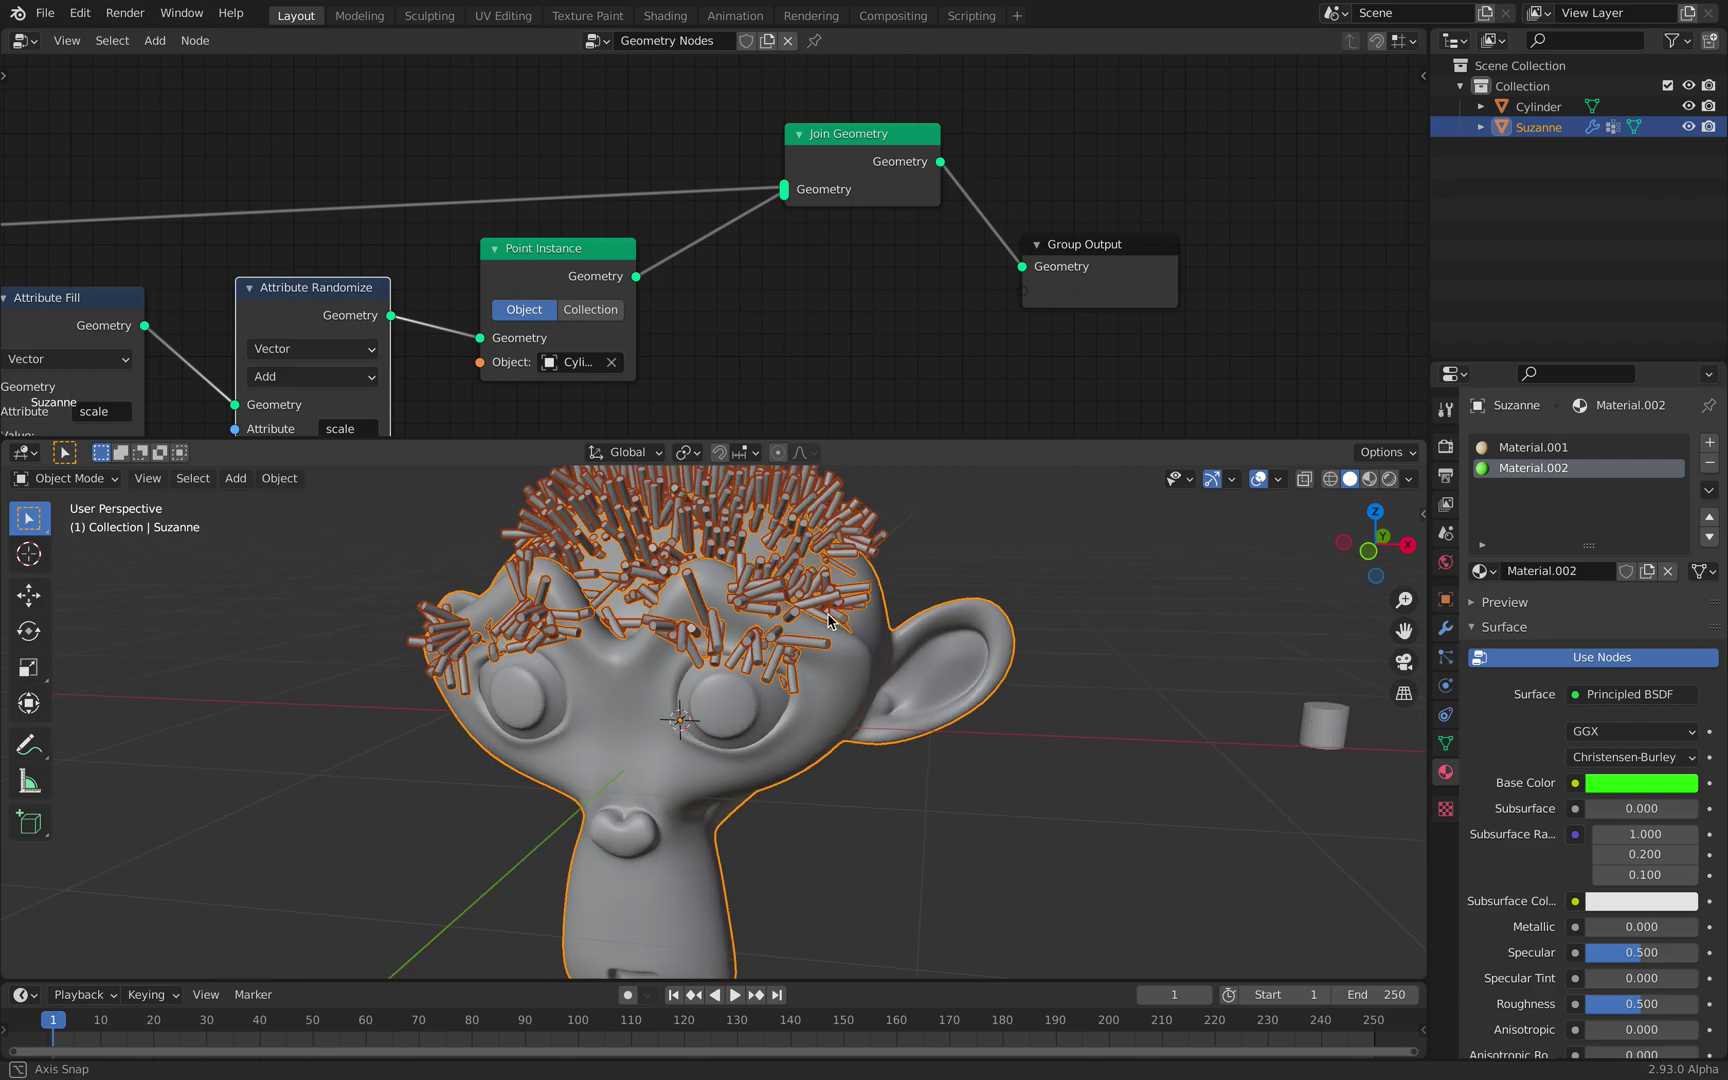
middle_click_drag(667, 398, 923, 198)
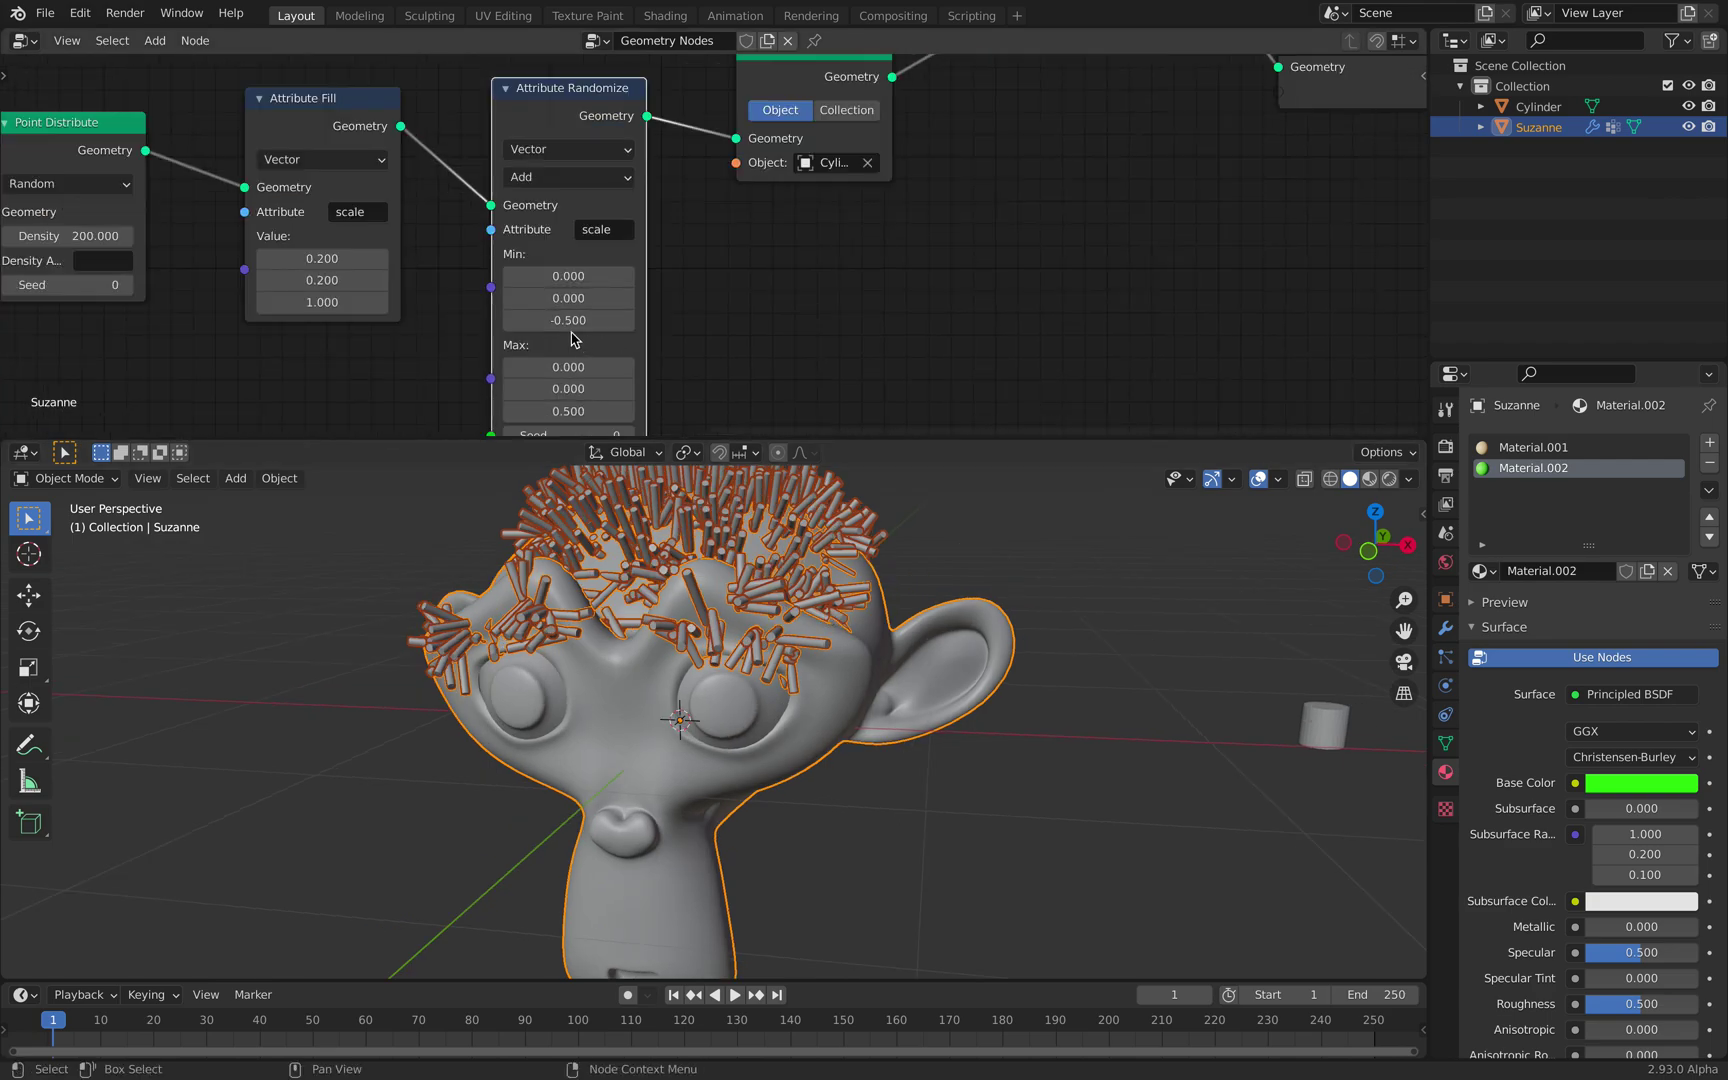
middle_click_drag(436, 305, 545, 305)
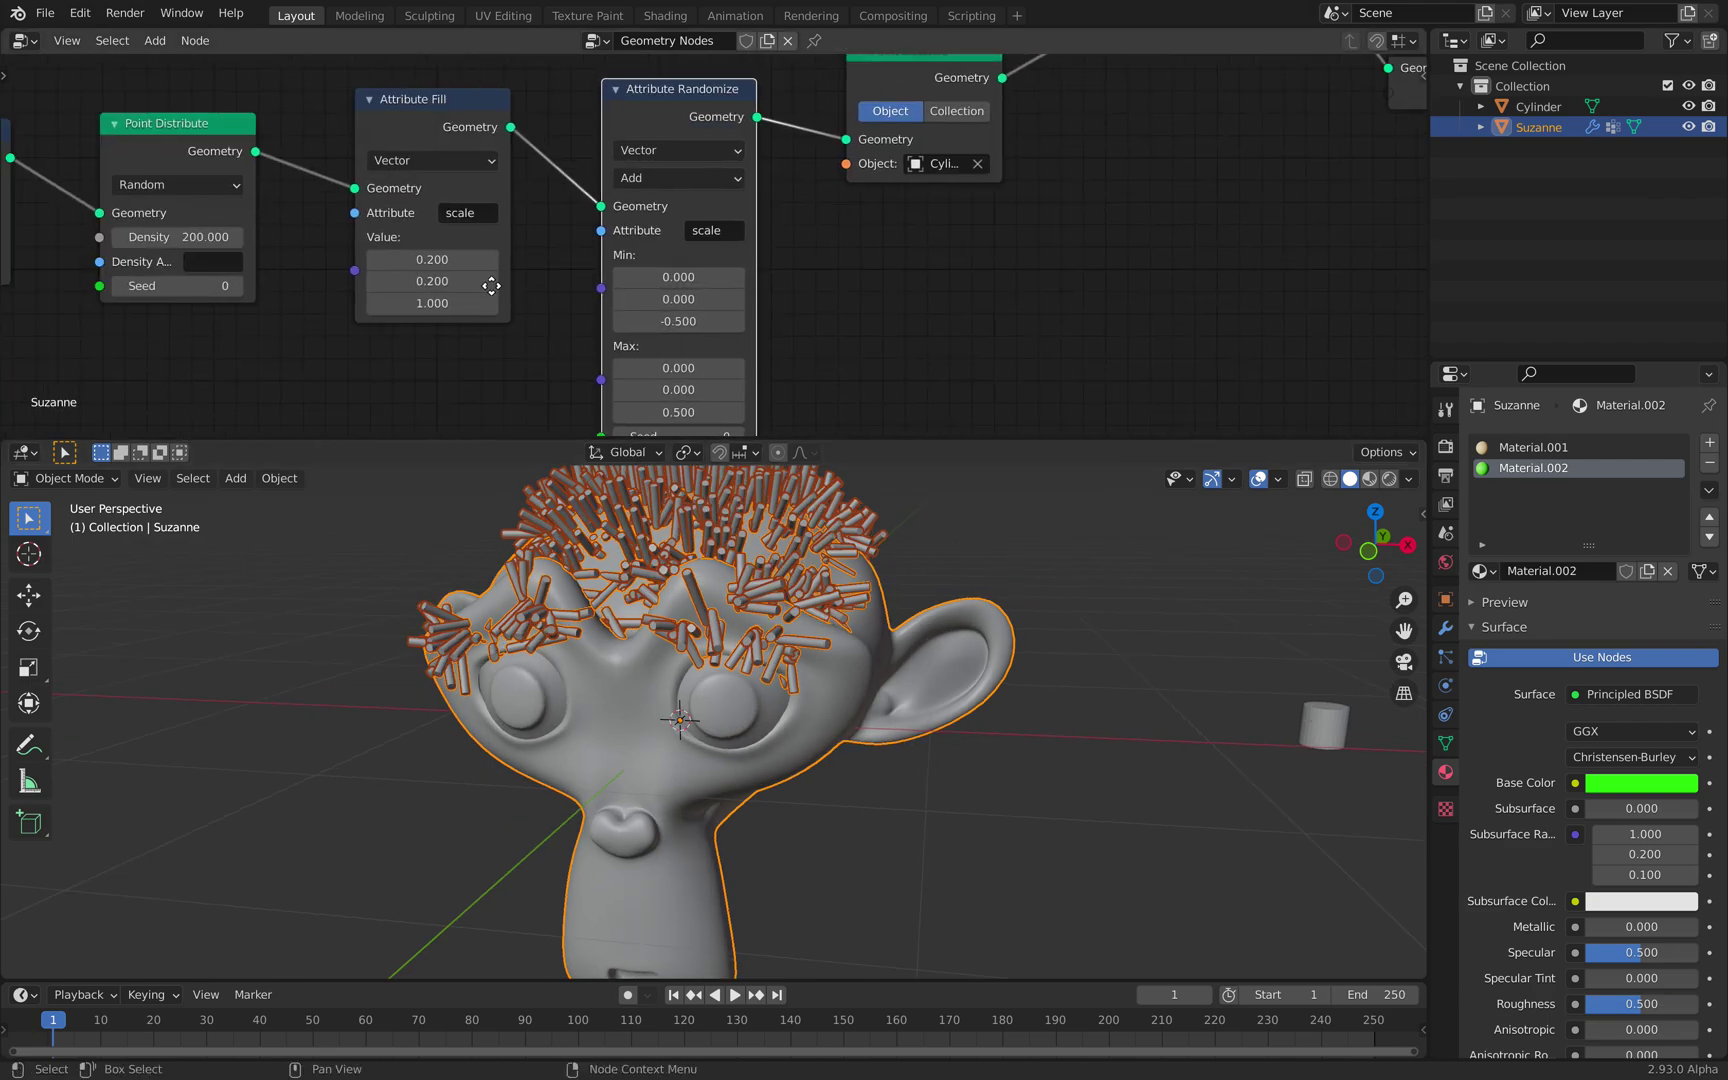
left_click(431, 260)
key("BackSpace")
type("5")
key("Tab")
type(".5")
key("Return")
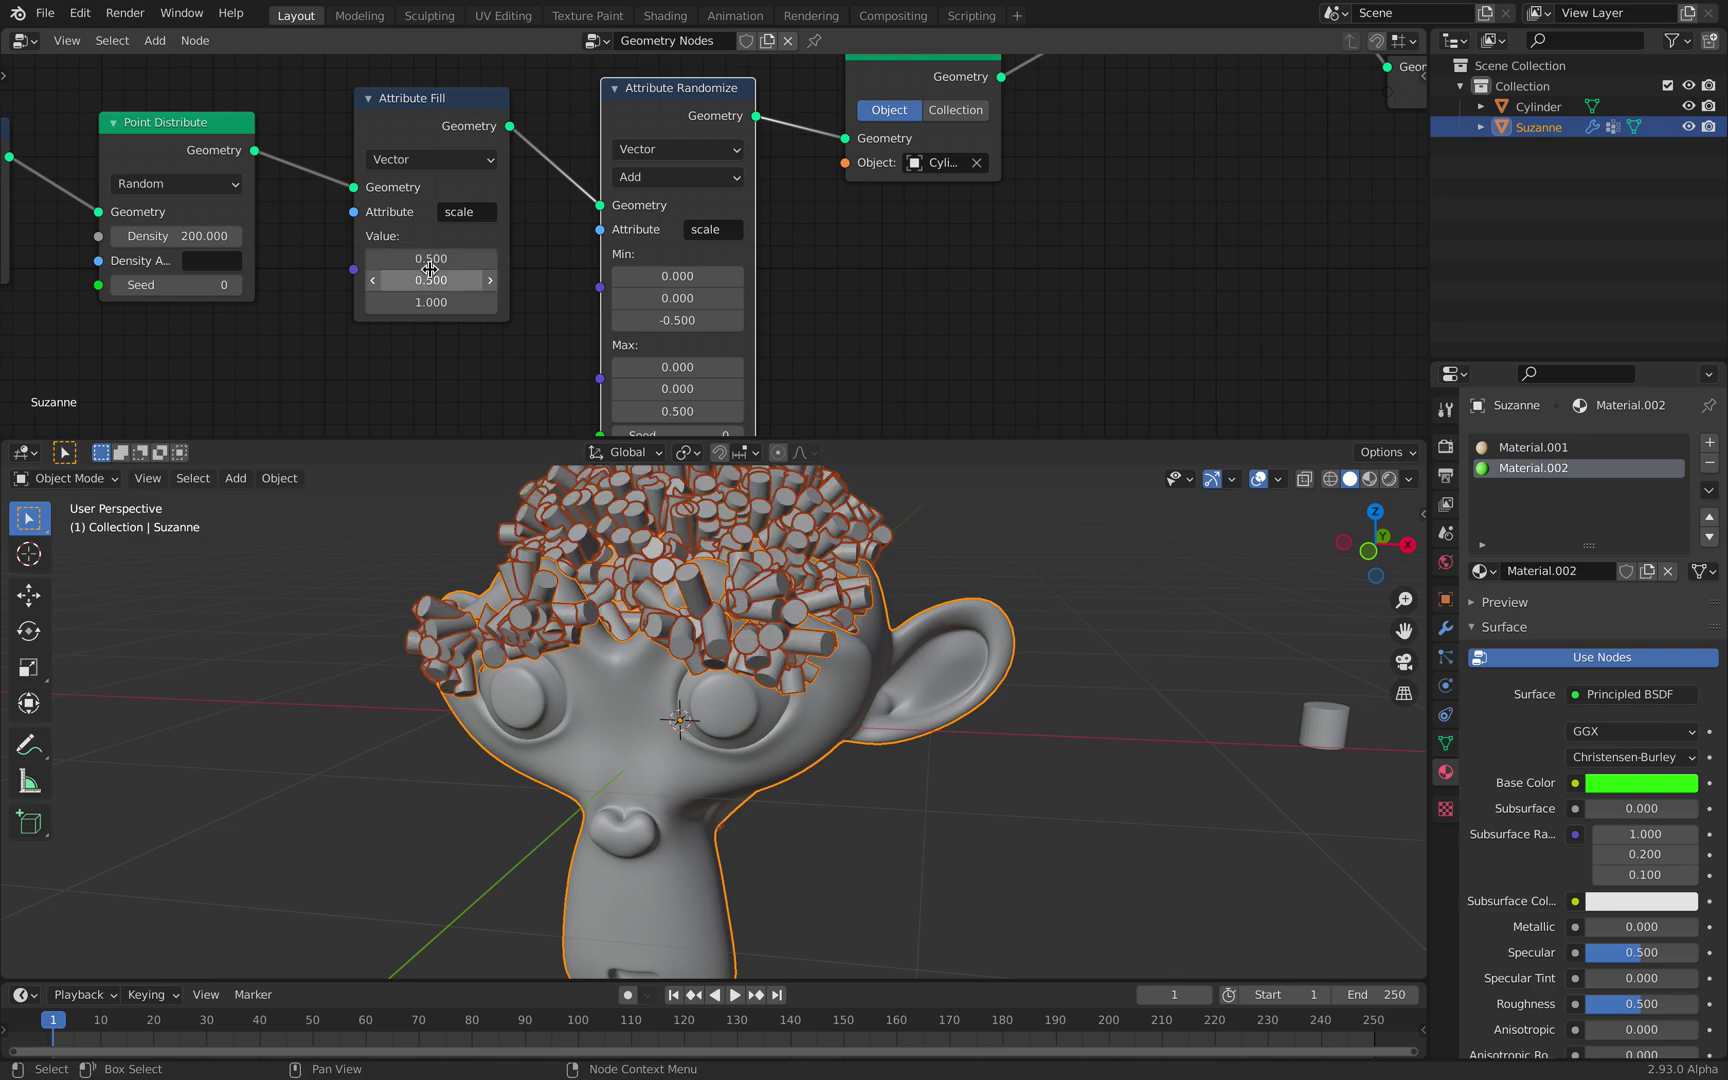
Step: Move the Group Output node slightly farther away from the Join Geometry node
middle_click_drag(901, 319, 753, 433)
middle_click_drag(1008, 150, 862, 254)
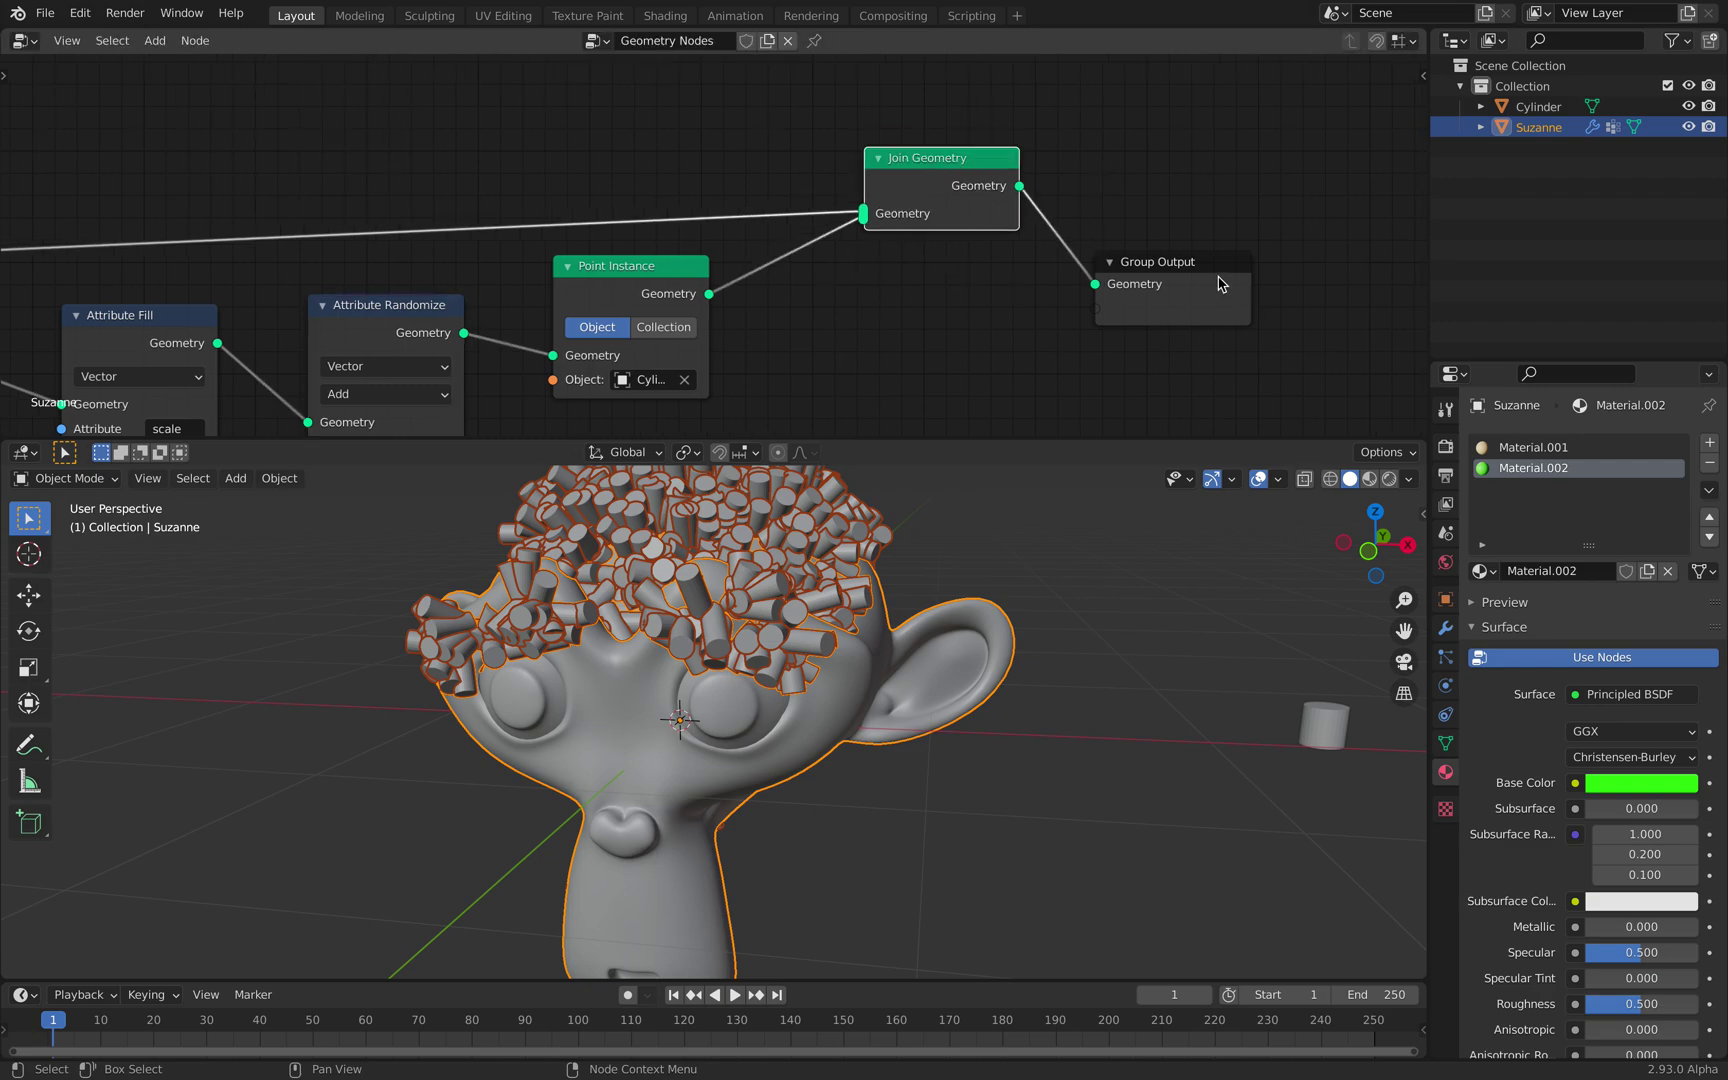
left_click_drag(1215, 275, 1243, 292)
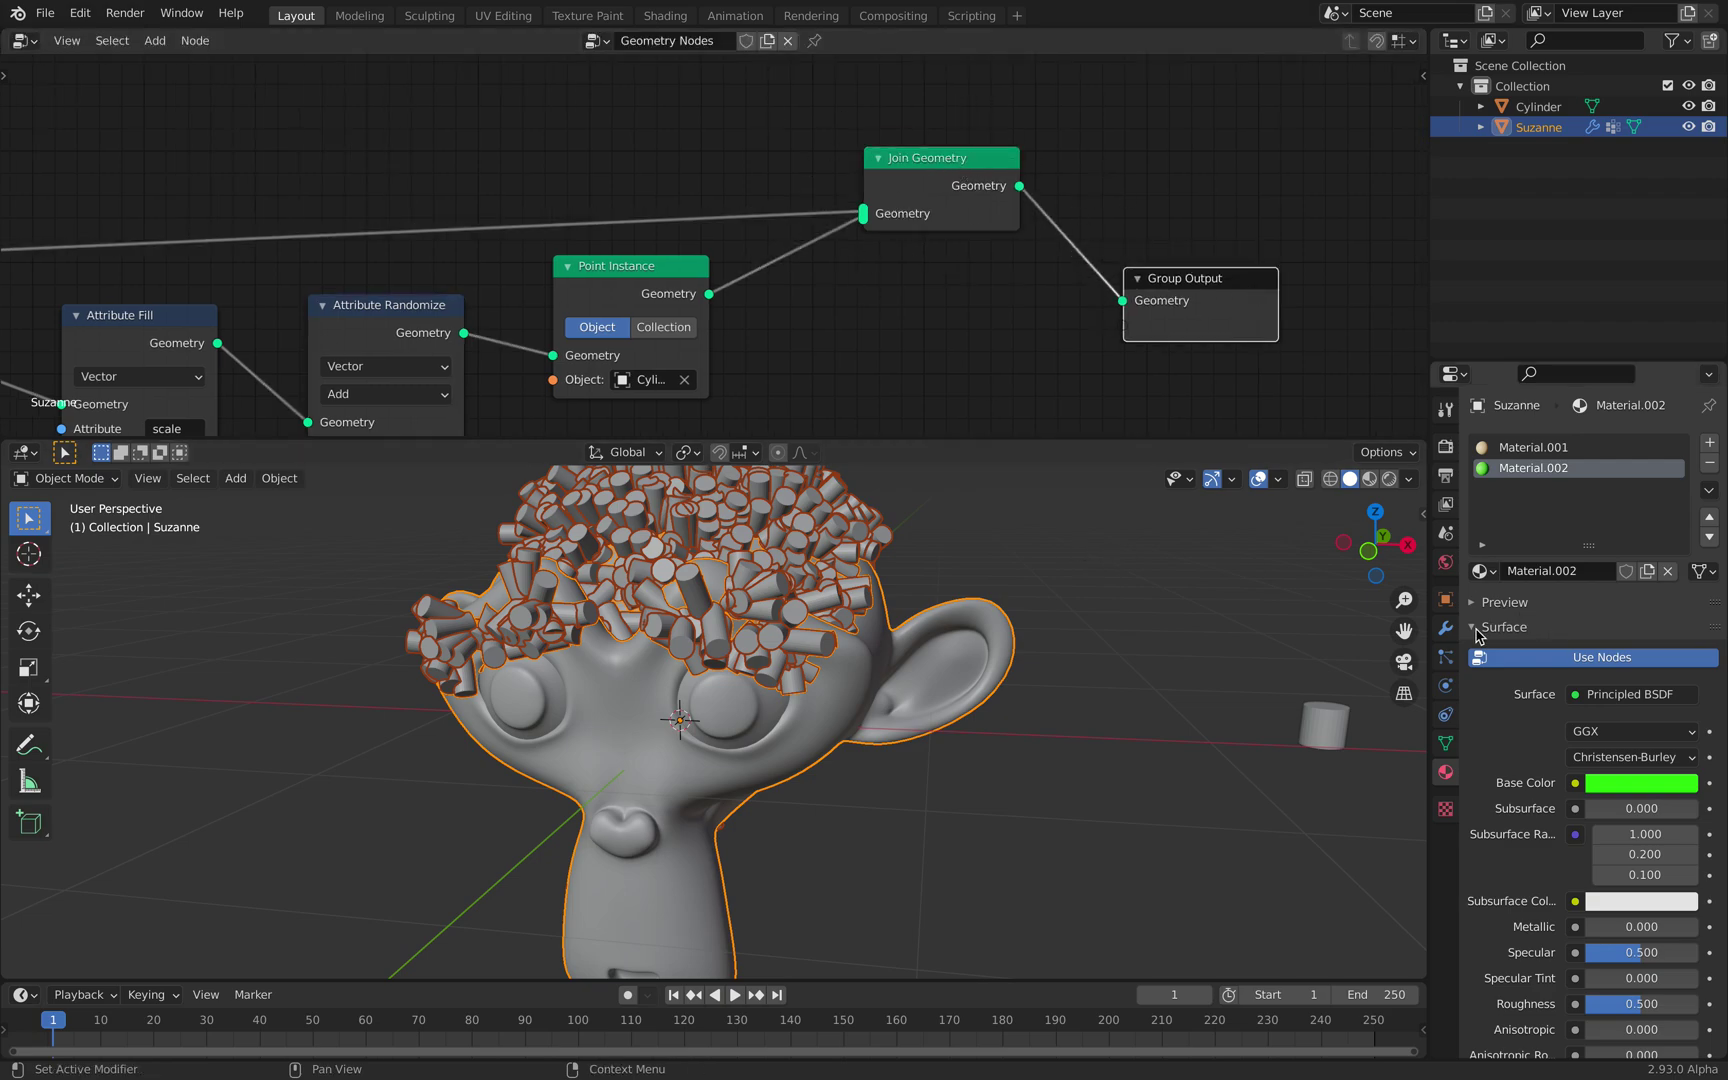
Step: Add a Remesh modifier to Suzanne after the geometry nodes and set its voxel size to 0.02 m
left_click(1445, 628)
left_click(1527, 490)
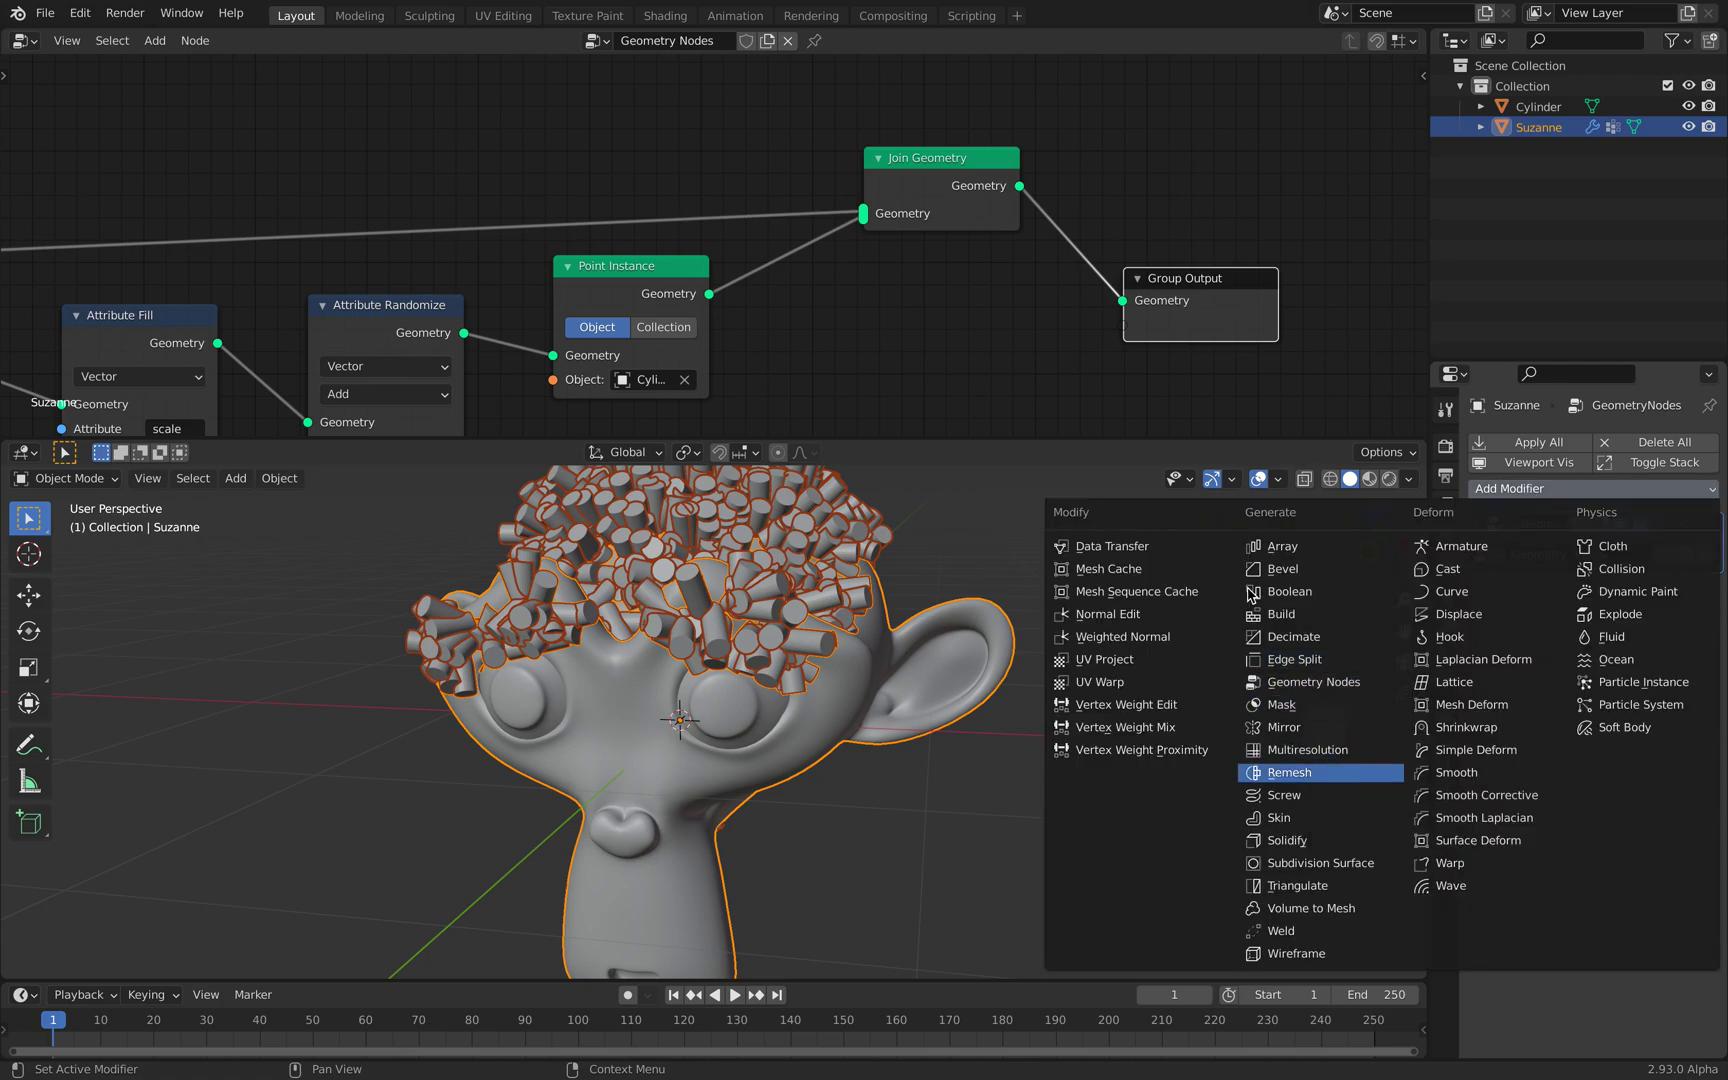
left_click(1331, 775)
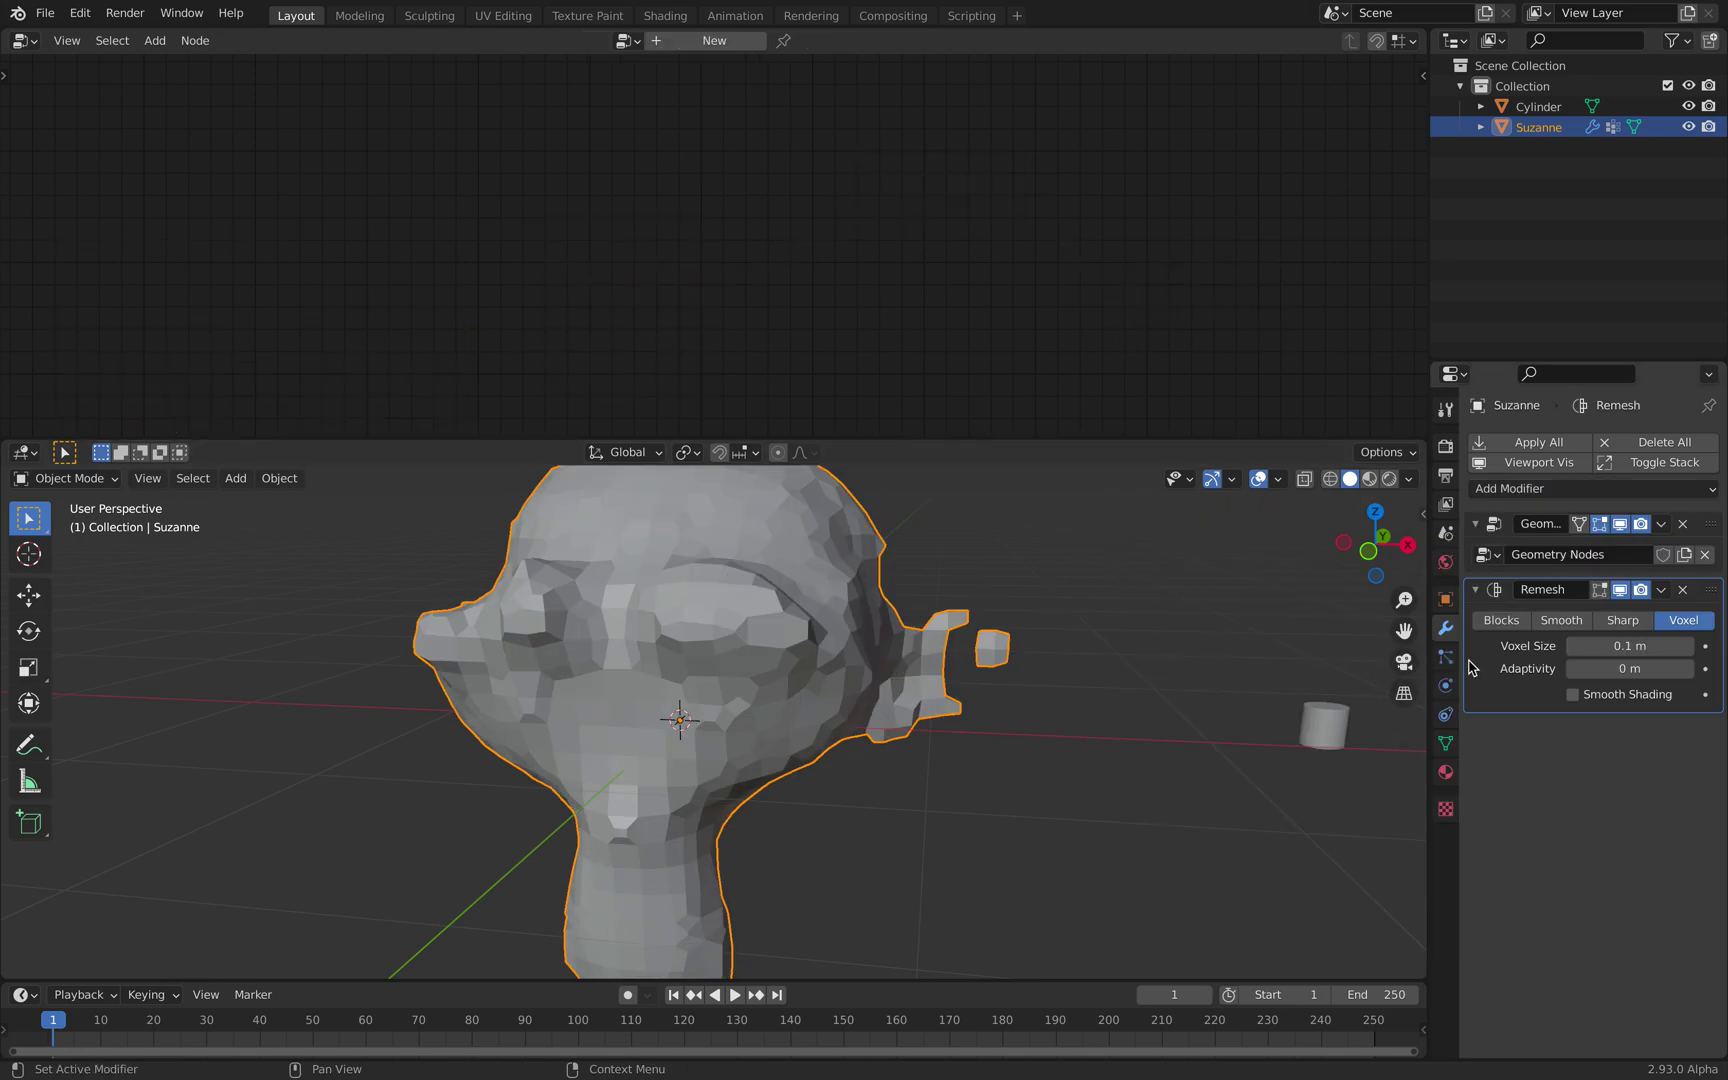
left_click(1603, 650)
type("0.02")
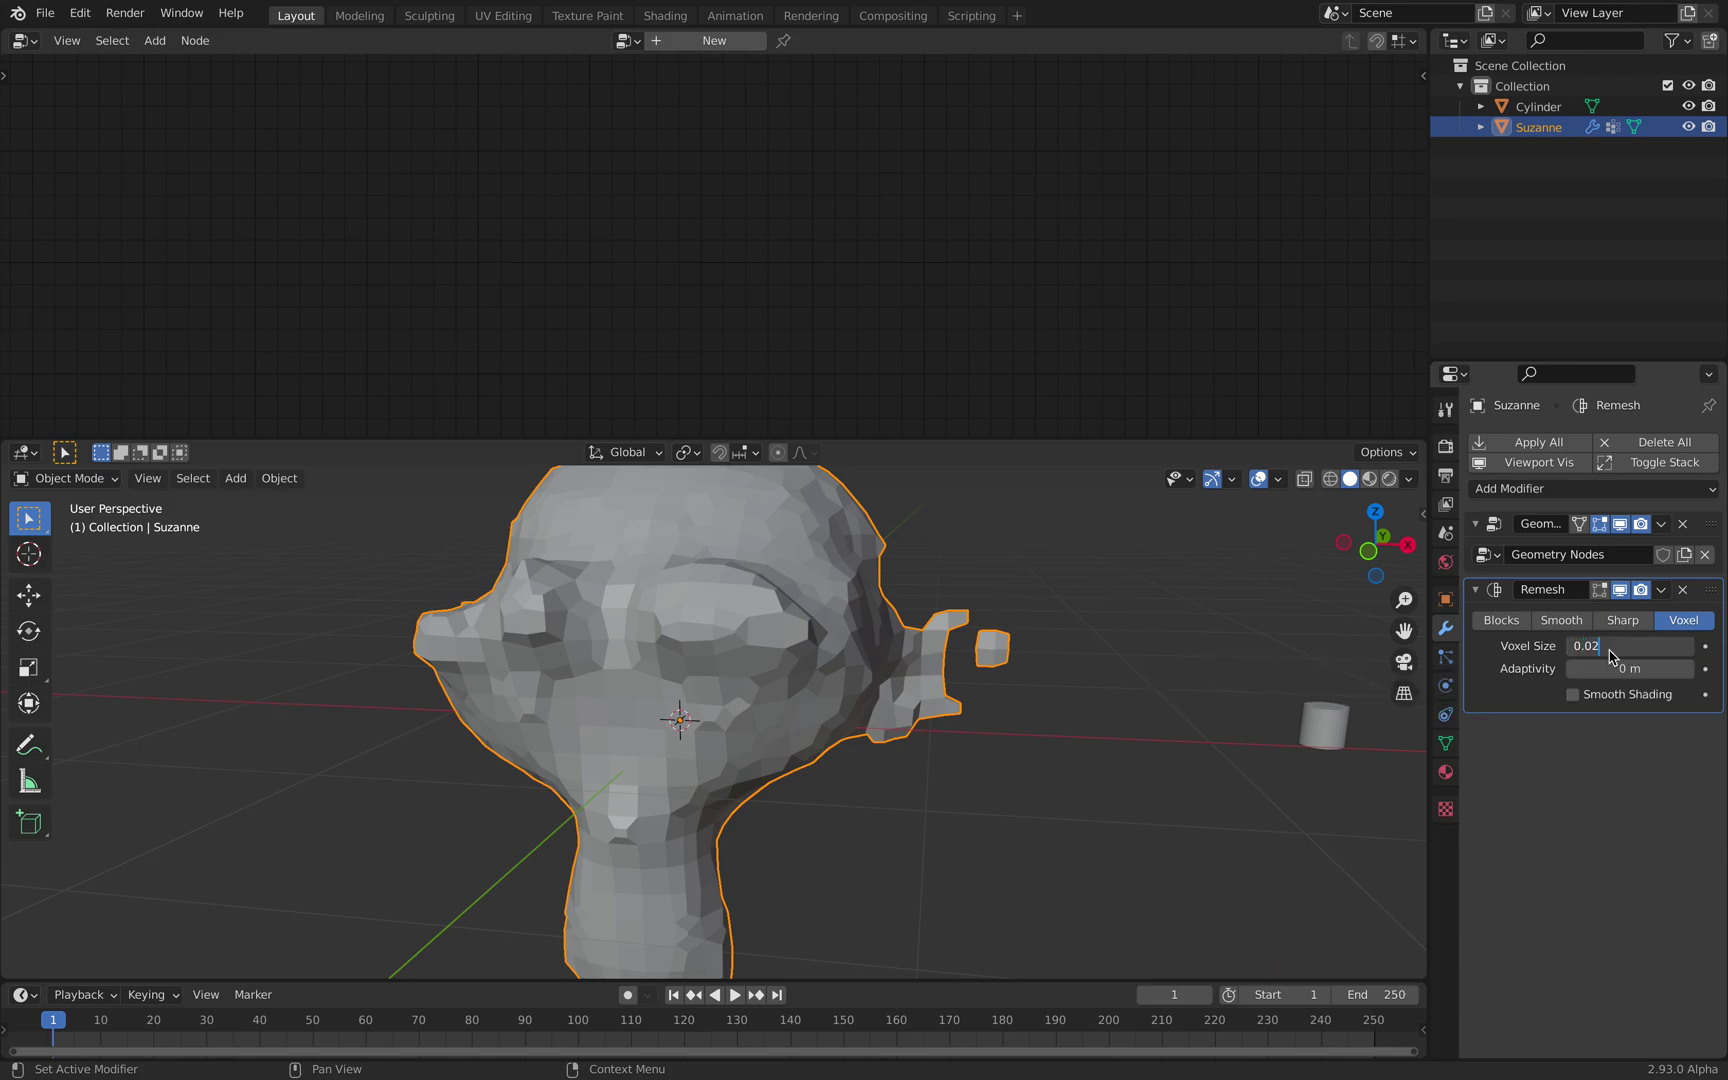
left_click(1570, 700)
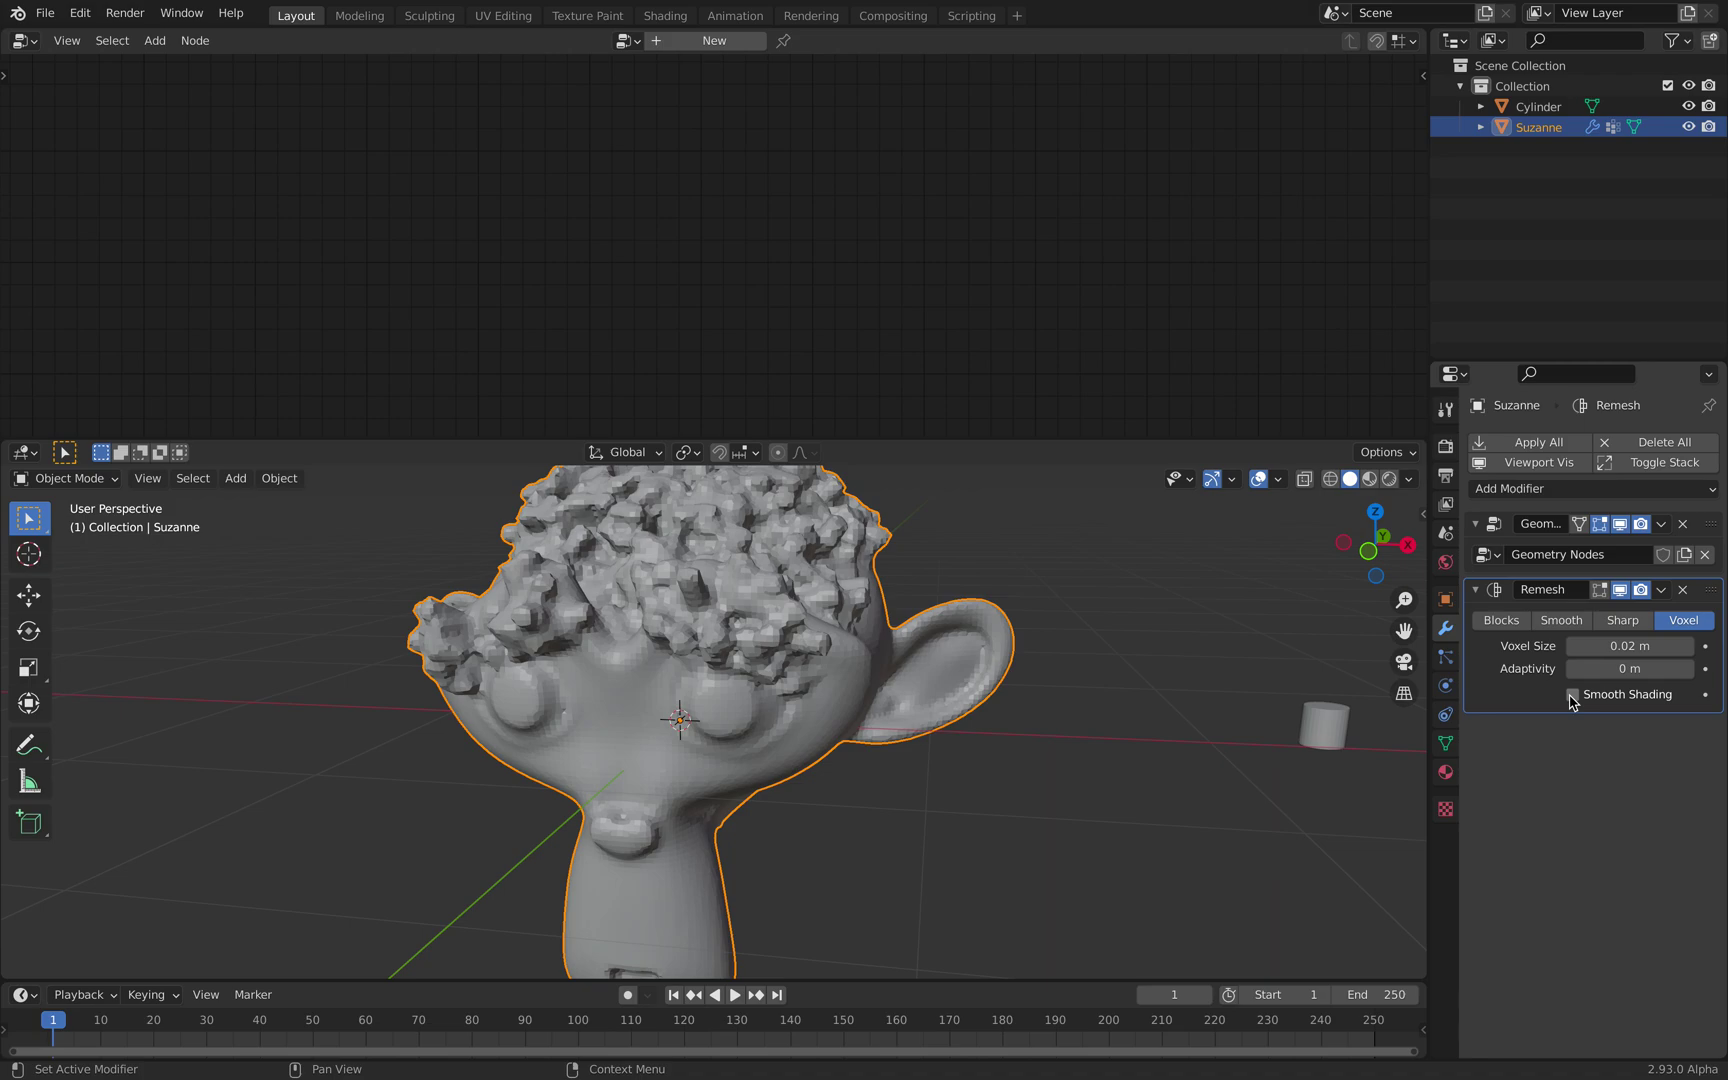
Step: Enable smooth shading on Suzanne's Remesh modifier, keeping the 0.02 m voxel size
left_click(1572, 697)
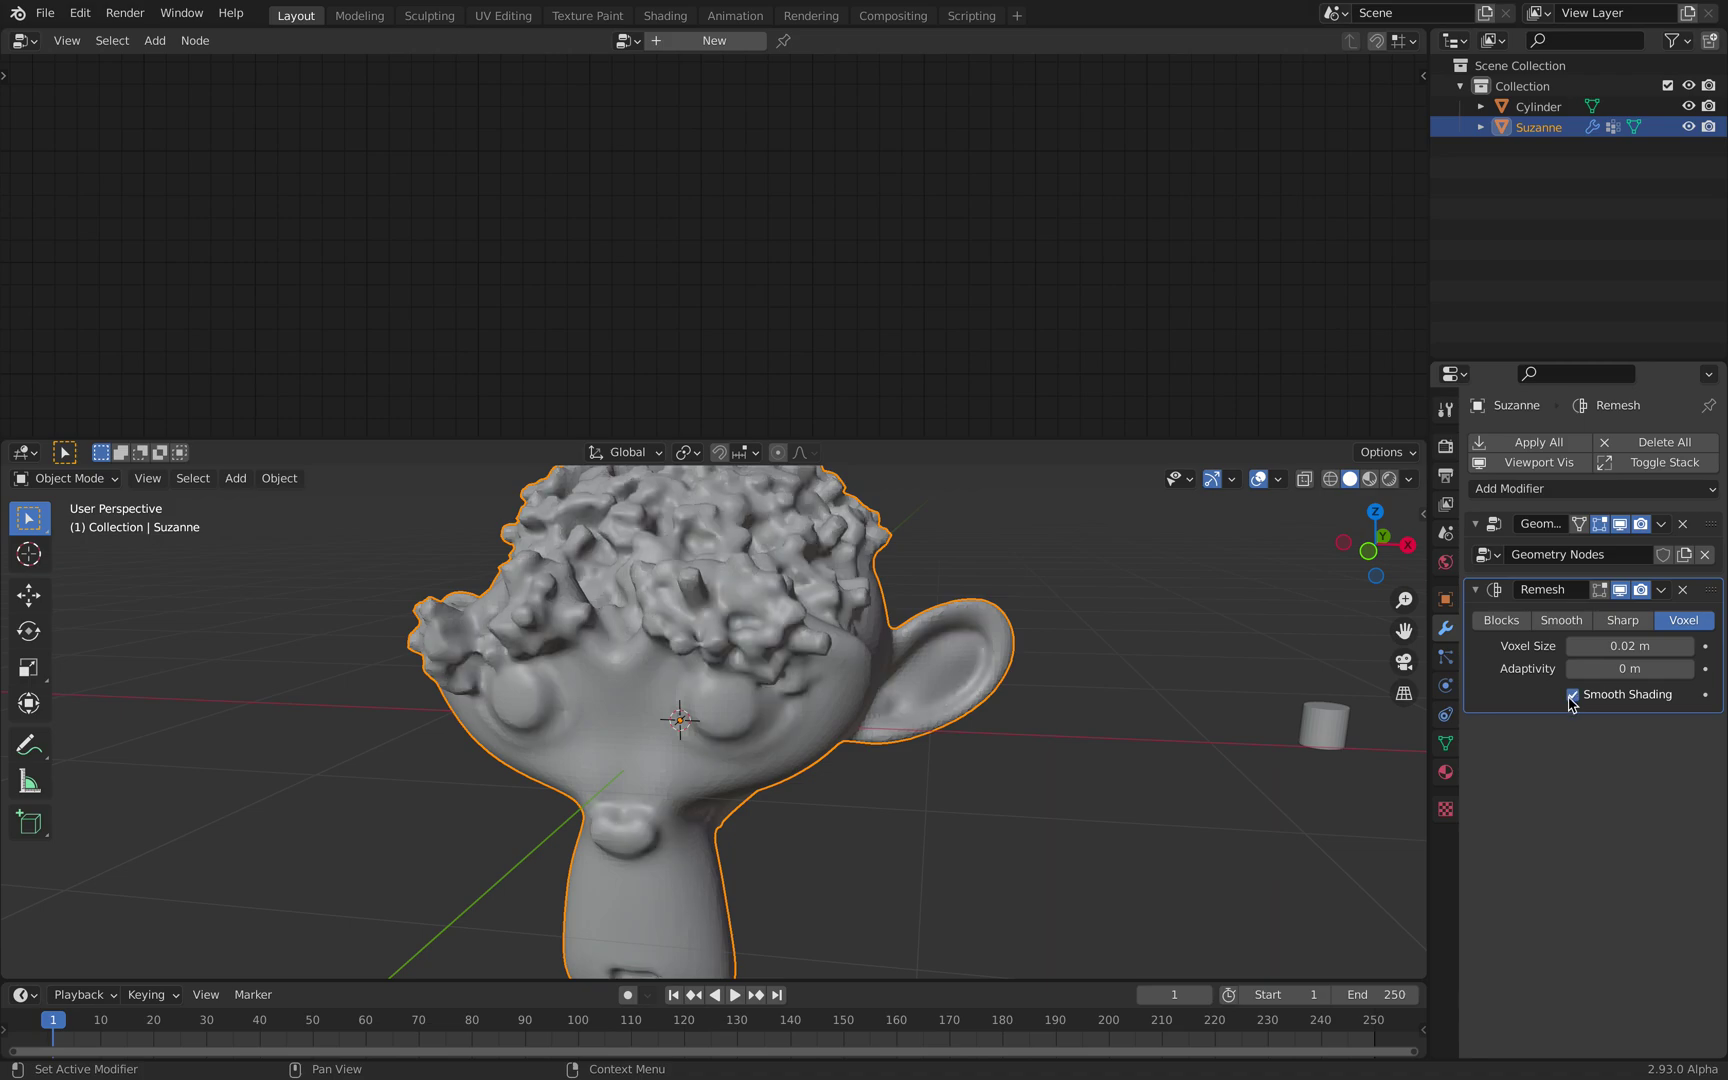
mouse_move(1034, 721)
middle_mouse_down()
mouse_move(1238, 710)
mouse_move(849, 694)
mouse_move(790, 730)
mouse_move(975, 700)
mouse_move(856, 618)
middle_mouse_up()
middle_click_drag(619, 625, 727, 598)
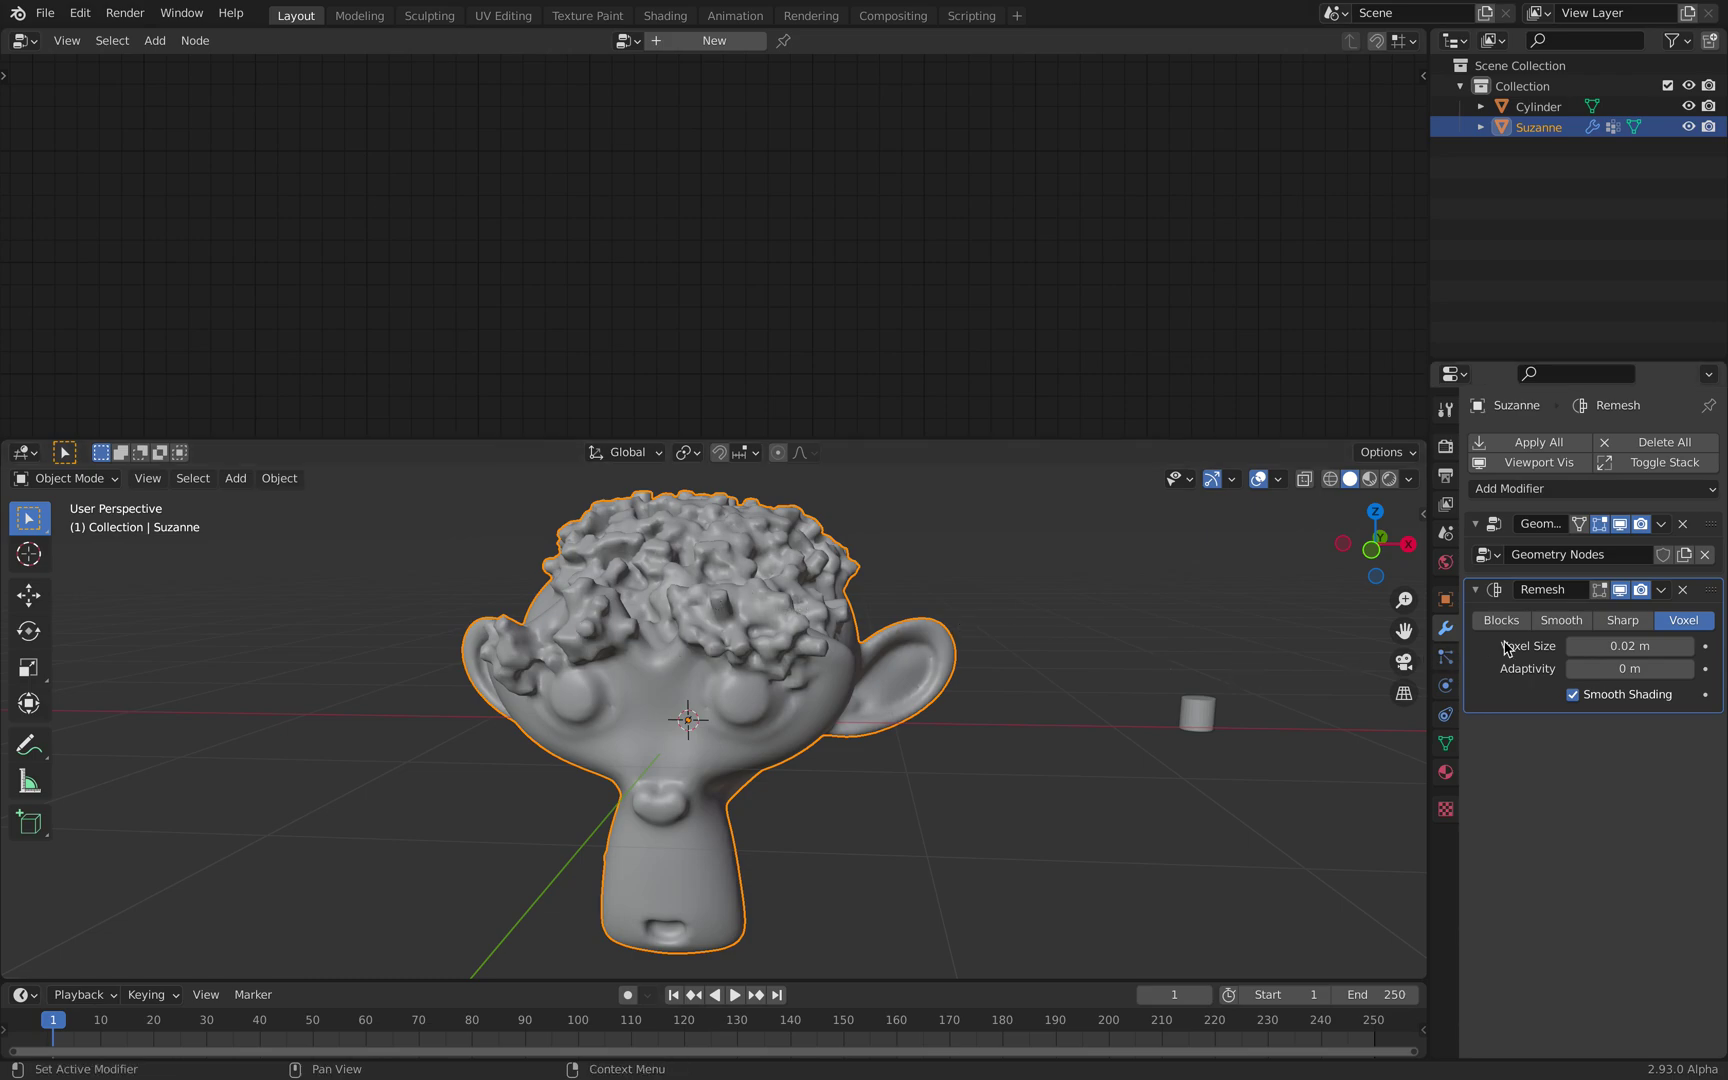
left_click(1612, 645)
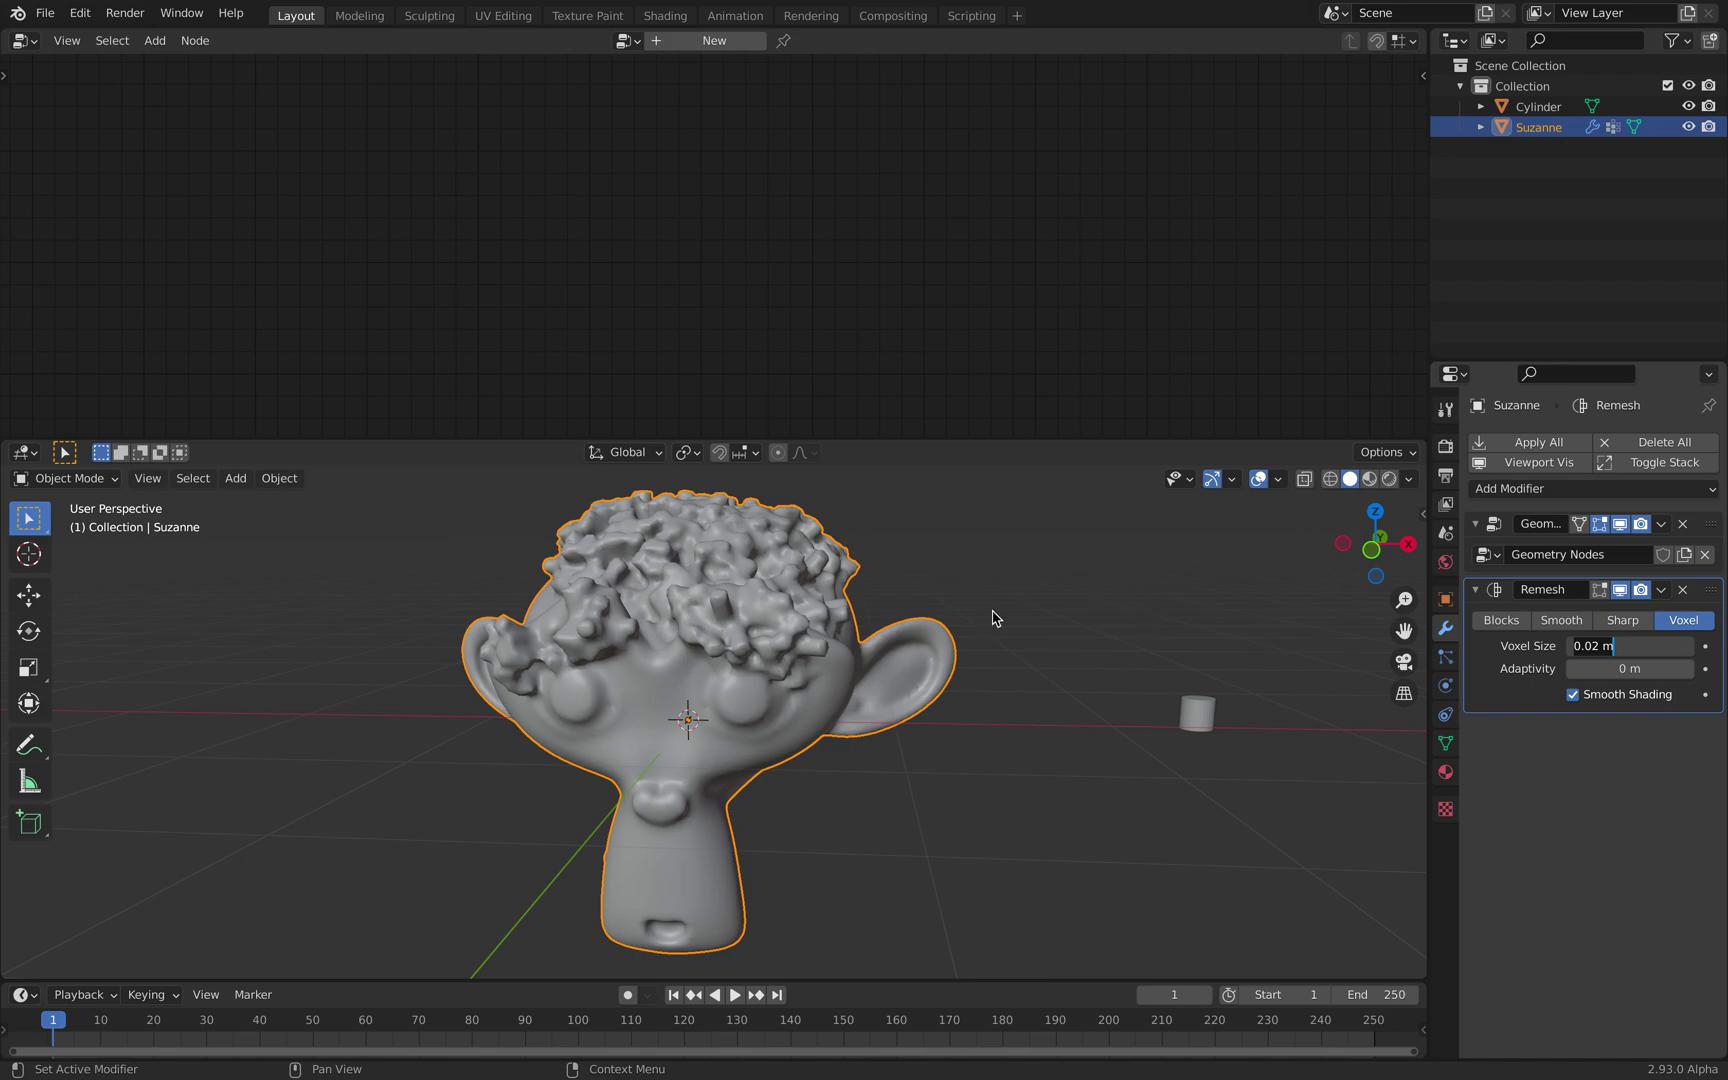
key("Return")
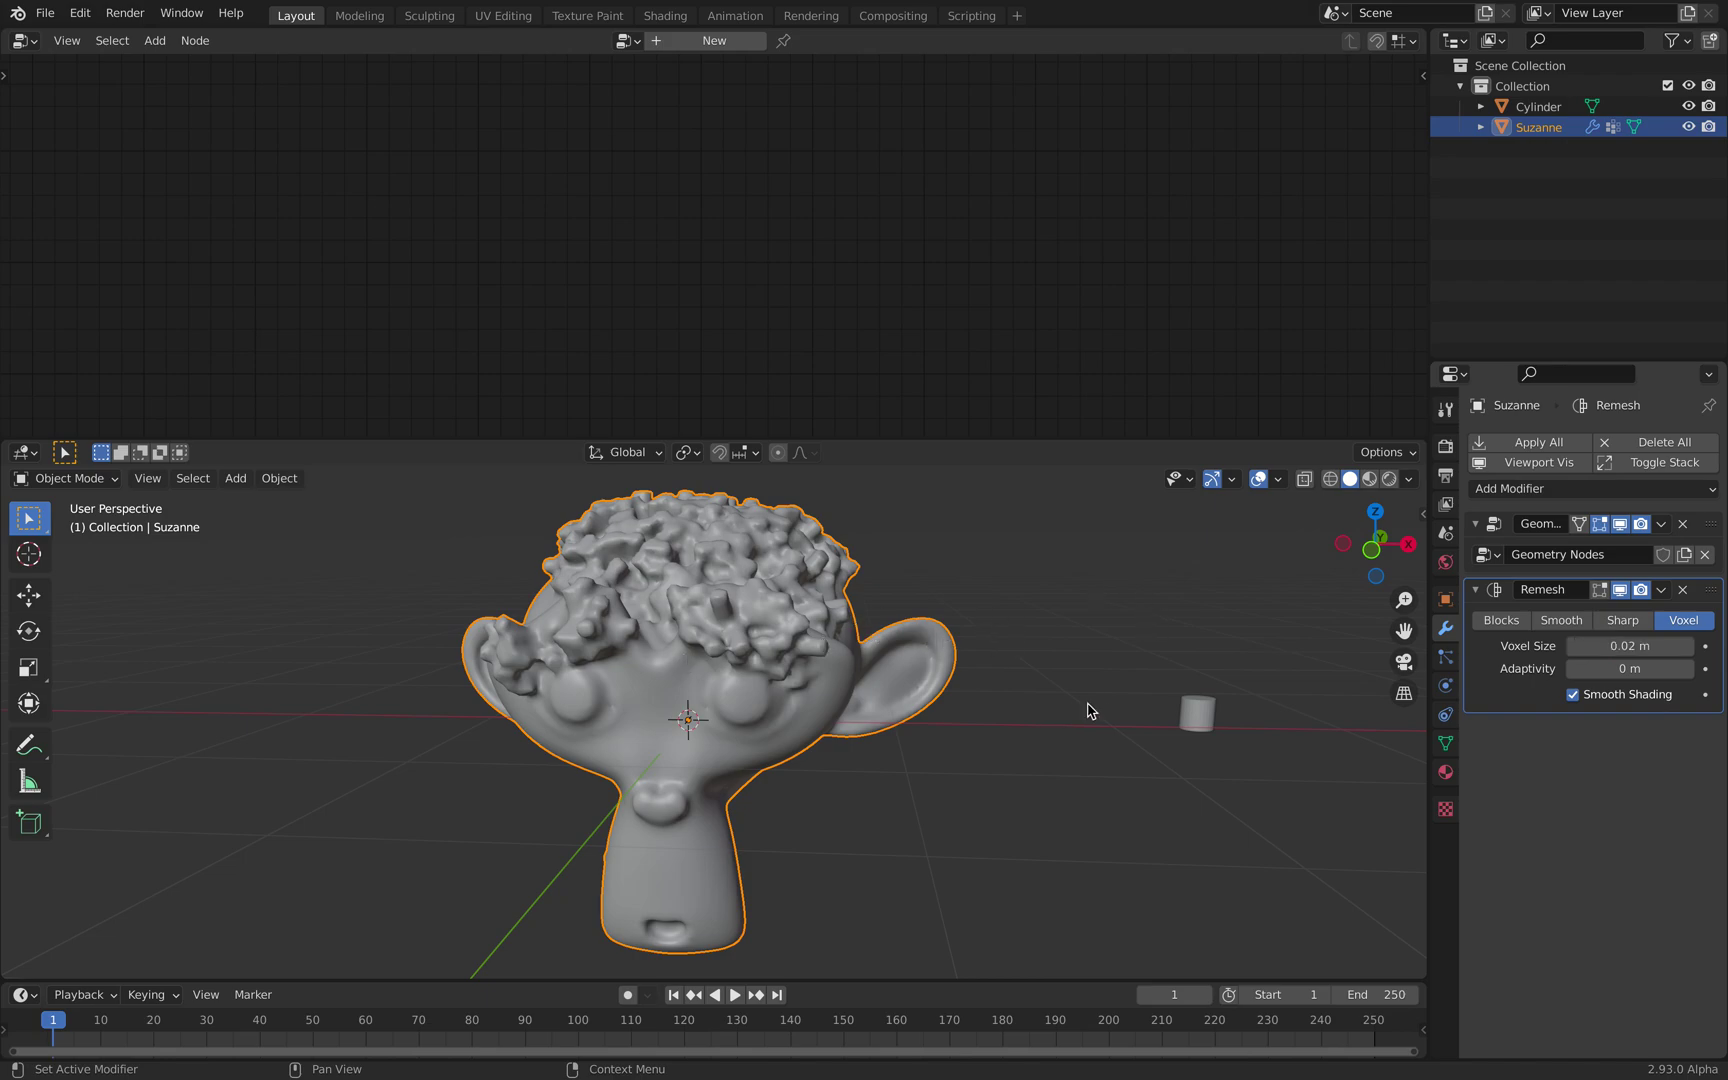
Step: Clear the object selection and save the file
left_click(1204, 716)
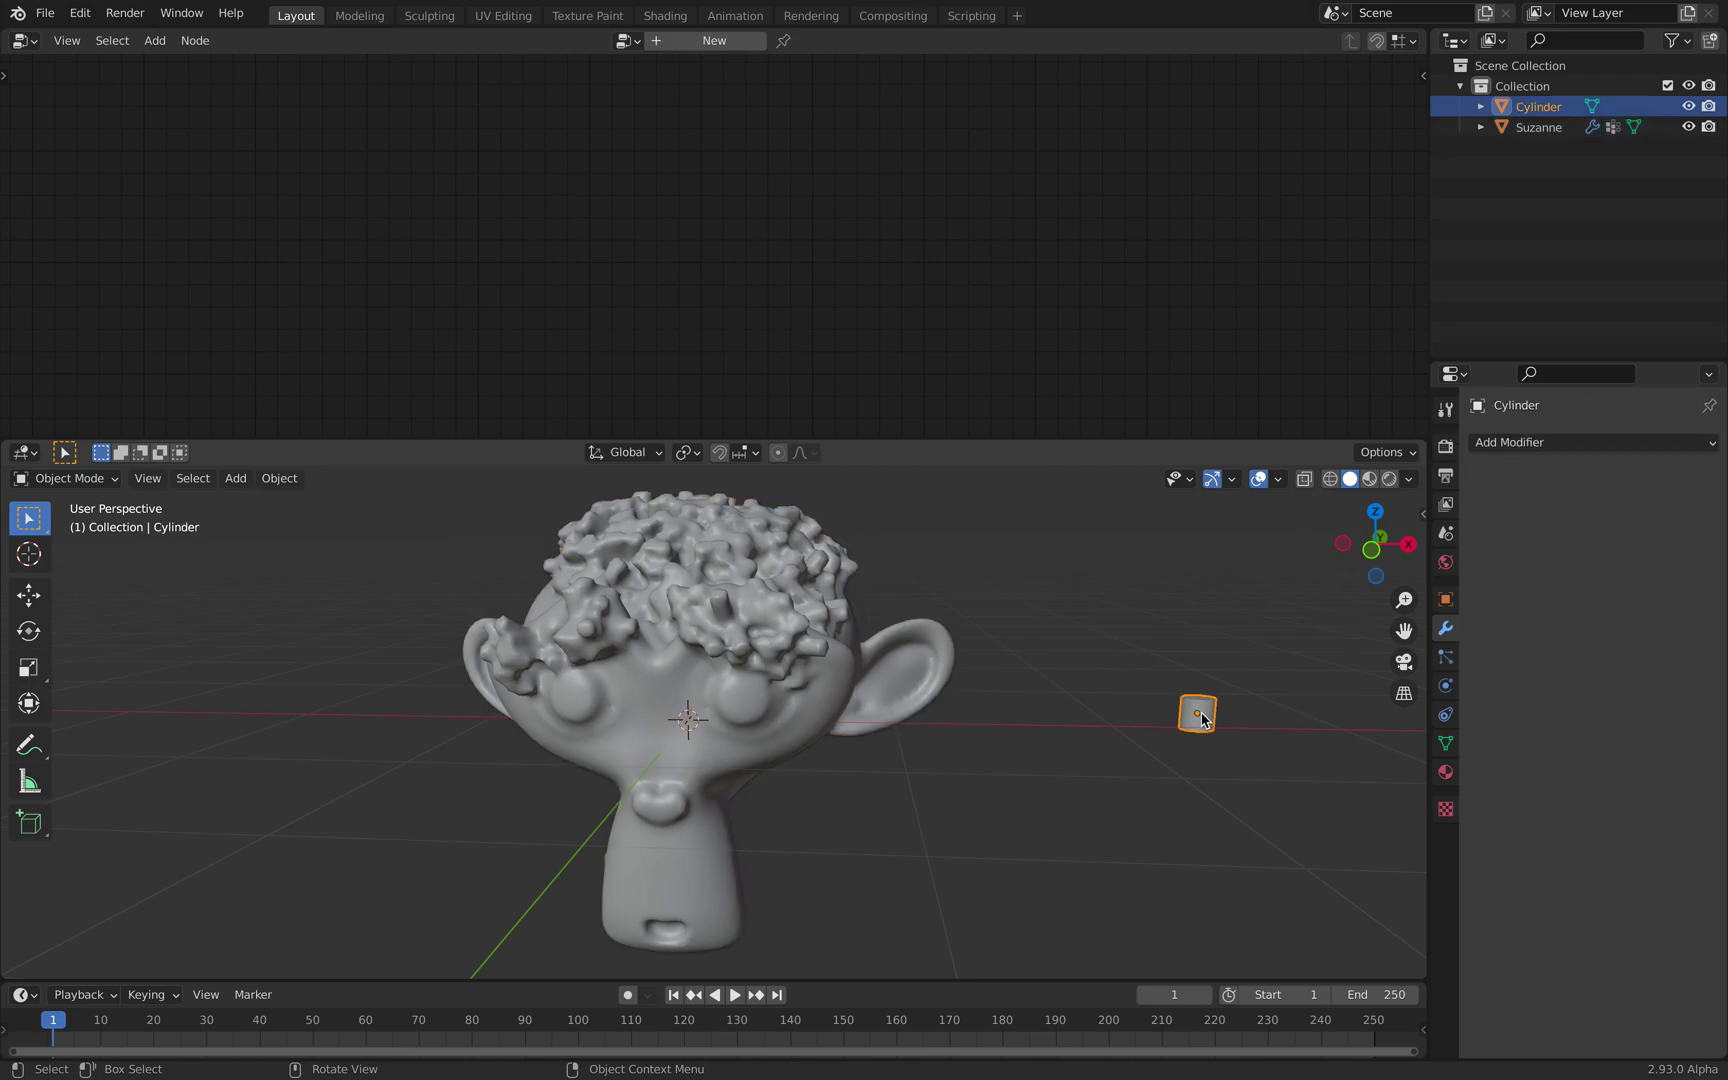
middle_click_drag(1198, 705, 1085, 703)
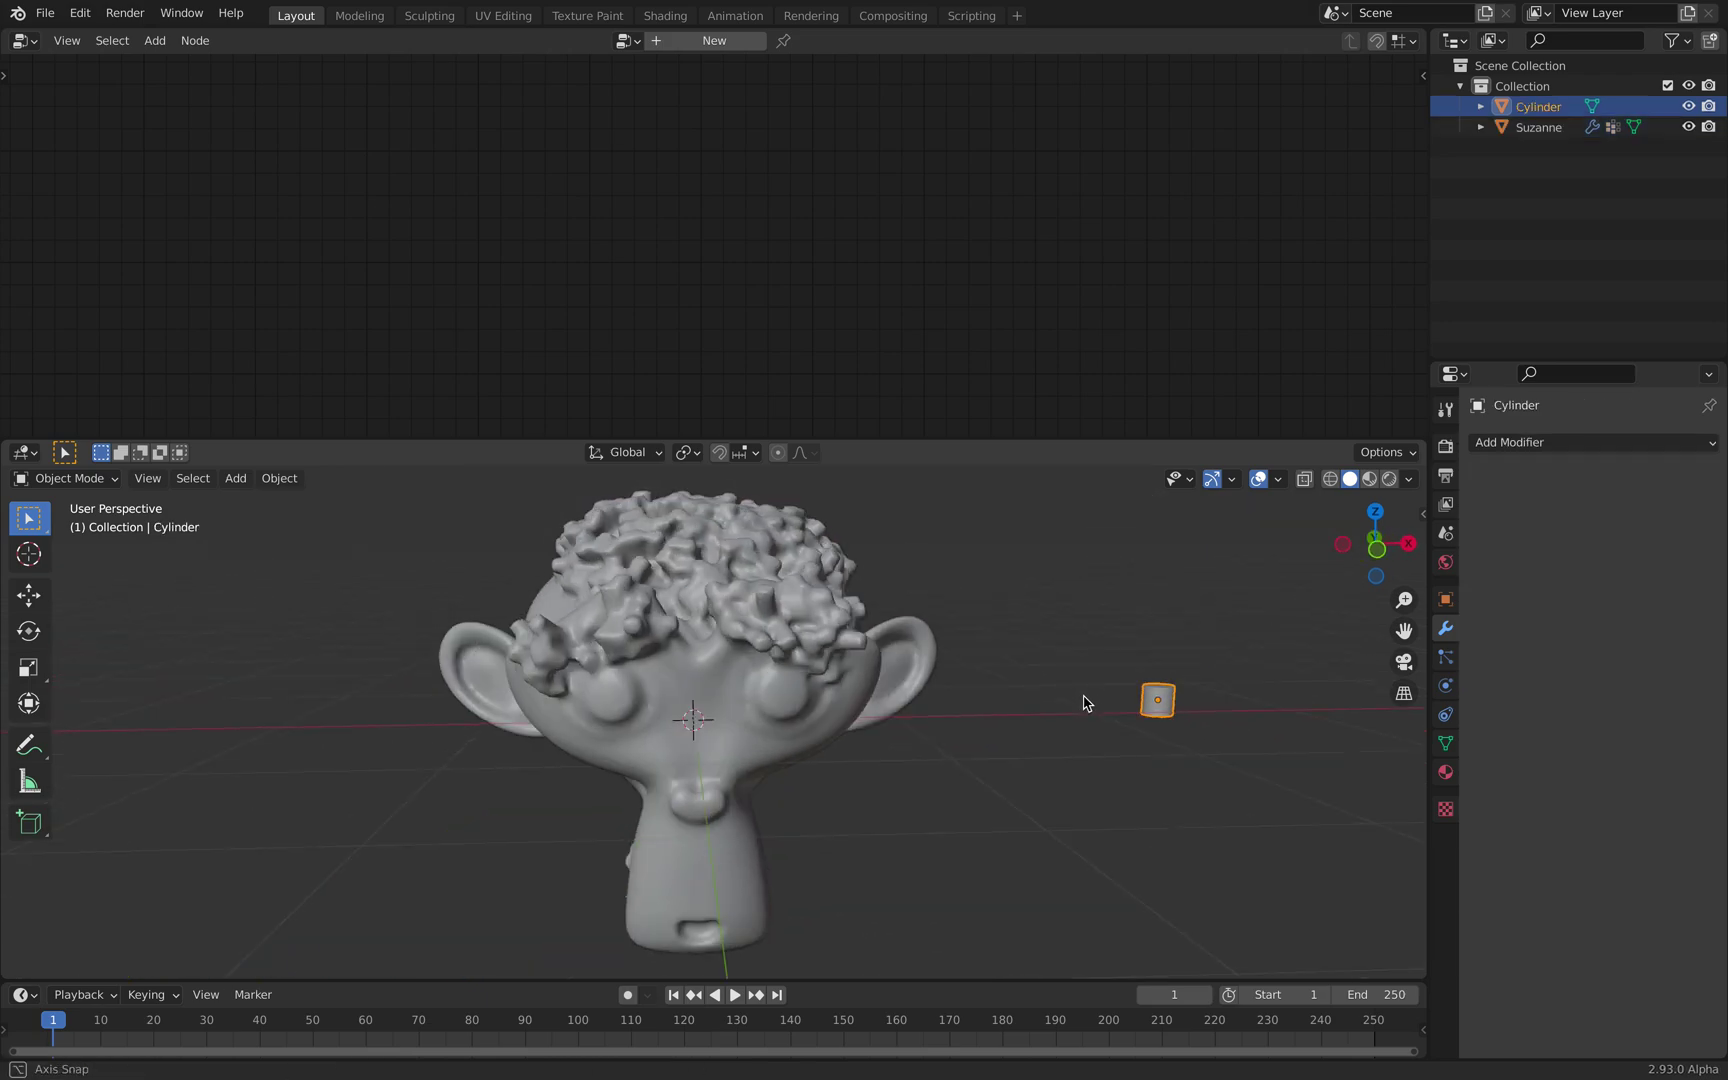
left_click(1062, 650)
key("ctrl+s")
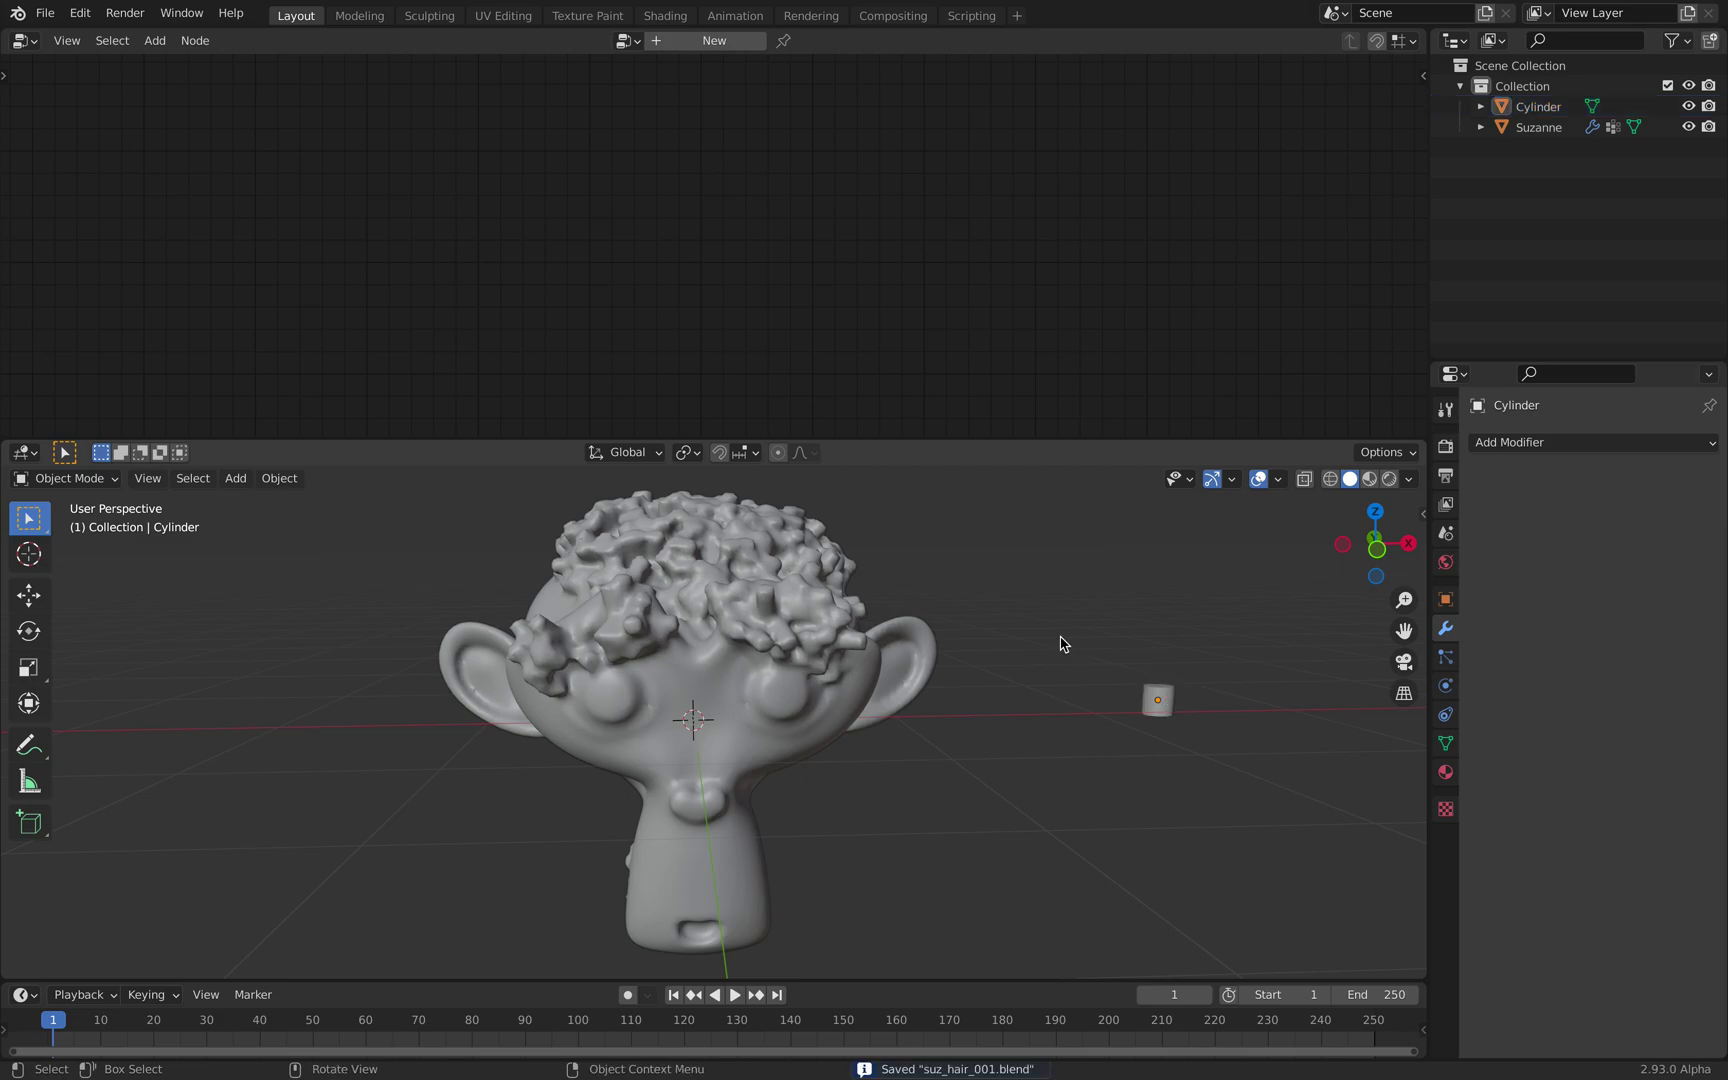
Step: Add a torus mesh and move it about 2.4 m along negative X, beside Suzanne's head
key("shift+a")
mouse_move(1062, 638)
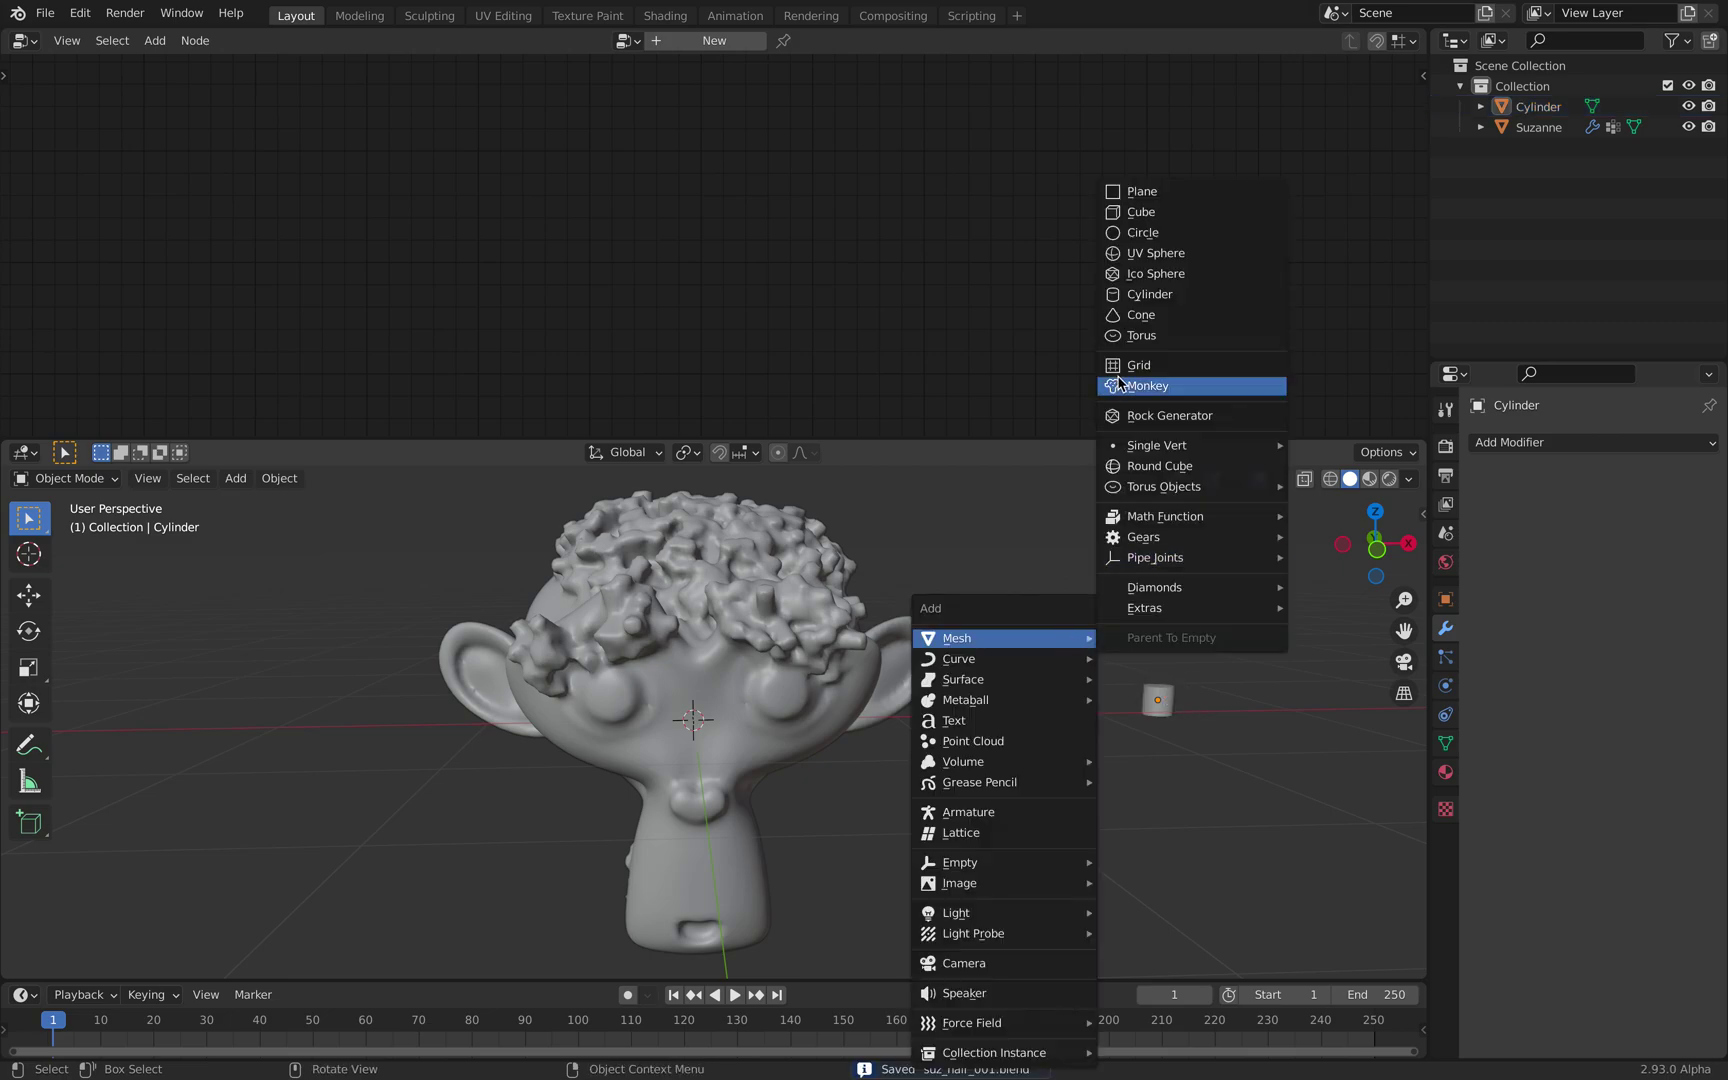
left_click(1136, 337)
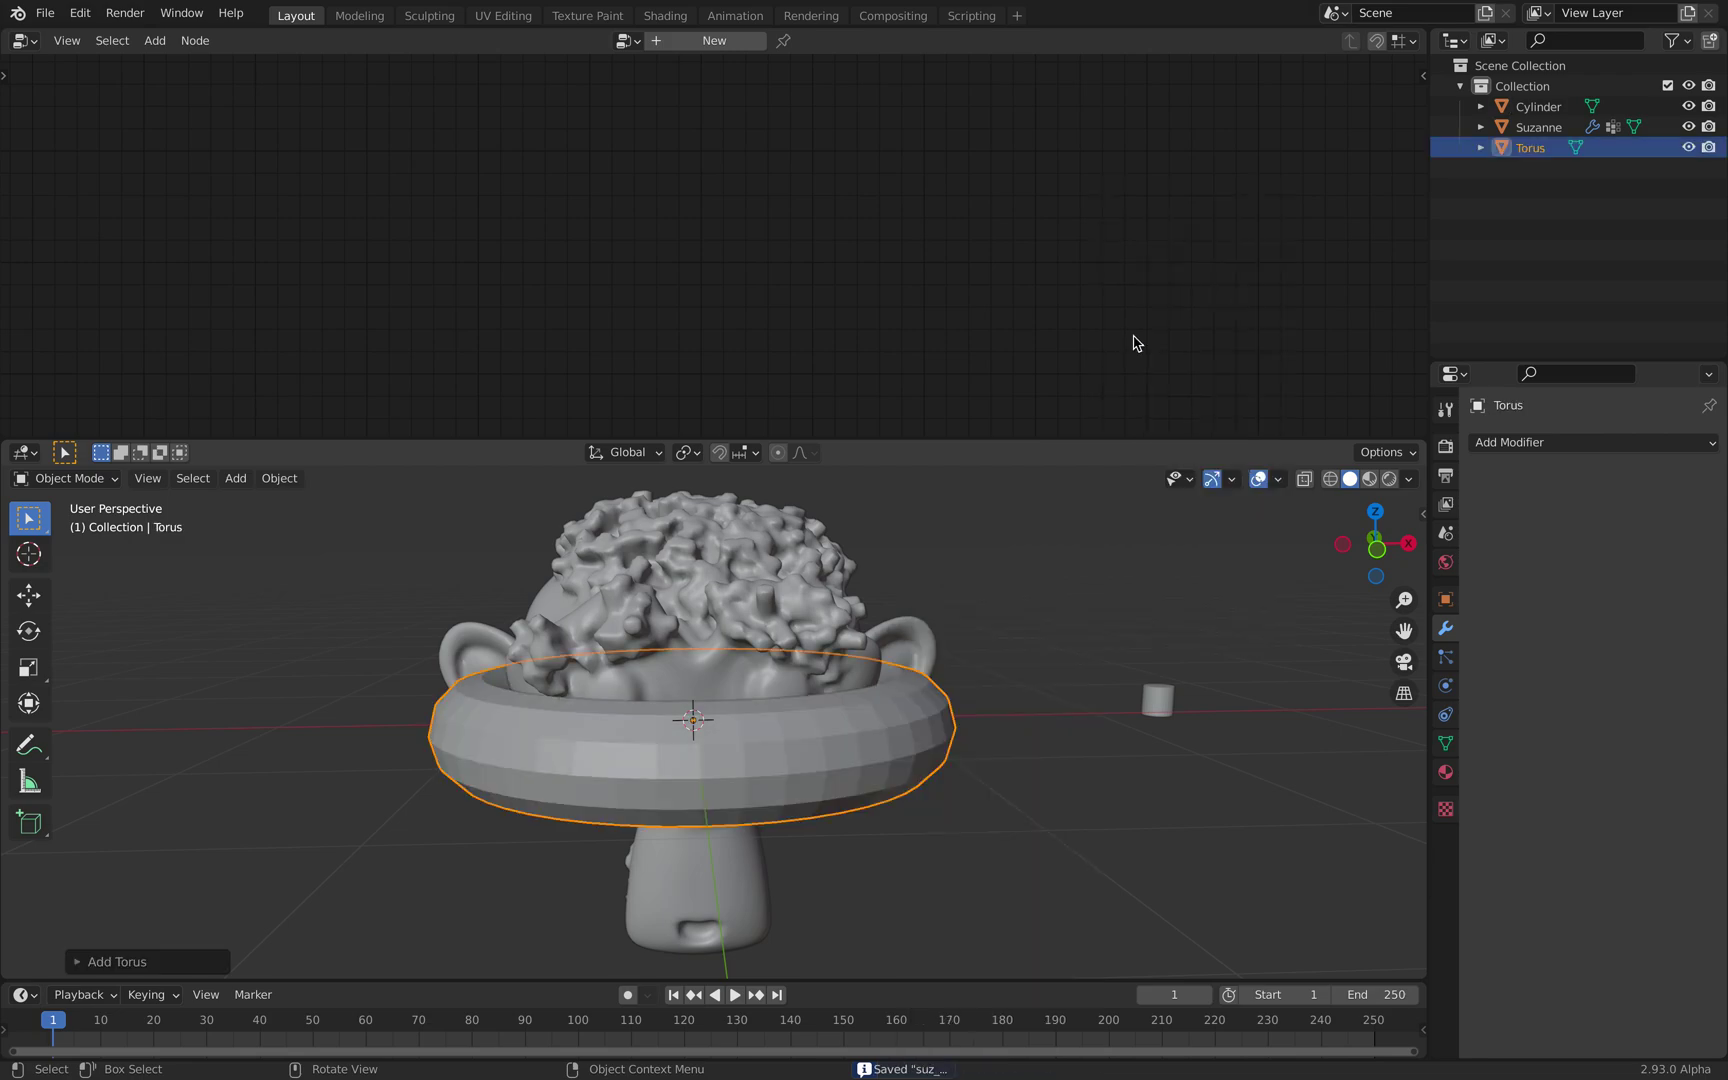
key("g")
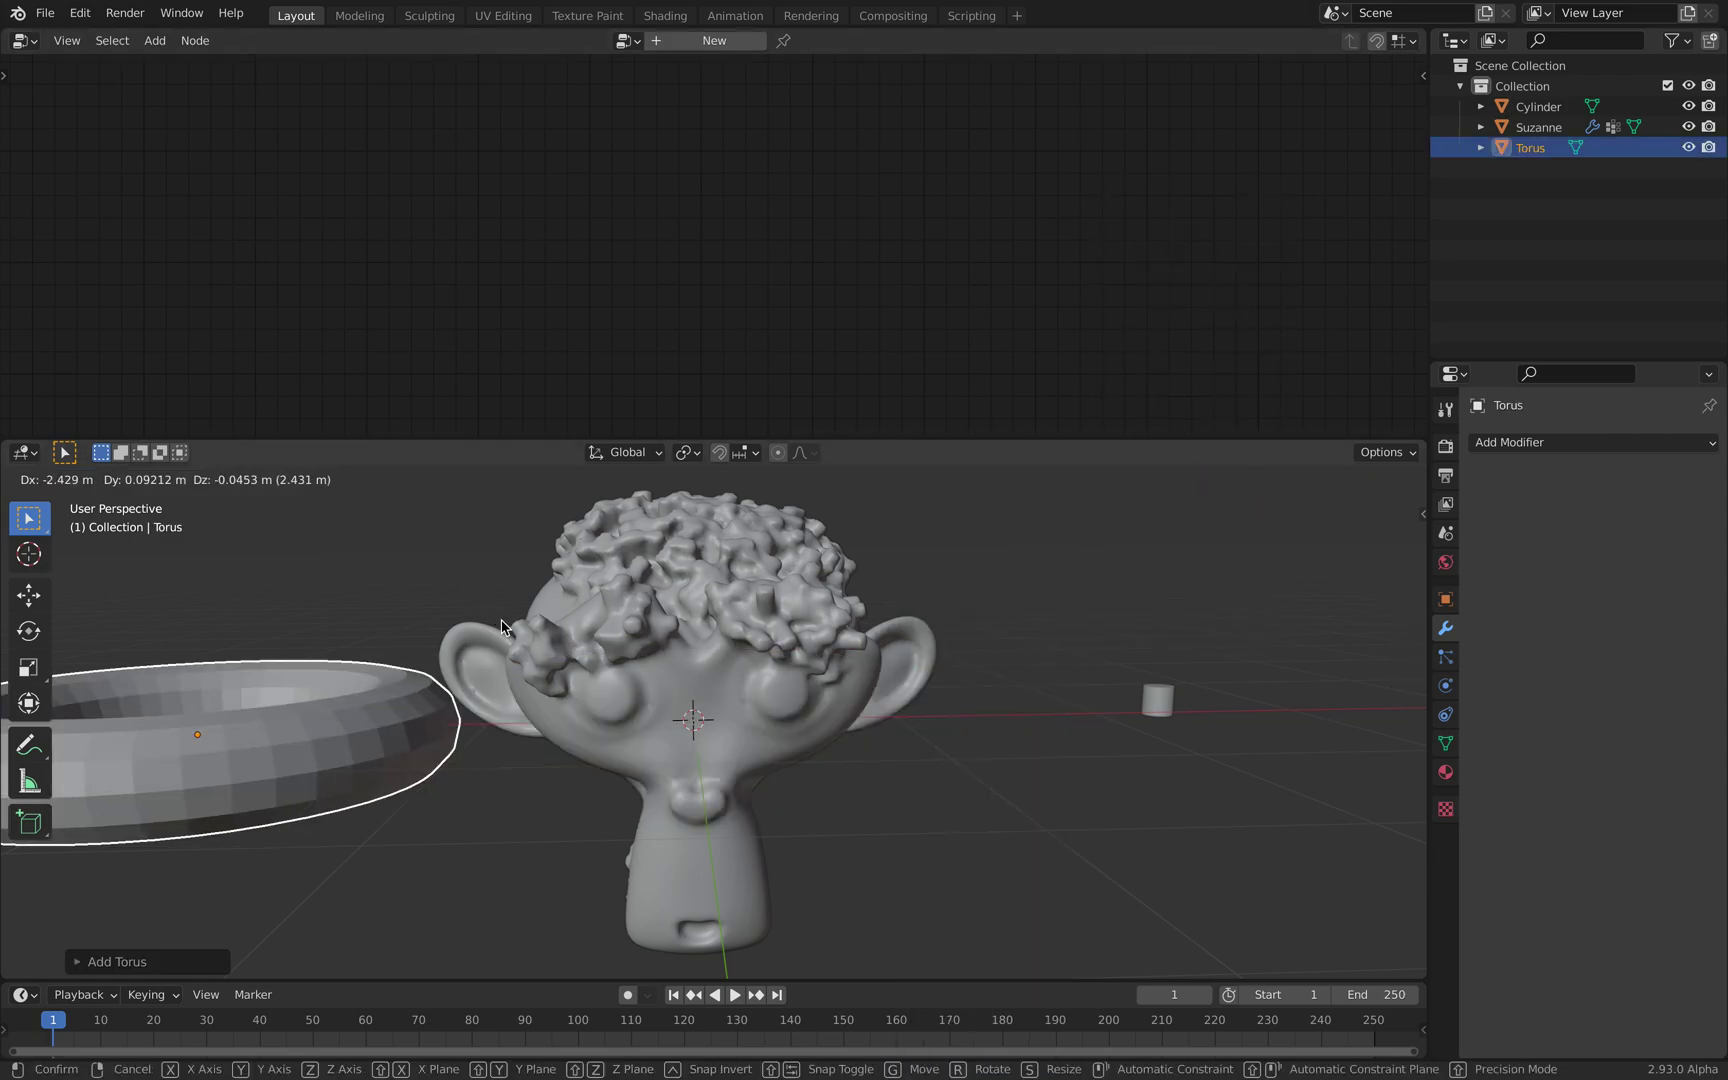
left_click(508, 629)
Step: Scale the whole torus mesh down to a small ring in Edit Mode, and select Suzanne in Object Mode
key("Tab")
key("s")
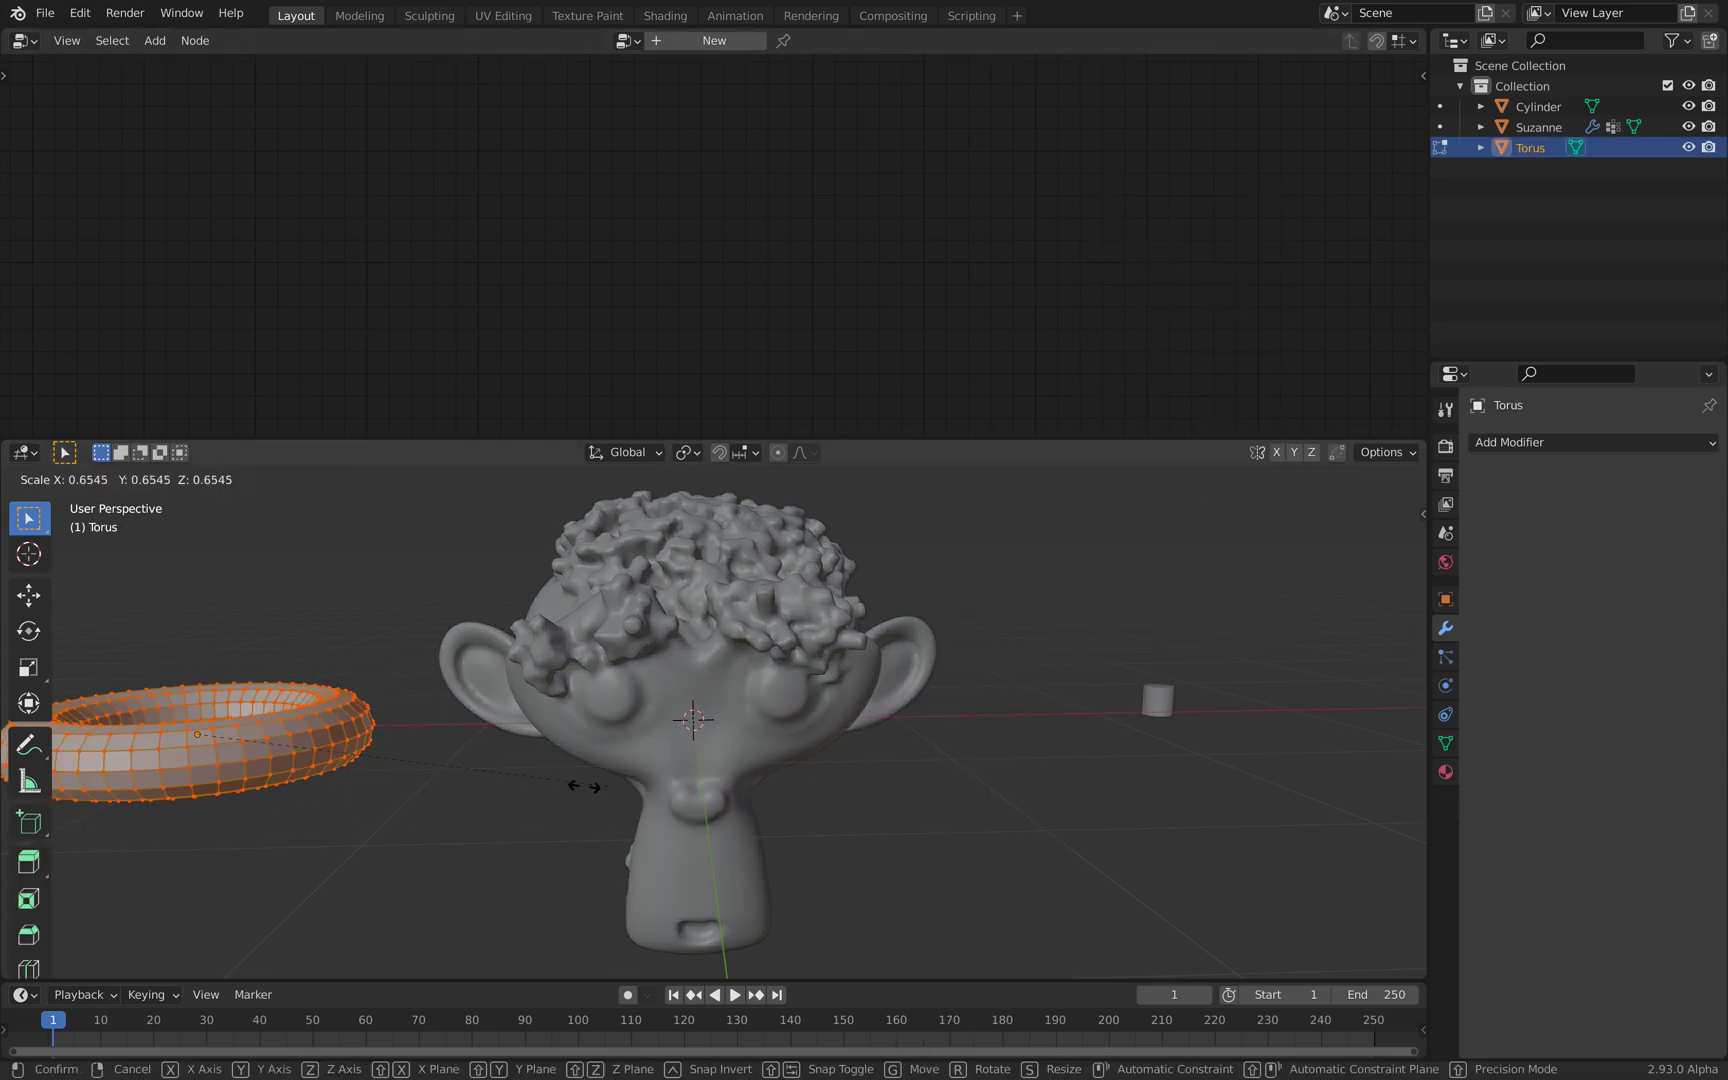
left_click(255, 752)
key("Tab")
left_click(652, 657)
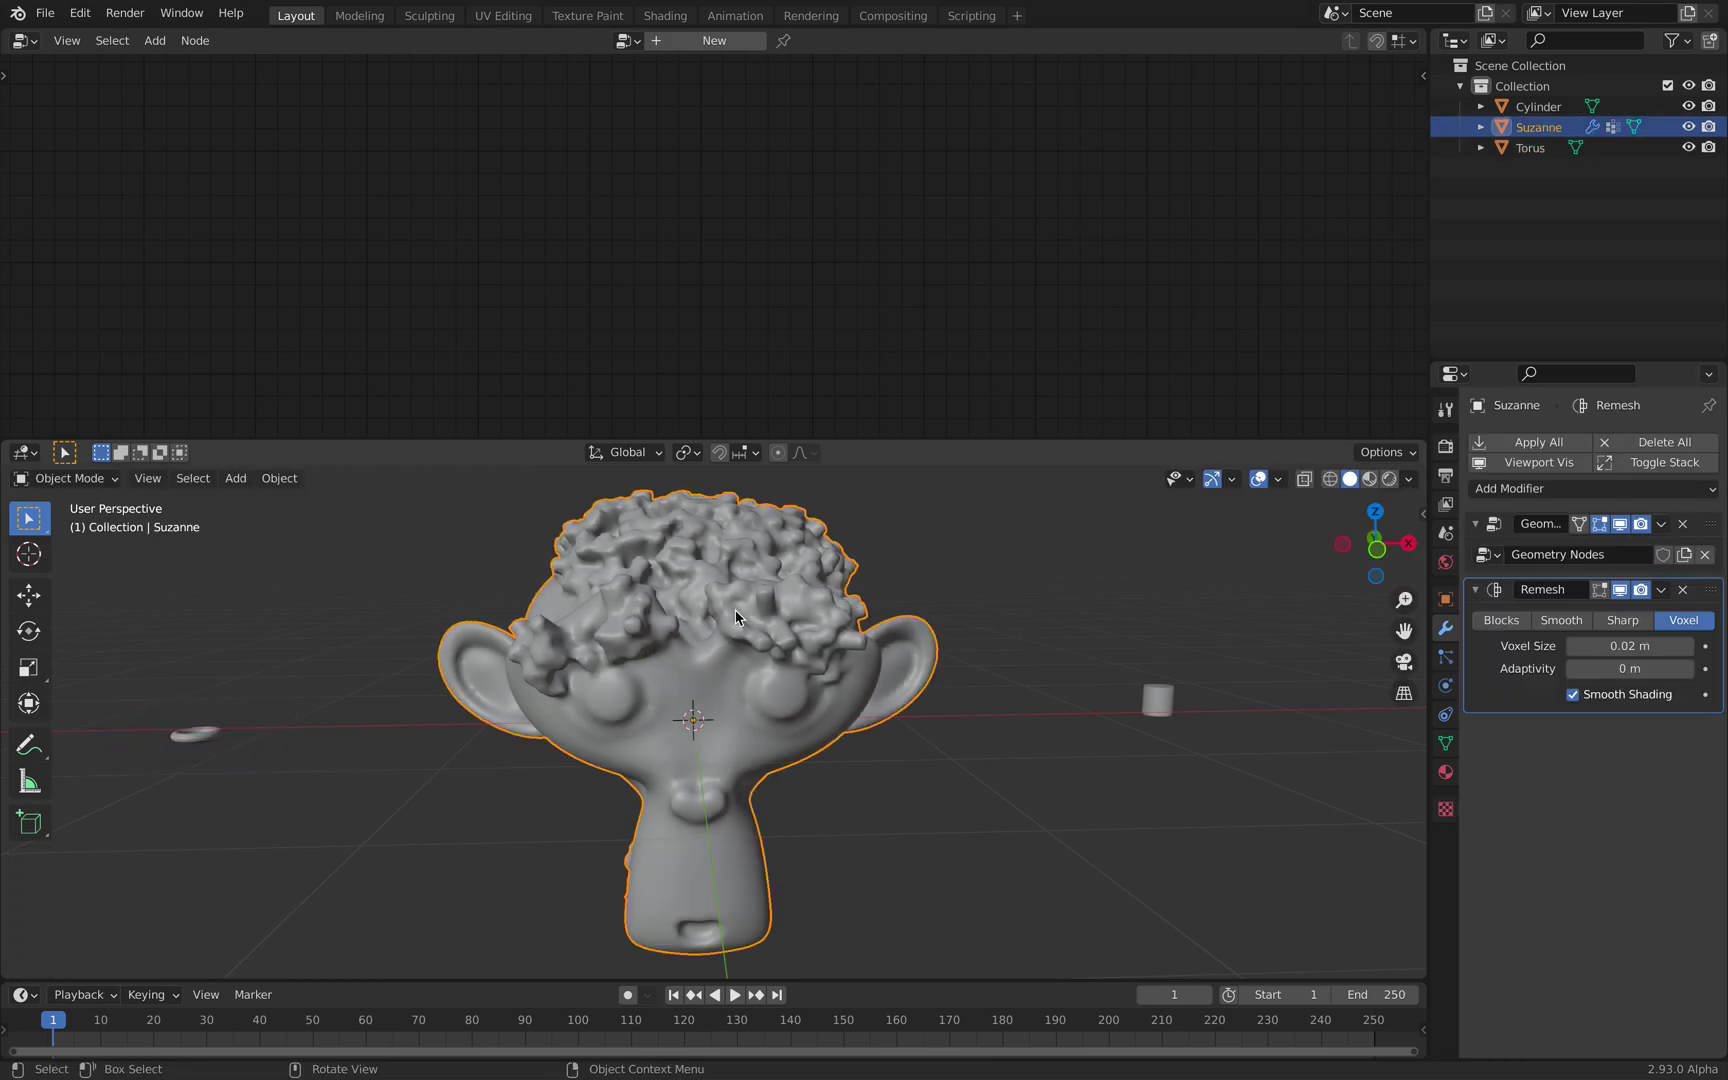
Step: Show Suzanne's geometry node tree and set Torus as the object of the Point Instance node
left_click(1706, 530)
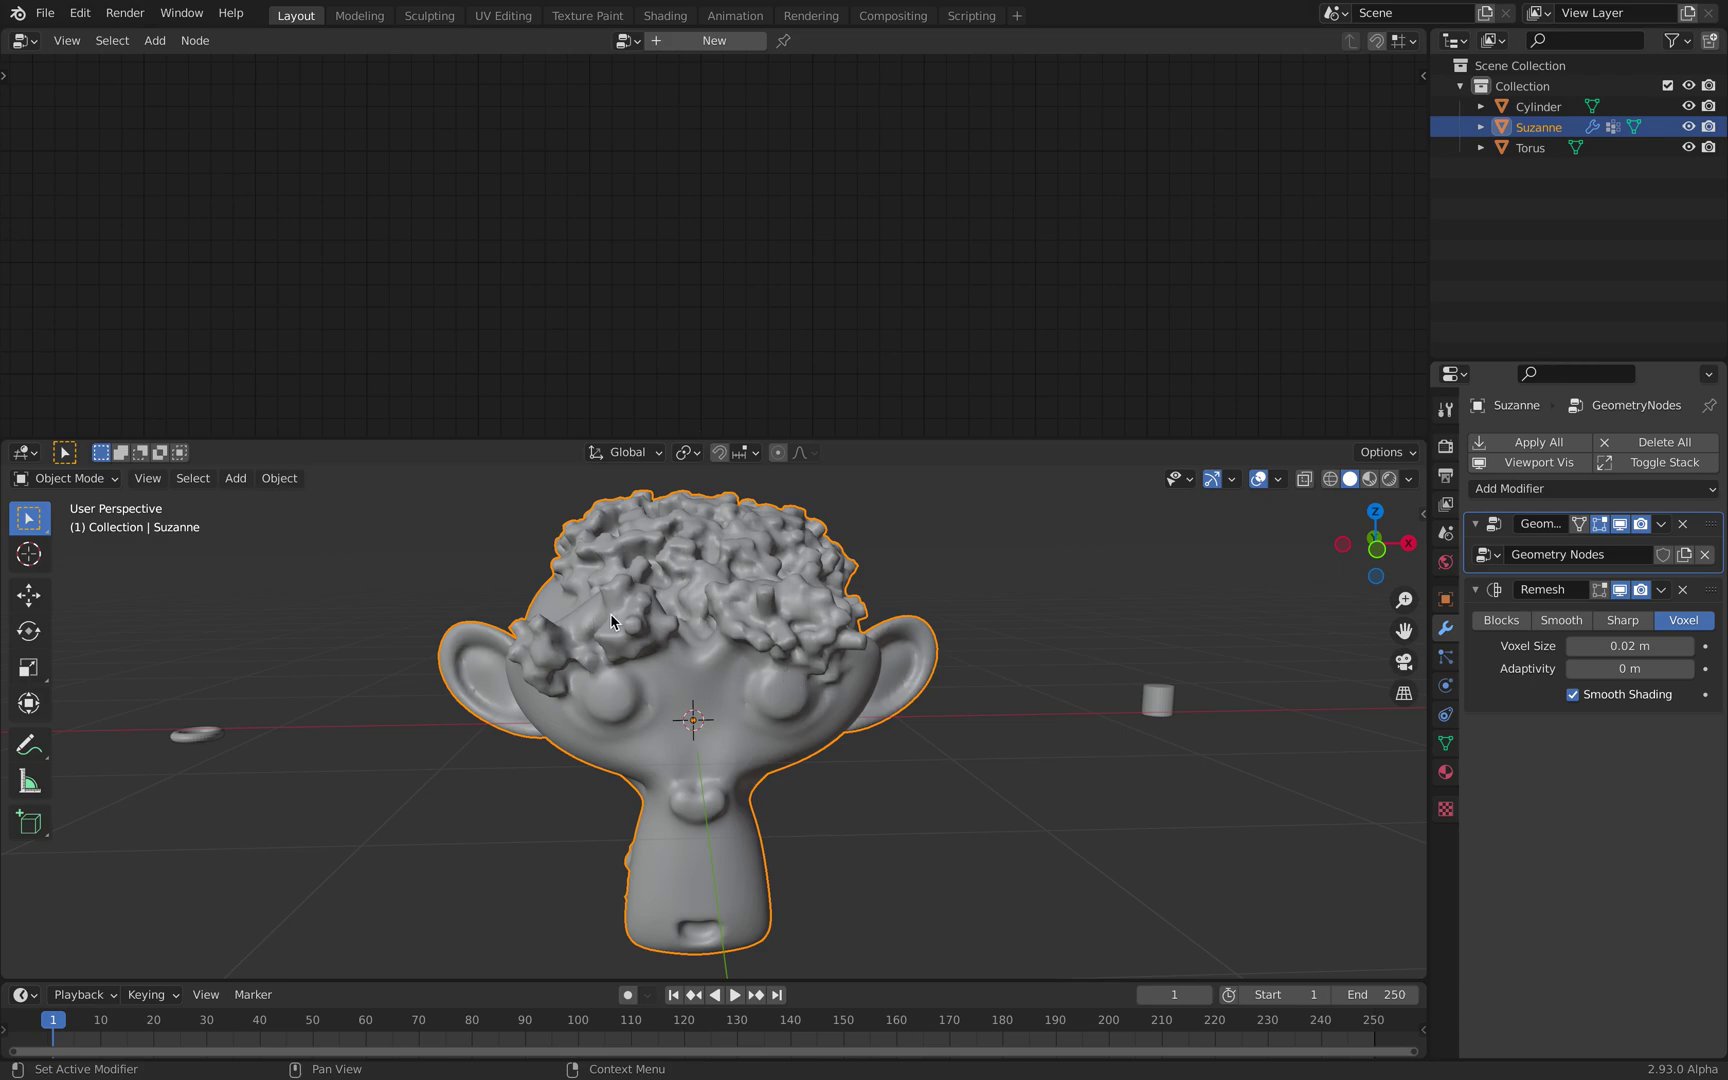
middle_click_drag(746, 328, 916, 219)
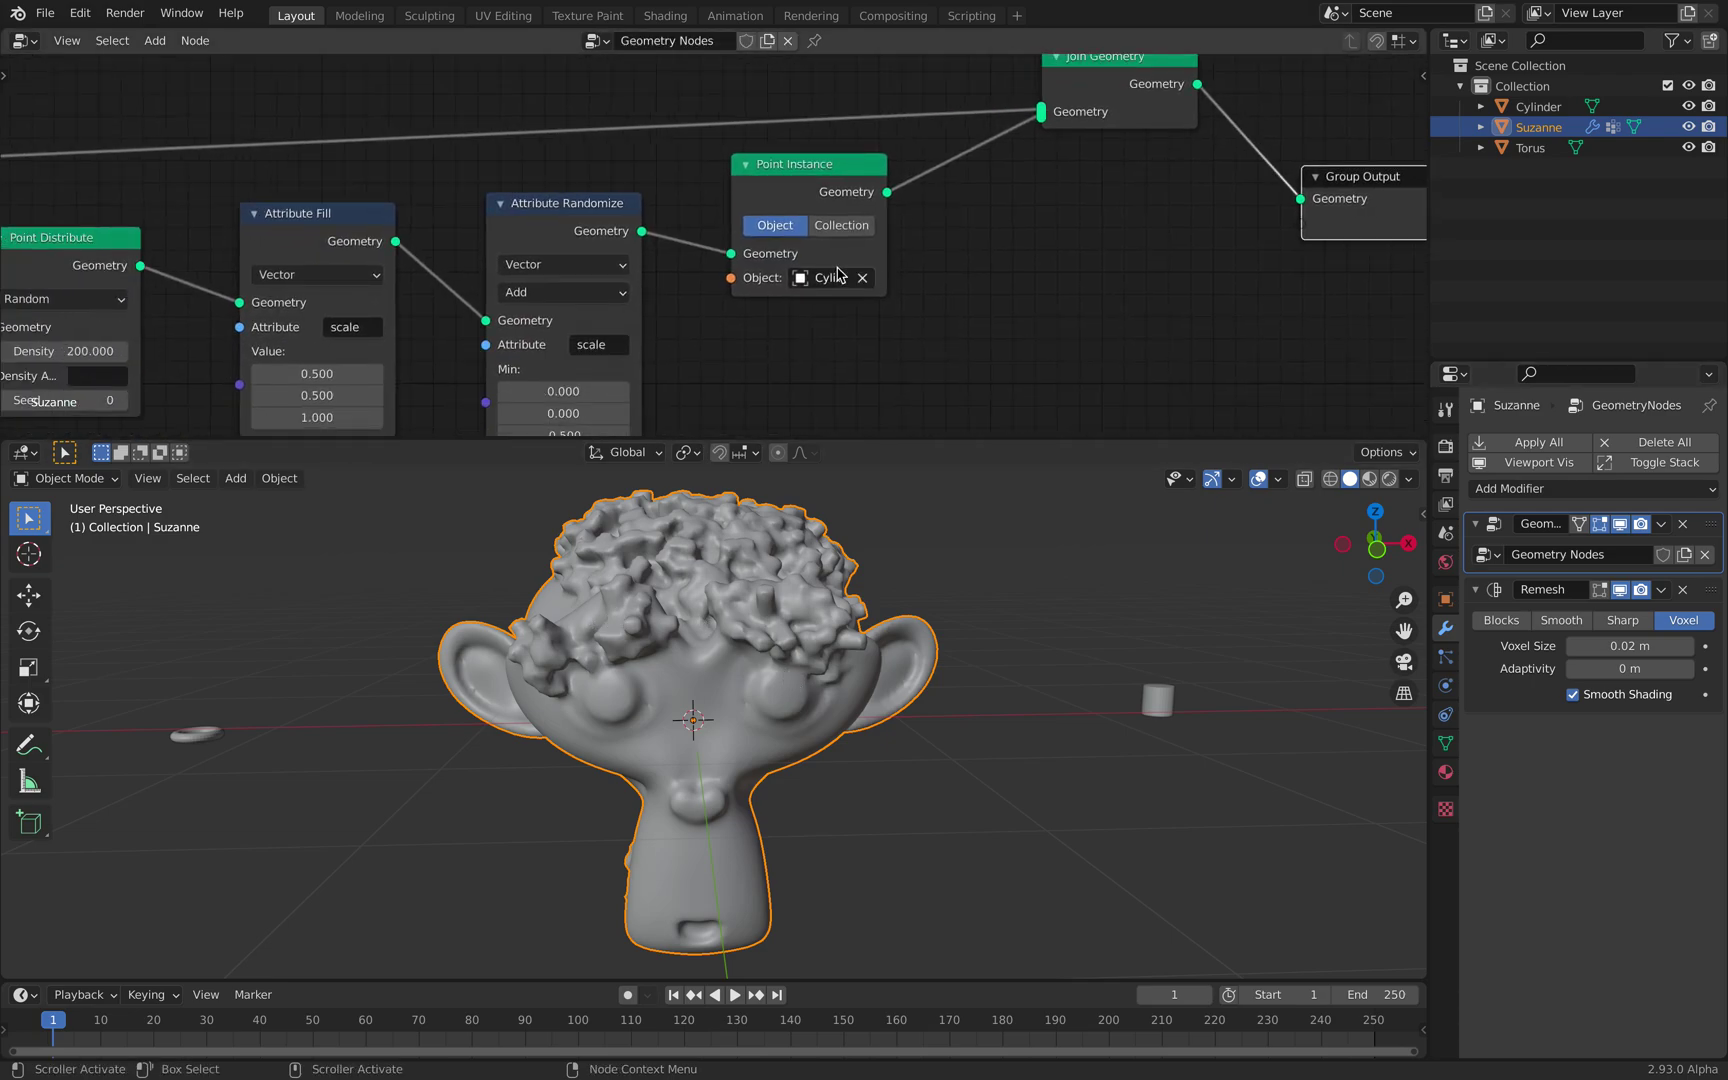
left_click(864, 277)
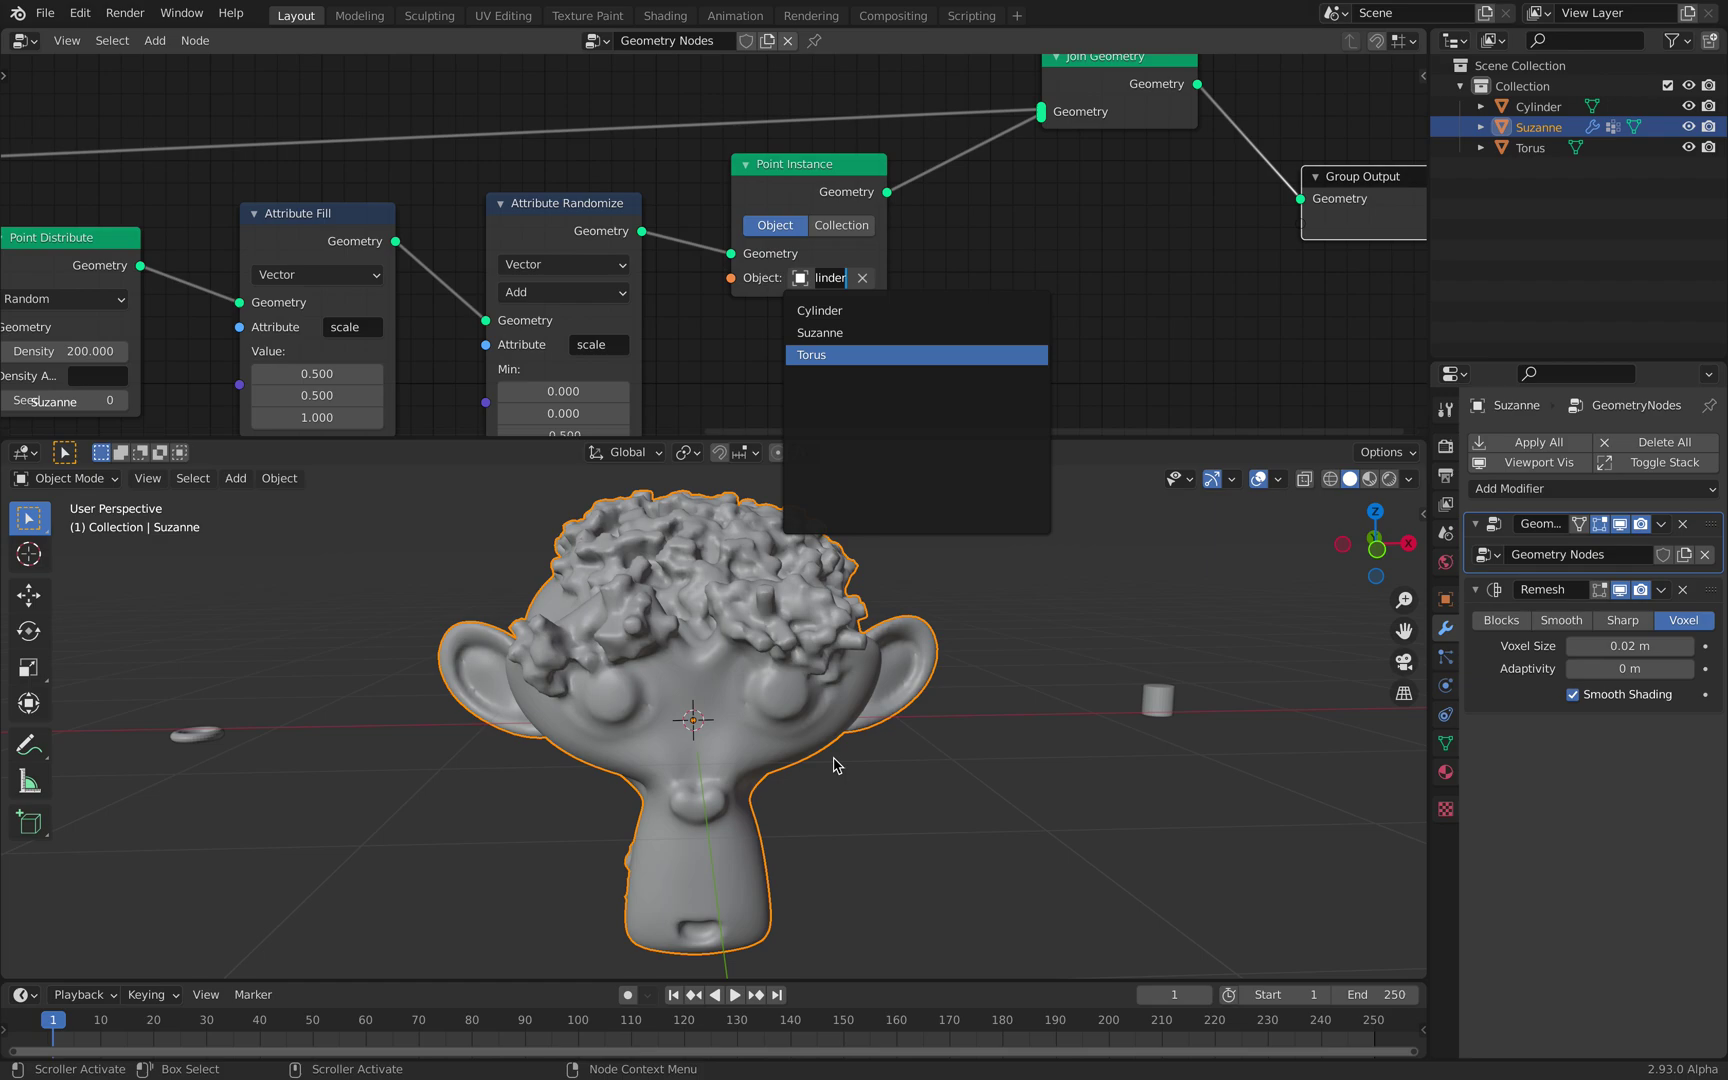
key("Return")
middle_click_drag(837, 765, 735, 600)
Step: Set the scale Attribute Fill node's vector value to 1.000 on X, Y and Z
middle_click_drag(791, 359, 905, 258)
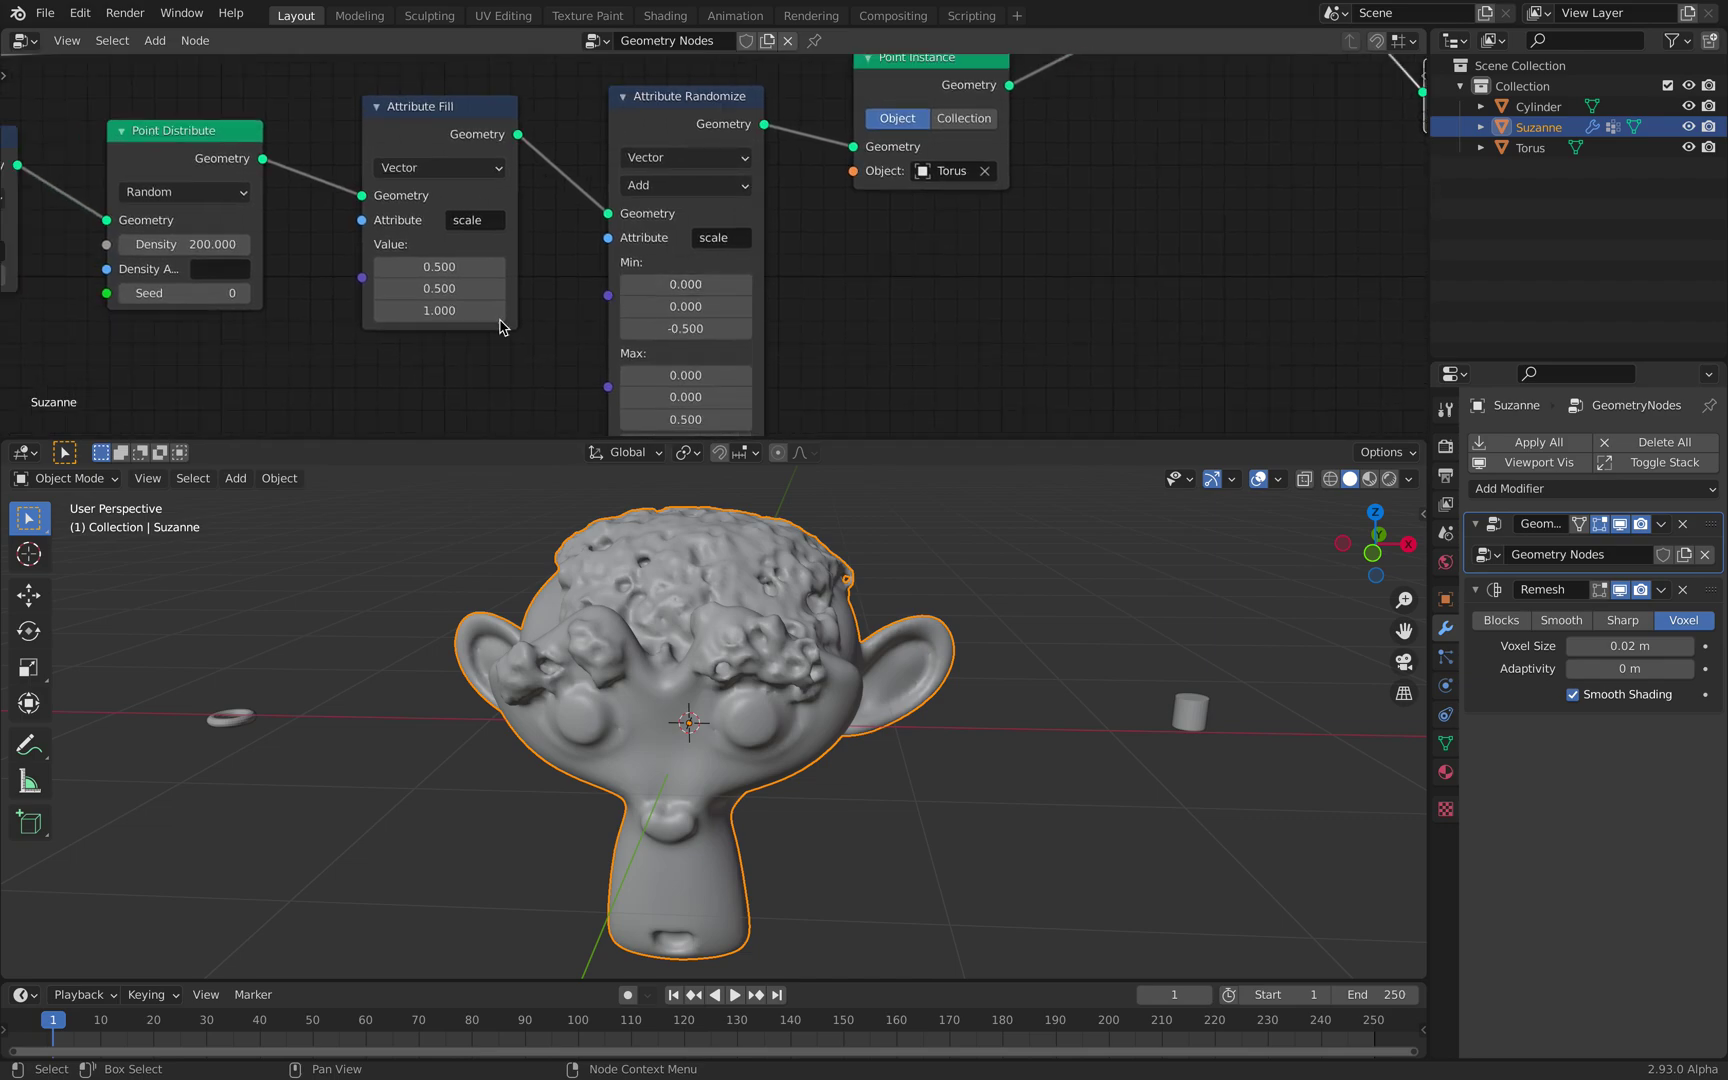
left_click(469, 266)
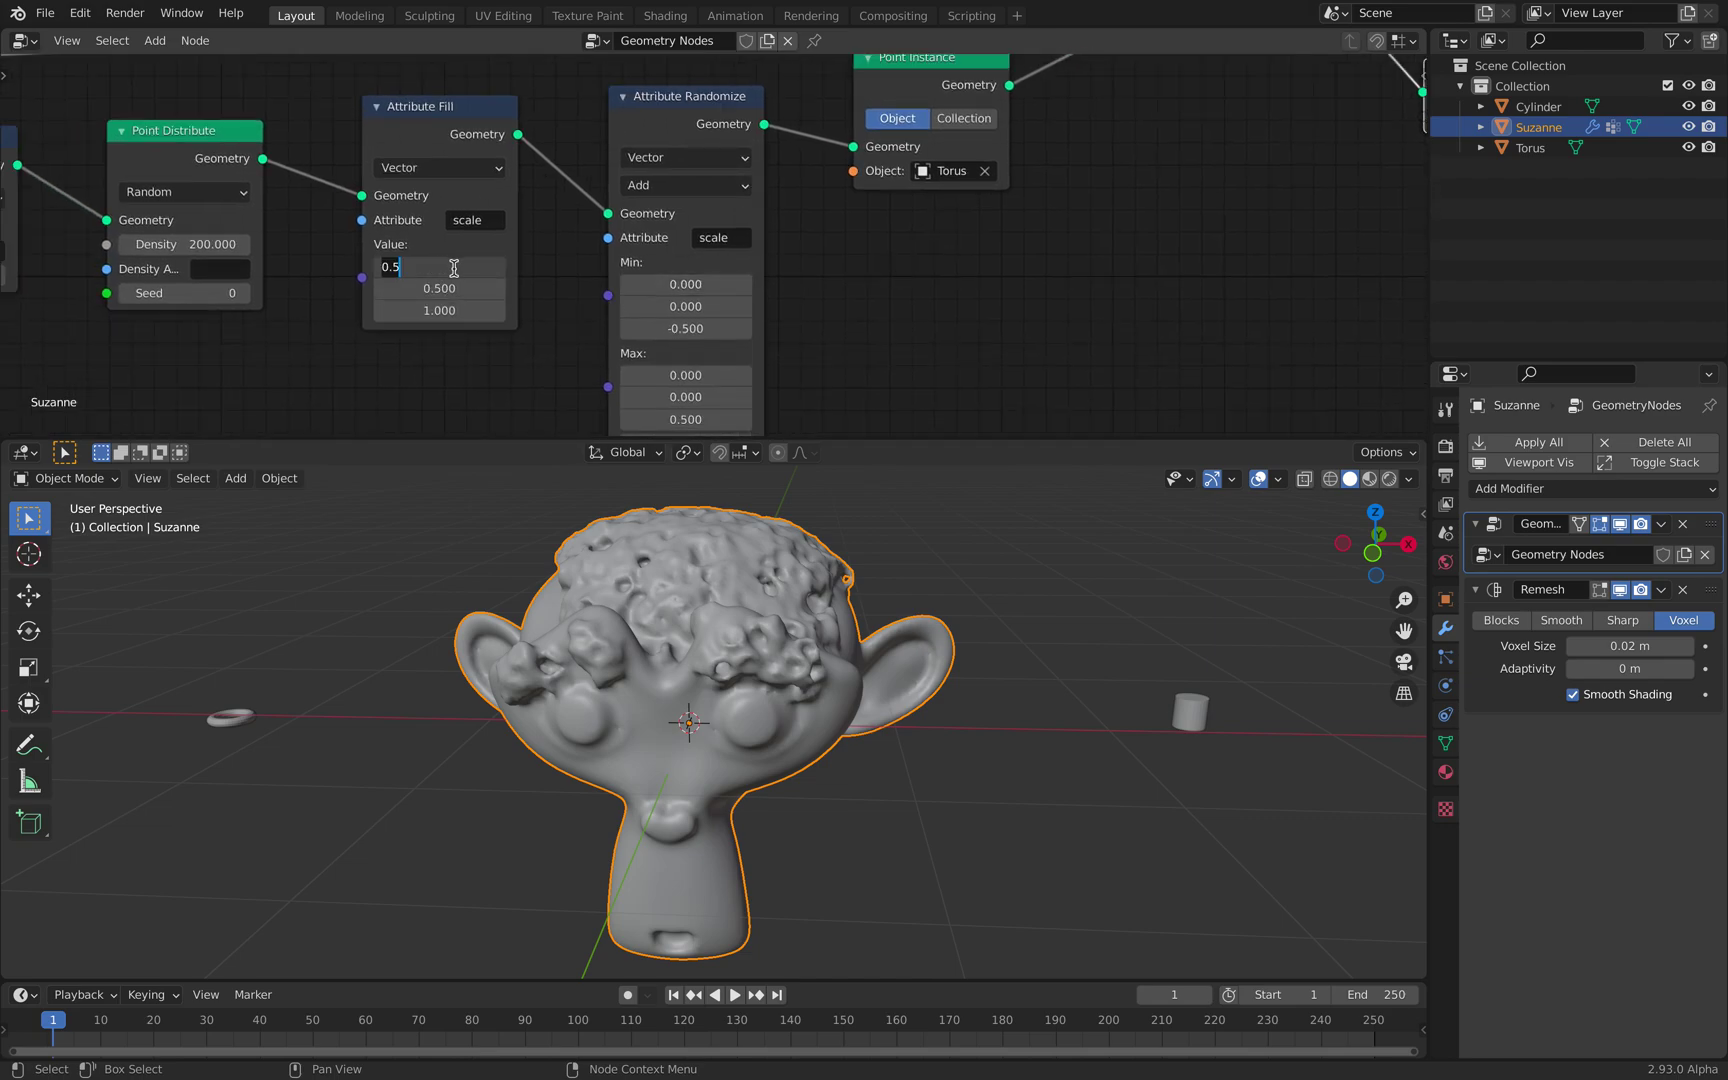
type("1")
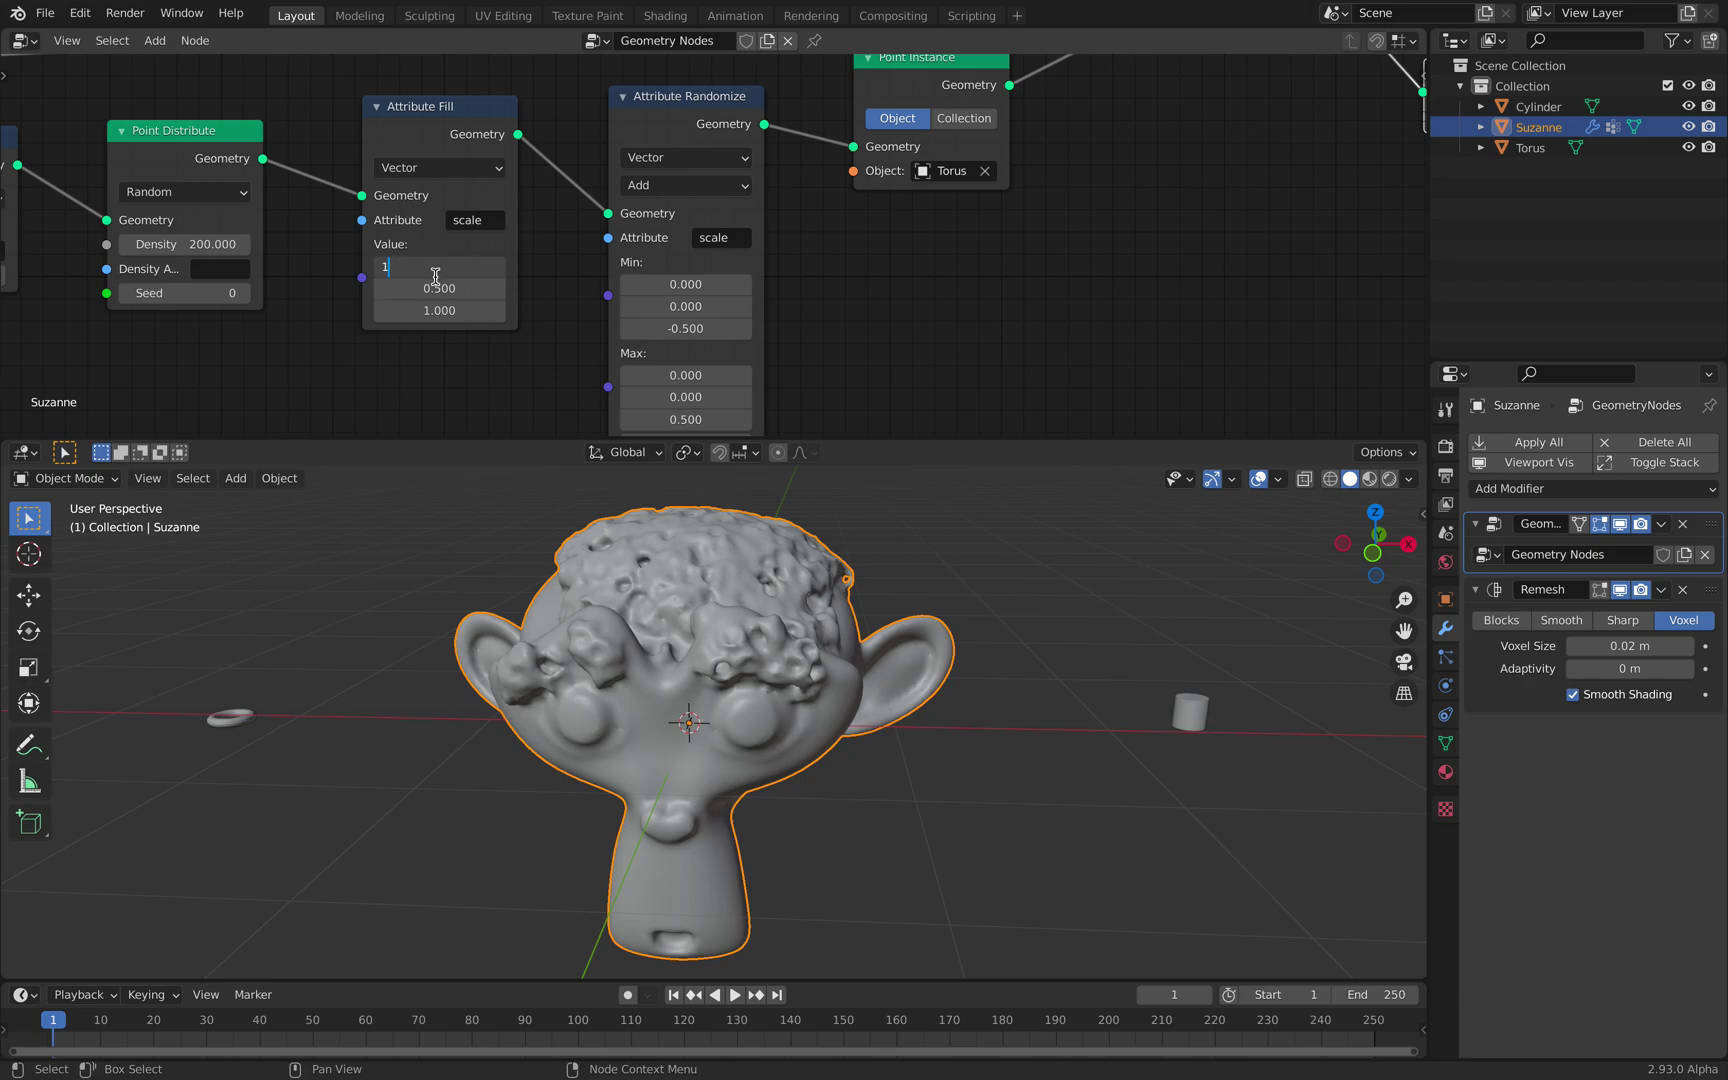
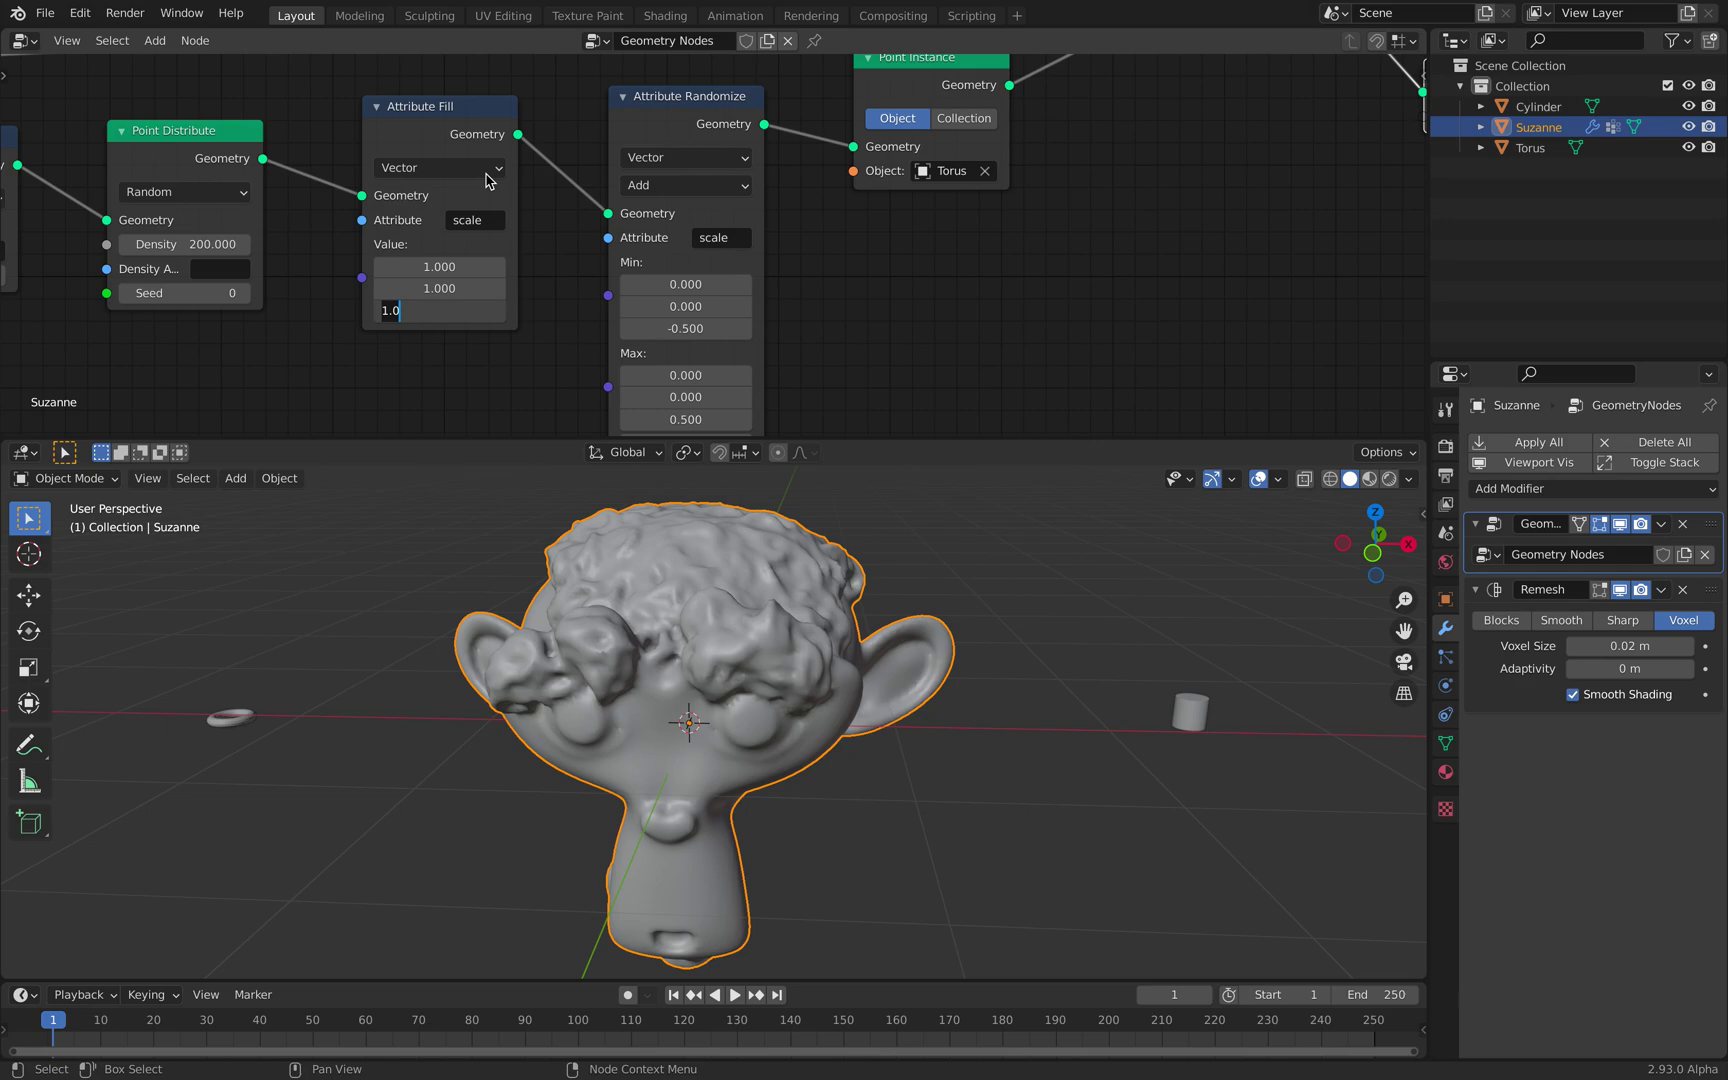
left_click(383, 132)
Step: Examine the HairA Point Distribute and volume nodes, the available object interaction modes and Suzanne's hair shape
scroll(289, 154, "down", 5)
middle_click_drag(370, 148, 880, 75)
middle_click_drag(515, 160, 1032, 206)
mouse_move(640, 210)
middle_mouse_down()
mouse_move(709, 256)
mouse_move(660, 220)
middle_mouse_up()
scroll(709, 256, "up", 3)
scroll(718, 256, "up", 3)
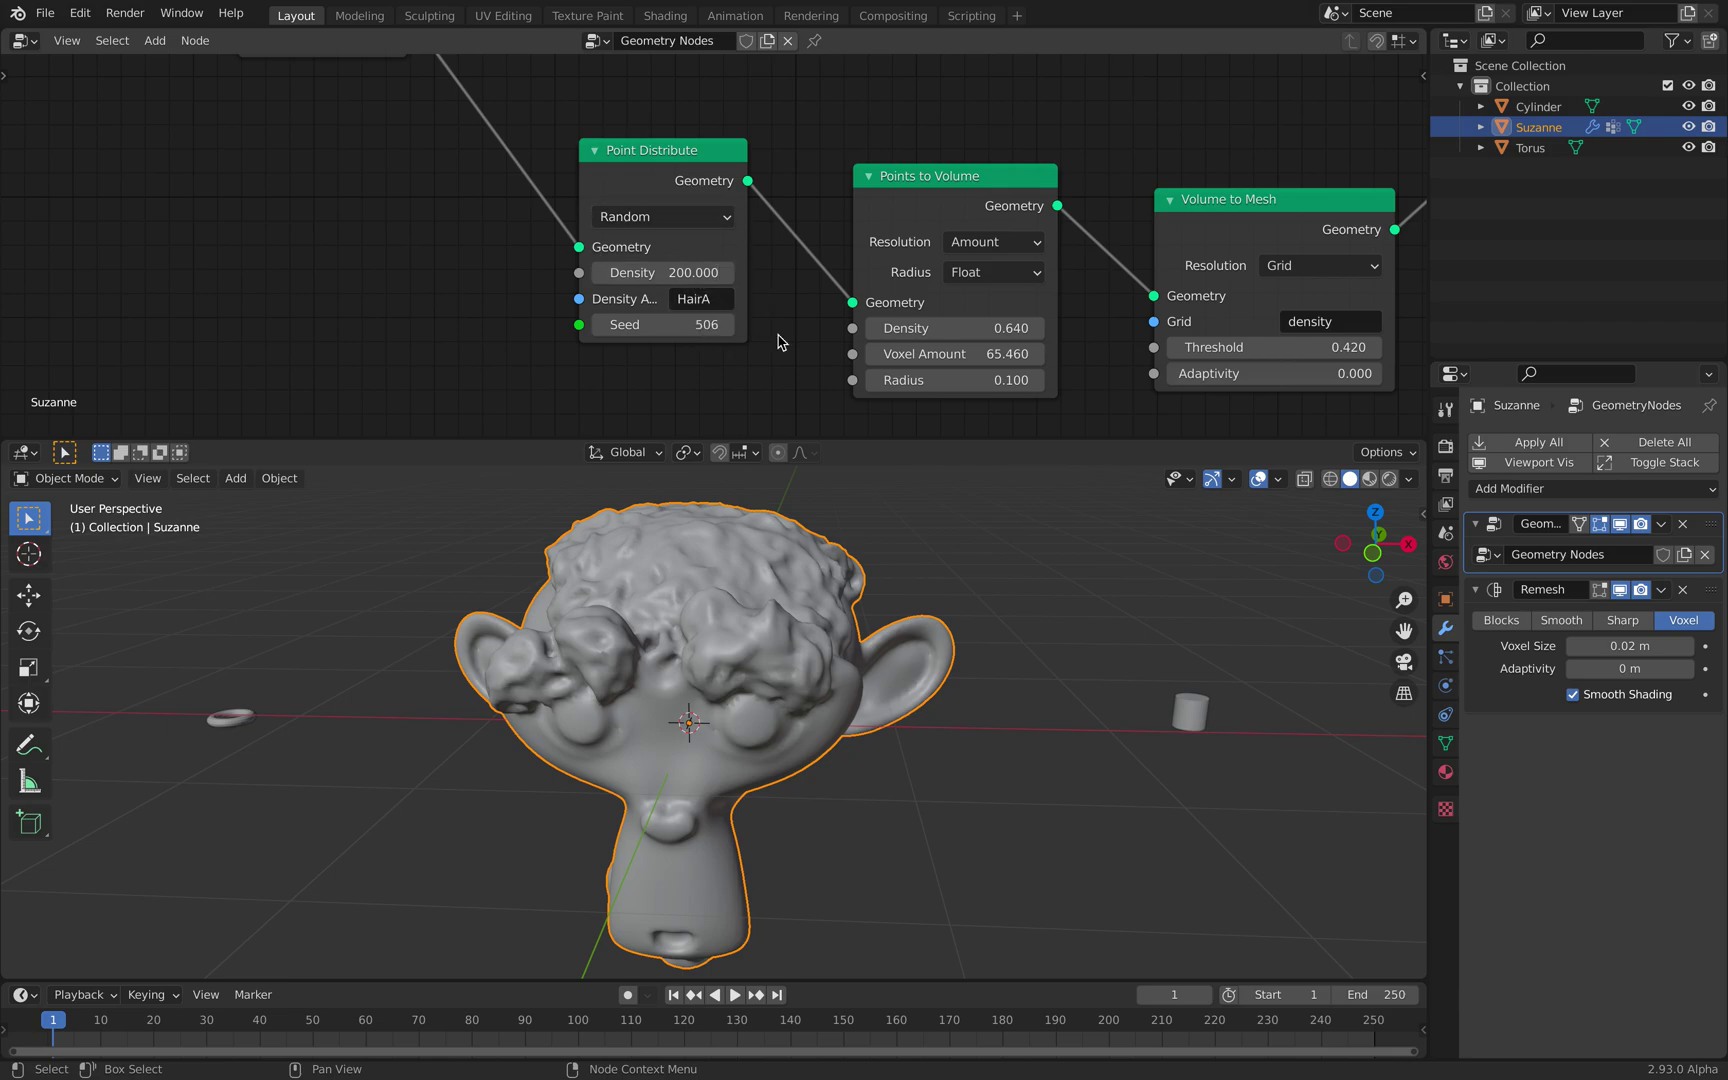
left_click(66, 478)
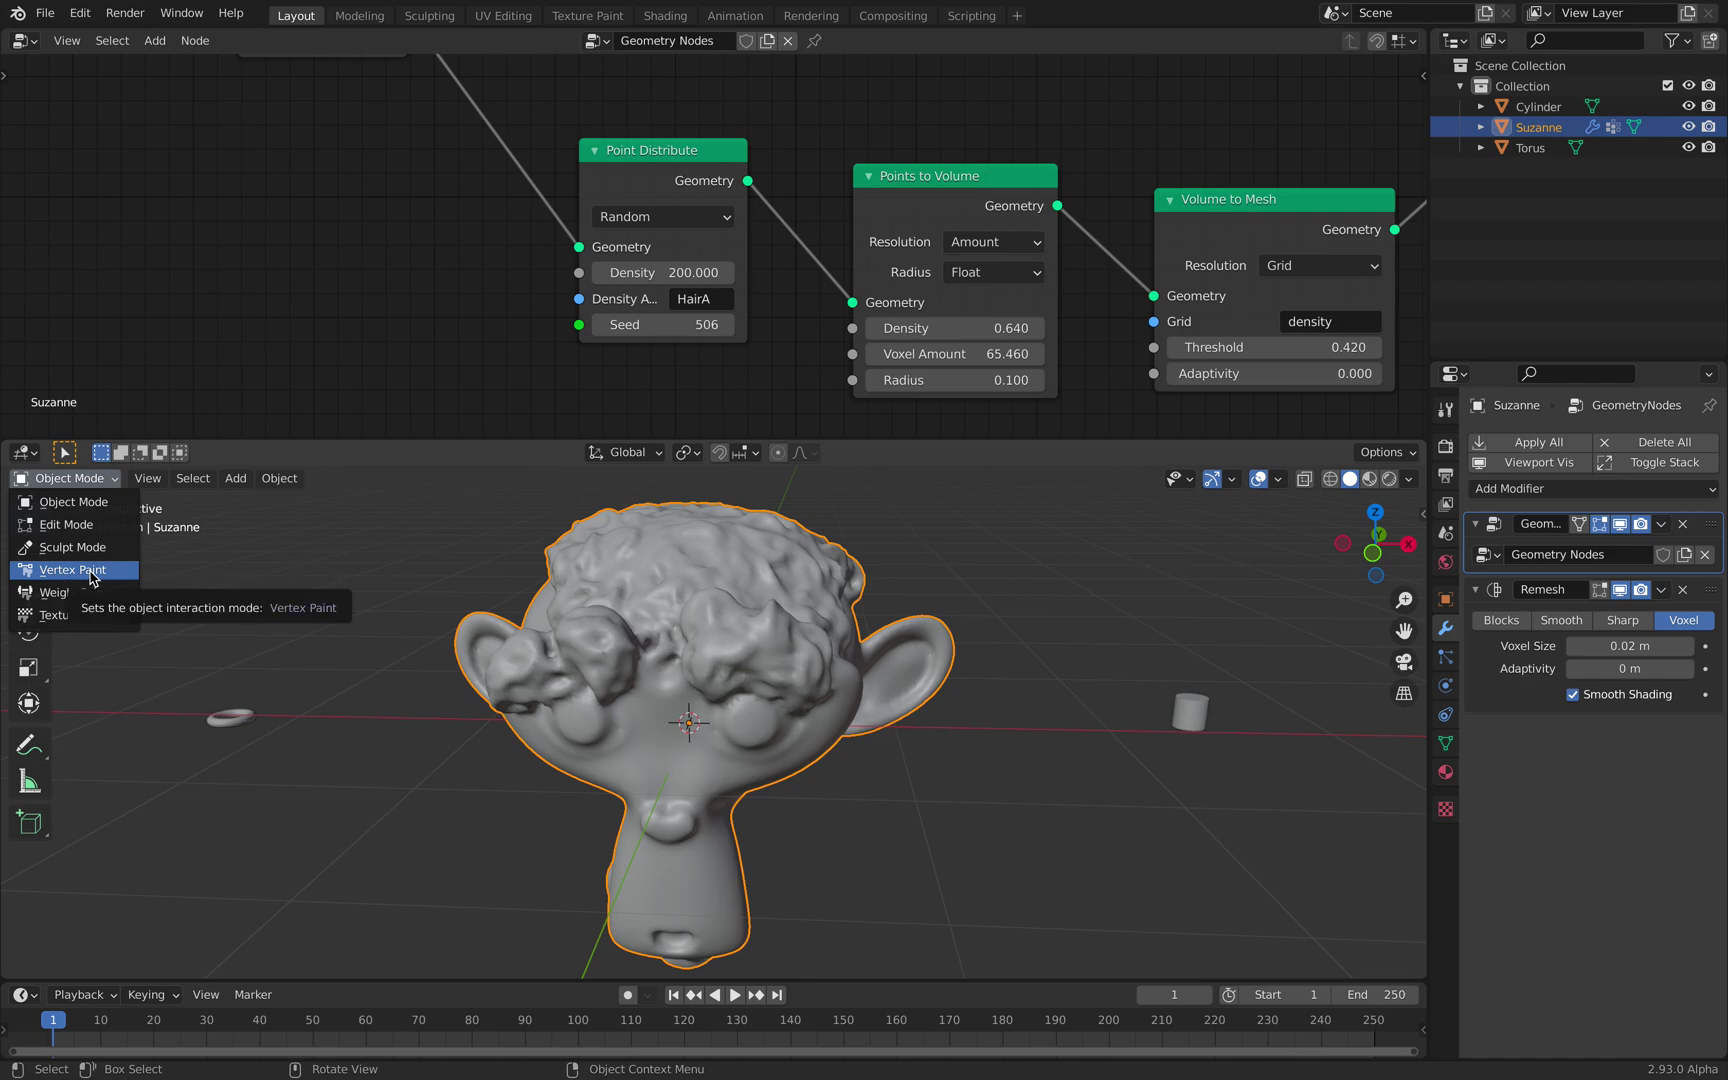
scroll(787, 297, "down", 3)
middle_click_drag(1092, 167, 554, 288)
middle_click_drag(720, 720, 640, 705)
middle_click_drag(969, 278, 160, 323)
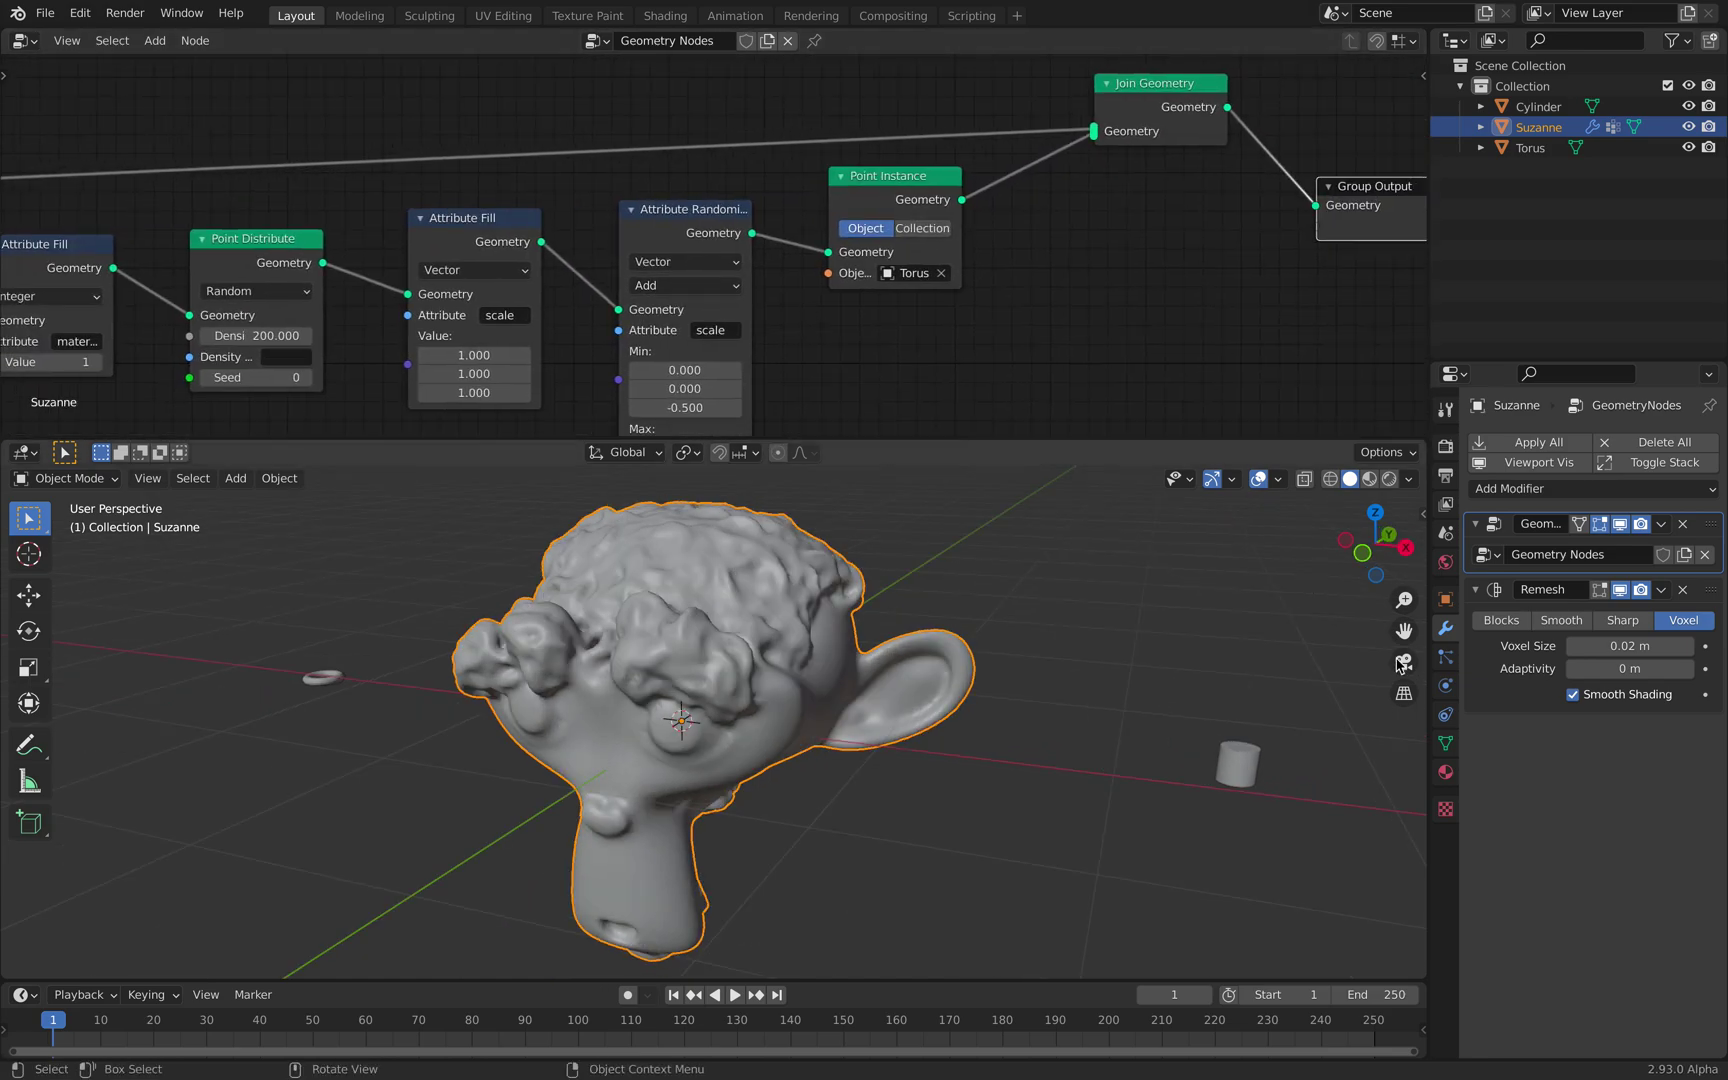
Step: Add a vertex color layer to Suzanne's mesh data
left_click(1455, 745)
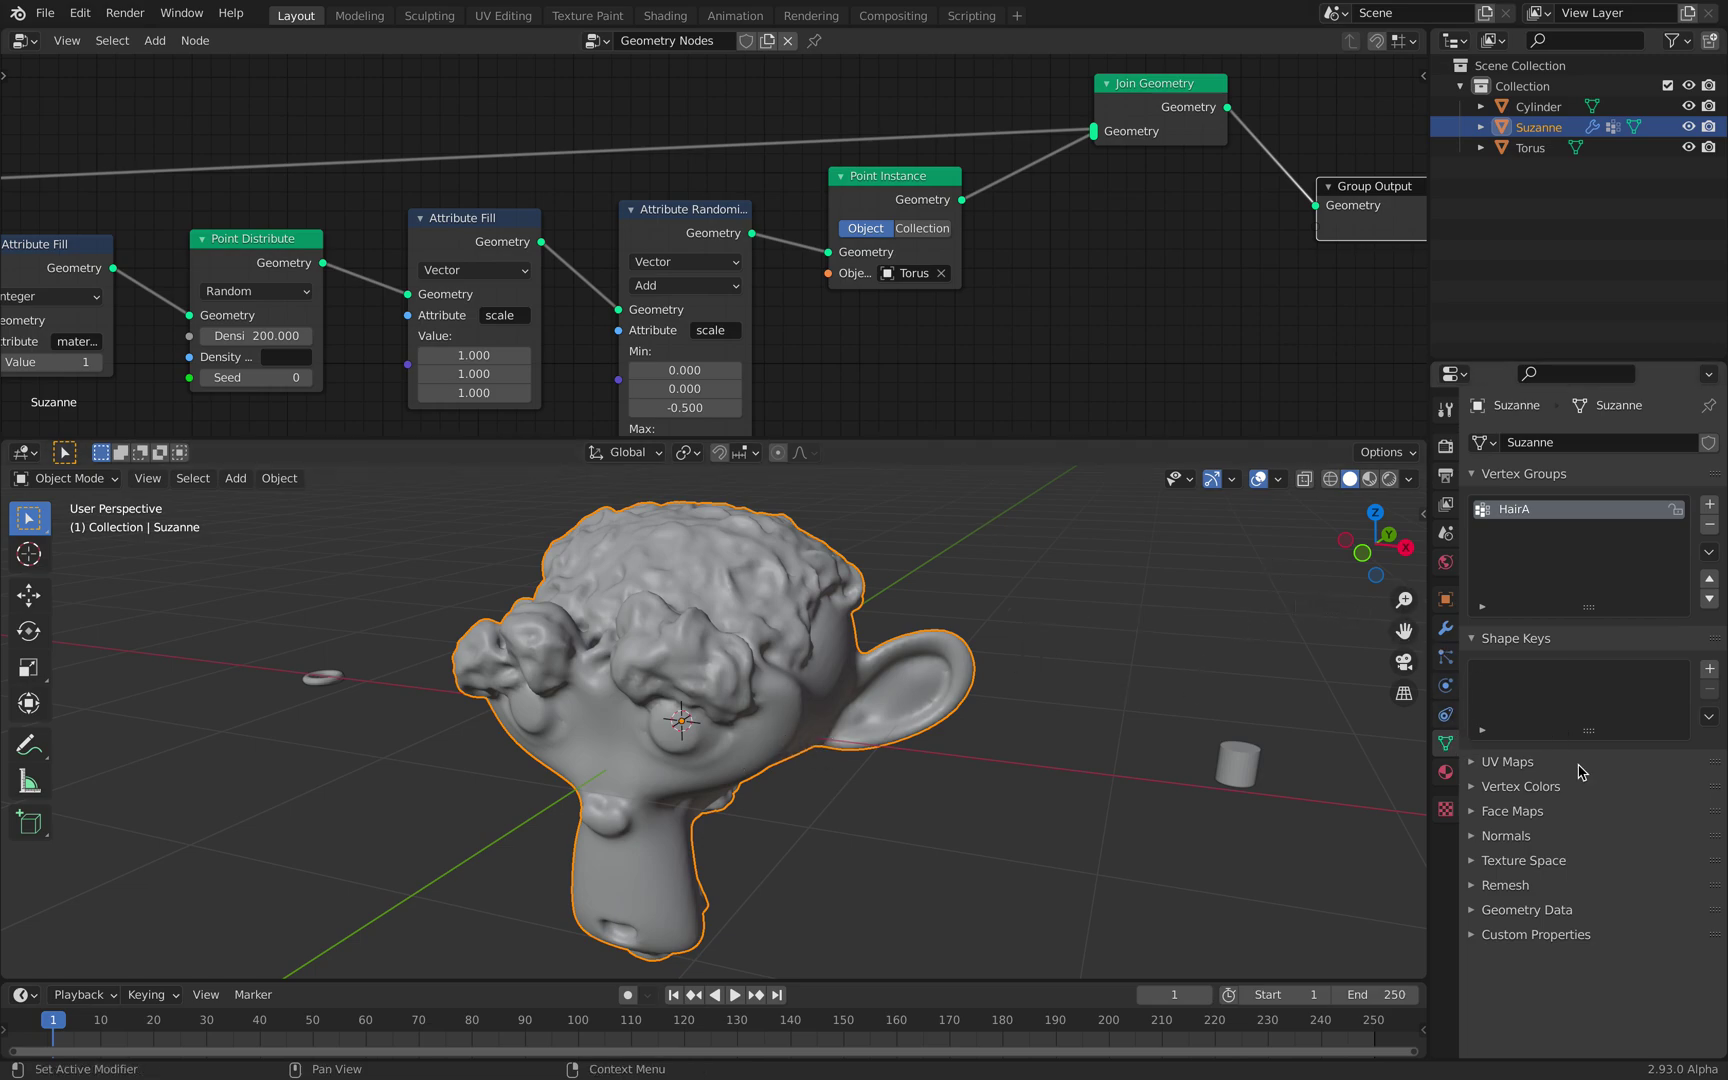
left_click(1556, 789)
left_click(1708, 817)
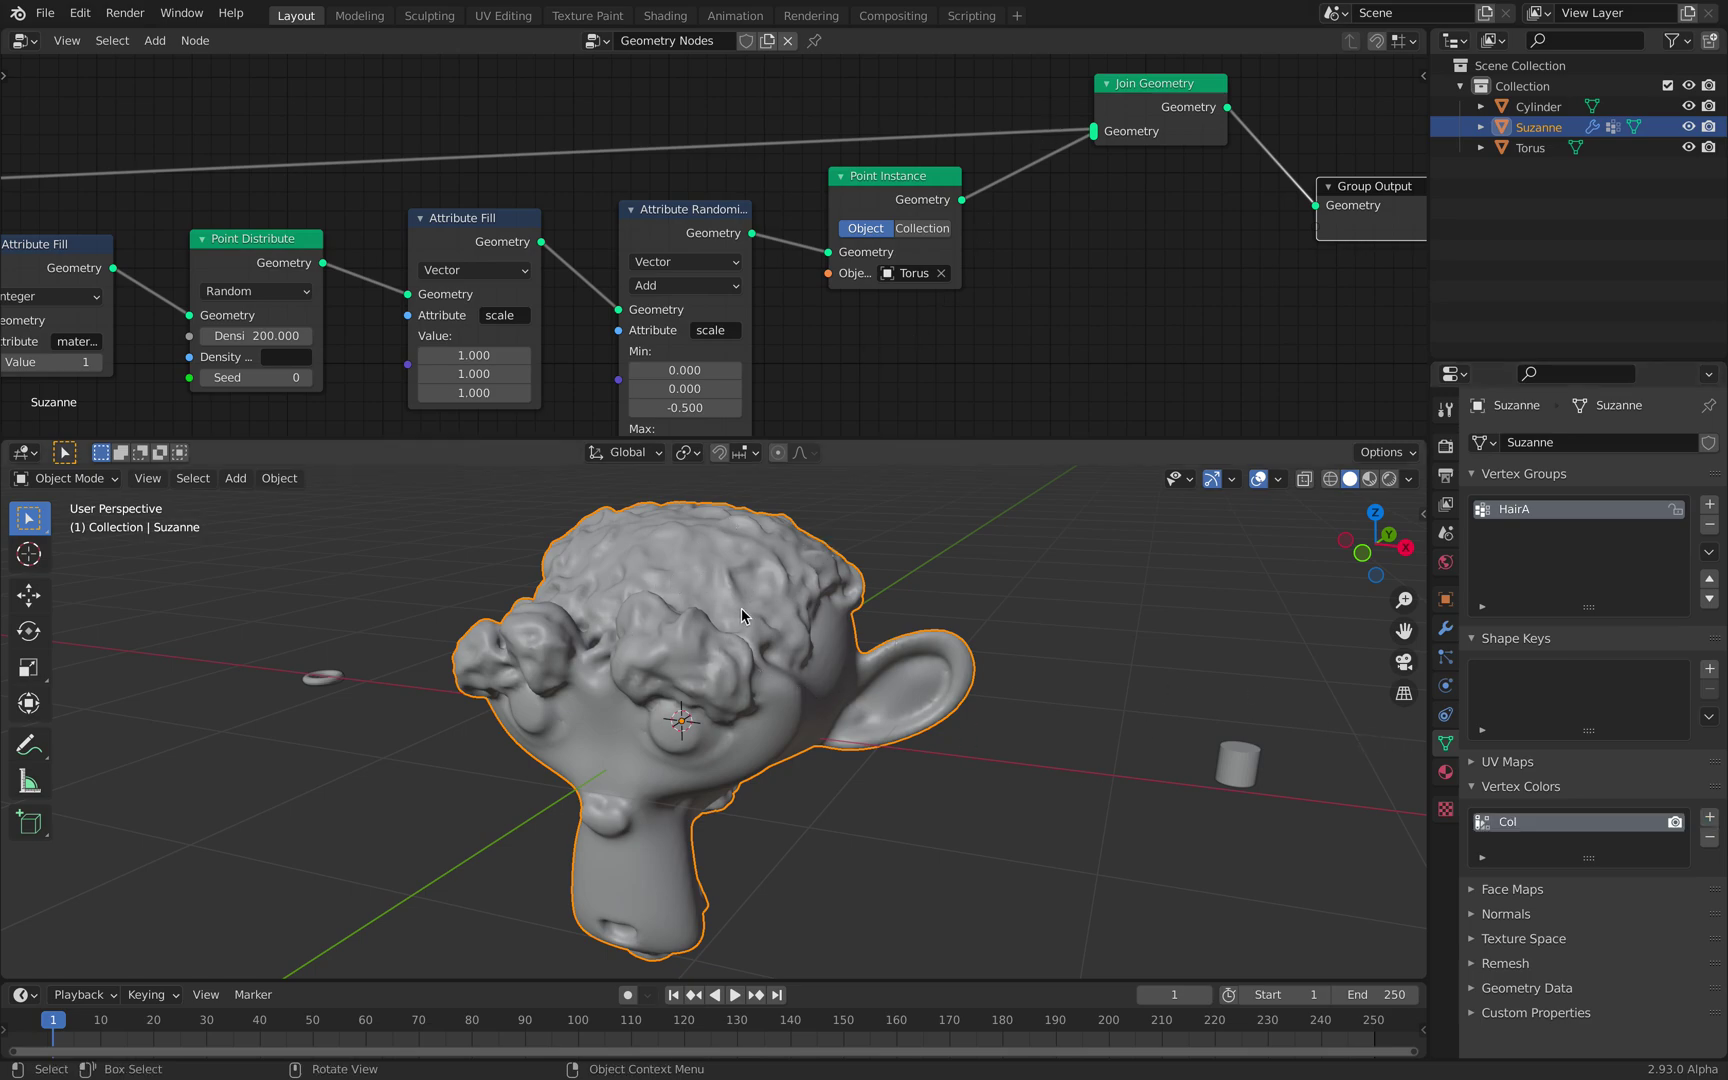
Step: Set the density of the second Point Distribute node to 50 and save the file
middle_click_drag(918, 366, 930, 320)
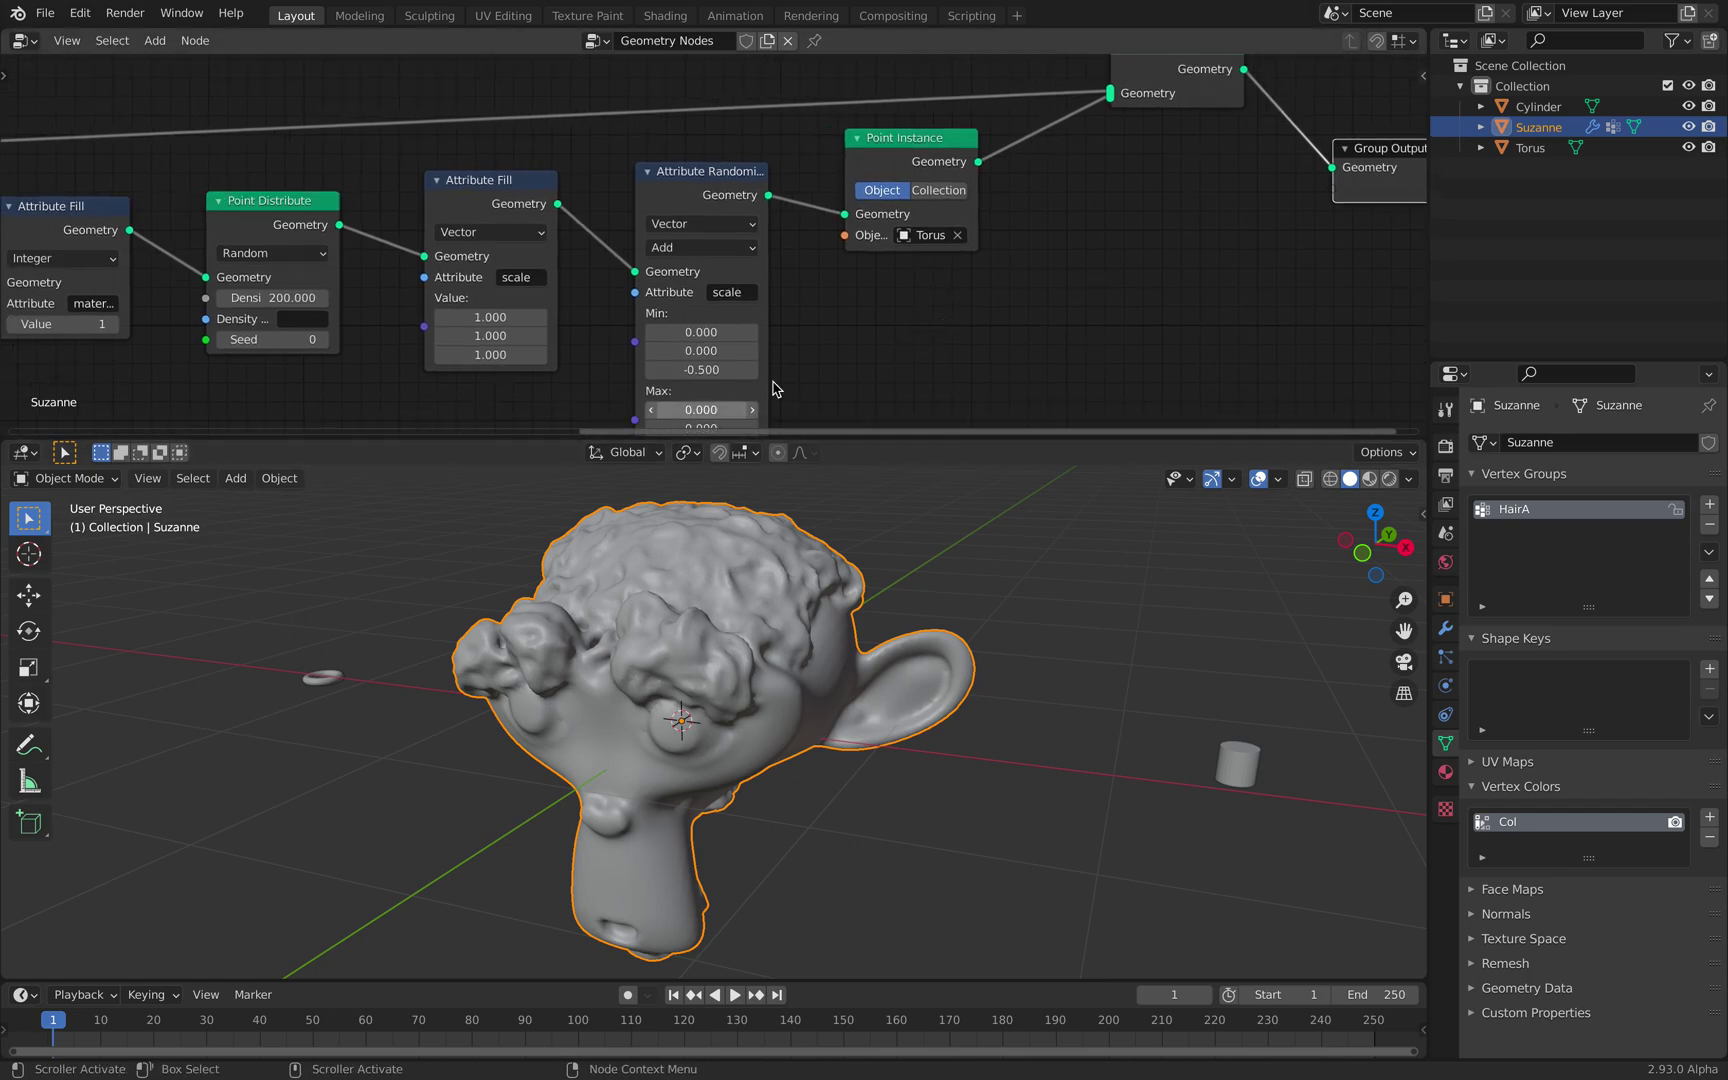
middle_click_drag(773, 388, 1130, 274)
left_click(445, 237)
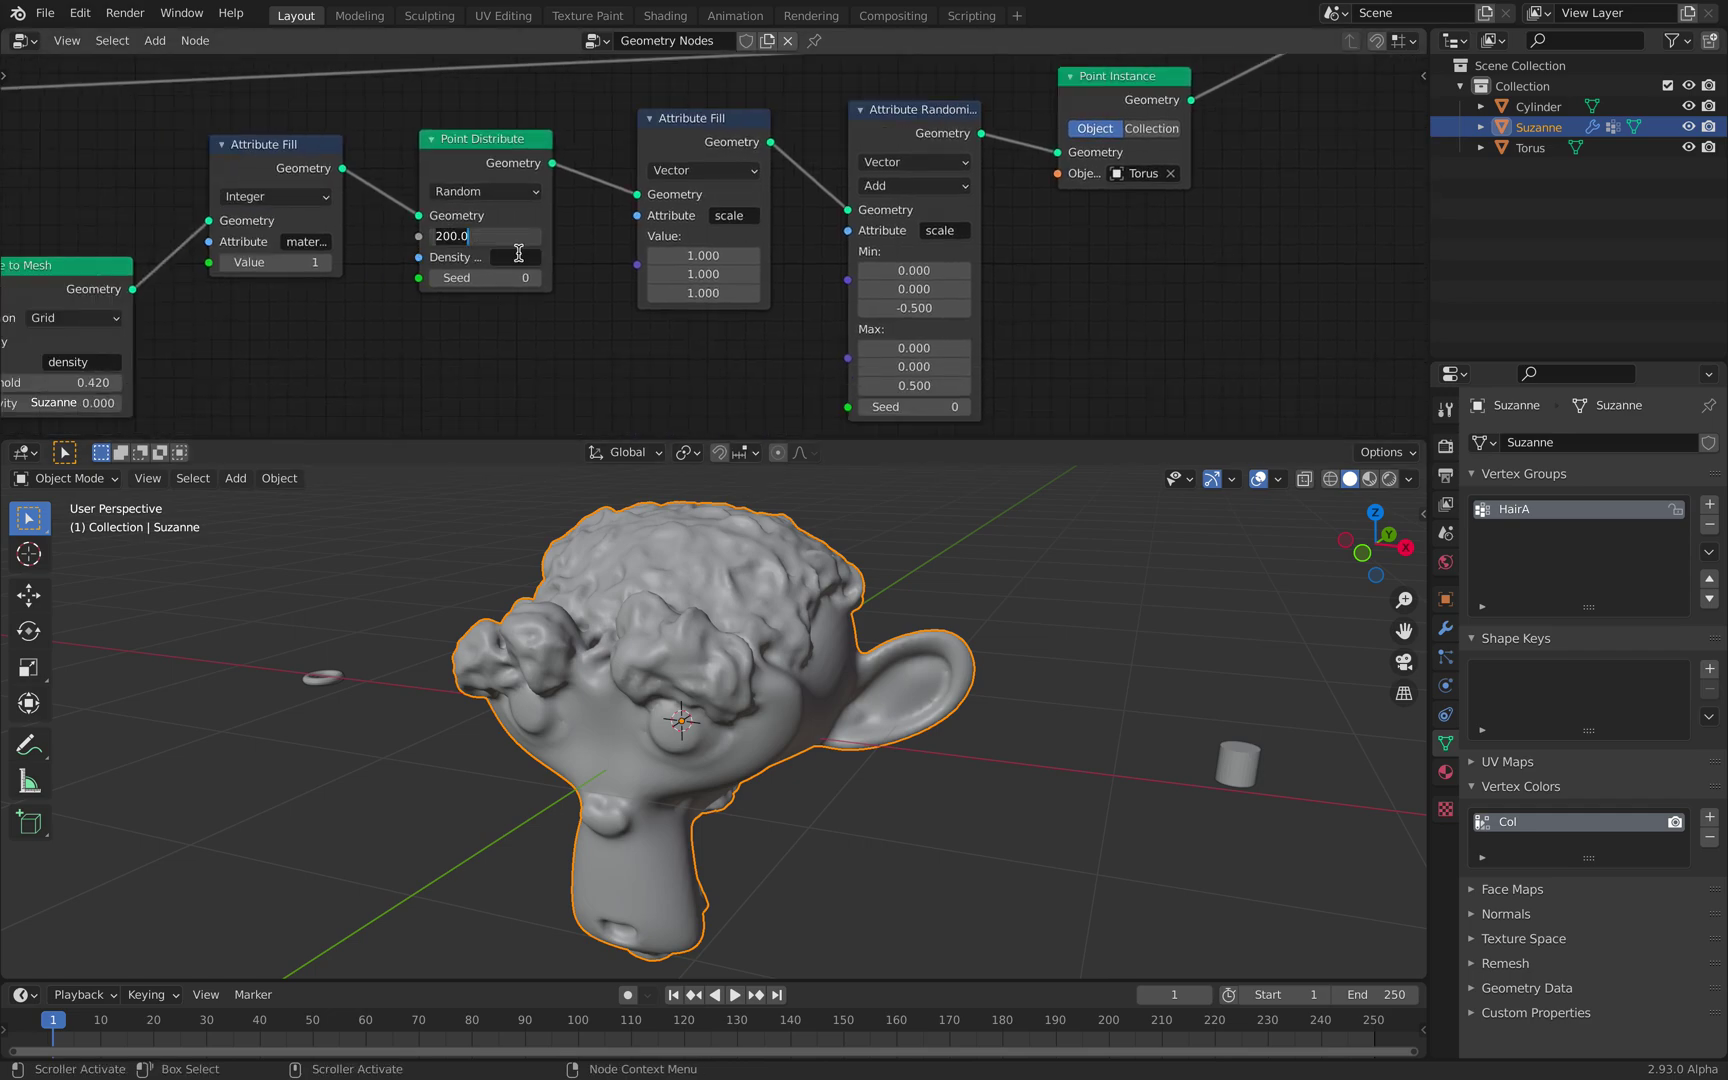
type("50")
key("Return")
middle_click_drag(842, 684, 822, 656)
left_click(45, 12)
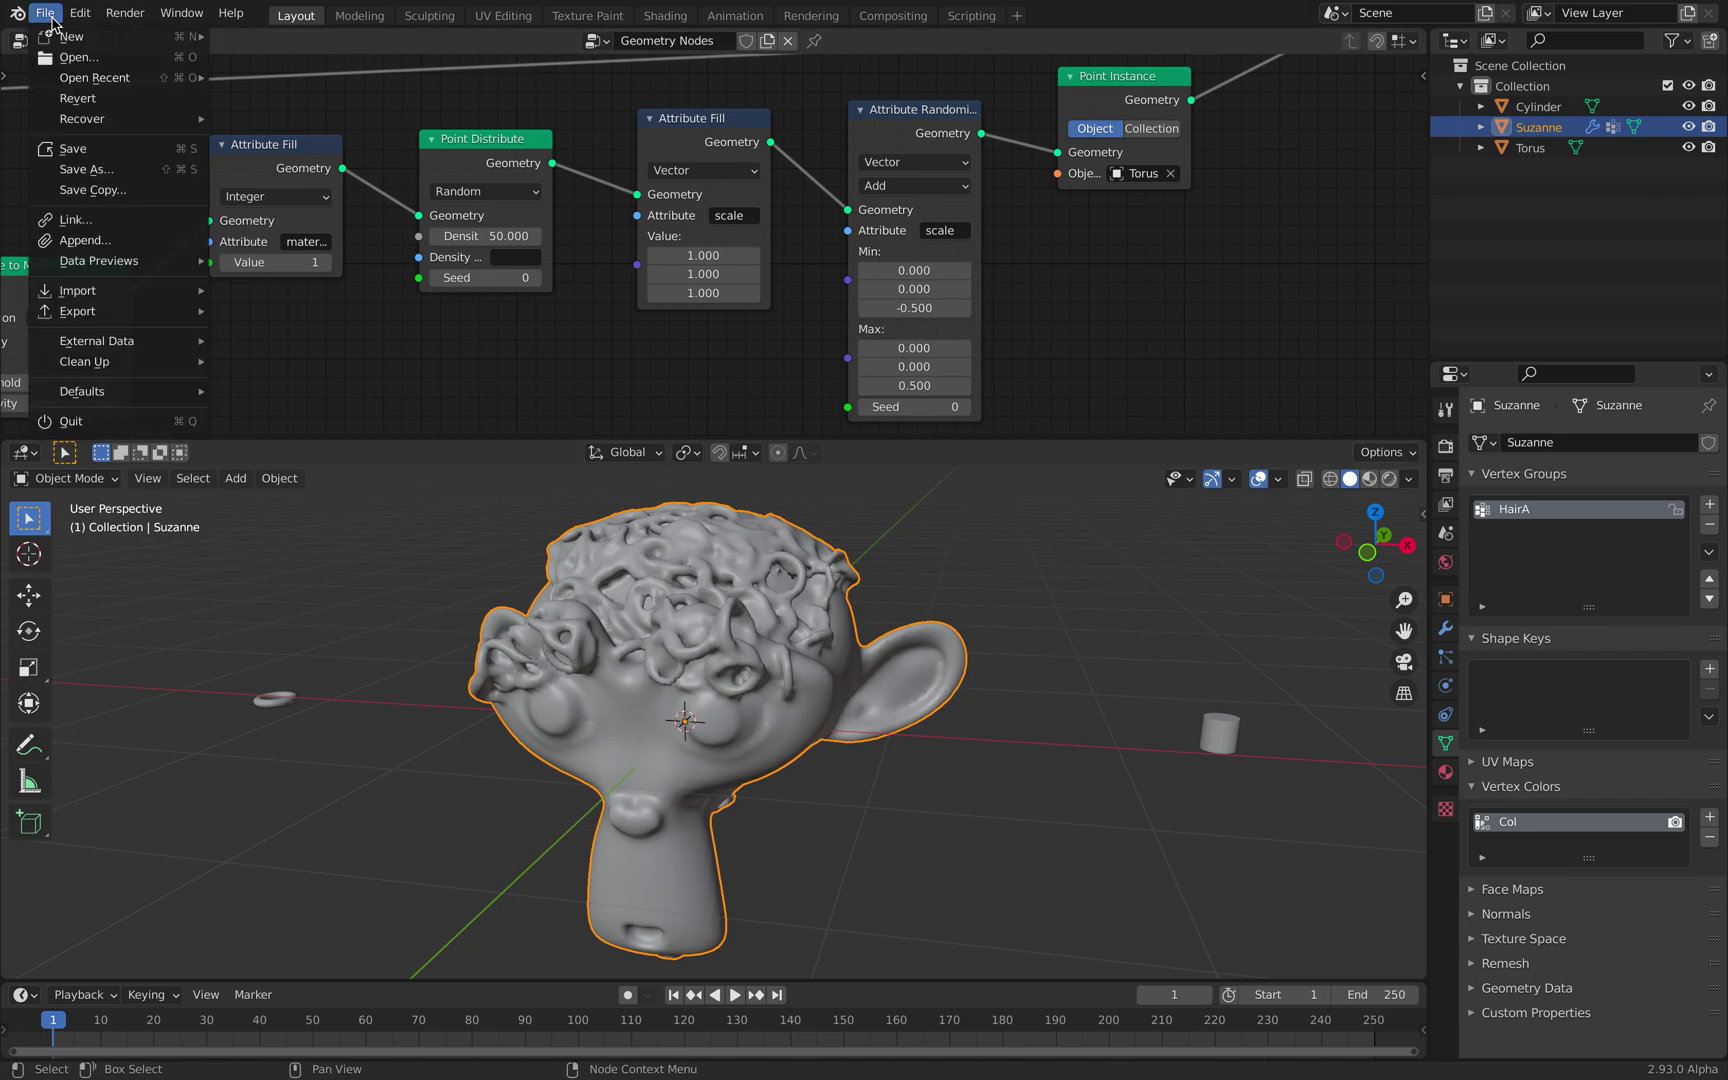
left_click(88, 148)
middle_click_drag(843, 641, 792, 646)
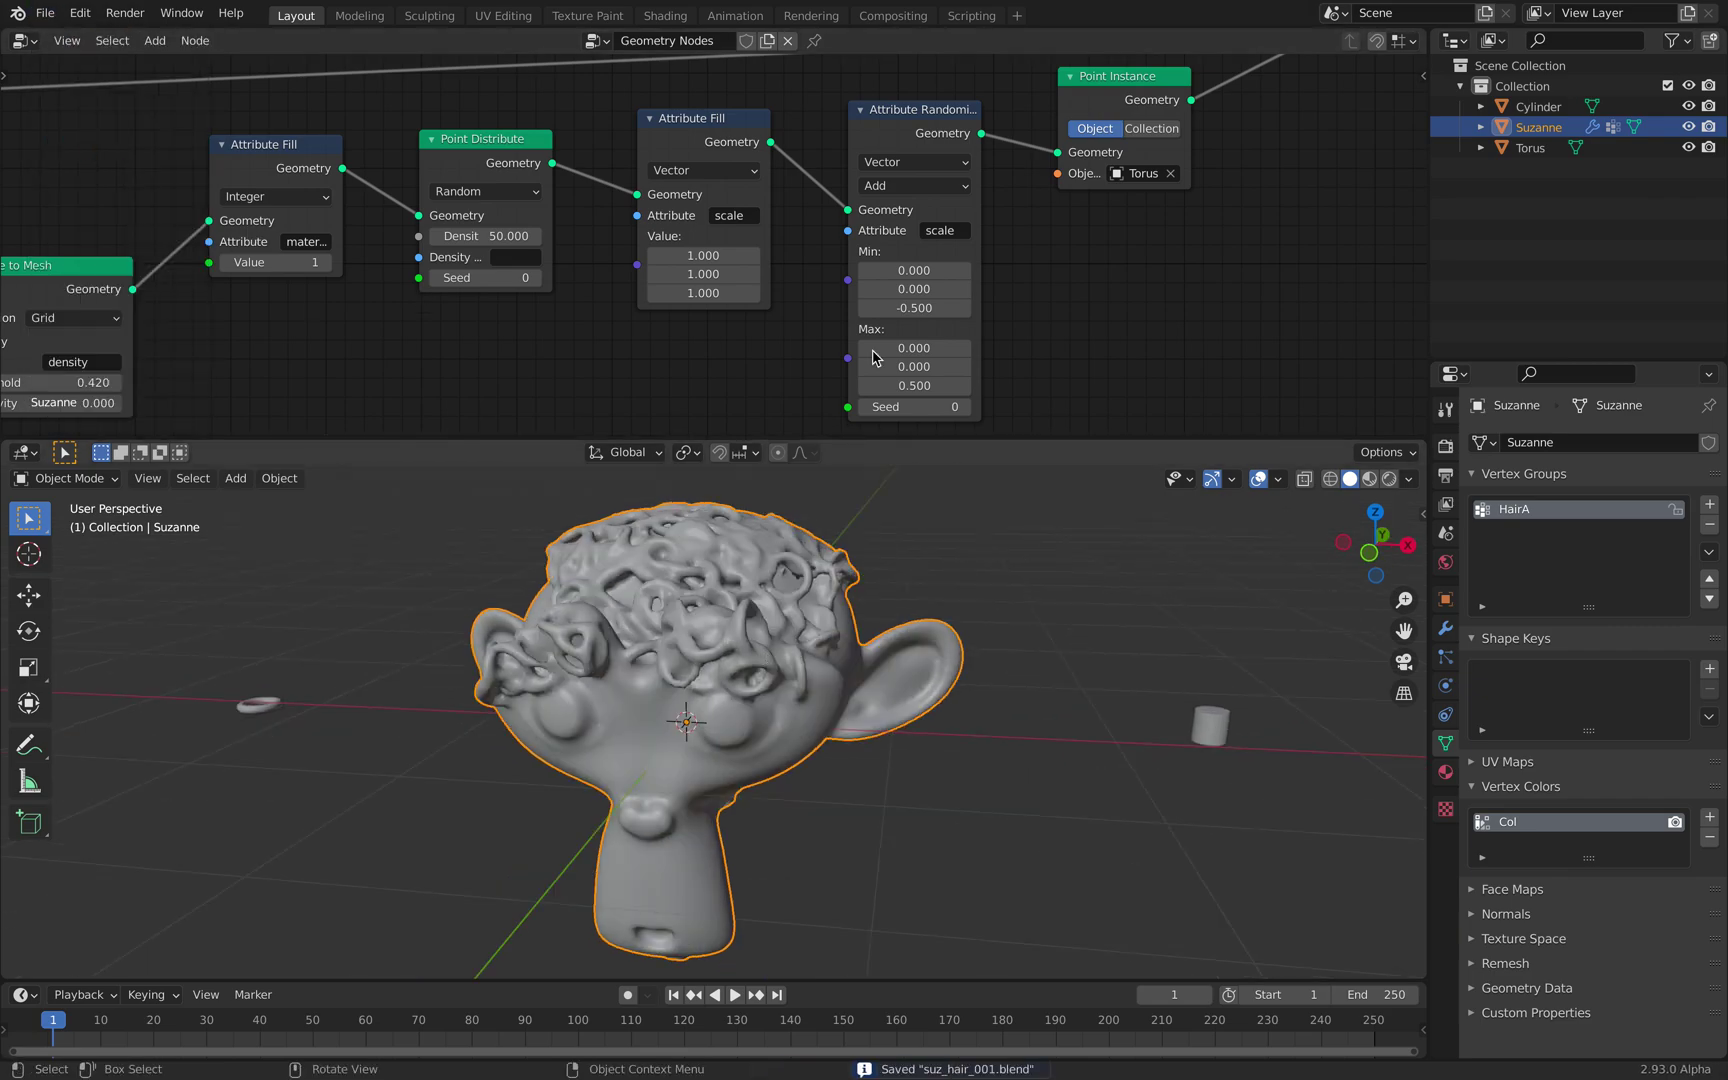
Step: Make room before the Group Output and insert an Attribute Fill node between Join Geometry and Group Output
middle_click_drag(1388, 134, 752, 259)
left_click_drag(1001, 223, 1270, 201)
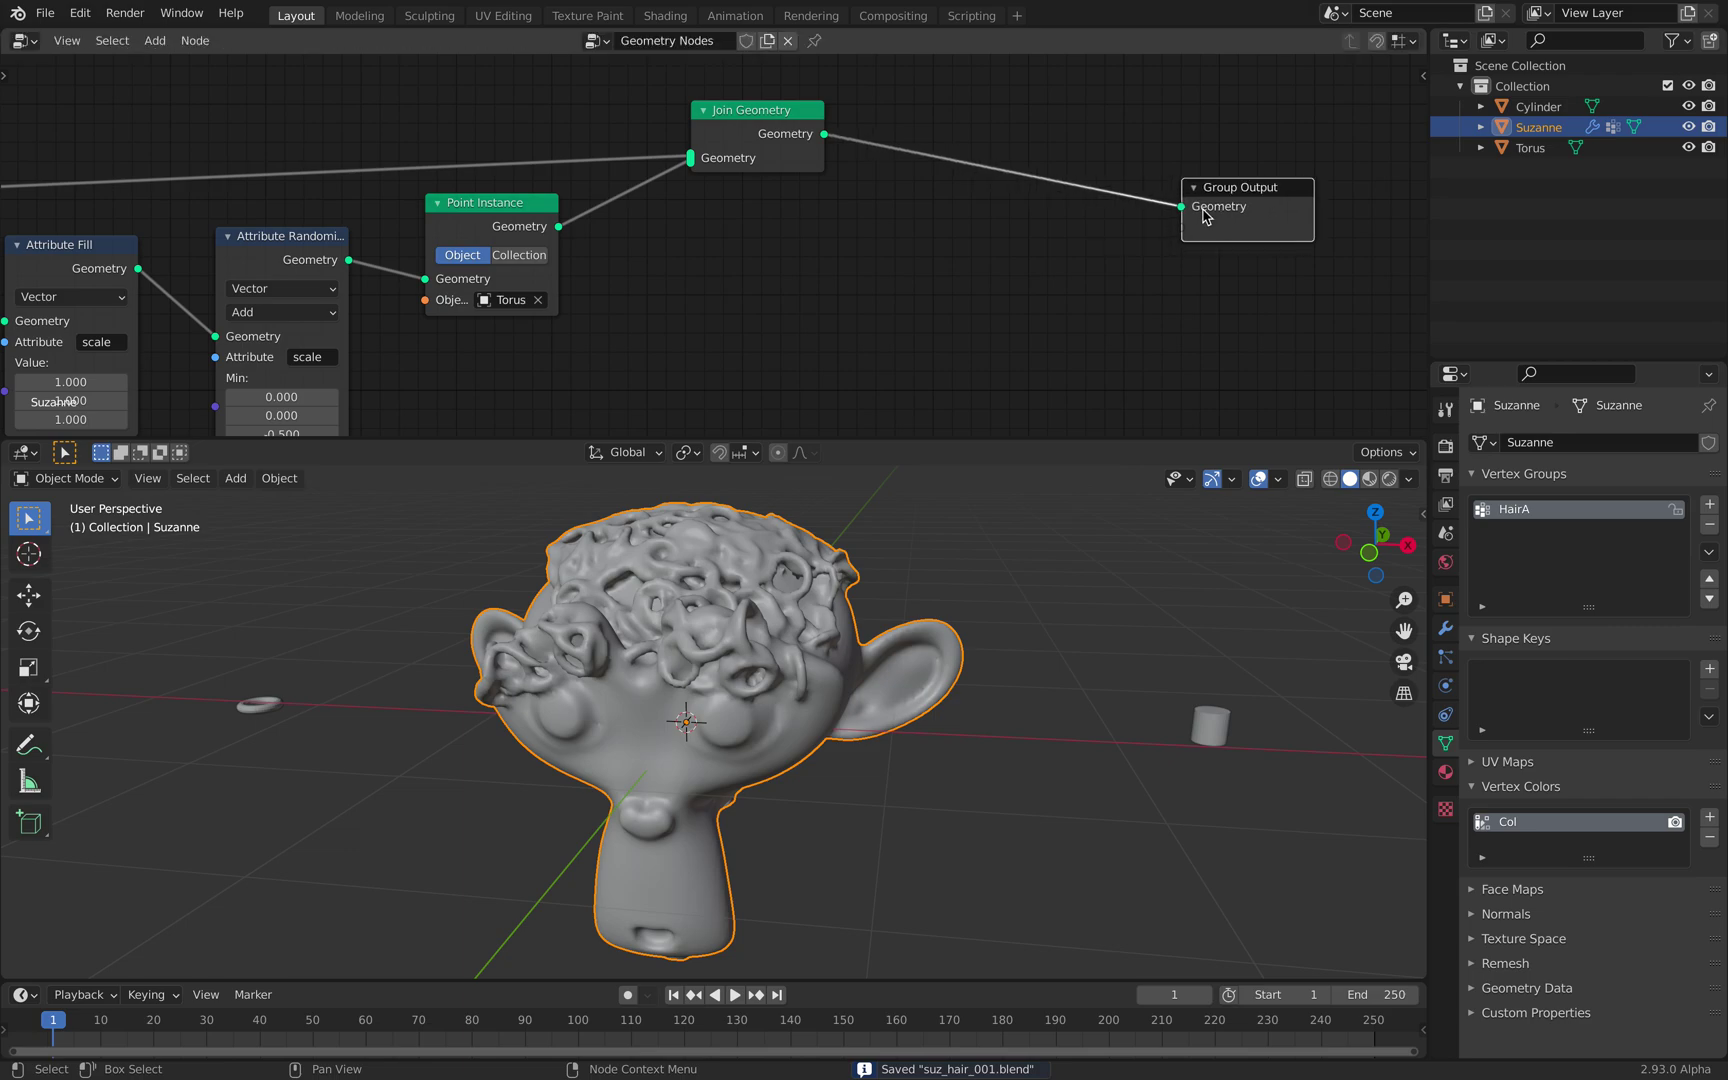
key("shift+a")
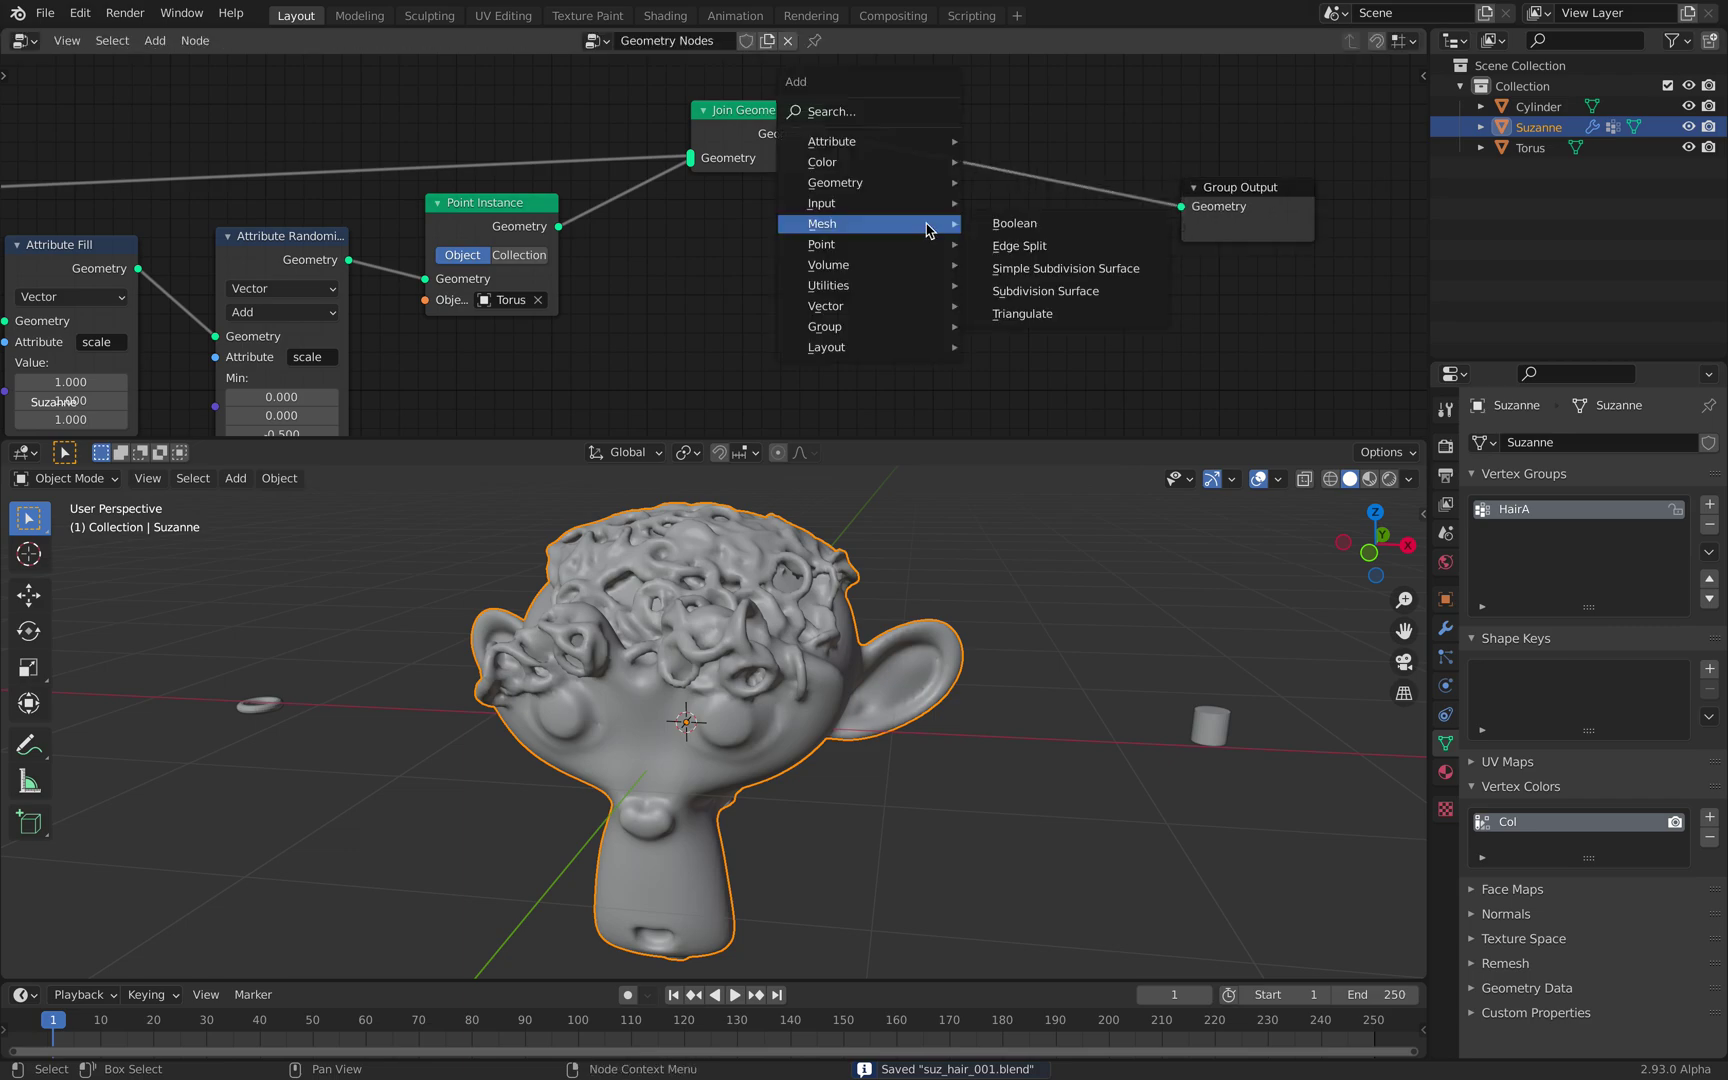
left_click(918, 113)
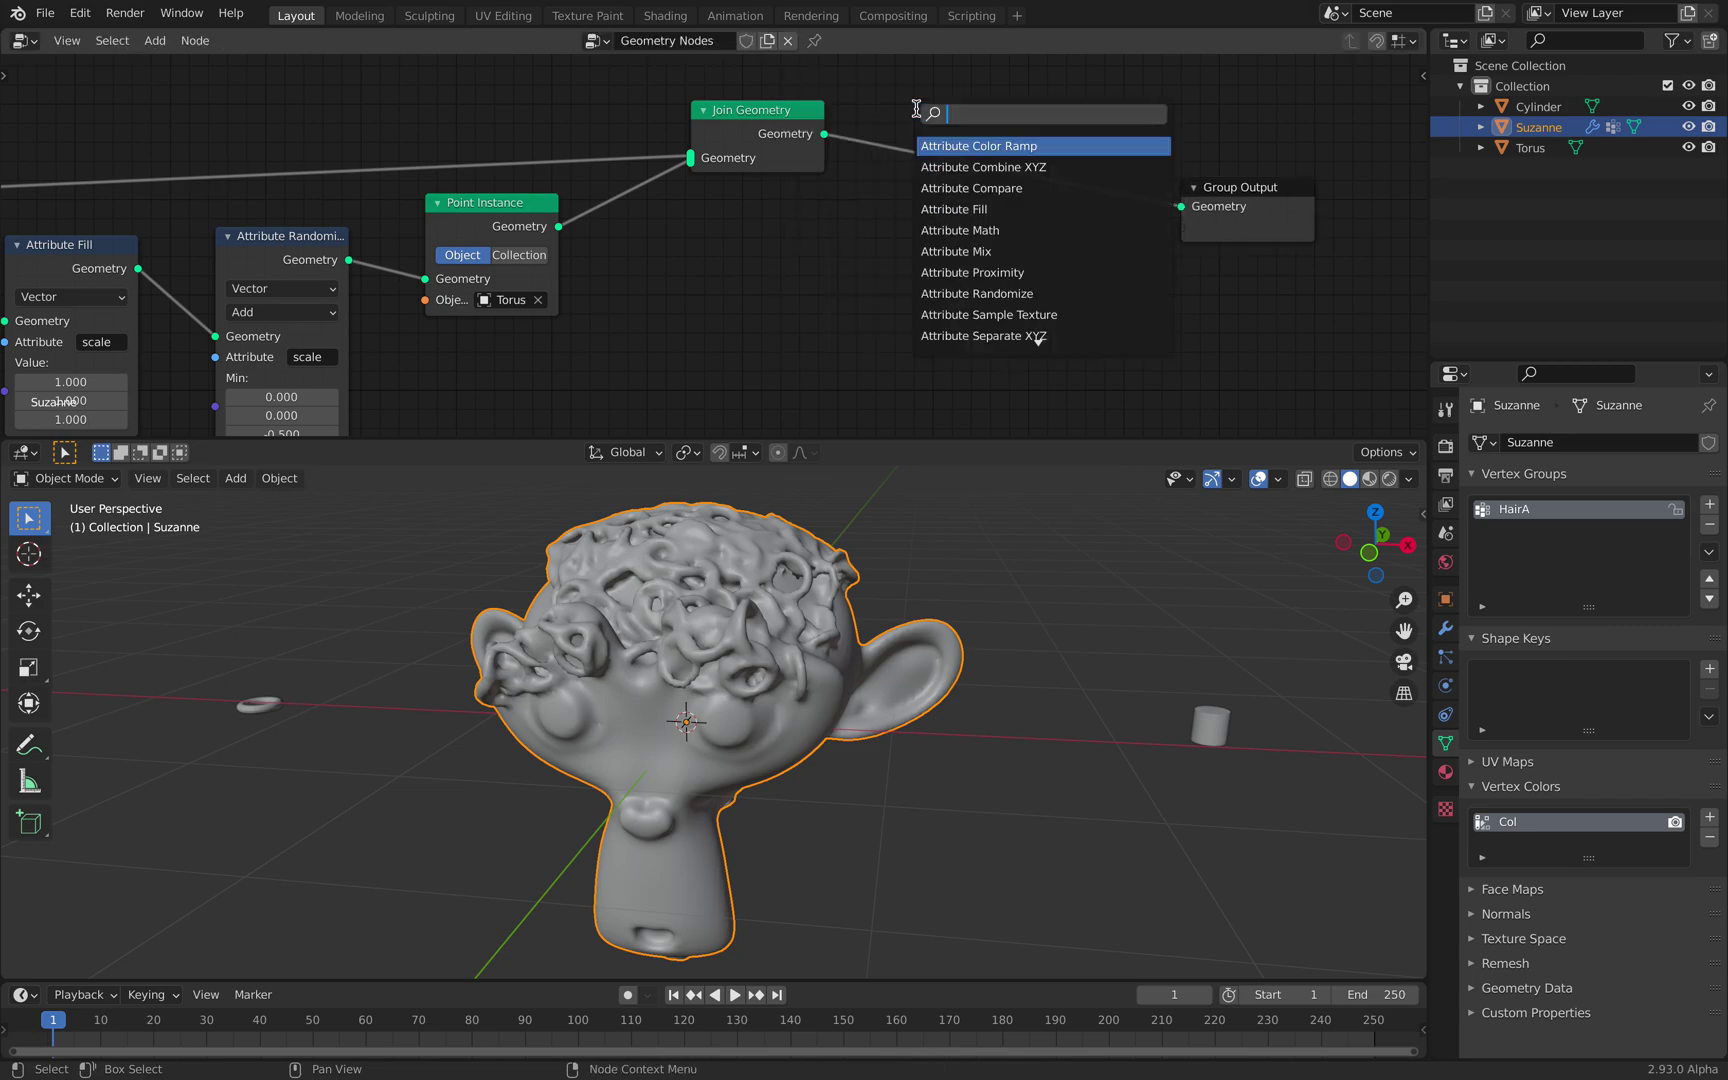
left_click(963, 212)
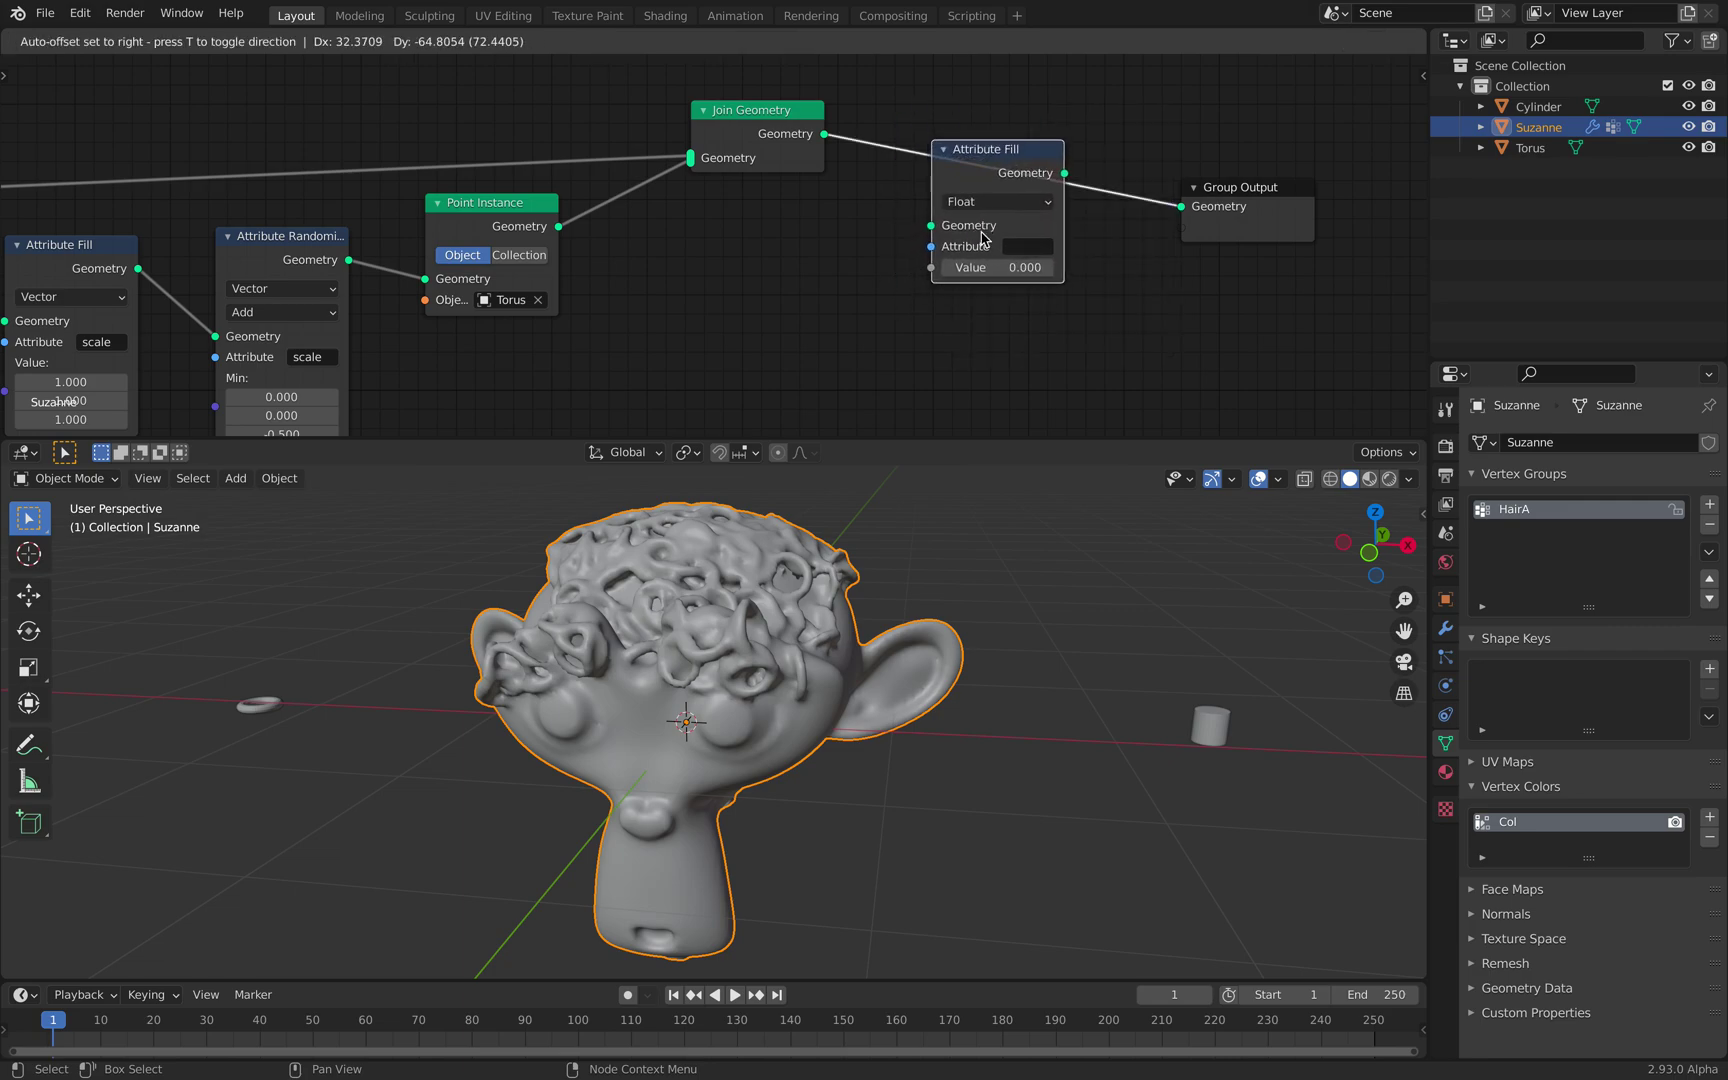
left_click(981, 239)
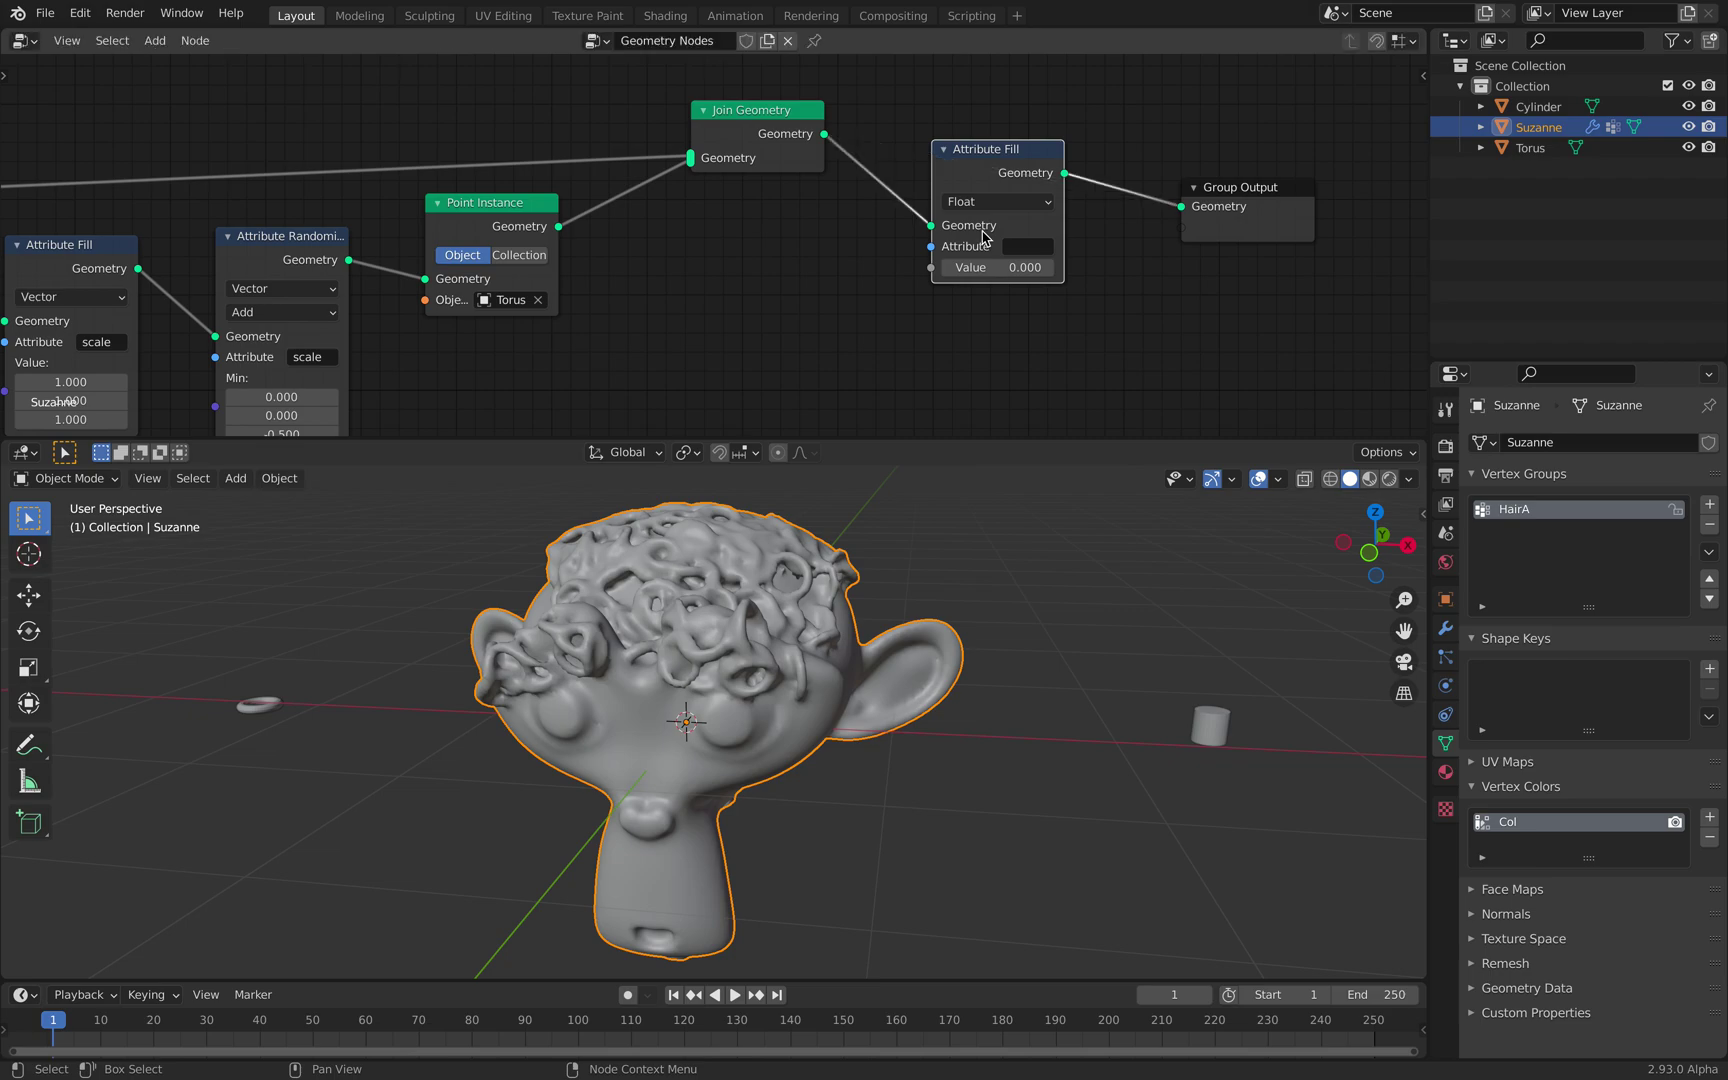
Step: Set the new Attribute Fill node's data type to Color and its attribute name to Col
left_click(993, 205)
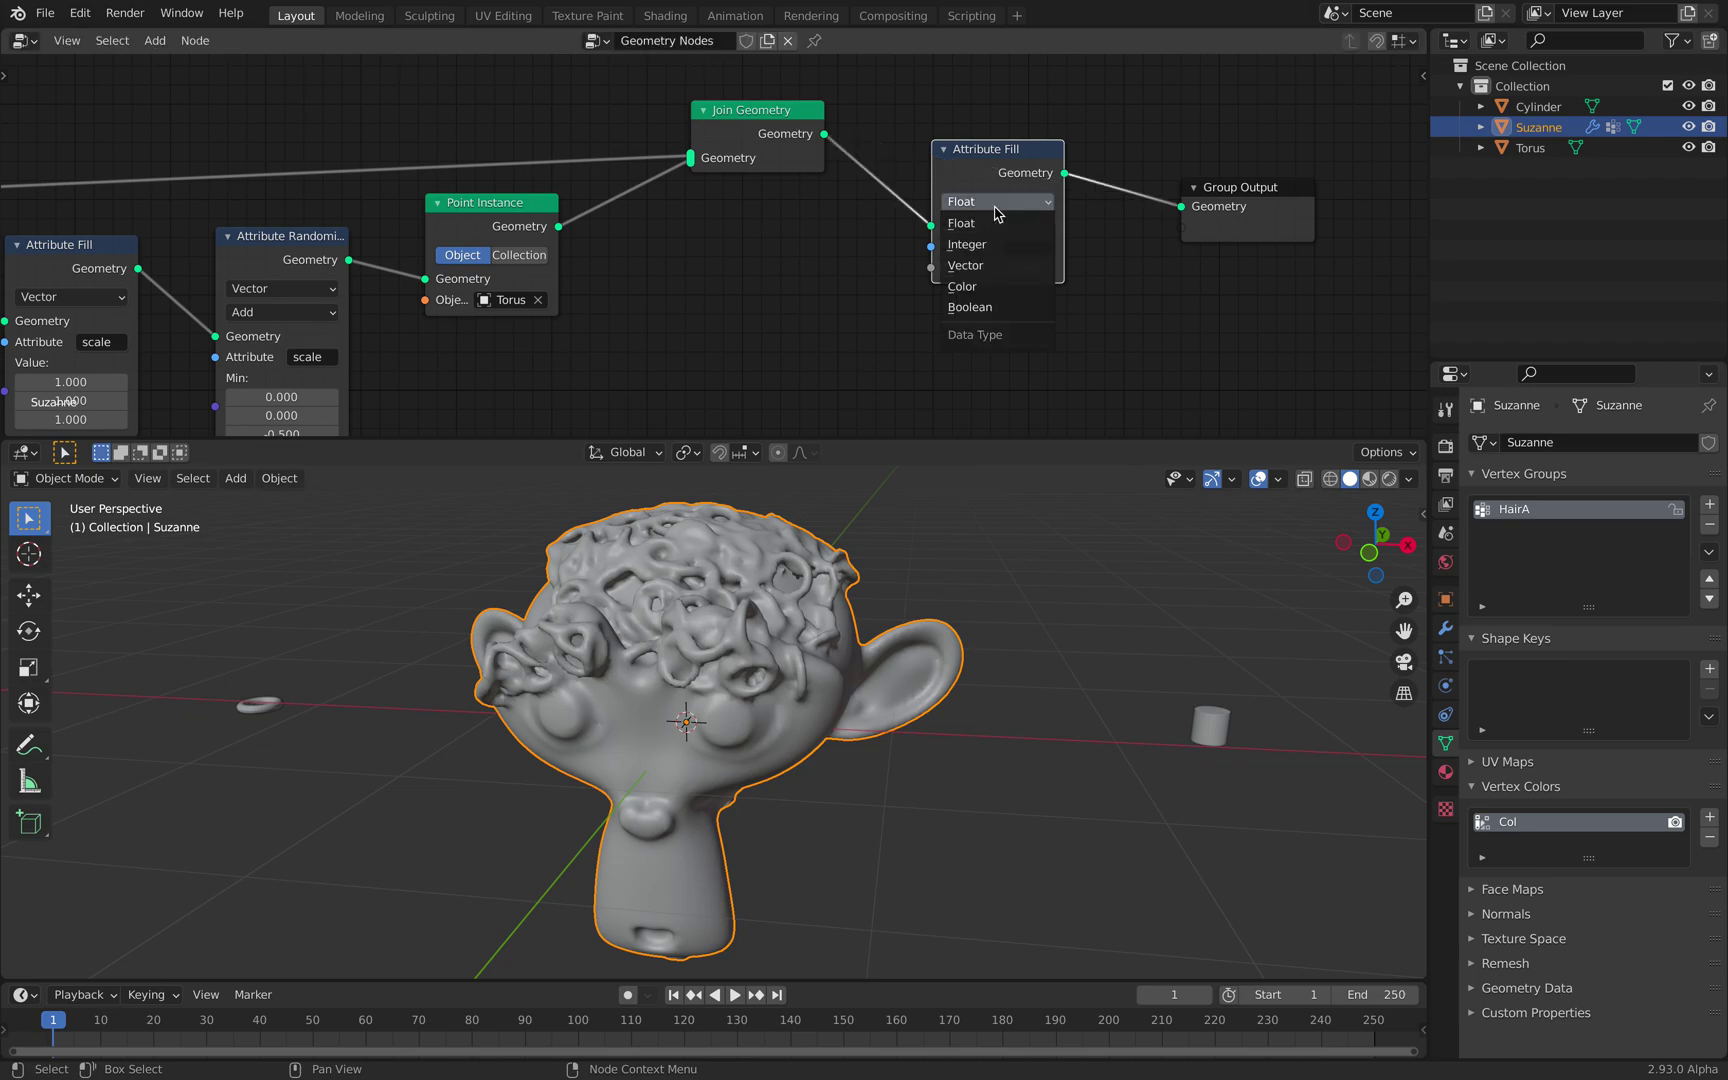
left_click(995, 285)
left_click(1018, 246)
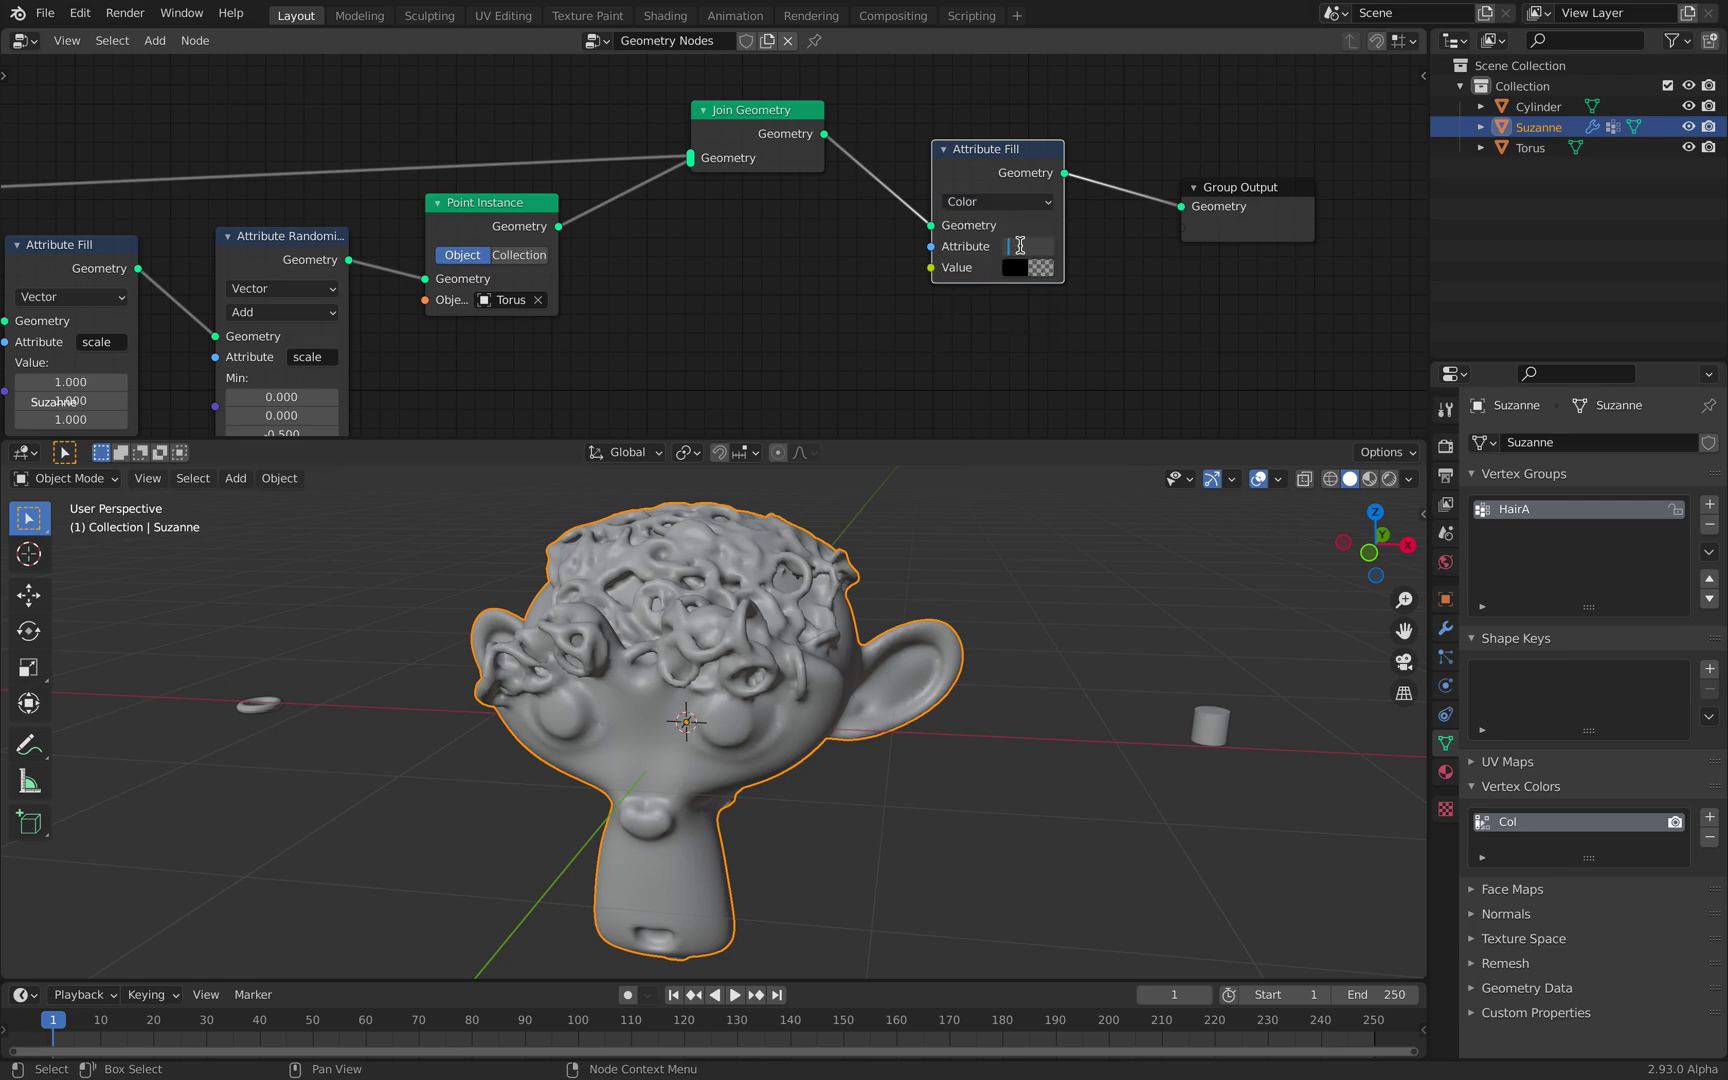
type("Col")
key("Return")
middle_click_drag(722, 278, 696, 231)
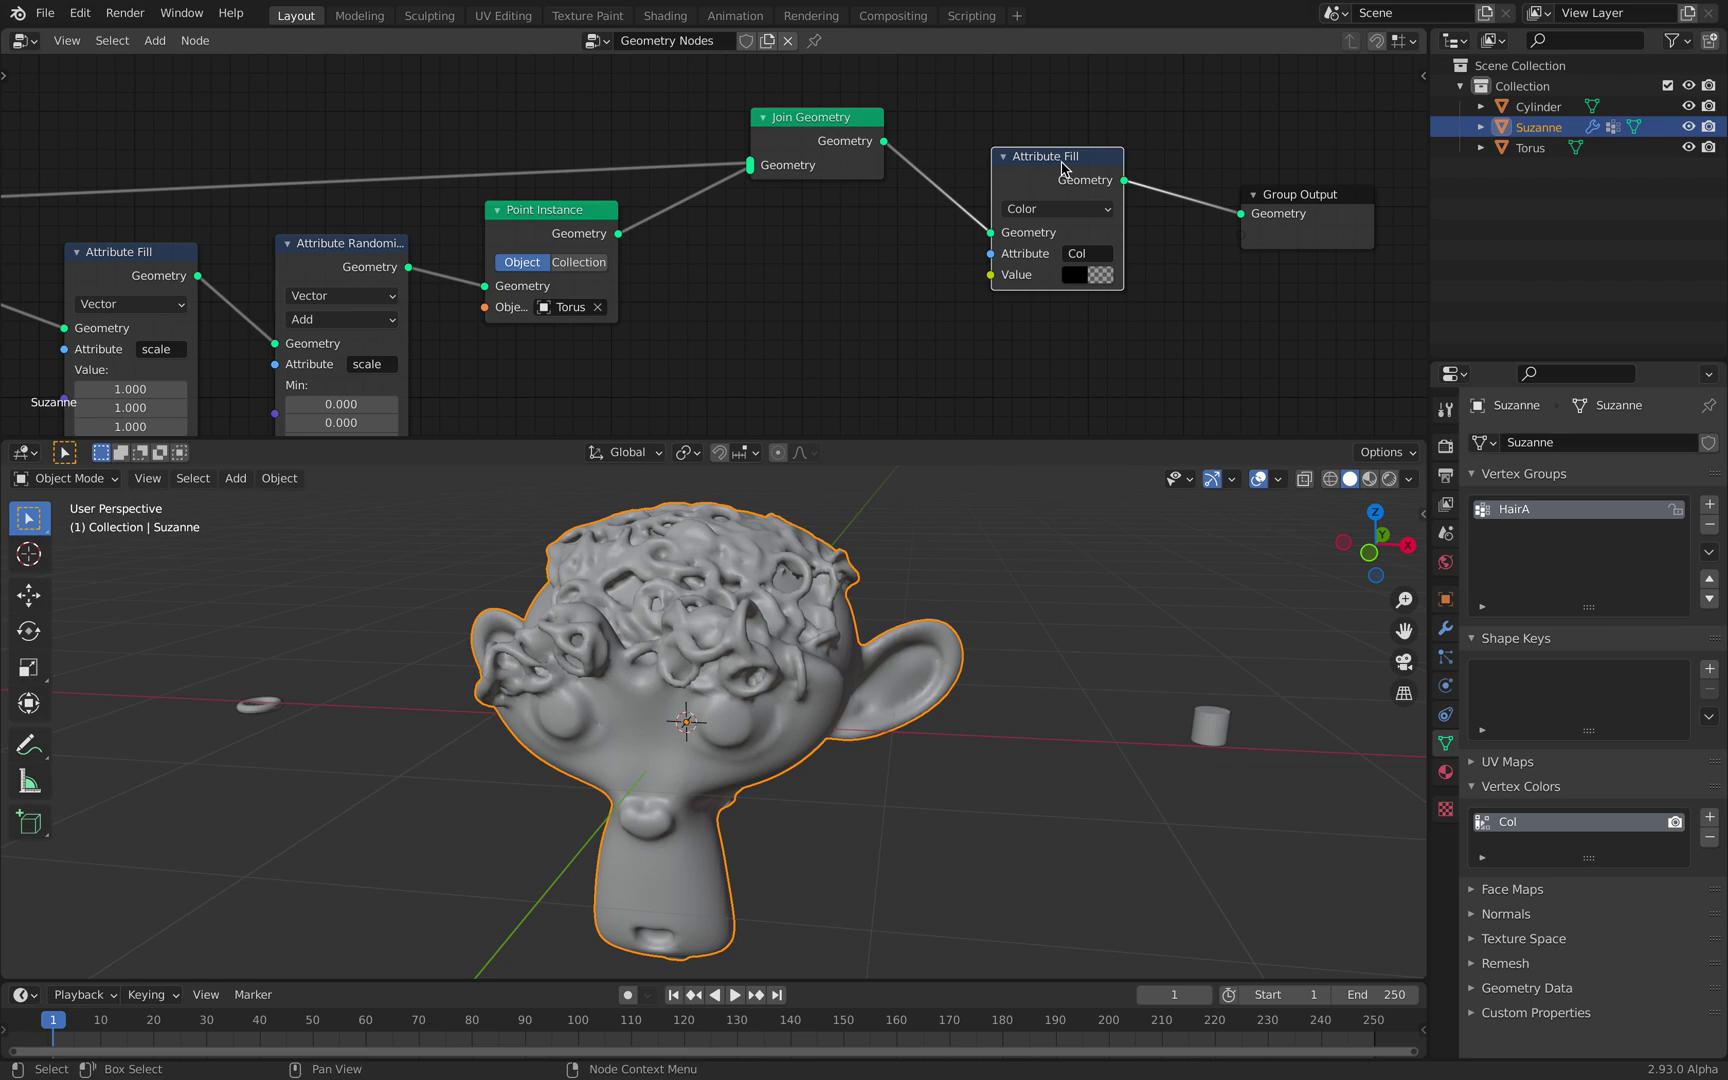
Step: Bypass the Color Attribute Fill node by linking Join Geometry straight to Group Output, and move the node aside
key("alt")
key("alt+d")
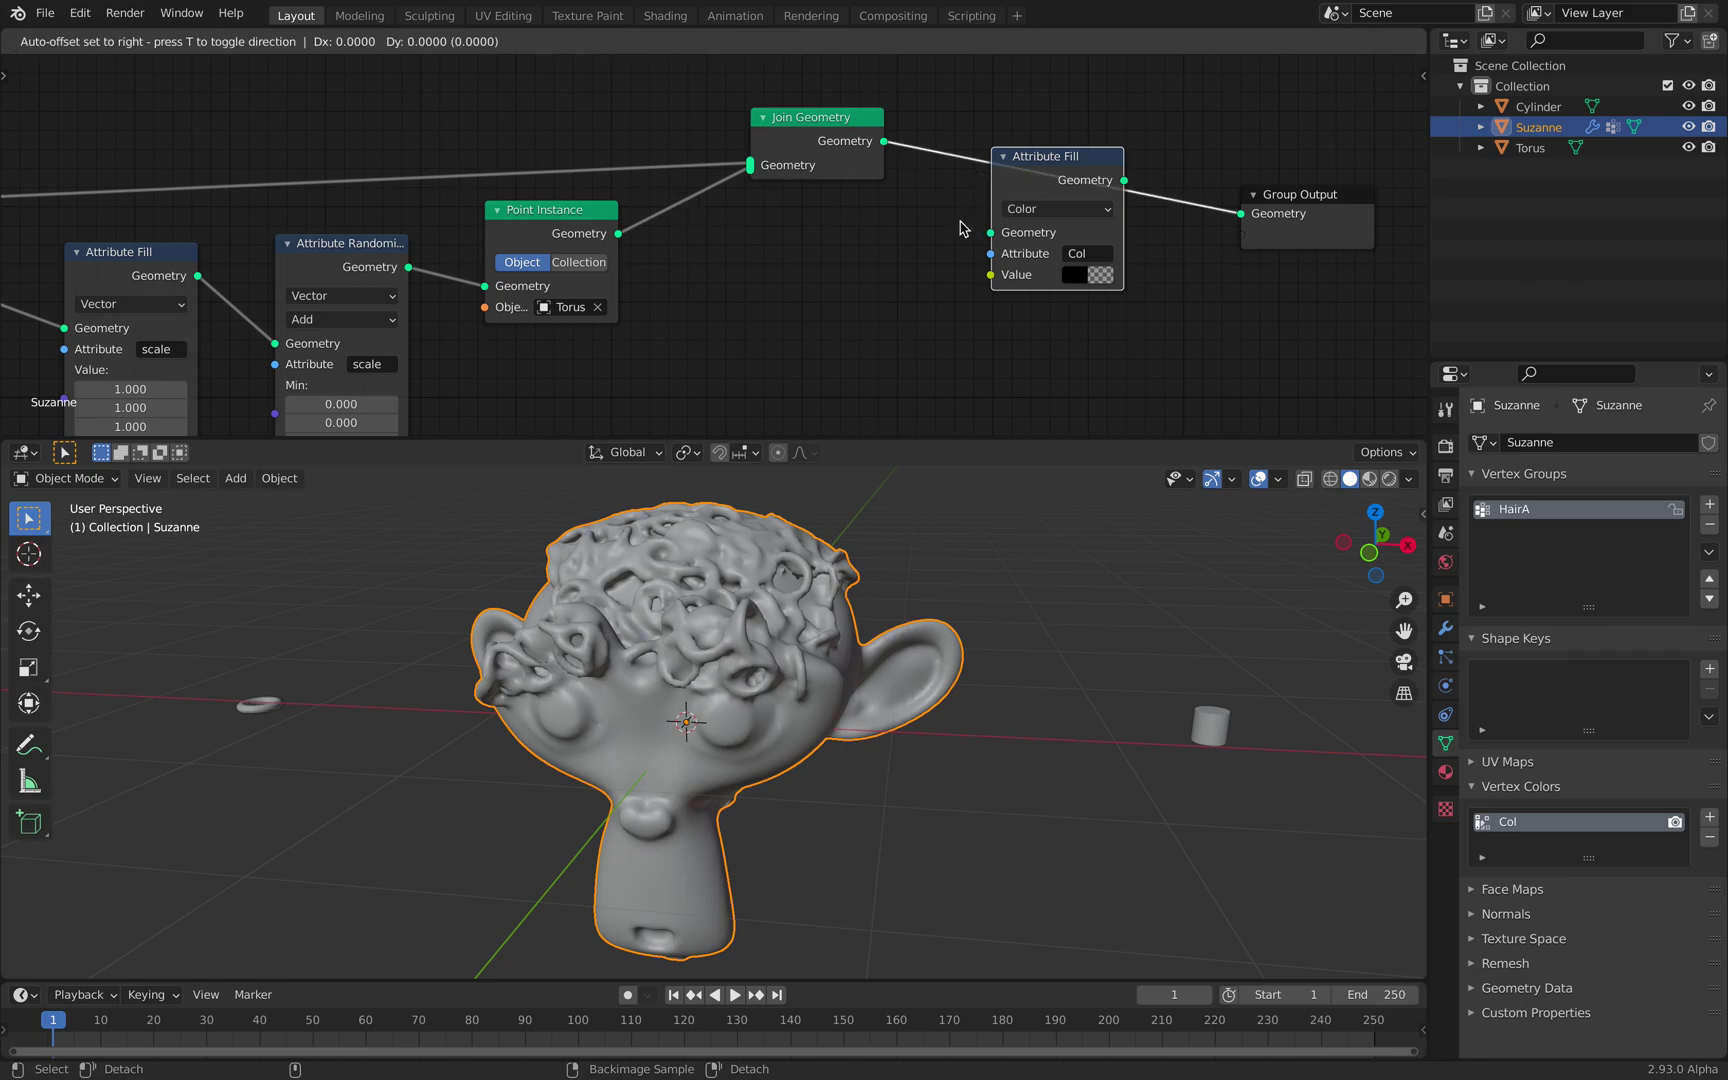
left_click(760, 204)
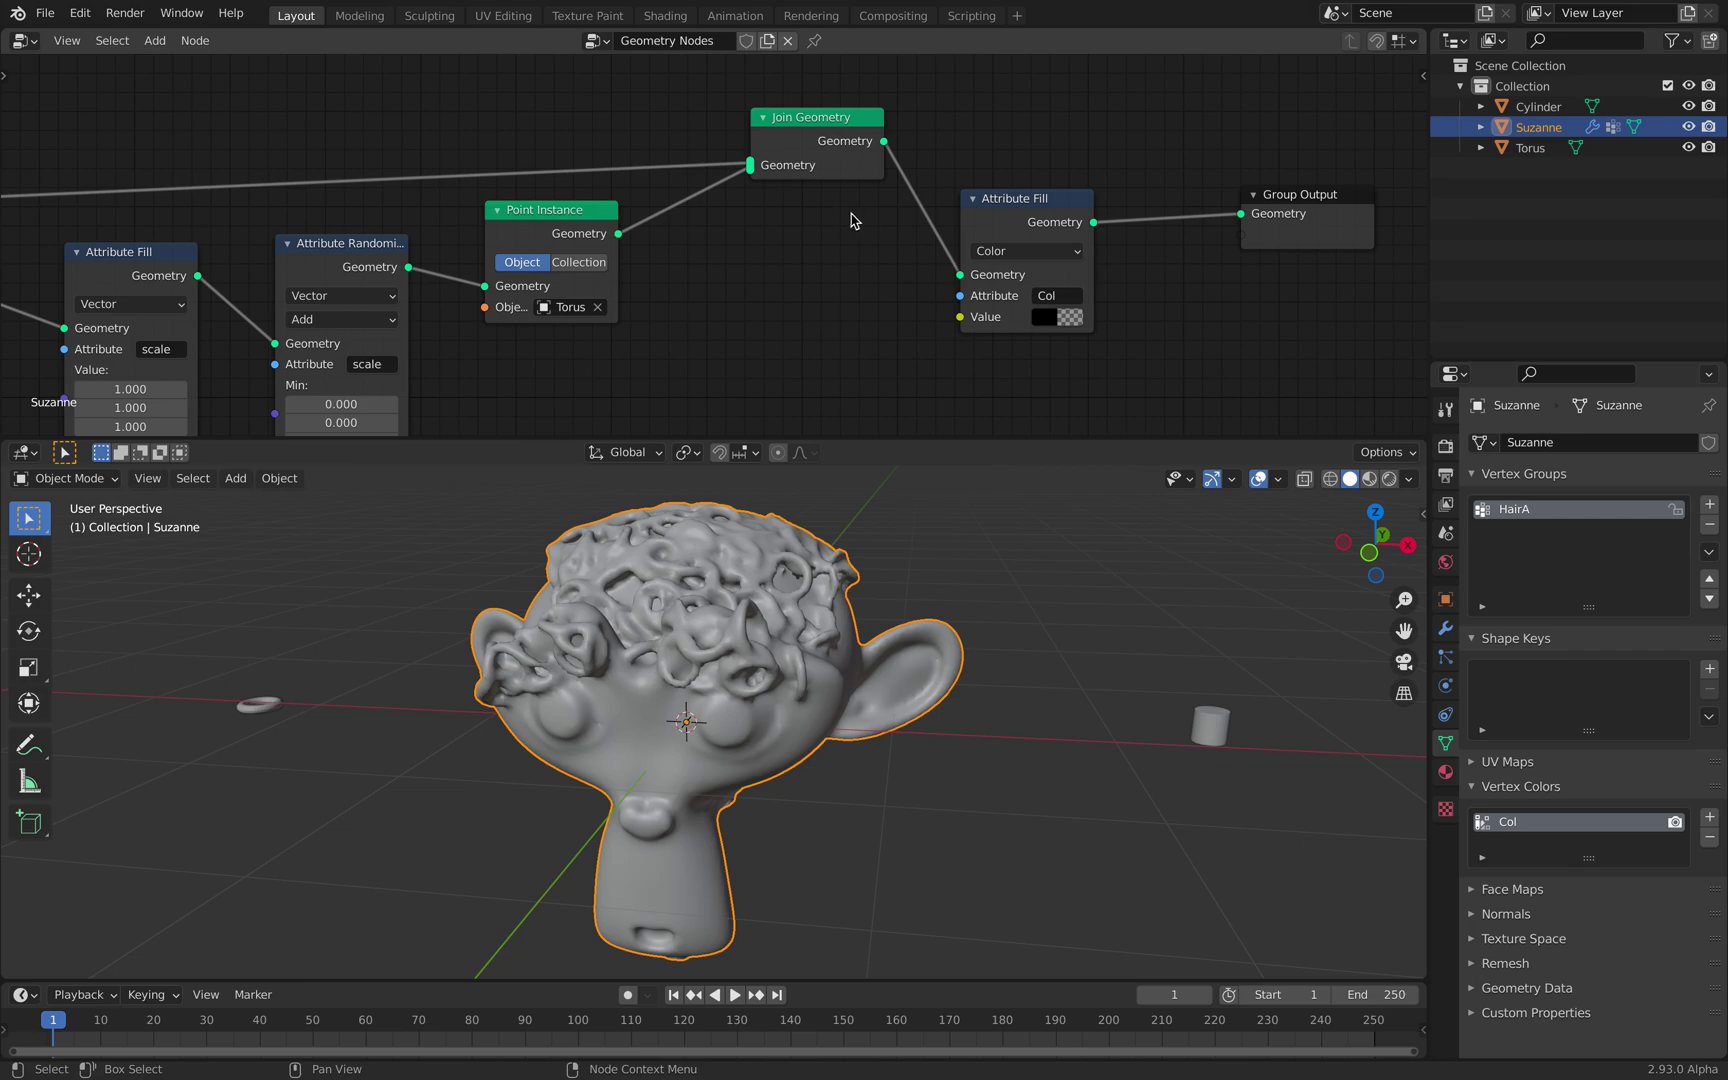
left_click(1003, 211)
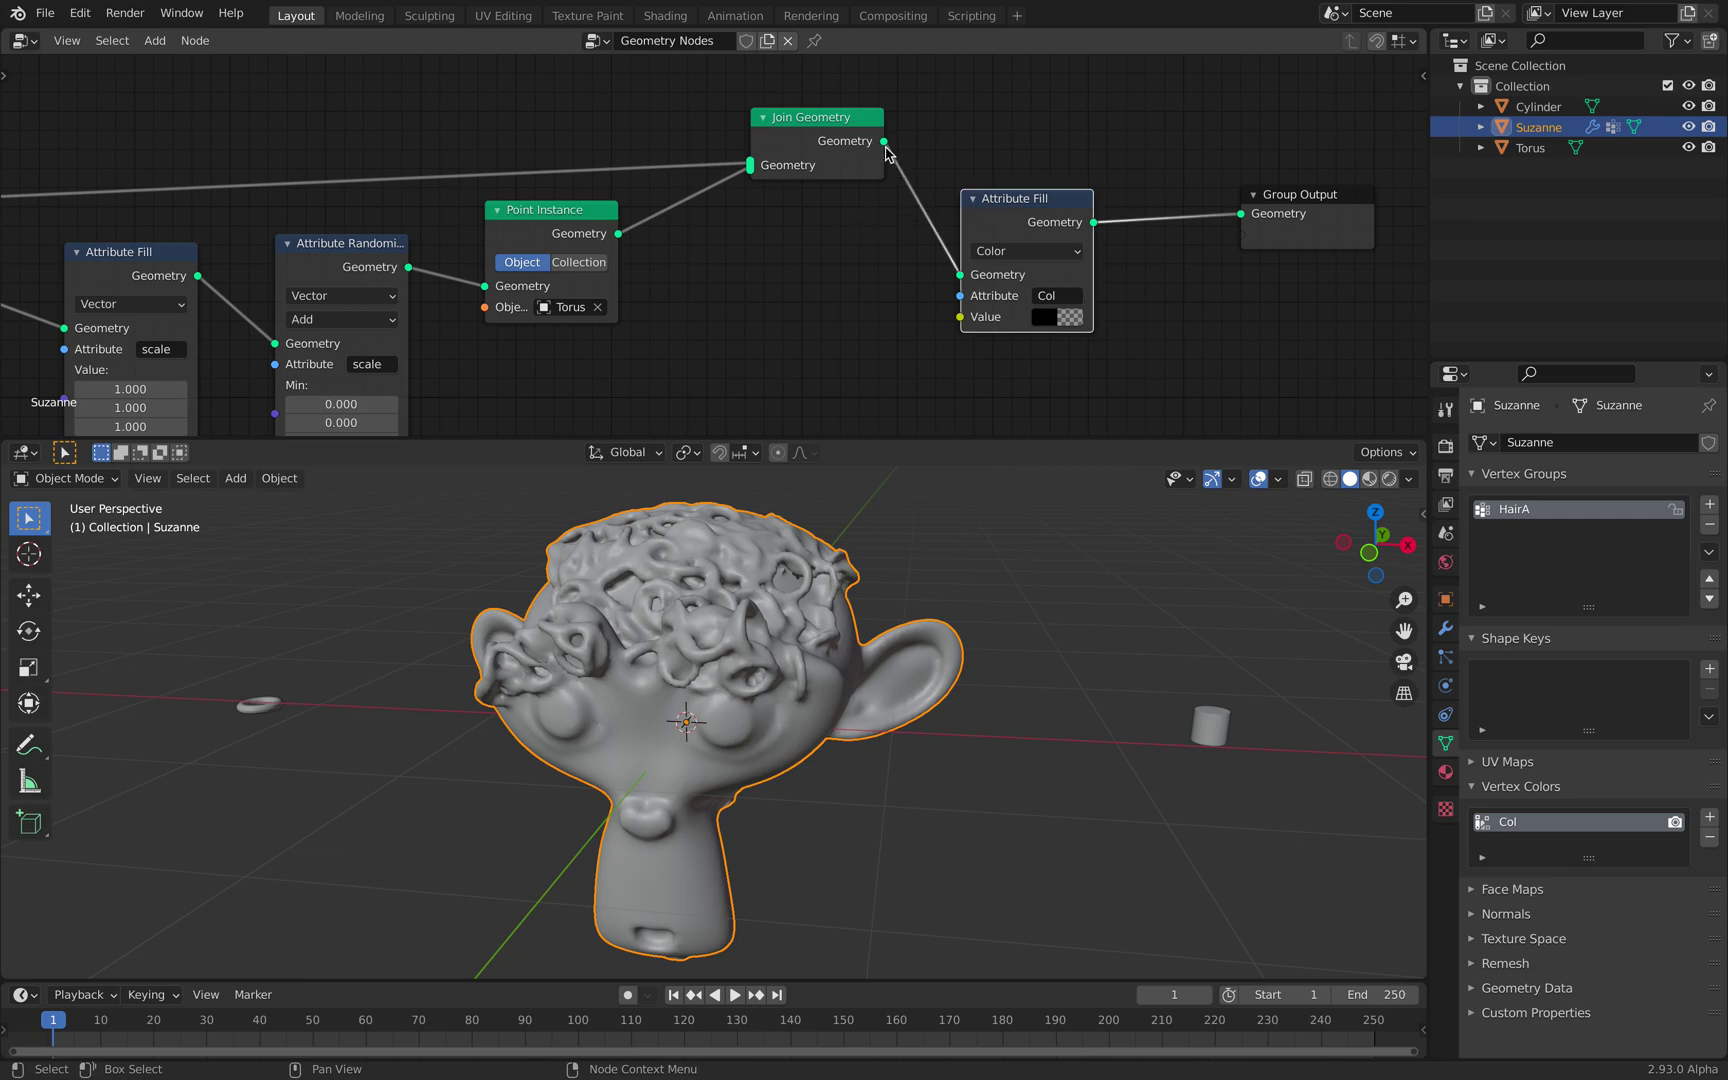
left_click_drag(885, 147, 1240, 224)
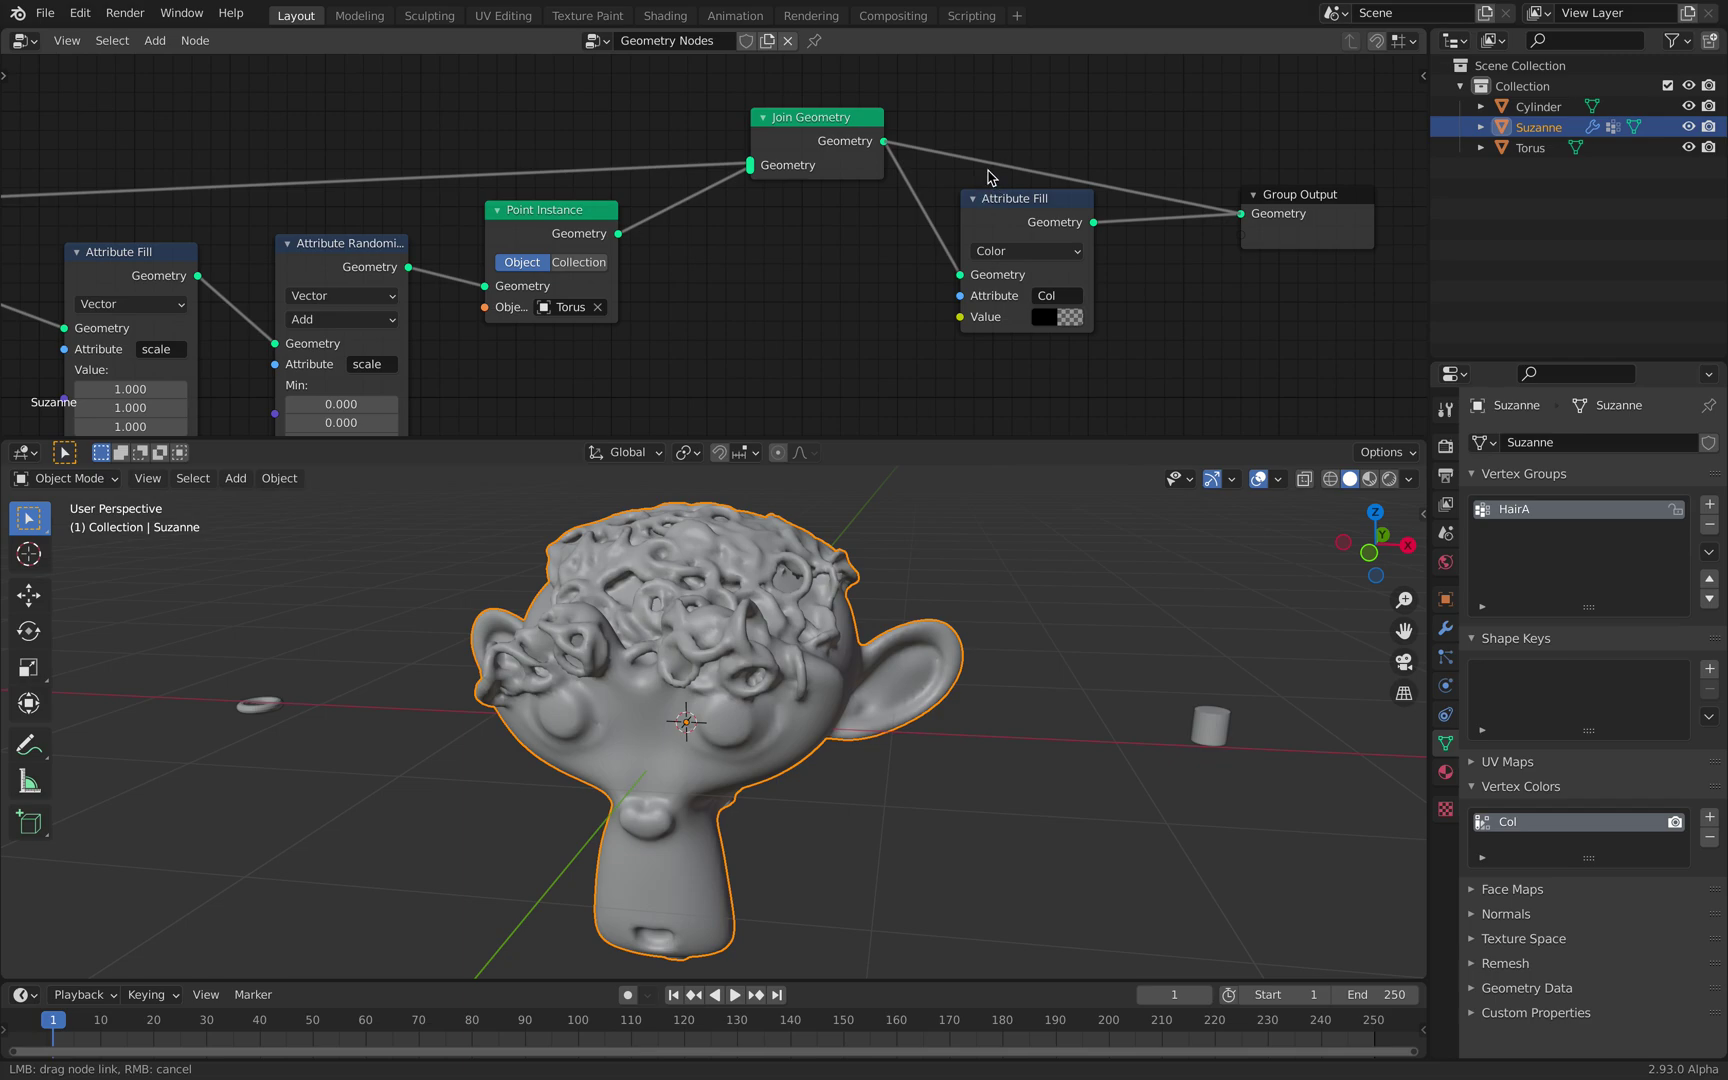
left_click_drag(990, 177, 990, 177)
middle_click_drag(1000, 135, 775, 162)
left_click_drag(775, 162, 1000, 120)
left_click_drag(963, 225, 935, 265)
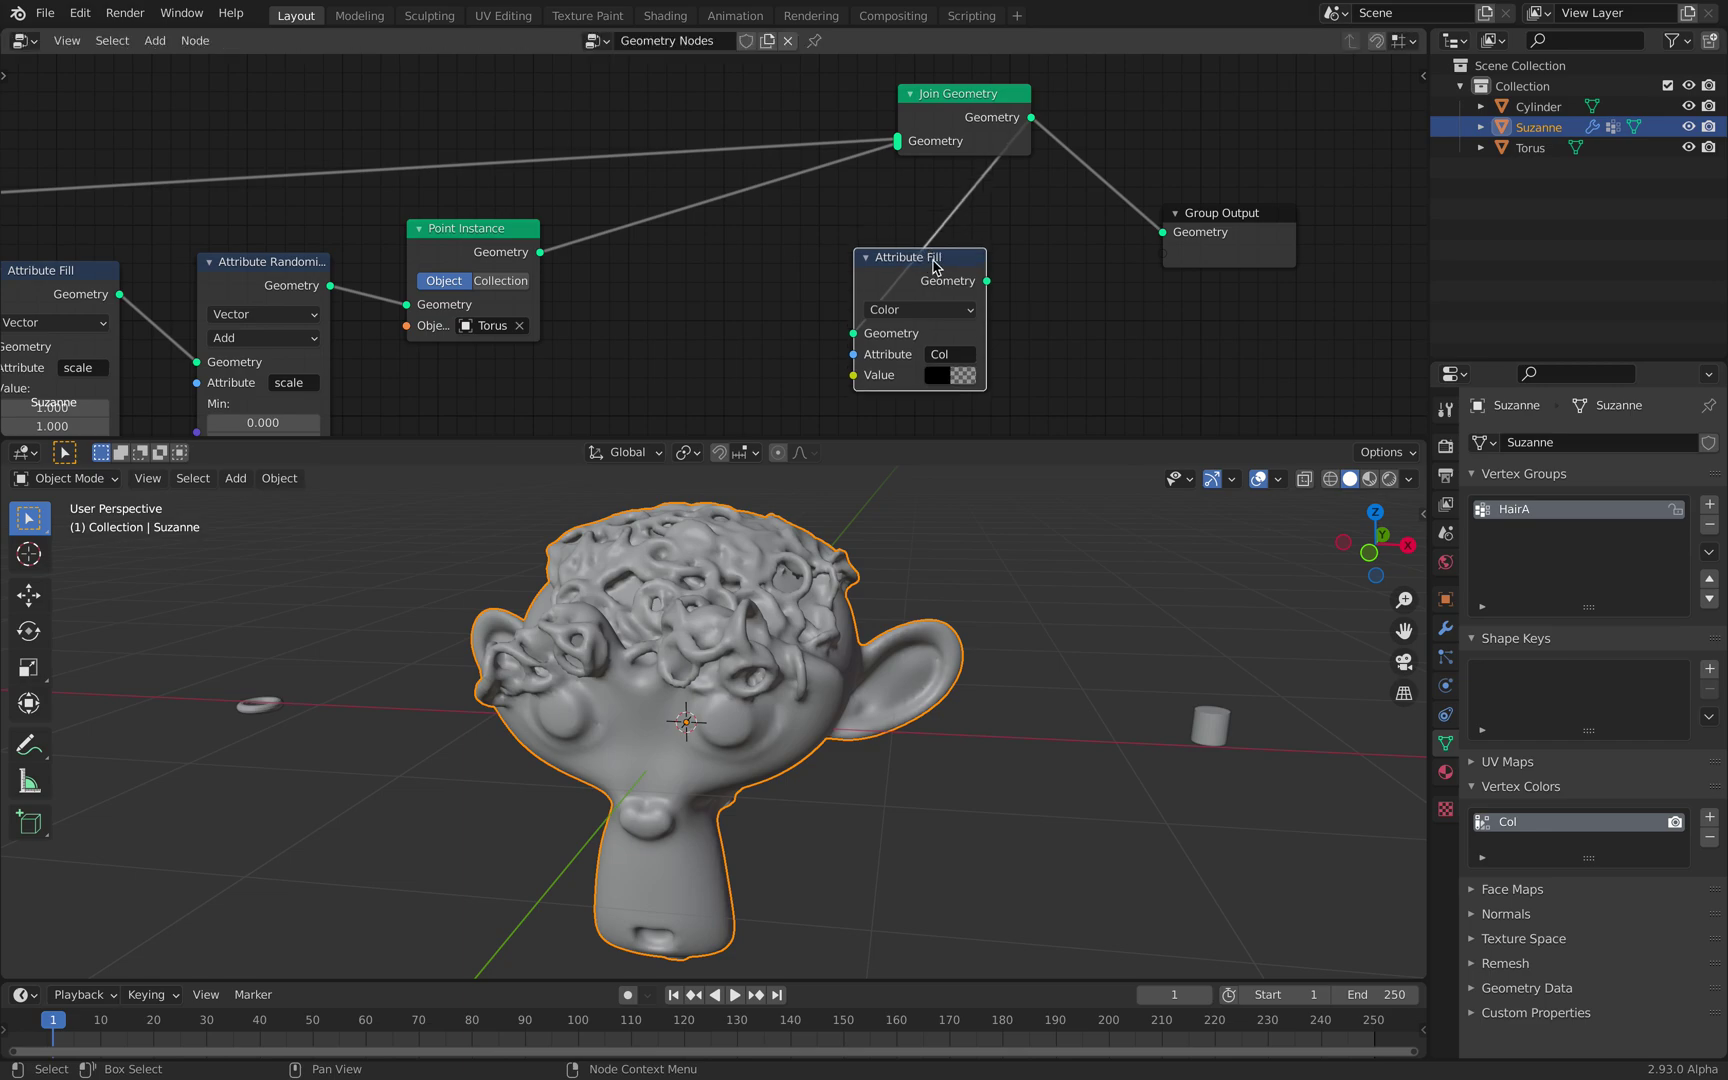
Step: Remove Suzanne's Remesh modifier and try to insert the Color Attribute Fill node between Point Instance and Join Geometry
left_click(1445, 628)
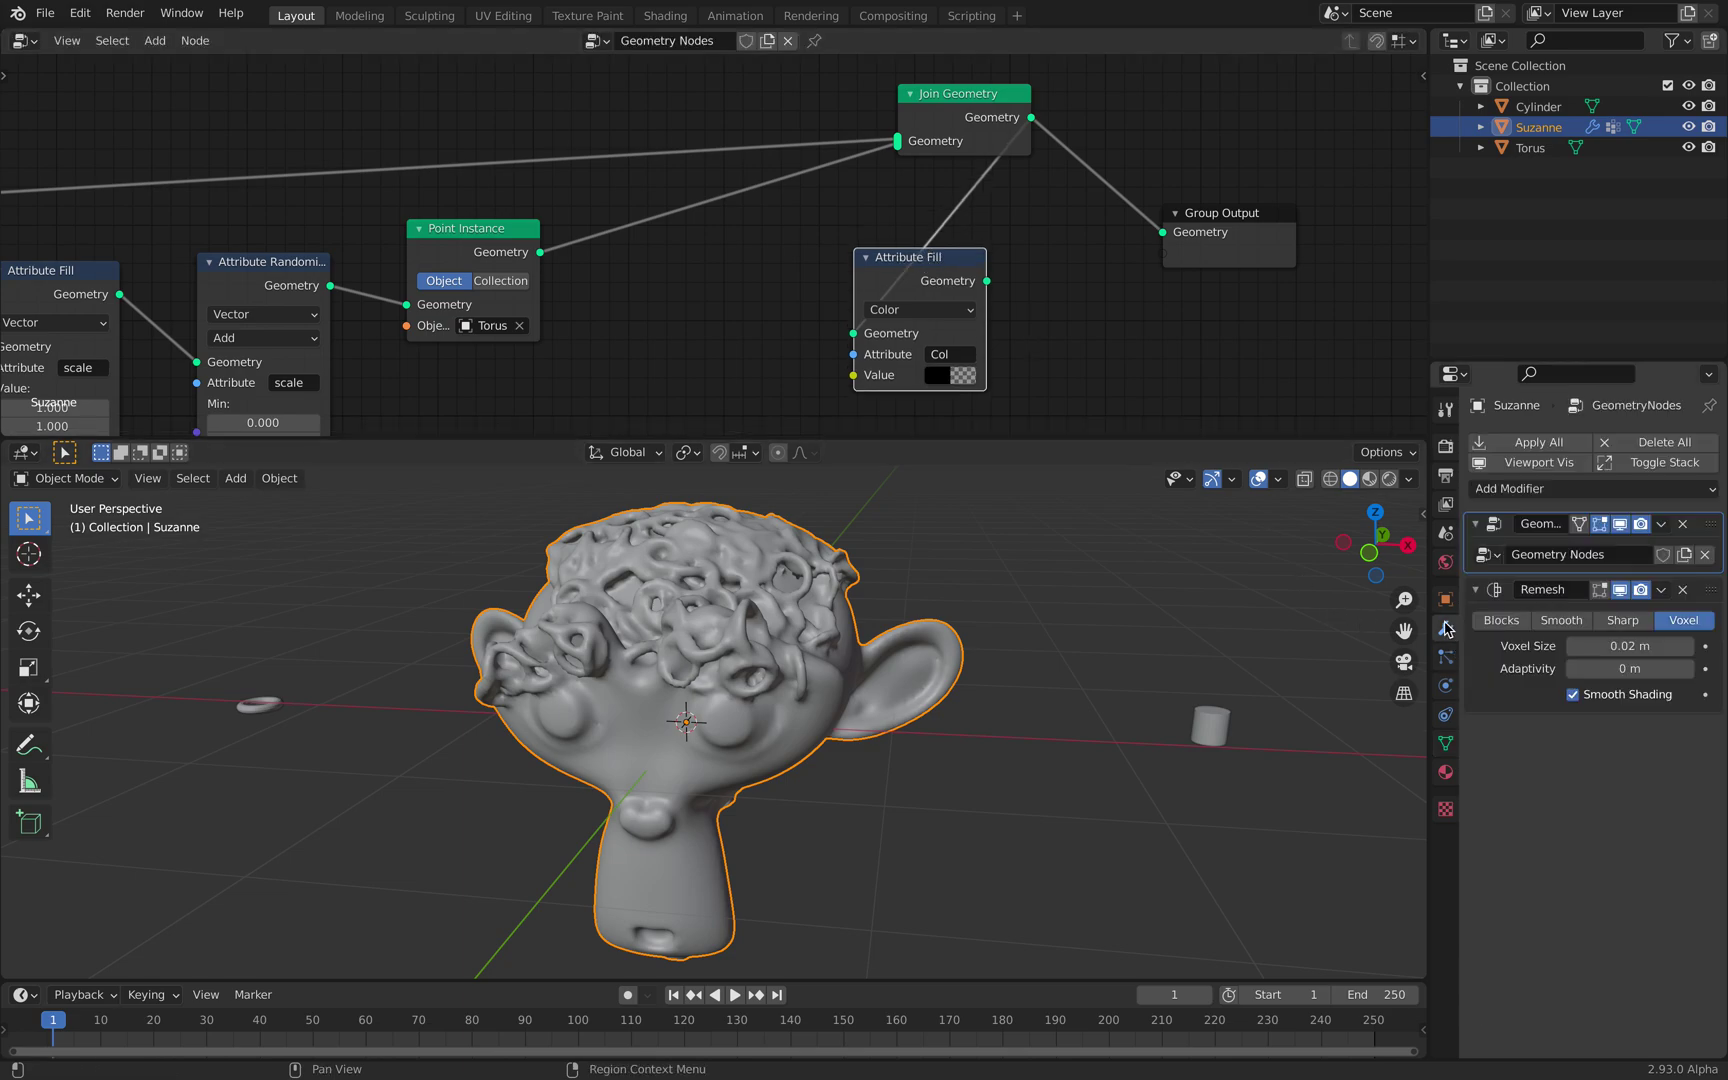
left_click(1684, 591)
left_click_drag(935, 273, 731, 180)
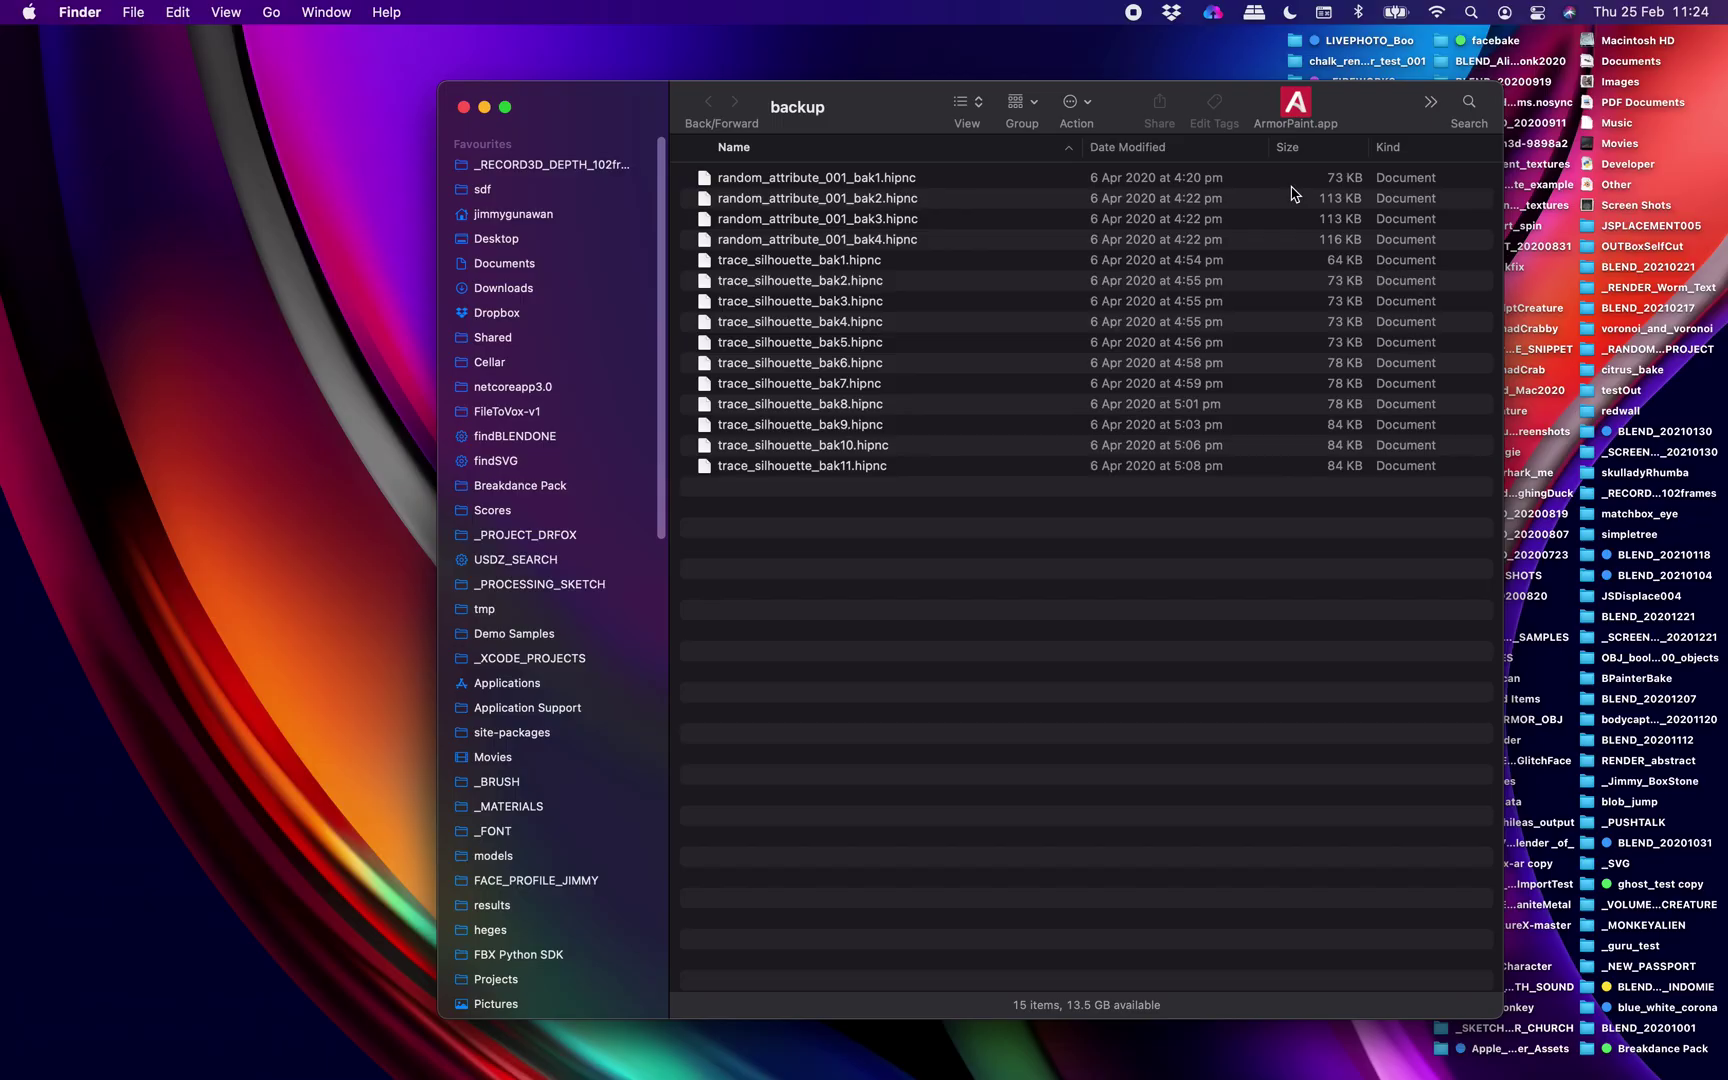
Step: Launch Blender from the Finder window, close the backup folder window and switch to the next desktop space
left_click(1429, 104)
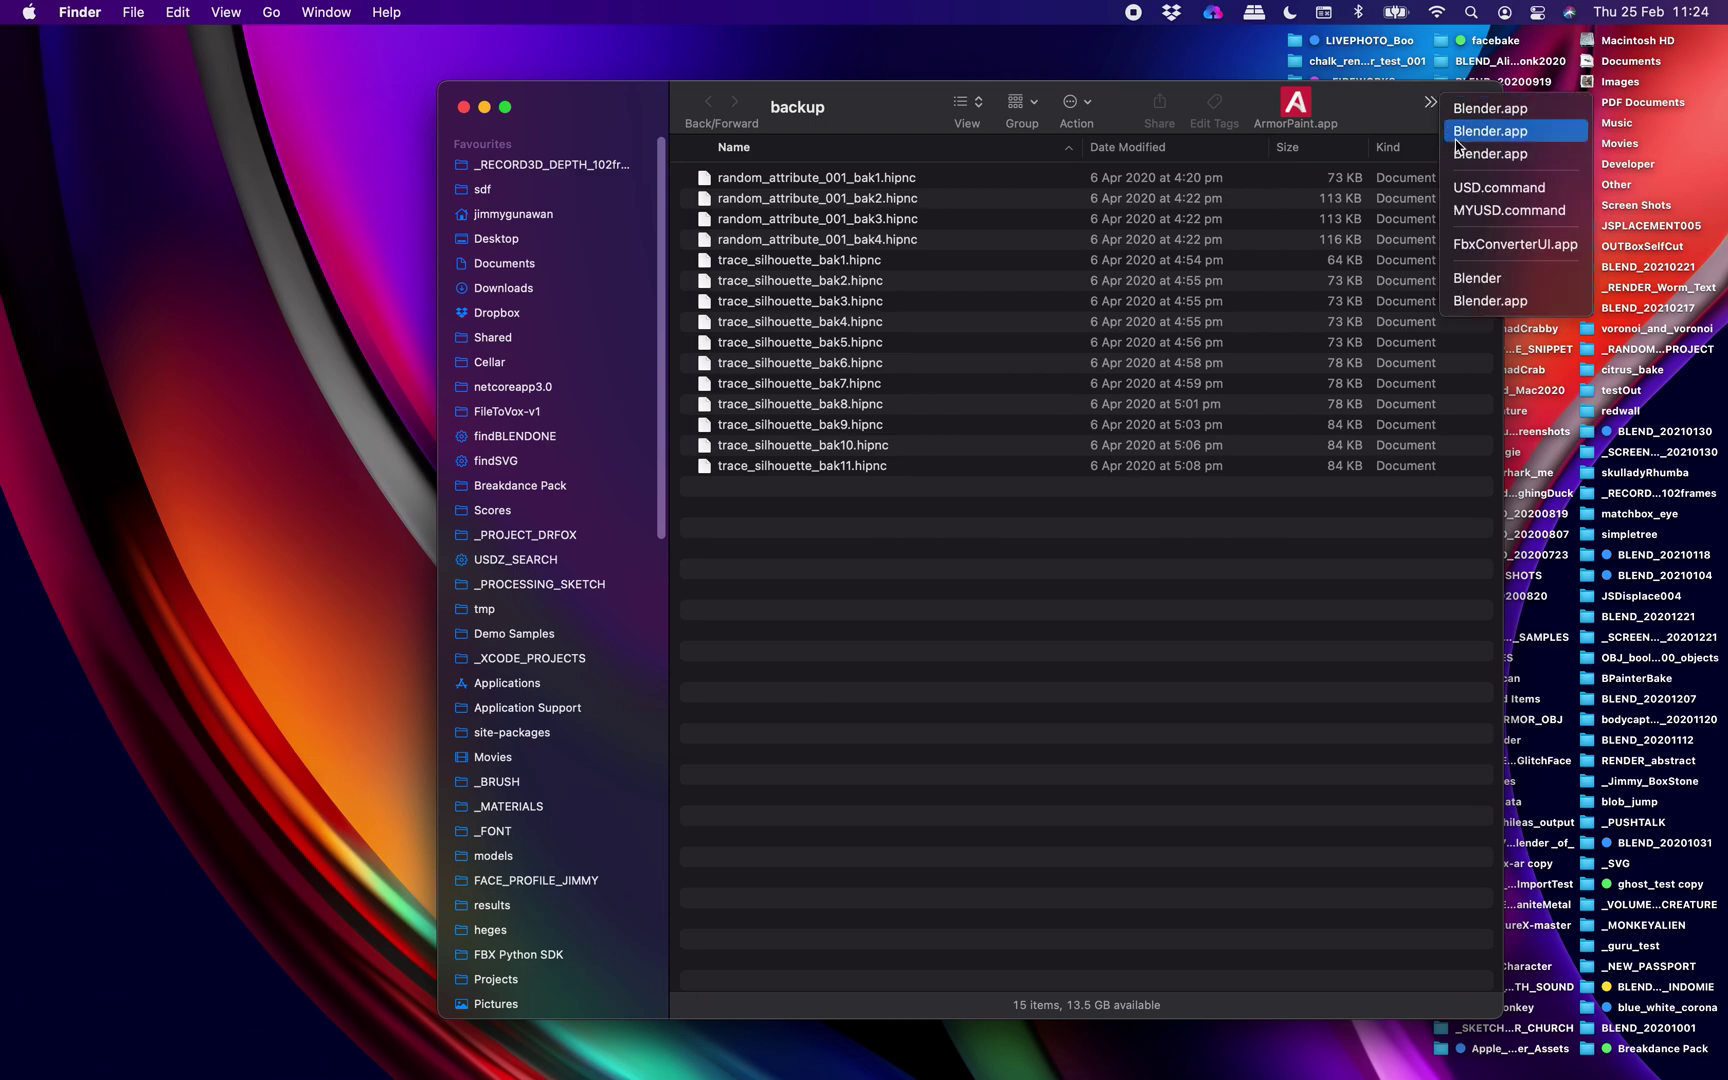
left_click(1461, 112)
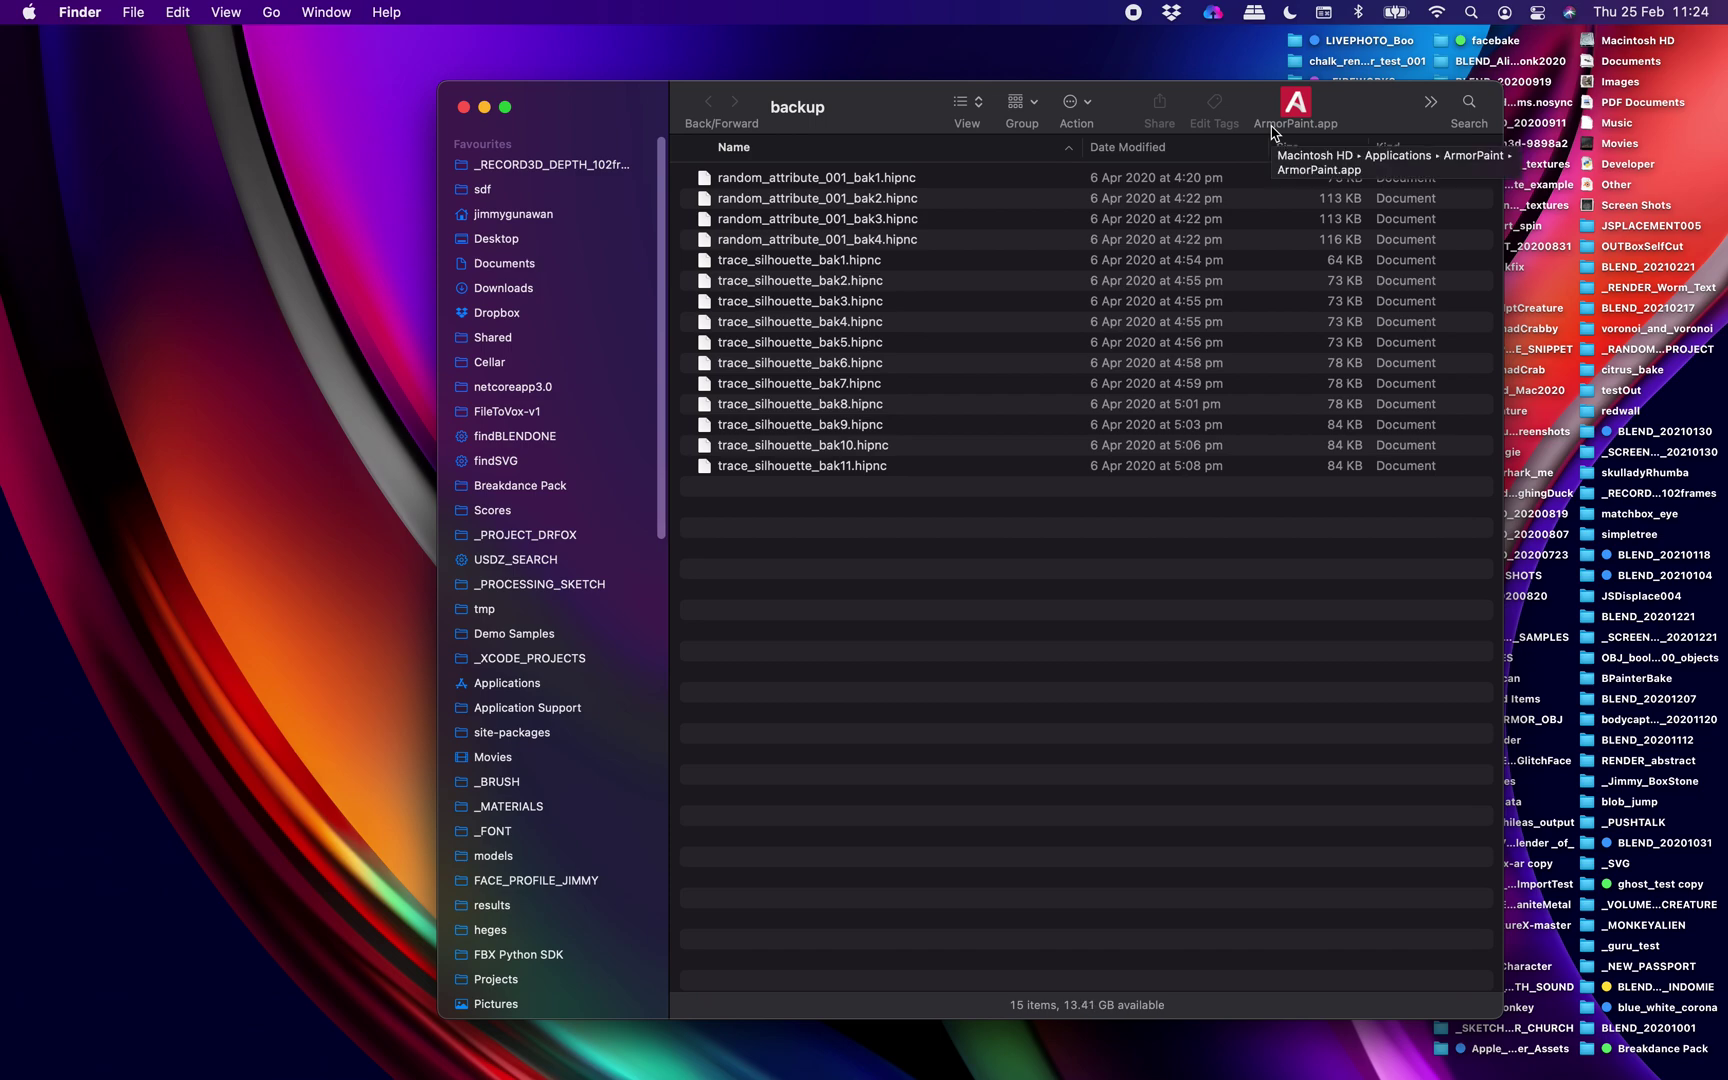
left_click(464, 108)
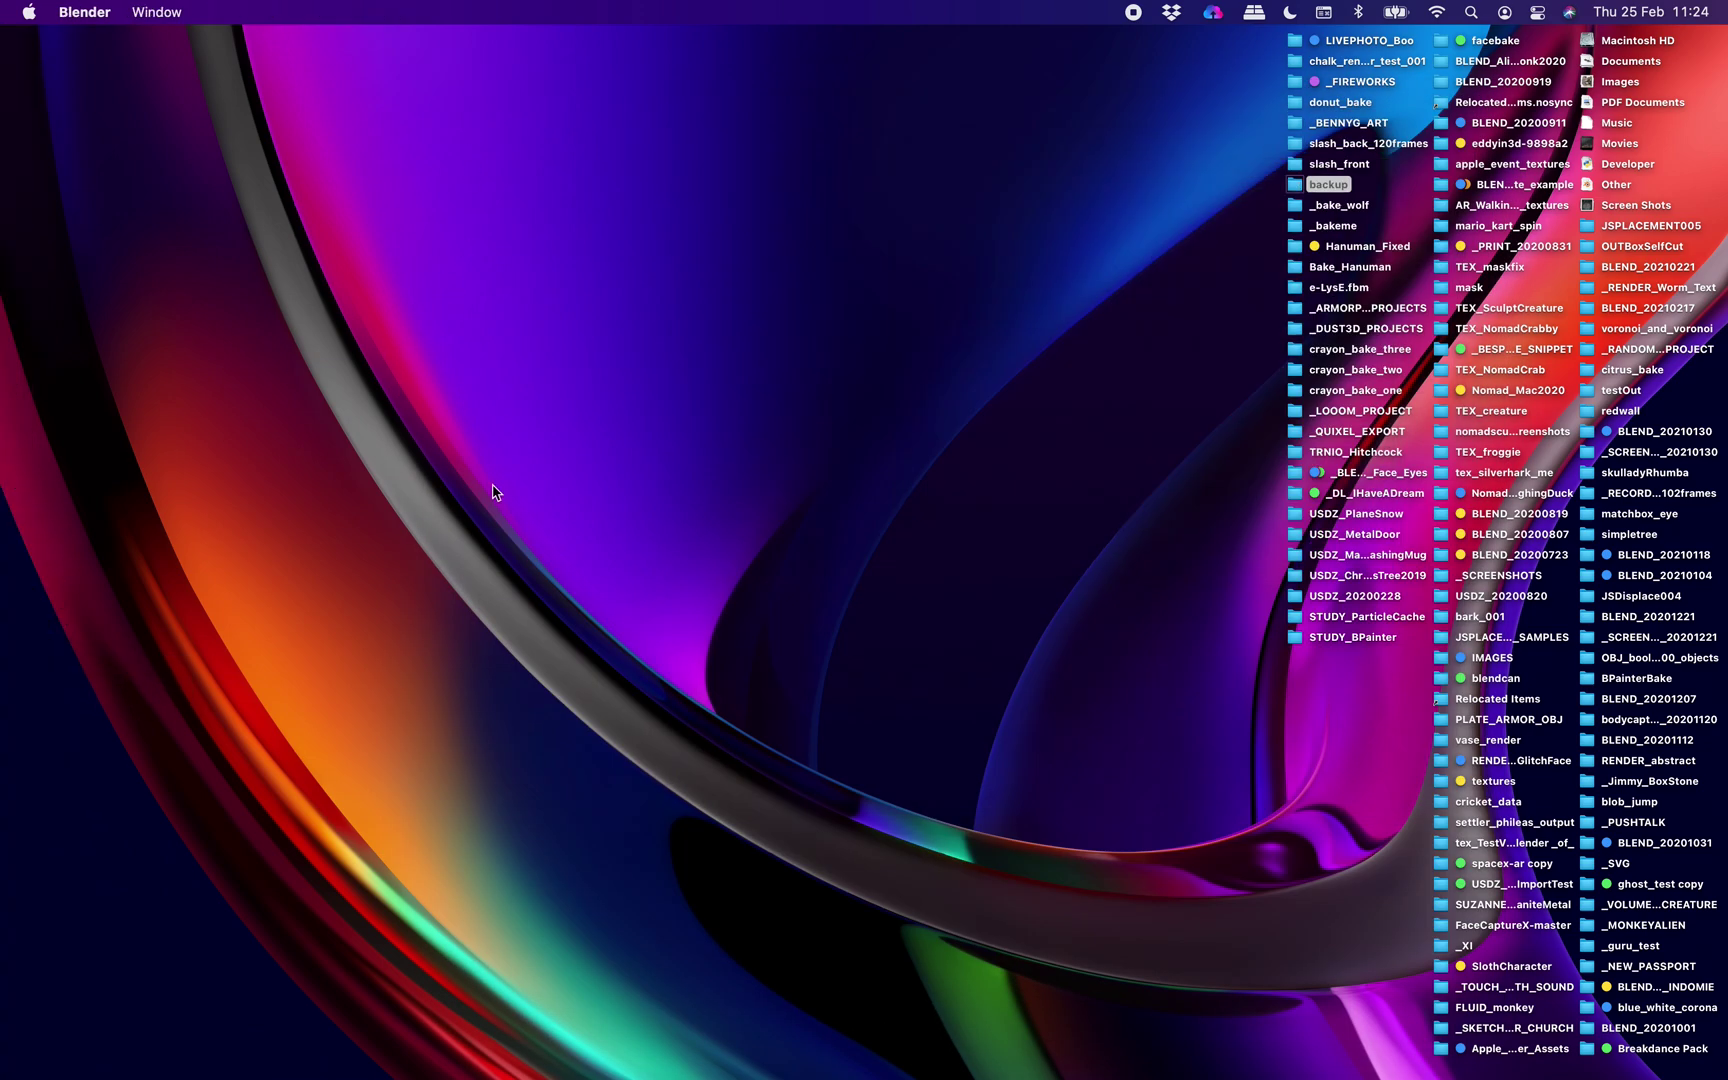
key("ctrl+Right")
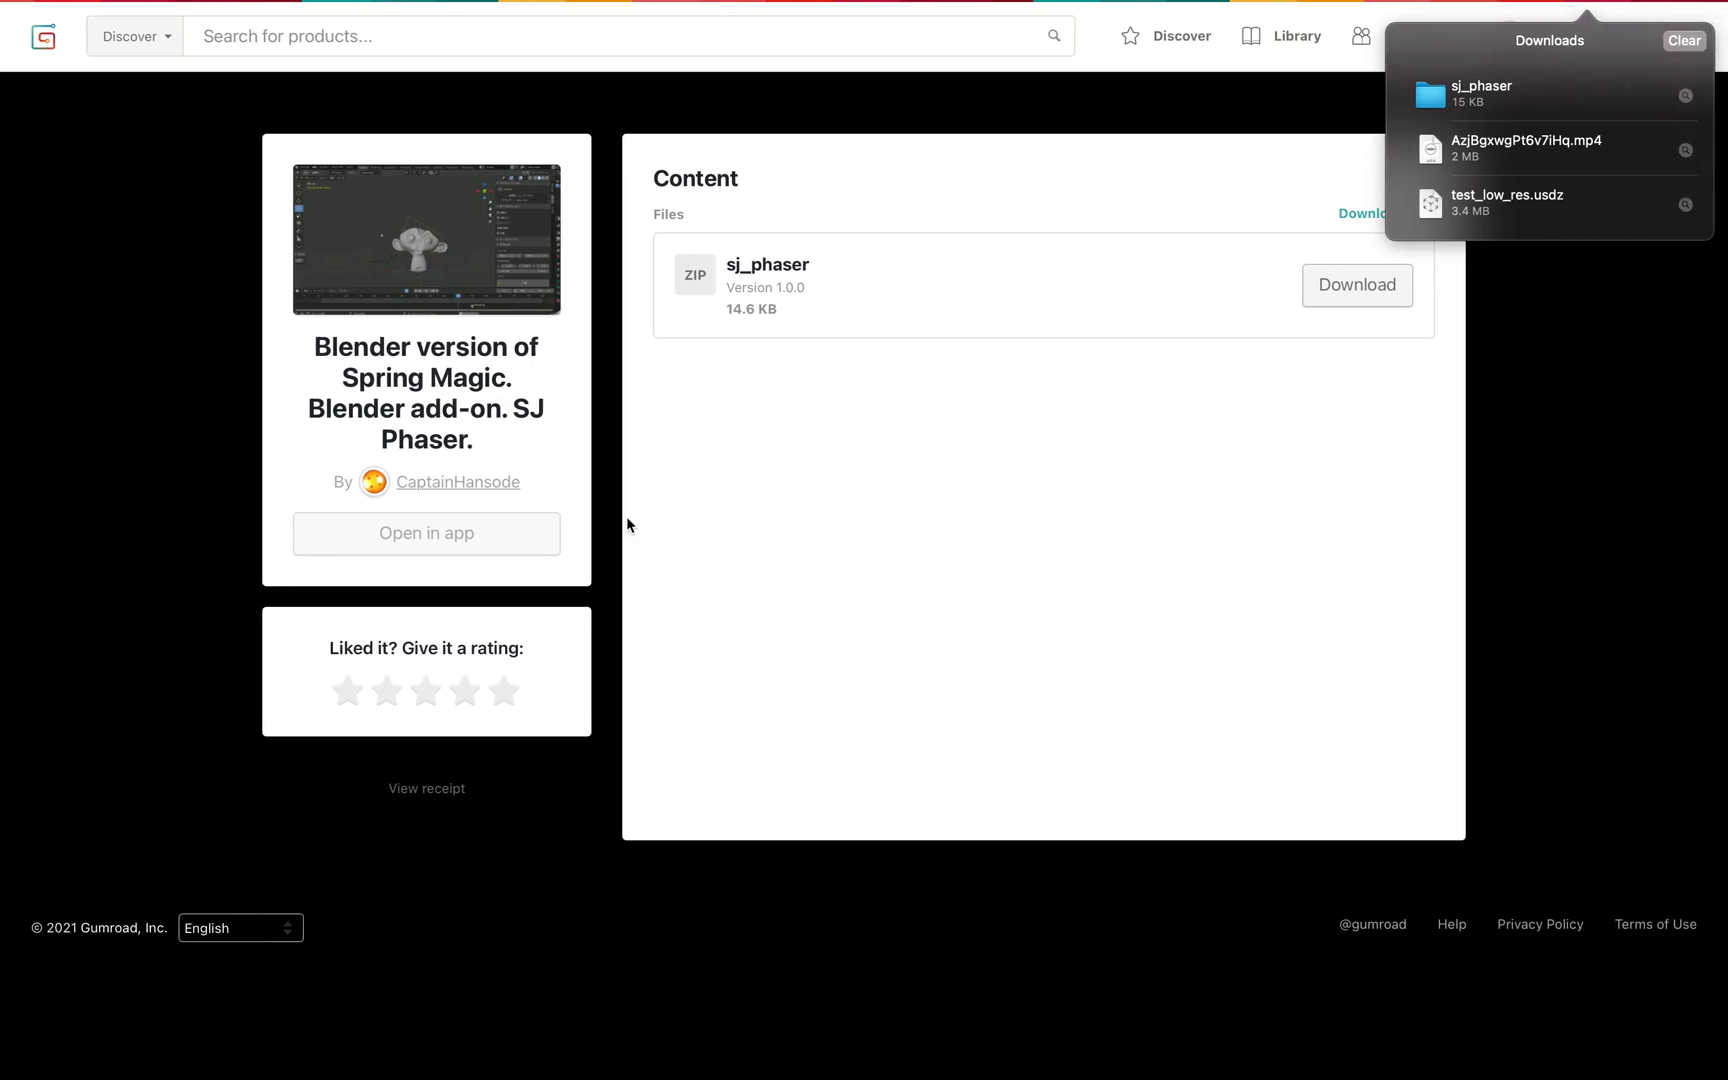
Step: Switch back to the desktop space, launch Blender, dismiss its splash screen and make the window full screen
key("ctrl+Left")
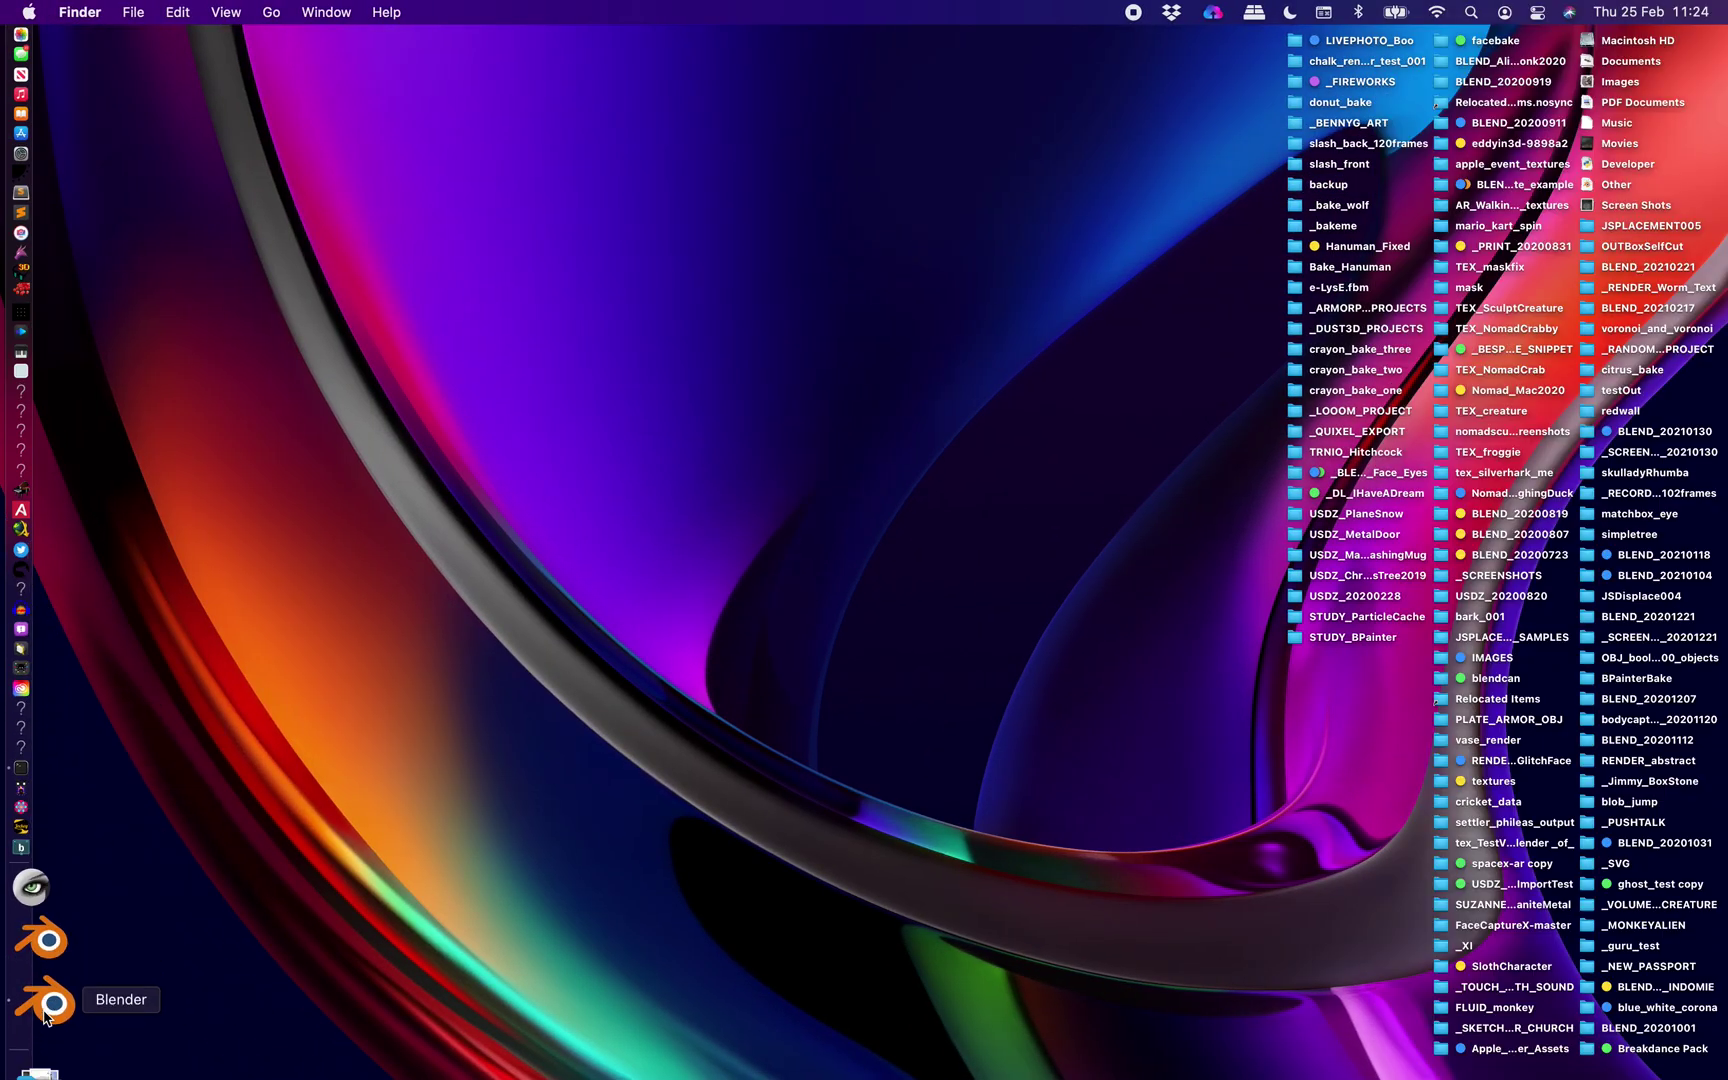
left_click(44, 1005)
left_click(408, 575)
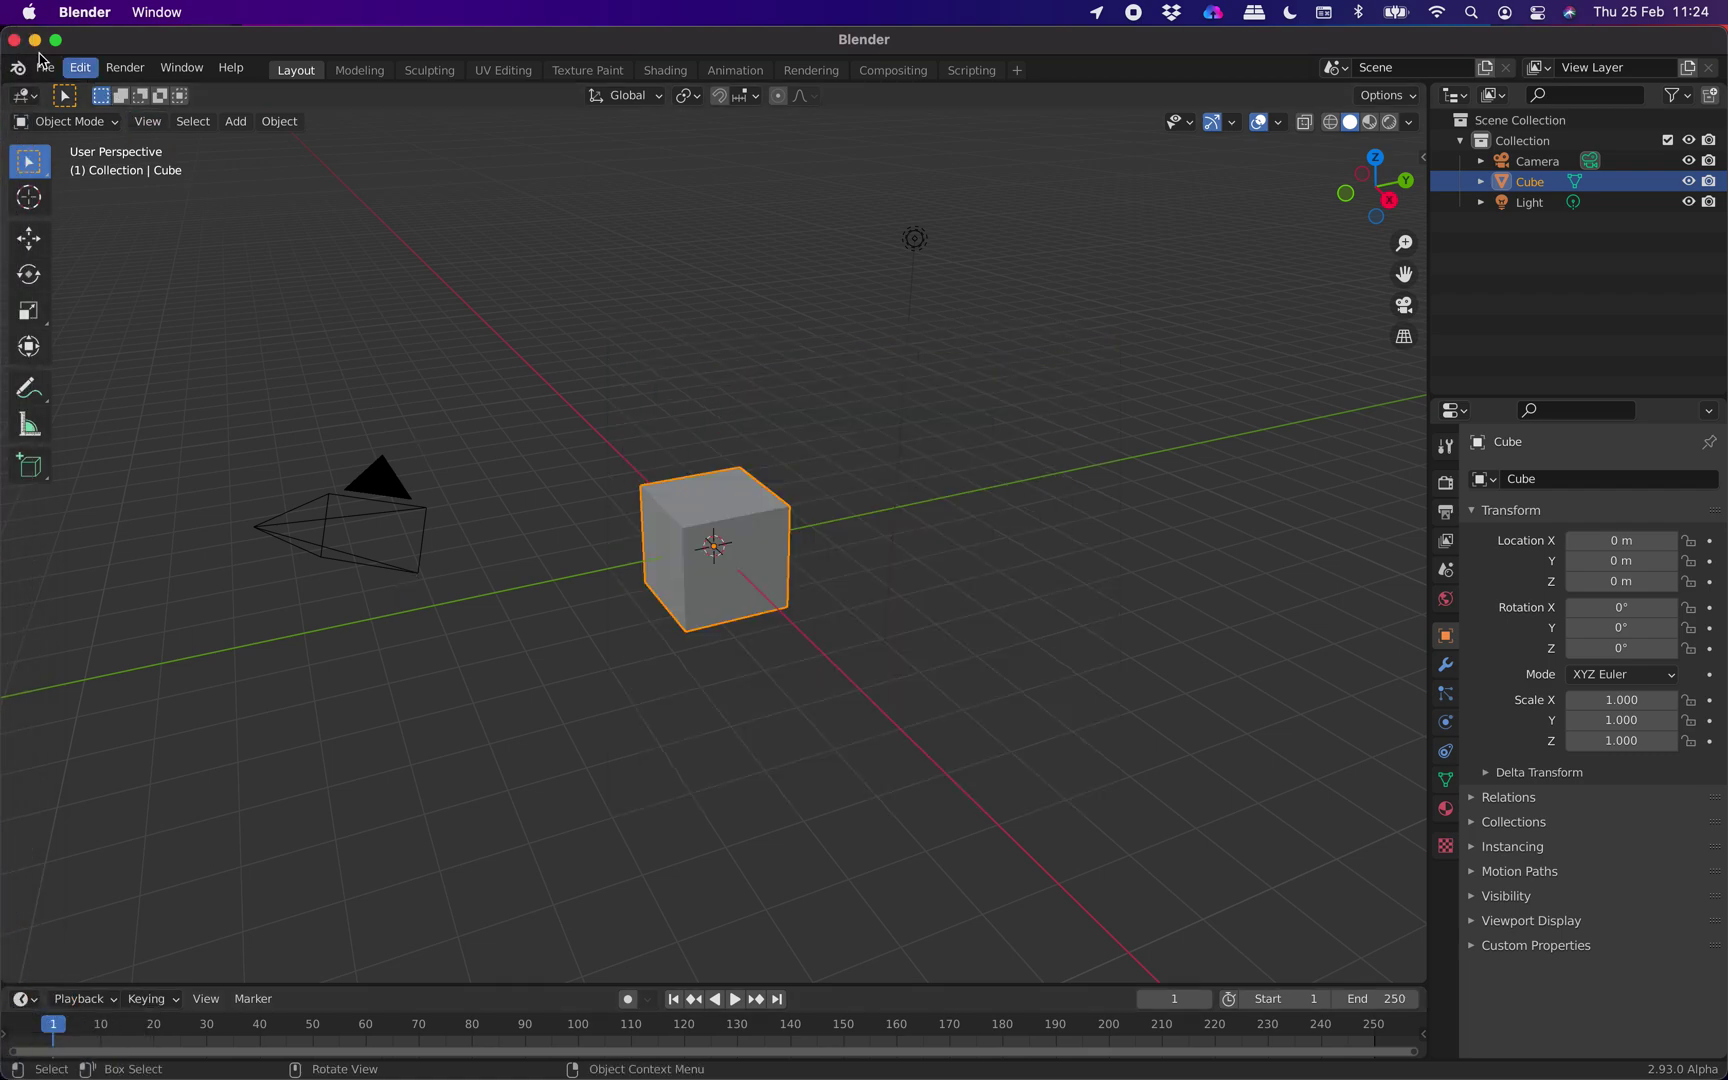
left_click(18, 68)
left_click(59, 92)
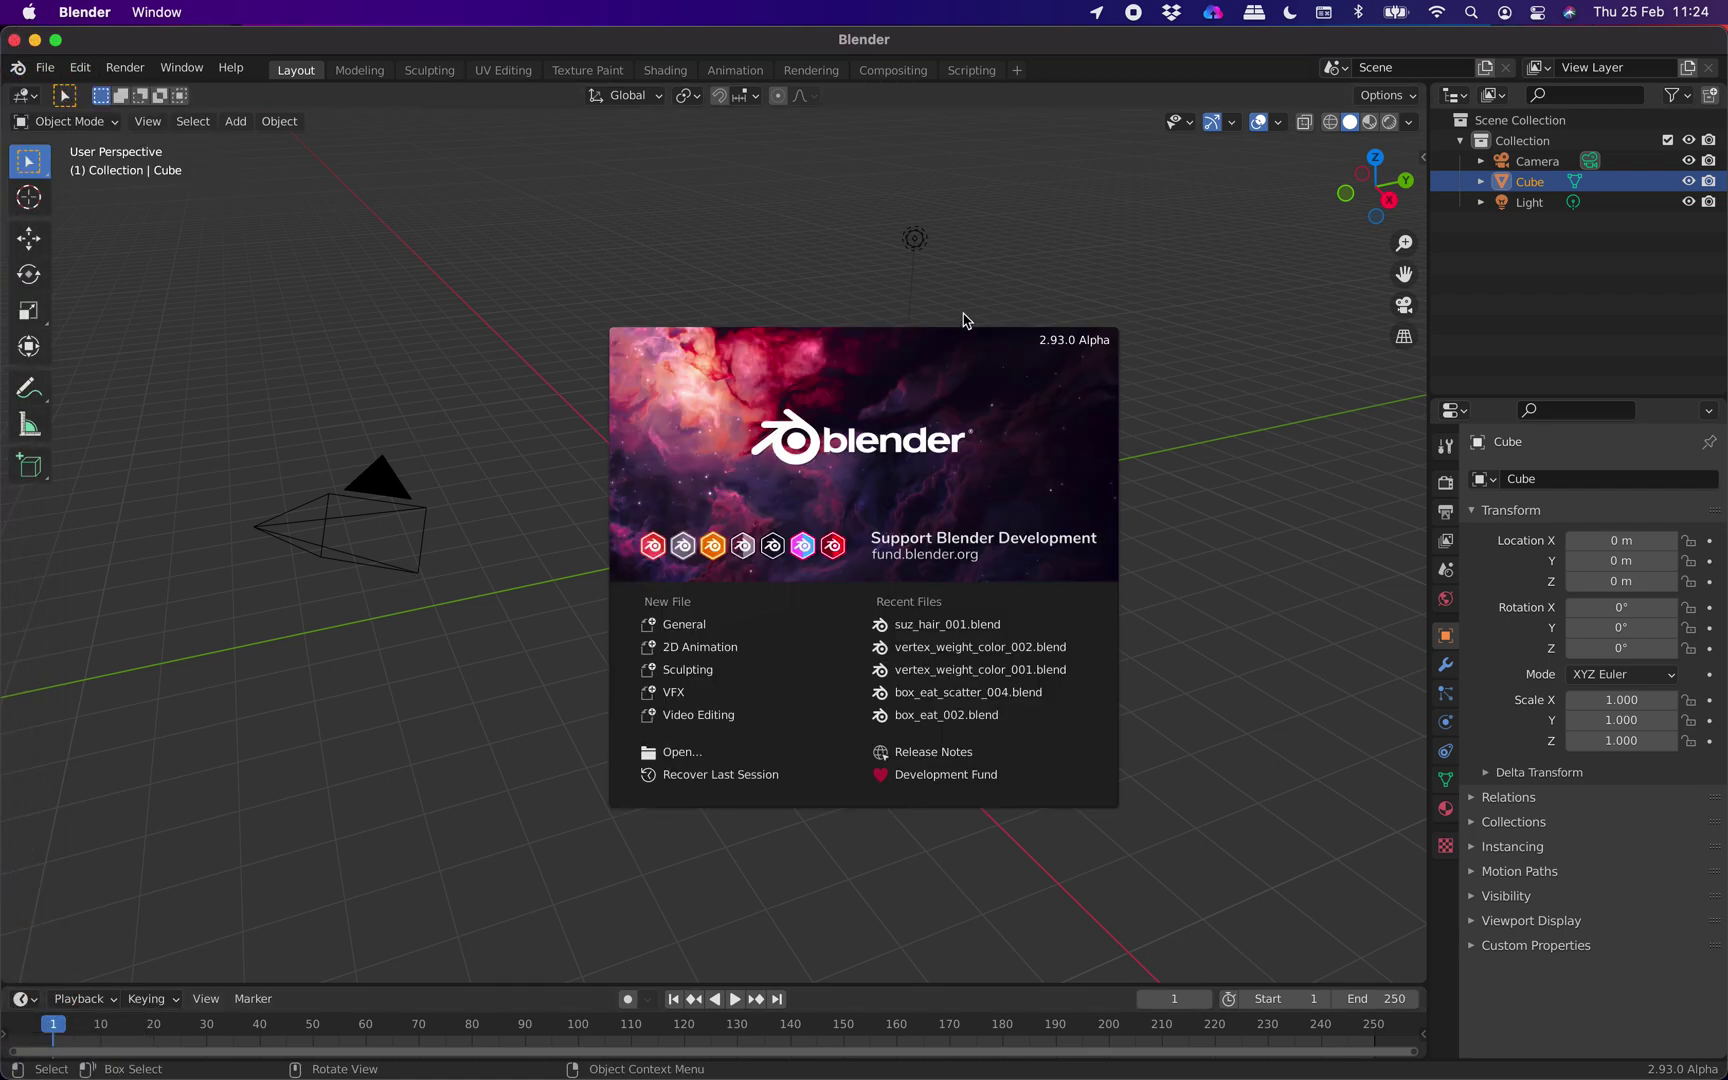
left_click(420, 236)
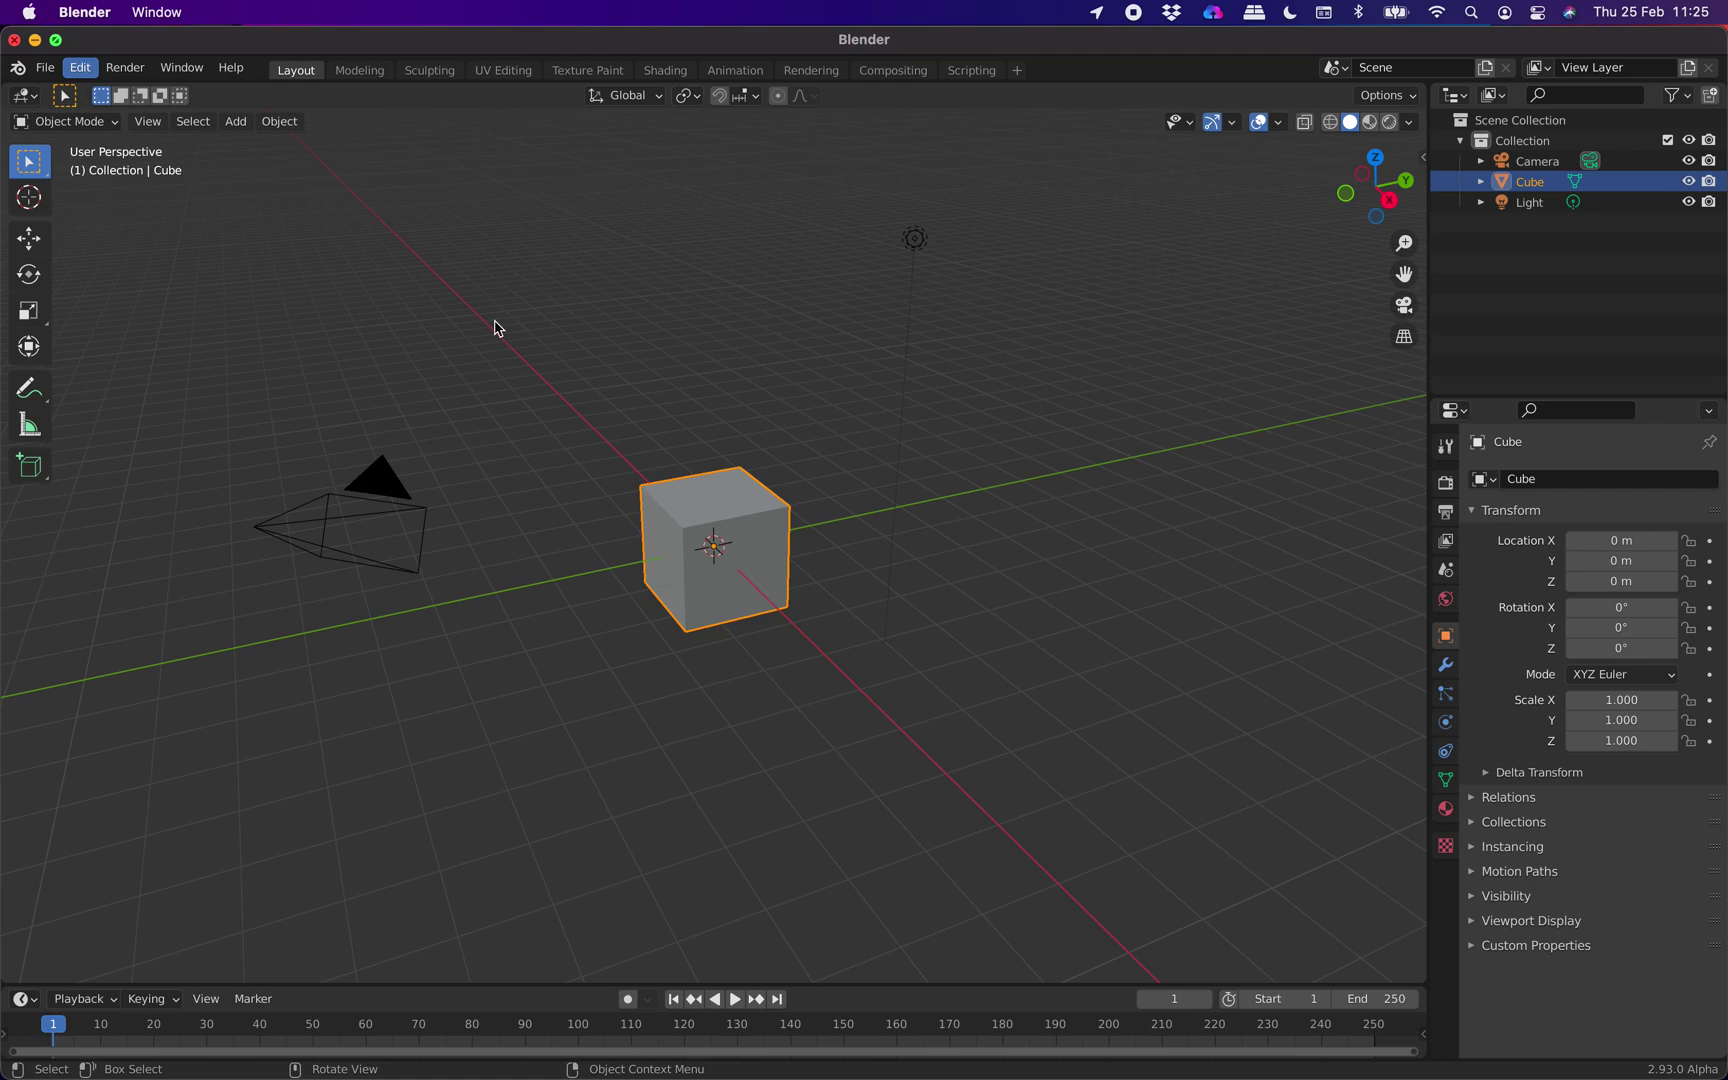
key("ctrl+super+f")
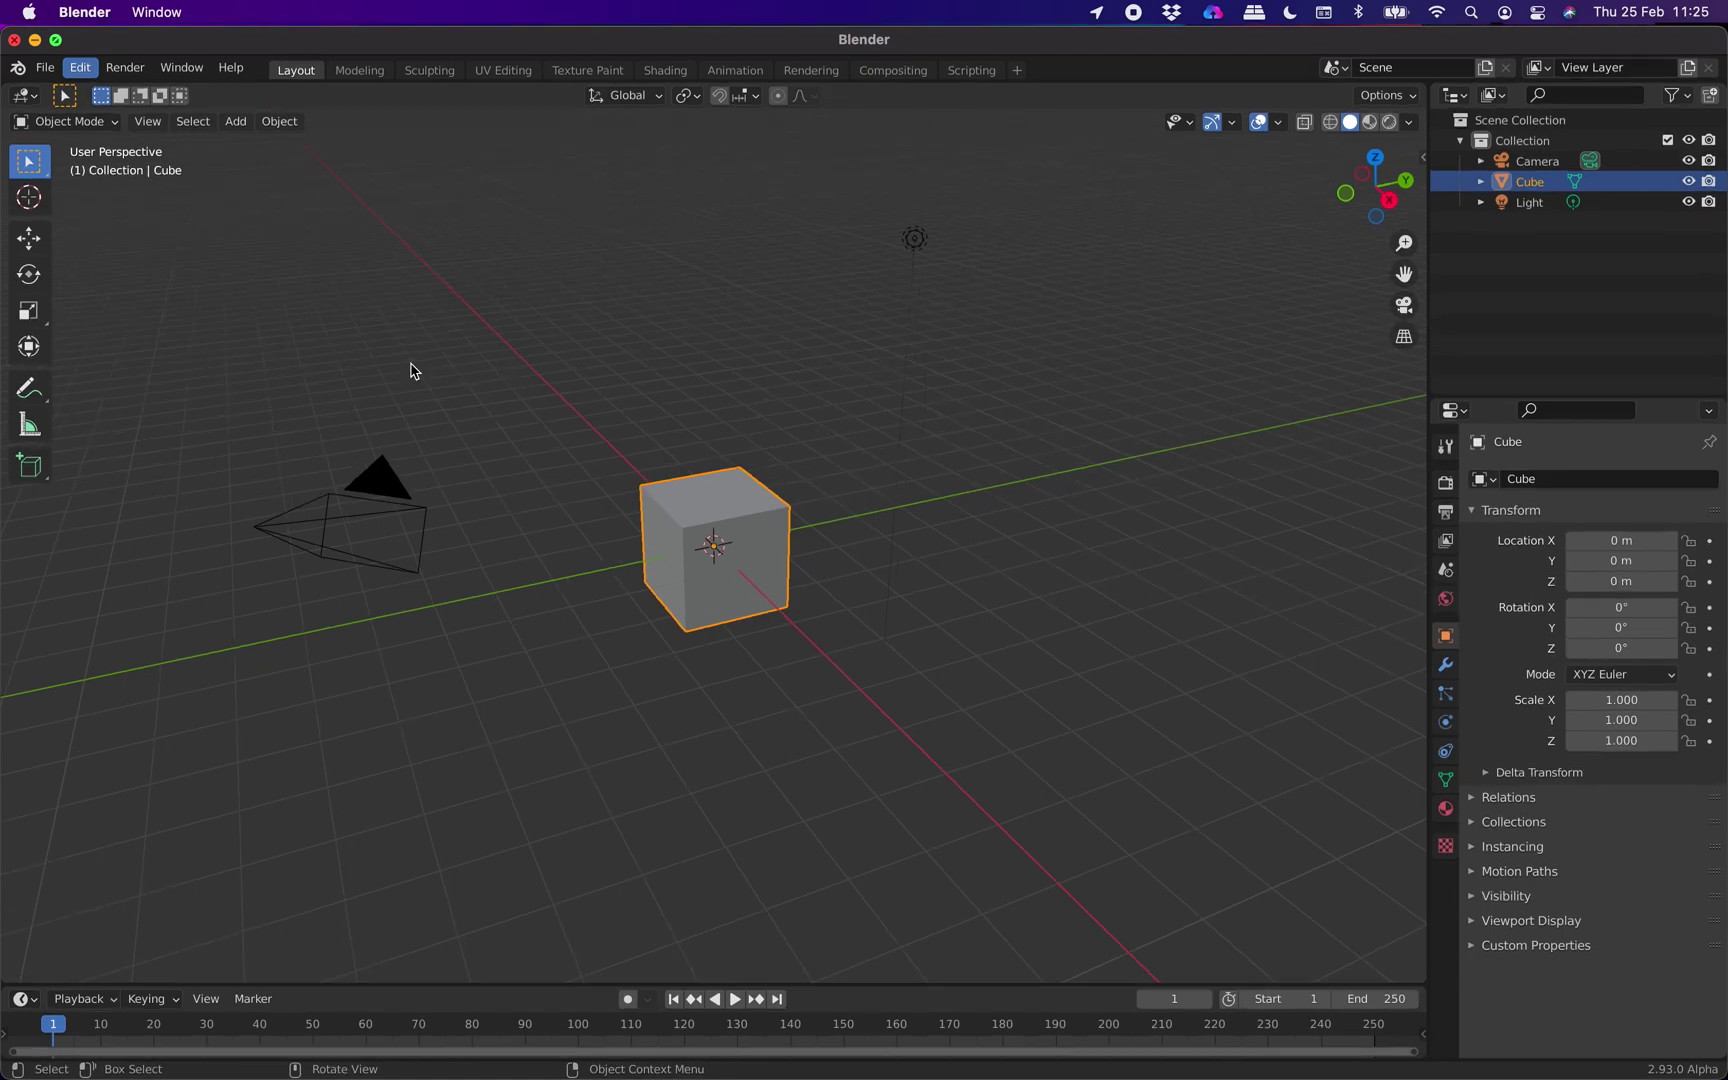
Step: Open the recent file suz_hair_001.blend and remove Suzanne's Remesh modifier
left_click(46, 14)
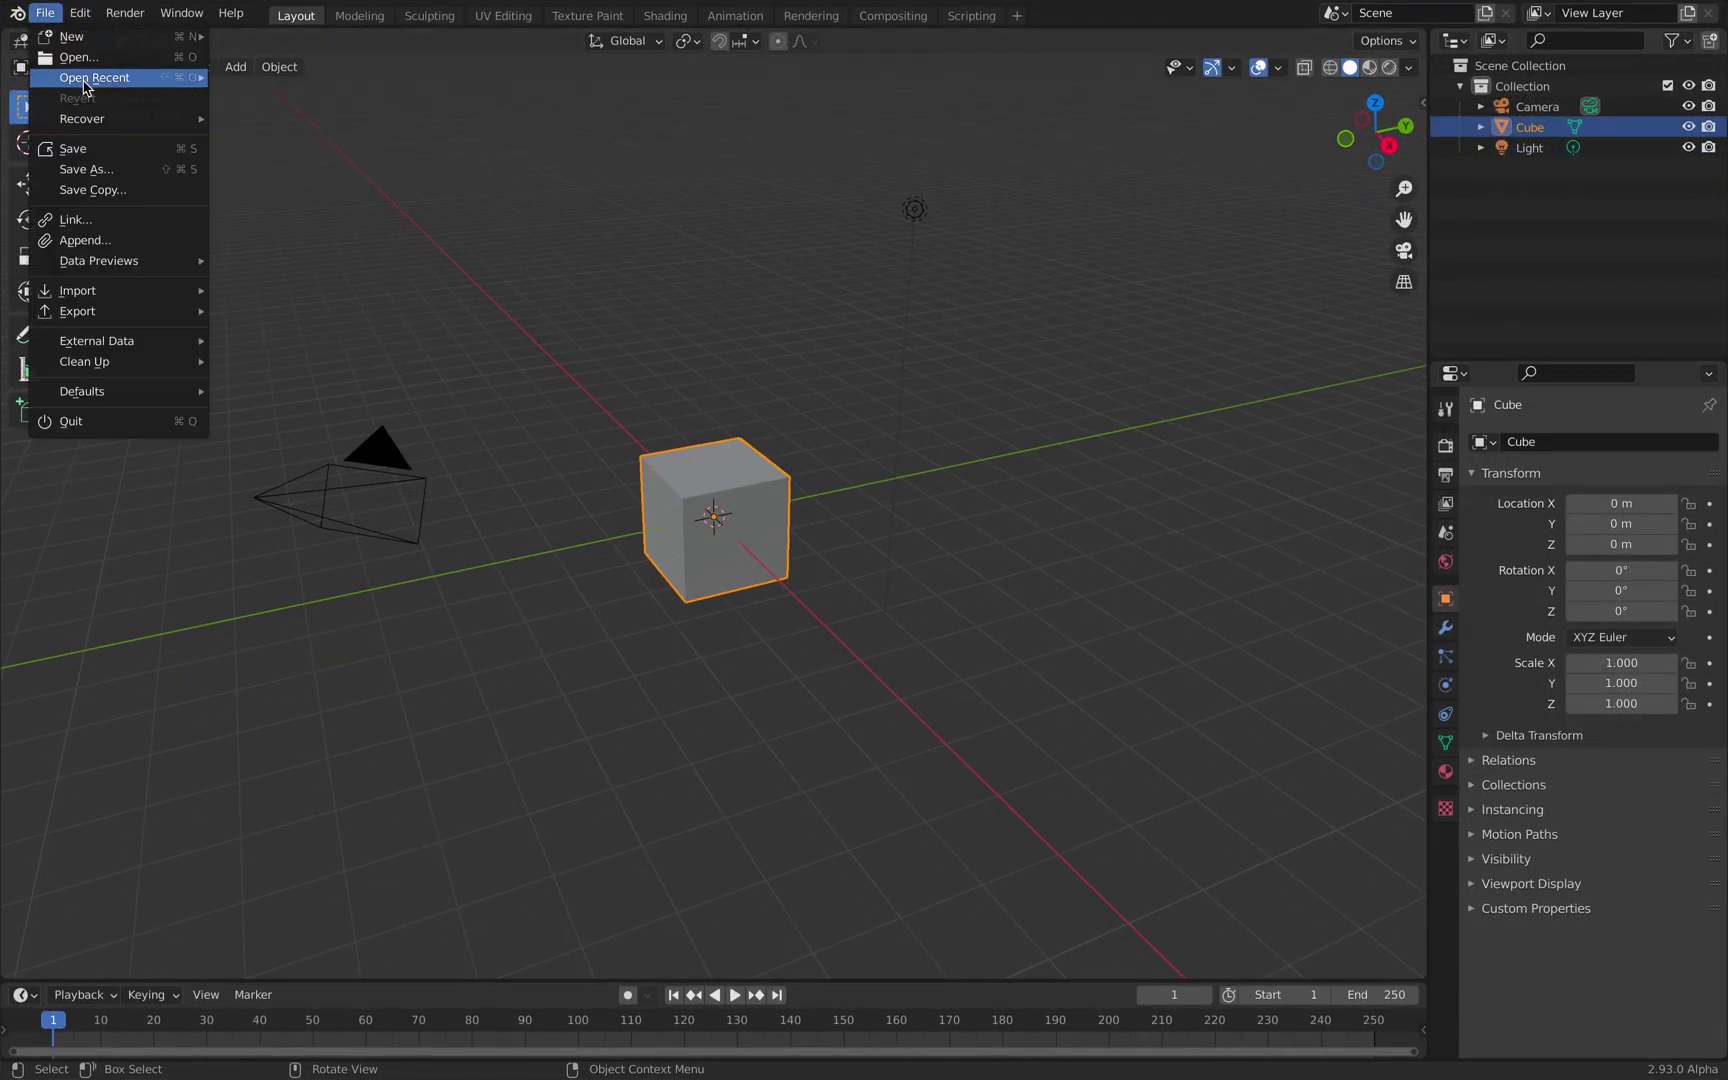
mouse_move(88, 80)
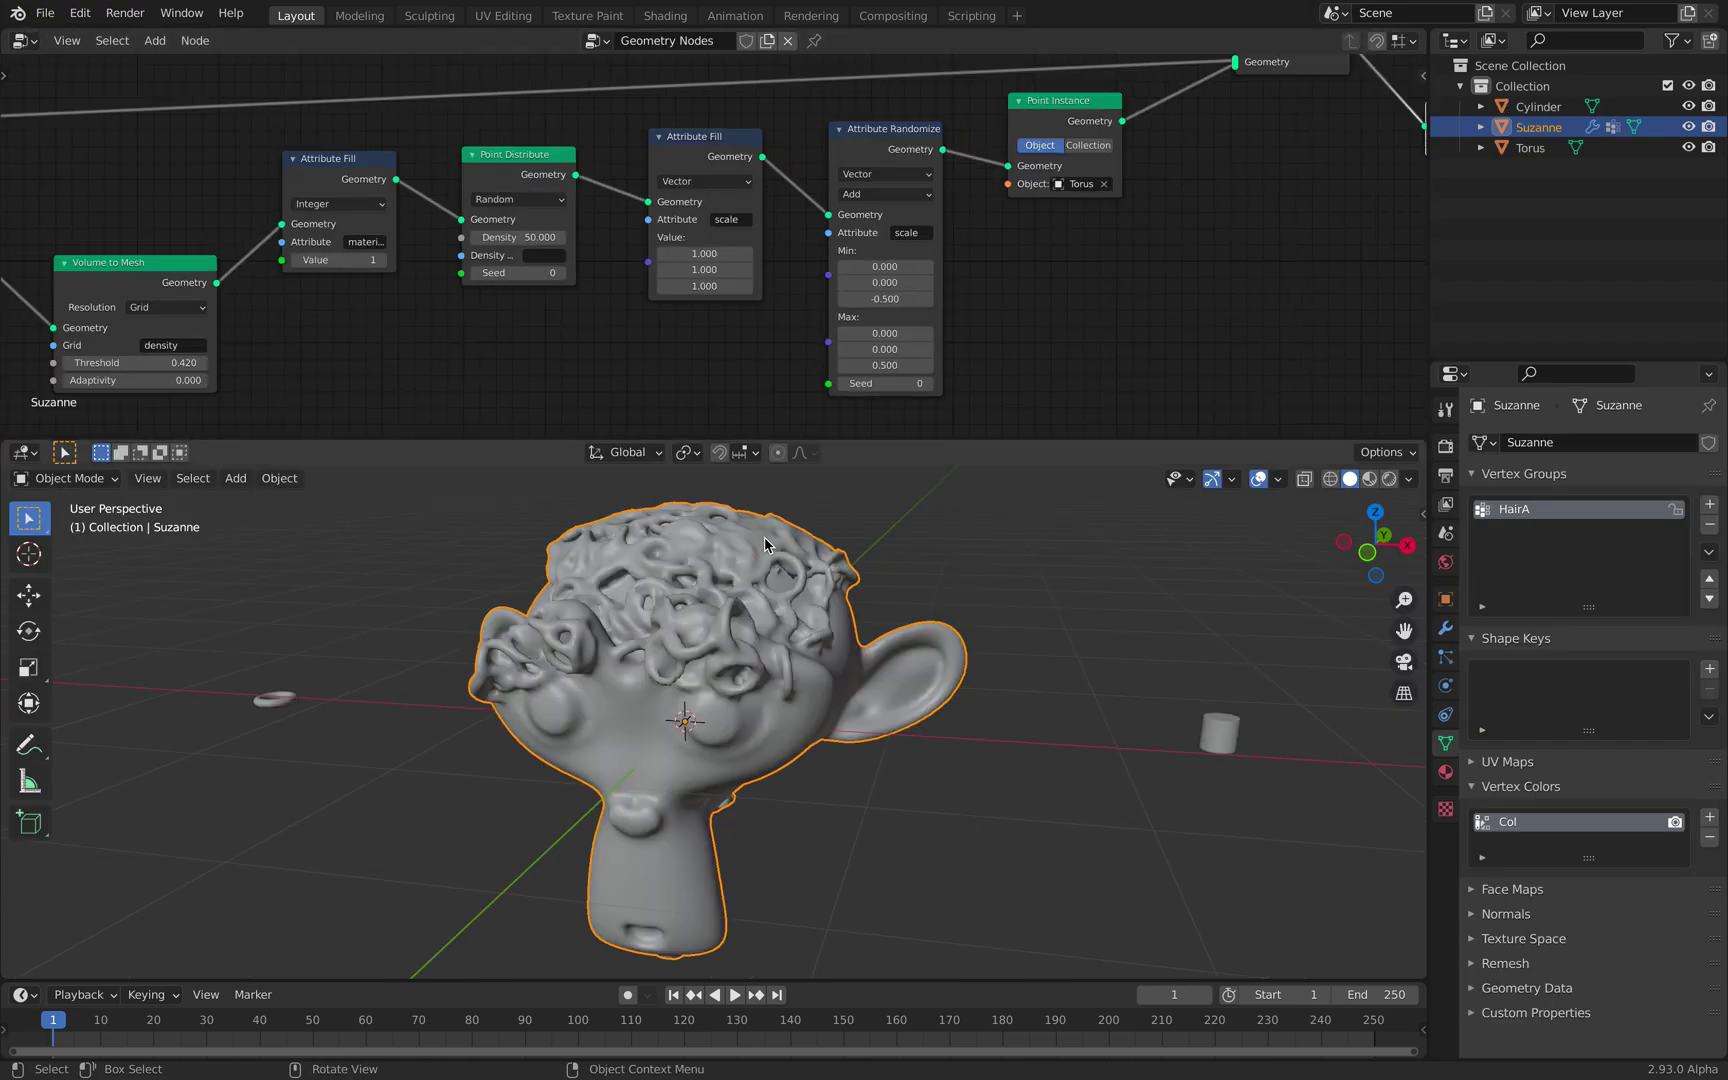
left_click(1445, 627)
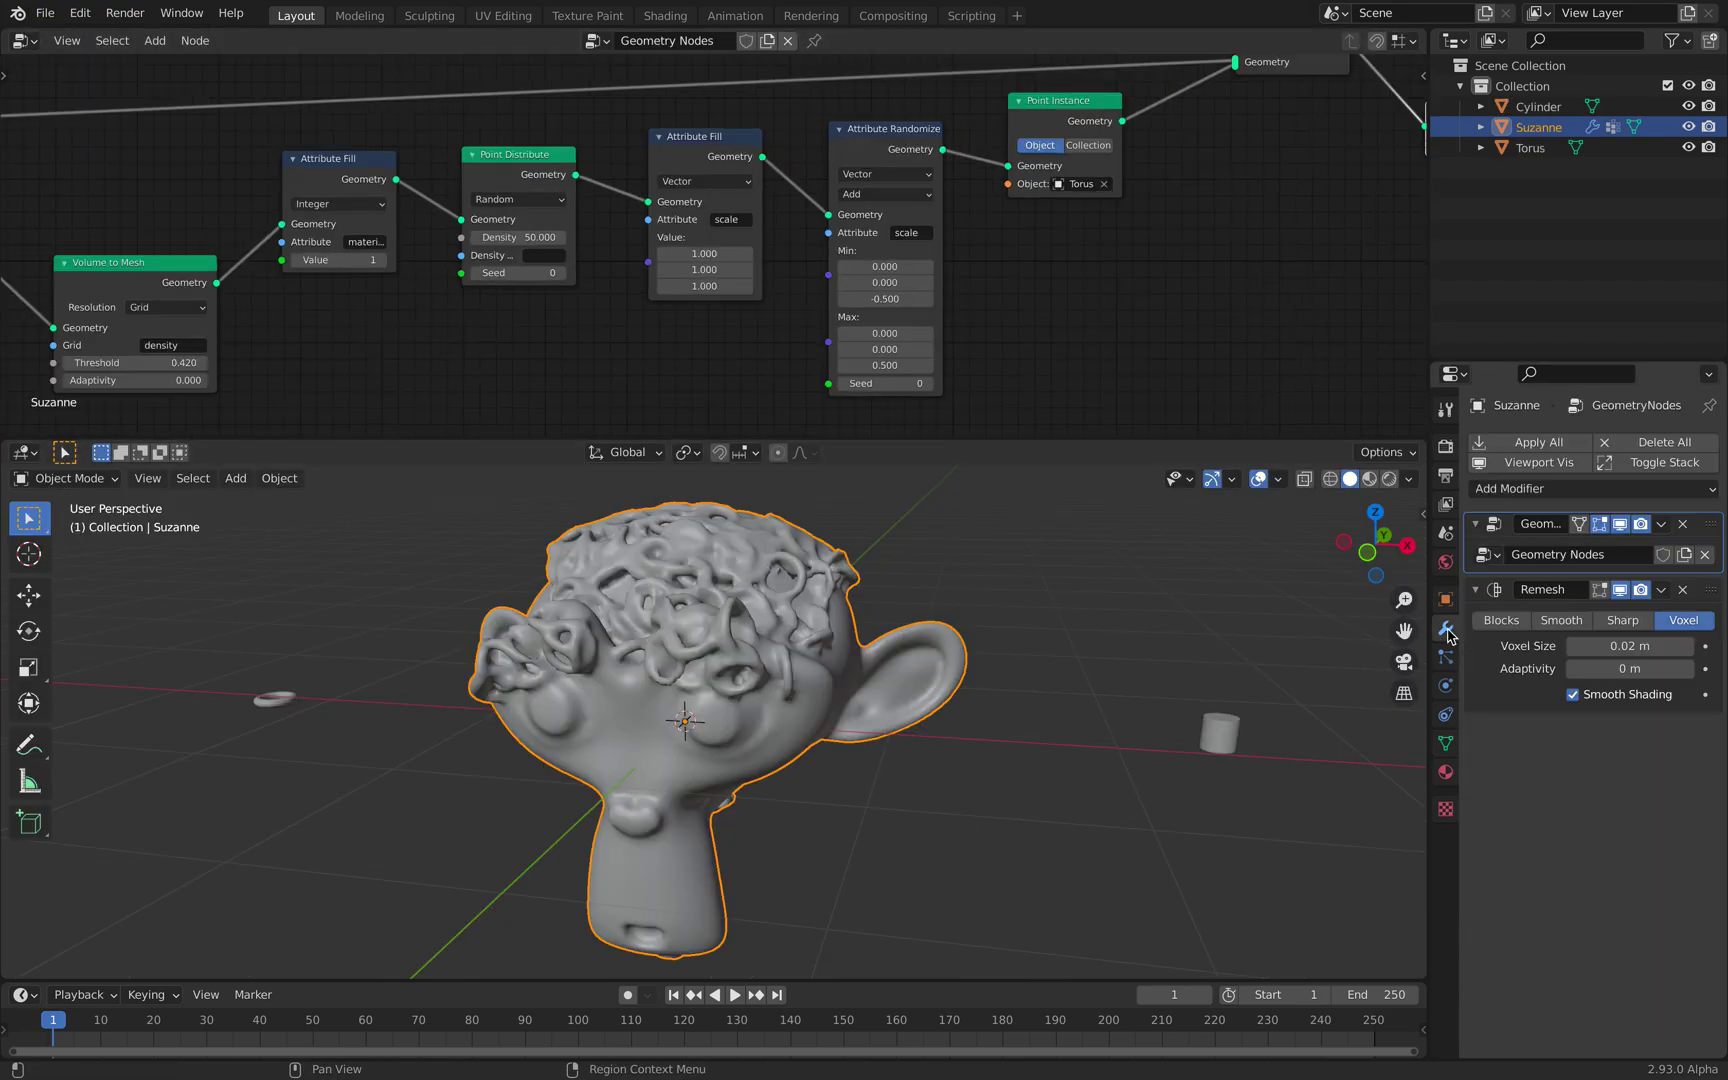
left_click(1683, 589)
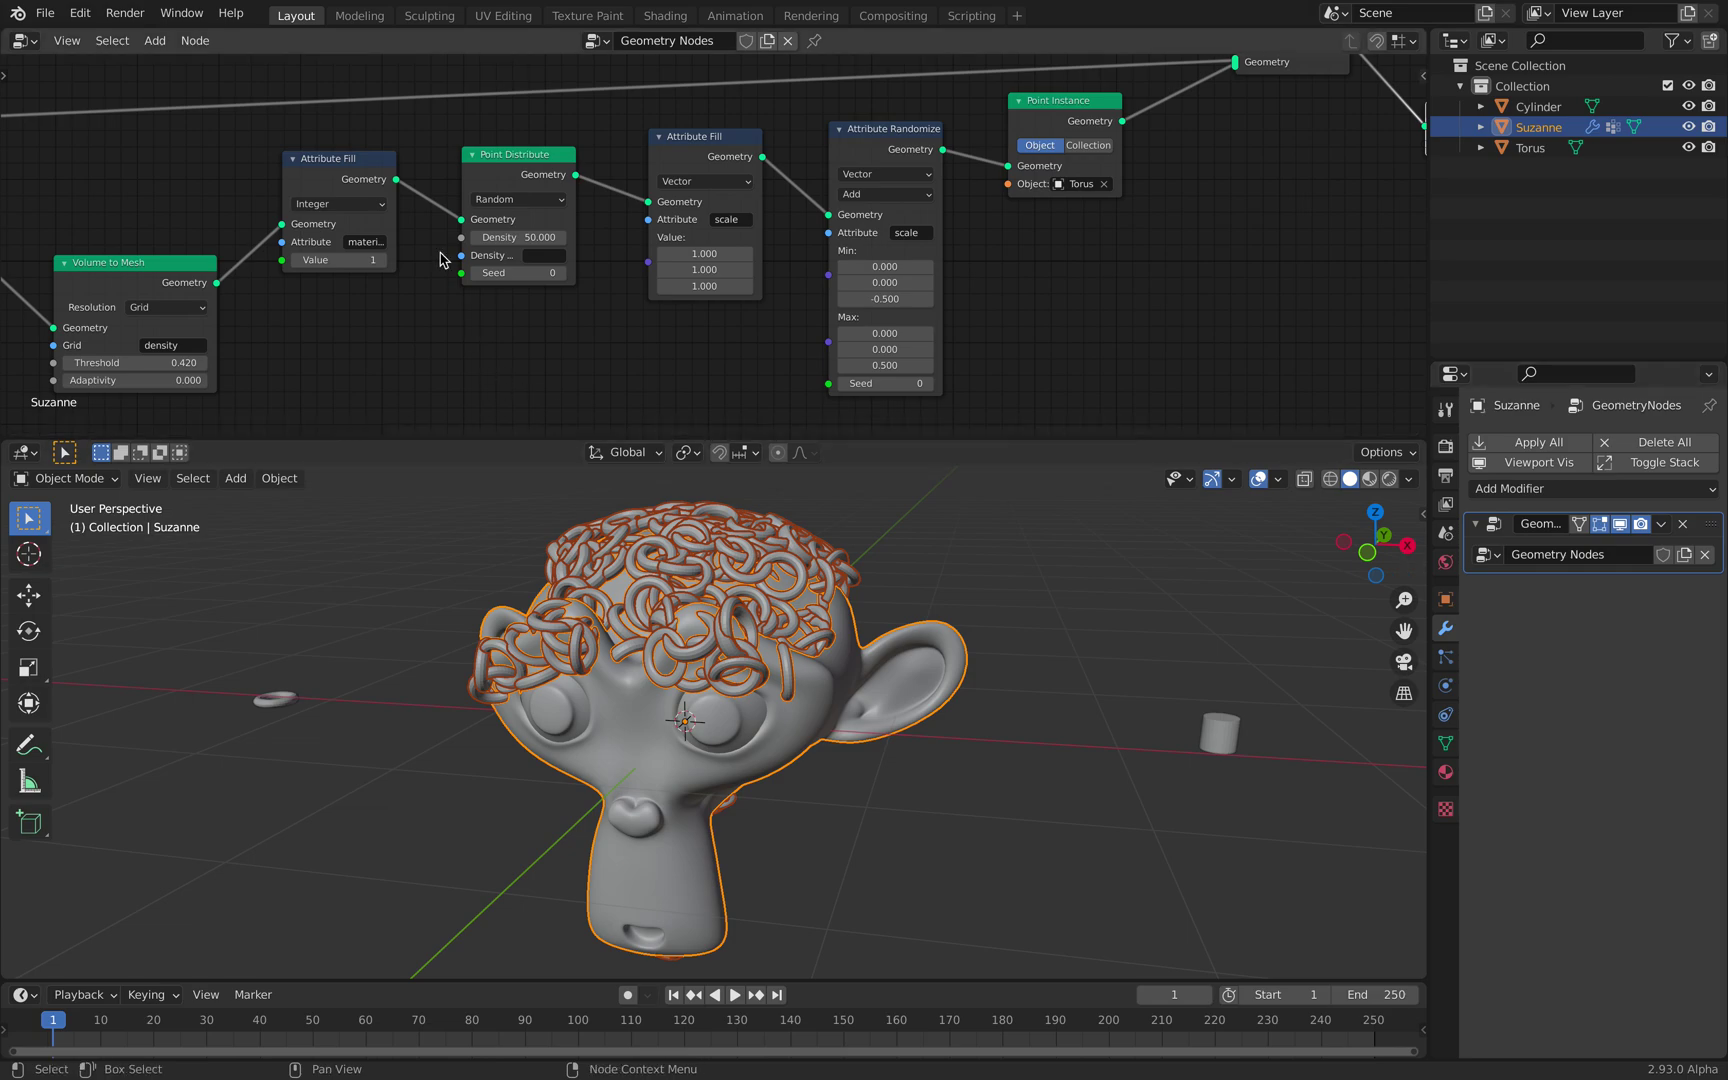
Step: Save the scene as a new incremental version named suz_hair_002.blend
left_click(43, 12)
left_click(87, 165)
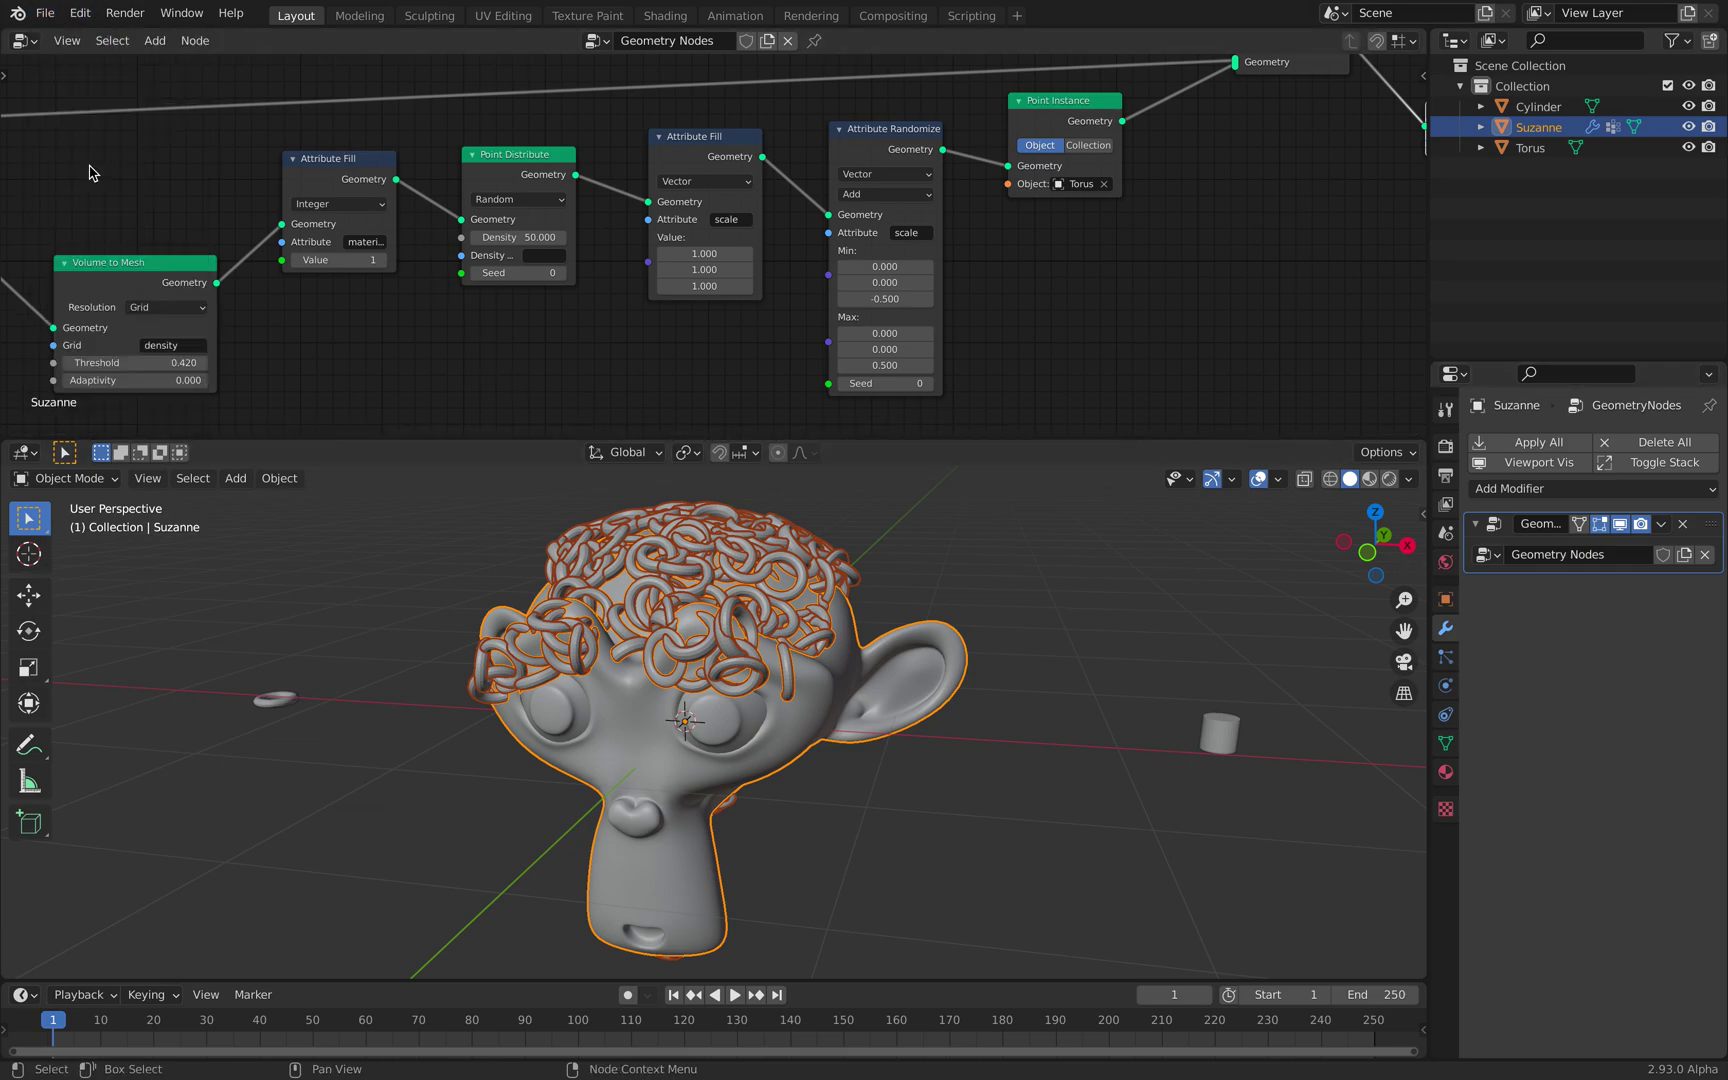
key("super+shift+s")
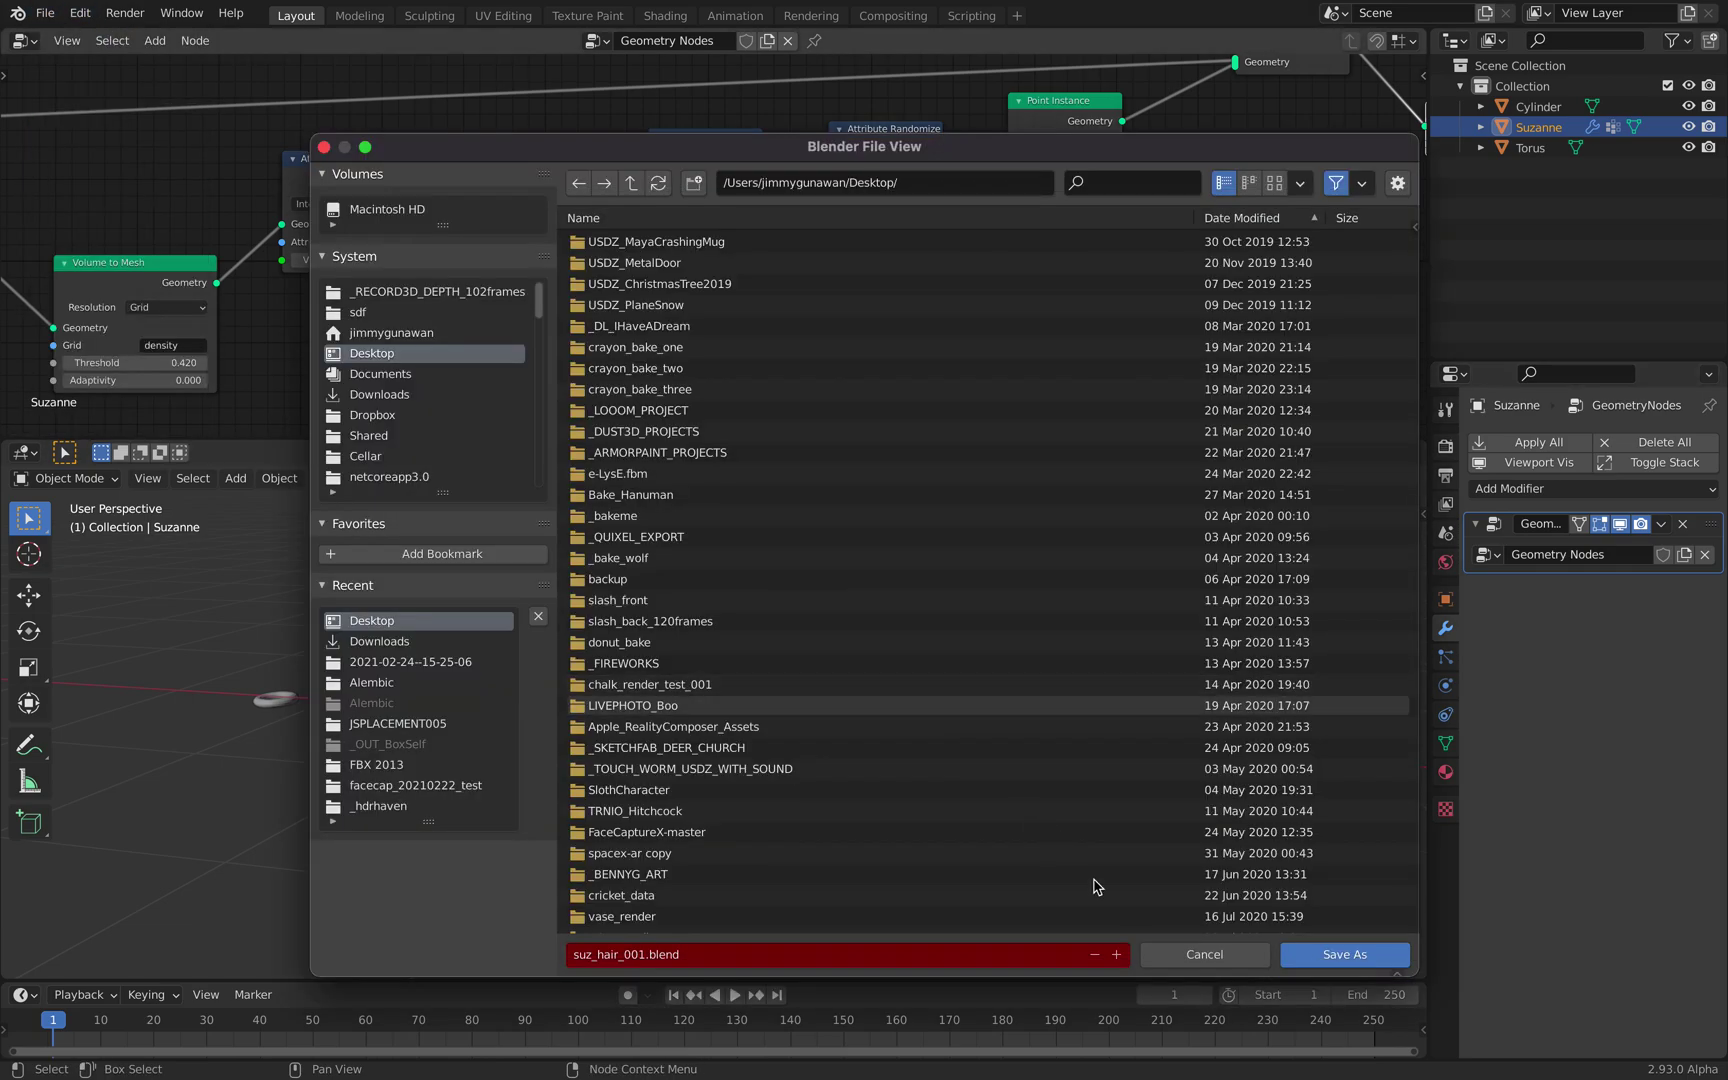
left_click(1312, 956)
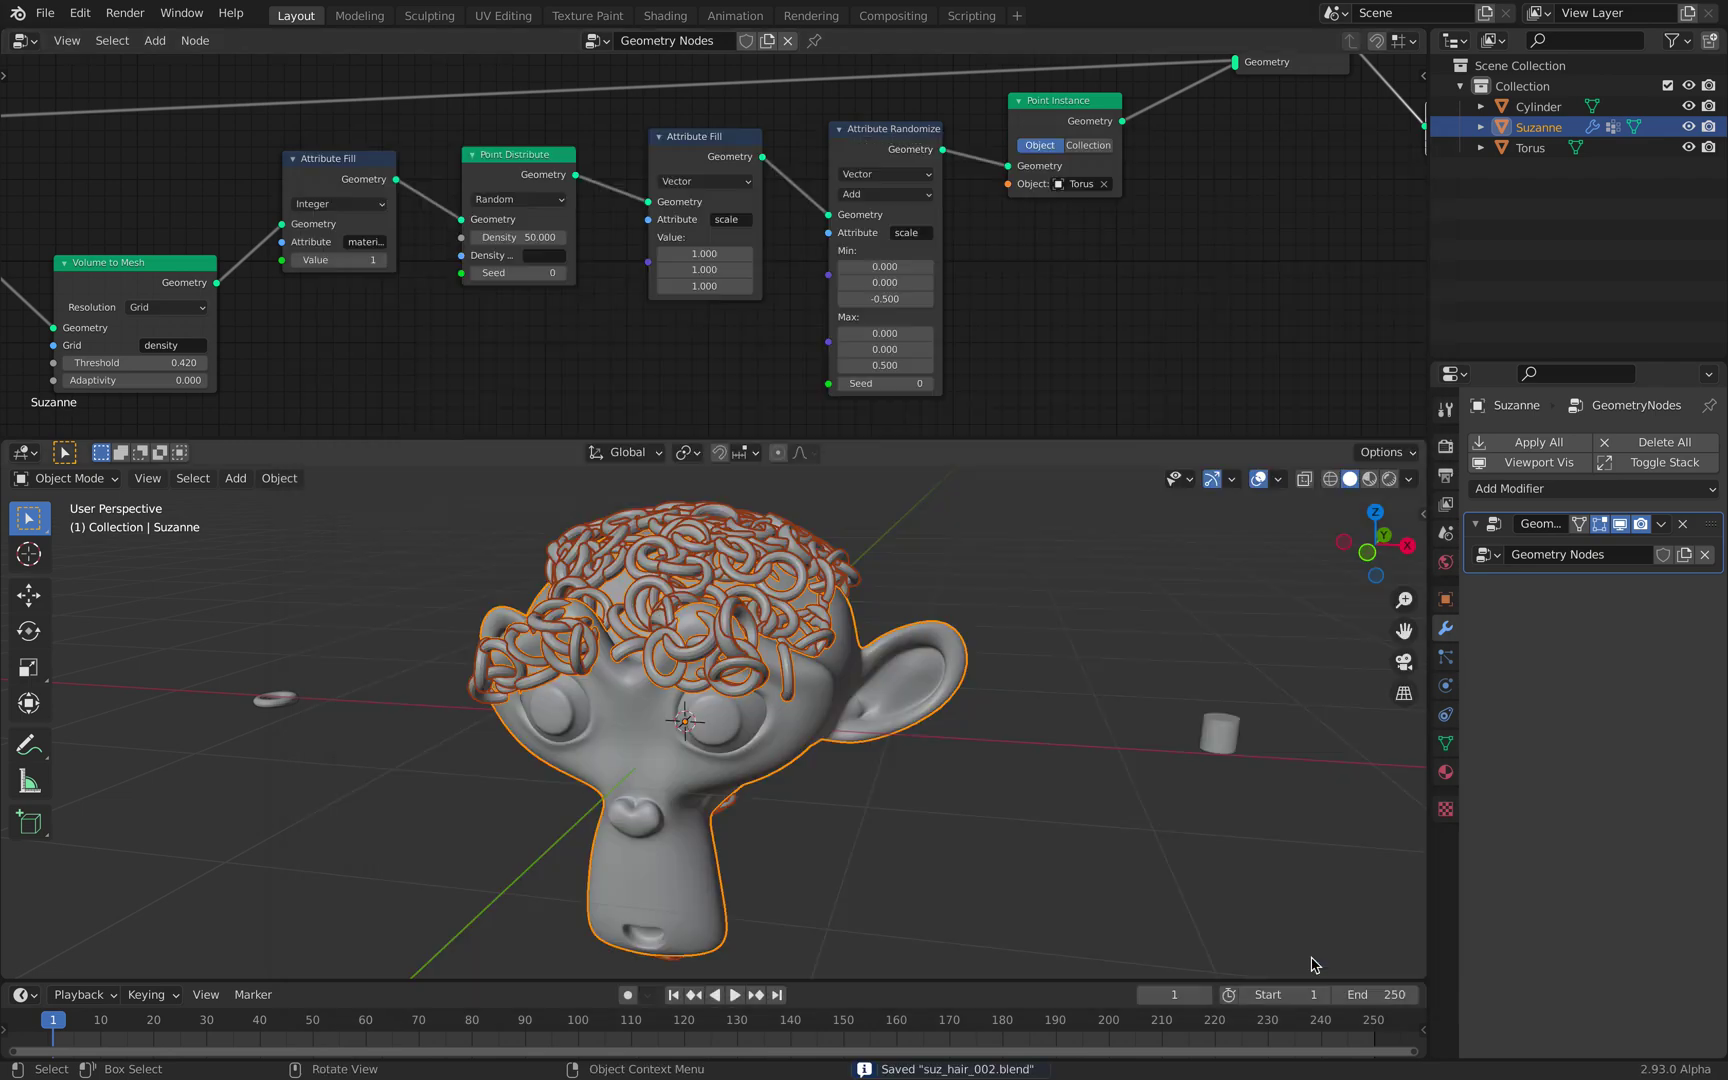
Step: Move the Group Output and Join Geometry nodes farther from Point Instance to make room for another node
middle_click_drag(953, 293, 593, 361)
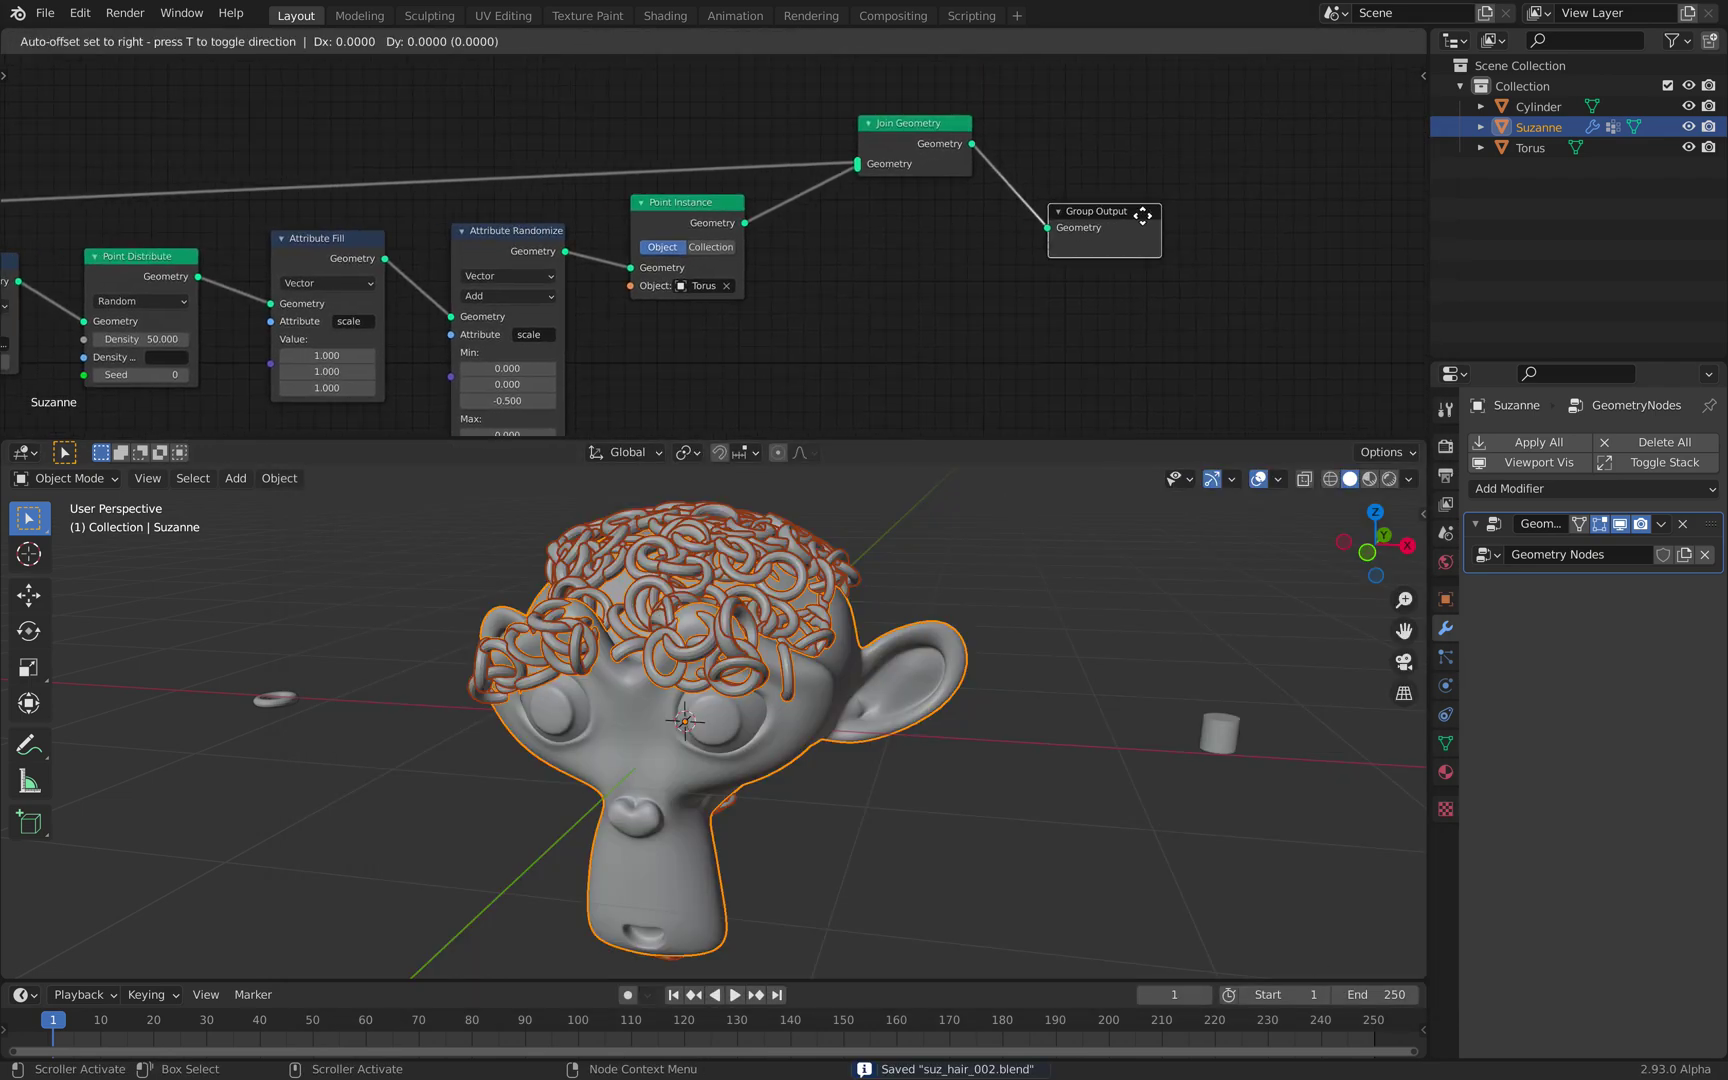
left_click_drag(1095, 215, 1272, 215)
left_click_drag(922, 127, 1098, 114)
Step: Add an Attribute Fill node in the free space between Point Instance and Join Geometry
key("shift+a")
left_click(898, 240)
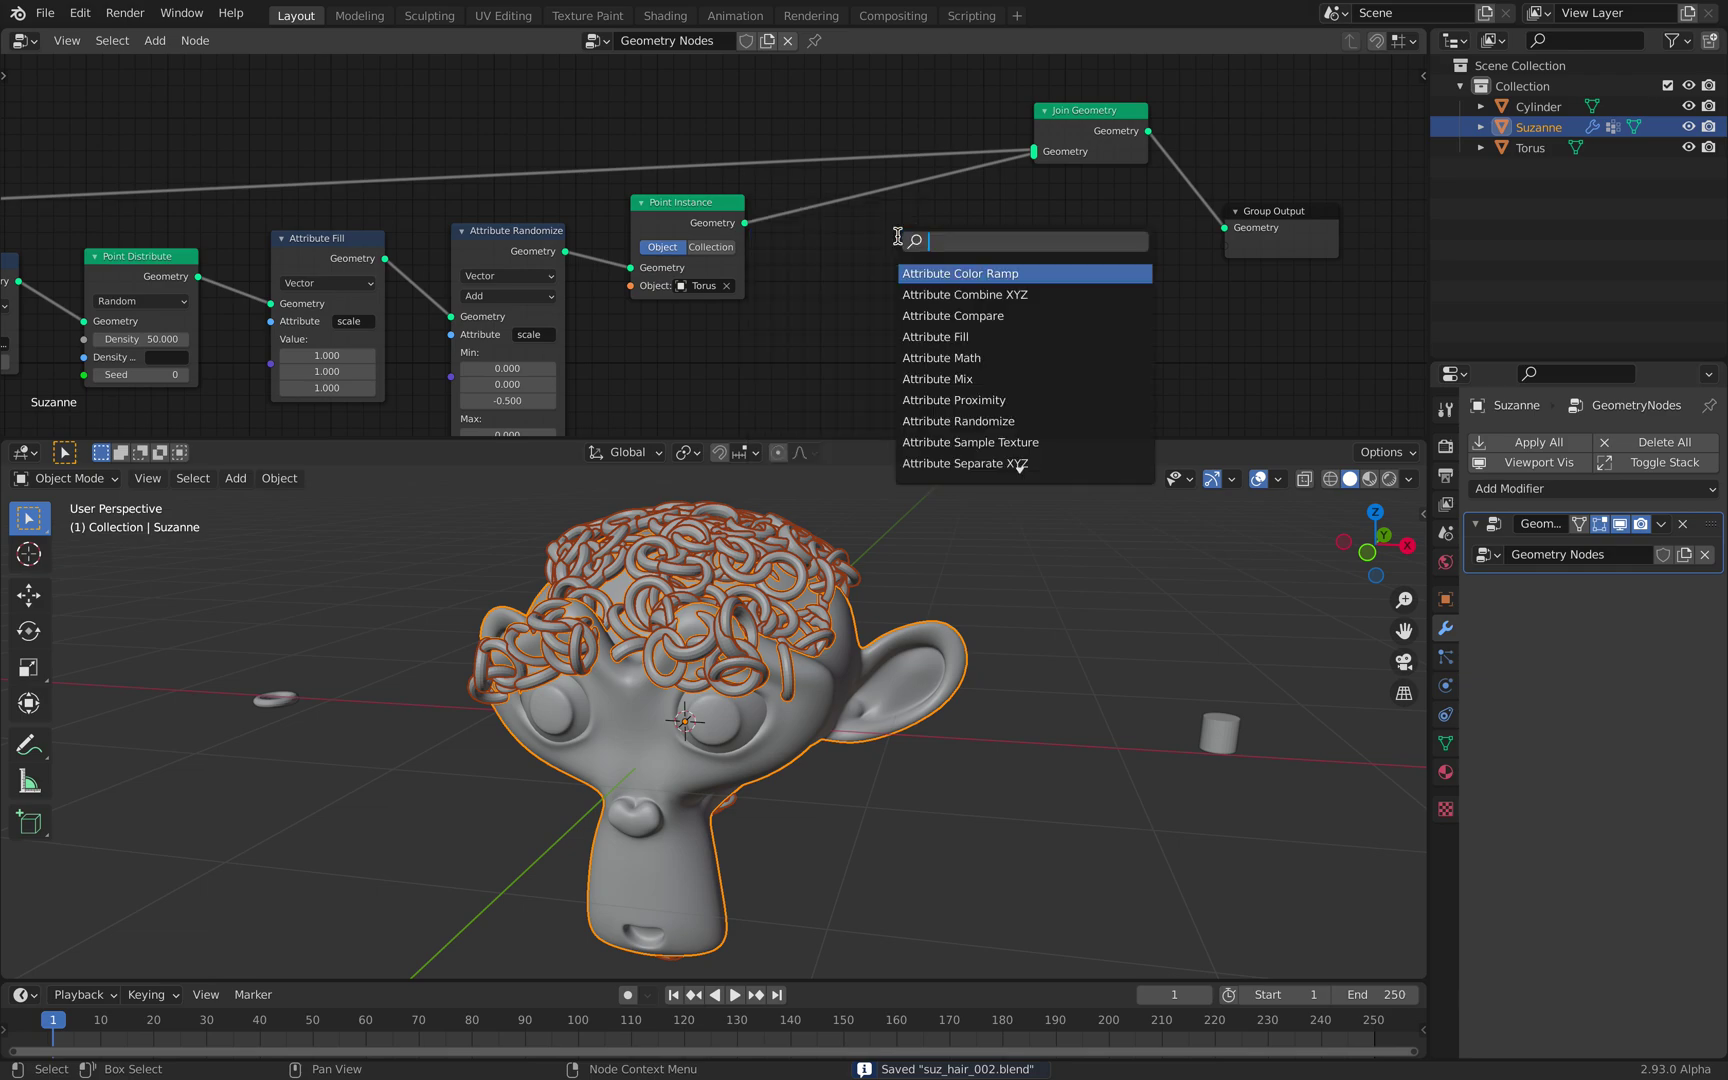
key("Down")
key("Down")
key("Down")
key("Return")
left_click(898, 240)
Step: Set the new Attribute Fill node's attribute name to Col and try to insert it between Point Instance and Join Geometry
left_click(1000, 326)
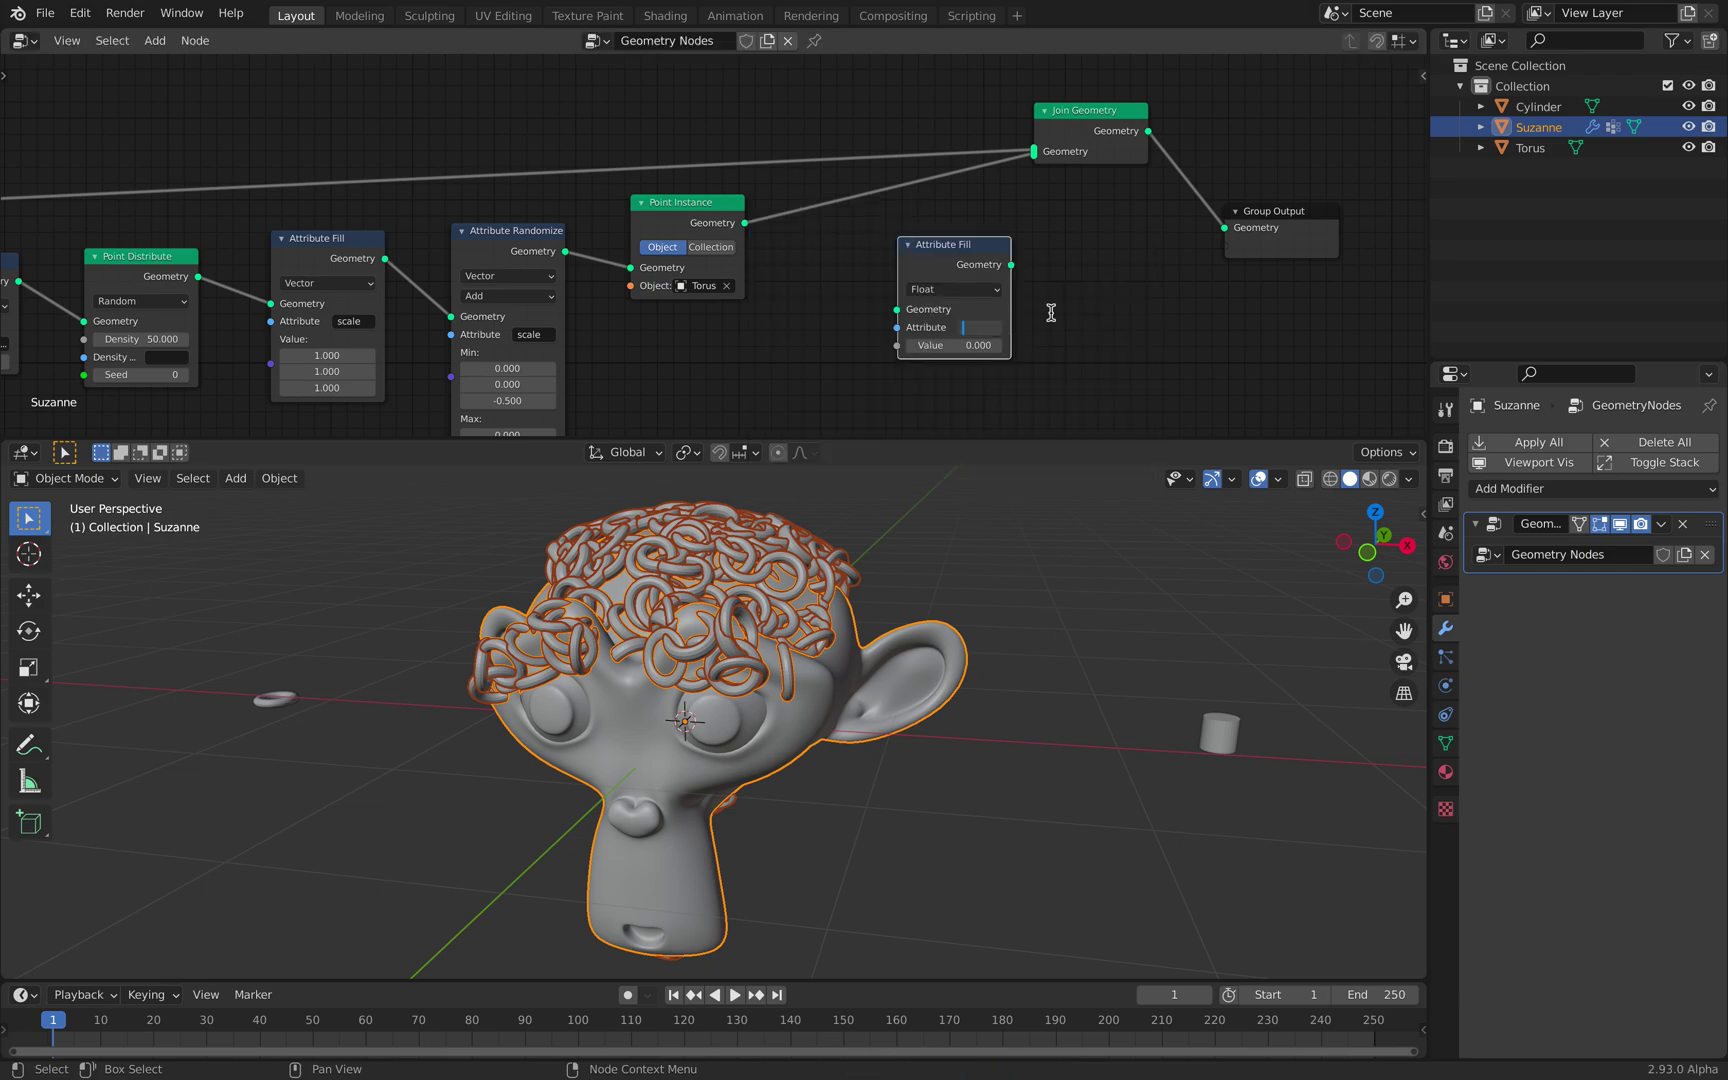
type("Col")
key("Return")
left_click_drag(930, 256, 862, 213)
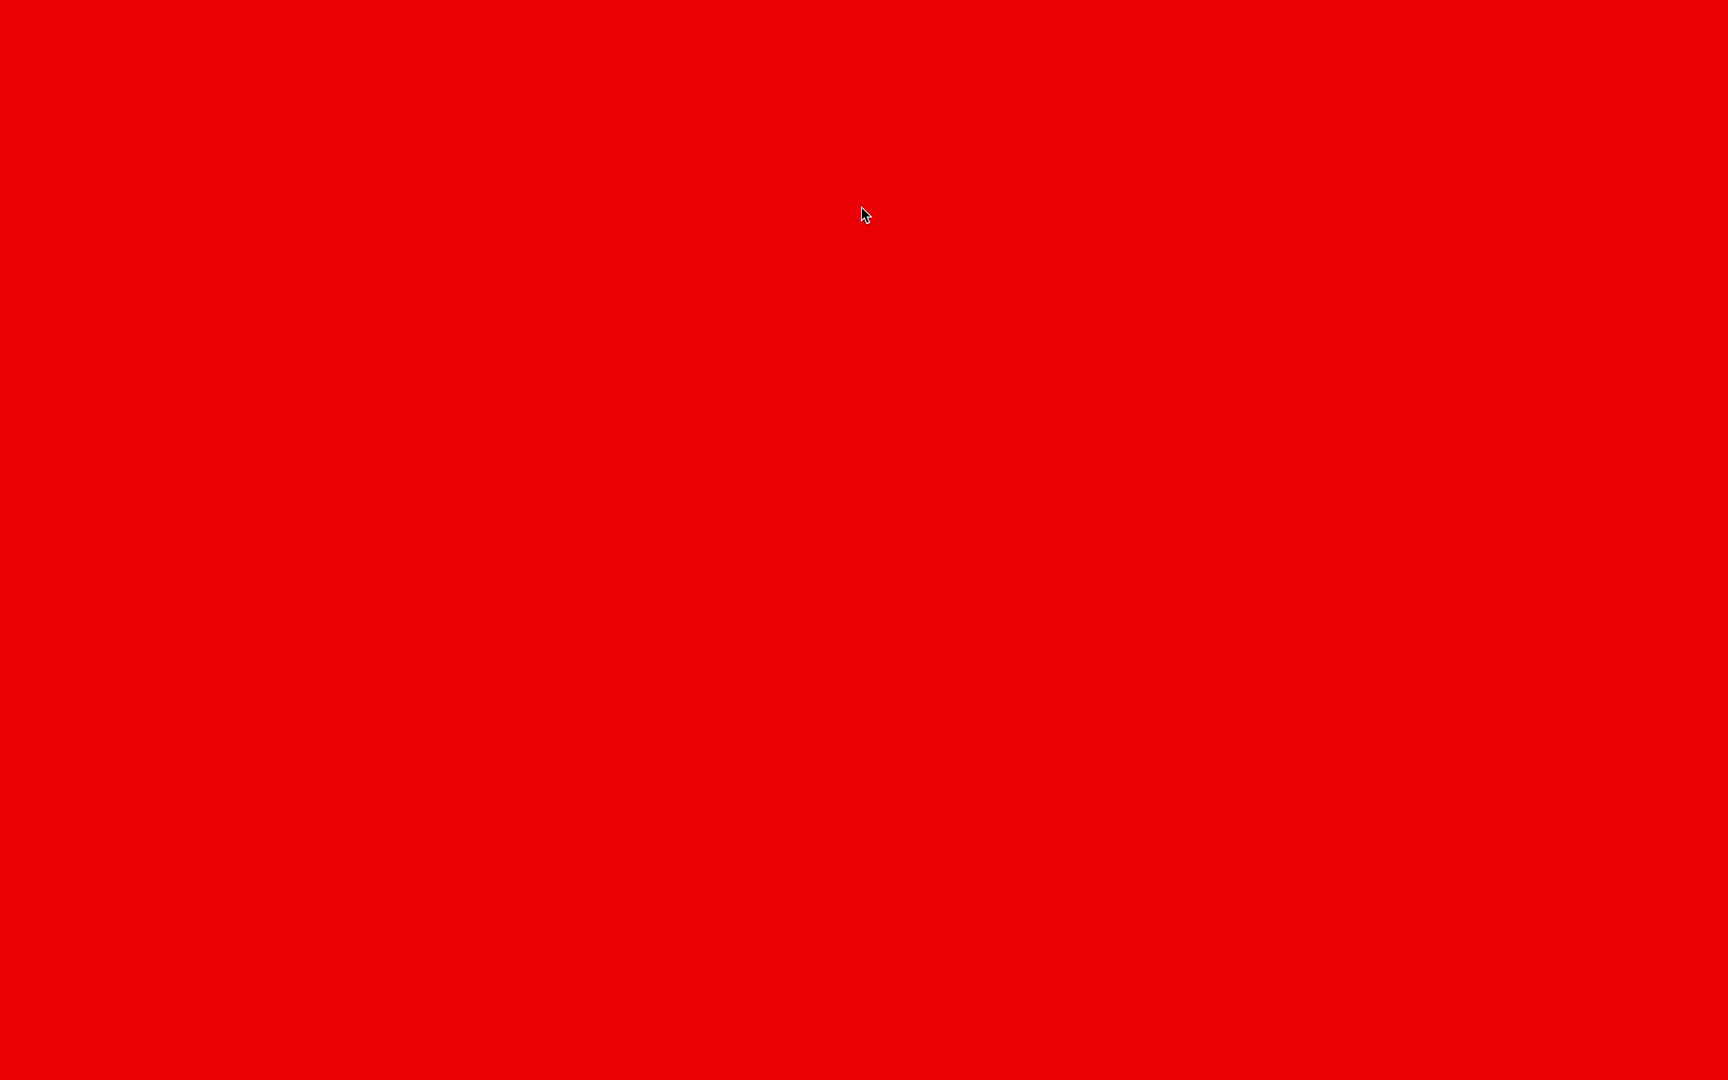